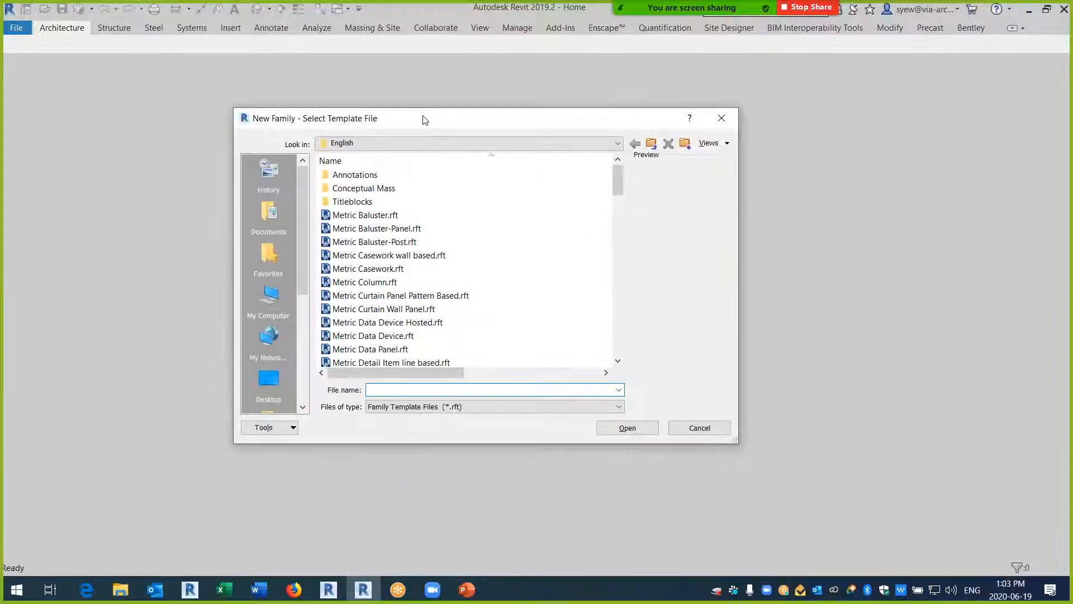
- Create a family from the Metric Generic Model.rft template and make it Work Plane-Based
drag(622, 189, 624, 242)
click(391, 337)
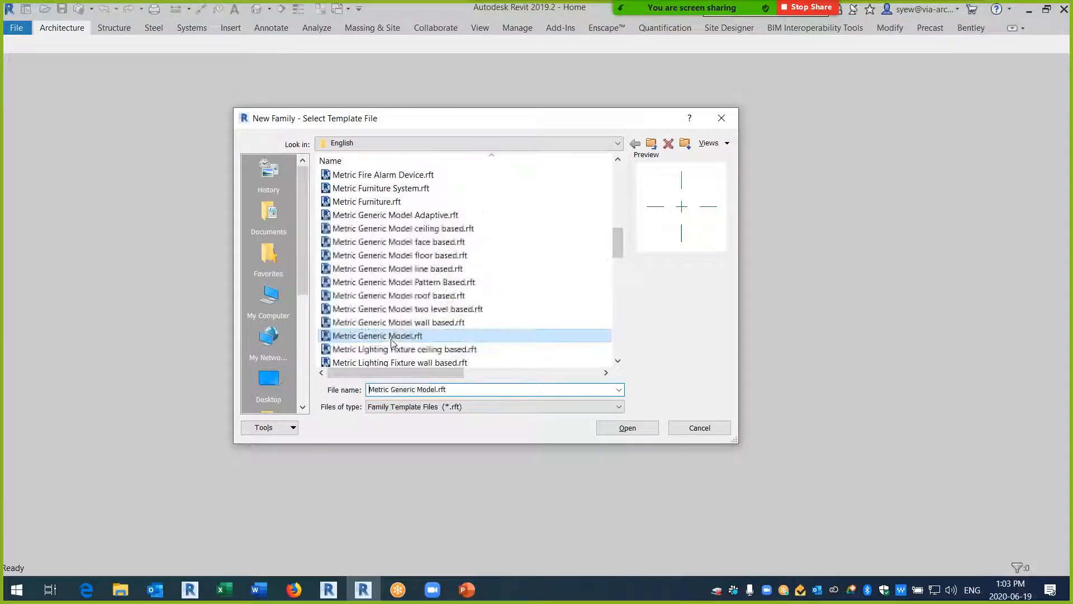
click(626, 428)
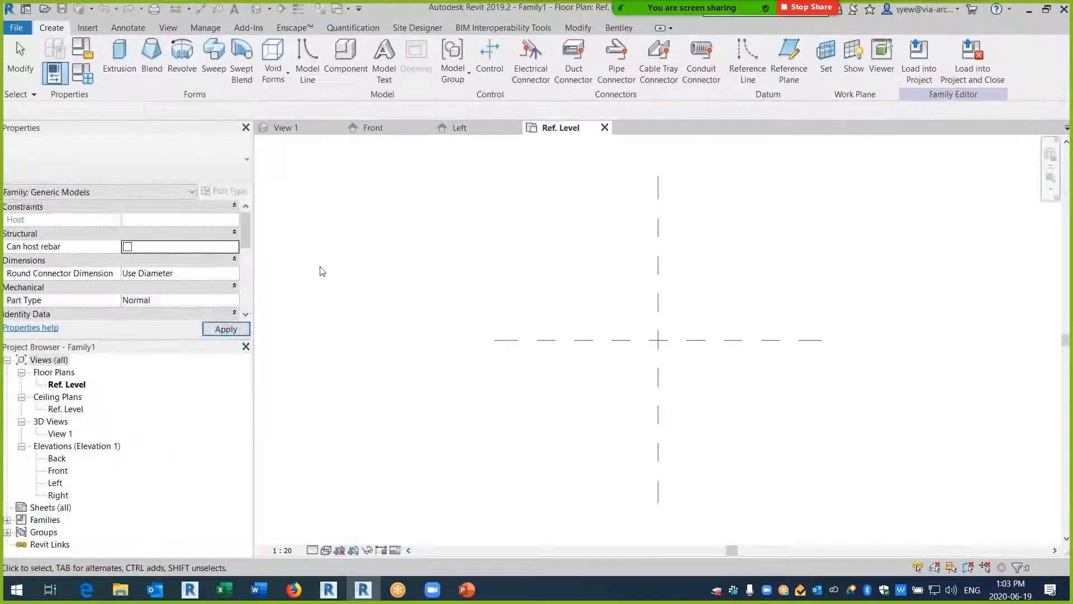
drag(244, 232, 244, 291)
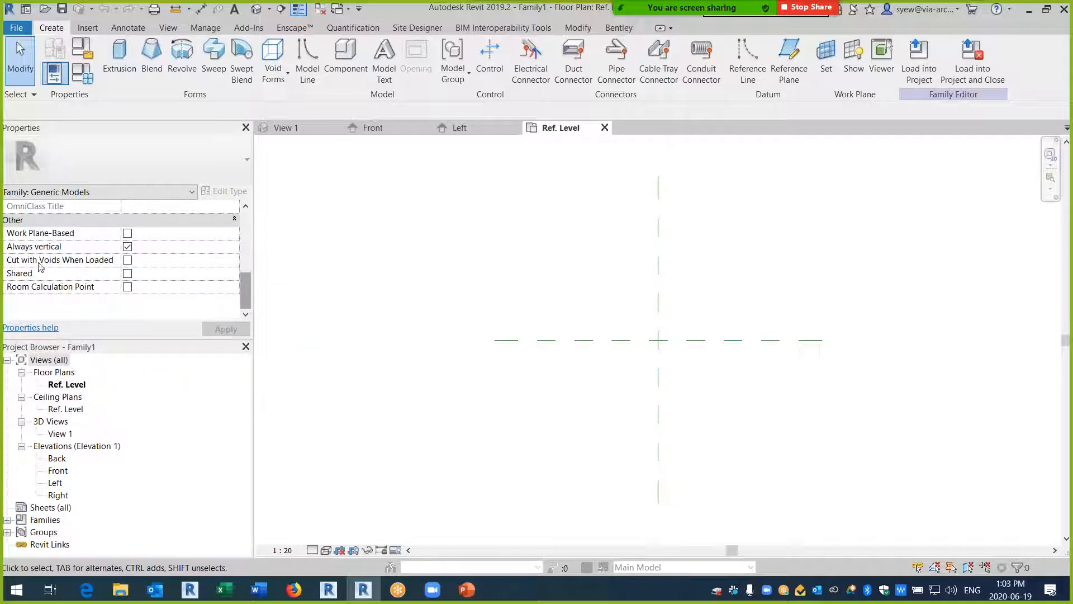
click(146, 232)
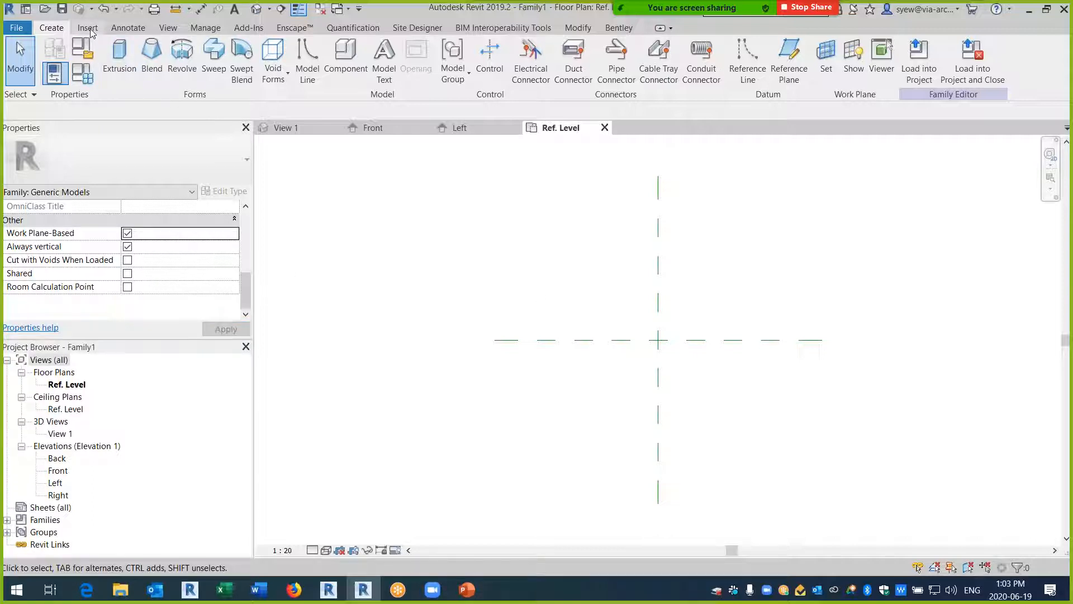
- Create a rectangular extrusion around the intersection of the reference planes with an extrusion end of 250
click(118, 52)
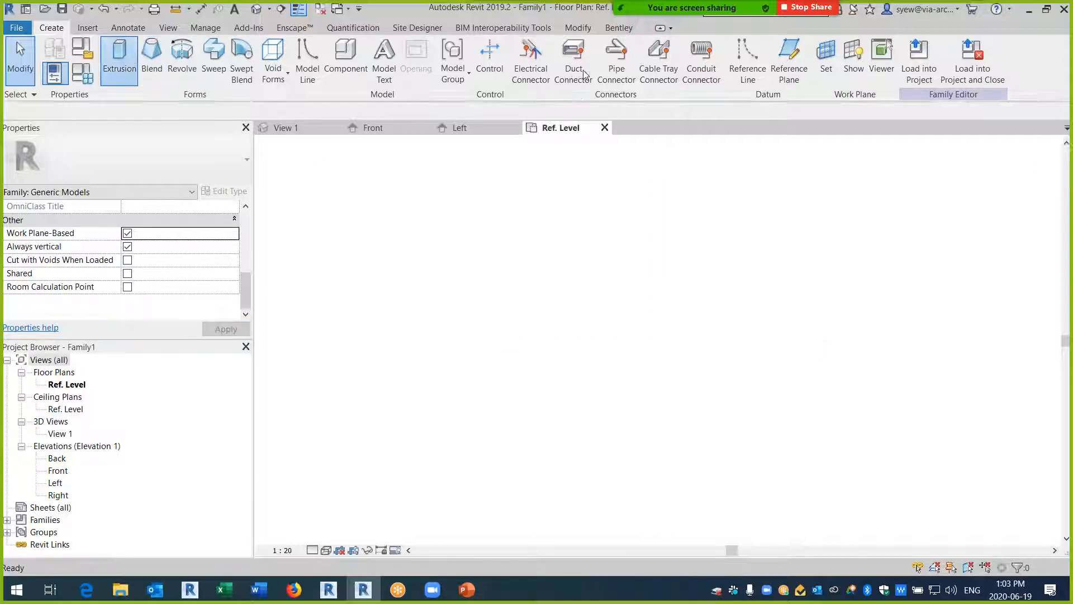
click(525, 48)
click(581, 272)
click(744, 428)
click(484, 75)
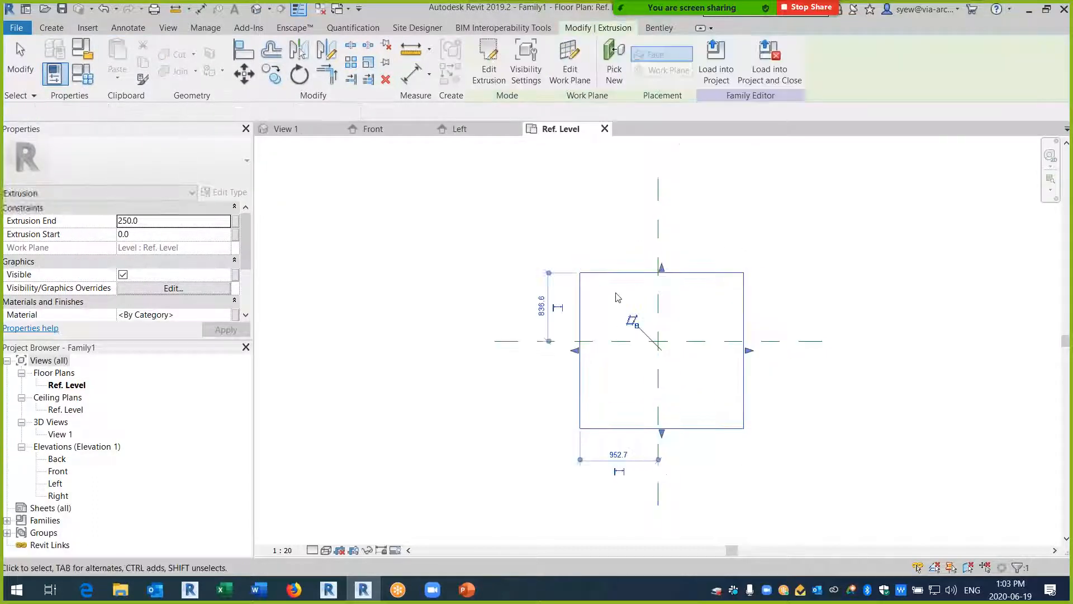
- Deselect the extrusion and create a new project
click(17, 28)
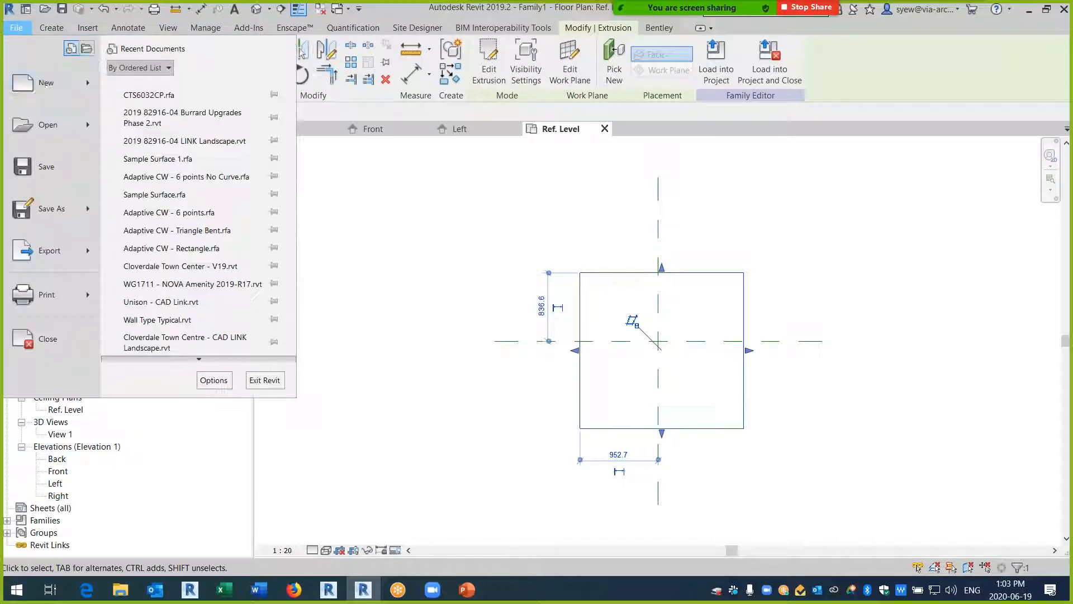
click(469, 298)
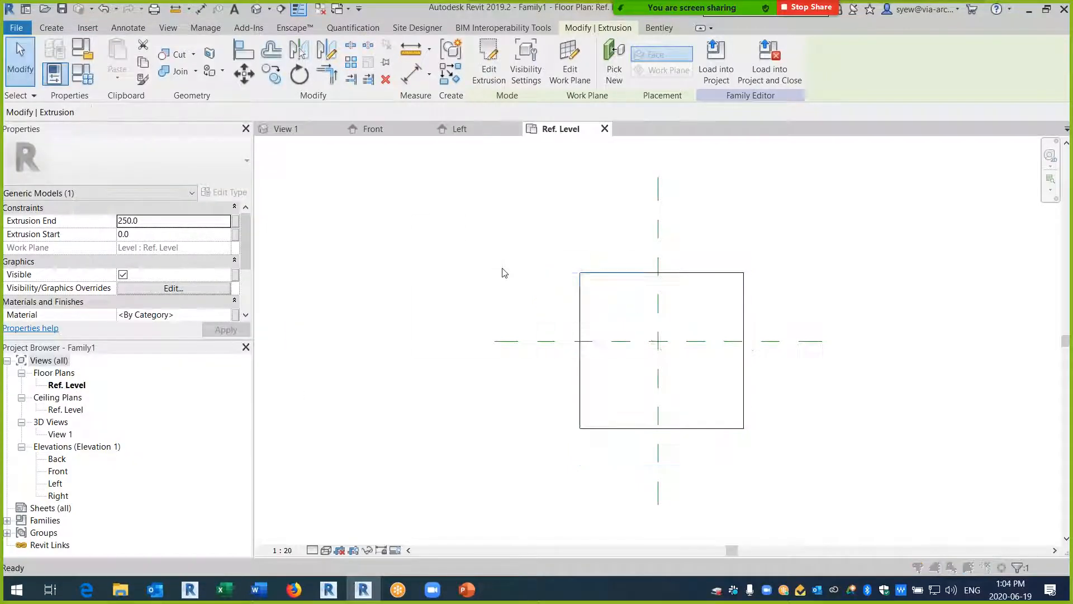
click(505, 266)
click(495, 292)
click(502, 341)
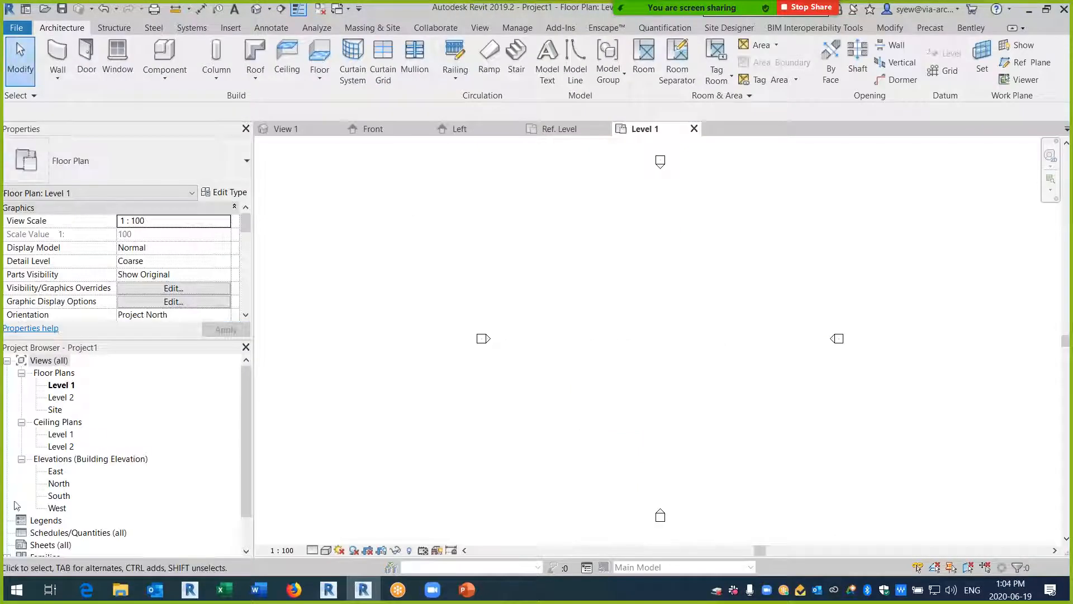
- Draw a sloped reference plane in the South elevation, rising from Level 1 to above Level 2
double_click(59, 495)
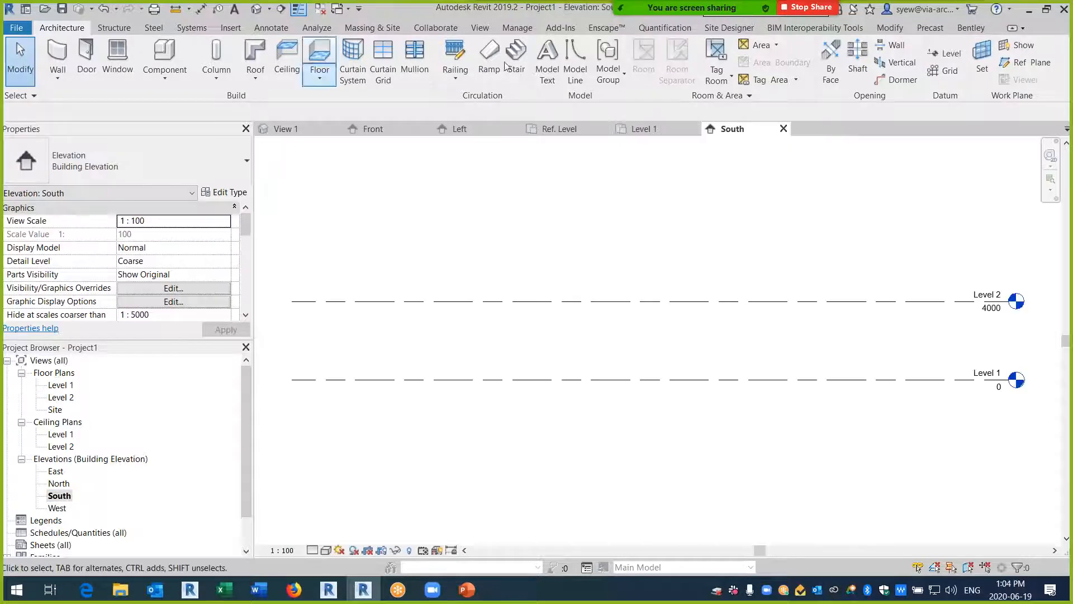
click(1026, 62)
click(487, 379)
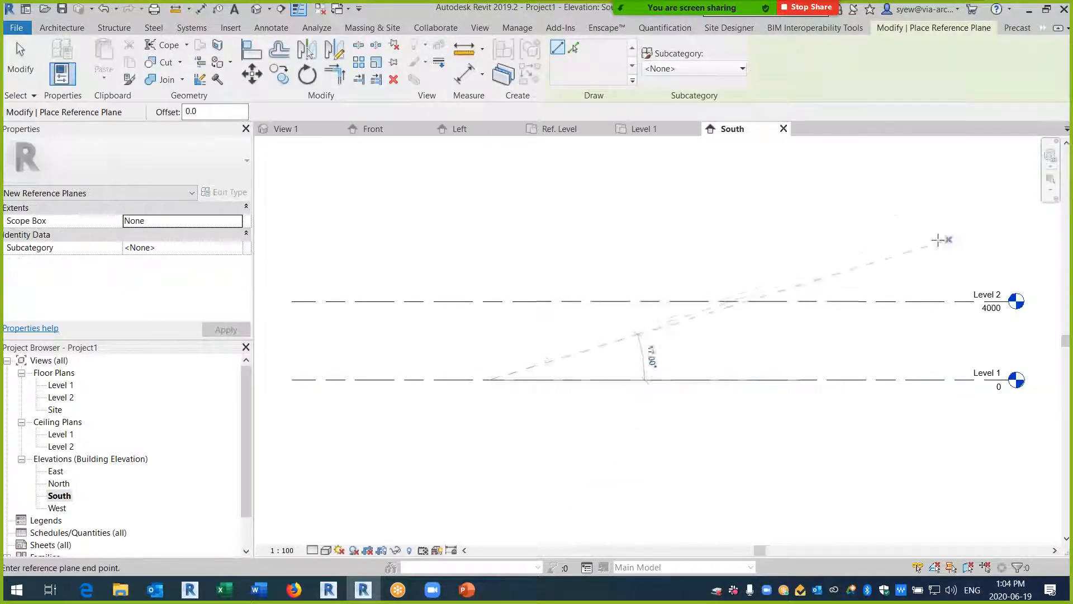
click(914, 217)
key(Escape)
- Name the sloped reference plane Slope
click(909, 244)
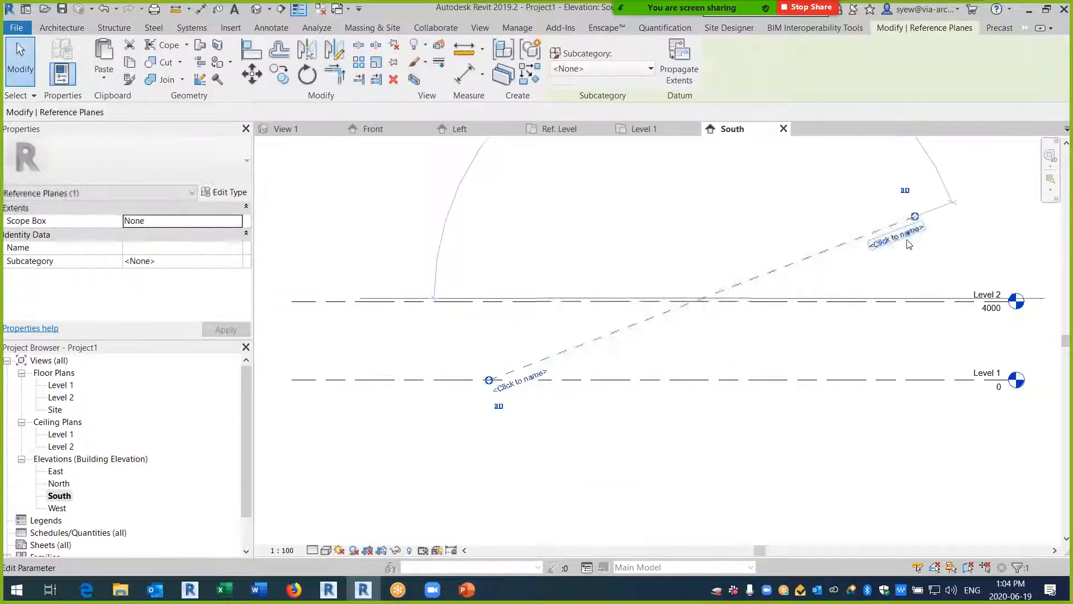
click(908, 244)
text(Slope)
key(Return)
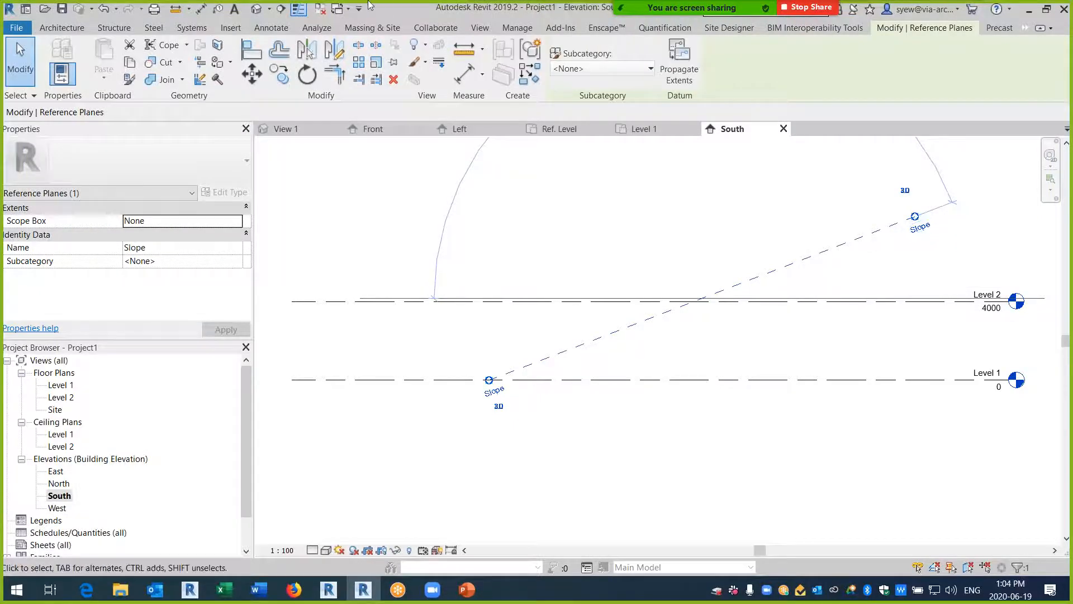
- Set the work plane to Reference Plane : Slope in the default 3D view and close the inactive views
click(256, 10)
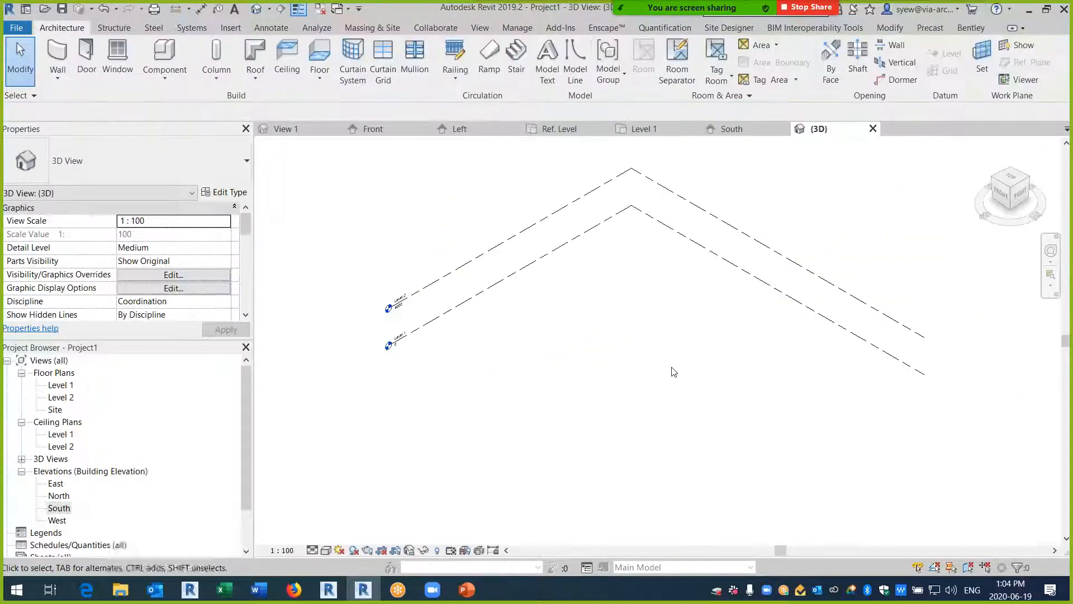
click(982, 62)
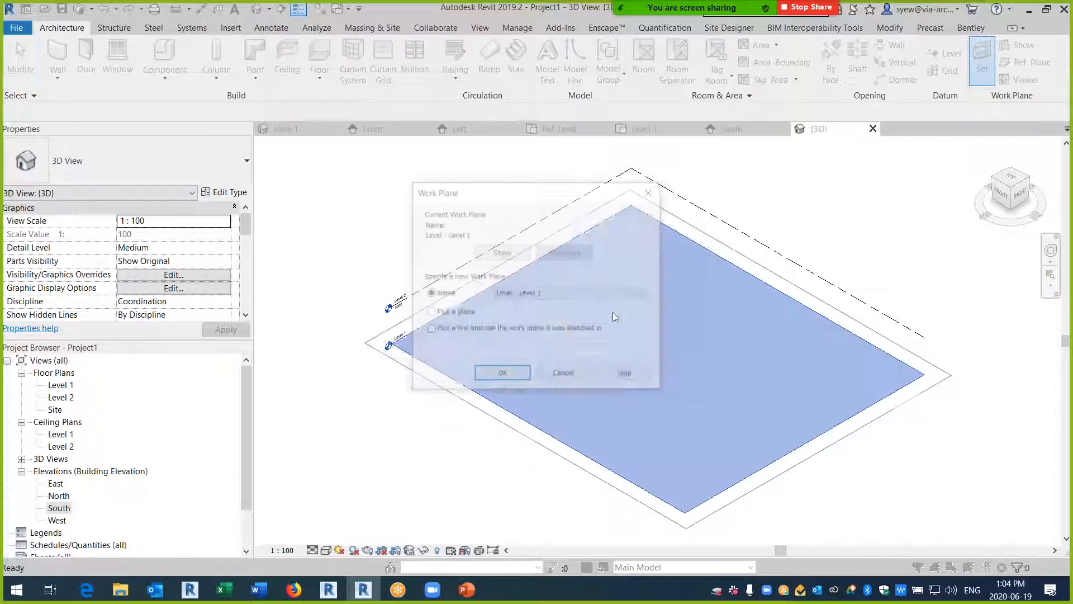
click(530, 295)
click(540, 329)
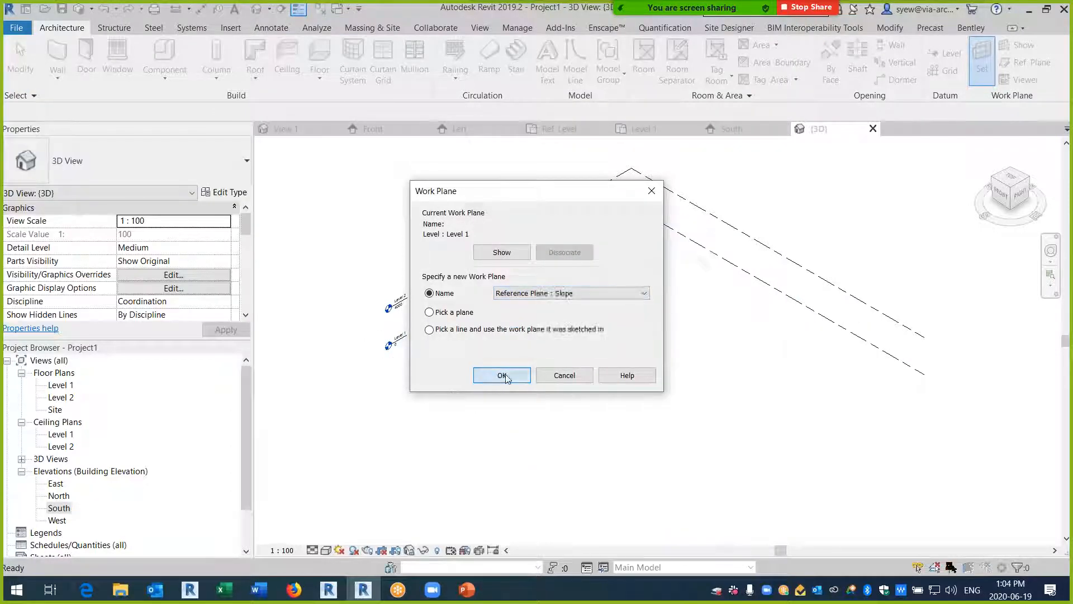
click(502, 375)
click(322, 15)
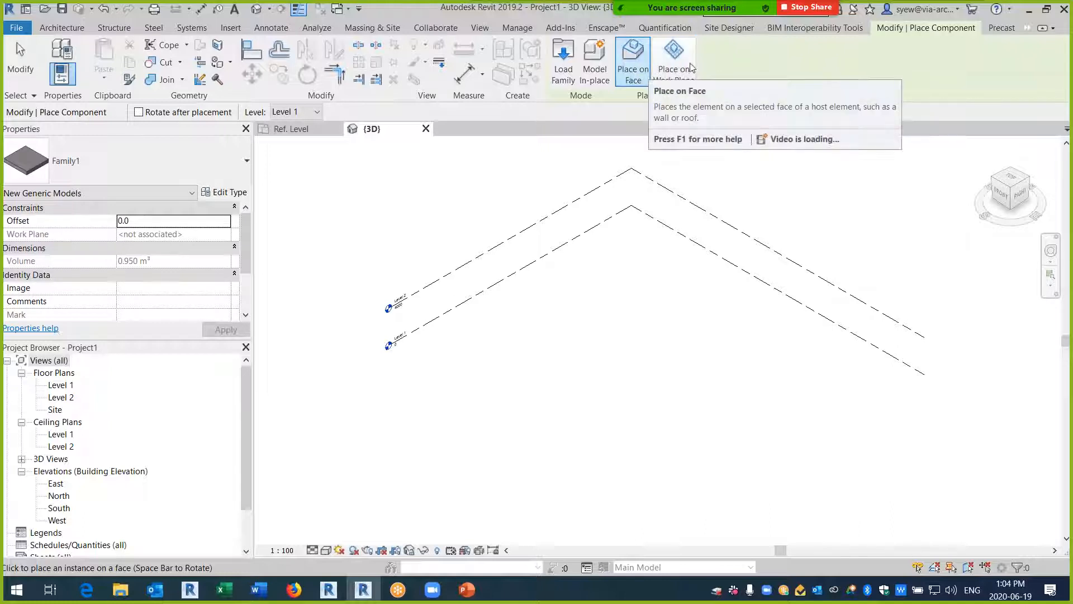
- Place one instance of Family1 on the work plane, using Reference Plane : Slope as the placement plane
click(685, 62)
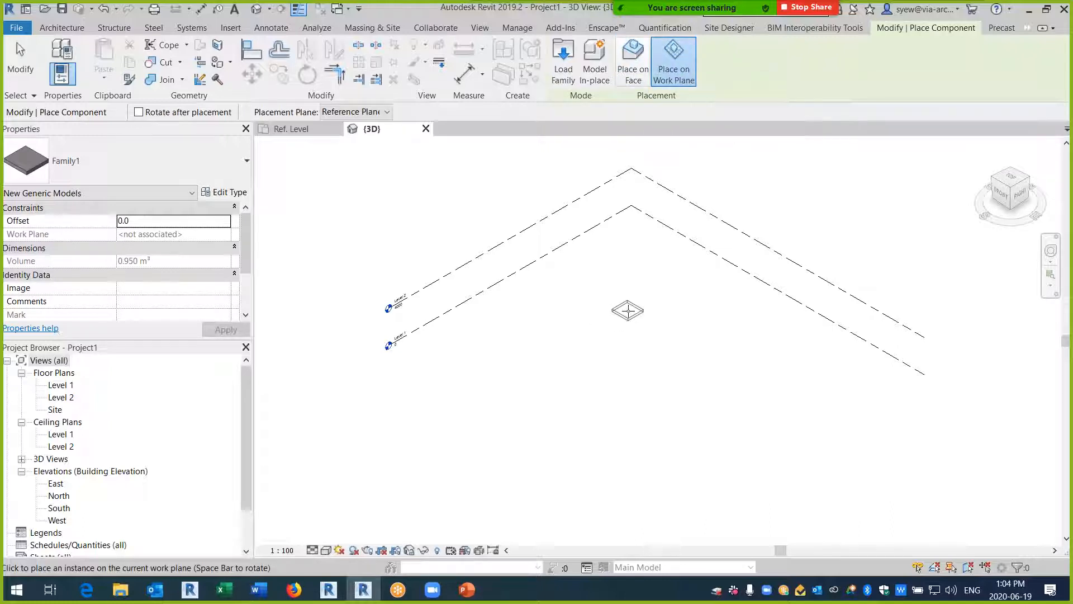
click(366, 110)
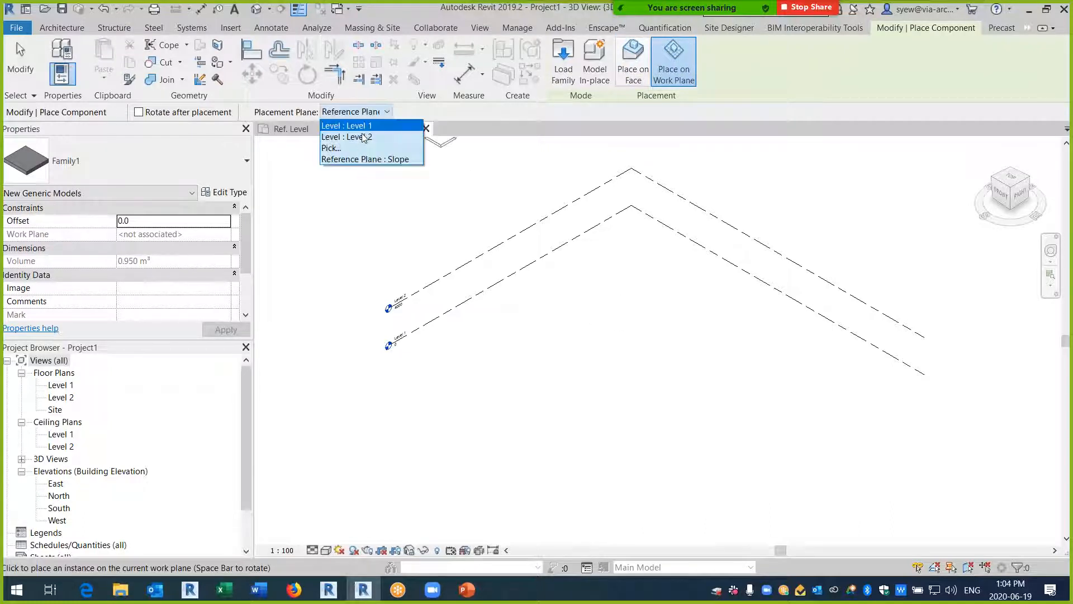
click(363, 158)
click(611, 323)
shift+middle_drag(703, 355, 629, 220)
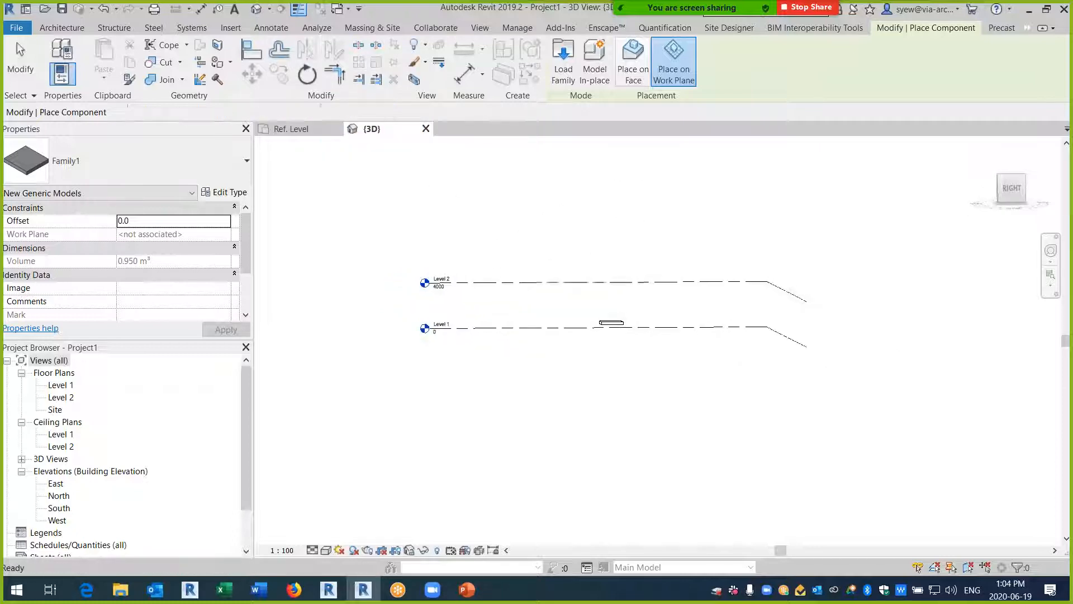
key(Escape)
key(Escape)
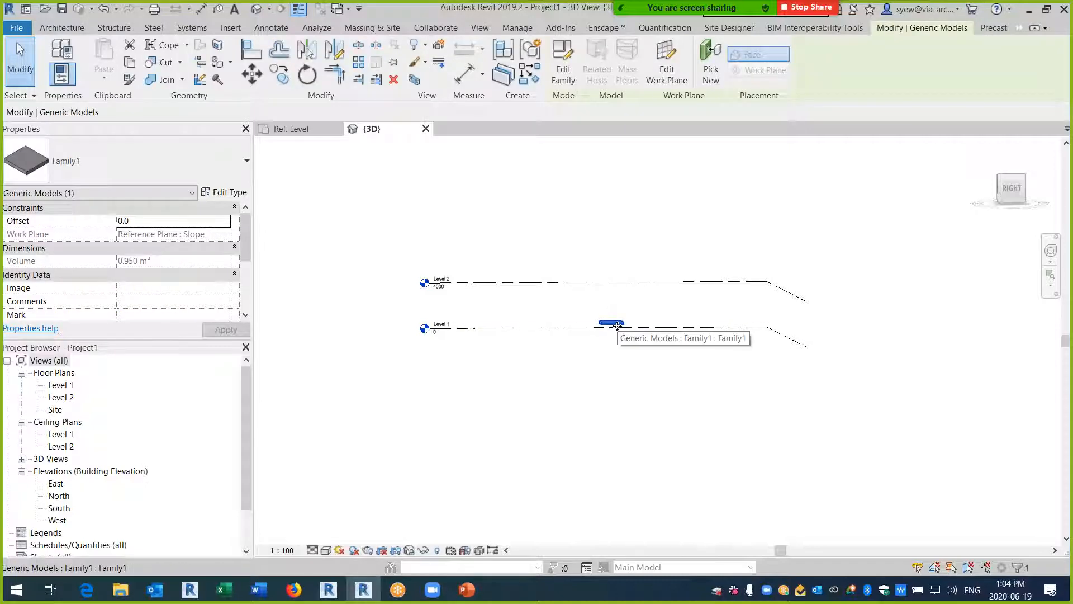
- Turn off Always vertical in the placed component's family and reload it into the project, overwriting the existing version
click(561, 62)
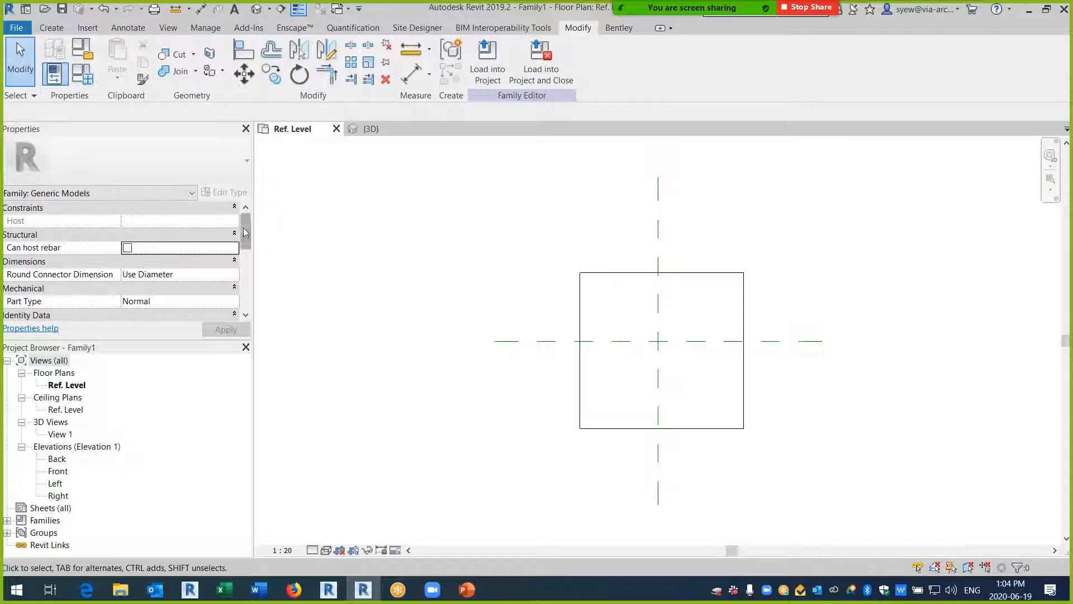
drag(244, 232, 245, 284)
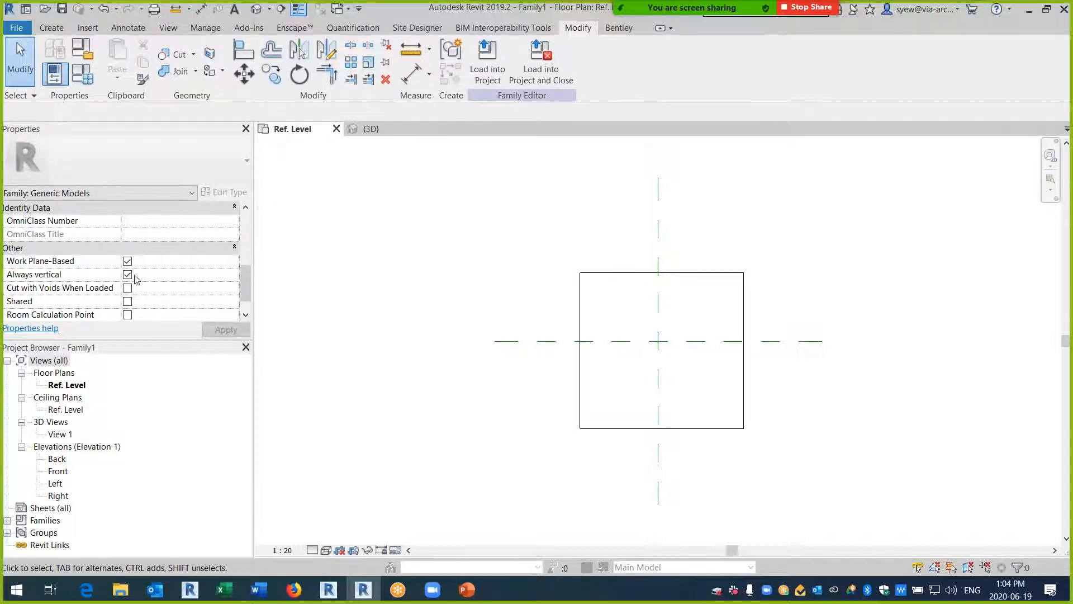
click(487, 61)
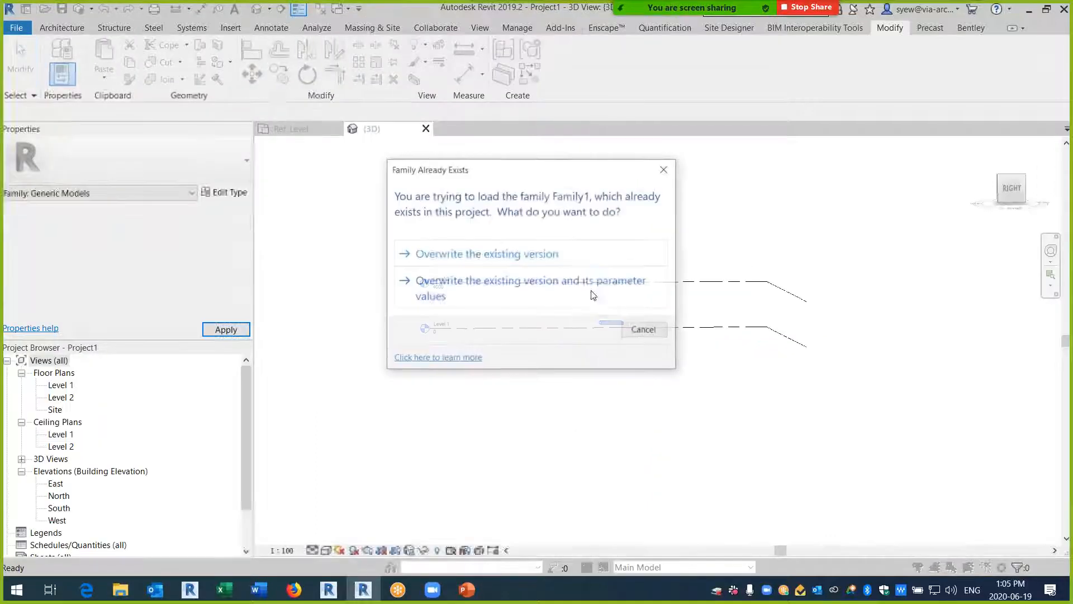
click(559, 253)
shift+middle_drag(738, 415, 827, 395)
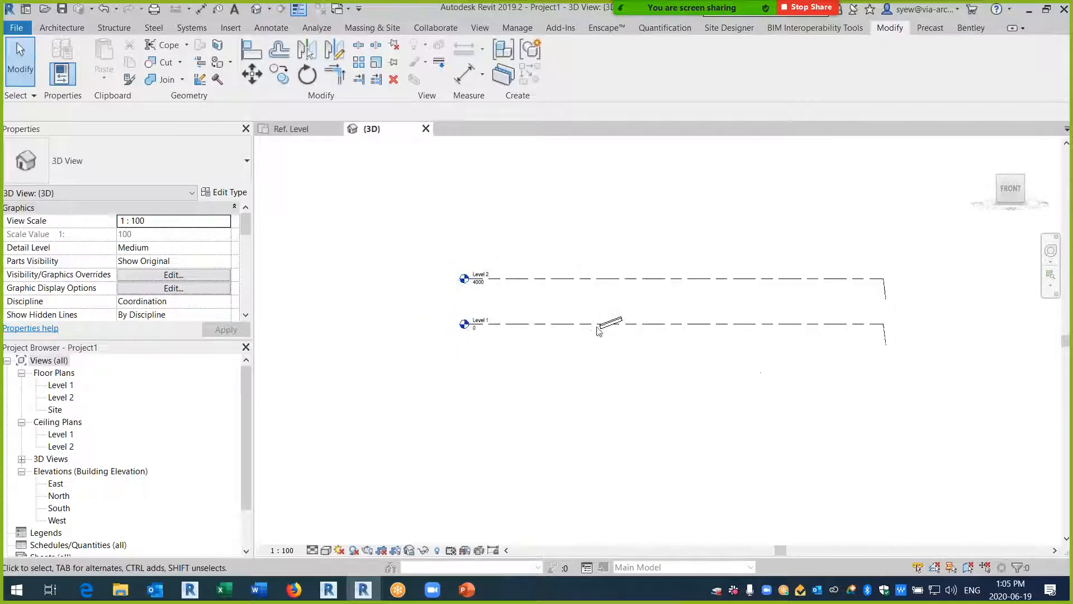
- Rotate the Slope reference plane about its midpoint in the North elevation so that it slopes the opposite way
double_click(59, 496)
drag(659, 303, 373, 226)
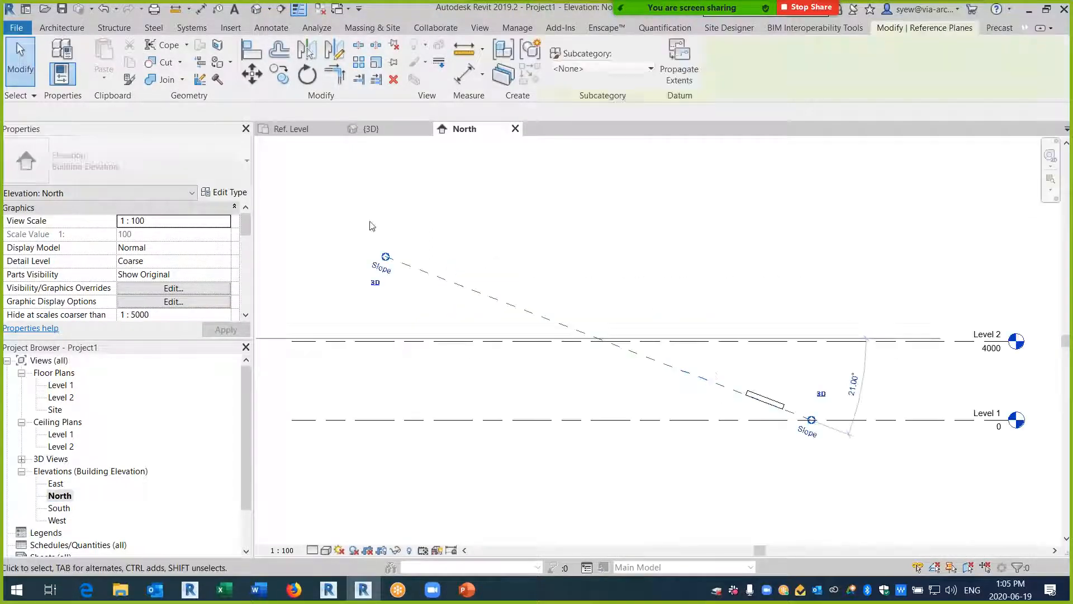
click(306, 78)
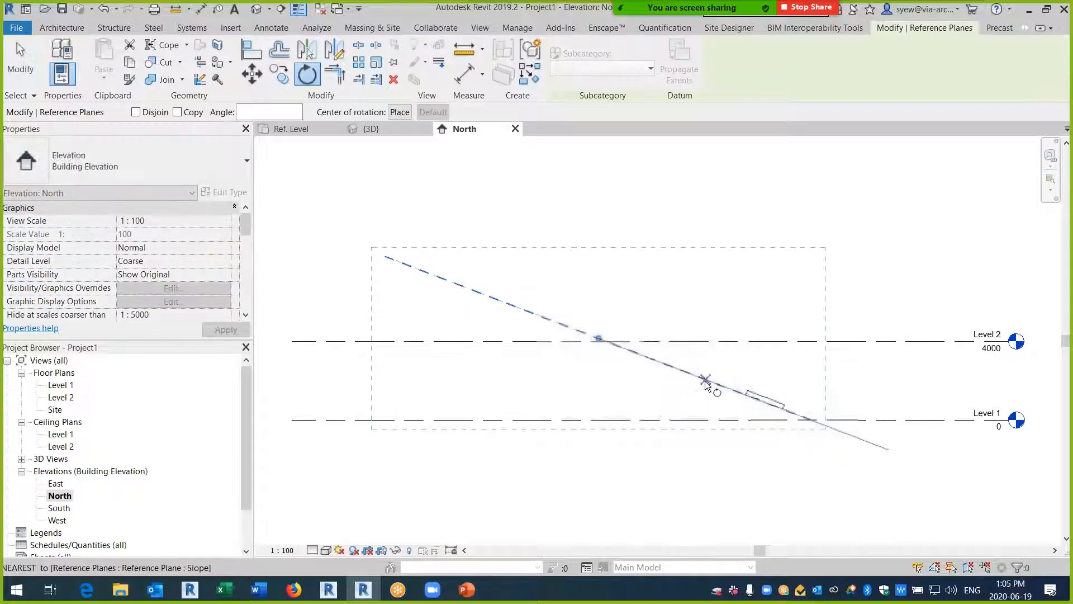
click(706, 380)
key(Escape)
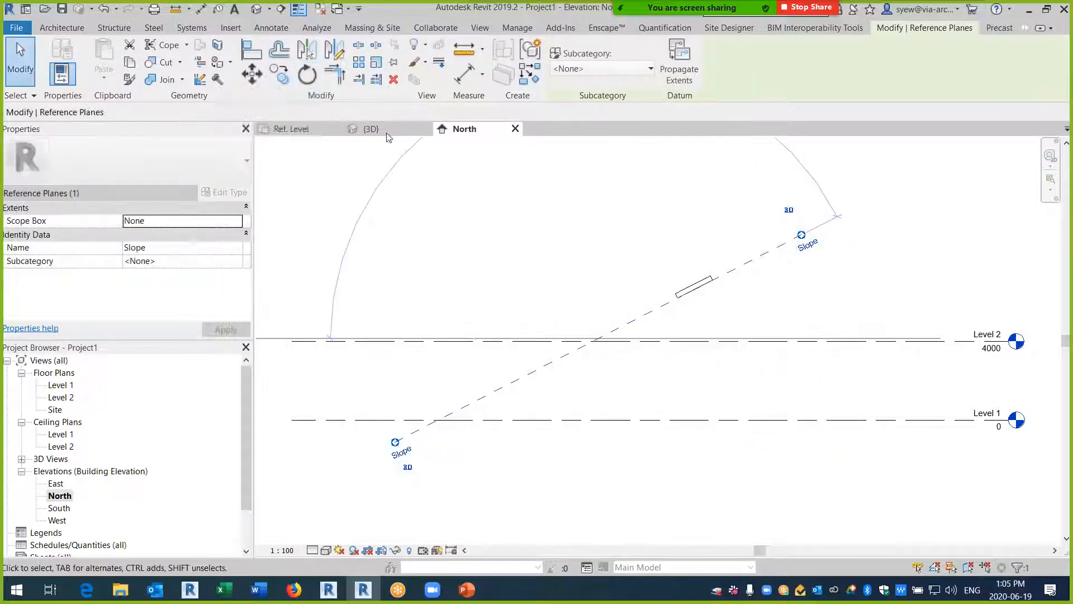
click(738, 321)
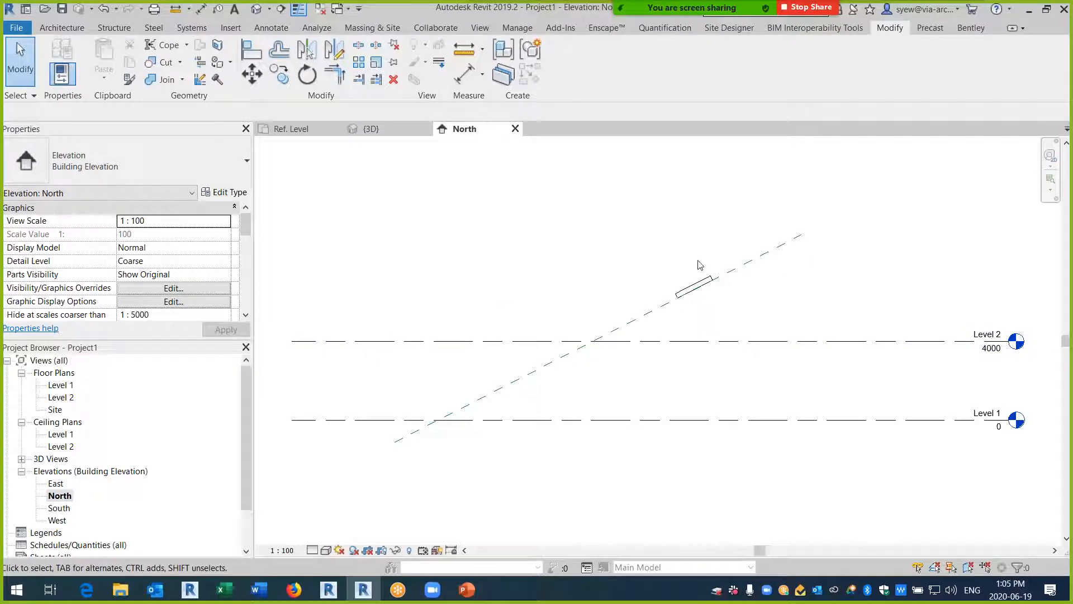
- Select the placed component and examine how it follows the Slope reference plane in the North elevation and 3D view
scroll(720, 282, up, 3)
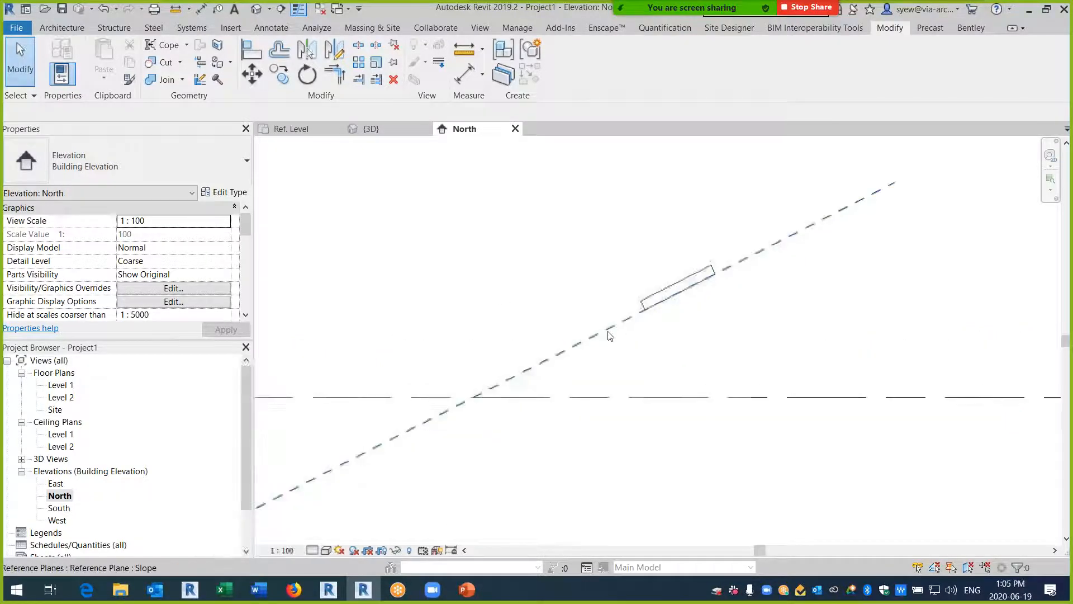
click(675, 288)
click(373, 129)
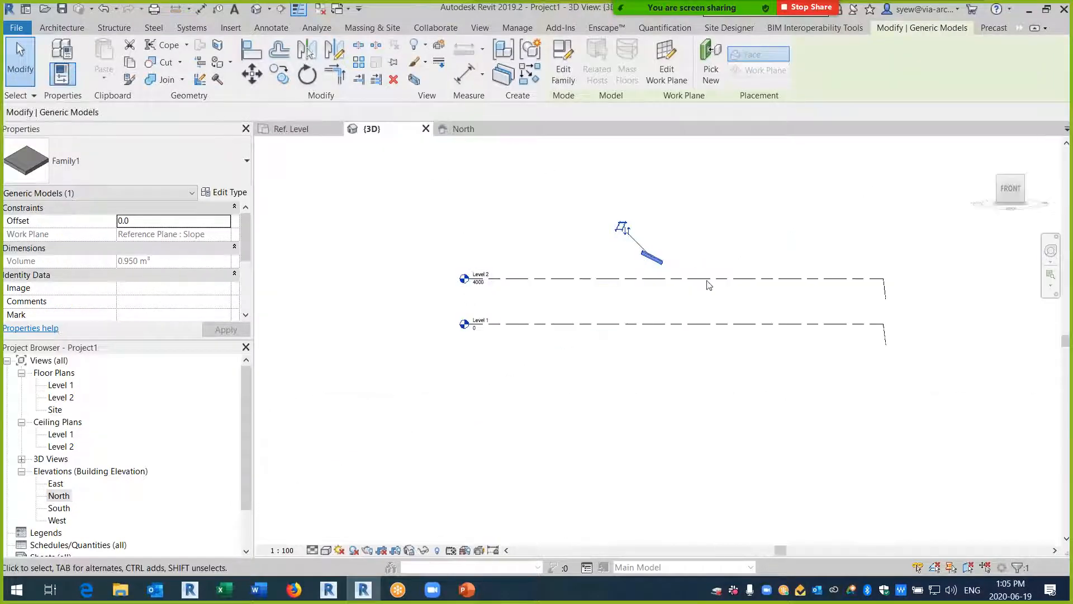
scroll(654, 260, up, 3)
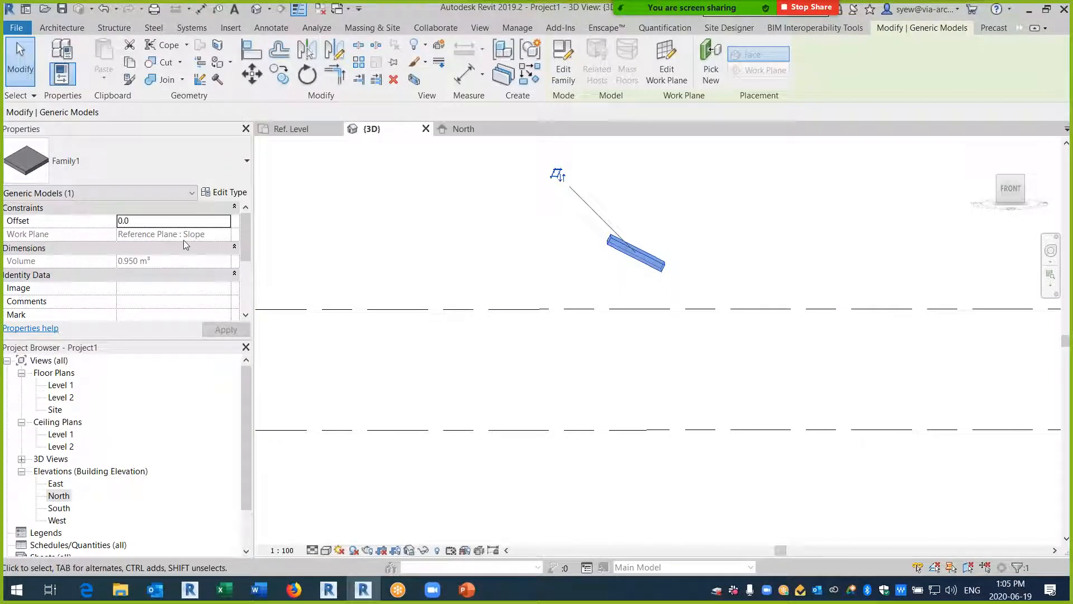
- Create a new family from the Metric Generic Model.rft template and close the inactive views
click(17, 28)
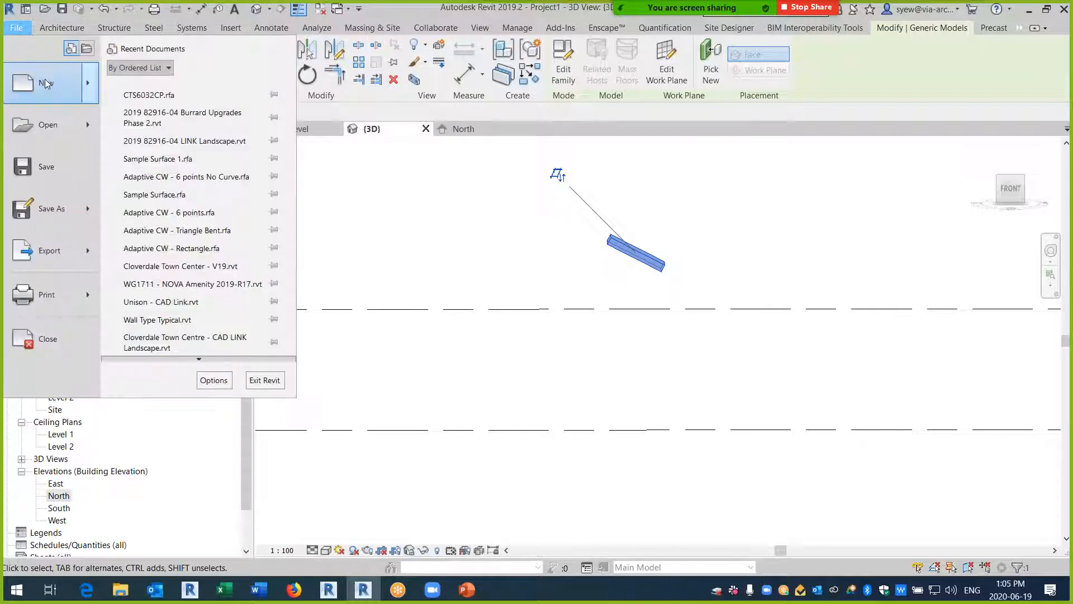
mouse_move(45, 79)
click(132, 126)
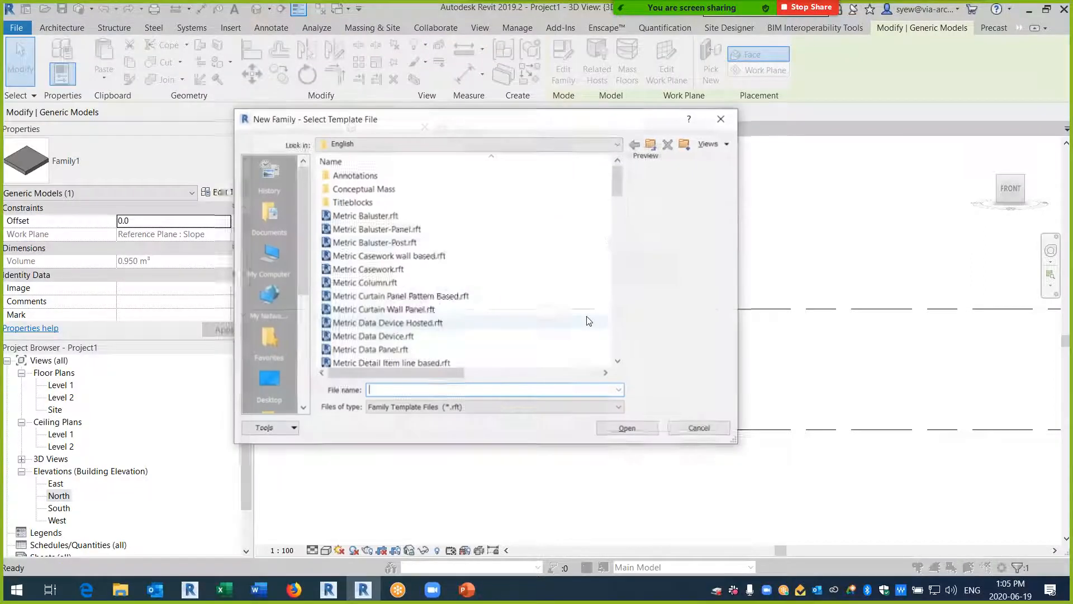
drag(617, 179, 625, 249)
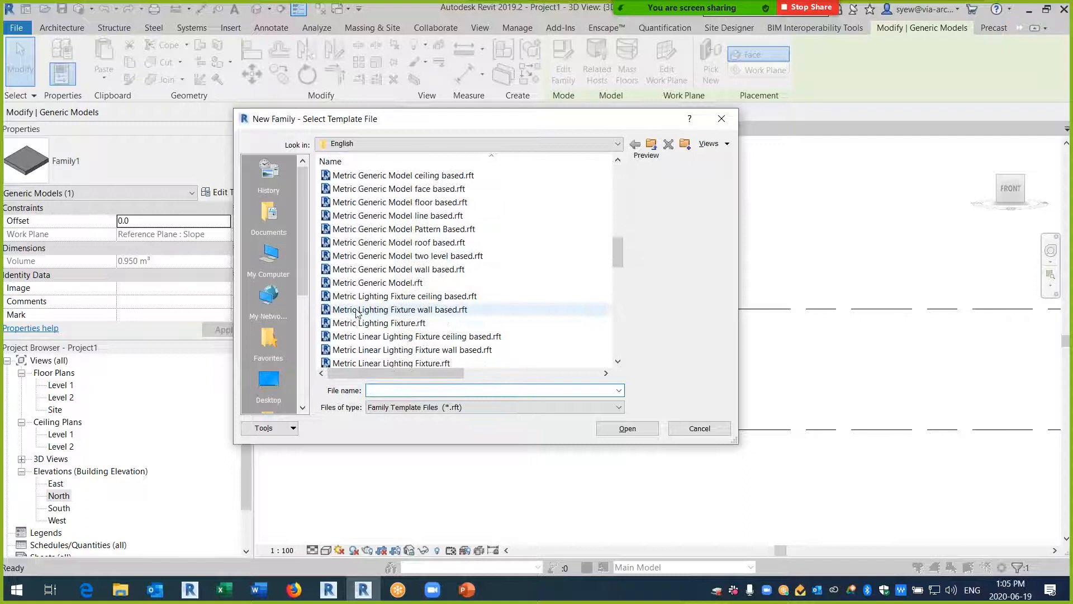
click(378, 282)
click(616, 427)
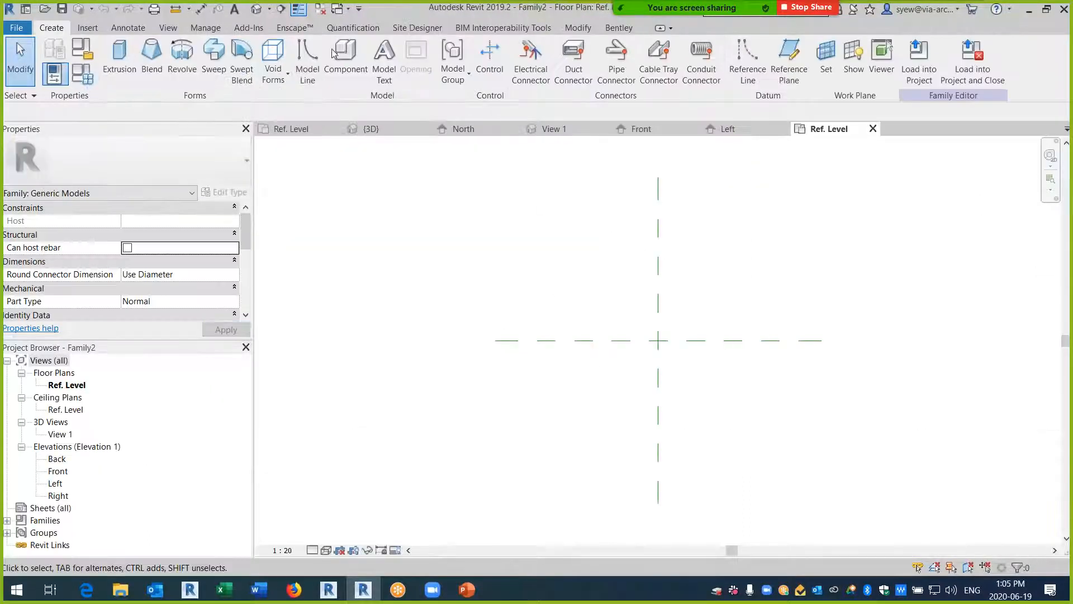
click(322, 10)
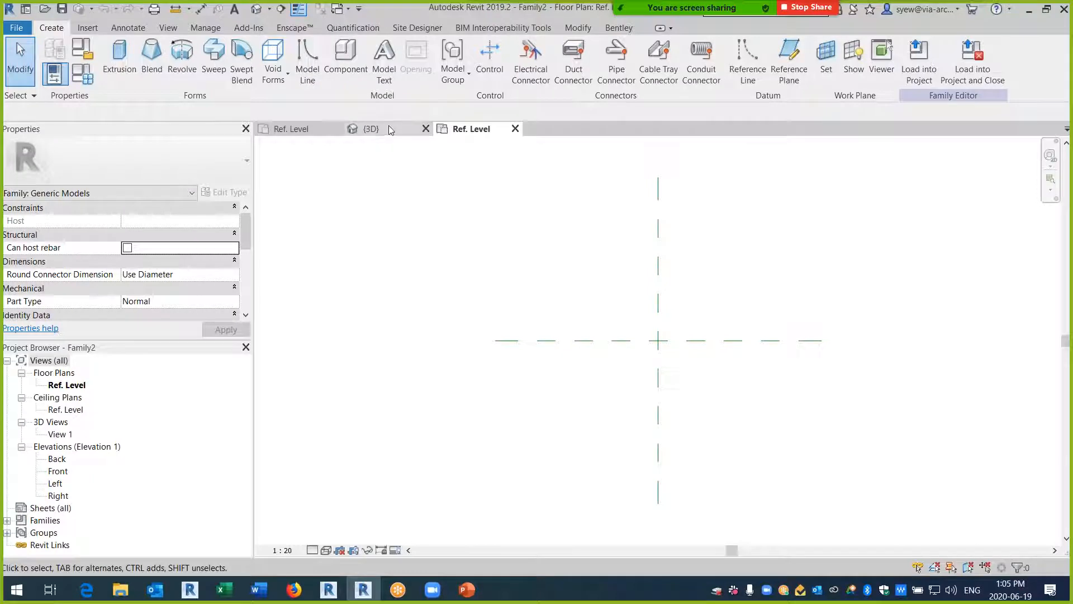
- In Family1's Ref. Level plan, move the square extrusion horizontally and vertically to centre it on the two reference planes
click(291, 128)
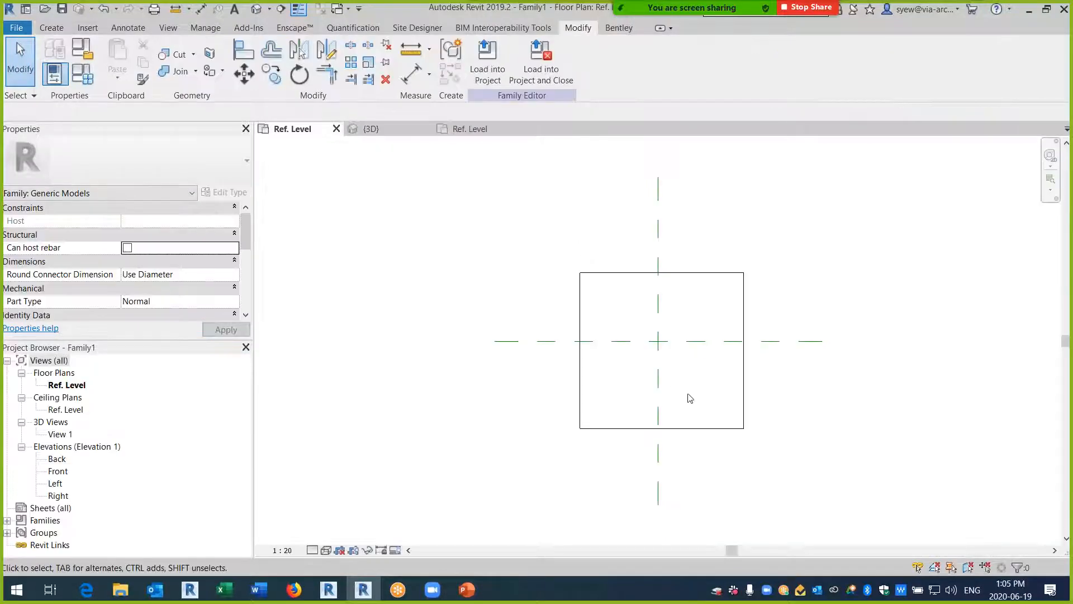
click(746, 320)
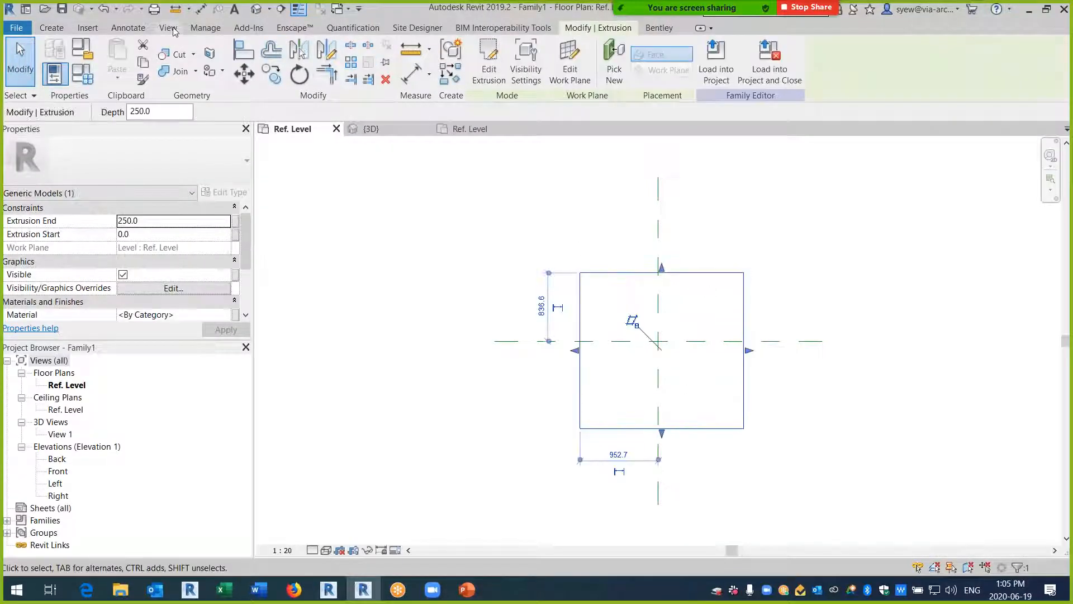
click(239, 83)
click(649, 434)
click(655, 431)
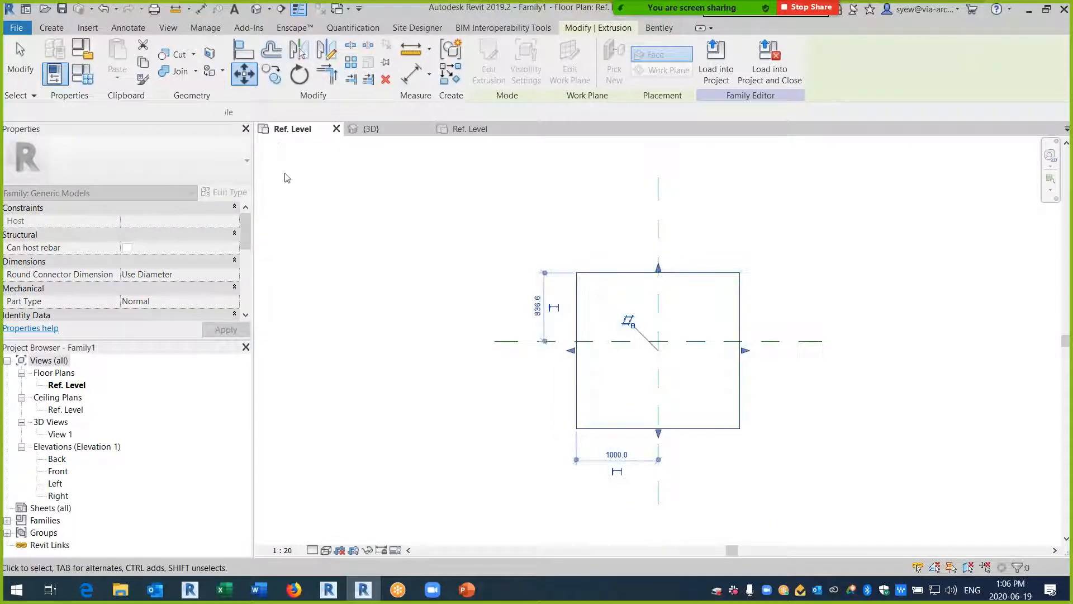
click(244, 75)
click(738, 359)
click(739, 340)
- Load Family1 into Family2 only, leaving Project1 out, without placing an instance
click(716, 61)
click(453, 234)
click(451, 221)
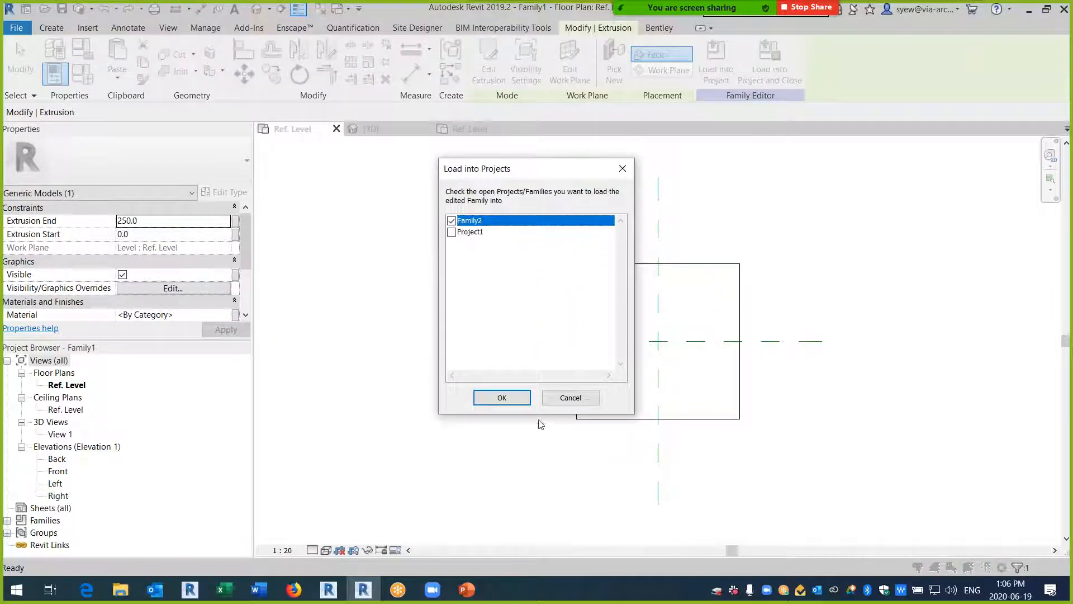
click(502, 397)
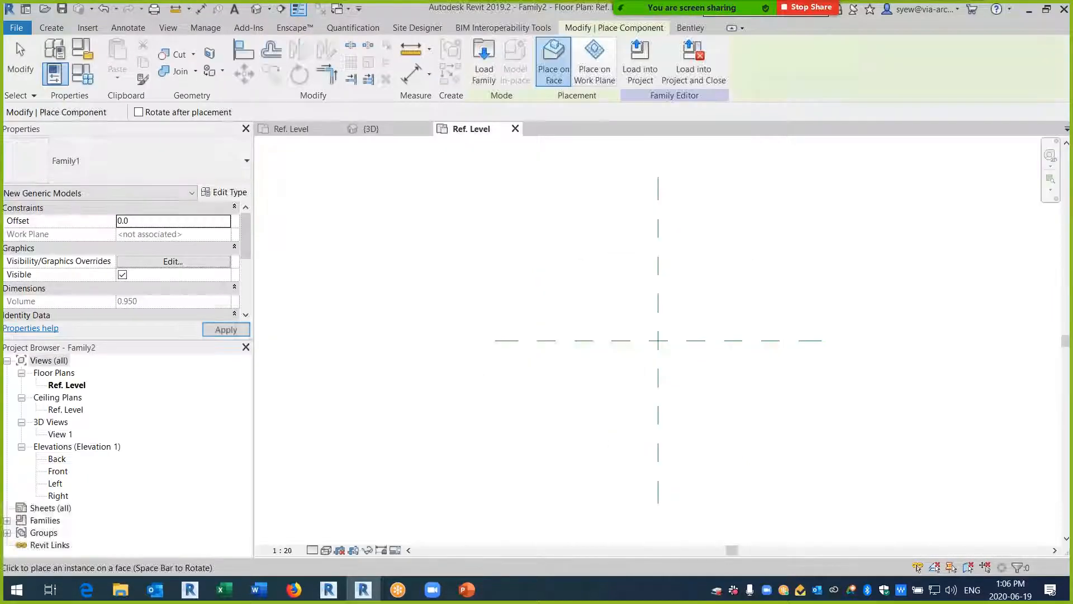
key(Escape)
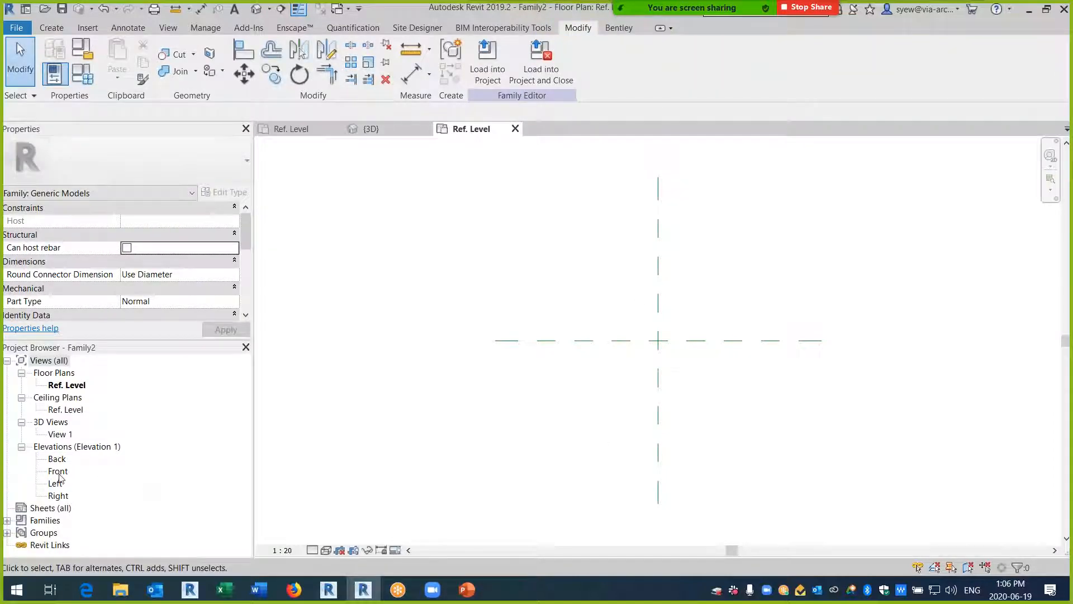
- In the Front elevation, draw a reference plane rising about 7° from the intersection of the Ref. Level and the vertical centre plane
double_click(58, 472)
middle_drag(701, 398, 571, 378)
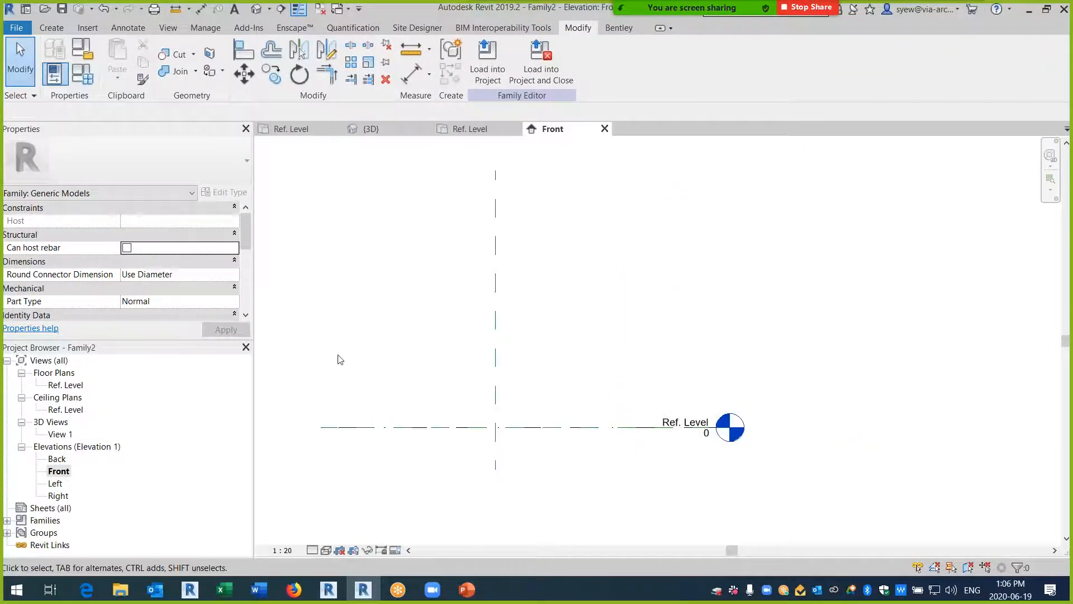
click(51, 28)
click(789, 63)
click(496, 428)
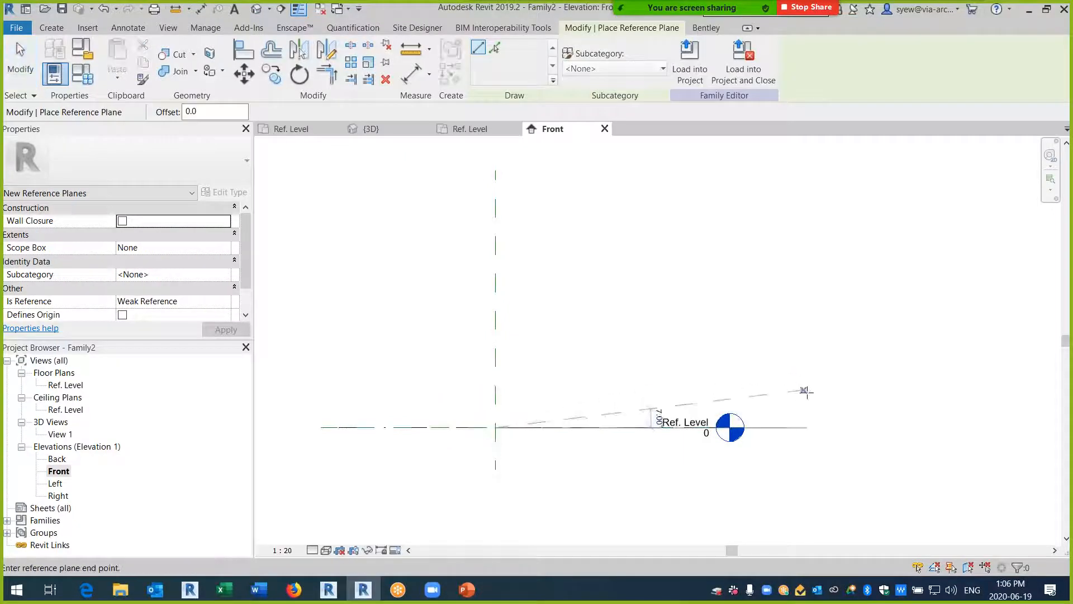
click(806, 389)
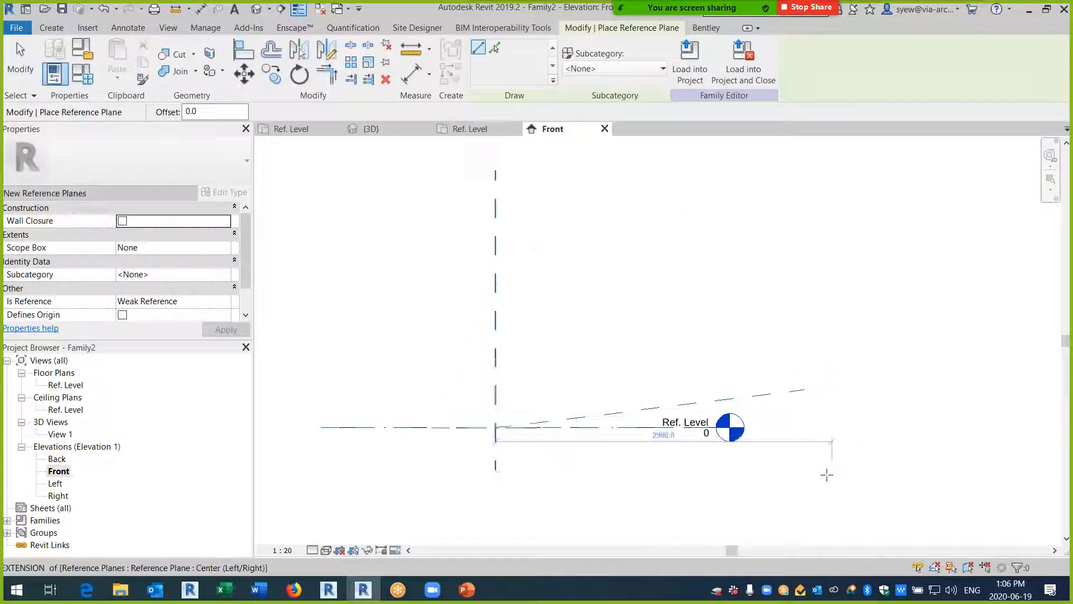
key(Escape)
key(Escape)
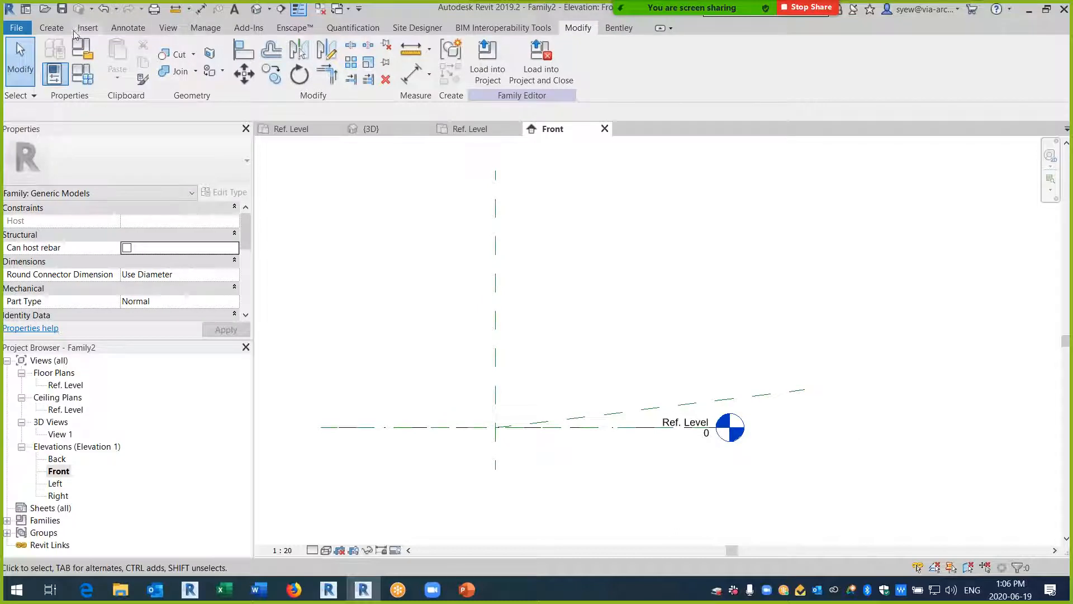
- Add an angular dimension between the Ref. Level line and the sloped reference plane
click(56, 28)
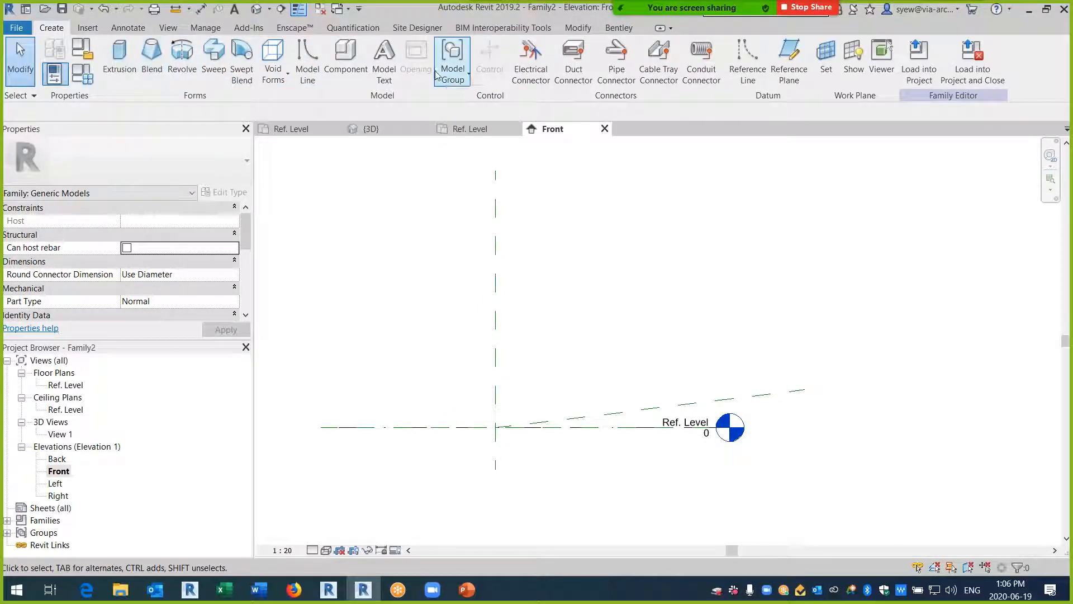
key(d)
key(i)
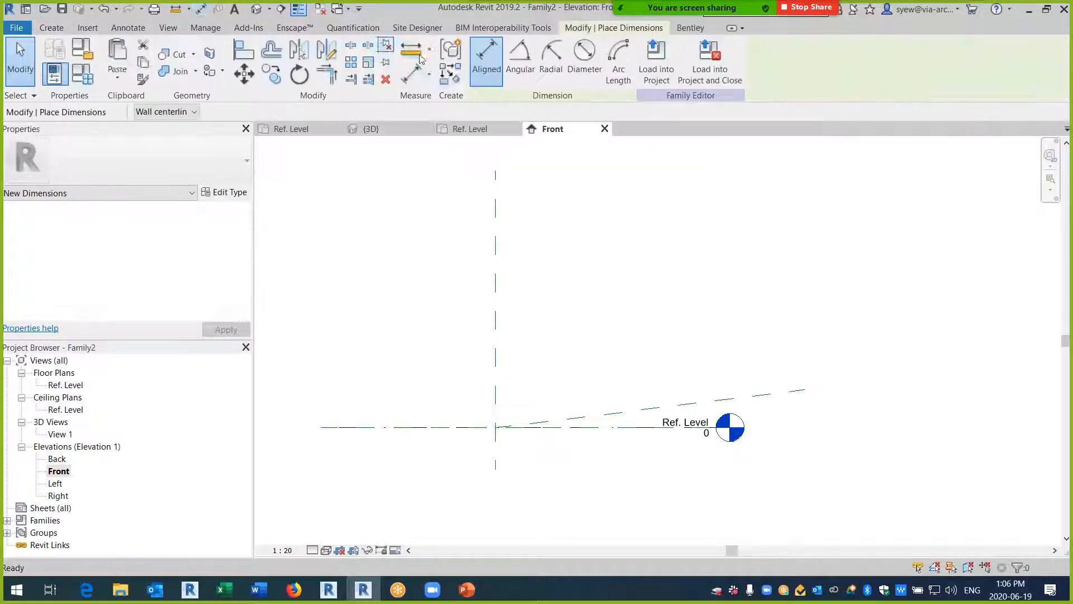
click(520, 53)
click(591, 413)
click(880, 406)
key(Escape)
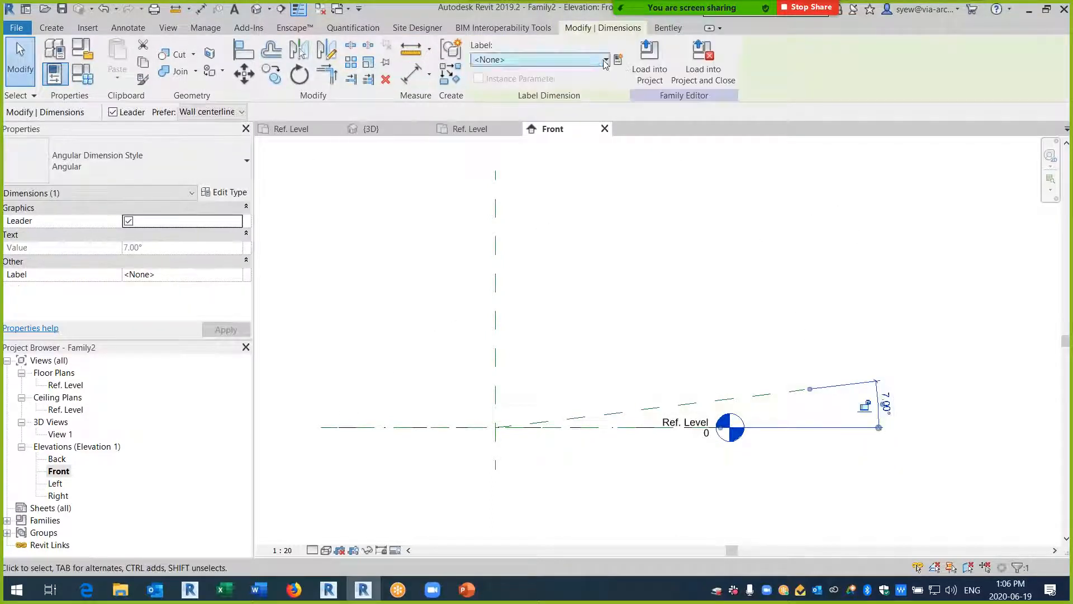
- Label the angular dimension with a new instance family parameter named Angle
click(617, 59)
text(Agnel)
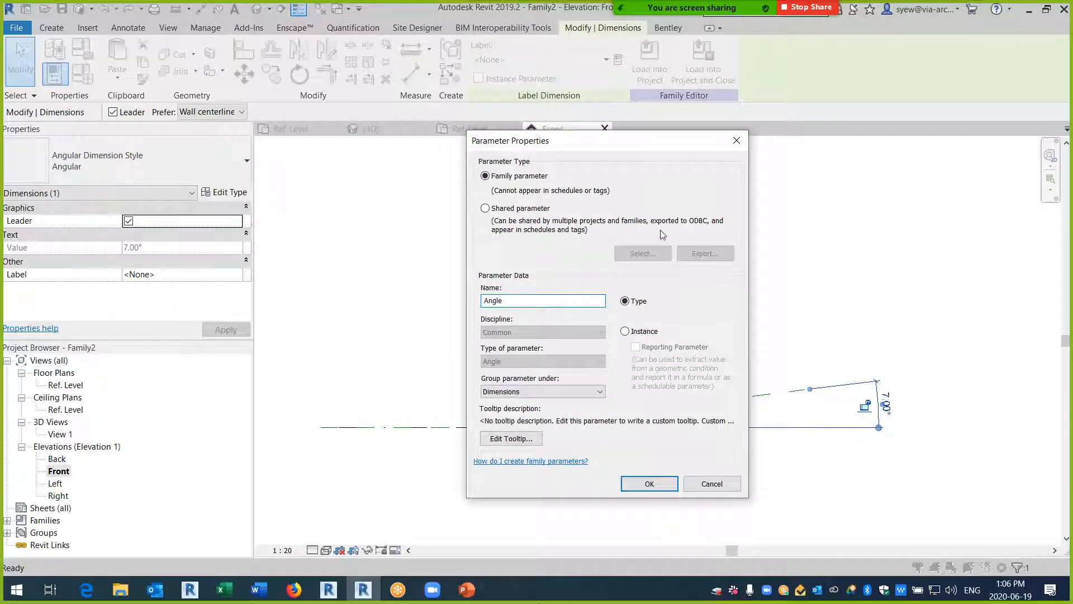
click(645, 332)
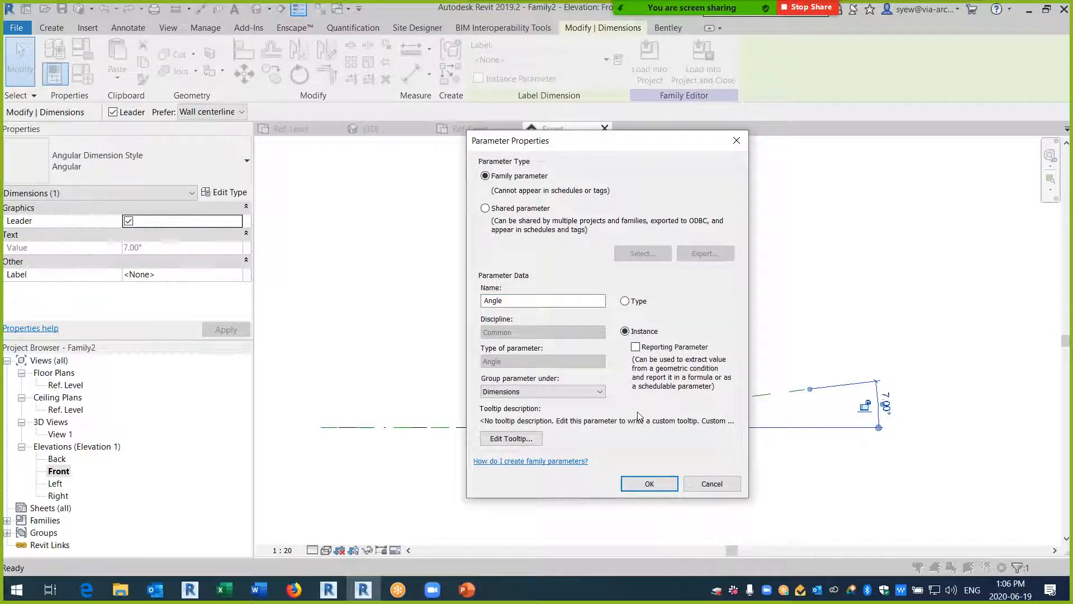
click(649, 484)
click(673, 336)
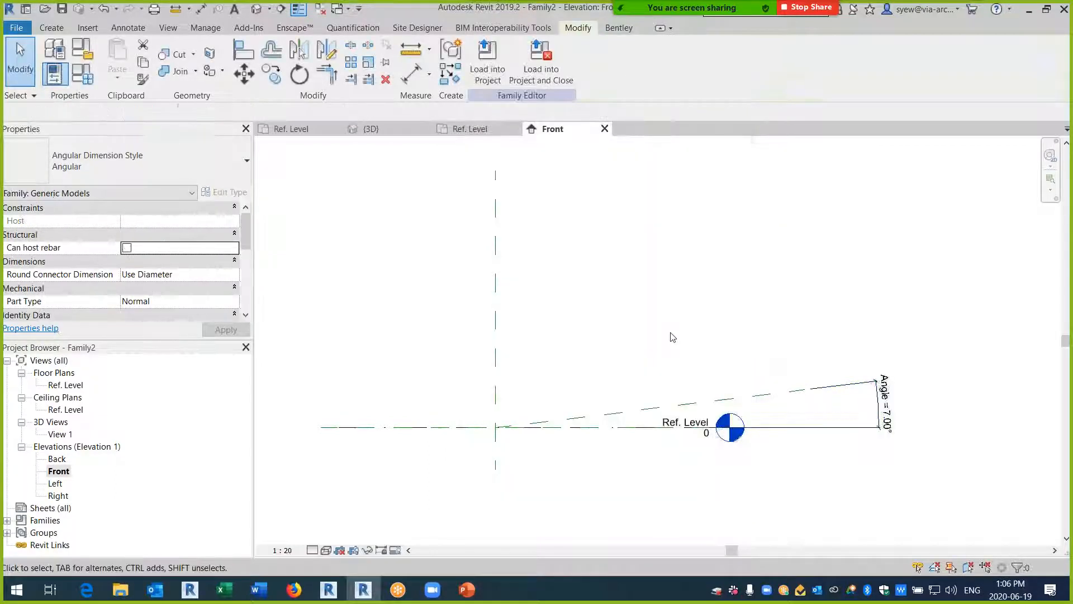
- Name the sloped reference plane Angle
click(700, 408)
click(779, 409)
text(Ang)
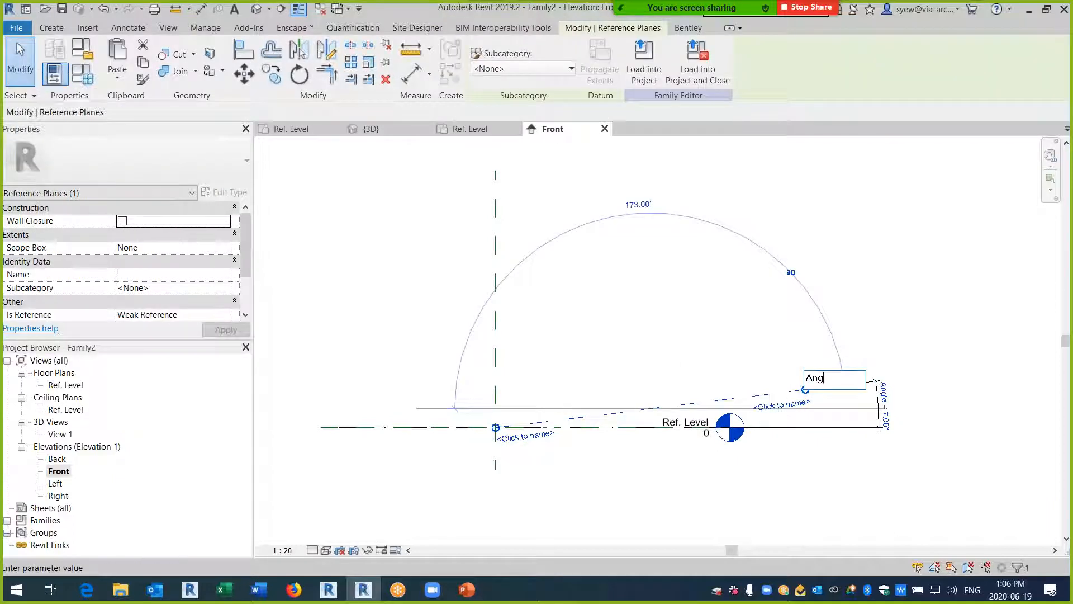
text(le)
key(Return)
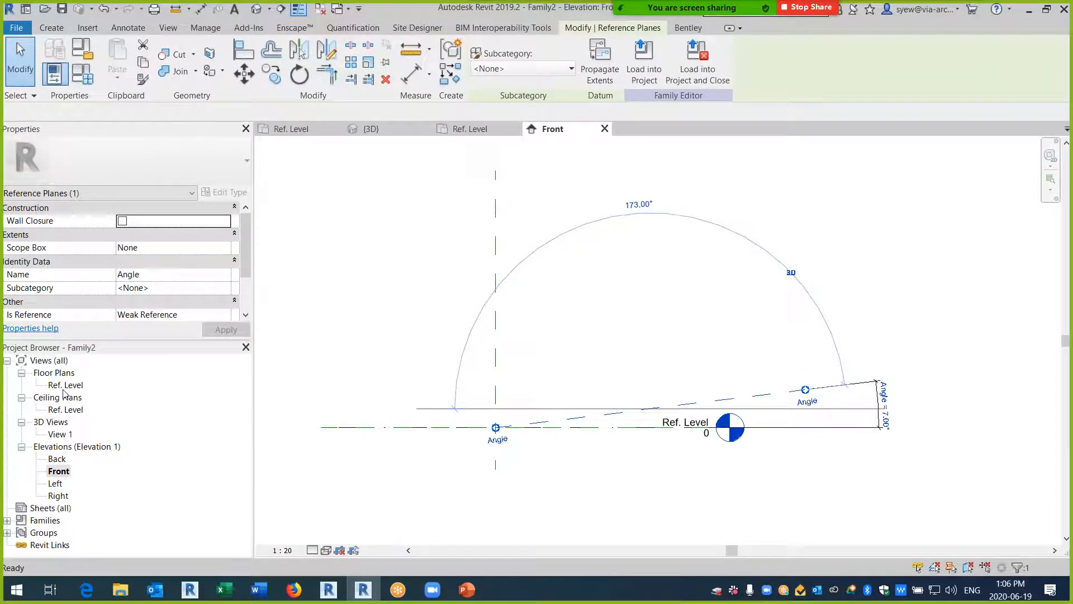
- Set the work plane to Reference Plane : Angle in the default 3D view and show it
double_click(66, 384)
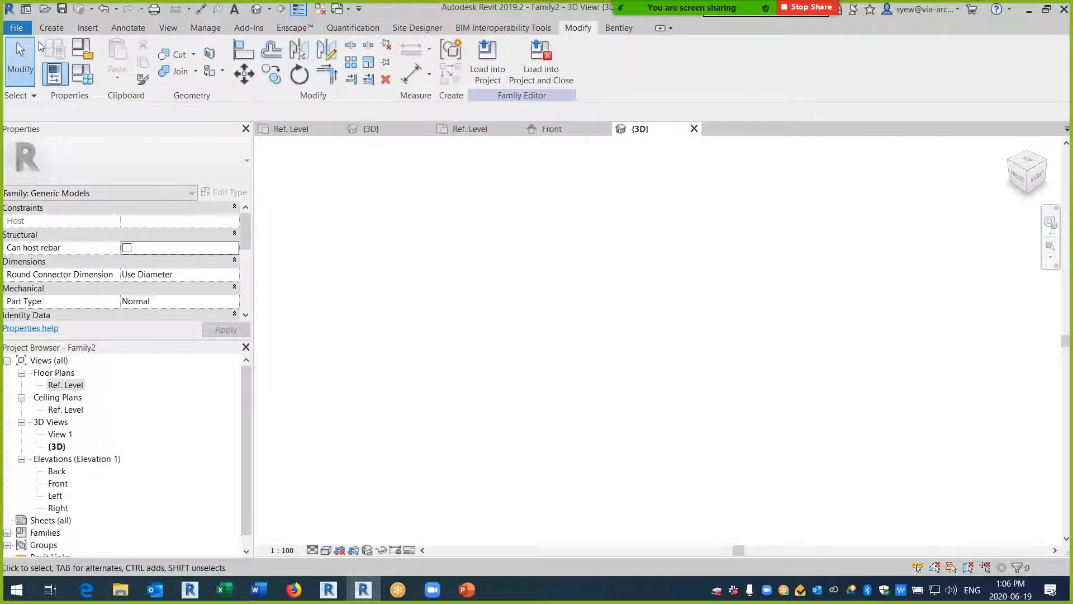
click(826, 58)
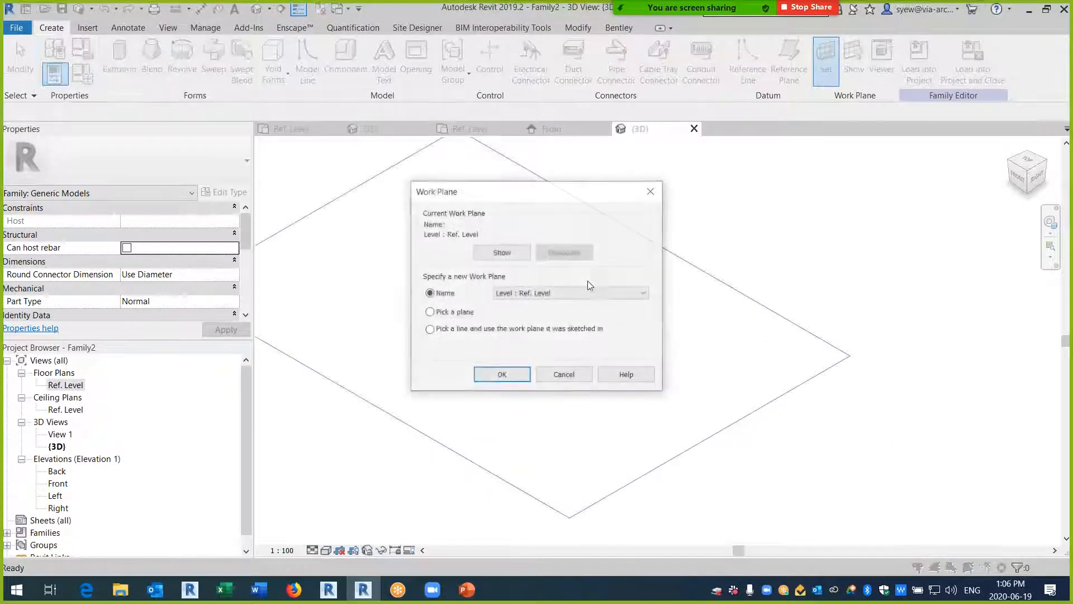
click(565, 293)
click(537, 314)
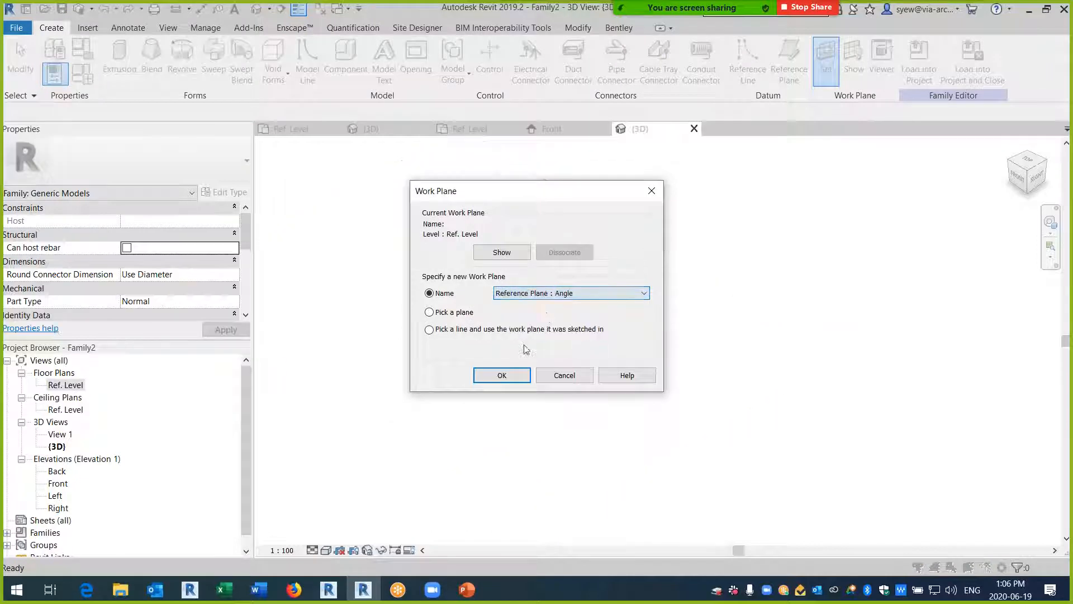
key(Return)
shift+middle_drag(757, 395, 872, 312)
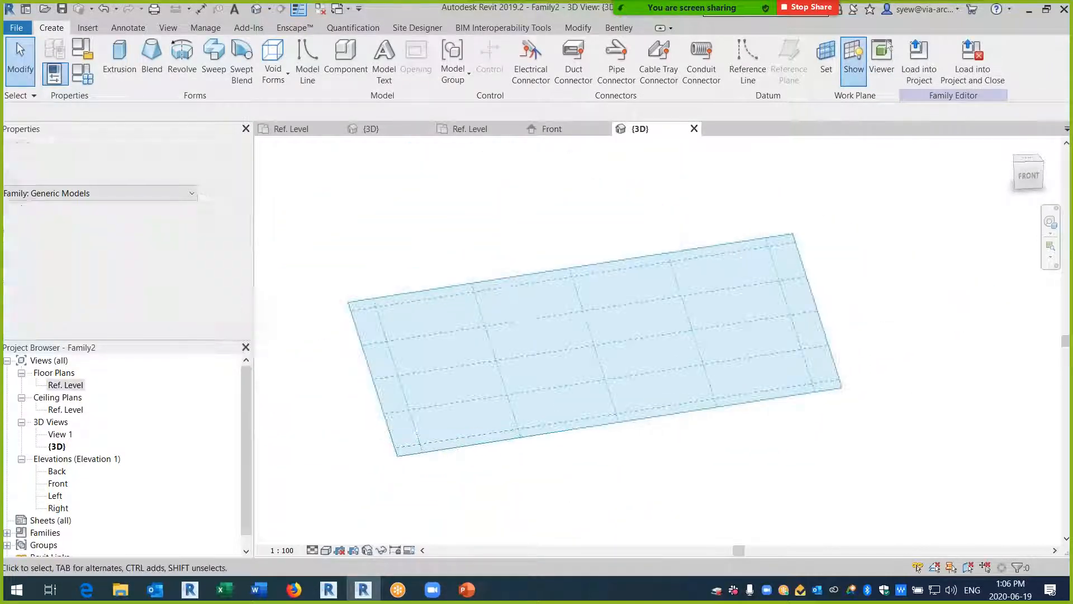
- Place one instance of Family1 on the Angle work plane, near its middle
click(335, 69)
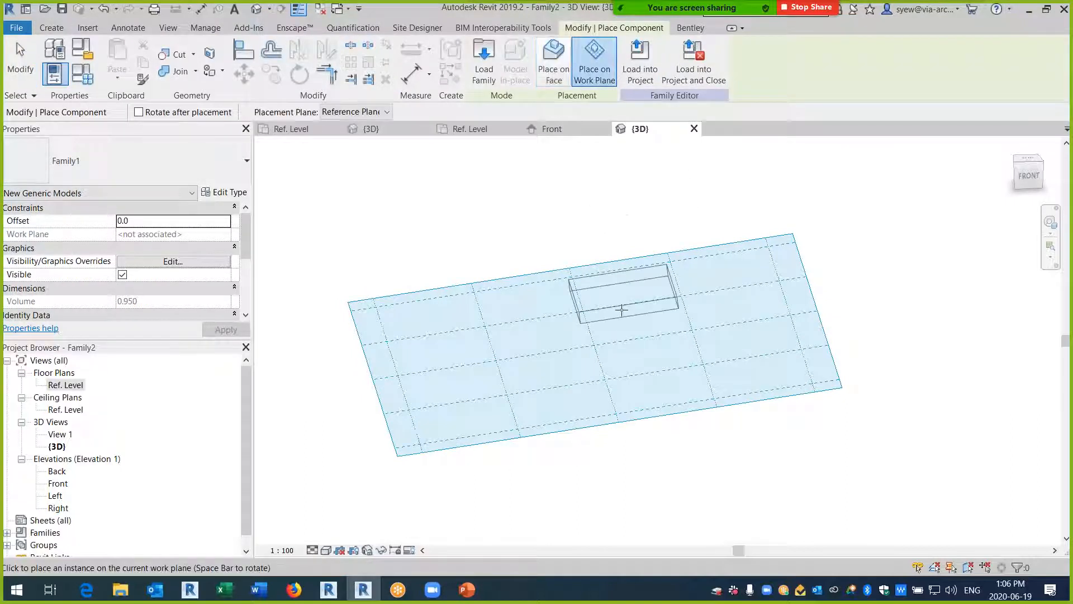
click(645, 336)
key(Escape)
key(Escape)
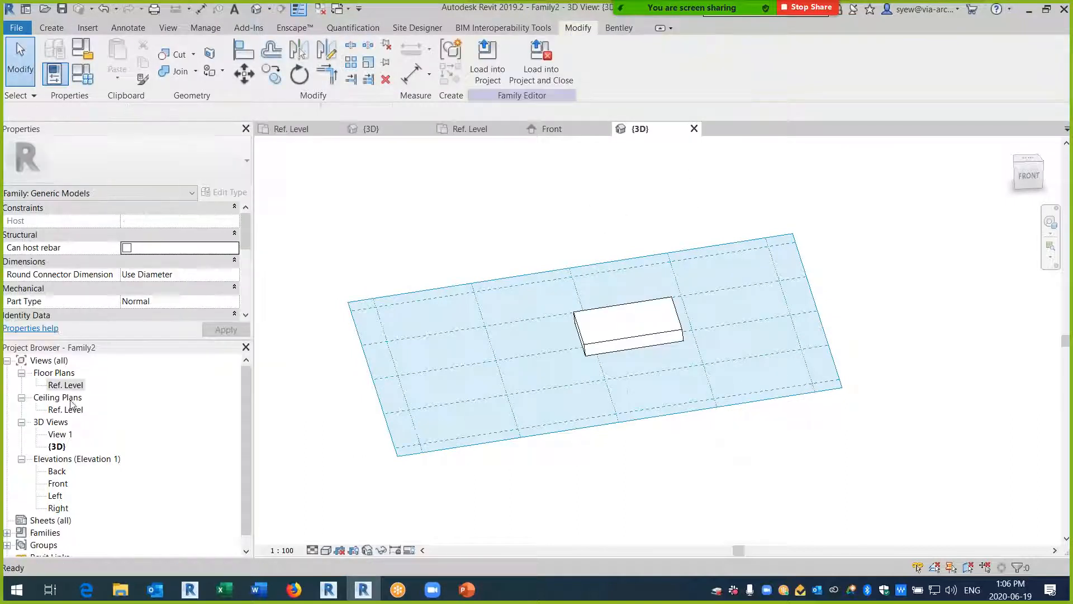
- In the Ref. Level plan, move the Family1 component so its left edge's midpoint sits on the intersection of the centre reference planes
double_click(63, 384)
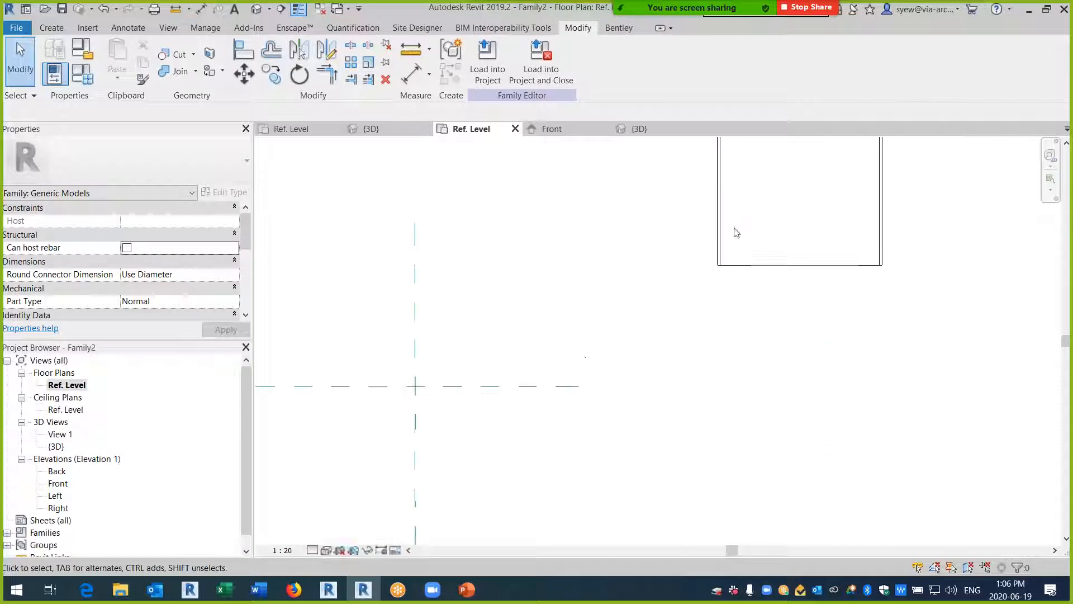
click(718, 179)
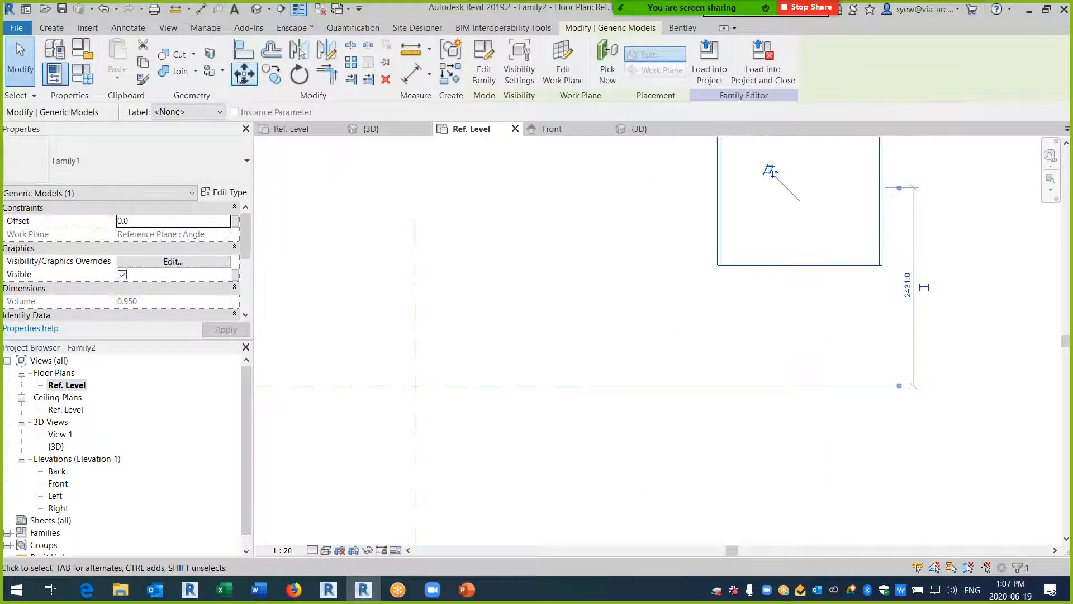
drag(715, 176, 715, 166)
scroll(703, 239, down, 2)
click(712, 212)
click(482, 362)
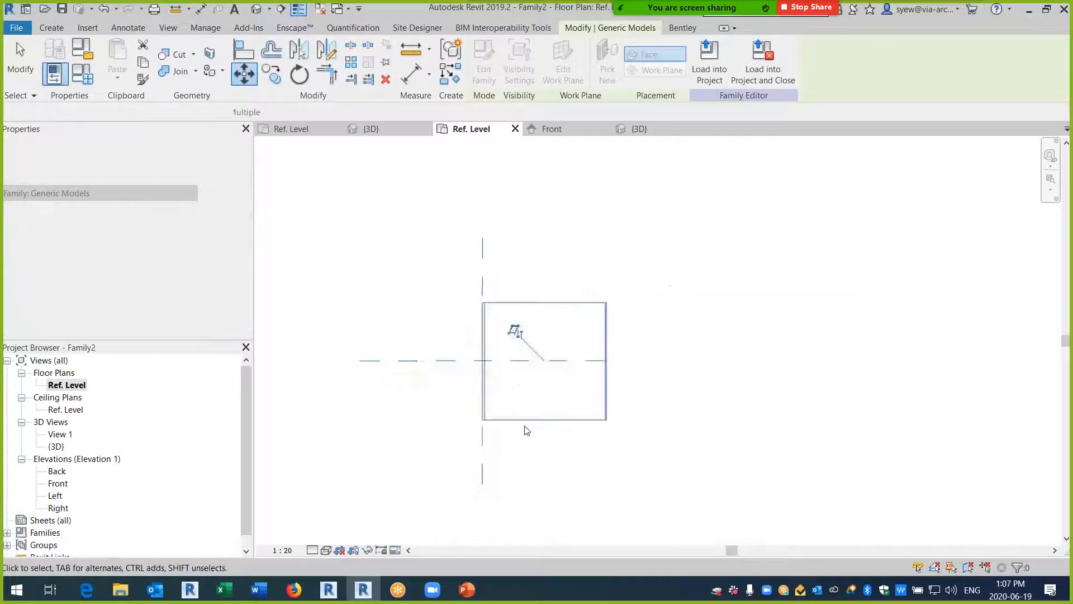
click(376, 149)
- Change the Angle parameter's value in the family types, with the component and its work plane in the 3D view
click(256, 9)
shift+middle_drag(695, 352, 549, 391)
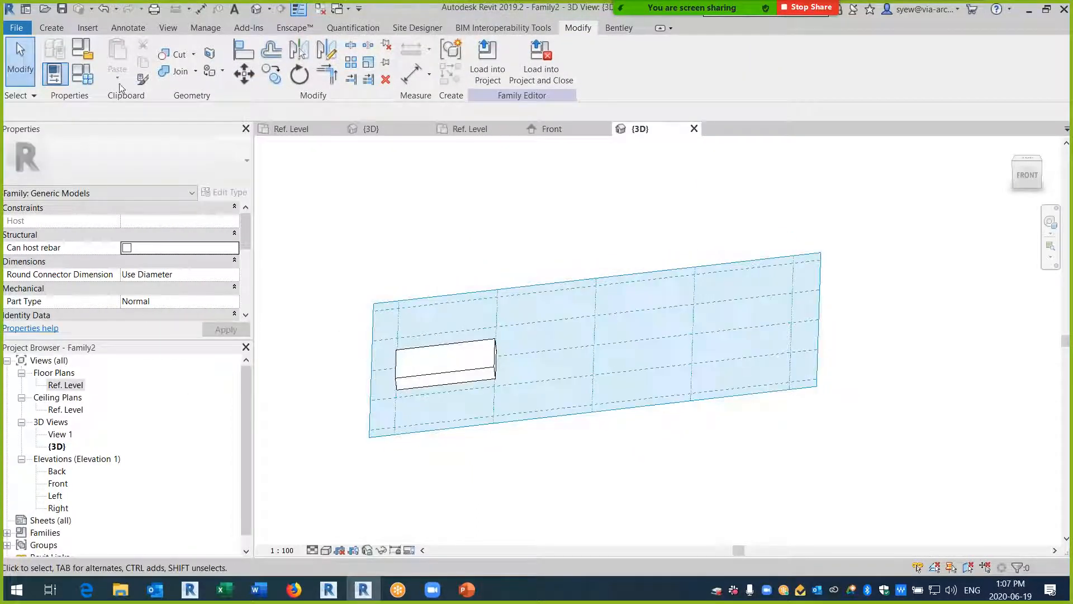
click(84, 77)
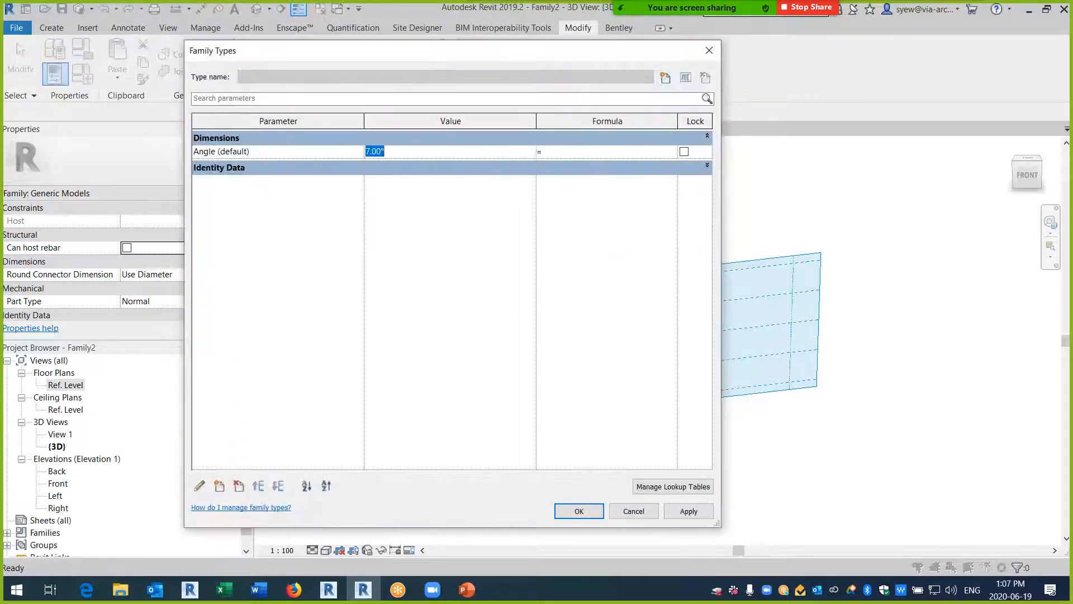
click(580, 510)
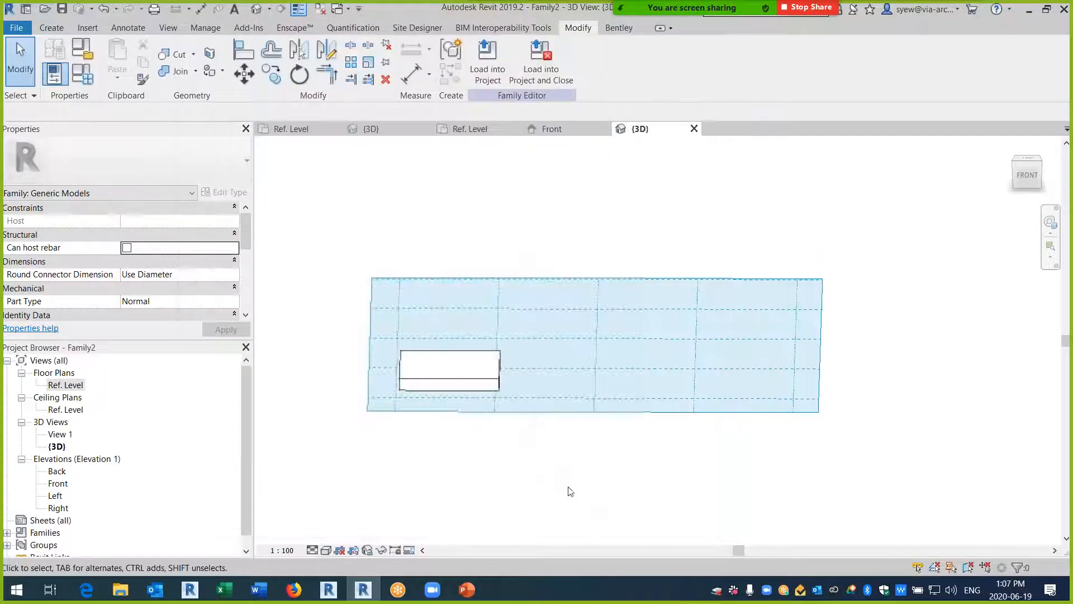
- Try to set the Angle parameter to 89° in the family types
click(84, 77)
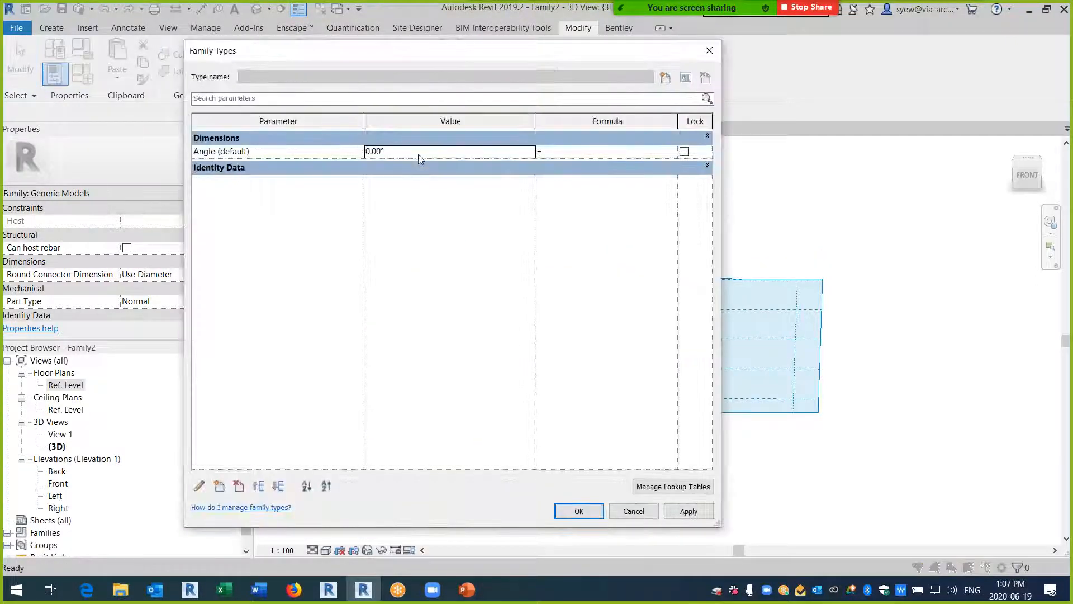
click(579, 511)
click(561, 340)
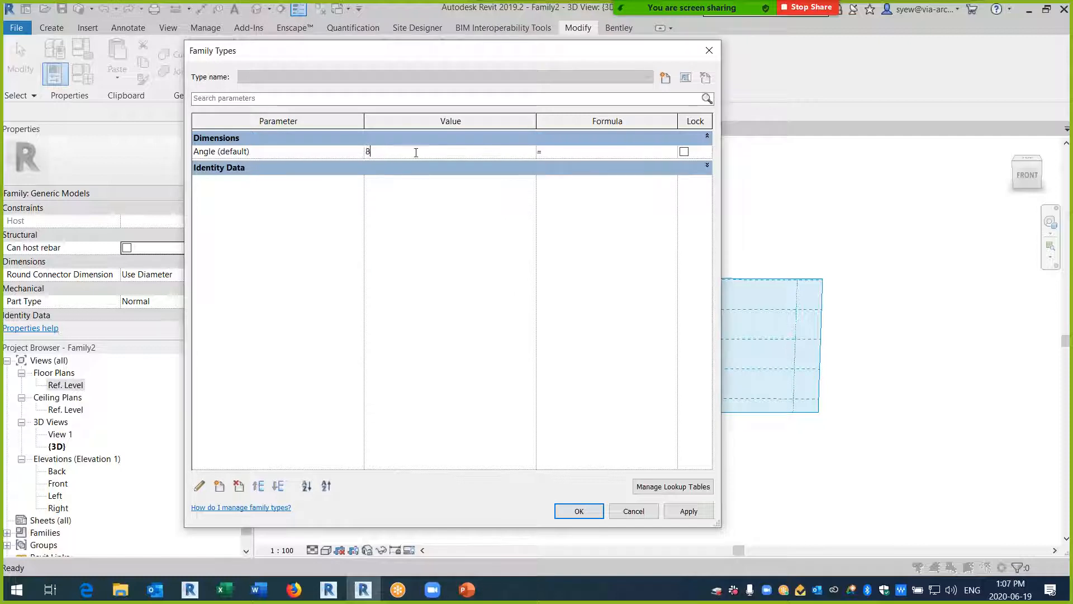
click(578, 511)
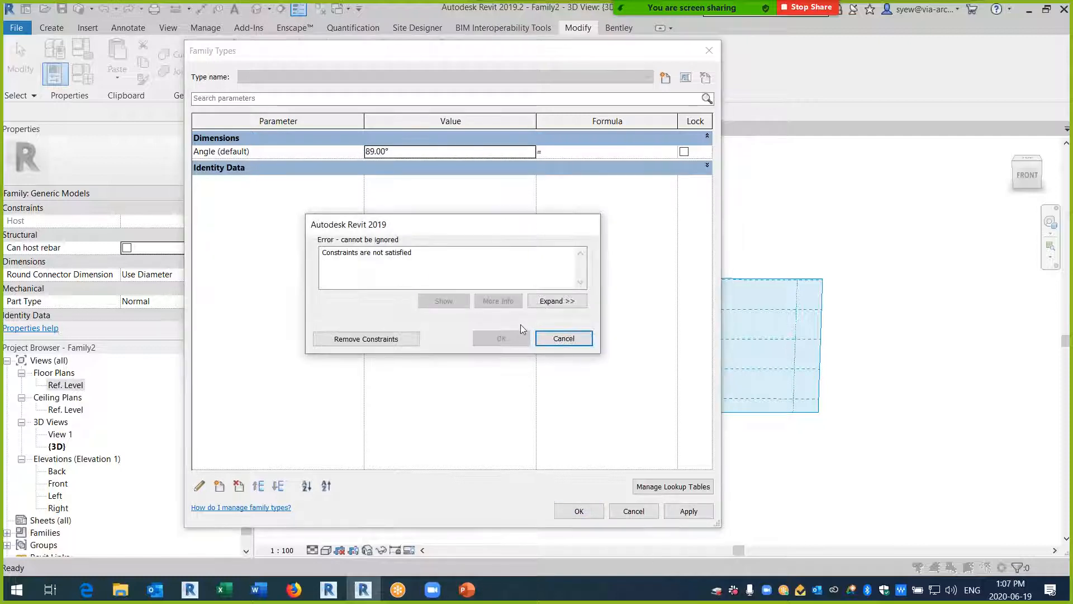
click(564, 338)
- Try to set the Angle parameter to 75°, removing the unsatisfied constraints
click(413, 156)
text(75)
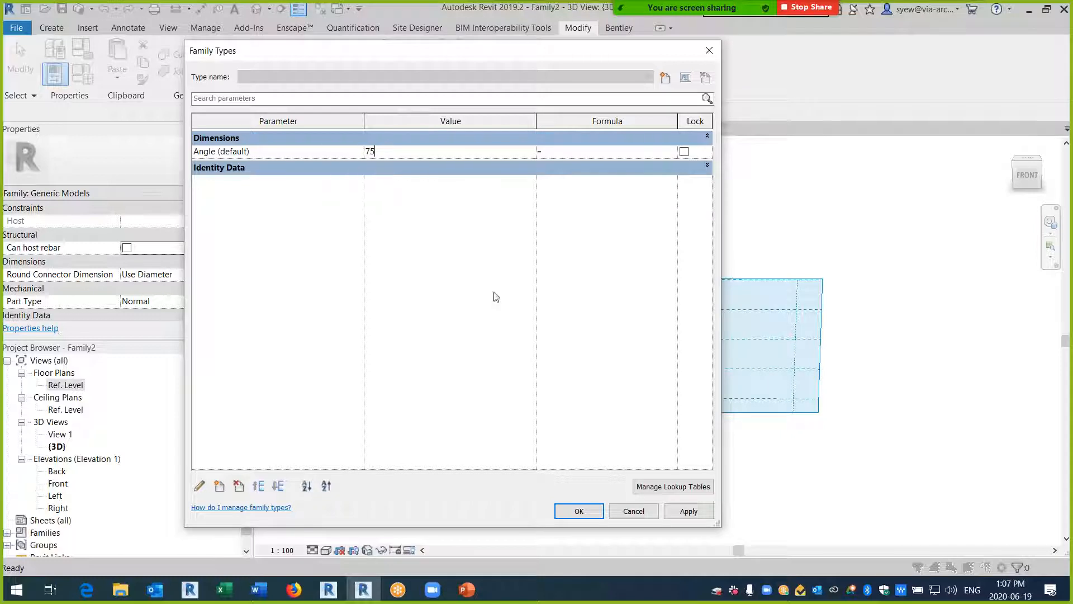
click(585, 516)
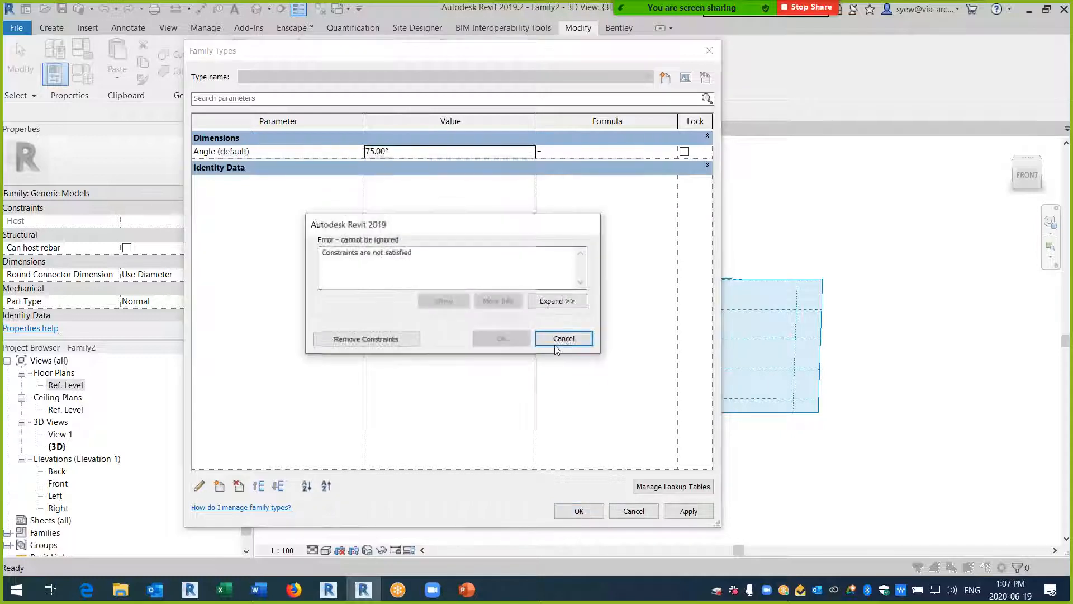
click(385, 339)
click(579, 512)
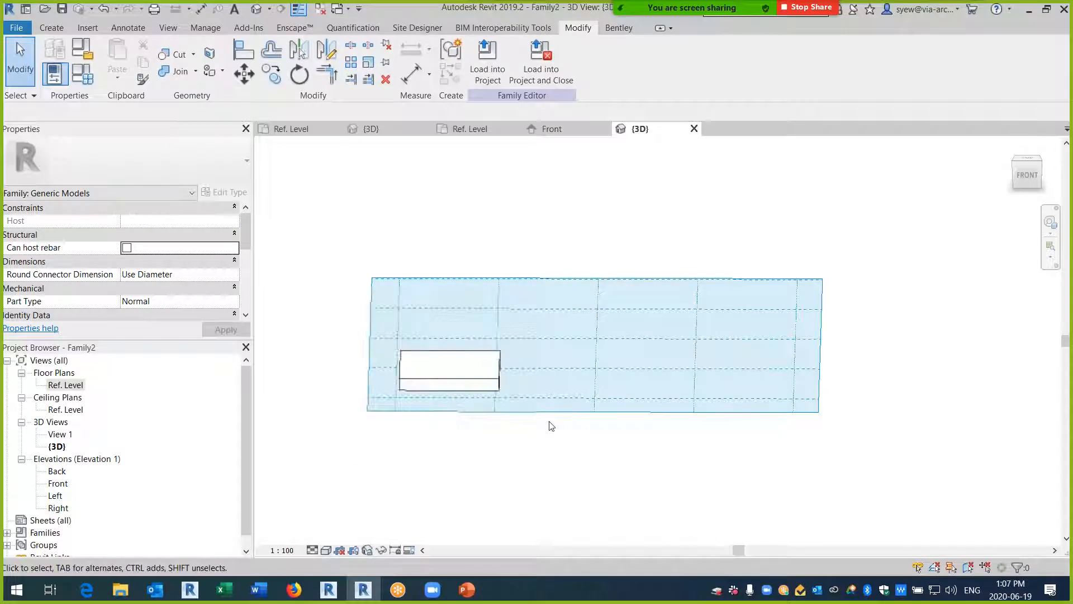
- In the Front elevation, delete the angular dimension labelled Angle
double_click(63, 482)
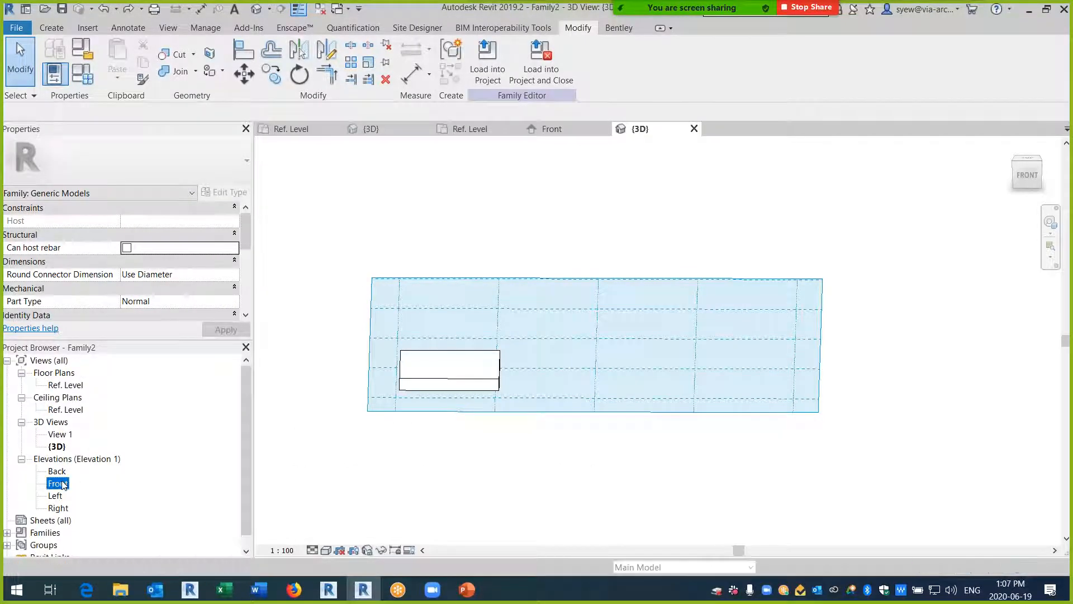
click(621, 375)
scroll(675, 461, up, 2)
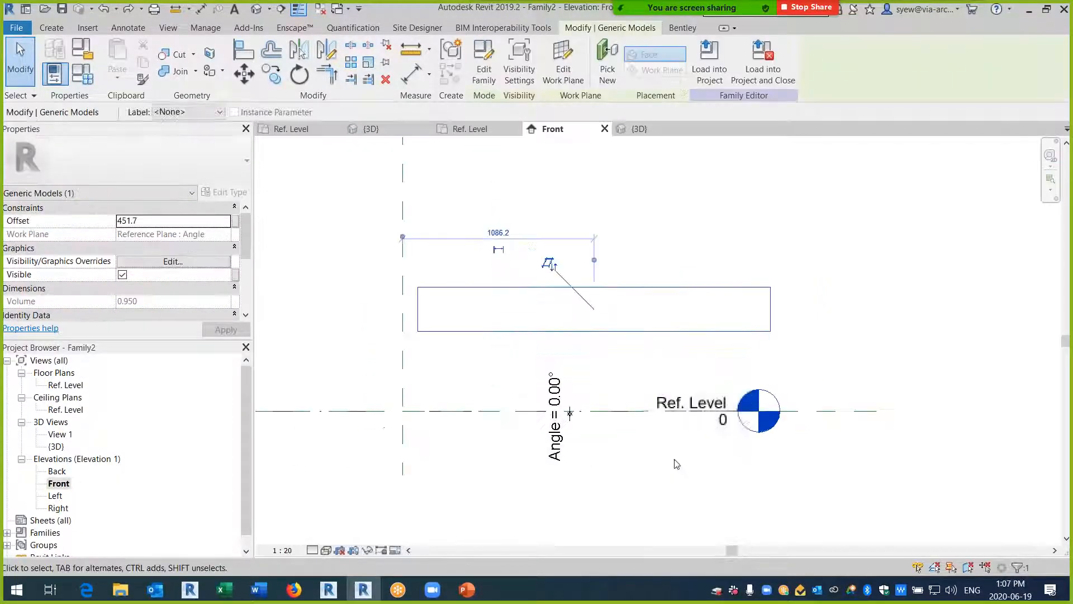
click(84, 74)
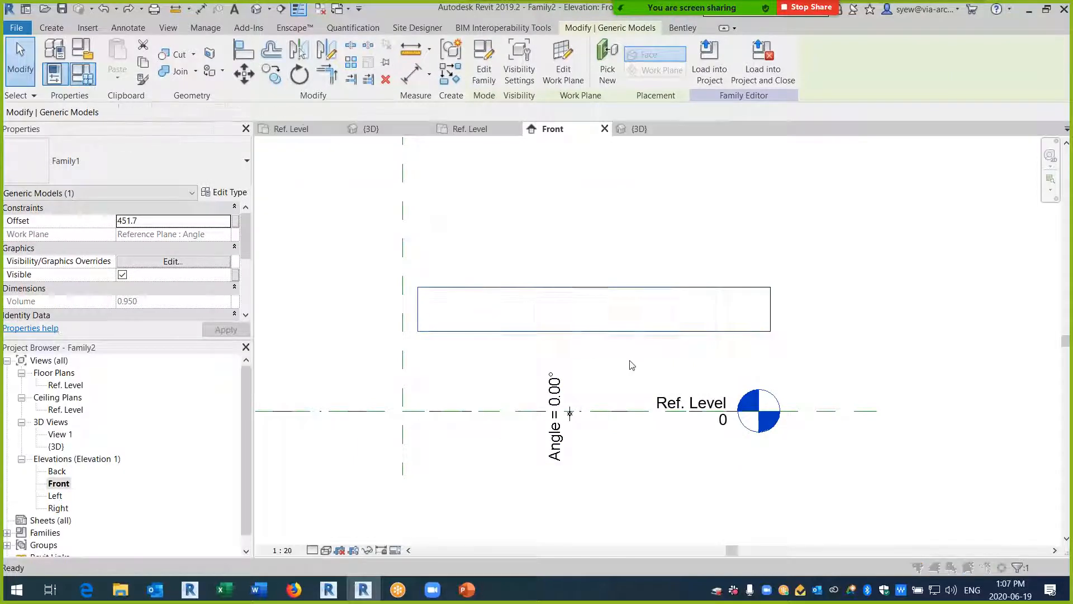
key(Escape)
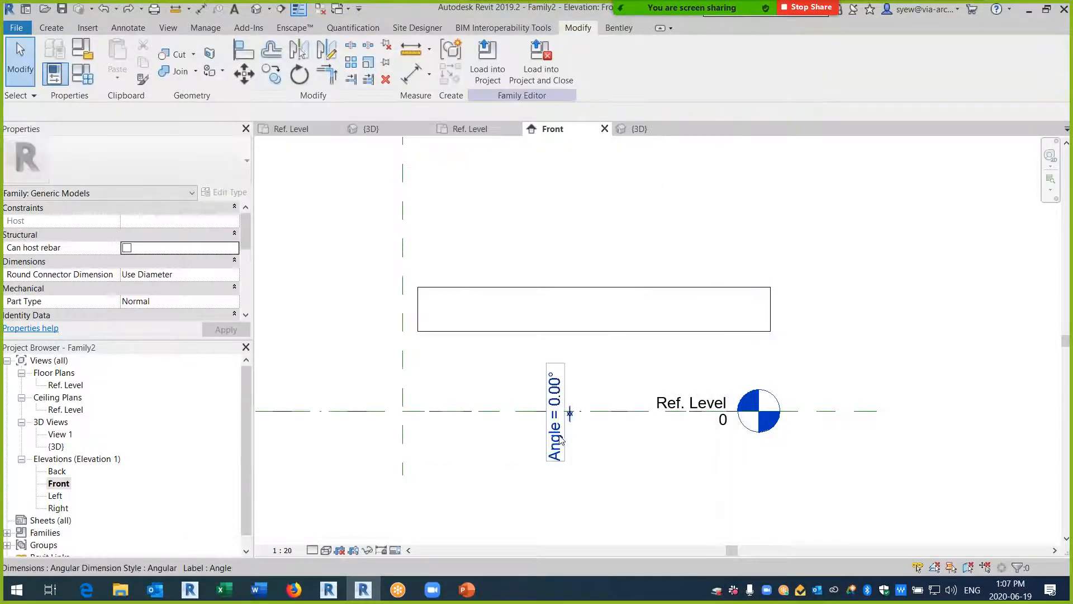
click(570, 411)
key(Delete)
click(587, 413)
scroll(556, 390, down, 2)
key(Escape)
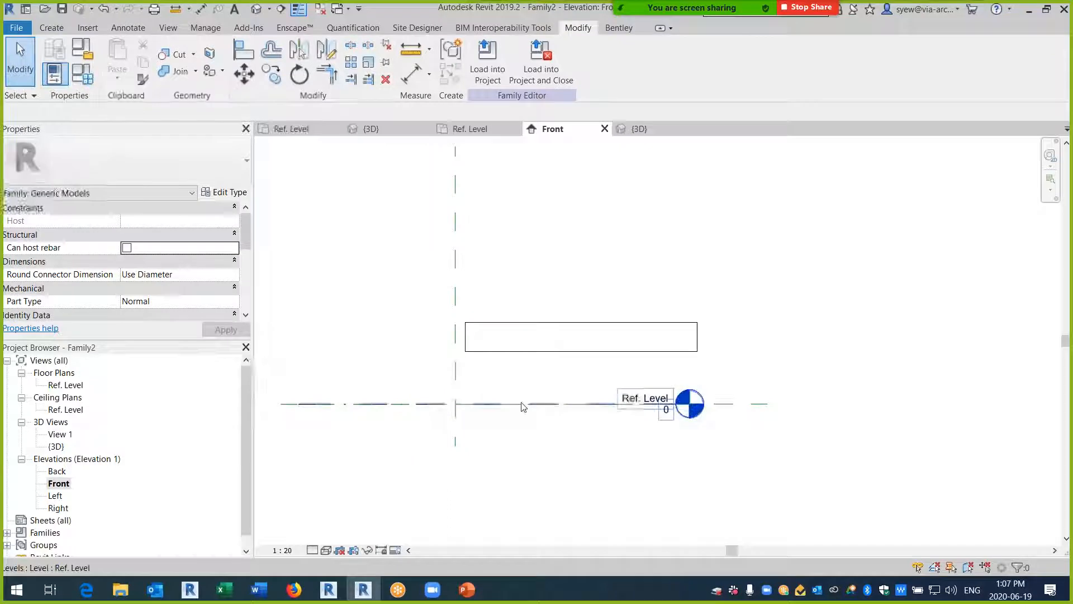
- Rotate the Angle reference plane about its midpoint by about 22°, carrying the hosted Family1 component with it
click(545, 403)
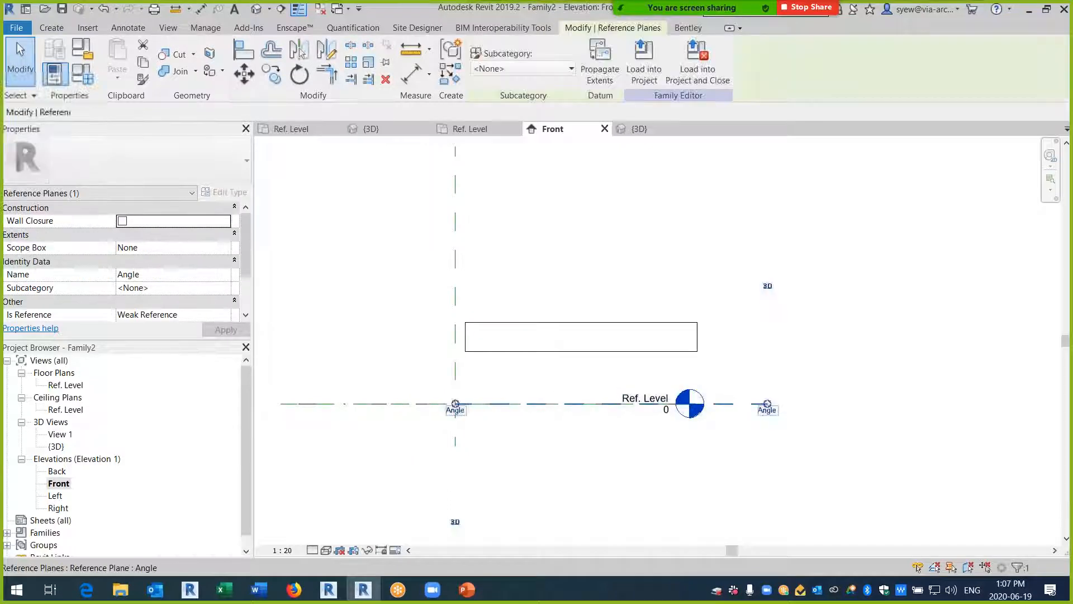
click(268, 84)
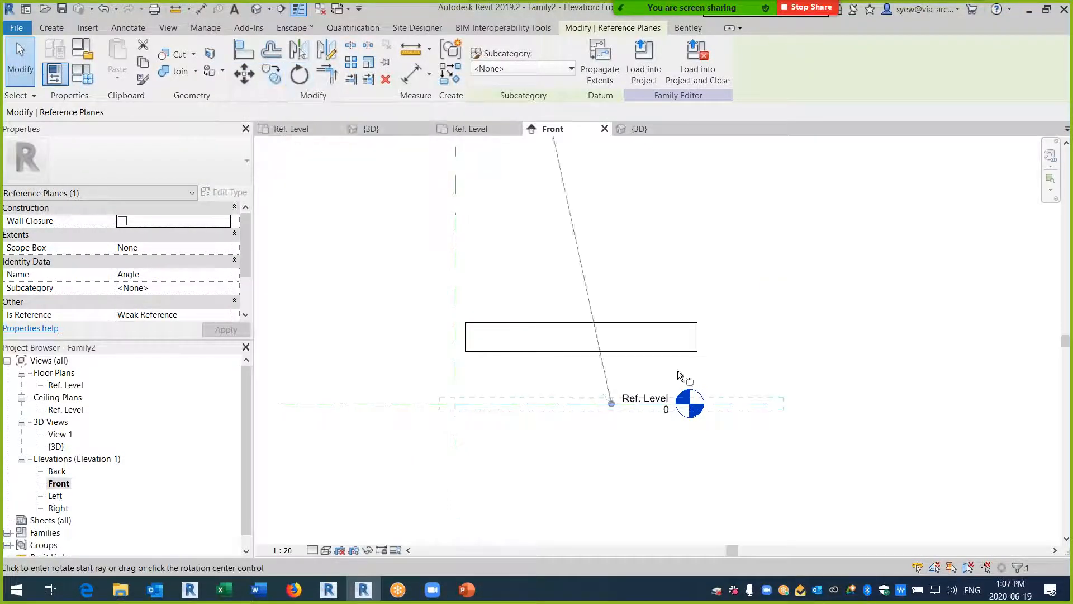
click(744, 407)
click(765, 345)
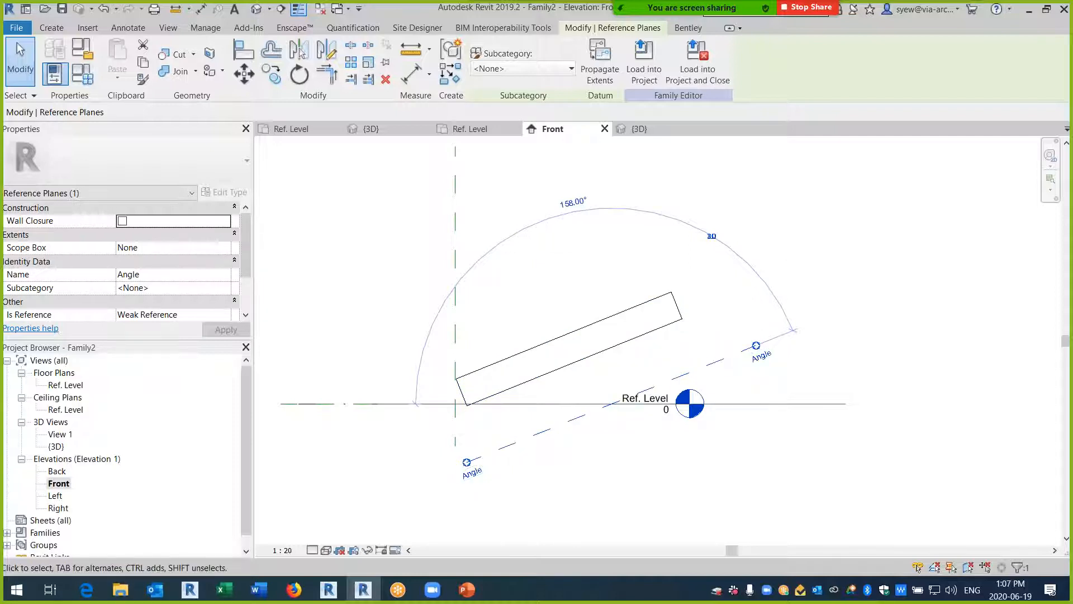
drag(734, 354, 773, 256)
click(694, 425)
- Delete the Family1 component and the Angle reference plane
click(567, 337)
key(Delete)
click(564, 282)
key(Delete)
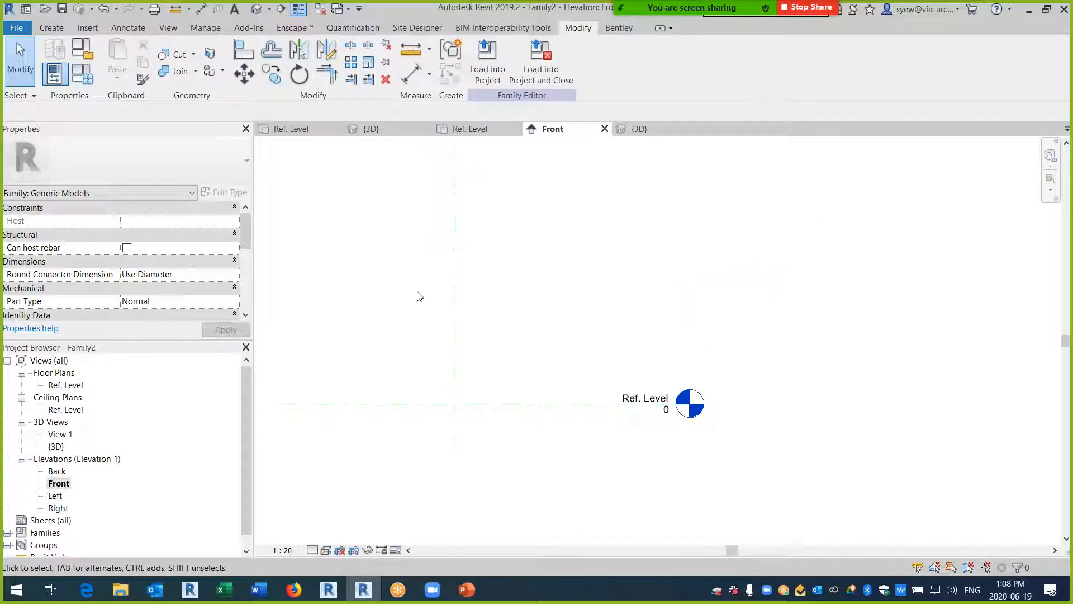
- Start a Revolve in the Ref. Level plan and draw its axis line along the Center (Left/Right) reference plane
click(51, 29)
double_click(65, 384)
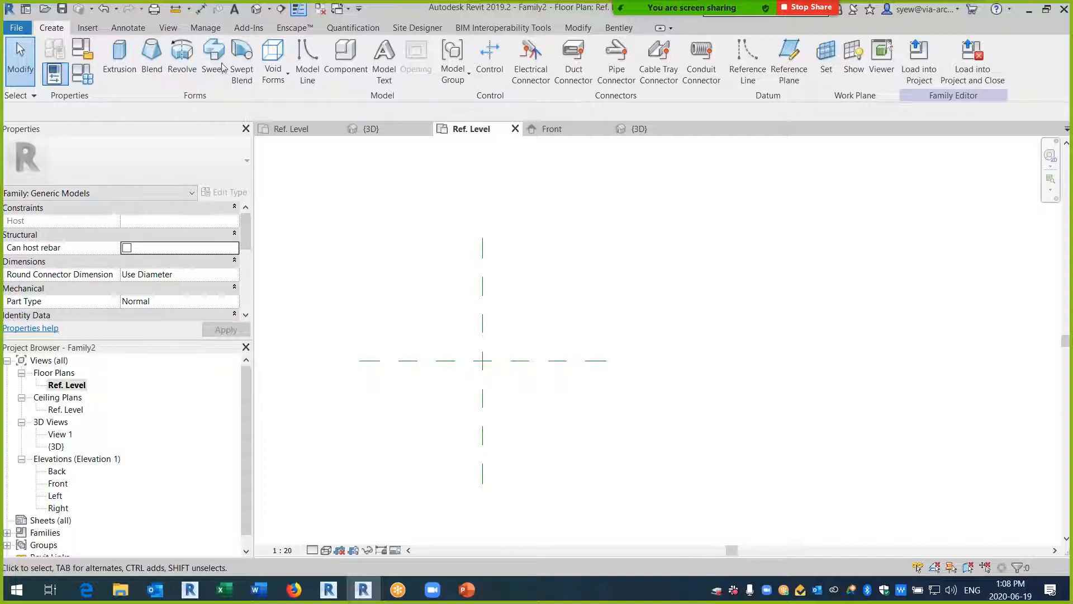
click(182, 56)
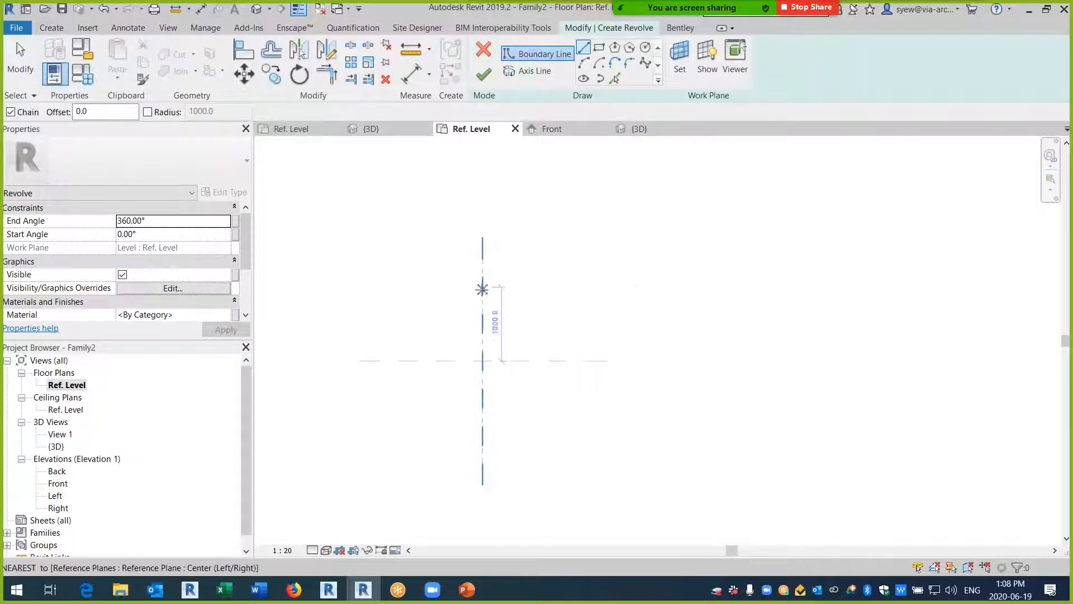
click(528, 71)
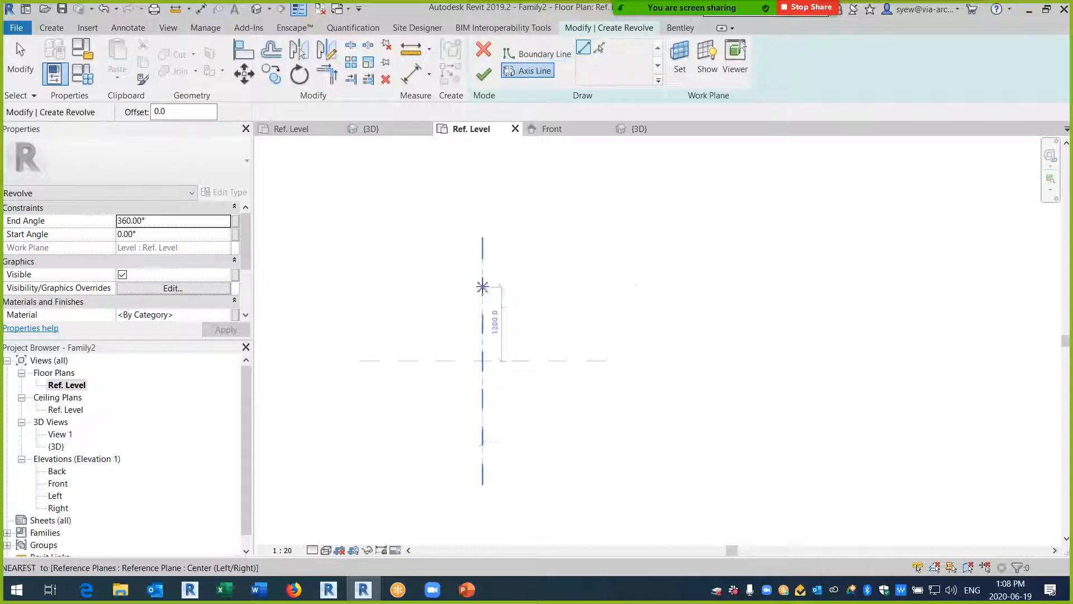
key(Escape)
- Try to draw the revolve's boundary as a circle or from picked lines in the Front elevation and finish the sketch
double_click(57, 482)
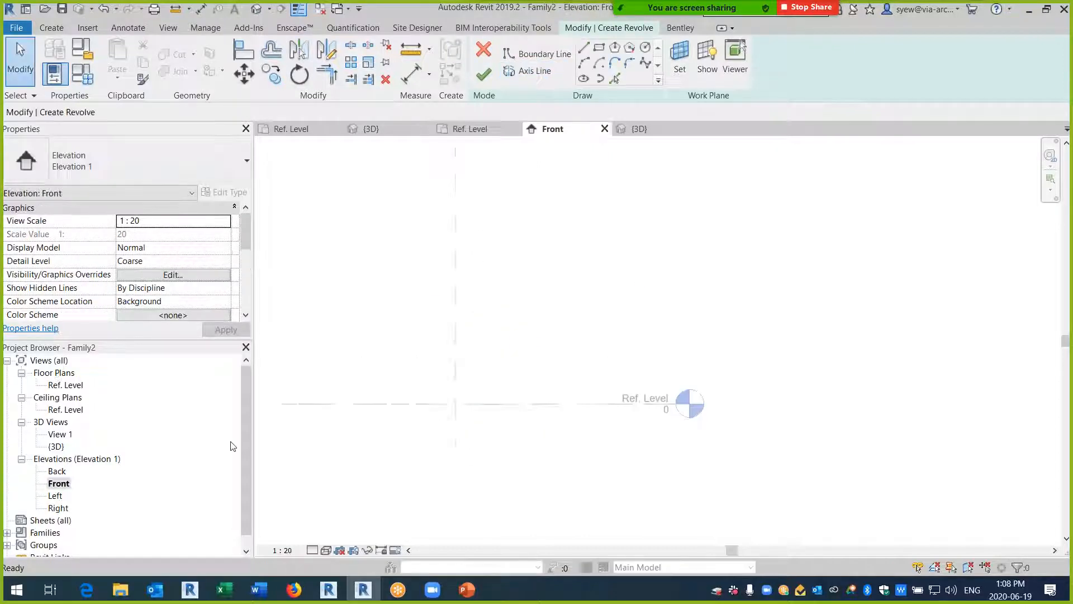
scroll(472, 418, up, 2)
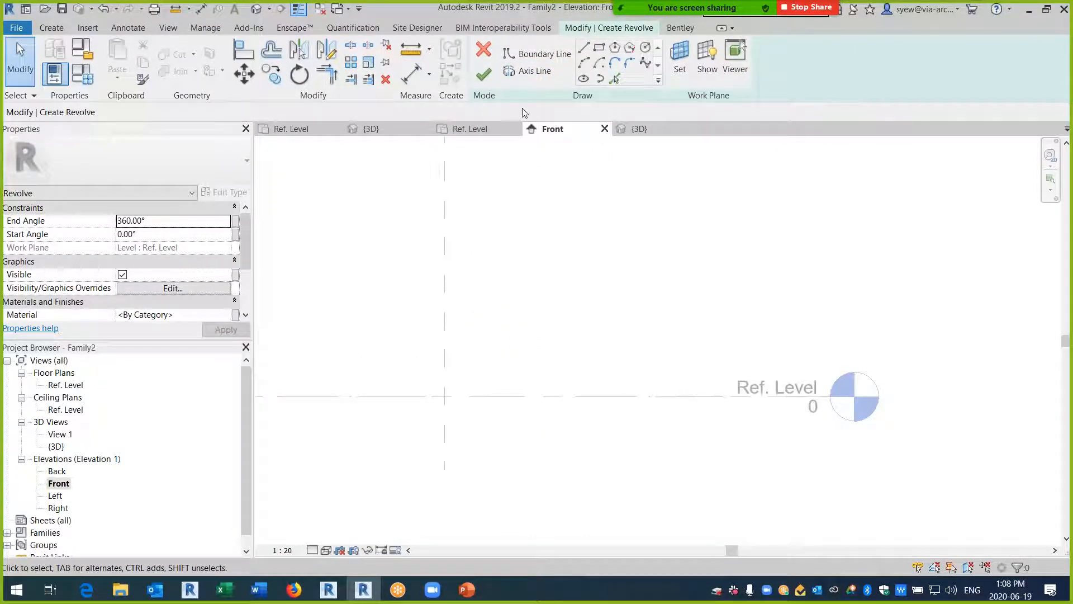
click(645, 48)
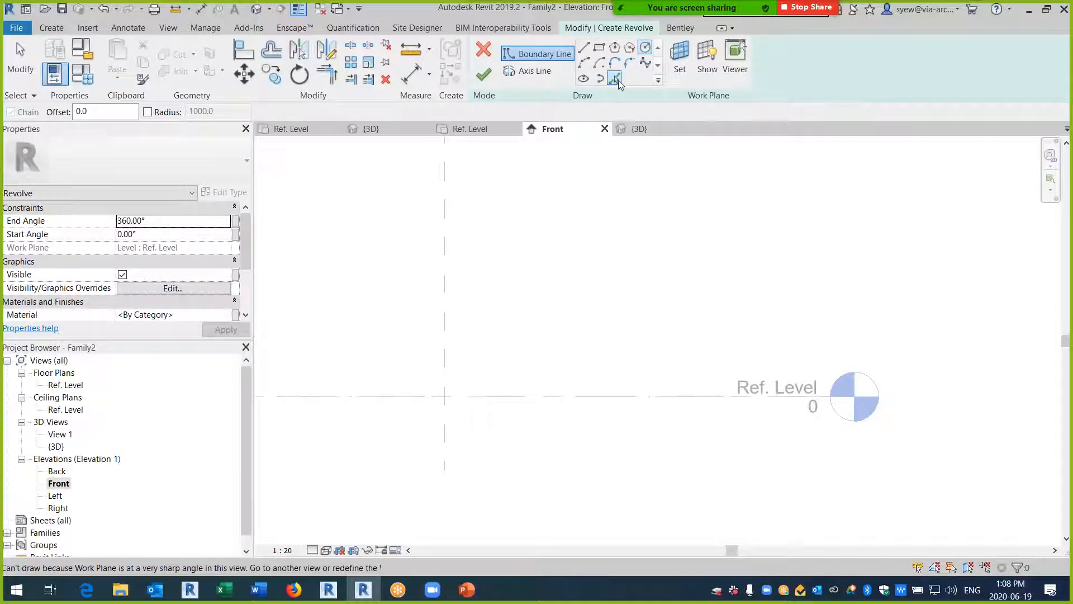
click(616, 81)
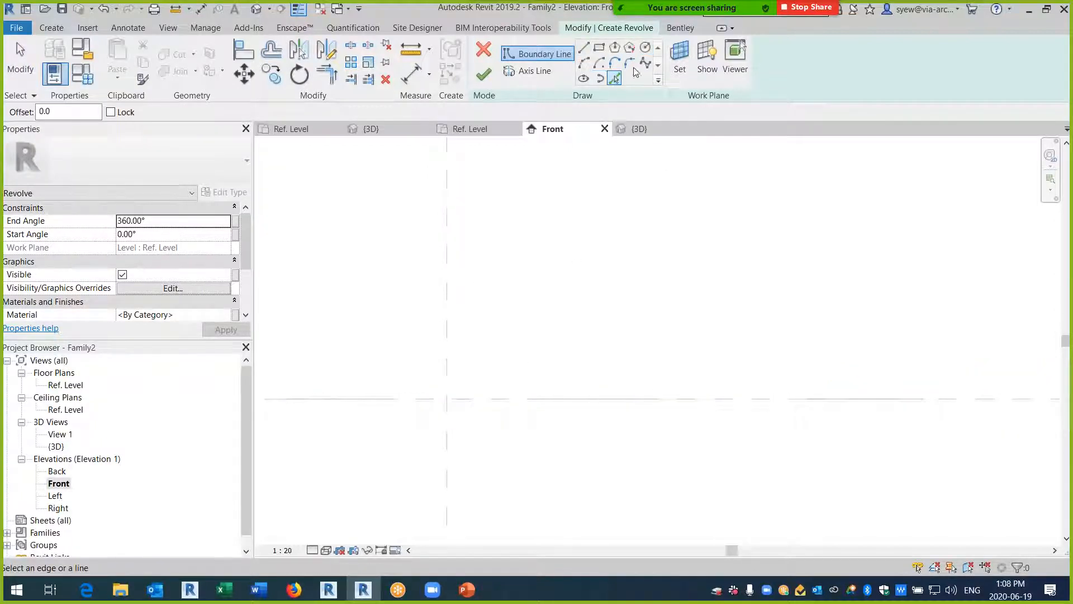
click(484, 76)
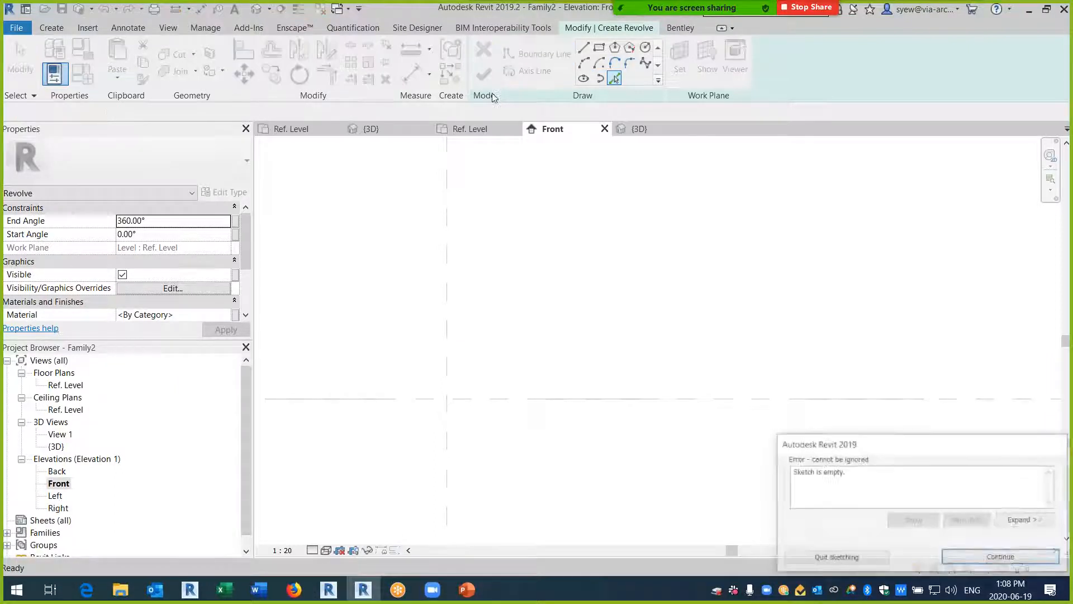
key(Return)
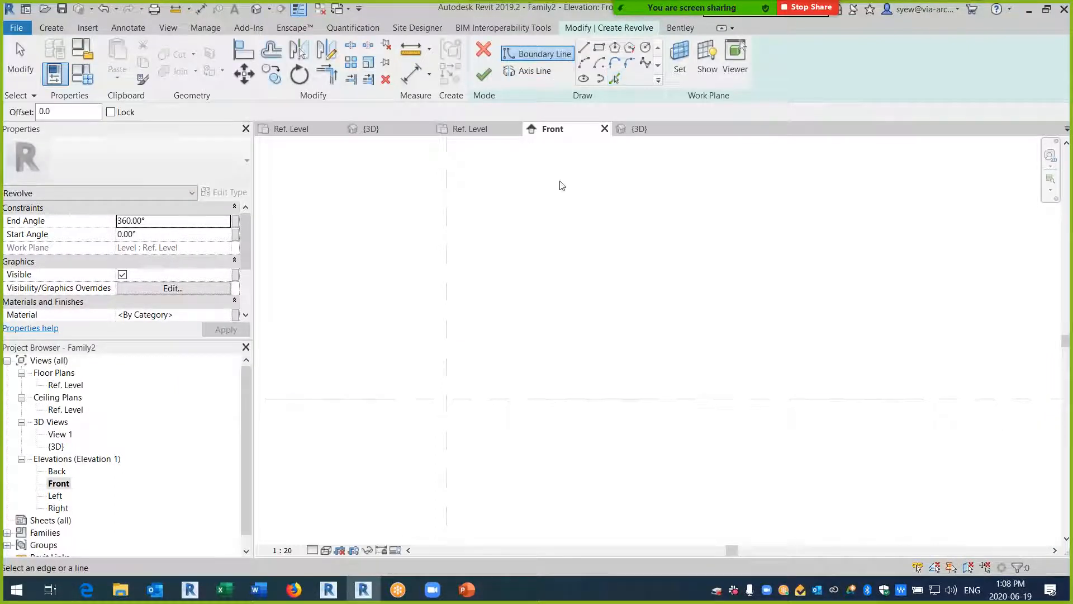
- In the 3D view, sketch a closed slim boundary slanting at 45° from the axis line and finish the 360° revolve
click(255, 10)
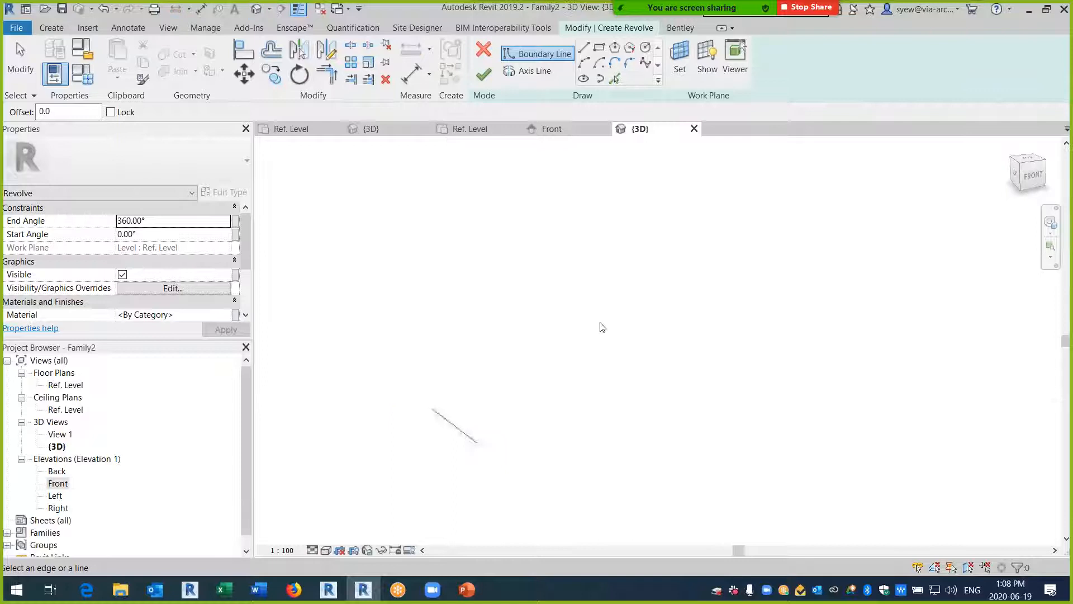
click(583, 48)
click(455, 426)
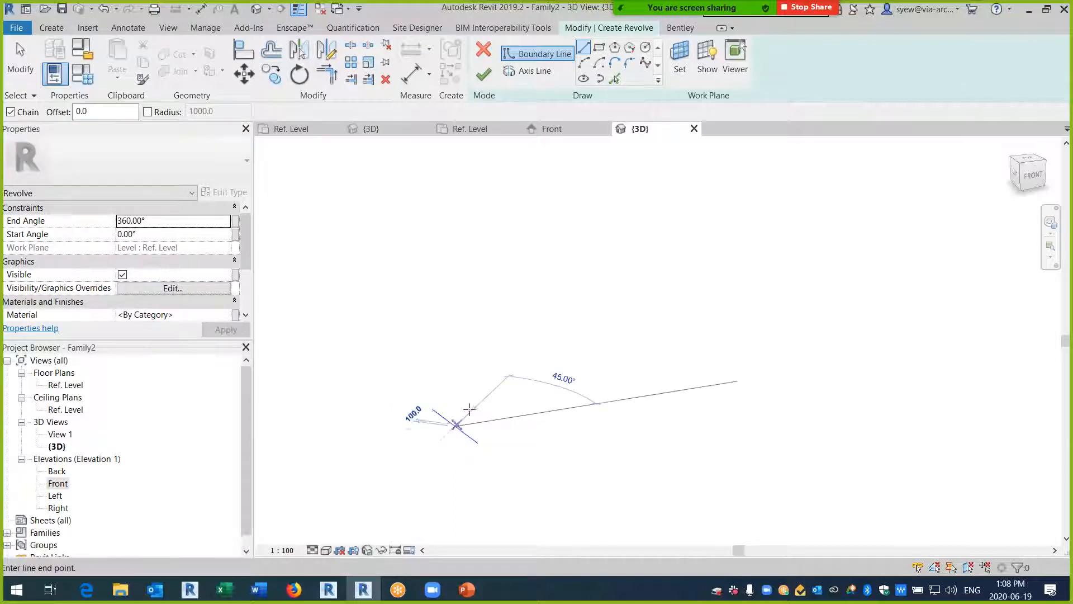
scroll(474, 402, up, 5)
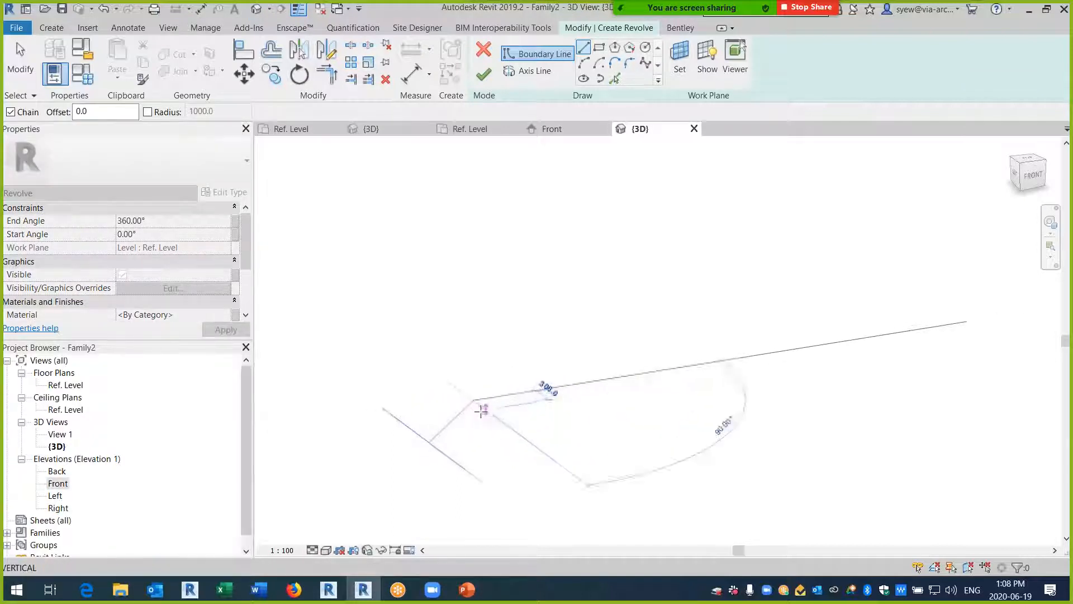
click(484, 403)
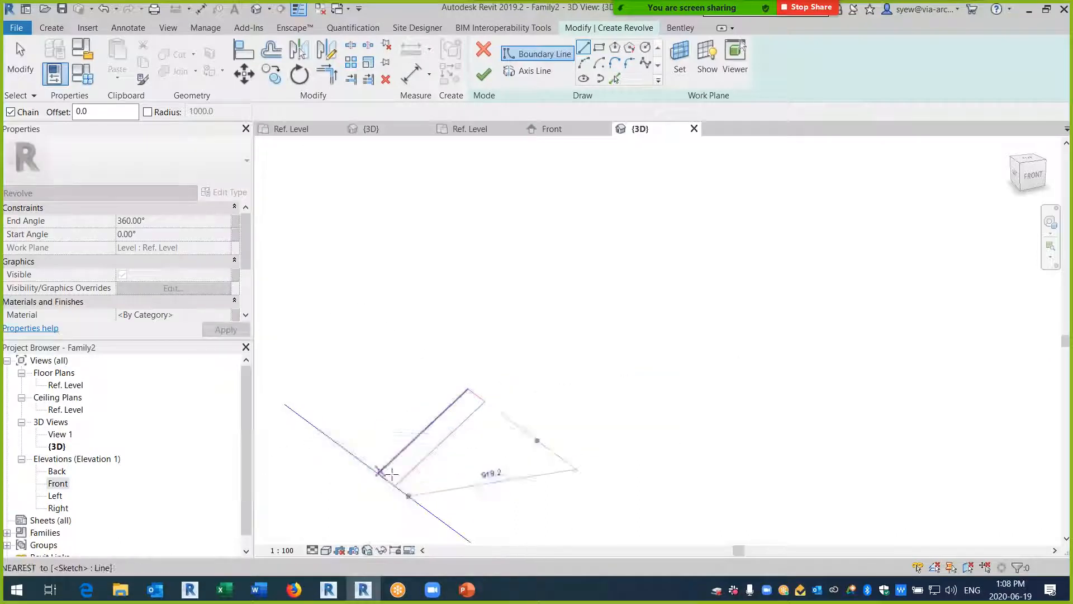
key(Escape)
key(Escape)
mouse_move(539, 436)
shift+middle_down()
mouse_move(665, 450)
mouse_move(546, 309)
mouse_move(537, 227)
mouse_move(565, 232)
mouse_move(559, 212)
shift+middle_up()
click(483, 80)
shift+middle_drag(850, 376, 645, 382)
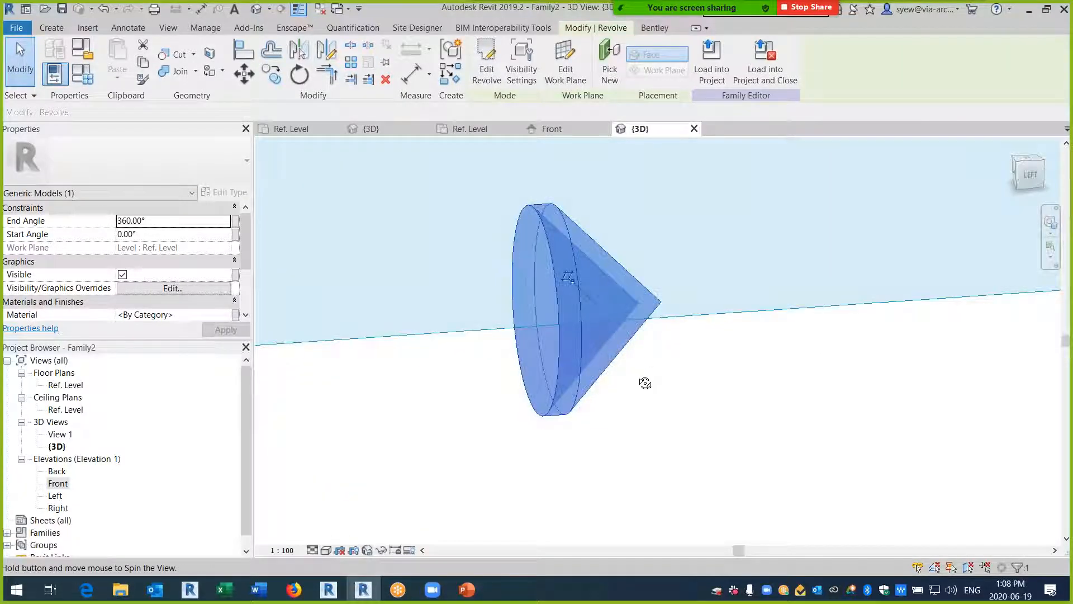
- Examine the revolved cone in the Left and Back elevations and in the 3D view
double_click(57, 496)
middle_drag(622, 515, 607, 463)
double_click(55, 472)
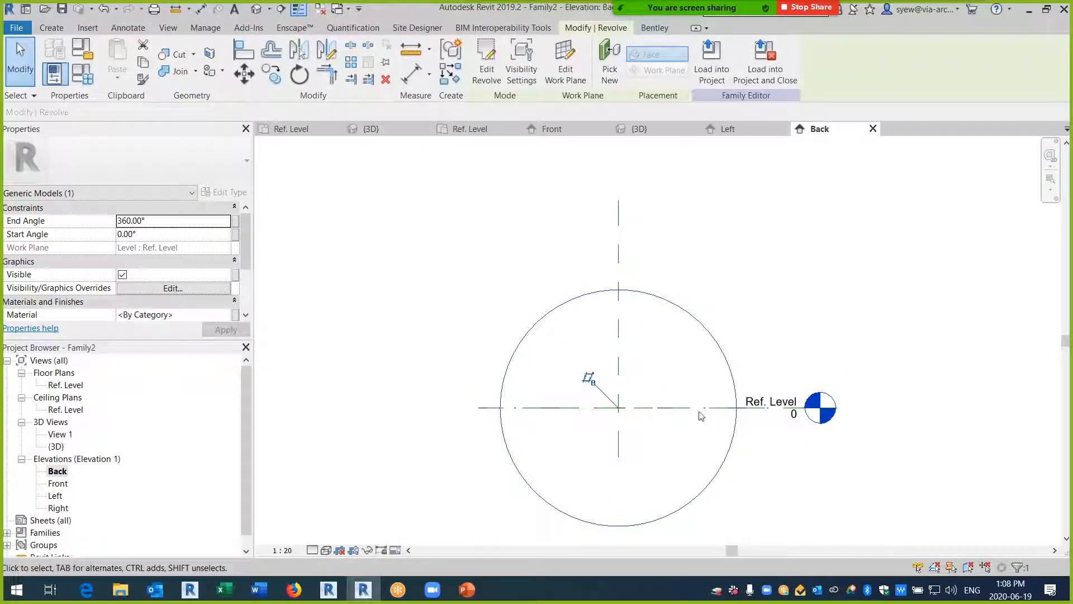
double_click(694, 323)
key(Escape)
key(Escape)
click(257, 9)
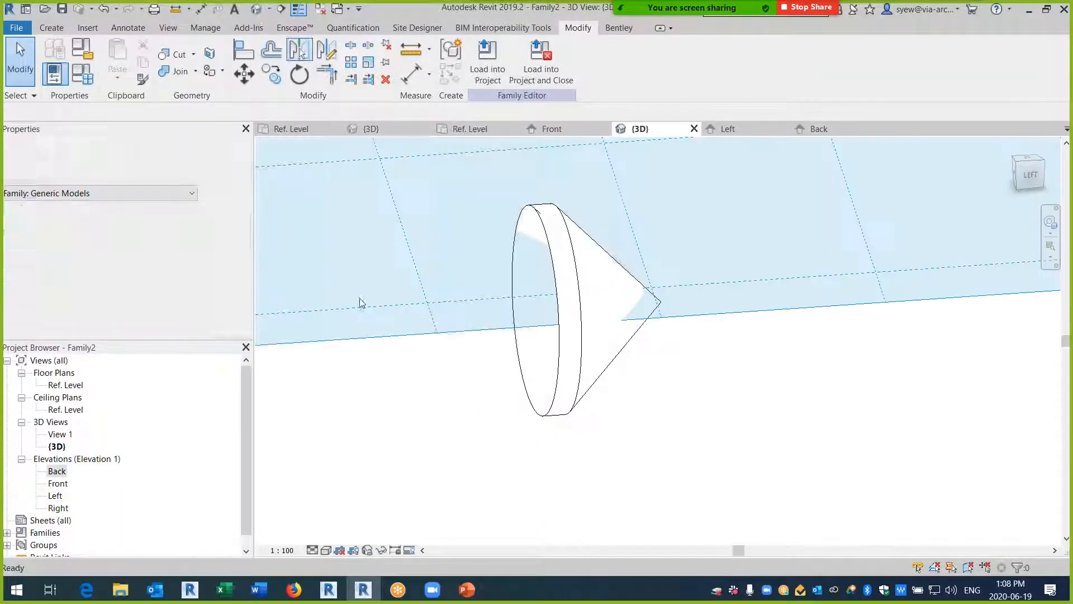
- Set the 3D view's work plane to Level : Ref. Level
double_click(66, 384)
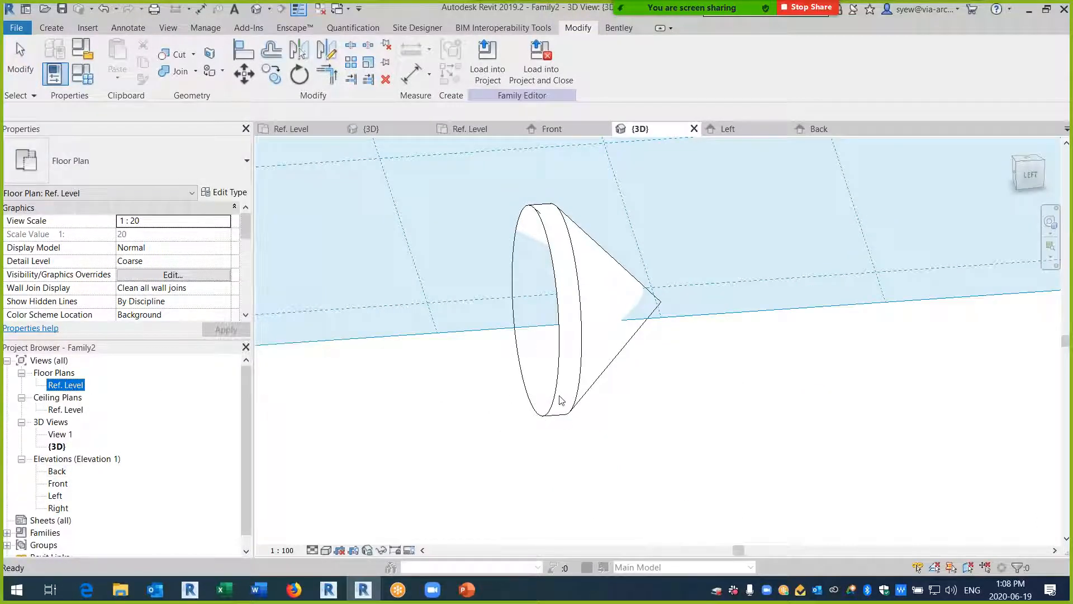
click(359, 278)
click(53, 28)
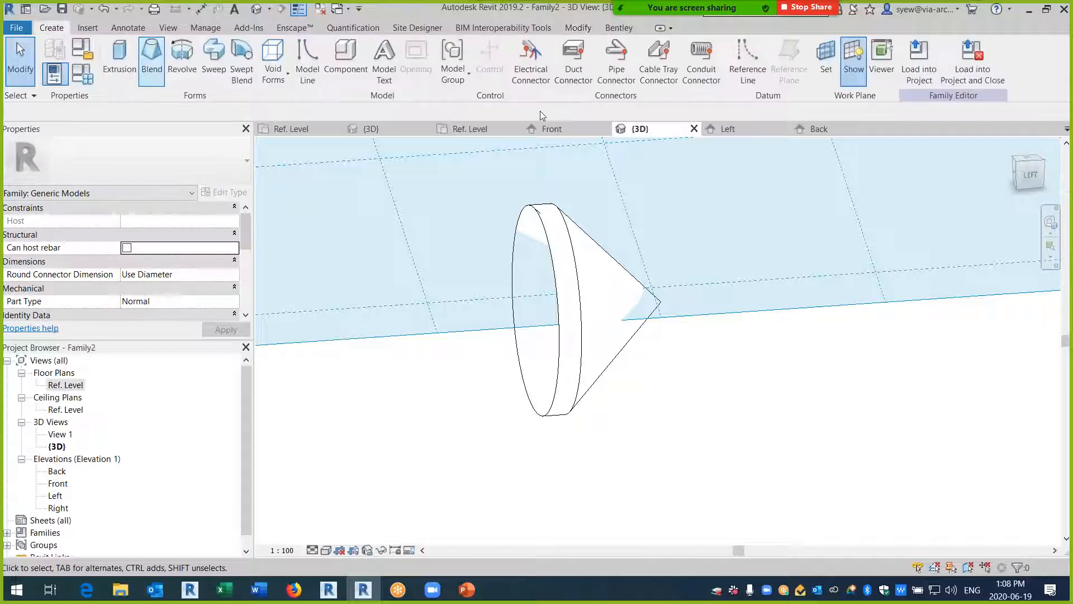
click(824, 84)
click(559, 293)
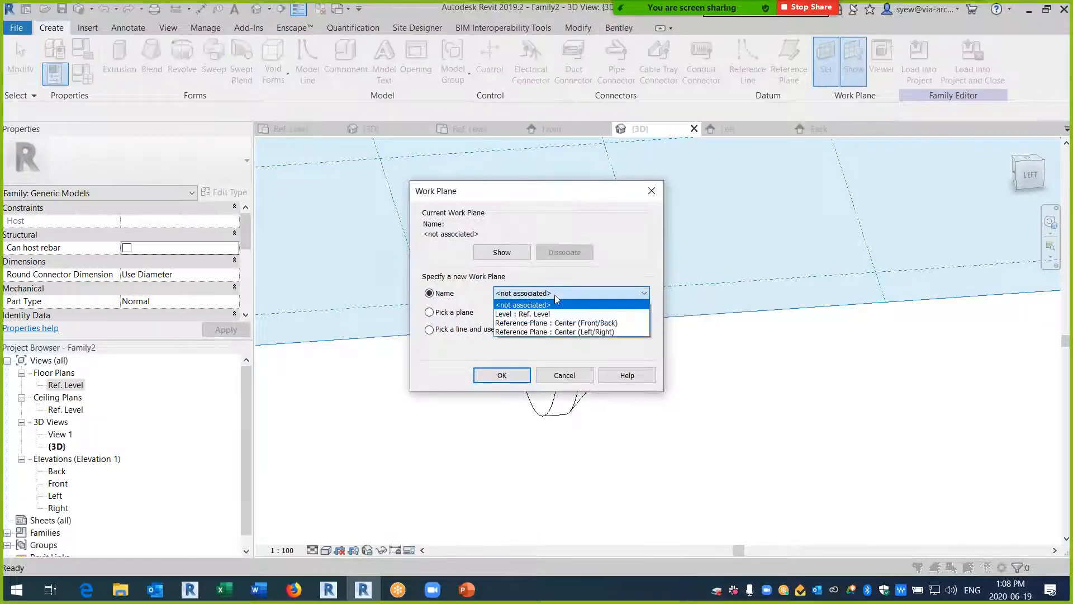
click(560, 314)
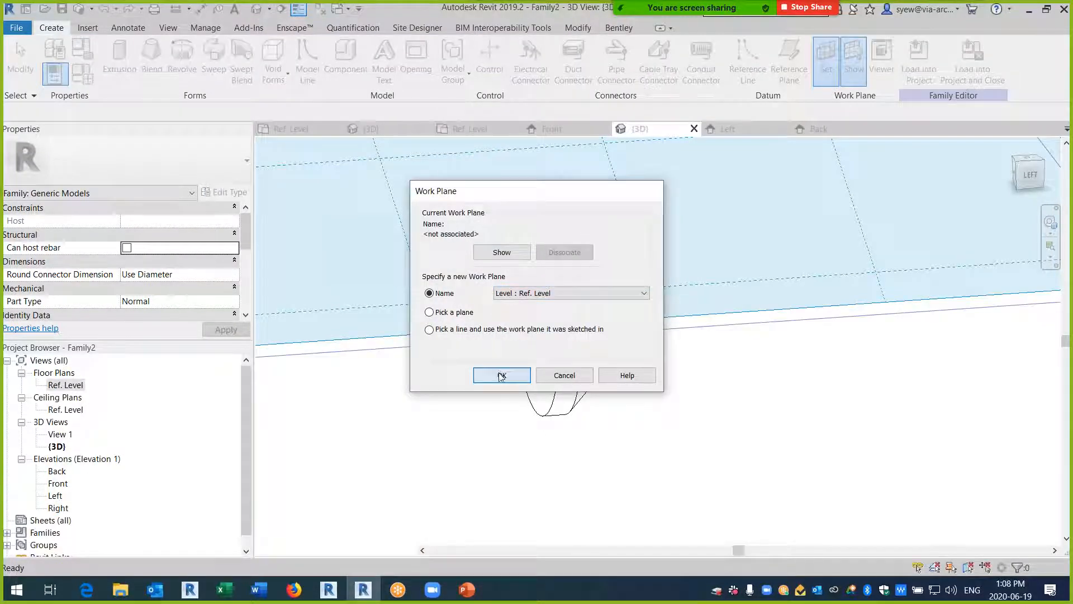
click(501, 375)
- Delete the revolved cone and confirm Level : Ref. Level as the work plane in the Ref. Level floor plan
click(587, 345)
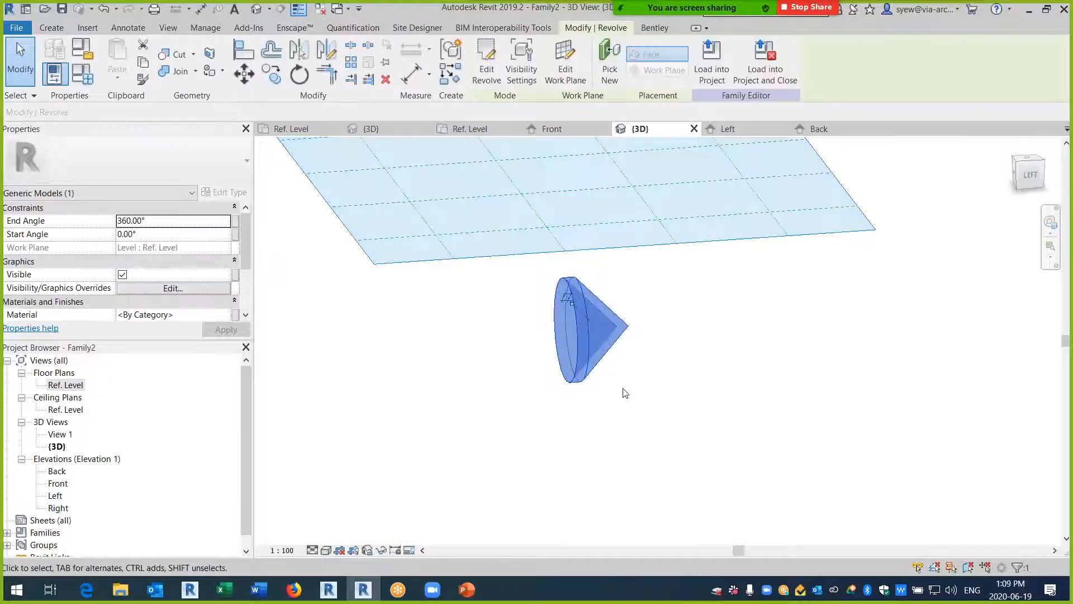
key(Delete)
double_click(67, 385)
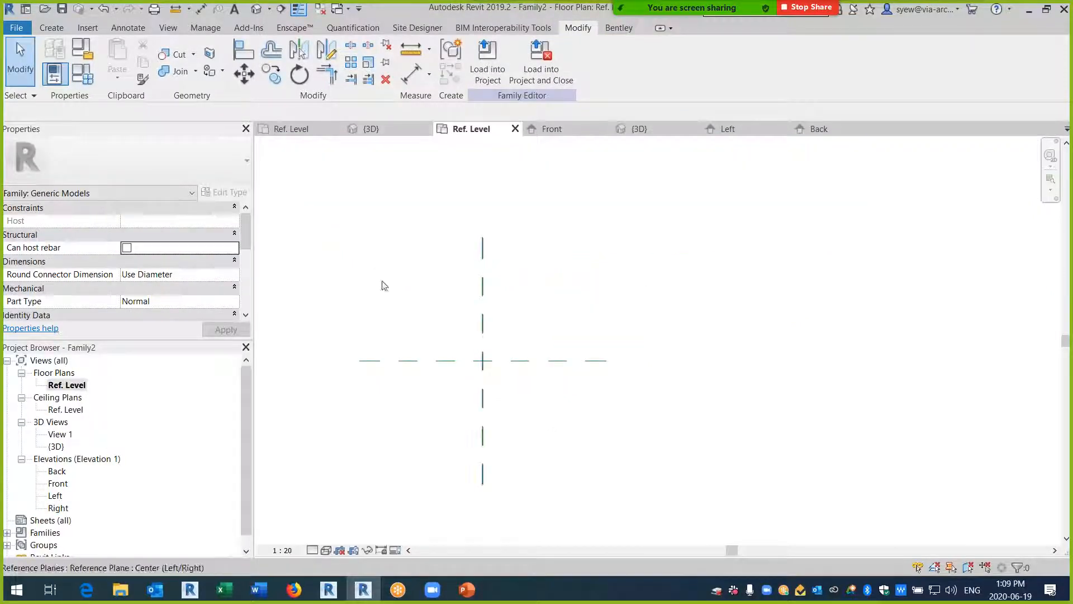
click(51, 28)
click(826, 56)
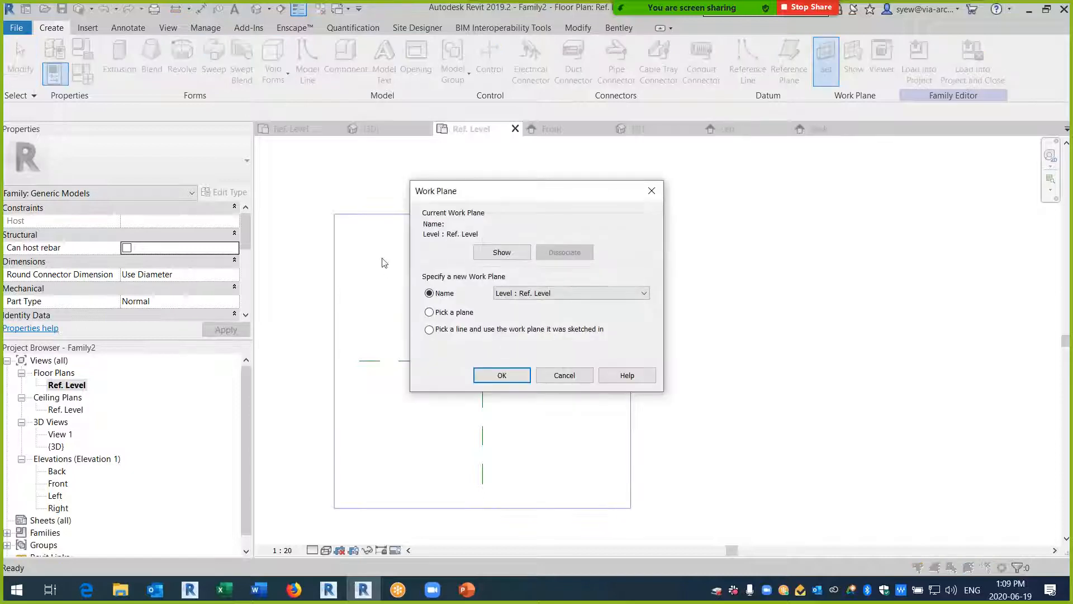
key(Return)
- Start a new Revolve in the plan and draw its axis line along the Center (Left/Right) reference plane
click(182, 59)
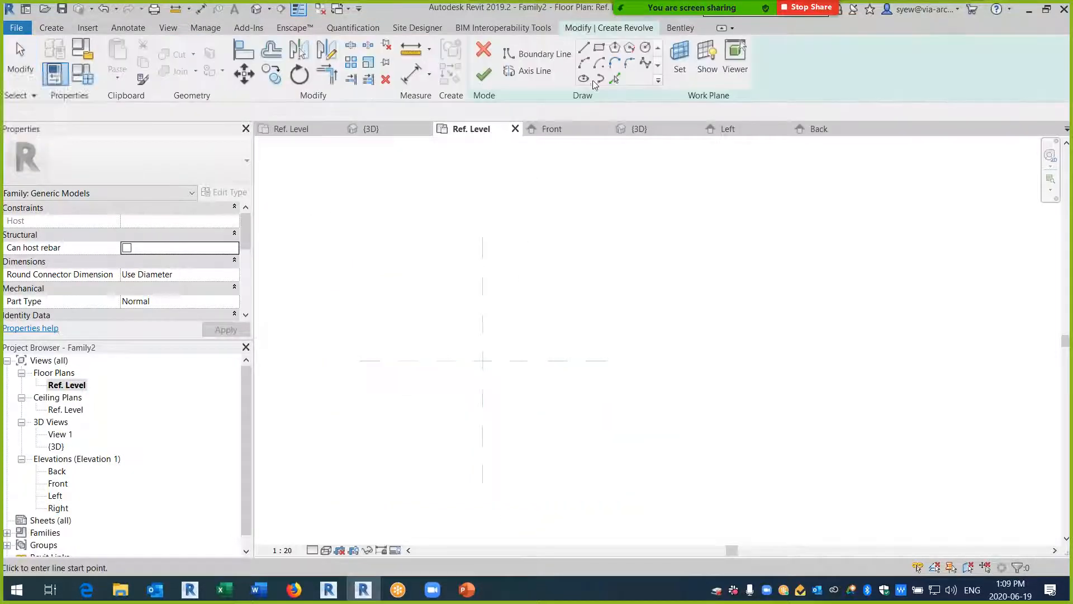
click(526, 71)
click(482, 312)
click(482, 417)
key(Escape)
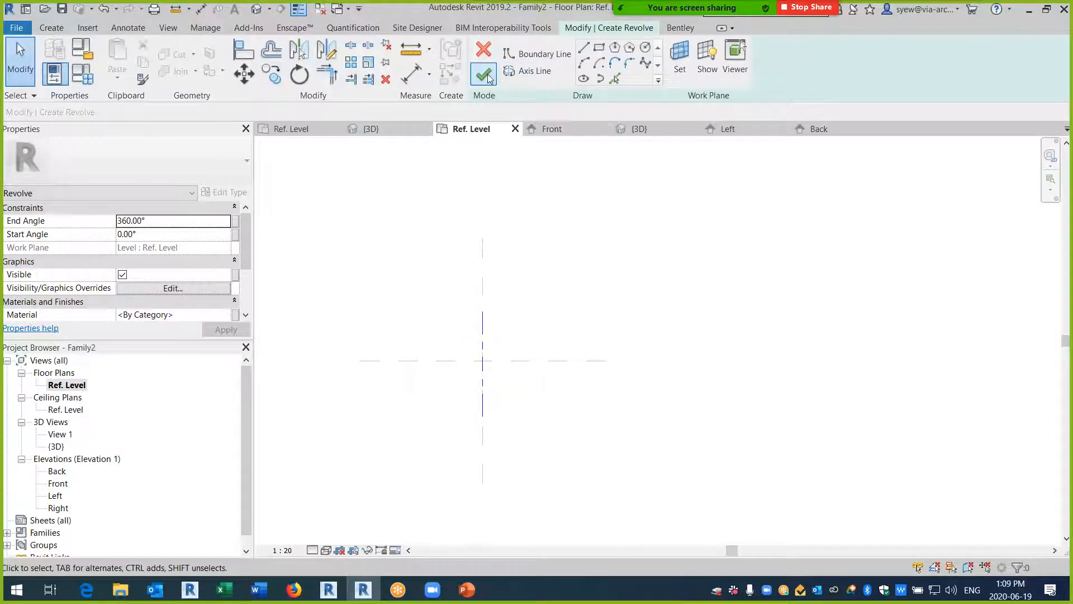
- Sketch a rectangular boundary about 320 long with one long side on the revolve's axis line
scroll(497, 357, up, 3)
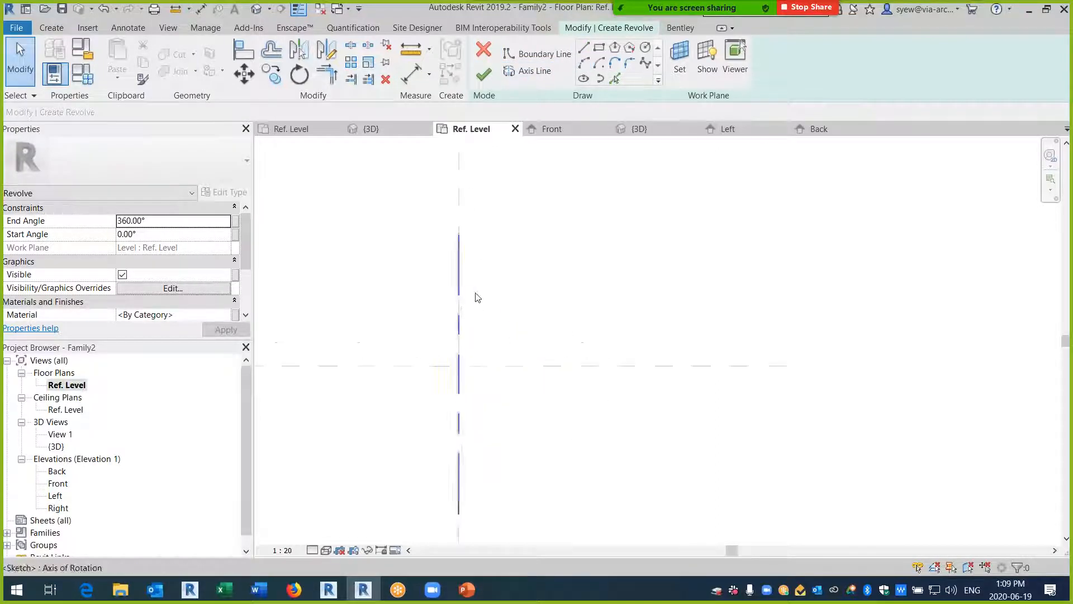
click(599, 47)
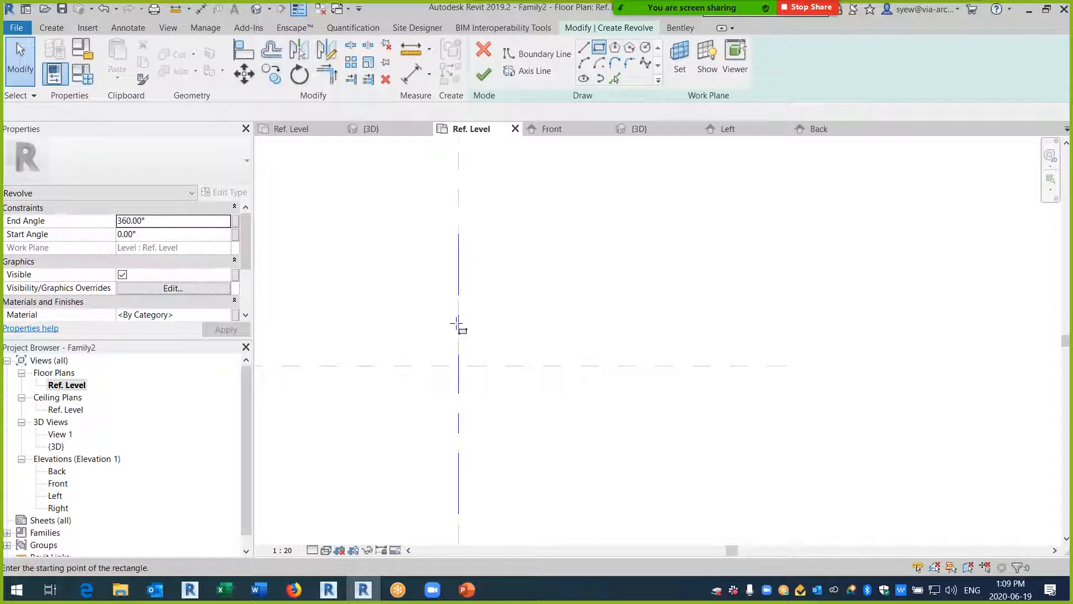
click(468, 329)
click(501, 450)
key(Escape)
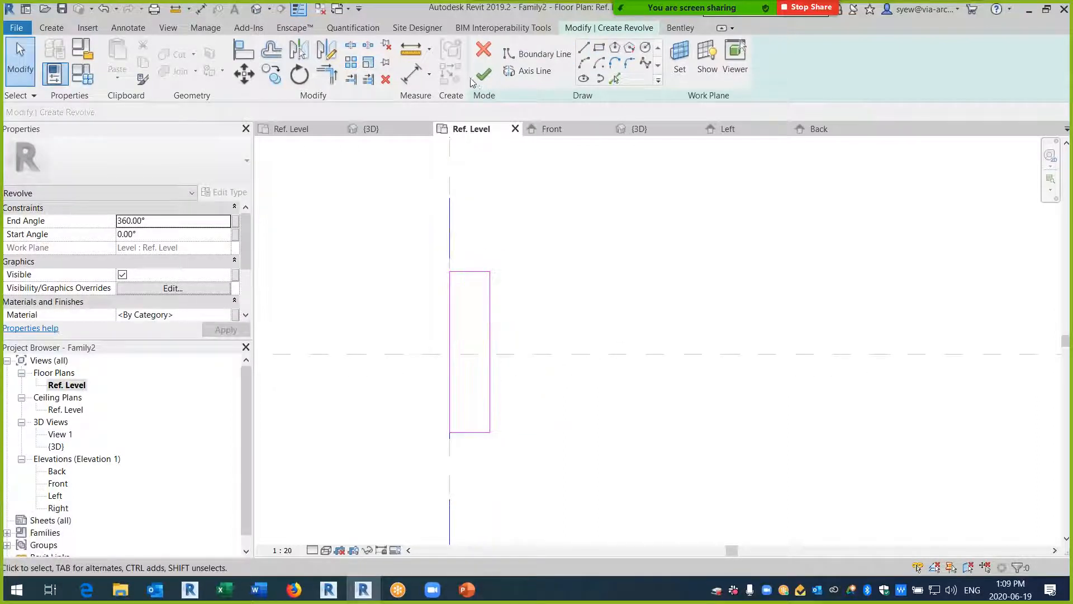
- Narrow the rectangular boundary to about 20 from the axis line and finish the revolve
click(491, 316)
drag(490, 315, 462, 326)
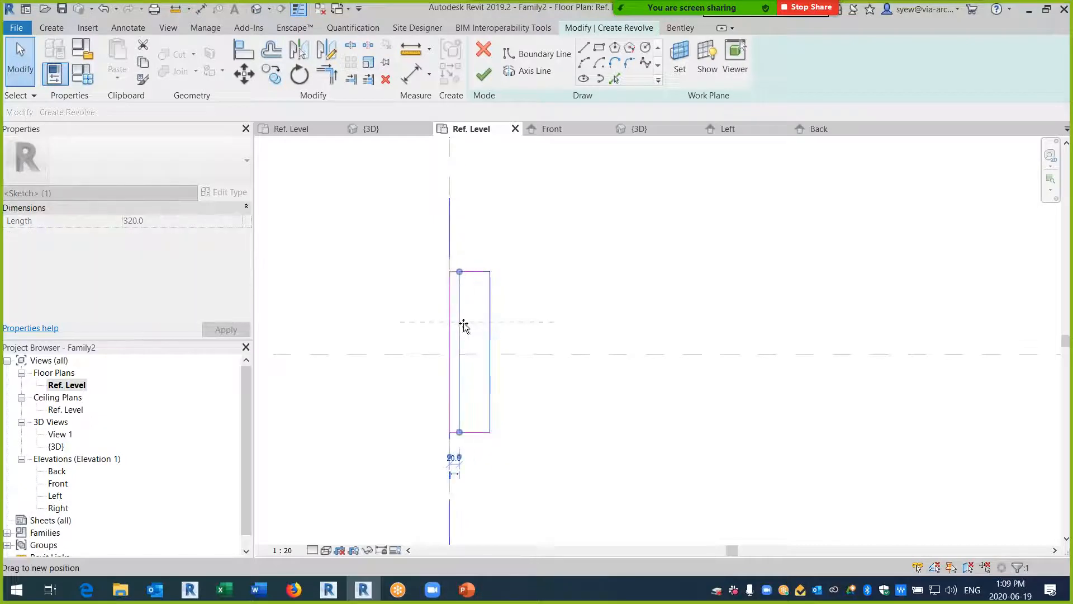
click(484, 75)
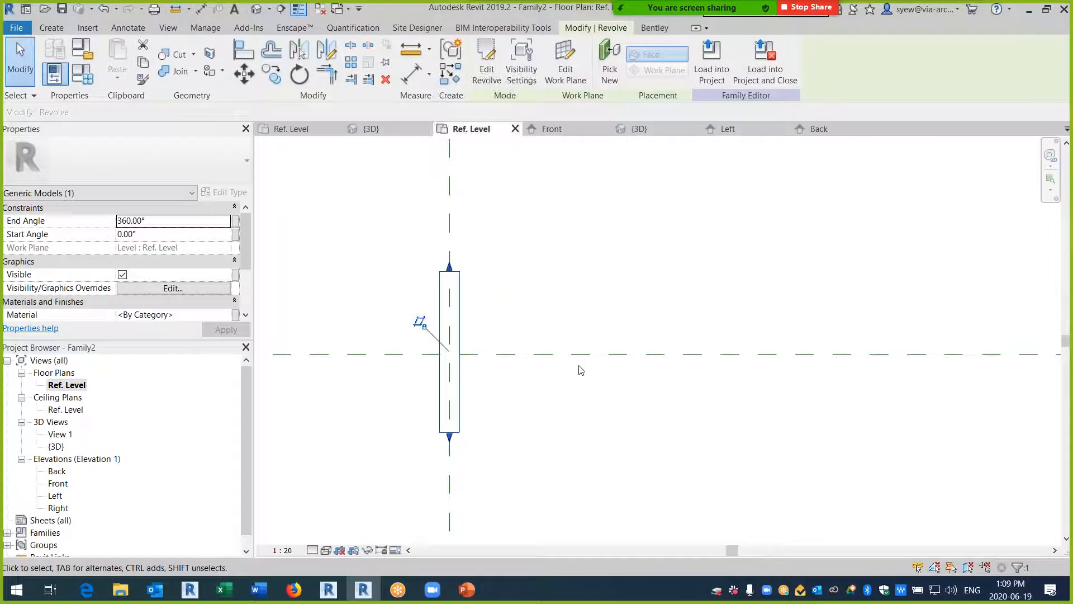
- Select the new revolve in the 3D view and set its end angle to 5°
click(256, 9)
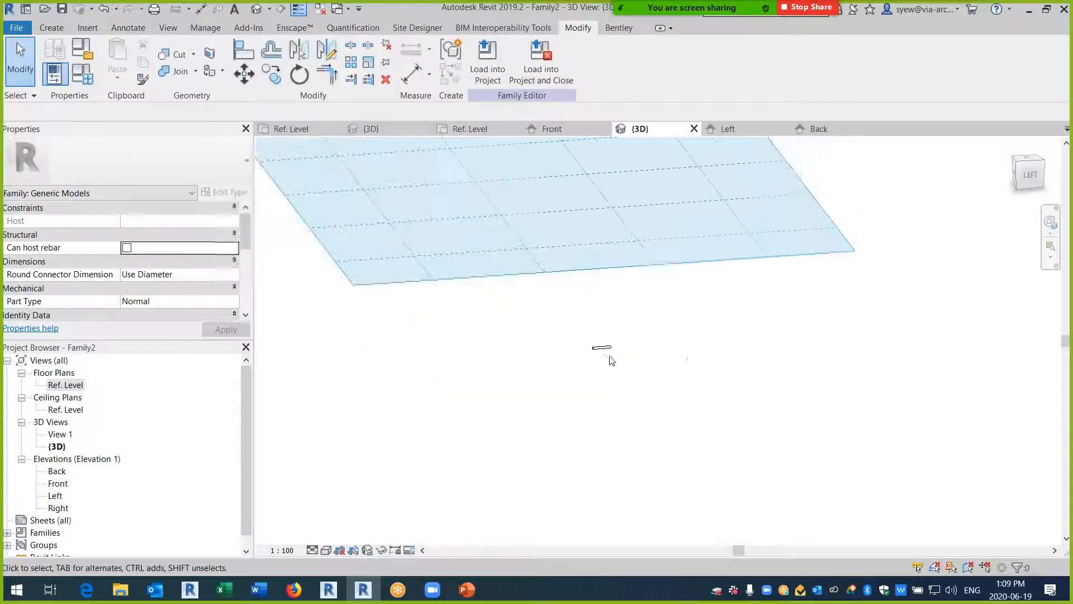
click(602, 347)
shift+middle_drag(608, 380, 690, 372)
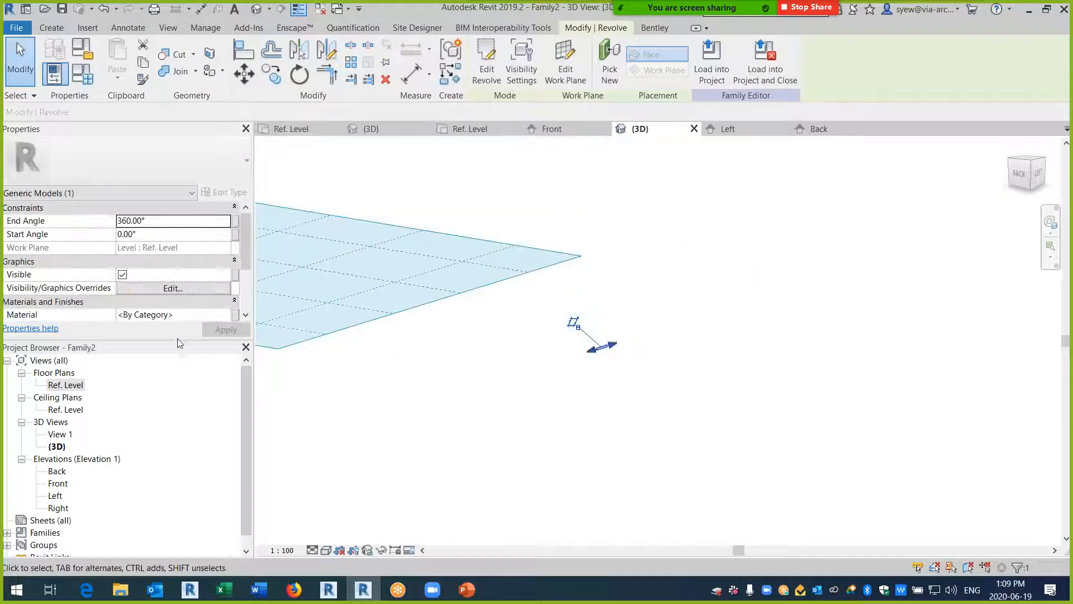
click(151, 222)
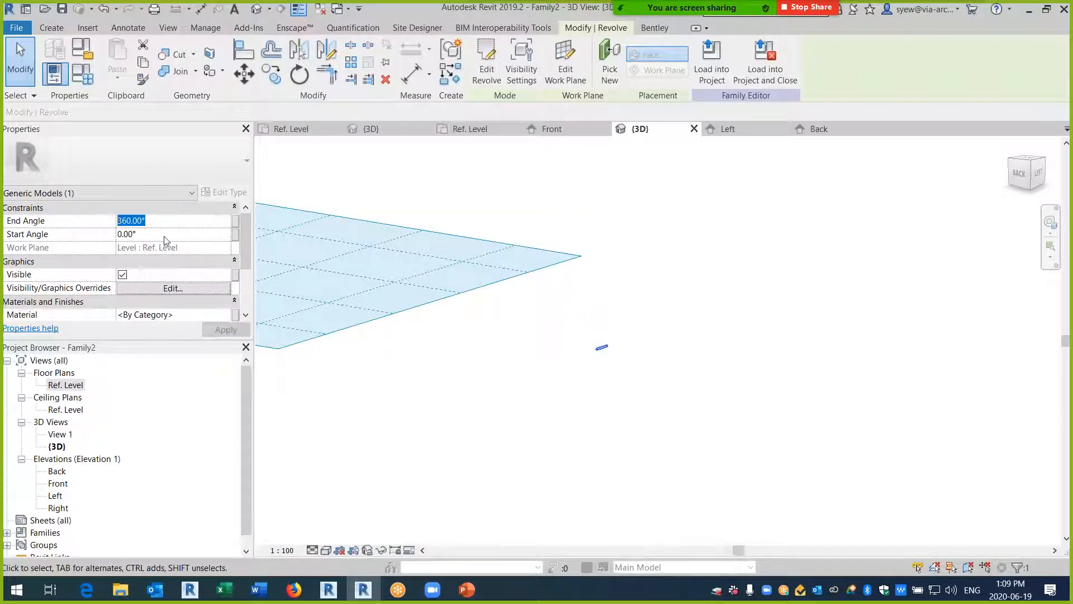
text(5)
key(Return)
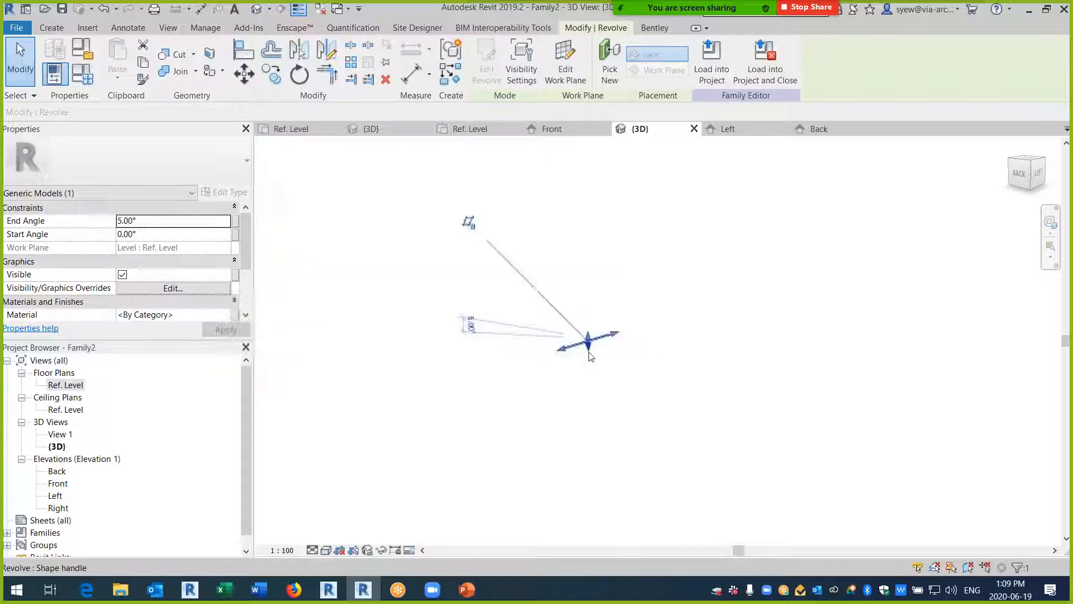
- Associate the revolve's start angle with a new family type parameter named Start Angle
click(584, 356)
shift+middle_drag(582, 354, 642, 304)
click(607, 285)
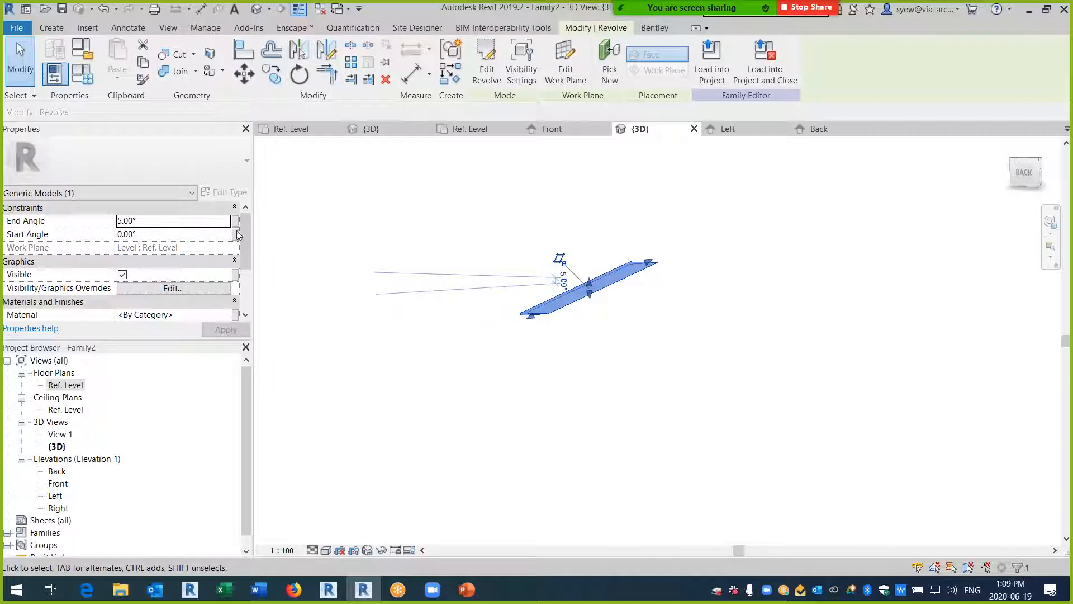
click(235, 234)
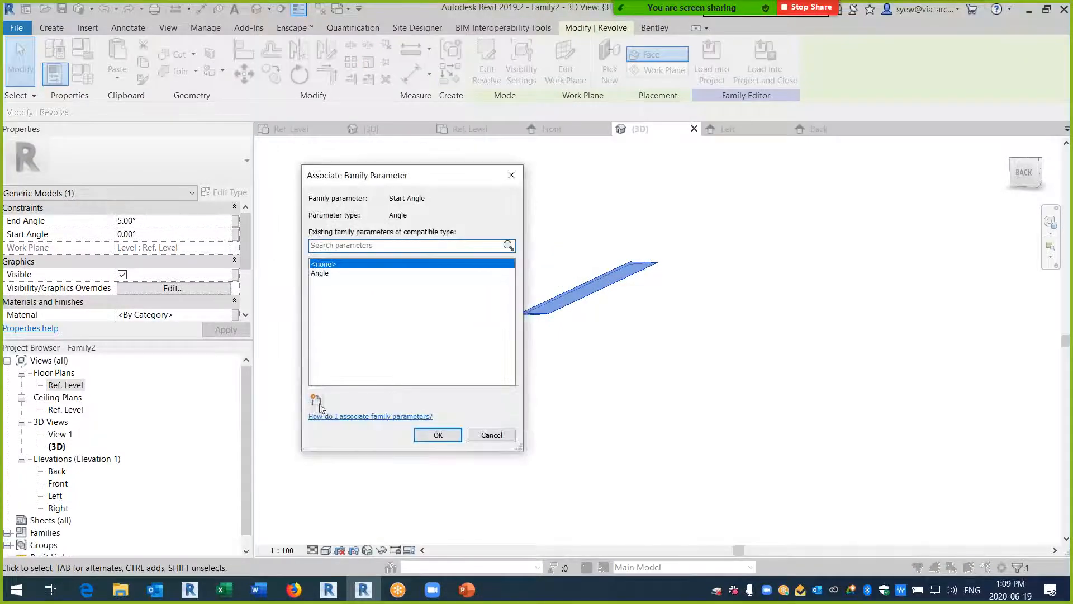
click(316, 400)
text(Start Angle)
key(Return)
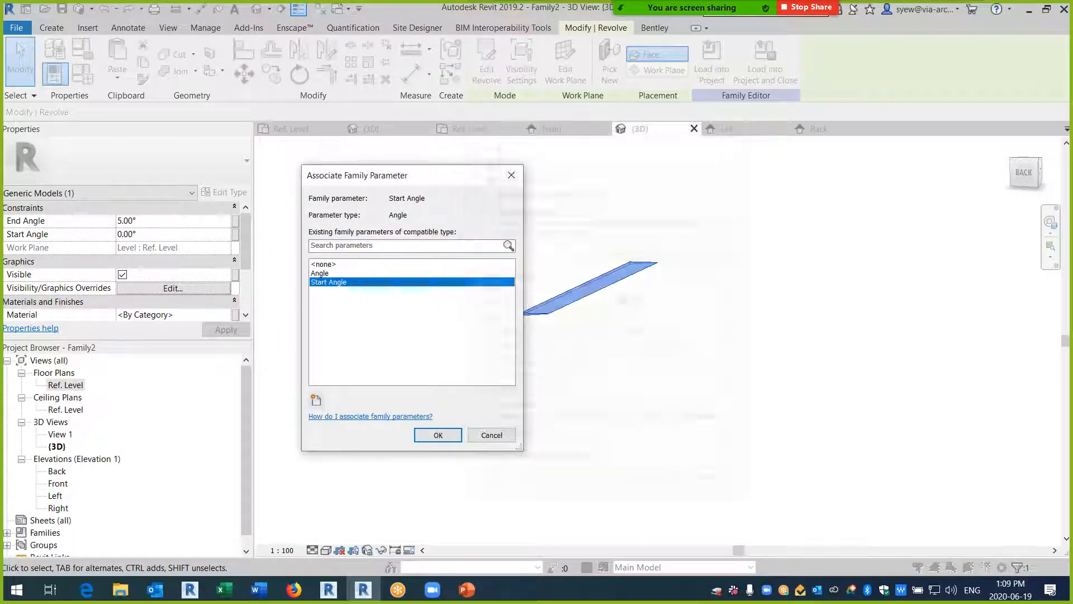
click(438, 435)
- Try to associate the revolve's end angle with the existing Angle parameter while adding an End Angle parameter
click(236, 227)
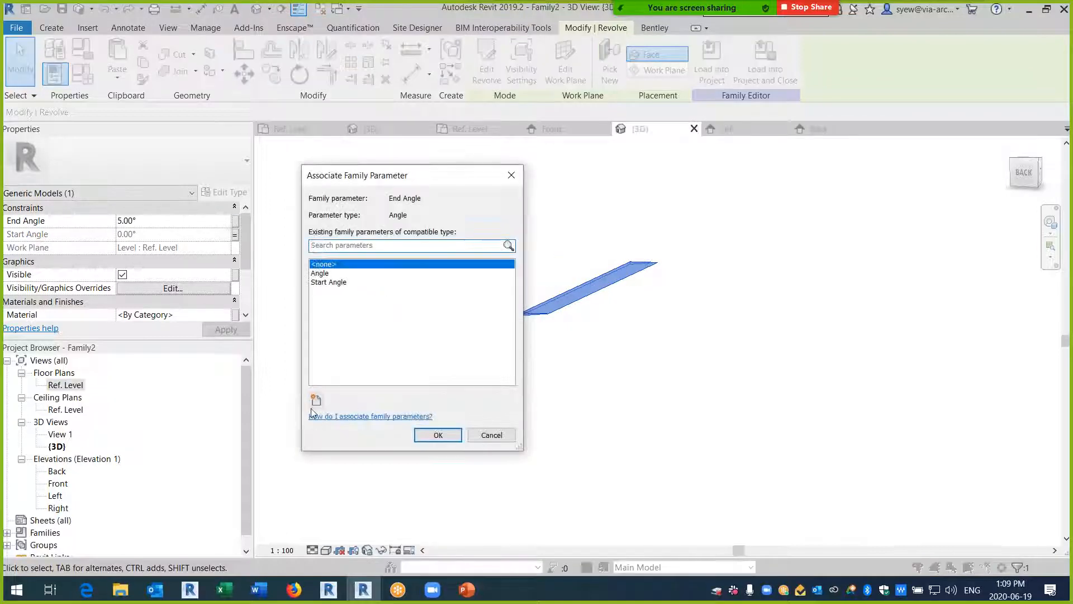
click(316, 400)
text(End Angle)
key(Return)
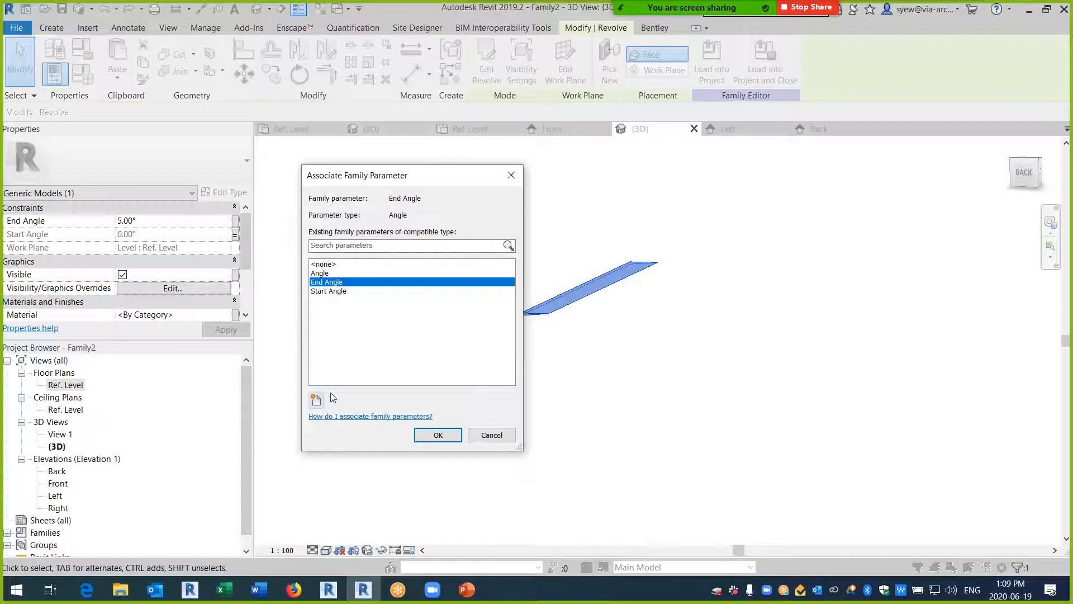
click(316, 274)
click(437, 436)
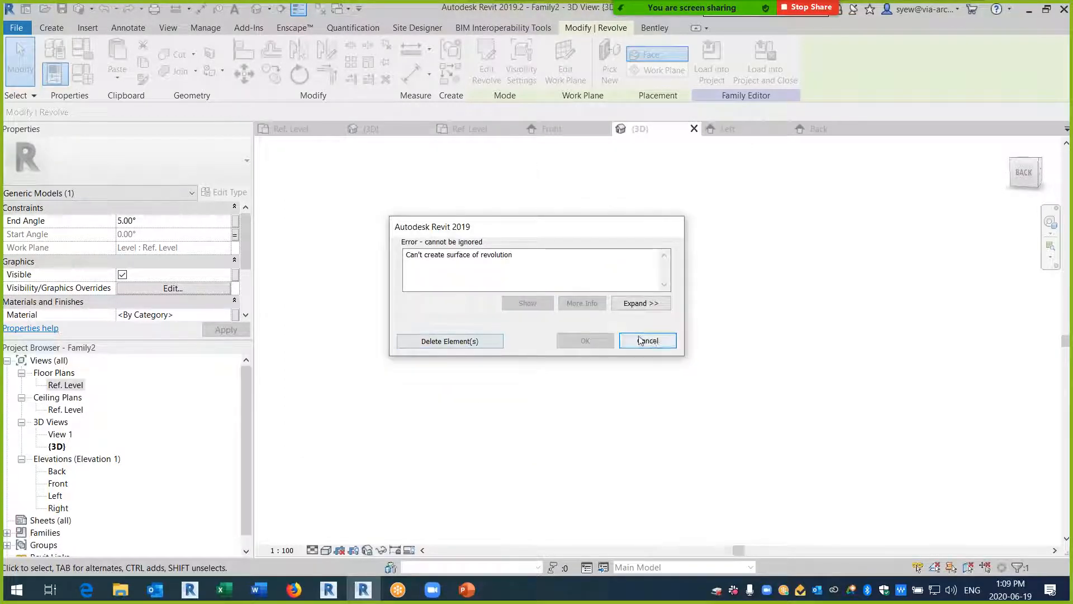
click(647, 340)
- Associate the revolve's end angle with a new family type parameter named End Angle
click(235, 221)
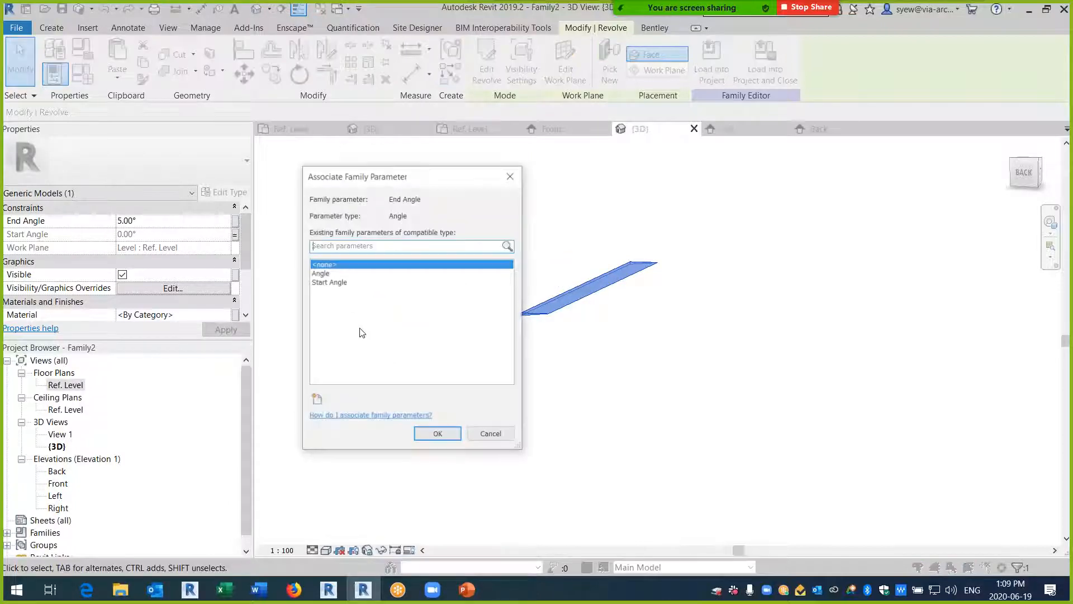
click(315, 401)
text(End)
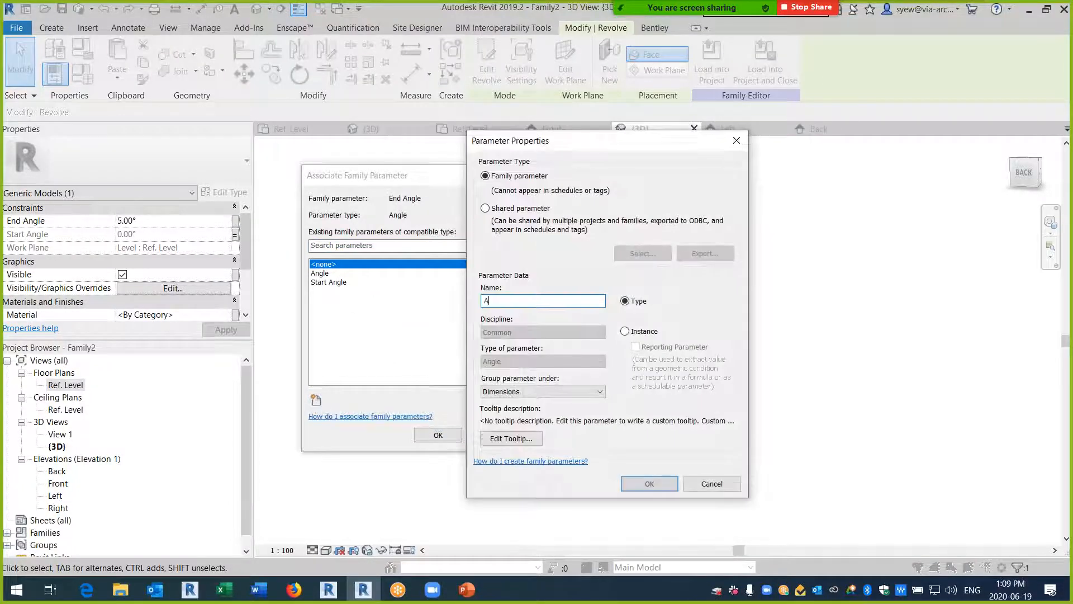
text( Ang)
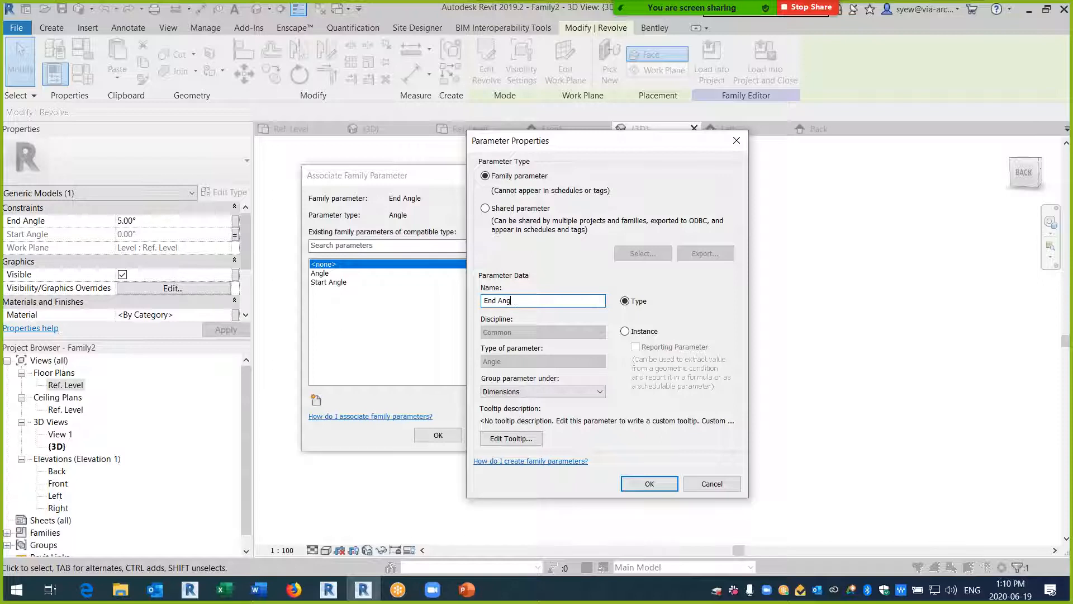
text(le)
key(Return)
click(438, 435)
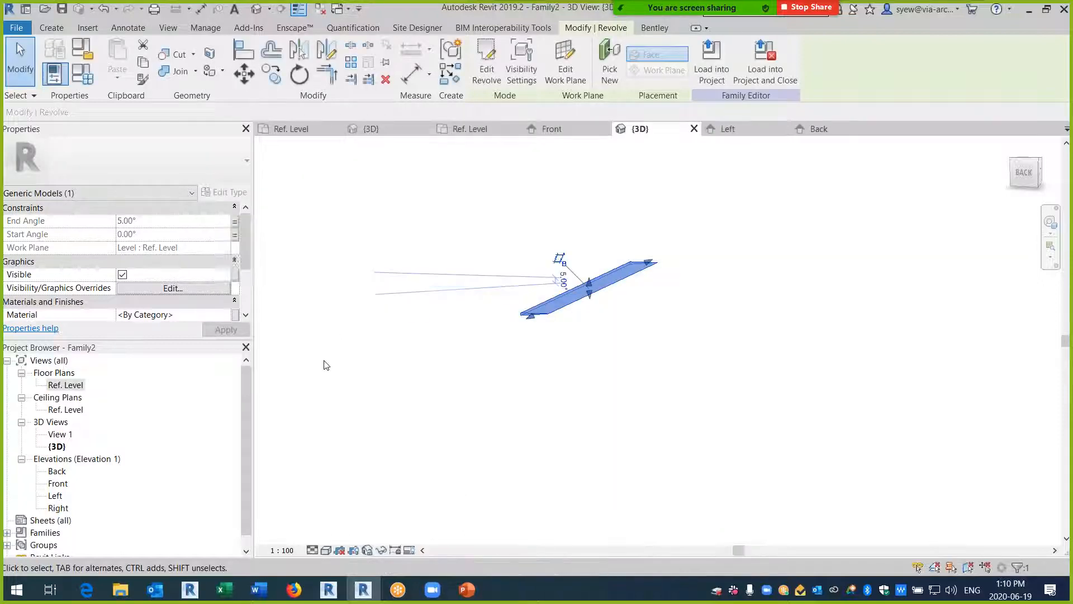
- Delete the old Angle parameter from the family types
click(82, 75)
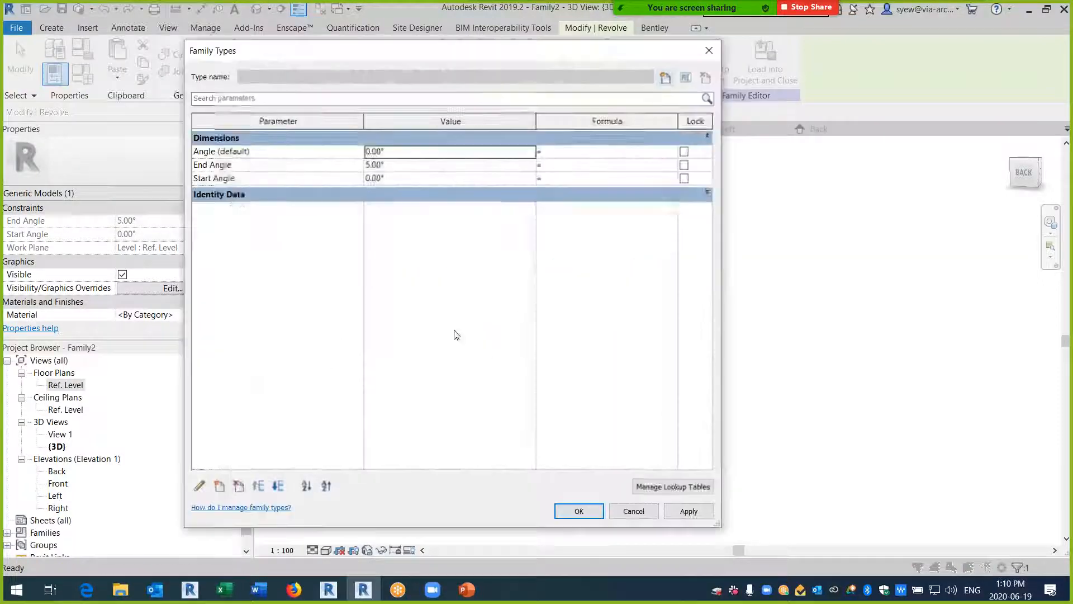
click(233, 153)
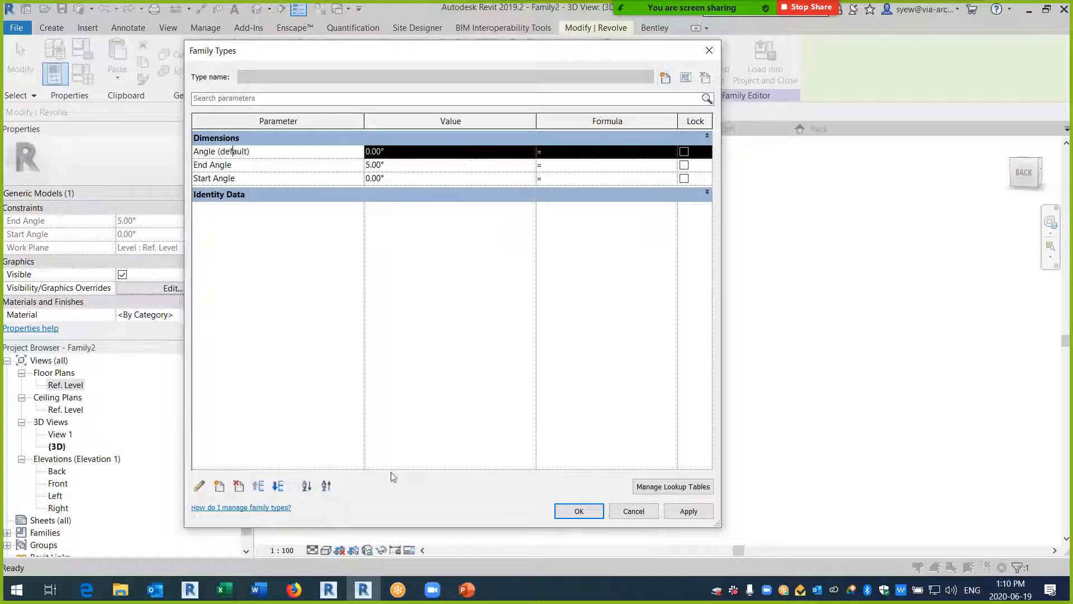
click(239, 486)
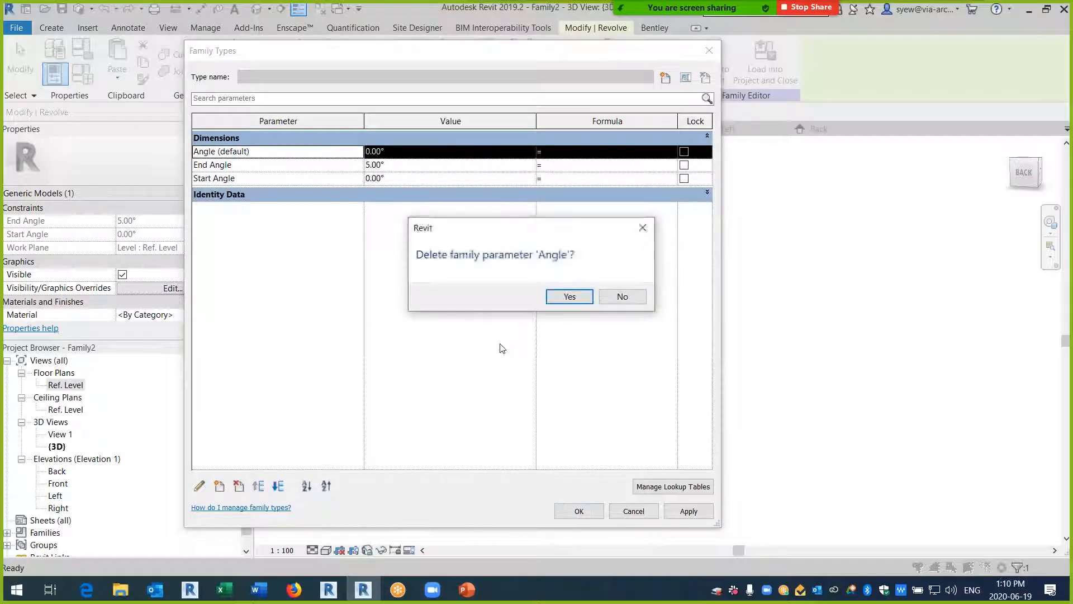
click(569, 296)
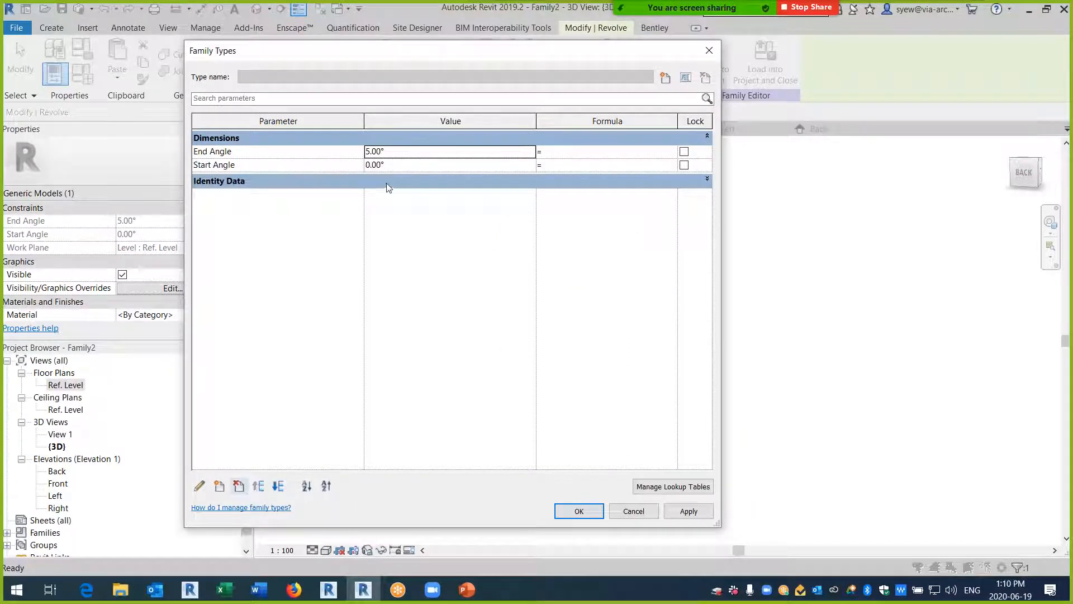
- Give the End Angle parameter the formula Start Angle + 5°
click(581, 156)
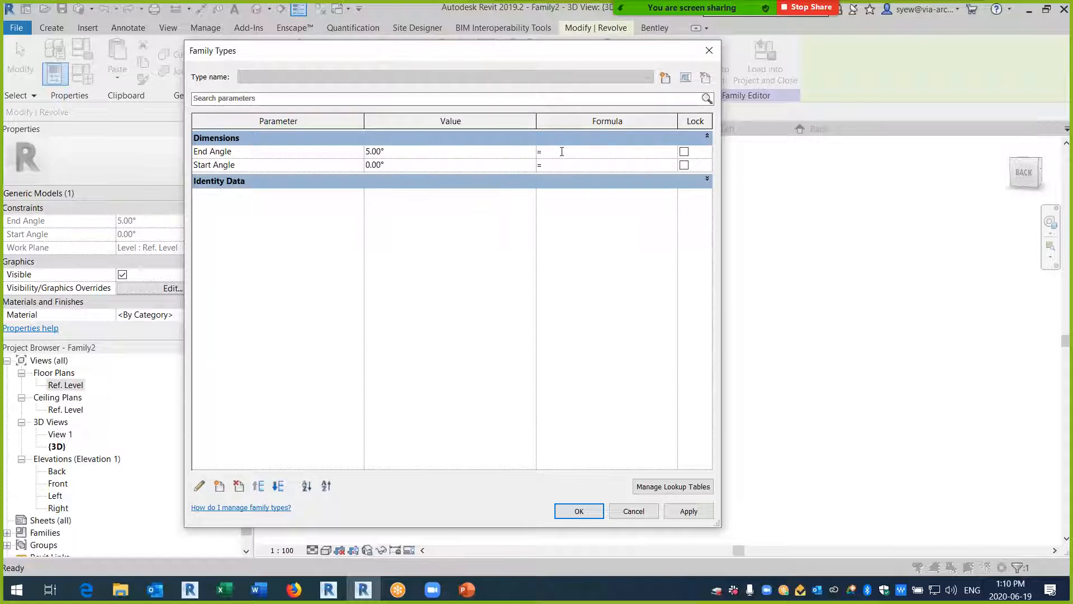
text(Start)
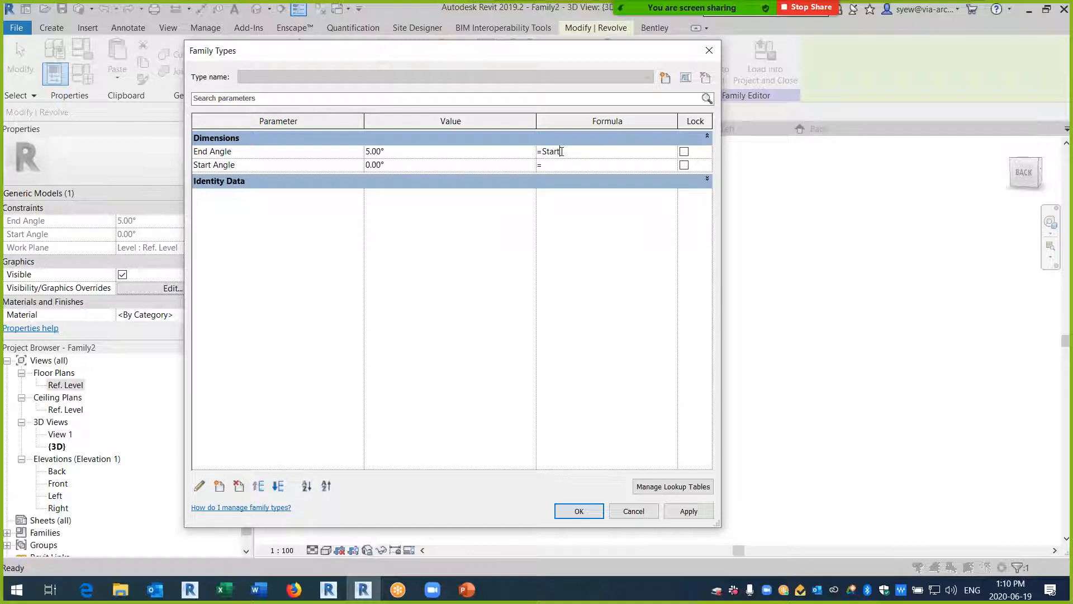
text( Angle + 1)
key(Tab)
click(593, 151)
text(5)
- Set the Start Angle parameter to 15°, apply the family types and inspect the rotated revolve in 3D
click(598, 166)
click(415, 163)
text(15)
key(Return)
click(579, 511)
click(721, 391)
shift+middle_drag(560, 359, 556, 302)
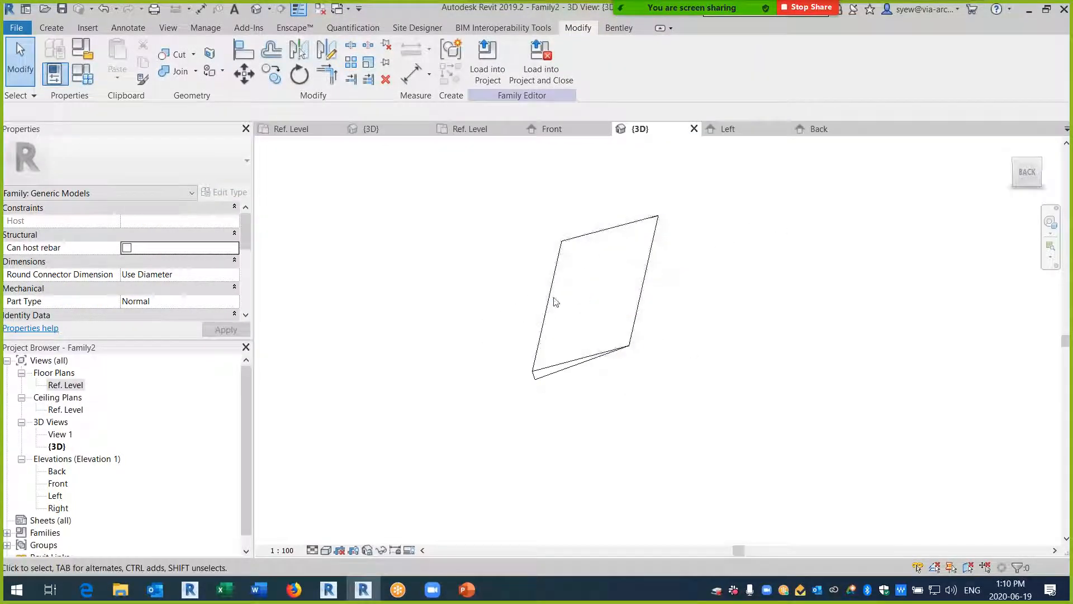
- Set the Start Angle parameter to 12° in the family types and accept it
click(83, 73)
click(420, 165)
text(12)
click(579, 511)
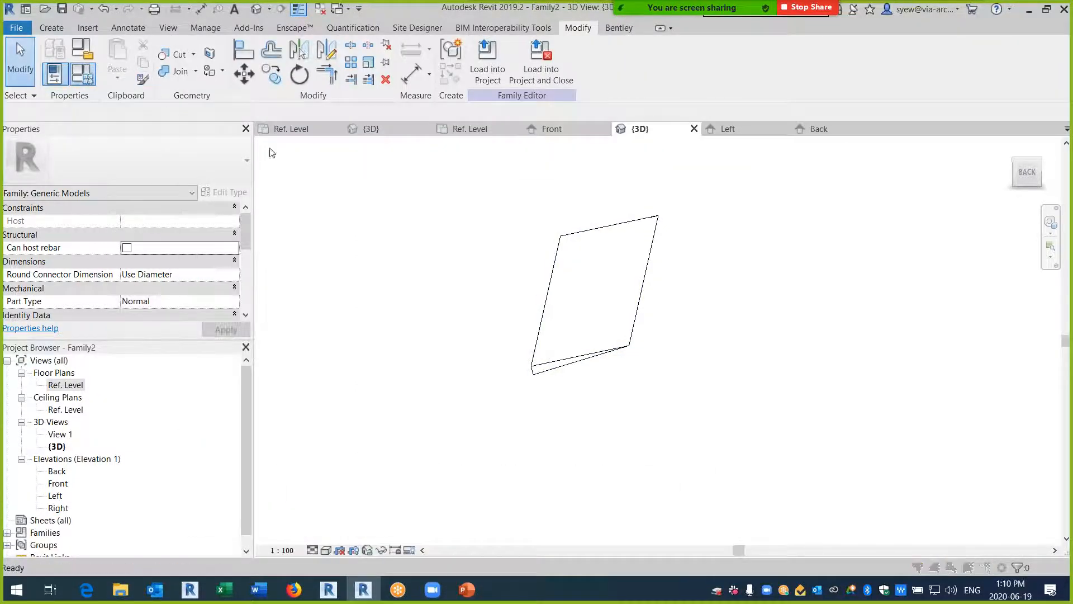
shift+middle_drag(548, 316, 582, 451)
click(52, 28)
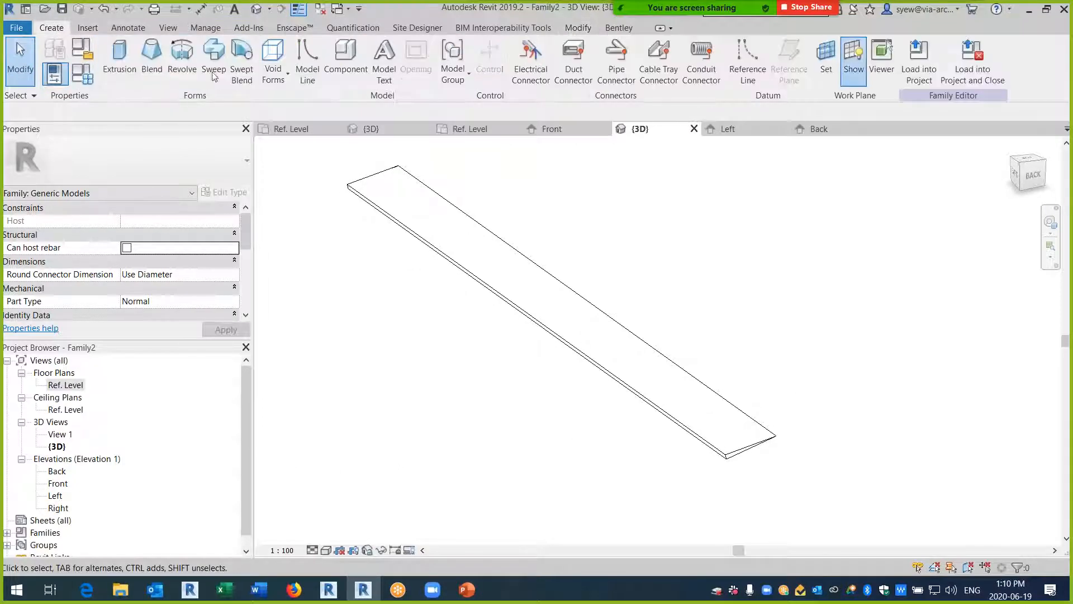
click(343, 61)
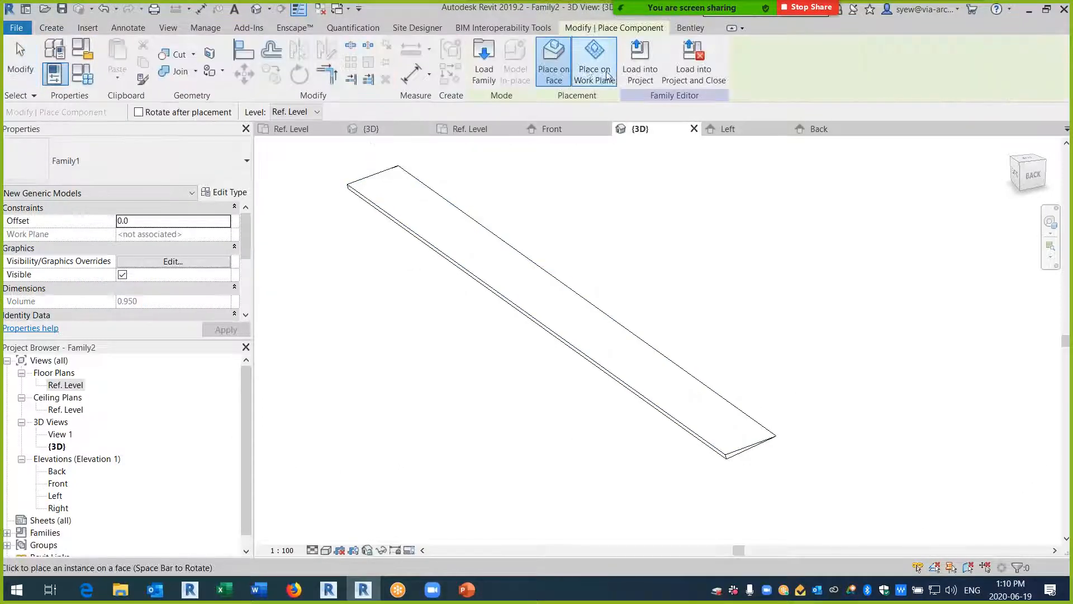
scroll(563, 309, down, 12)
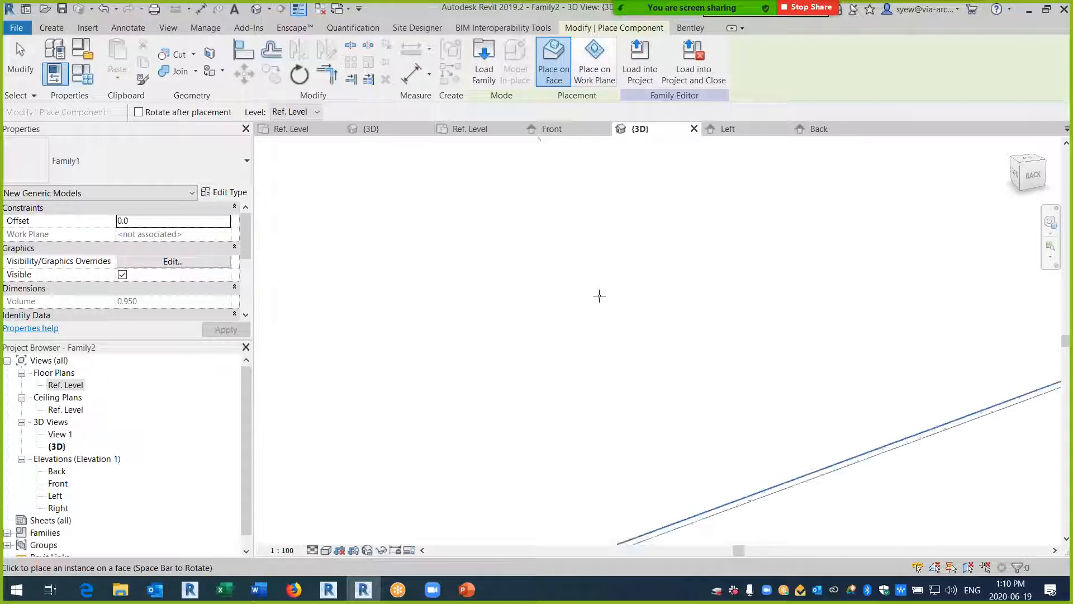
key(Escape)
- Test the revolve's rotation by setting the Start Angle parameter to 90° and then to 180°
shift+middle_drag(666, 370, 665, 340)
click(82, 73)
click(422, 166)
text(90)
click(579, 511)
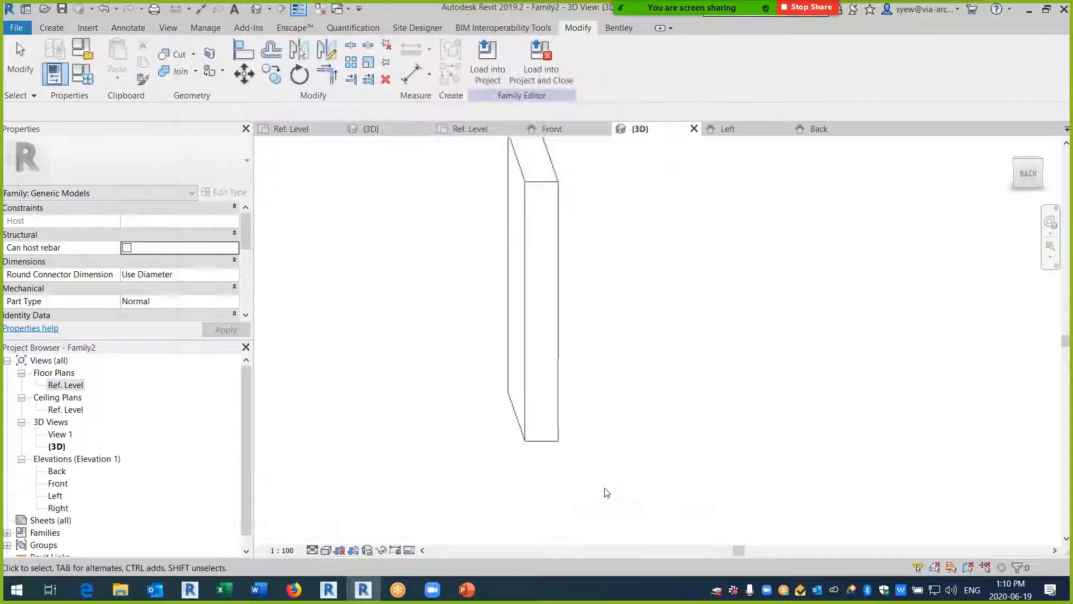
click(82, 74)
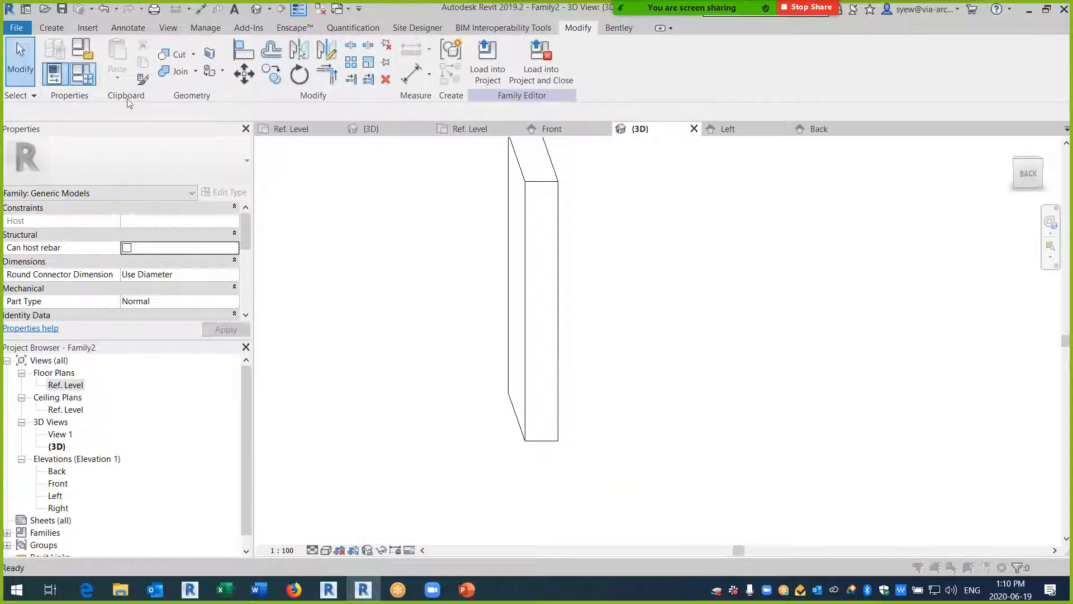
text(180)
click(577, 507)
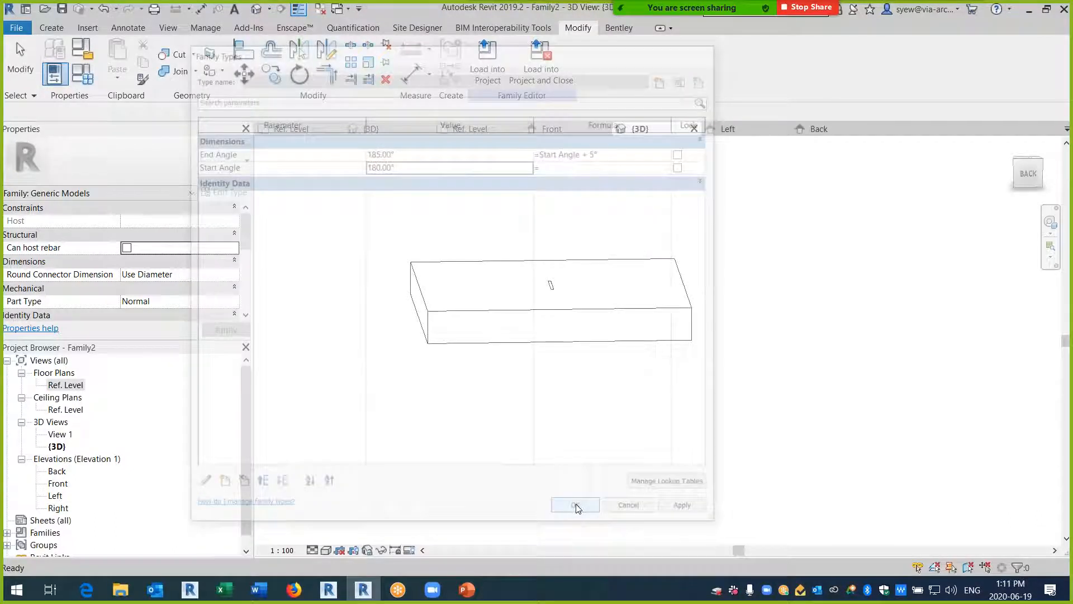
- Flex the family by setting the Start Angle parameter to 3000° and then to 5°
click(83, 74)
click(422, 166)
text(3000)
click(579, 511)
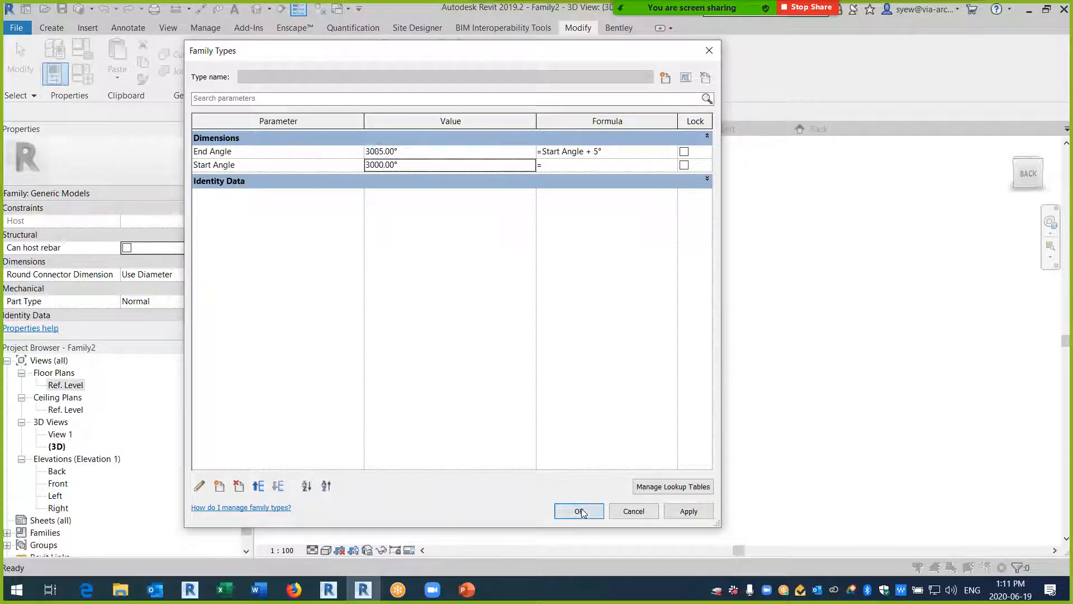
click(82, 72)
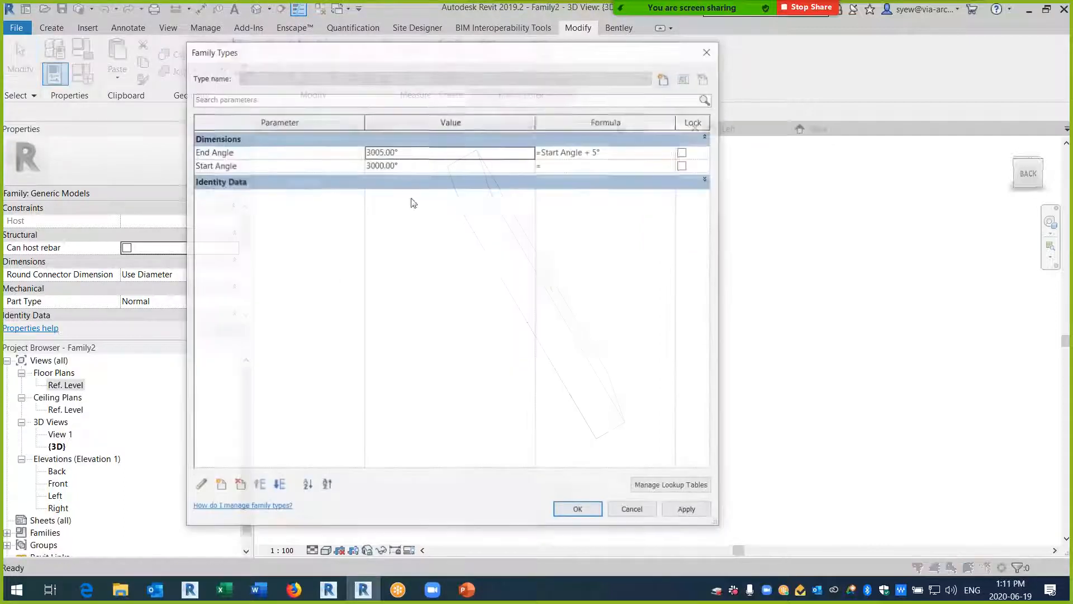
click(419, 165)
text(5)
click(576, 511)
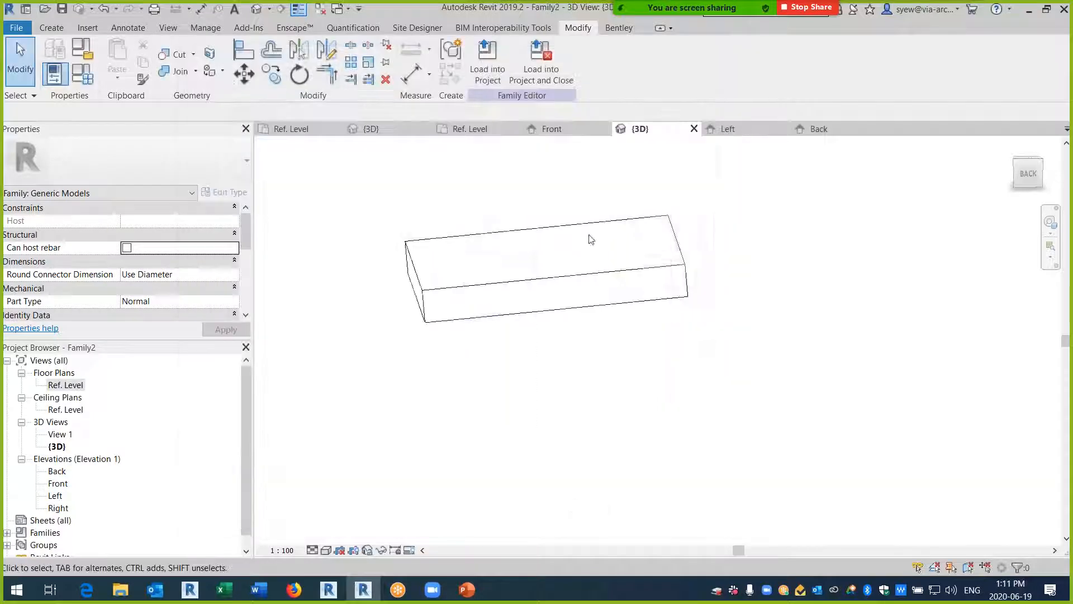
- Reset the Start Angle parameter to 0° in the family types
click(82, 73)
click(410, 164)
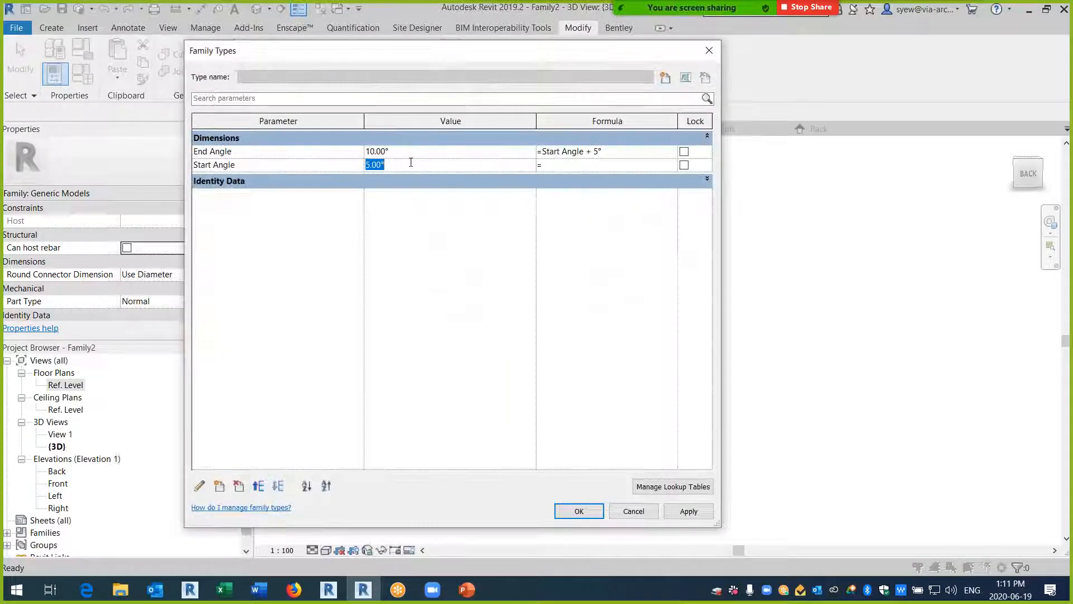
text(0)
click(579, 511)
- Make the small revolve invisible and associate its Visible property with a new family parameter named Show Reference
shift+middle_drag(615, 313, 586, 322)
scroll(541, 285, up, 5)
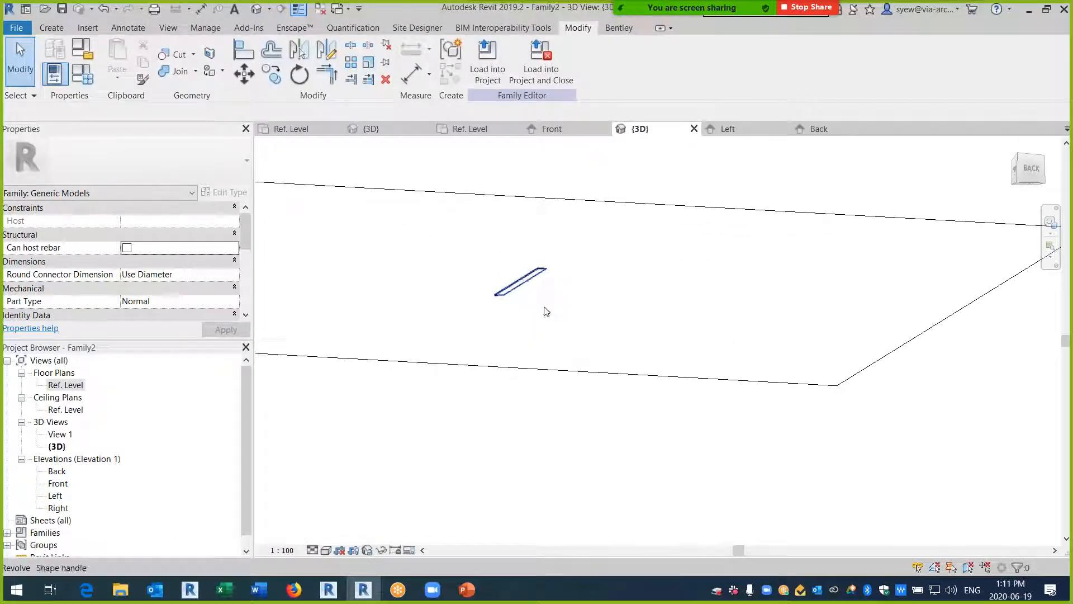
click(517, 284)
click(122, 274)
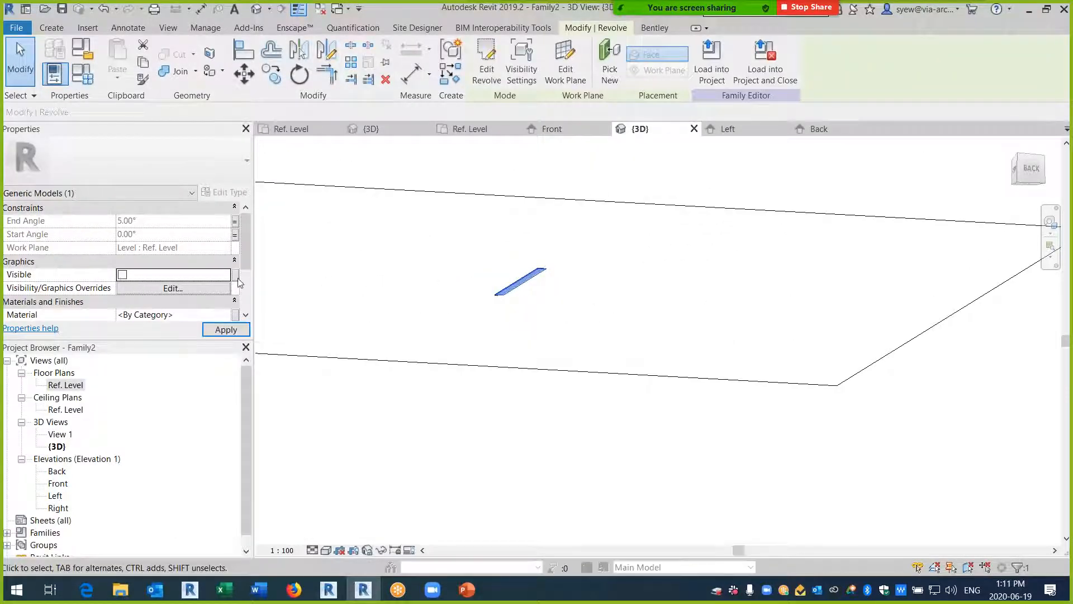
click(235, 275)
click(315, 398)
text(Show Reference)
key(Return)
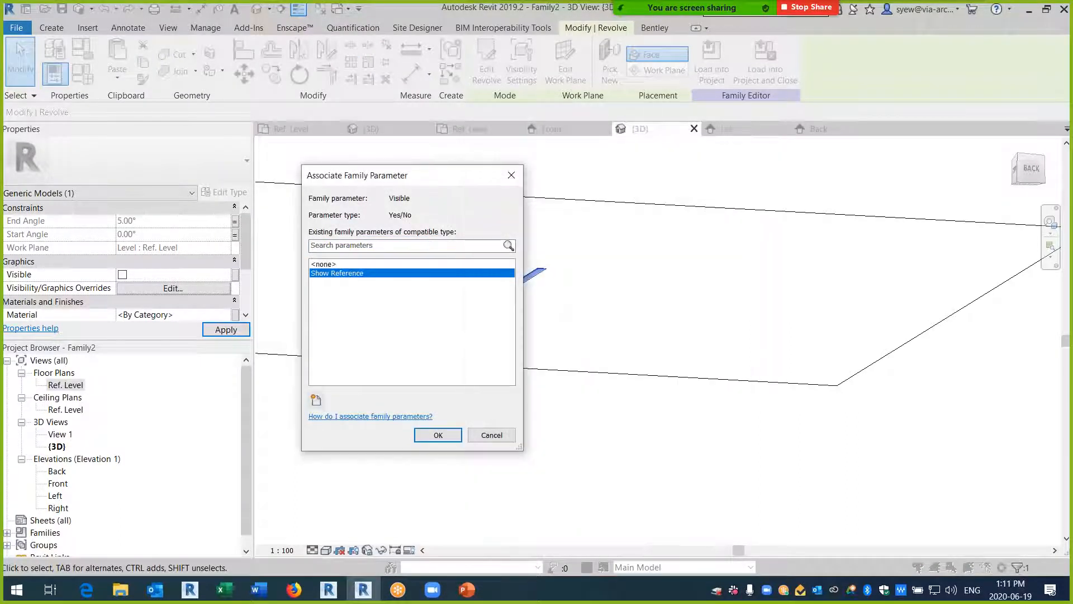
click(437, 433)
- Load the finished family into Project1
scroll(586, 306, down, 3)
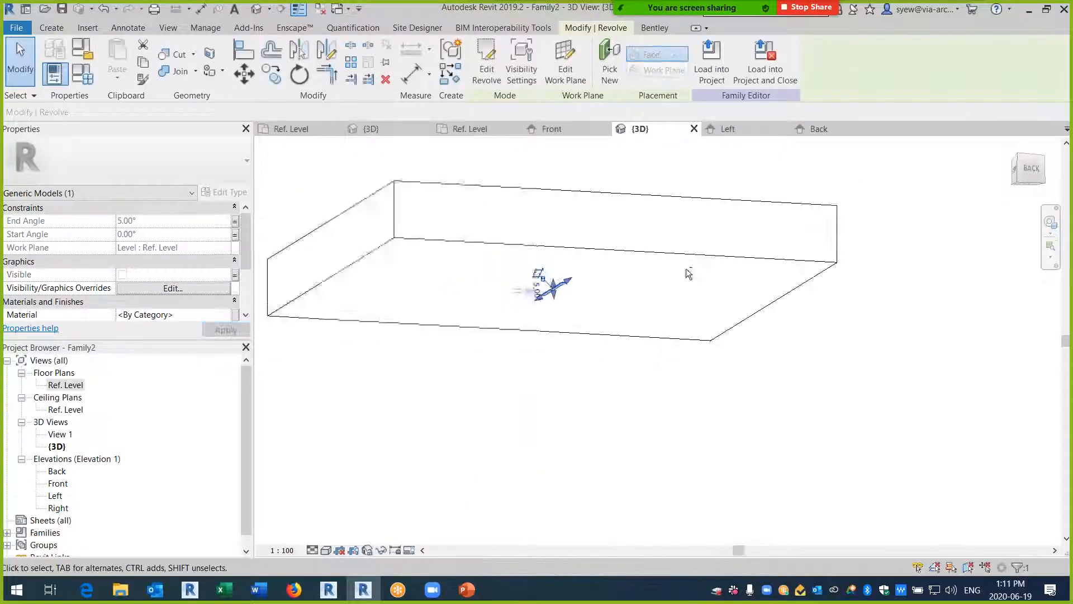
shift+middle_drag(690, 272, 689, 375)
click(690, 379)
click(487, 65)
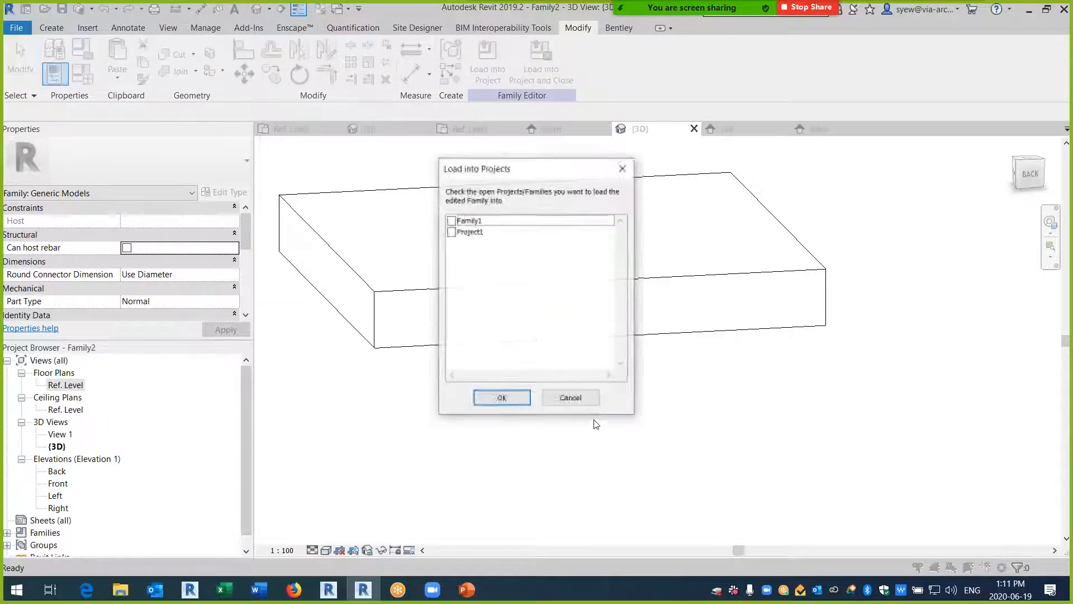
click(452, 232)
click(502, 397)
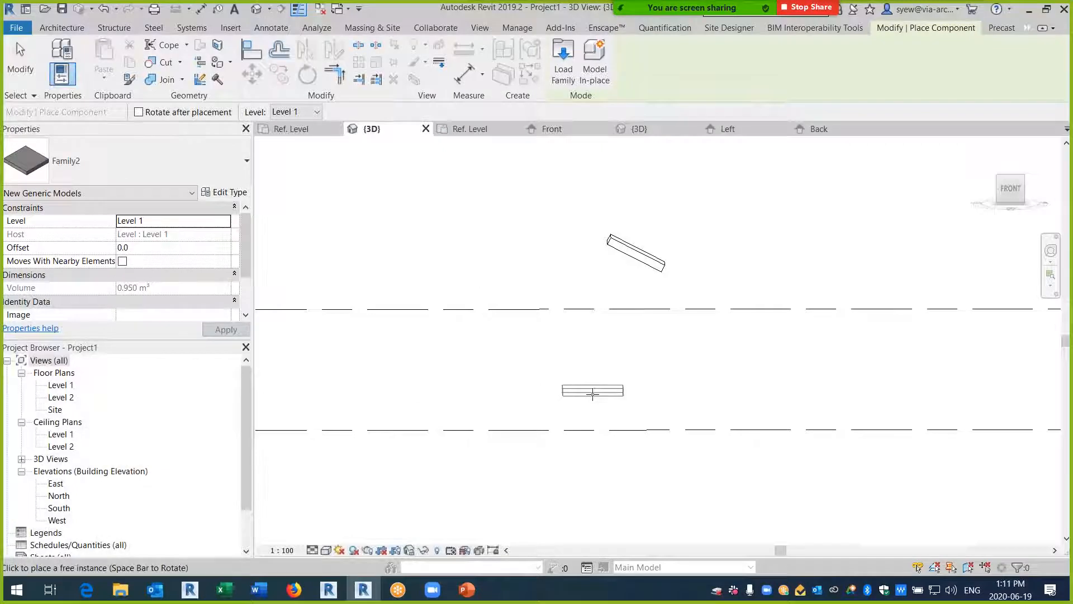
- Place one Family2 component in the Level 1 floor plan, near the middle of the elevation markers
double_click(61, 384)
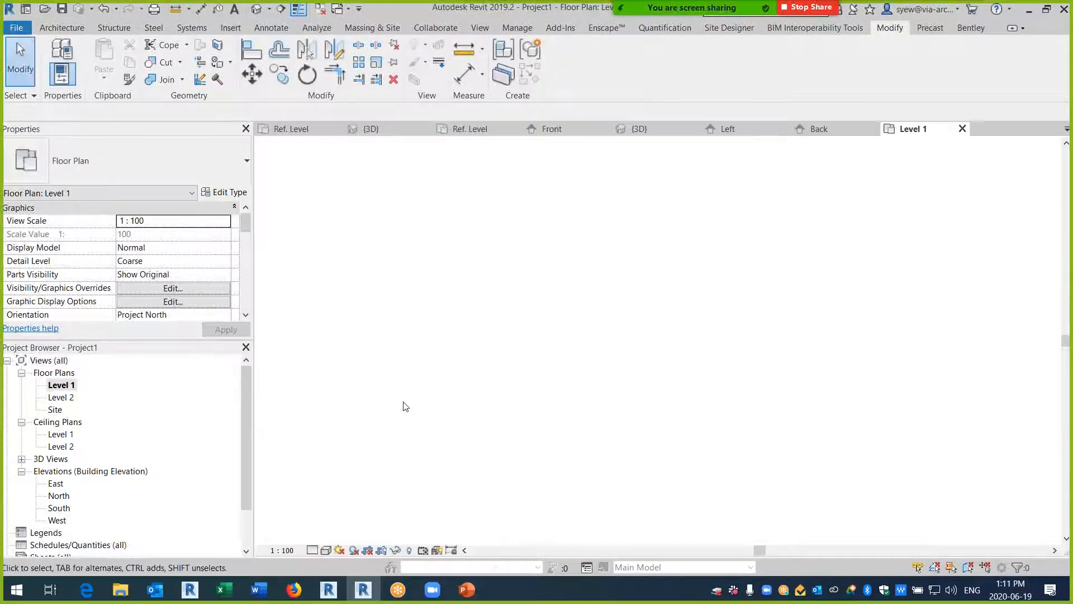
click(65, 29)
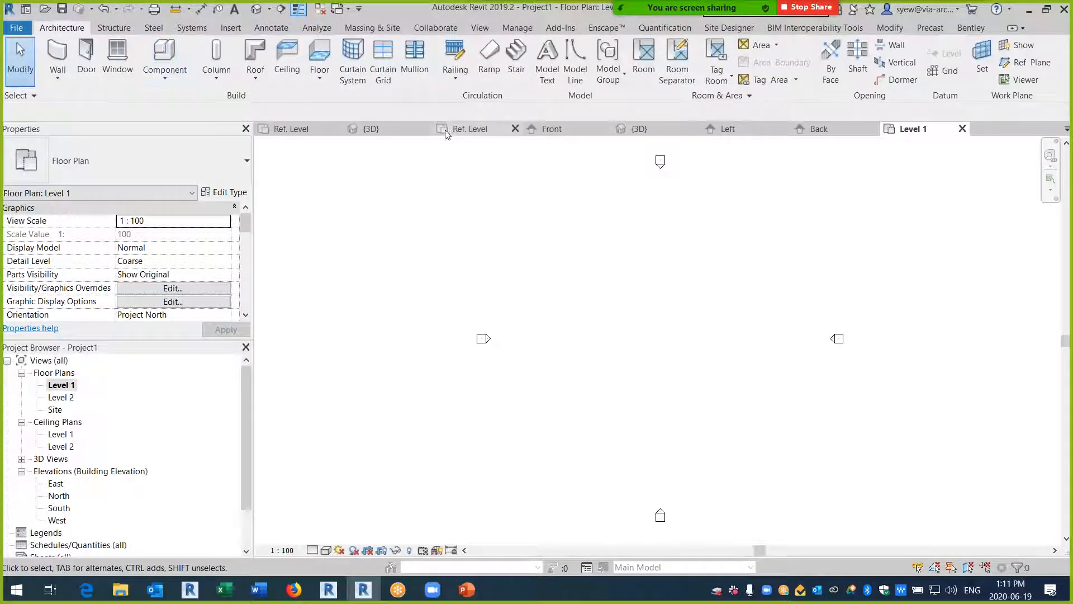
click(153, 71)
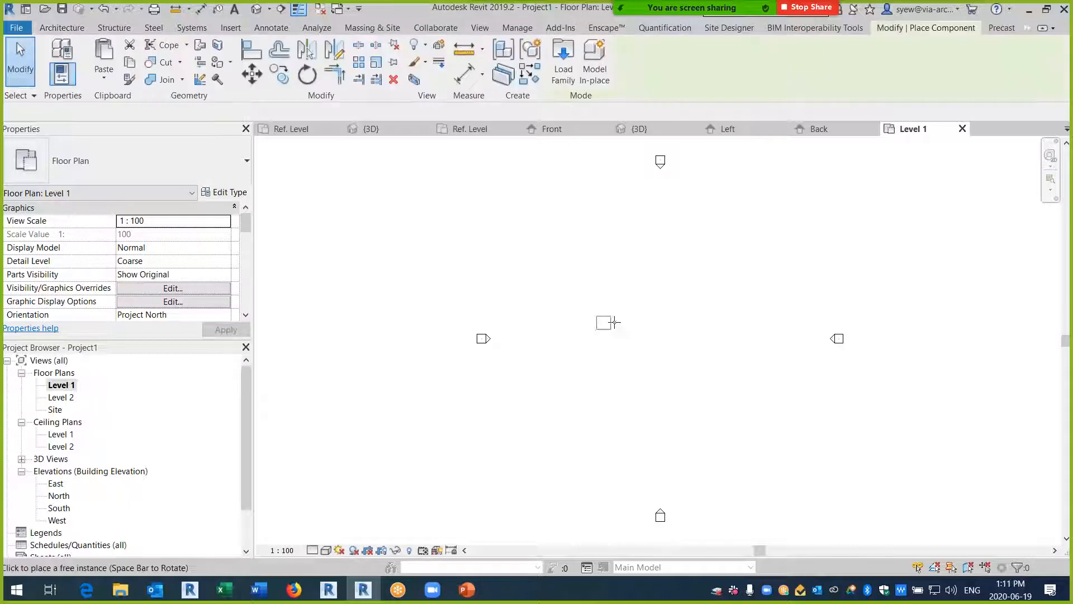
click(615, 323)
key(Escape)
key(Escape)
- In the default 3D view, set the Start Angle type parameter of the placed Family2 slab to 10°
click(256, 9)
click(516, 455)
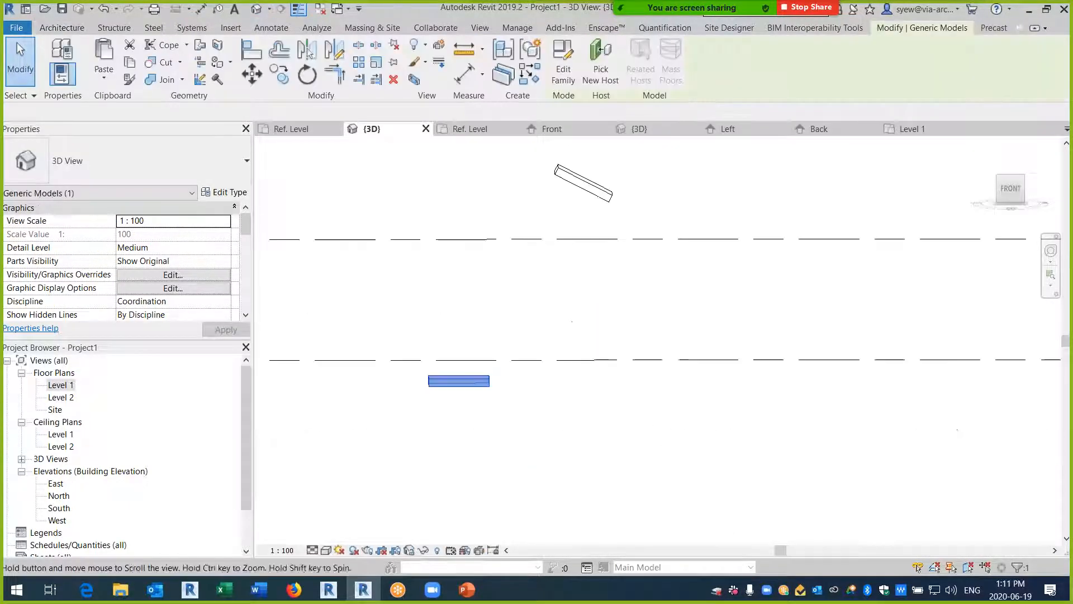
shift+middle_drag(517, 455, 654, 369)
click(224, 191)
click(291, 231)
click(305, 247)
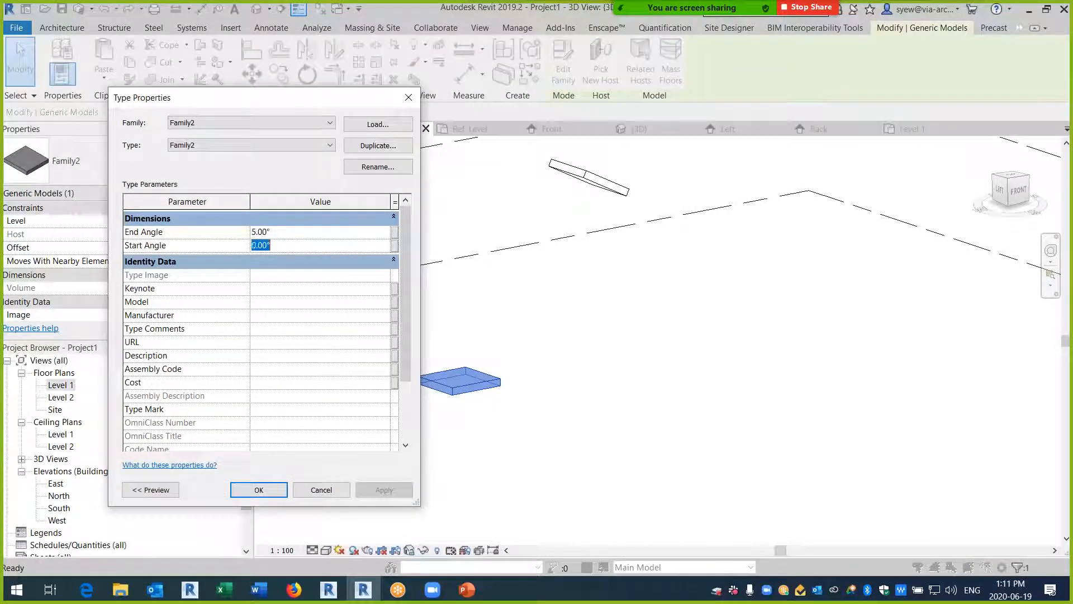
text(10)
click(259, 490)
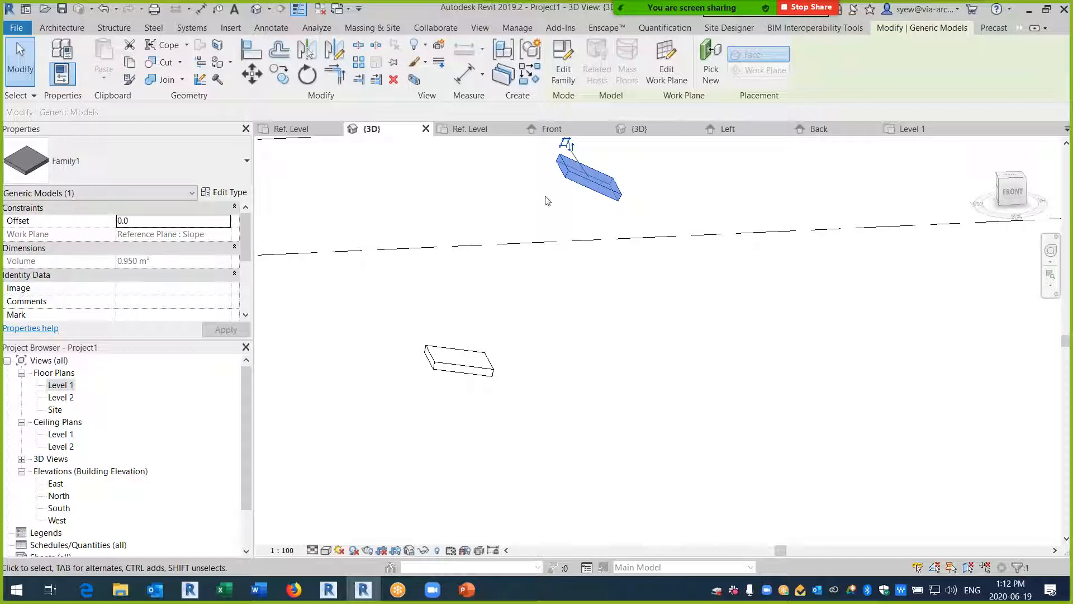
click(493, 368)
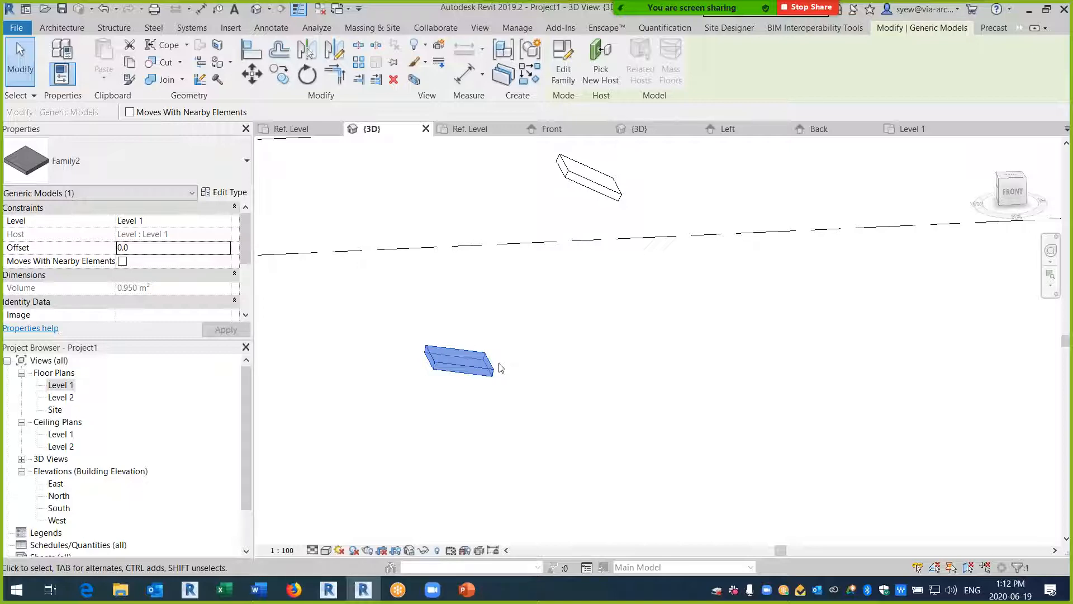
- Switch to PowerPoint and highlight the lesson topic on using a nested family to swap out with different family
click(466, 589)
click(117, 200)
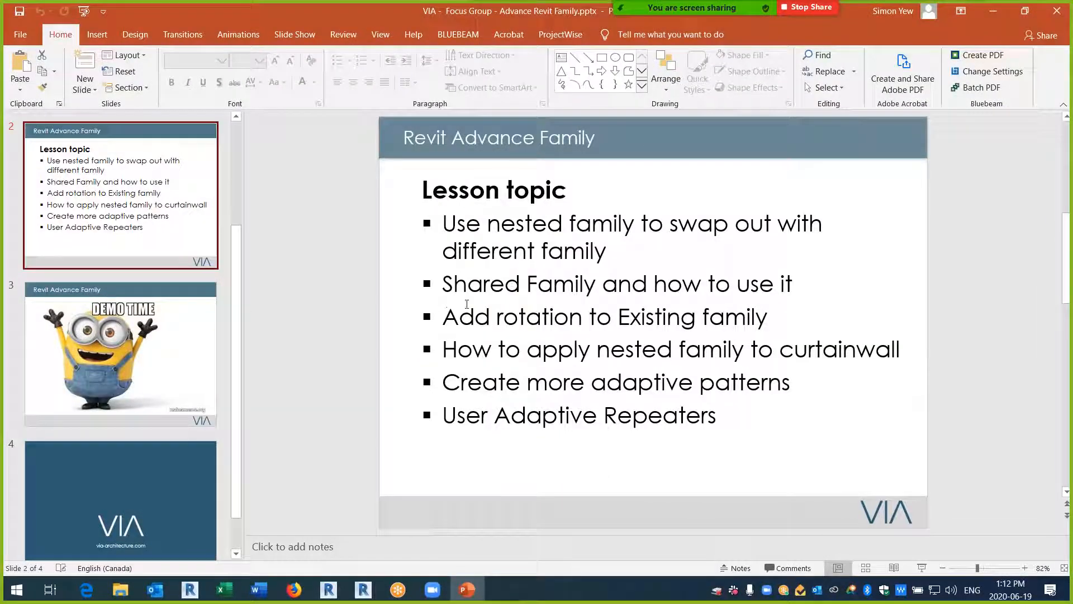
triple_click(598, 254)
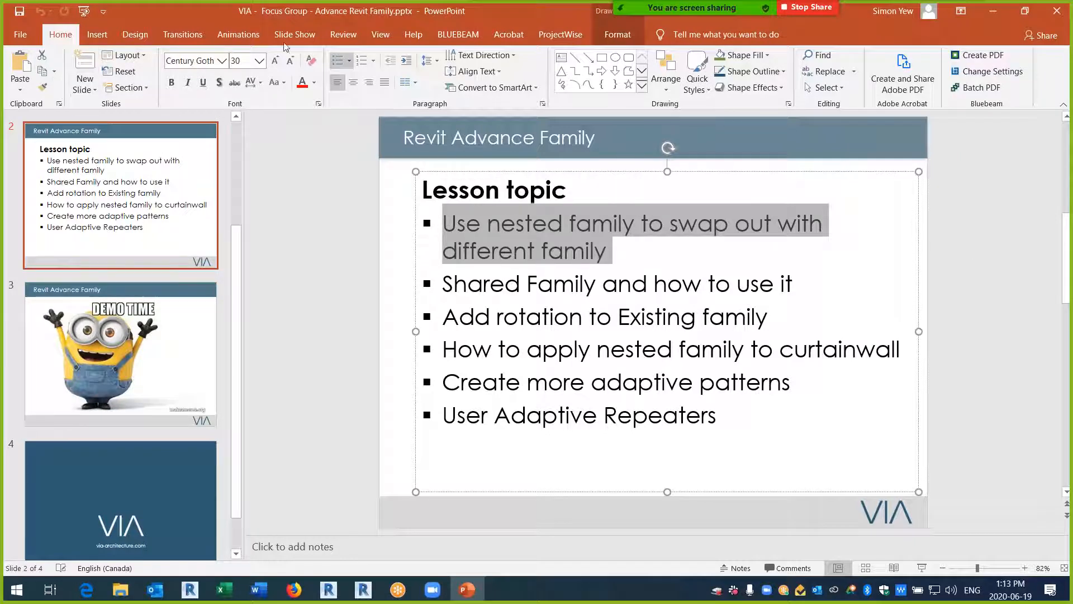
- Return to Revit and open WG1620-Amenity BLDG-2019-Issue 7.1.rvt from Surrey work > WG1620 Surrey Amenity on the Desktop
click(364, 589)
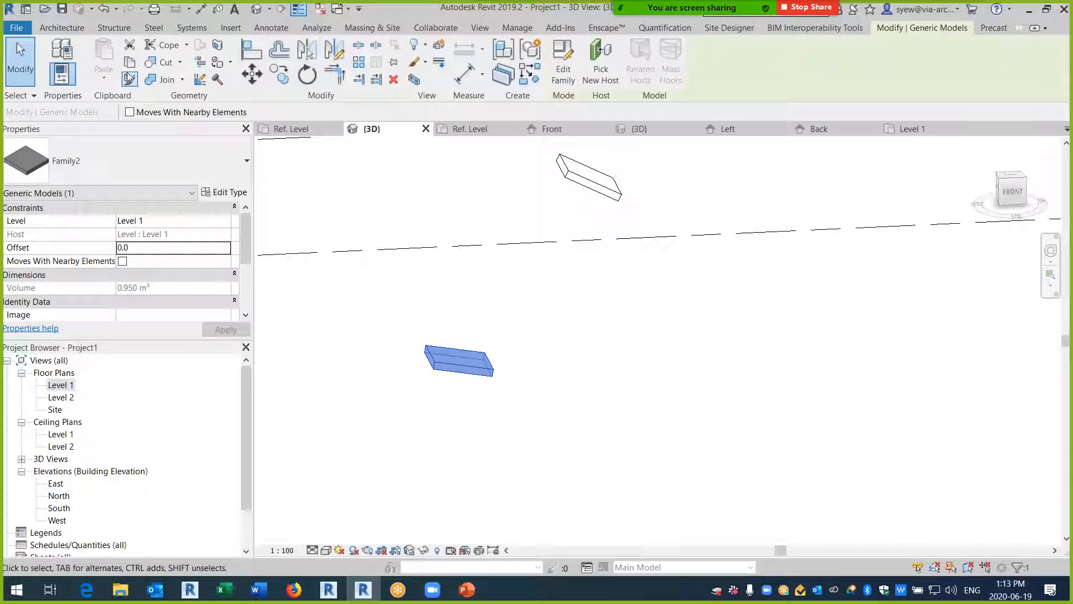
key(ctrl+o)
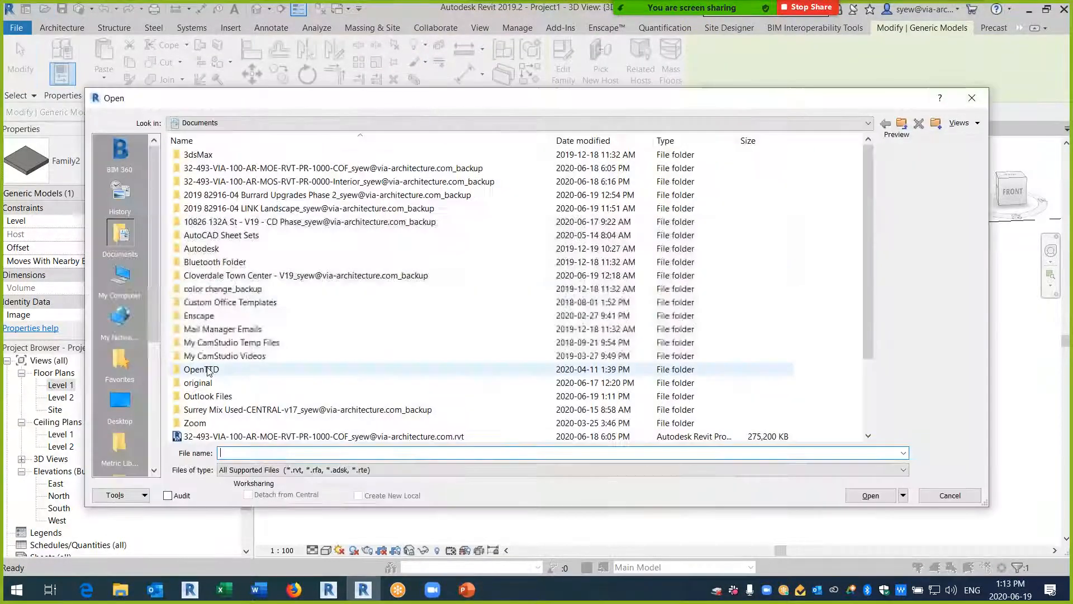
click(134, 399)
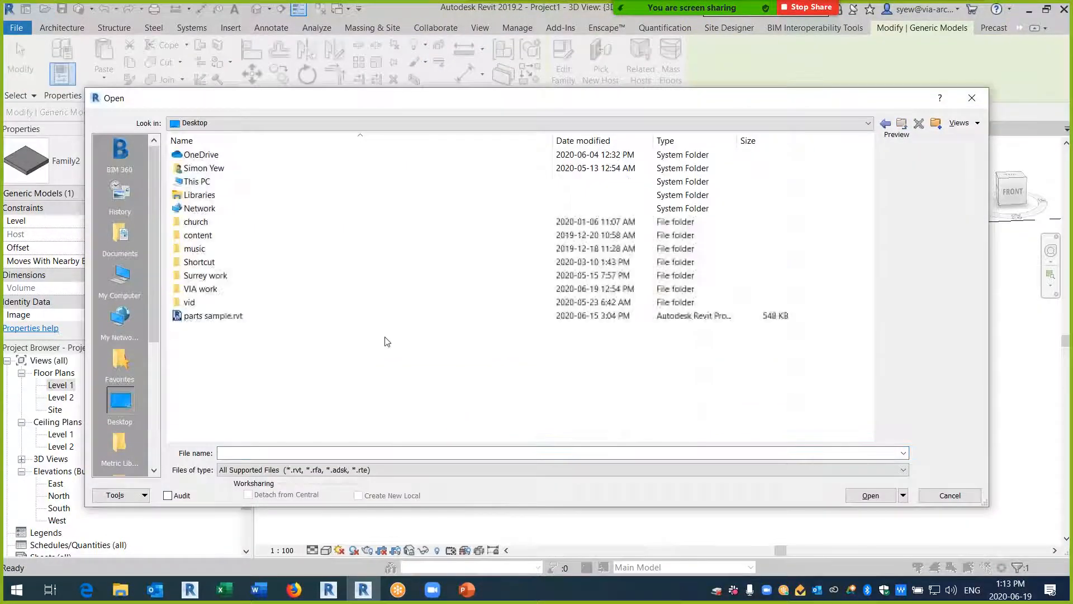
double_click(208, 276)
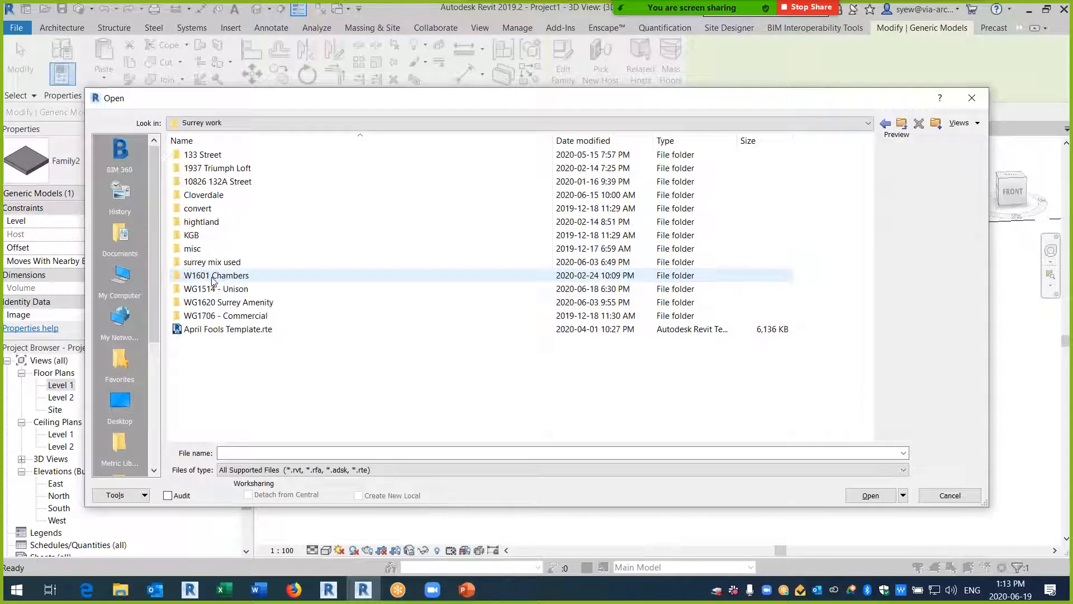
double_click(221, 304)
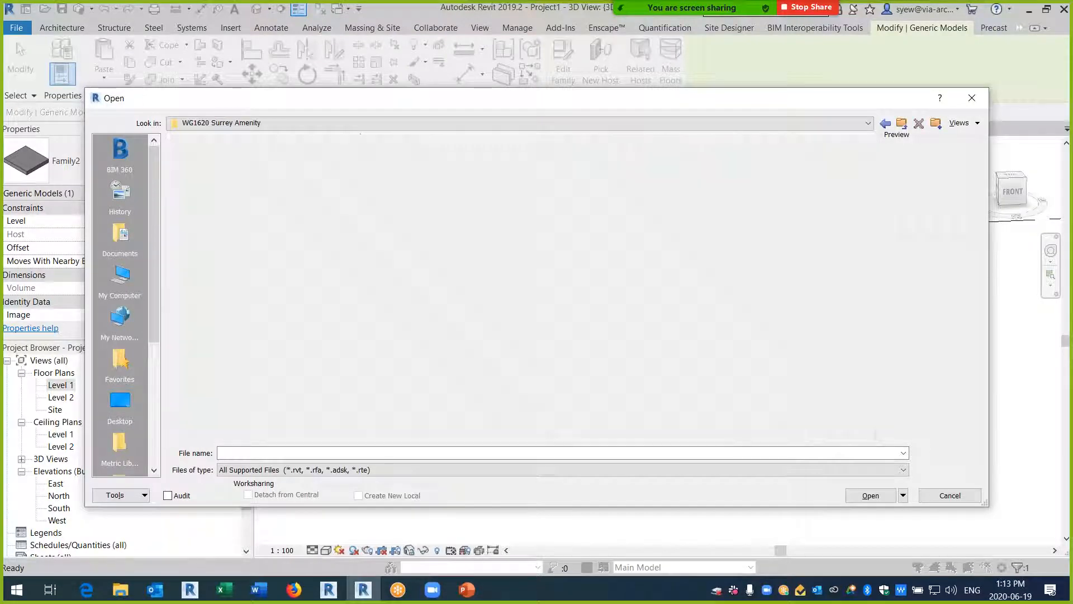
click(250, 234)
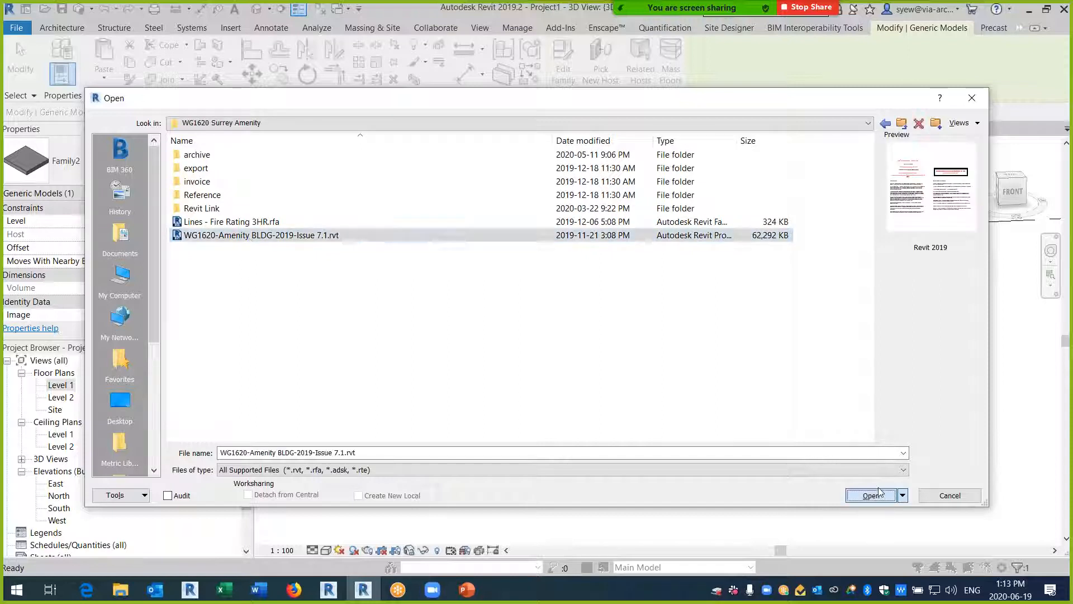
click(870, 496)
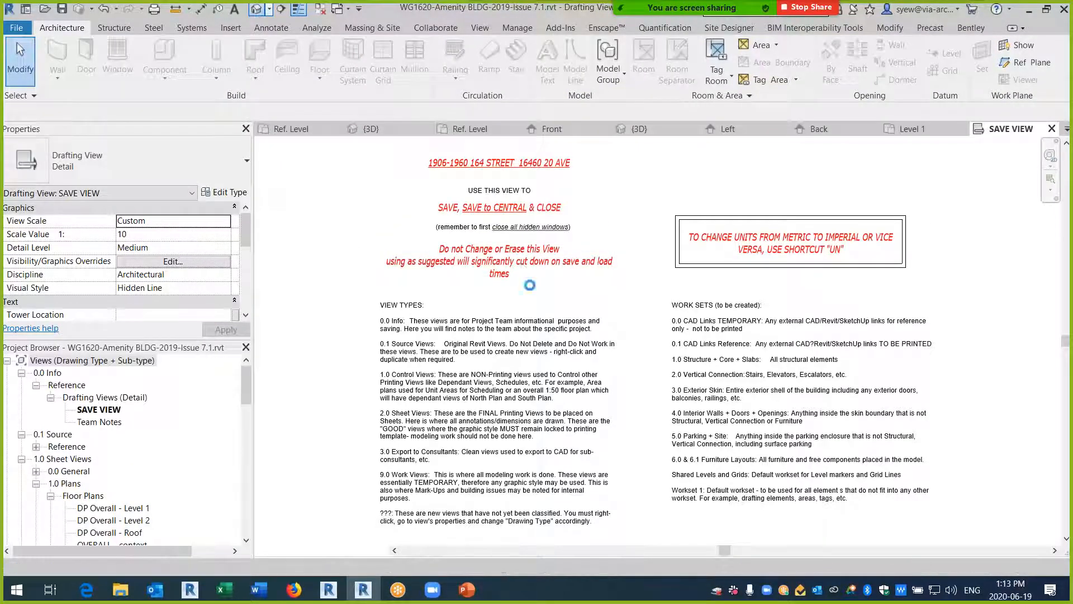
- From the amenity building's 3D view, open the middle-floor Flush Wood 3'-0" x 6'-8" door's family for editing, removing the flagged constraints
scroll(554, 299, up, 5)
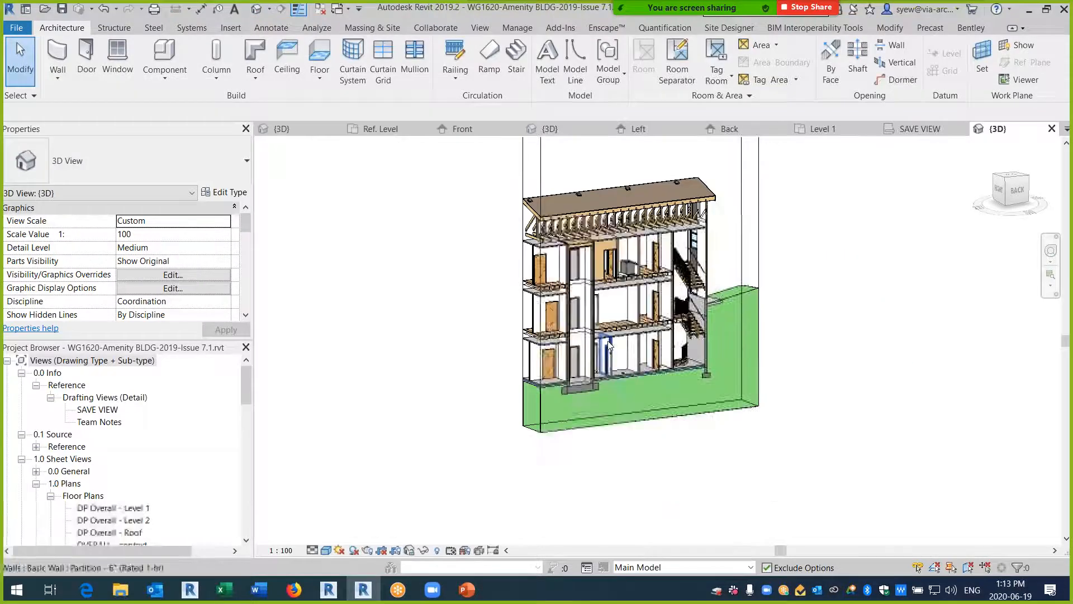
scroll(555, 299, up, 1)
click(466, 330)
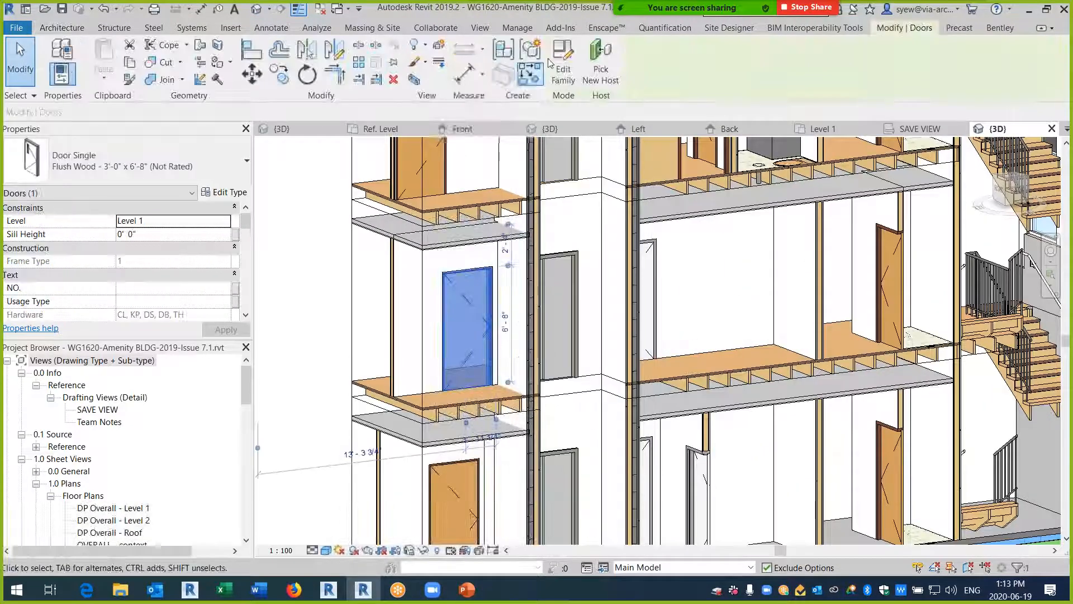
double_click(485, 281)
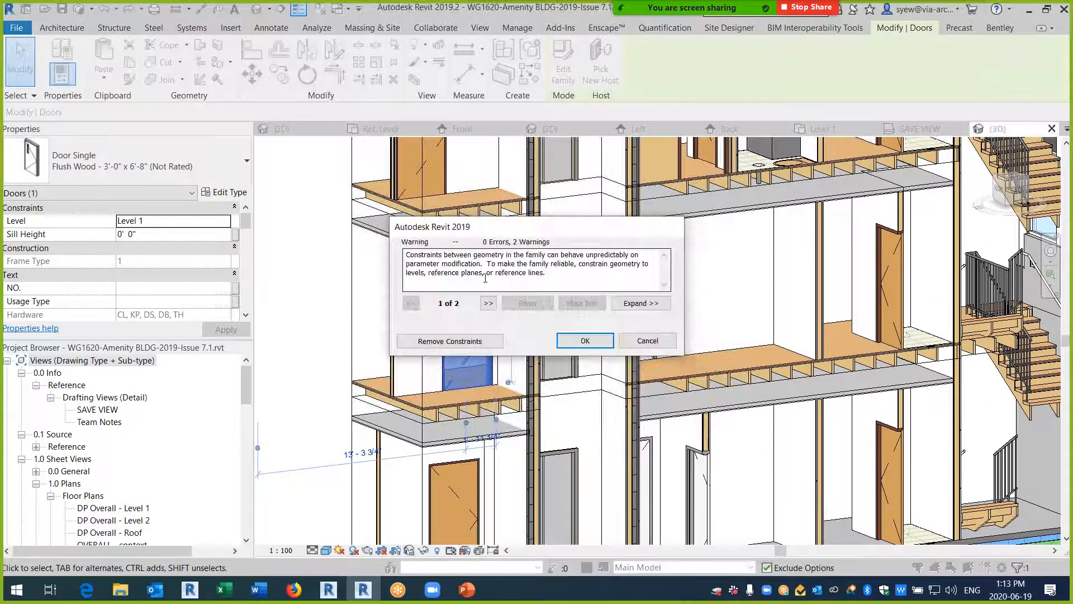
click(478, 342)
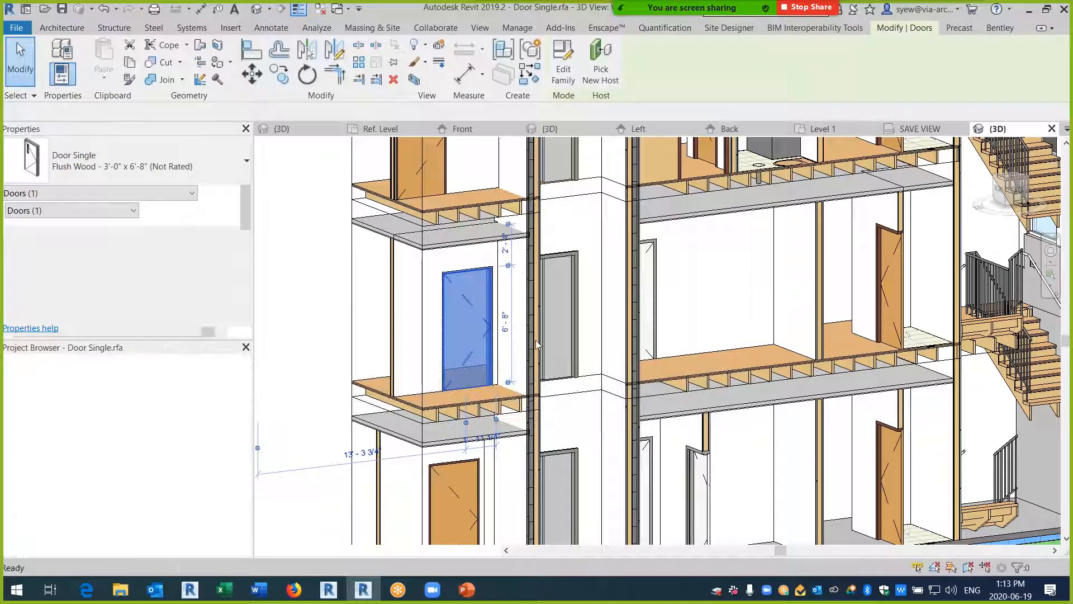
- Select the nested Model Door Panel - Sidelite Left in the door family and examine it in 3D
scroll(638, 331, up, 5)
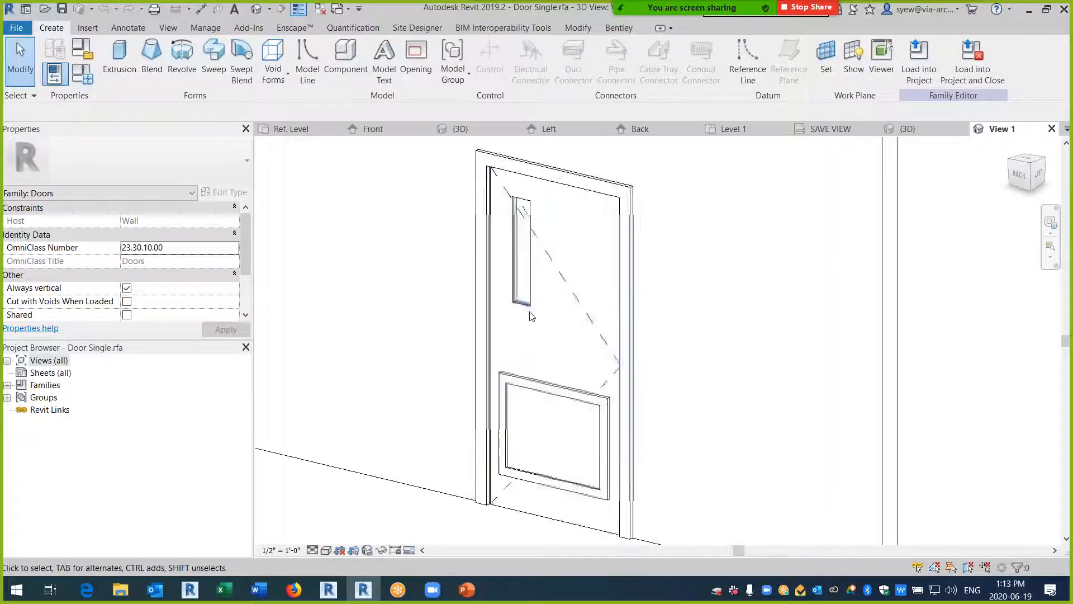
click(521, 330)
shift+middle_drag(552, 347, 686, 429)
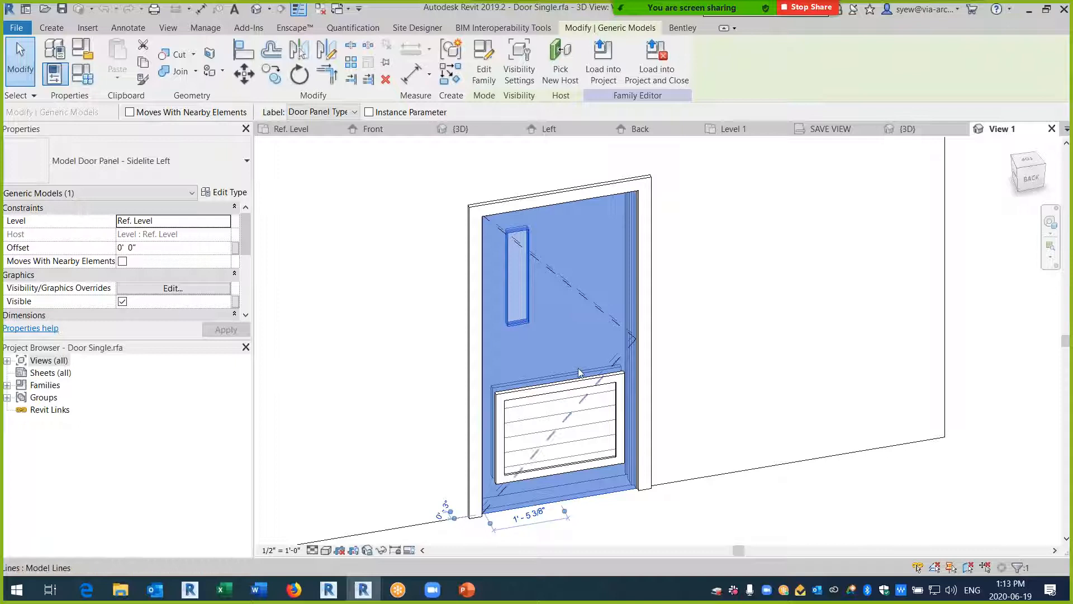
middle_drag(495, 319, 494, 278)
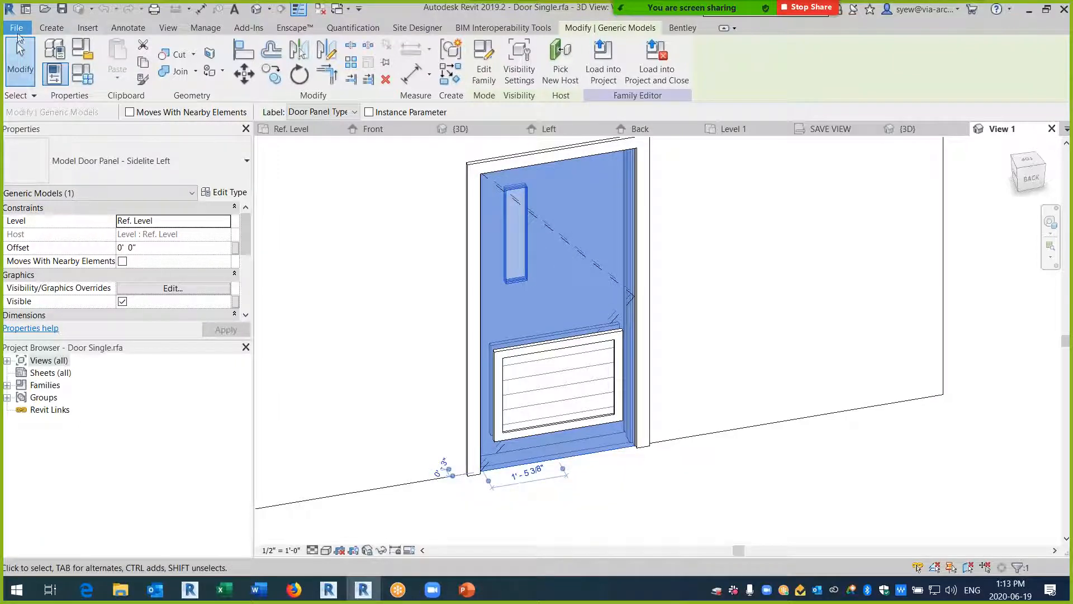
- Create a new family from the Metric Door.rft template and frame its door opening in the reference level plan
click(20, 29)
mouse_move(39, 78)
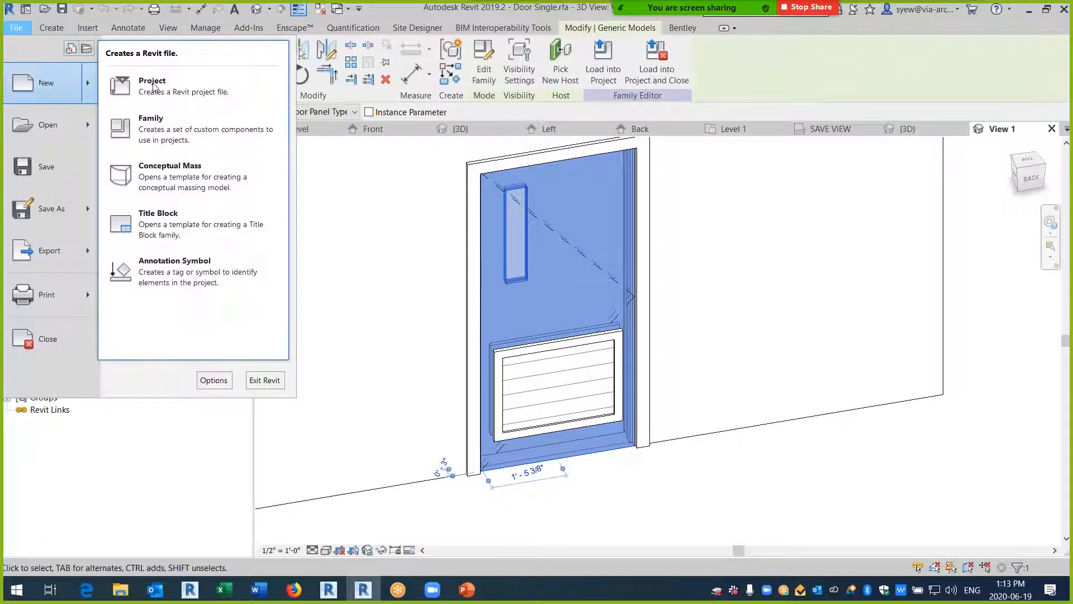
click(175, 124)
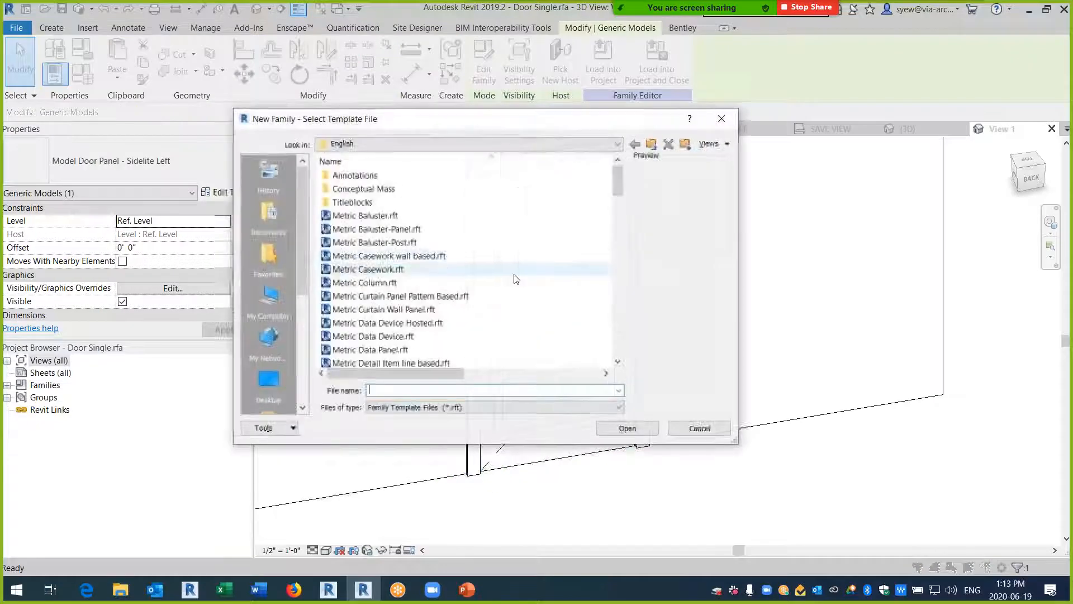
drag(615, 178, 615, 198)
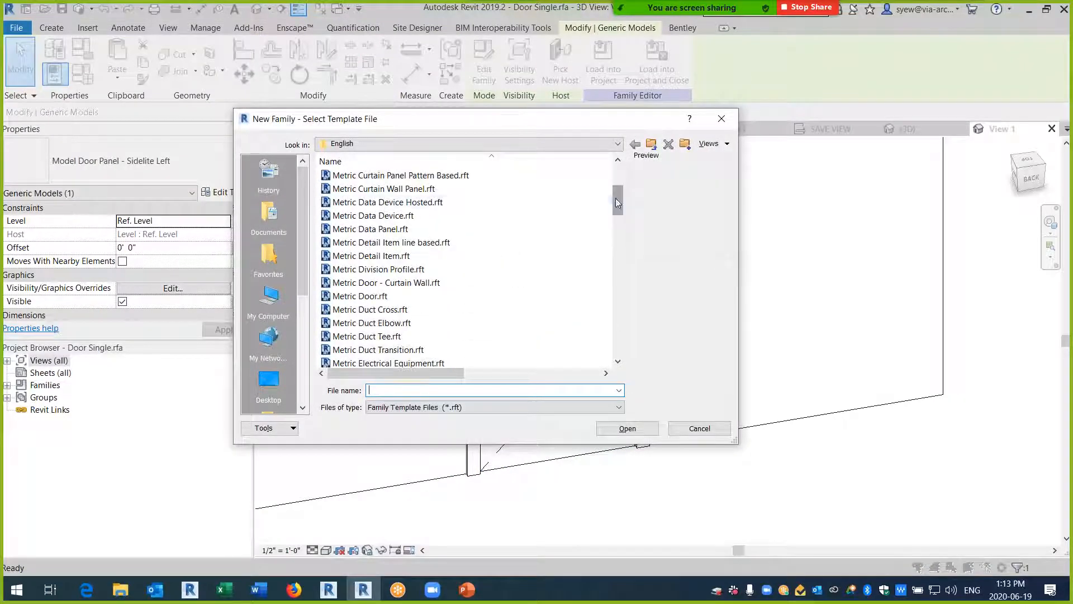
click(360, 295)
click(627, 428)
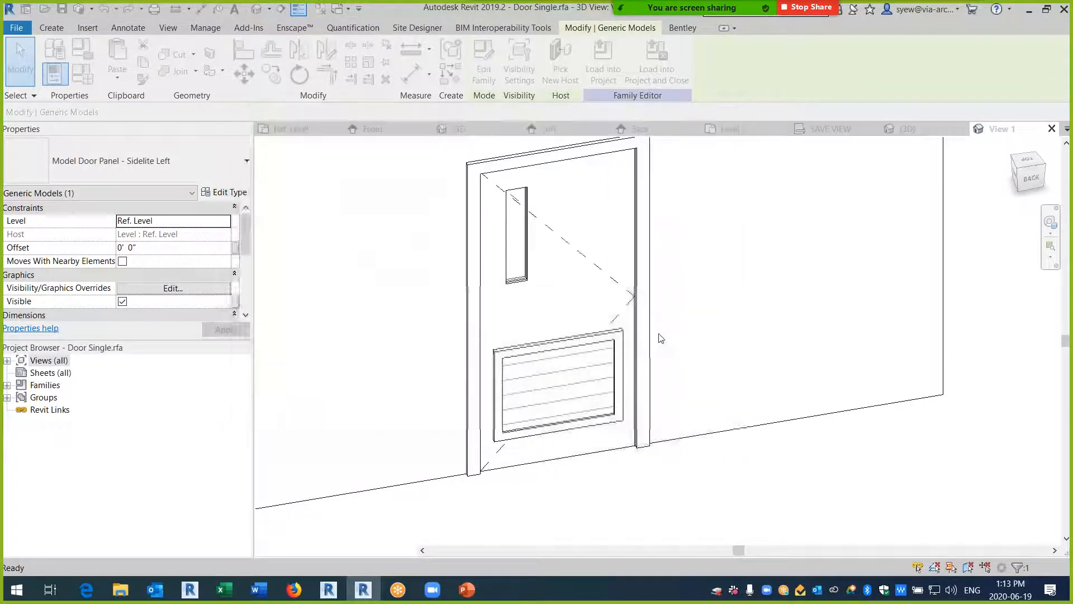
scroll(713, 360, up, 2)
middle_drag(668, 378, 589, 398)
scroll(448, 396, down, 1)
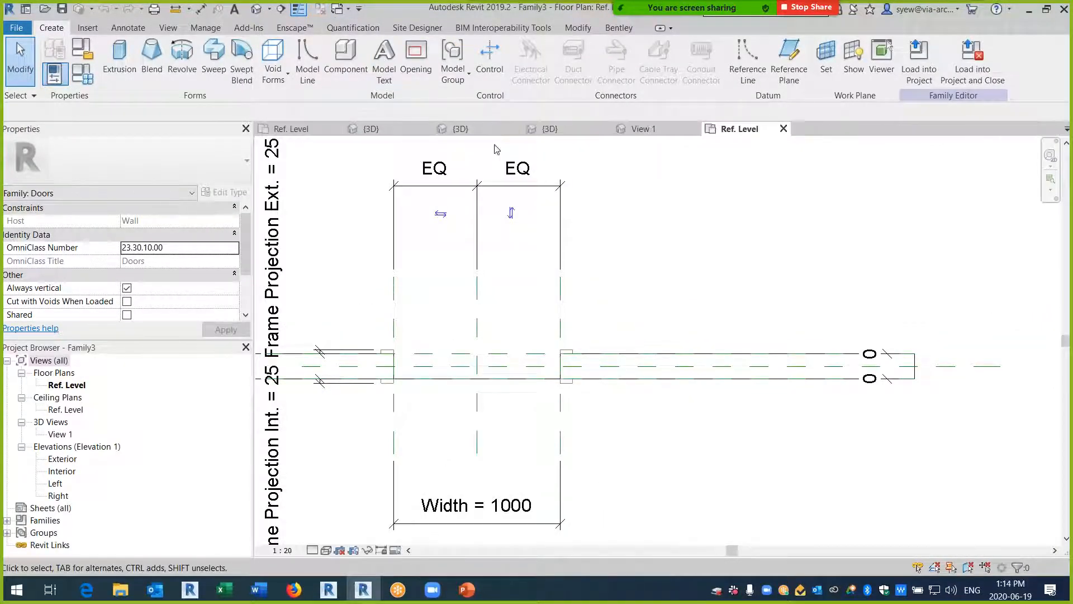
- Return to the Door Single.rfa 3D view and examine its door panel and the nested panel families among the Generic Models
click(643, 135)
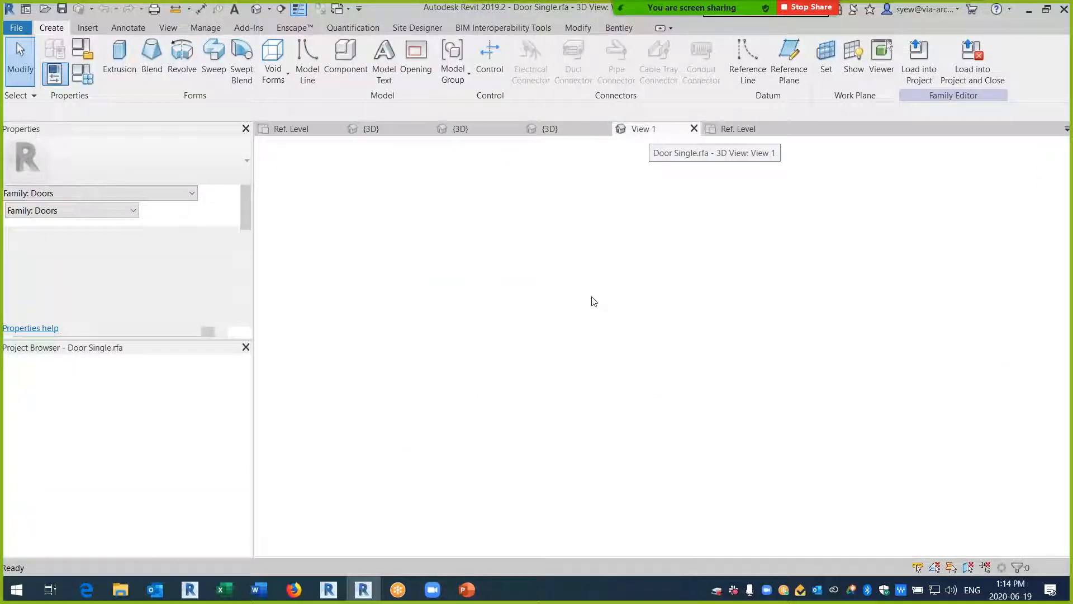
click(632, 206)
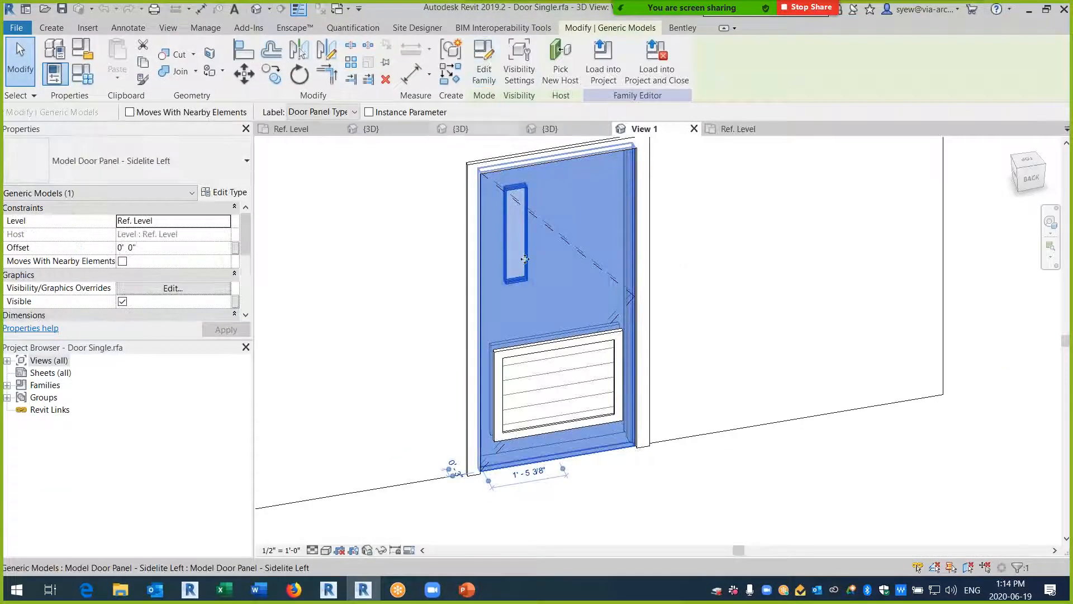
click(7, 397)
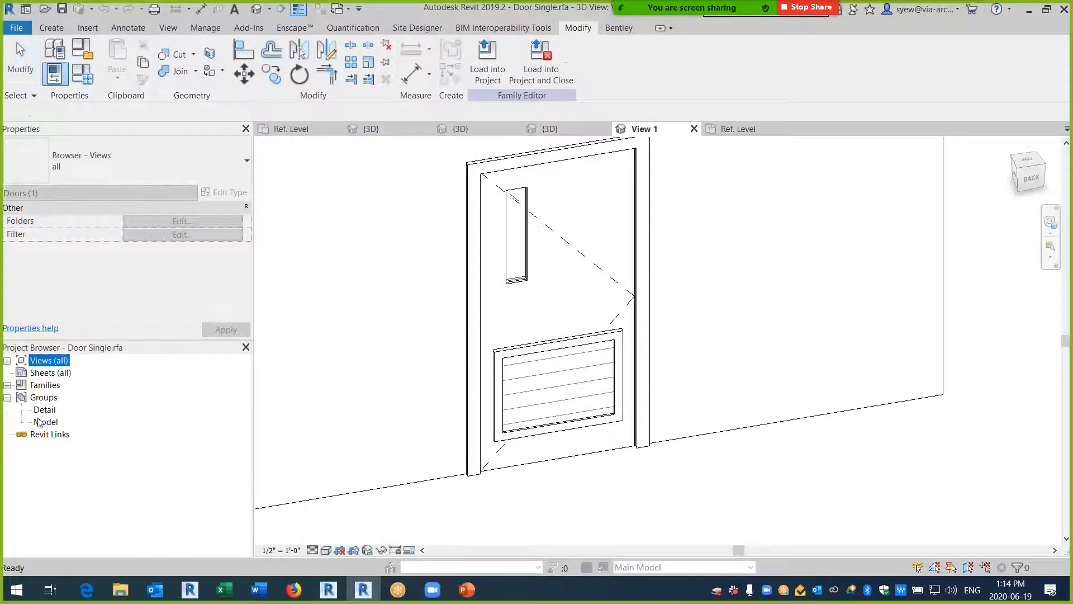
click(45, 422)
click(8, 386)
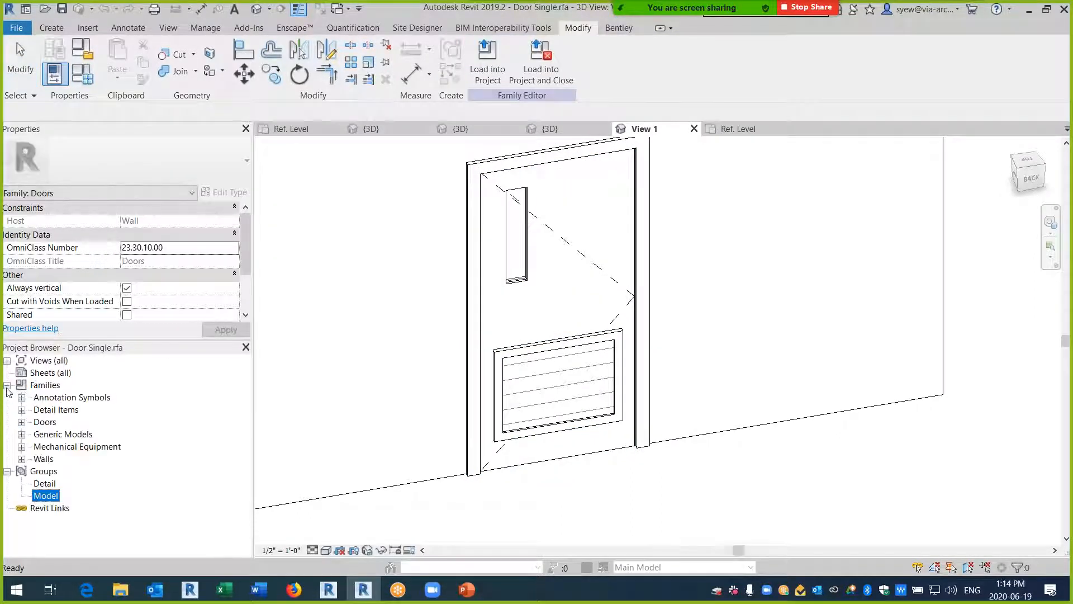
click(21, 434)
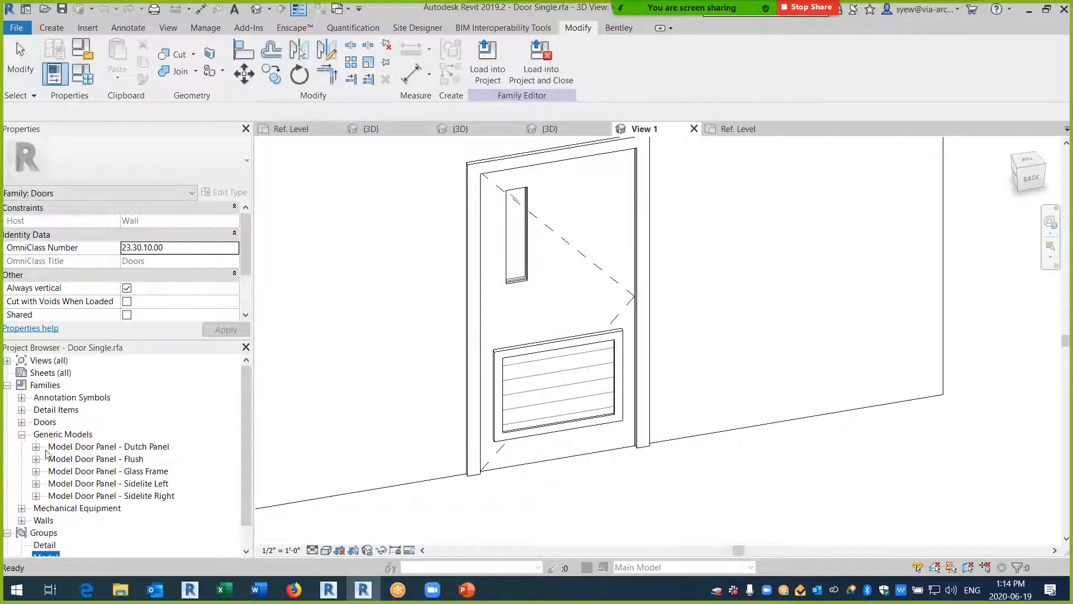
click(113, 448)
click(111, 460)
click(109, 472)
click(109, 485)
click(126, 474)
click(115, 459)
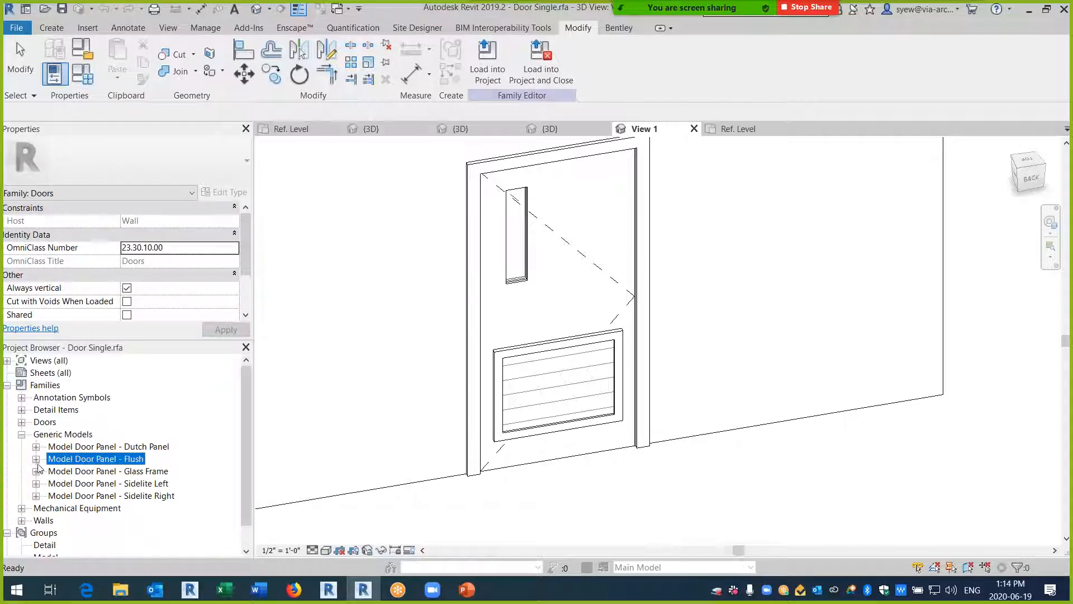
- Open the nested Model Door Panel - Flush family for editing and load it into Family3 only
click(36, 458)
click(106, 471)
right_click(100, 459)
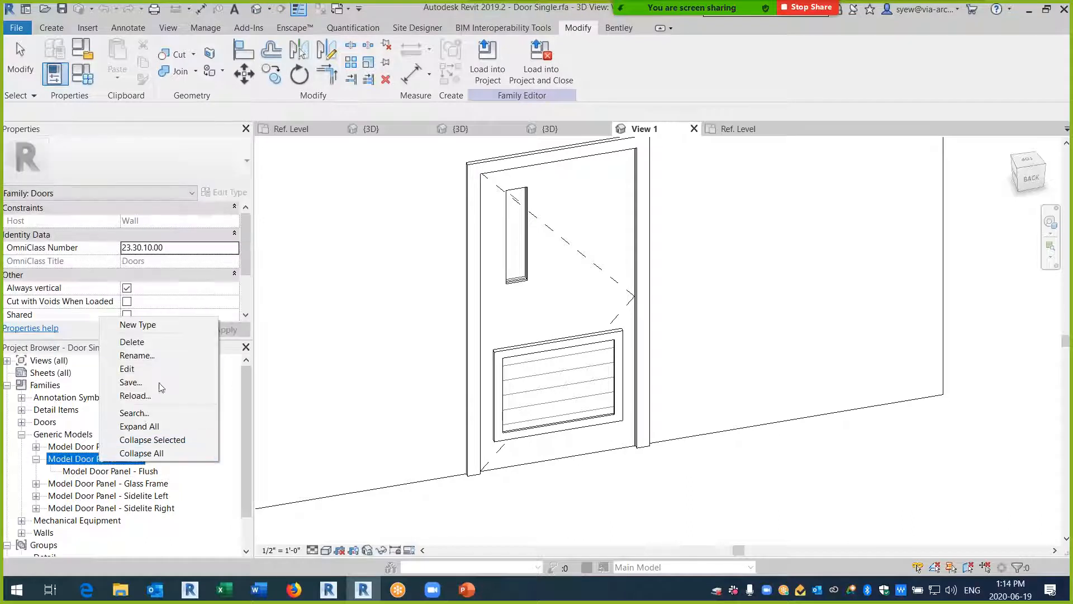
click(161, 369)
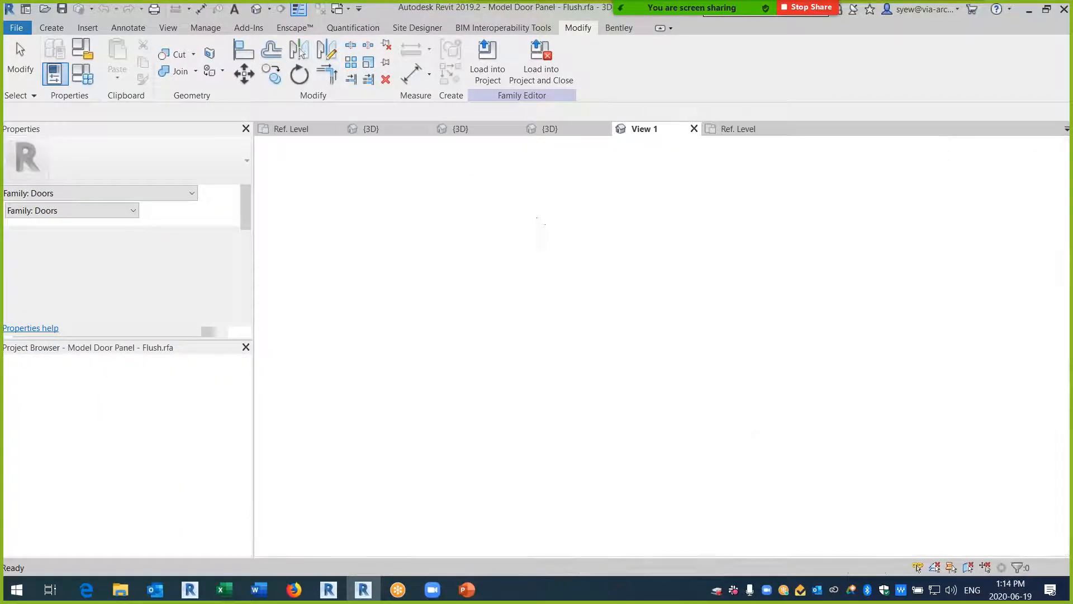
click(919, 62)
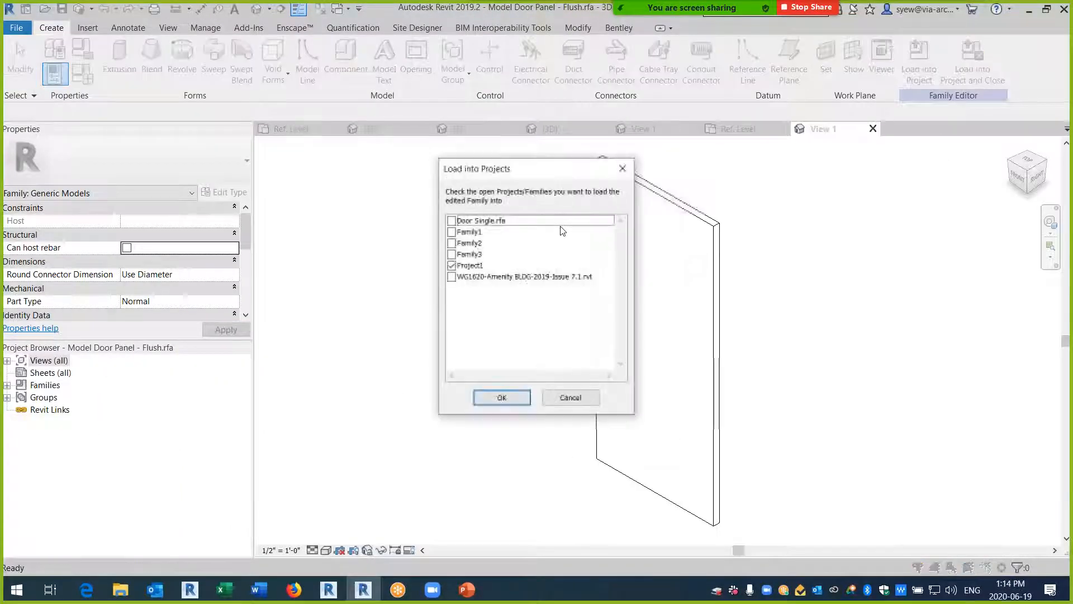
click(451, 266)
click(452, 254)
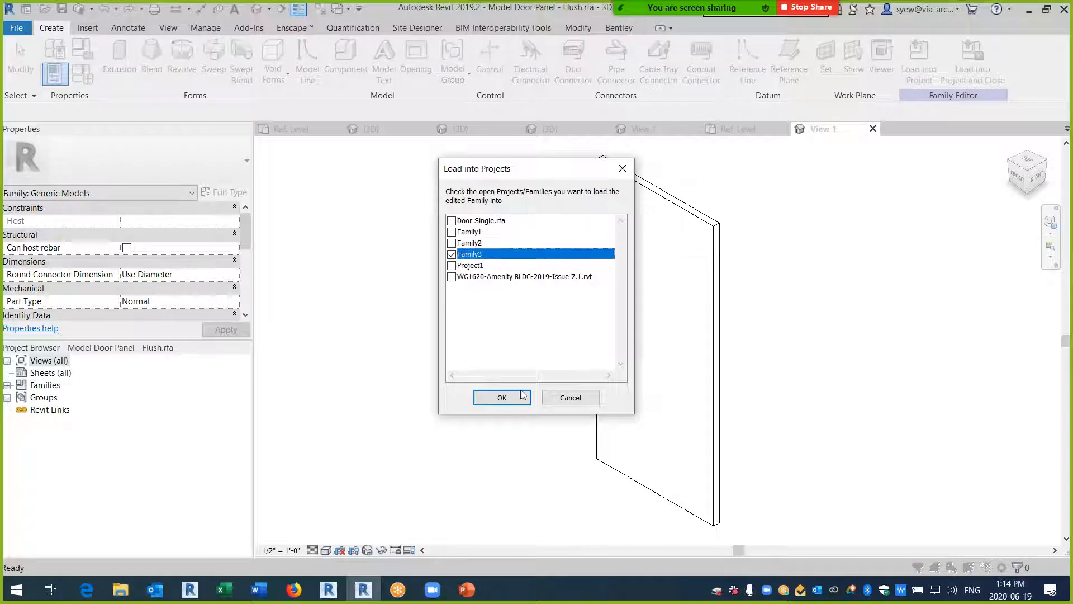
click(522, 397)
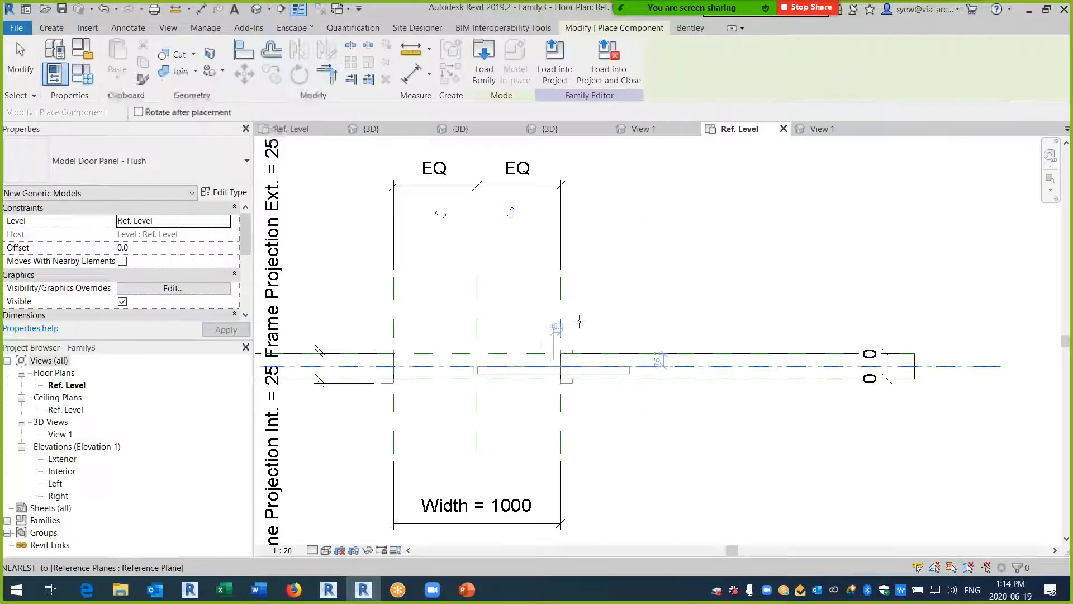
- Place one flush door panel above the wall in Family3's Ref. Level plan and close the panel family's 3D view
click(822, 129)
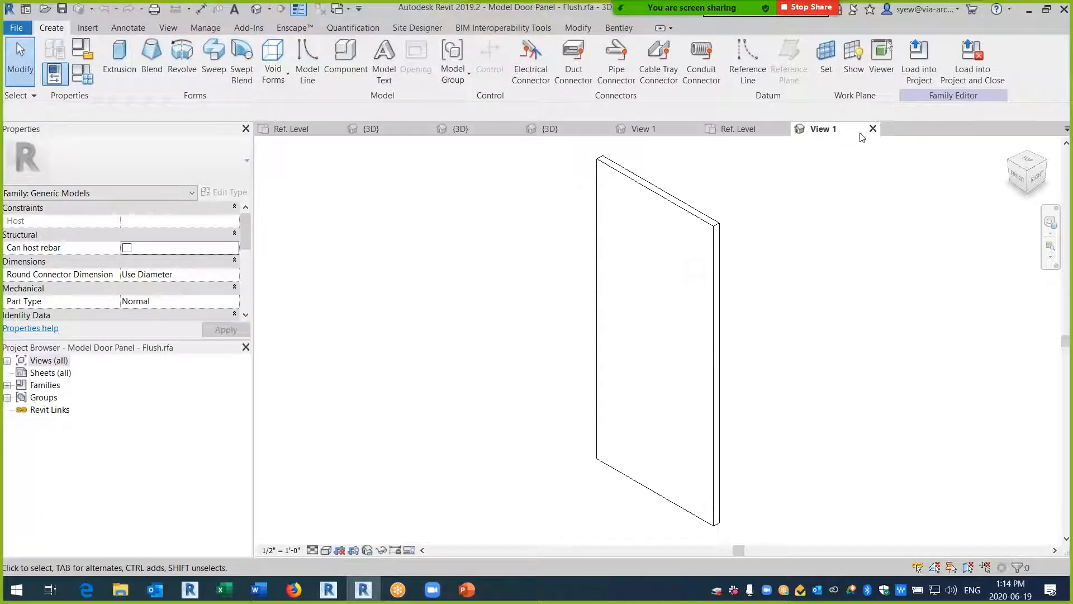
click(872, 129)
click(569, 304)
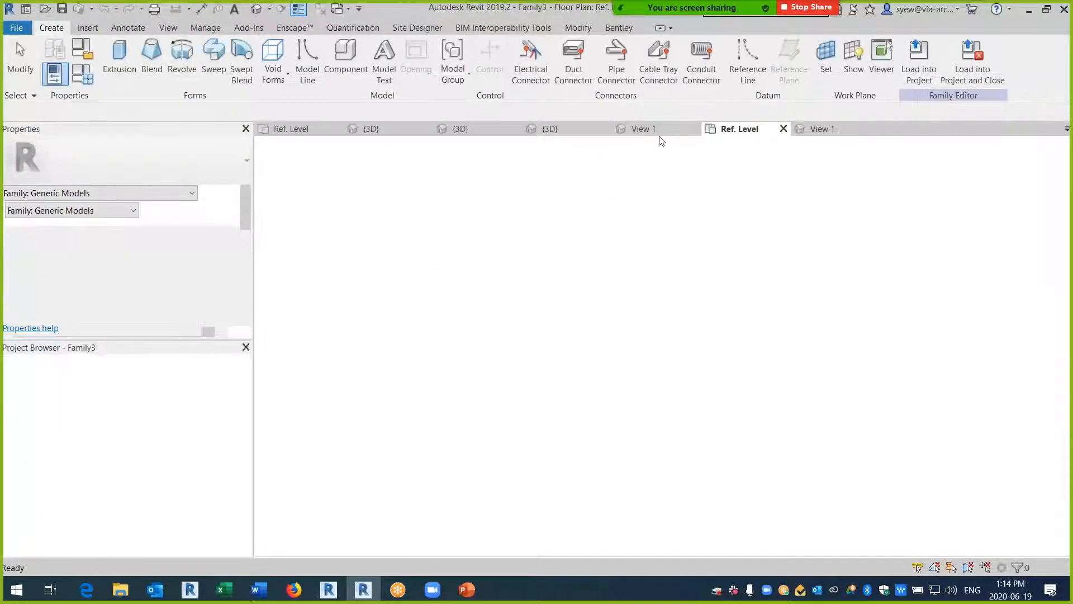
- Load the nested Model Door Panel - Glass Frame from Door Single.rfa into Family3 and place it about 340 mm above the wall's centre plane
click(648, 129)
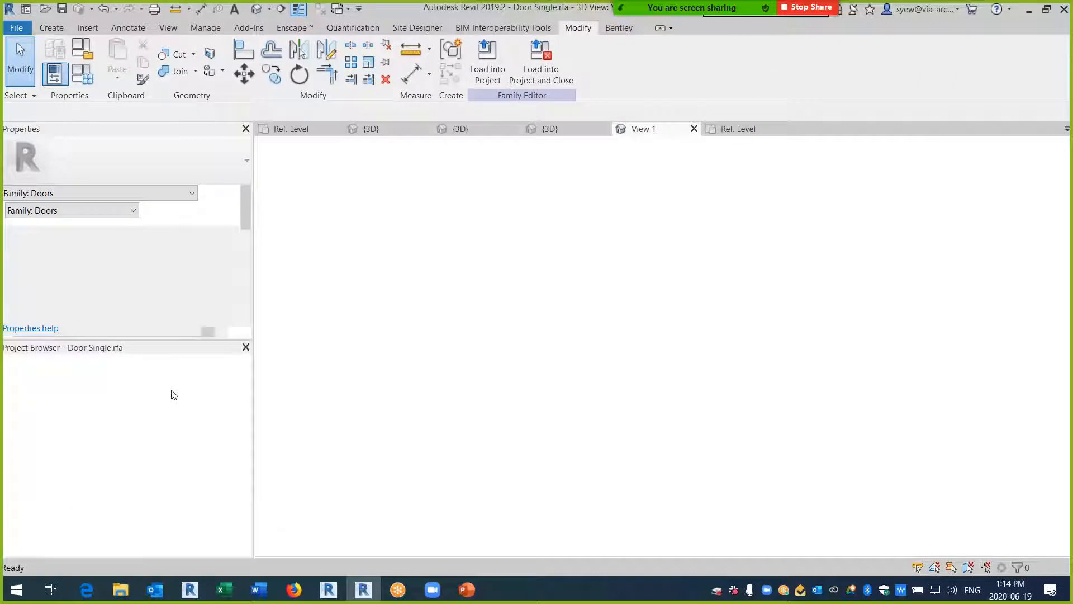
click(130, 472)
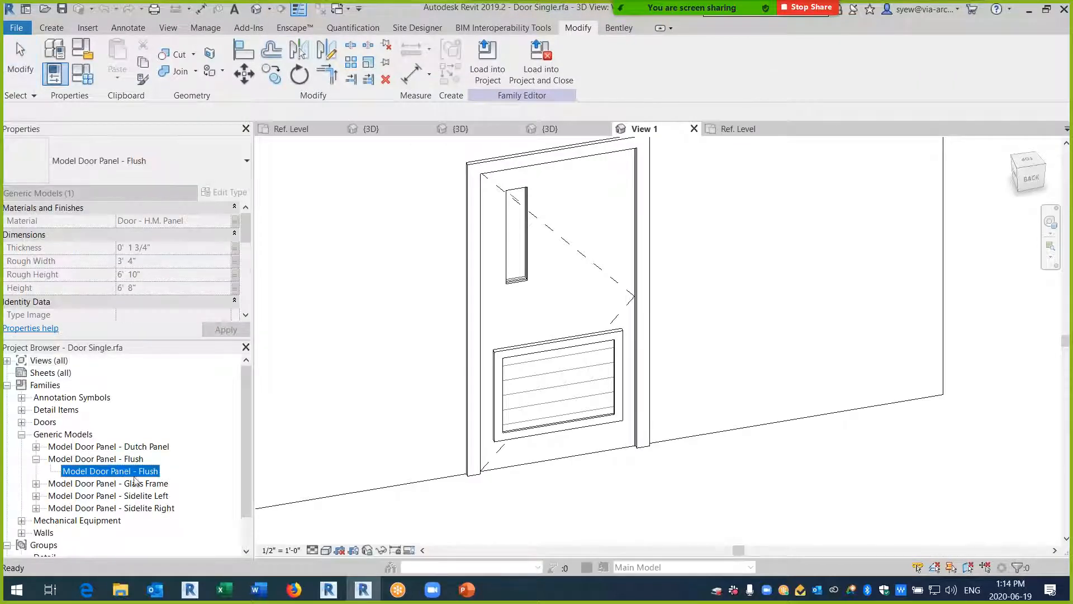
click(133, 484)
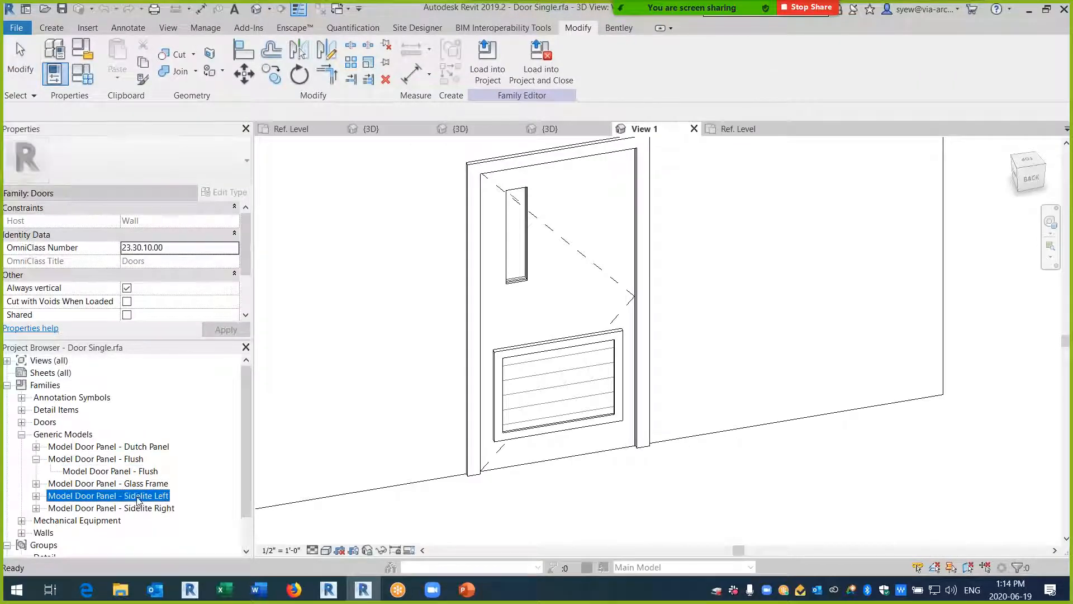
click(37, 484)
right_click(90, 485)
click(126, 390)
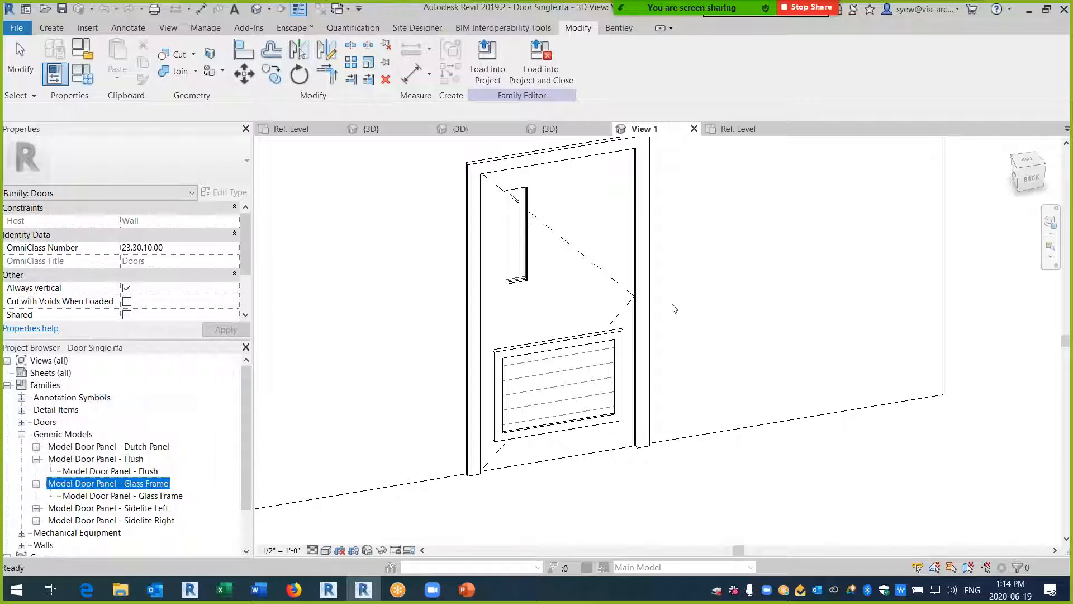
shift+middle_drag(823, 367, 761, 112)
click(919, 59)
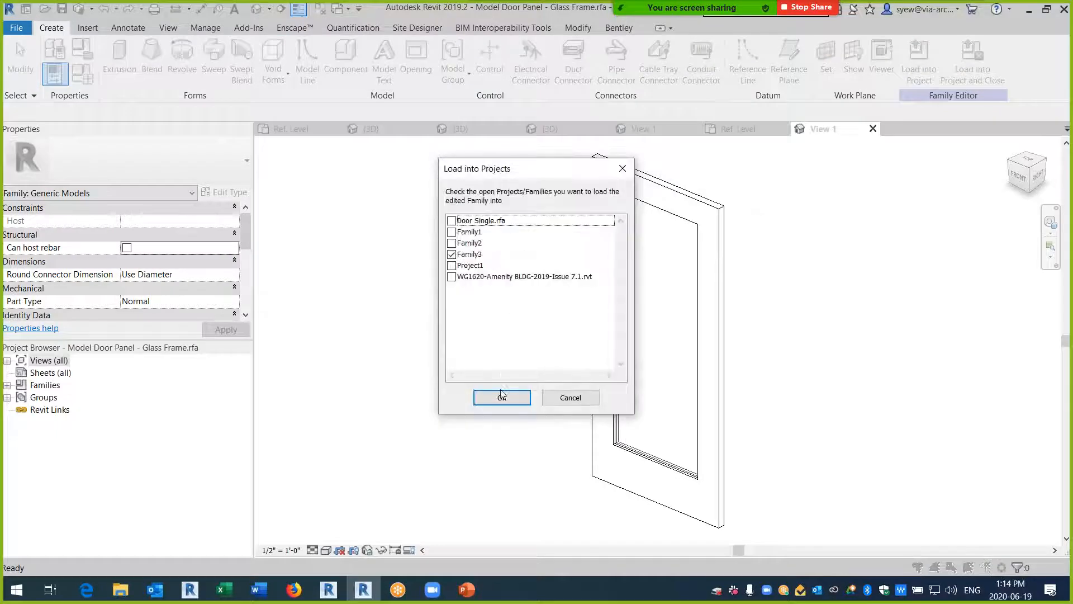
click(502, 396)
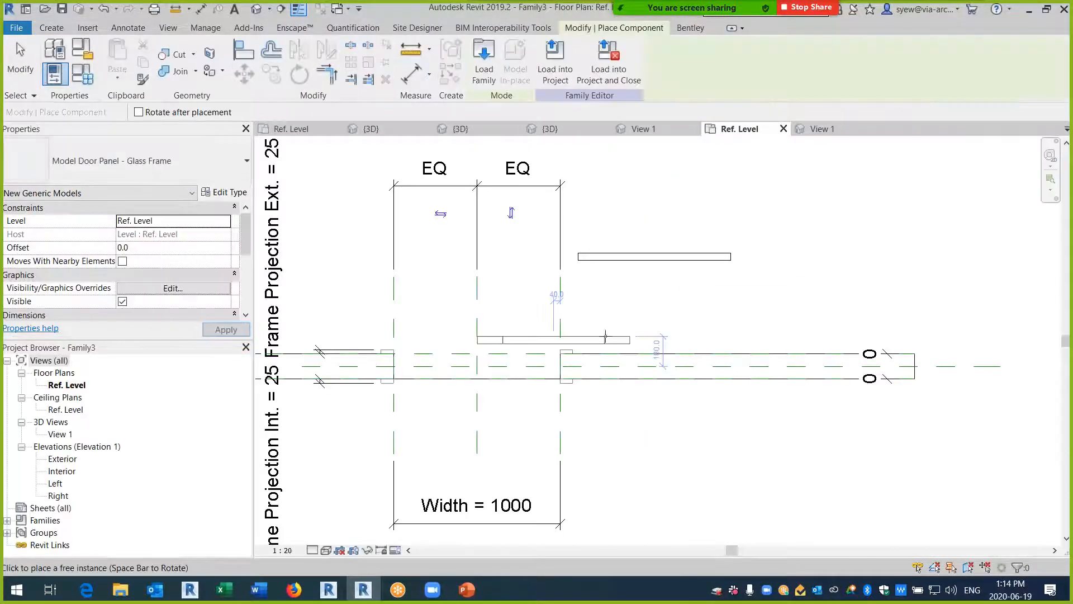
click(661, 313)
key(Escape)
- Select the placed flush and glass frame panels together in plan, and open Family3's Interior elevation
click(672, 315)
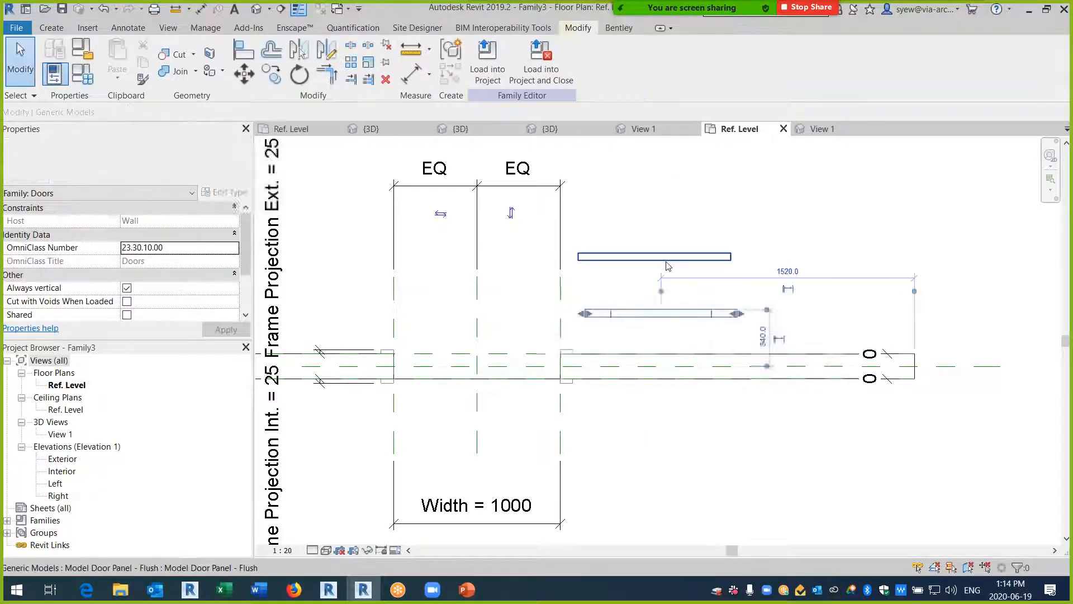
ctrl+click(673, 259)
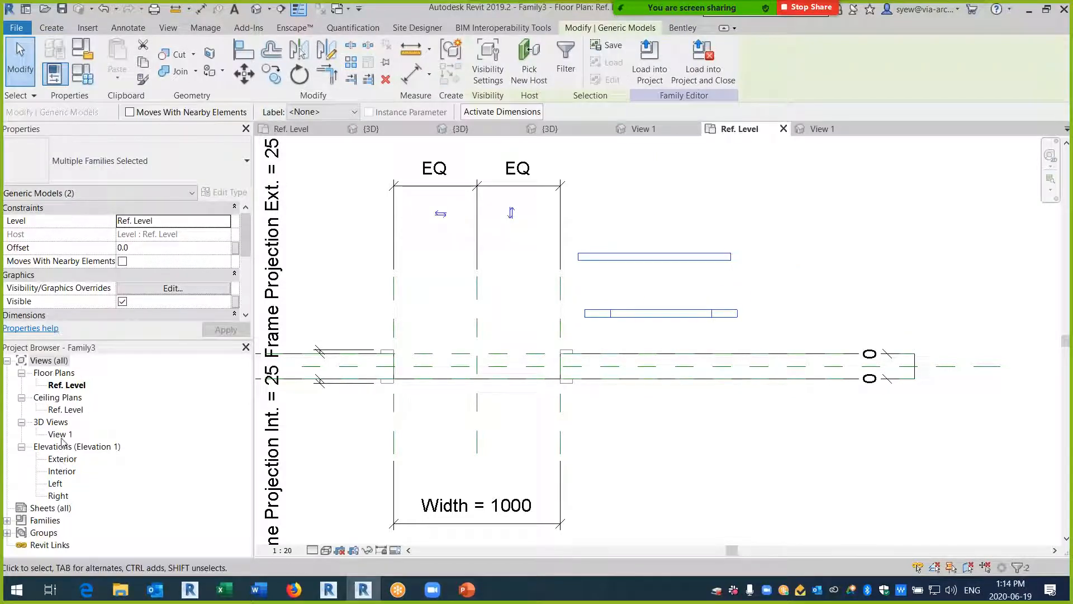
scroll(427, 378, up, 3)
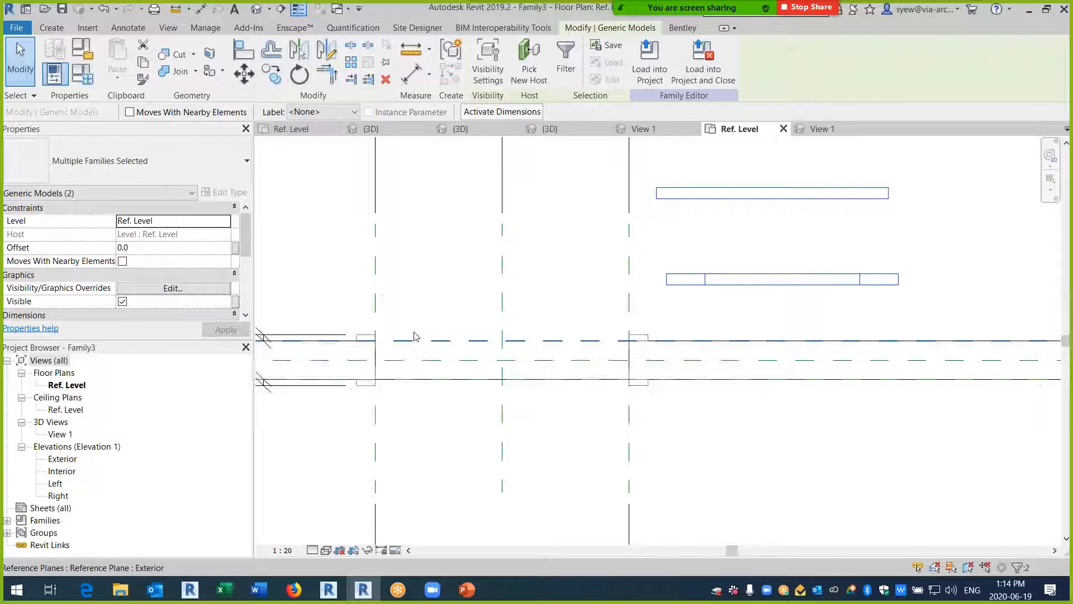
double_click(62, 471)
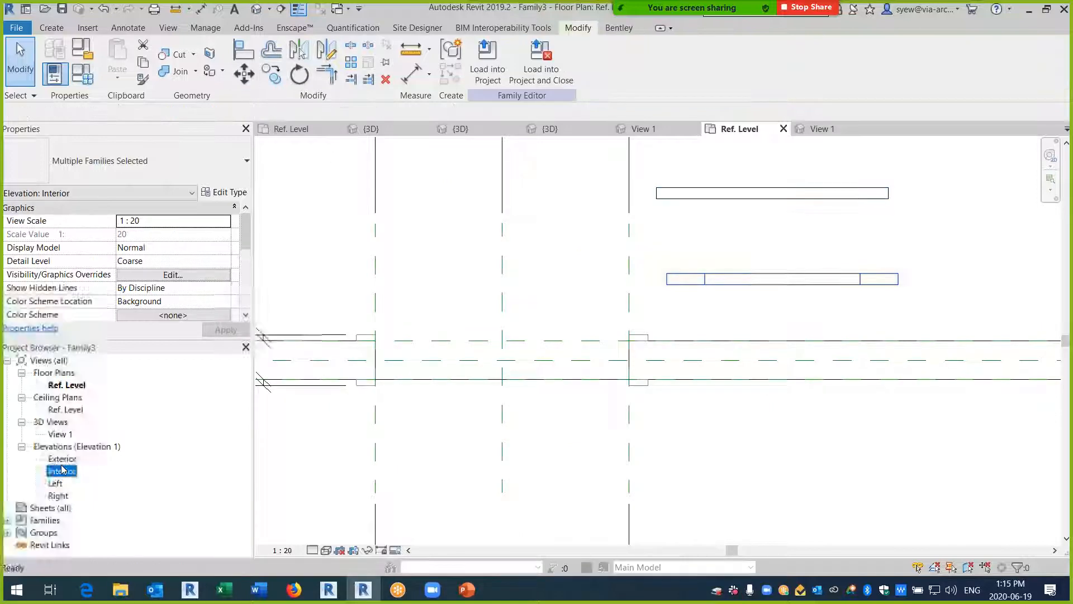
- Return to Family3's Ref. Level plan and open the placed flush door panel's family for editing
scroll(626, 486, up, 5)
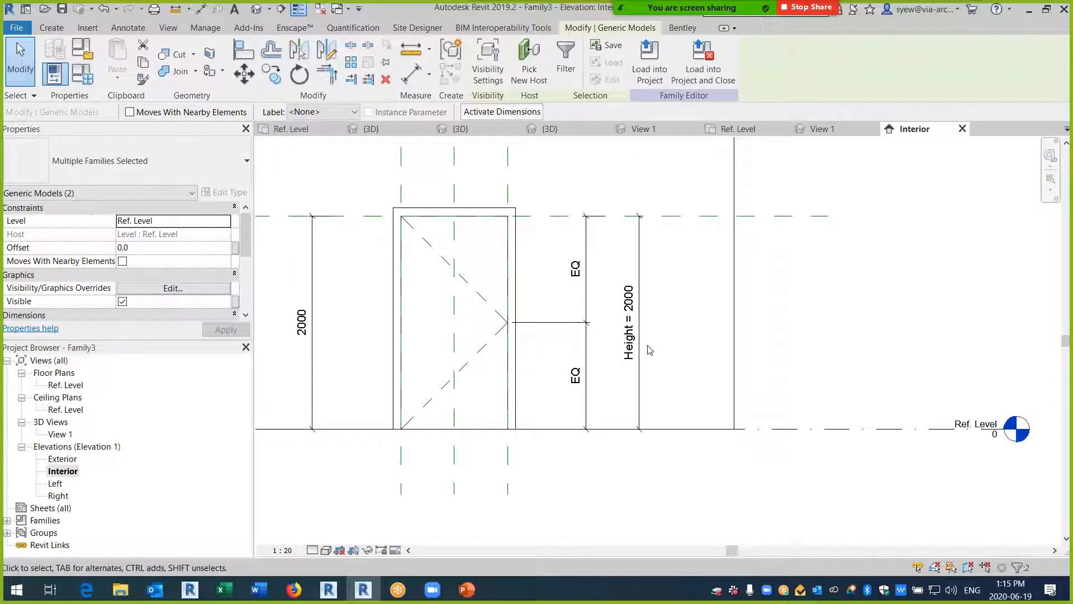
double_click(65, 385)
click(643, 248)
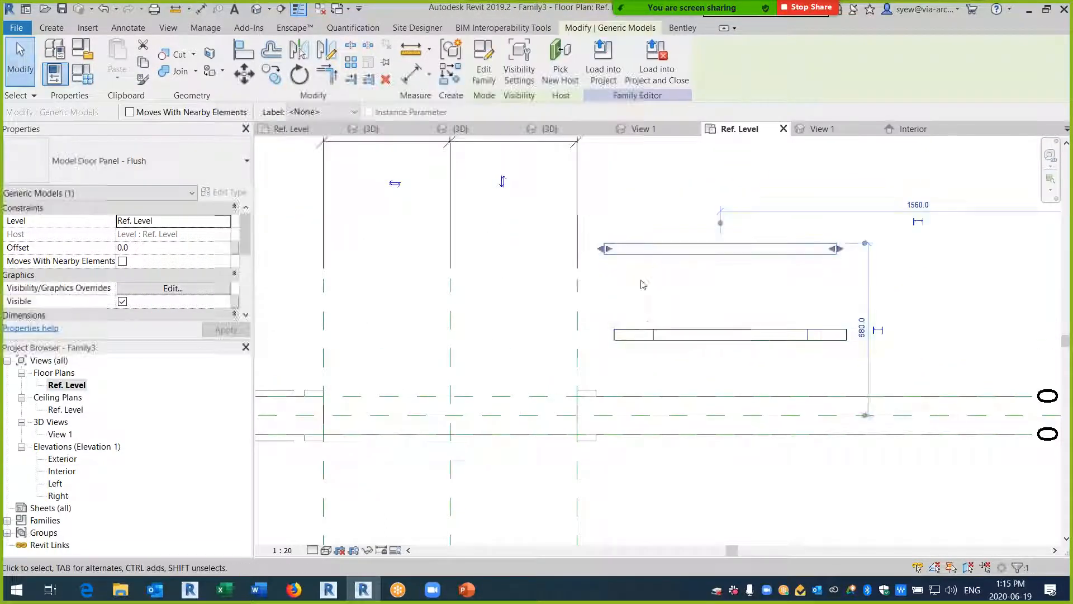
click(483, 61)
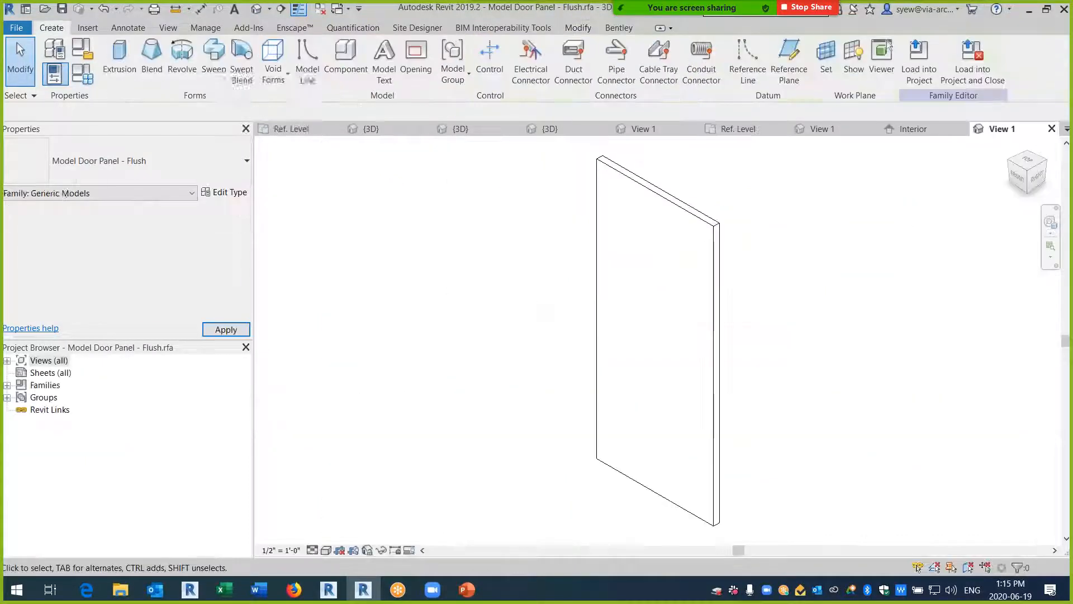
- Open the flush panel family's Front elevation and select its Height dimension
double_click(49, 361)
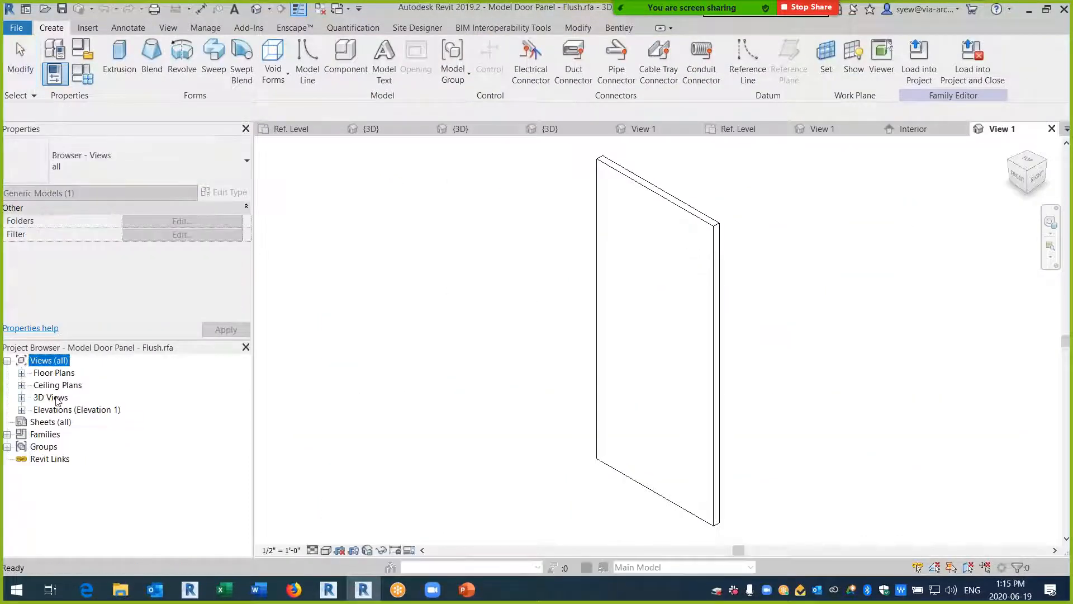
double_click(53, 372)
double_click(63, 422)
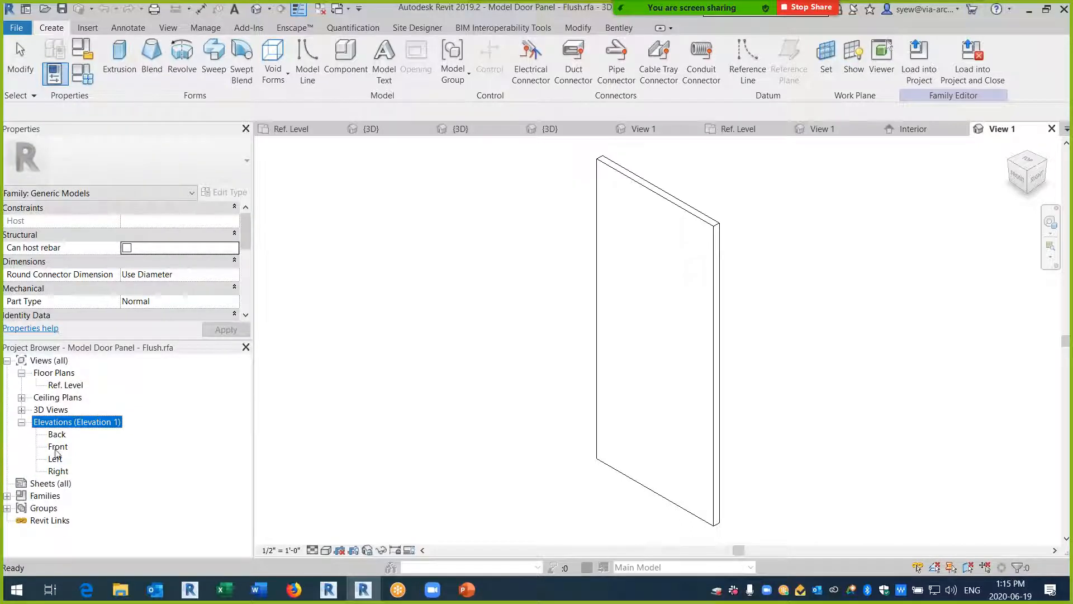
double_click(57, 447)
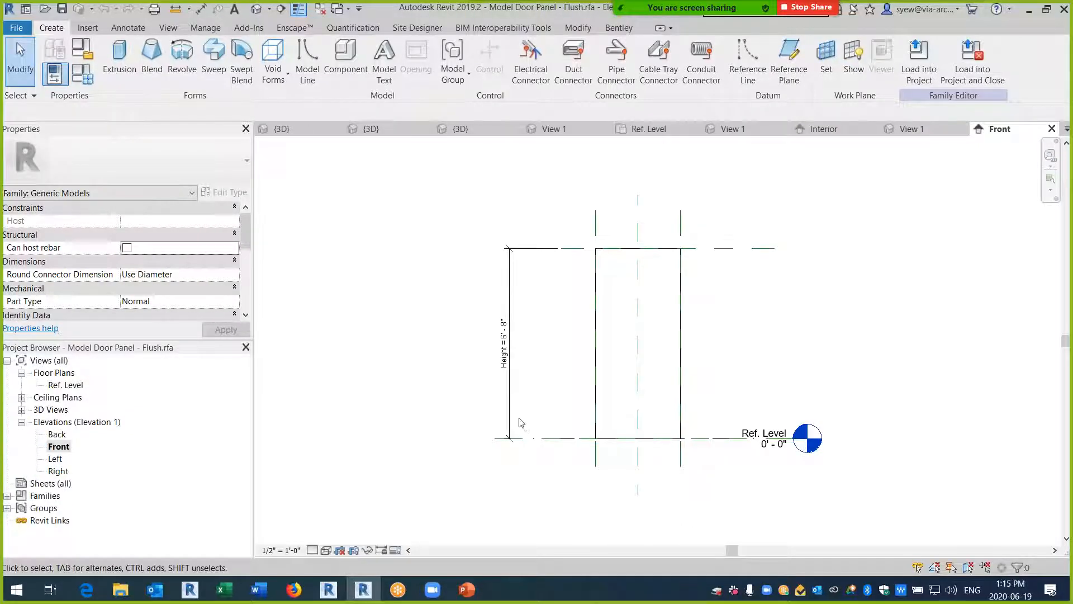
click(510, 423)
- Check whether the flush panel's Width dimension in plan and Height dimension in Front elevation are instance or type parameters
click(66, 385)
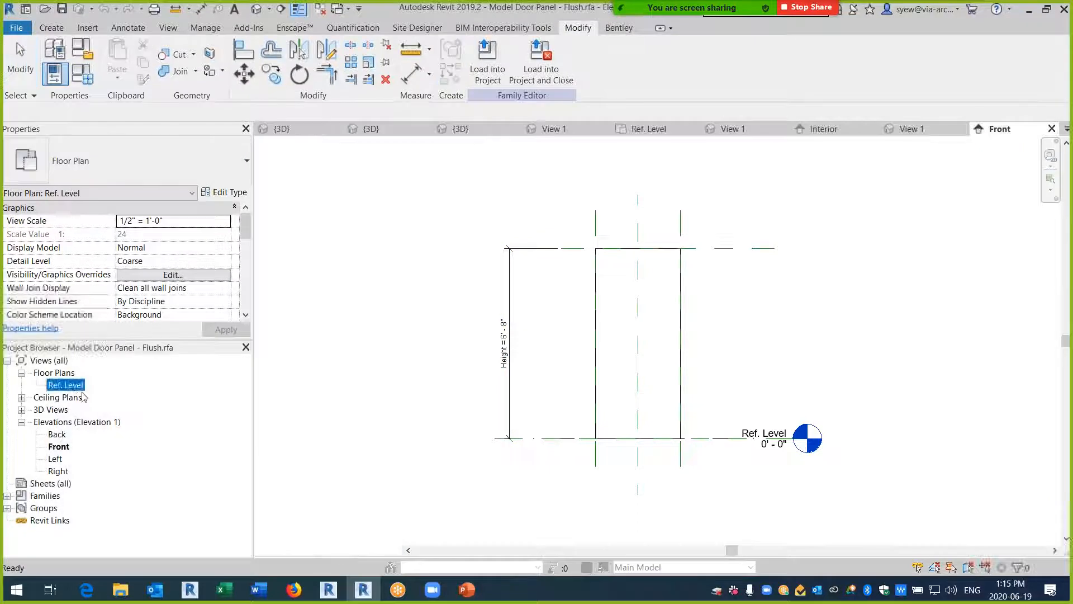
double_click(65, 385)
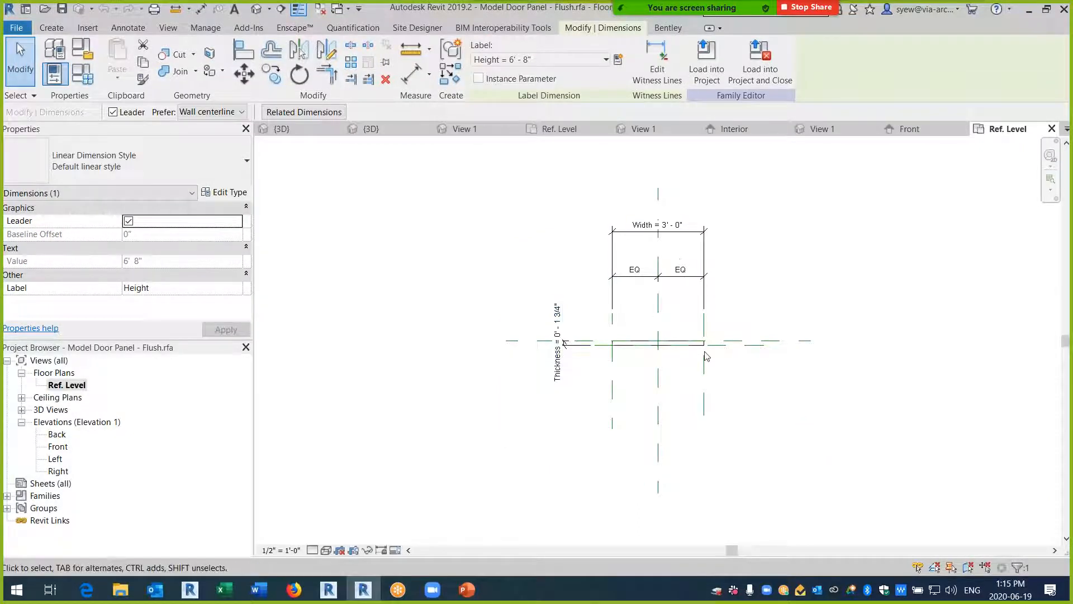
scroll(729, 258, up, 1)
click(697, 258)
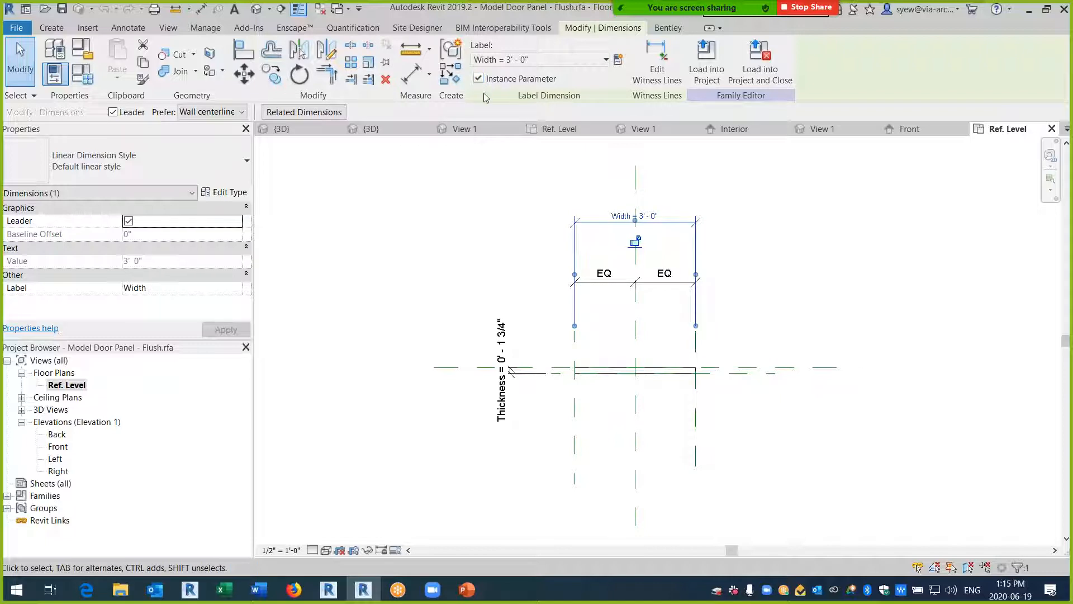
double_click(58, 446)
click(509, 347)
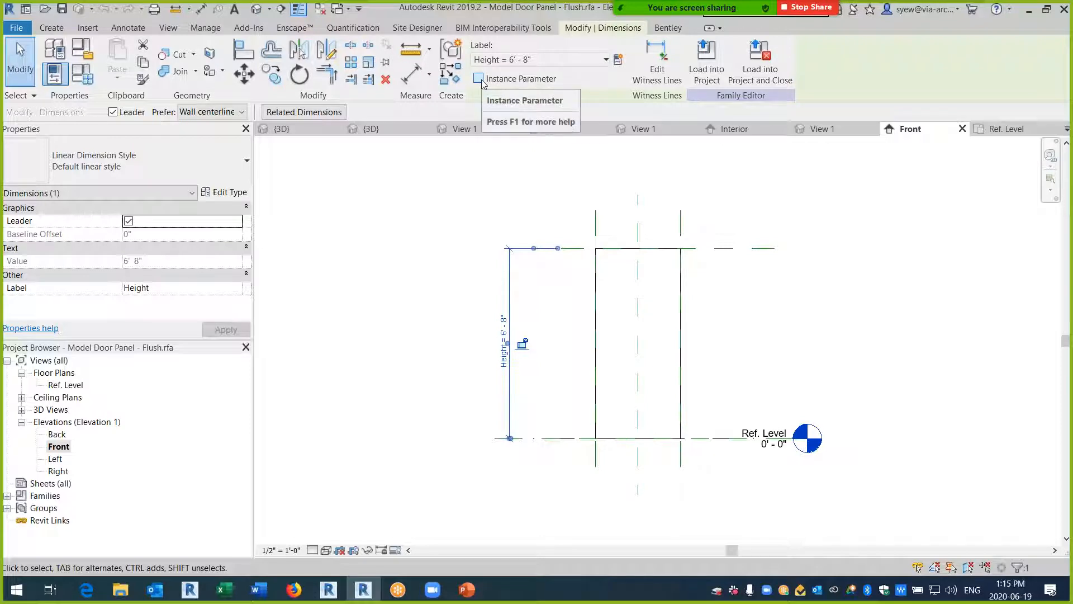
- Close all views of the flush panel family without saving it
click(961, 129)
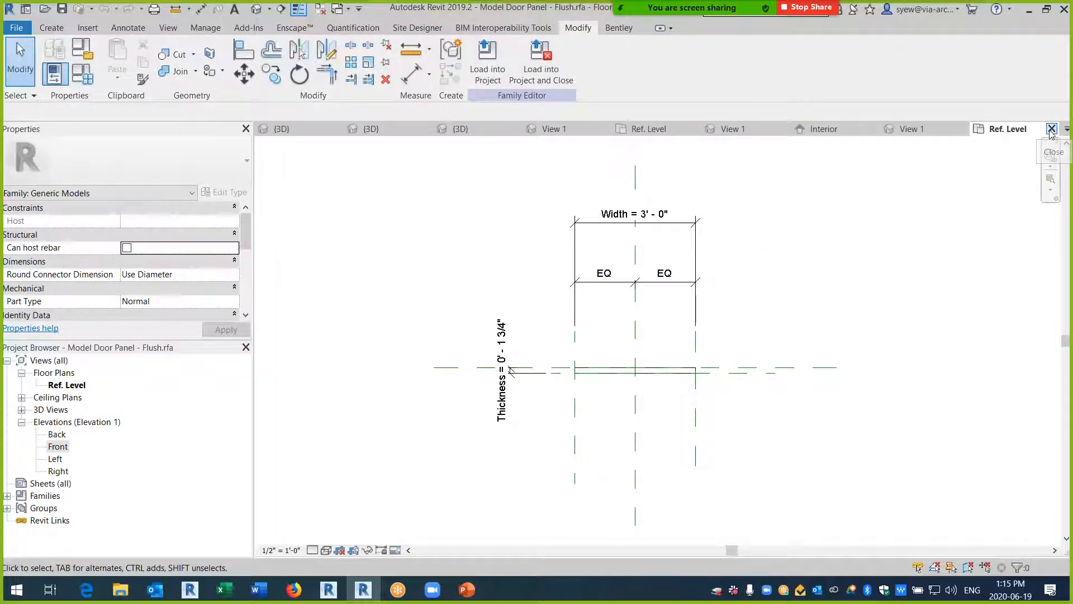
click(1051, 129)
click(1050, 130)
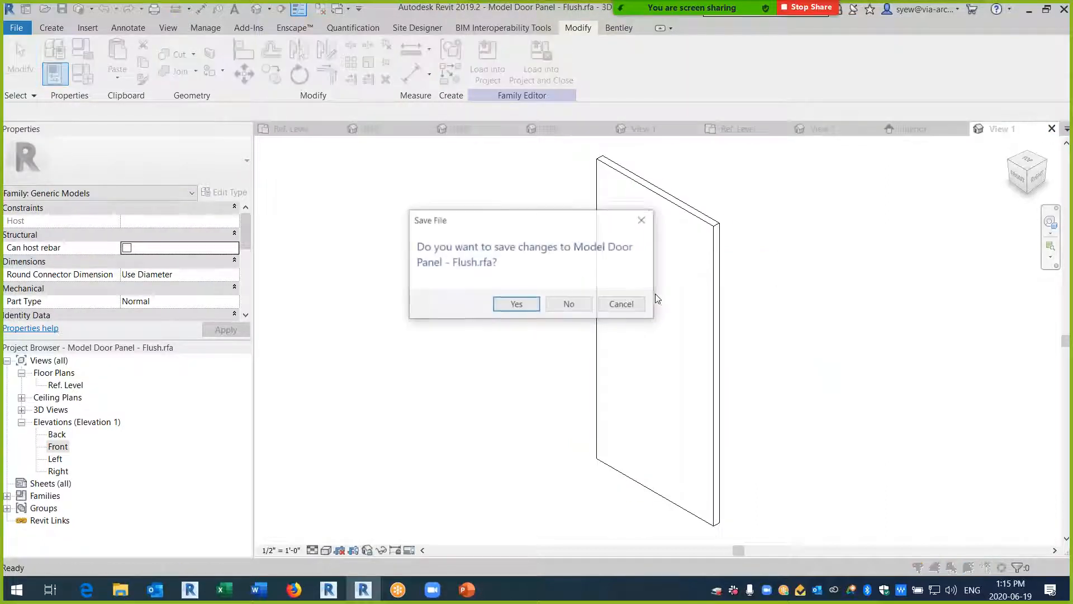
click(570, 305)
- Associate the placed flush panel's Width with Family3's Width parameter
click(665, 254)
scroll(249, 235, down, 2)
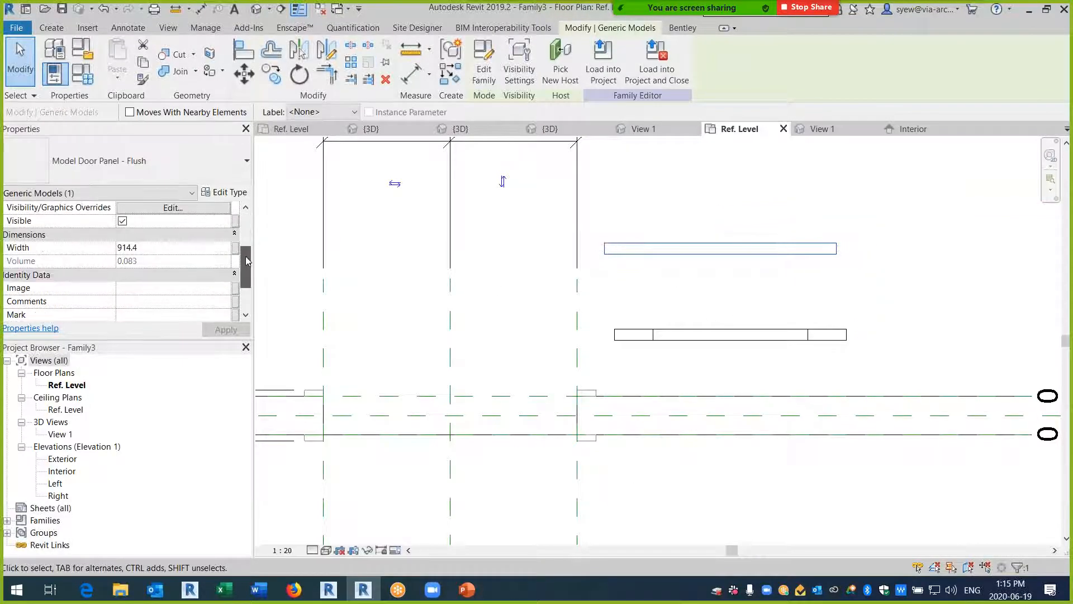
click(235, 248)
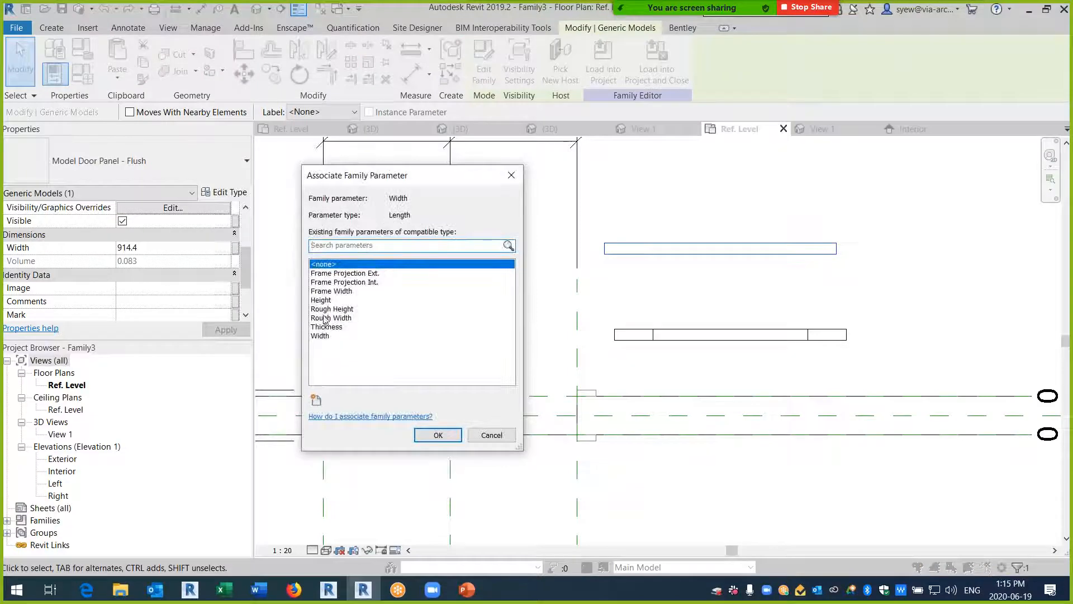
click(323, 336)
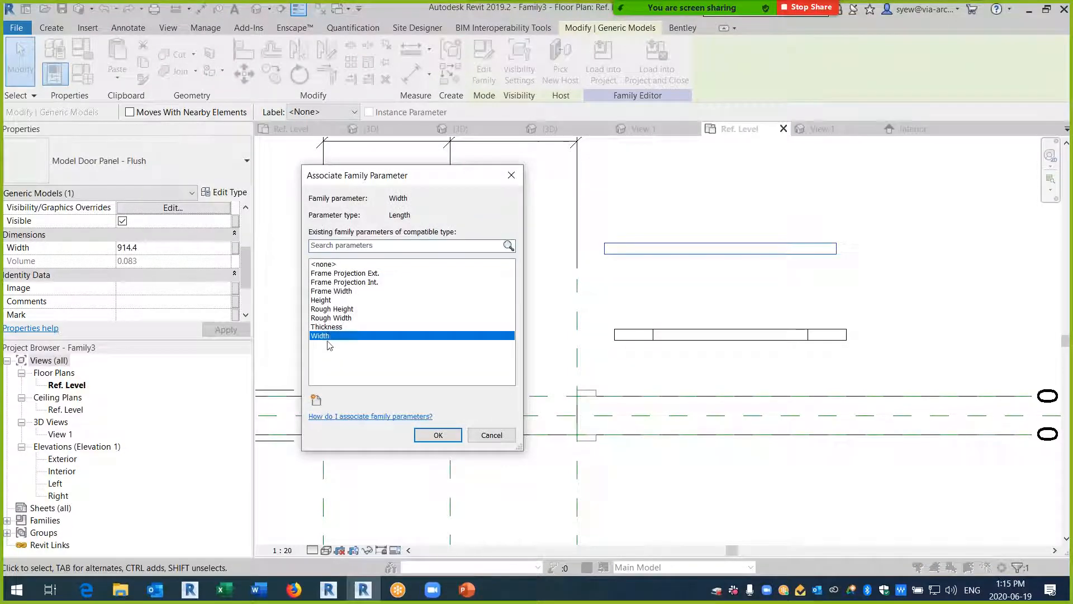
click(438, 436)
- Associate the flush panel's Height type parameter with Family3's Height parameter
click(239, 193)
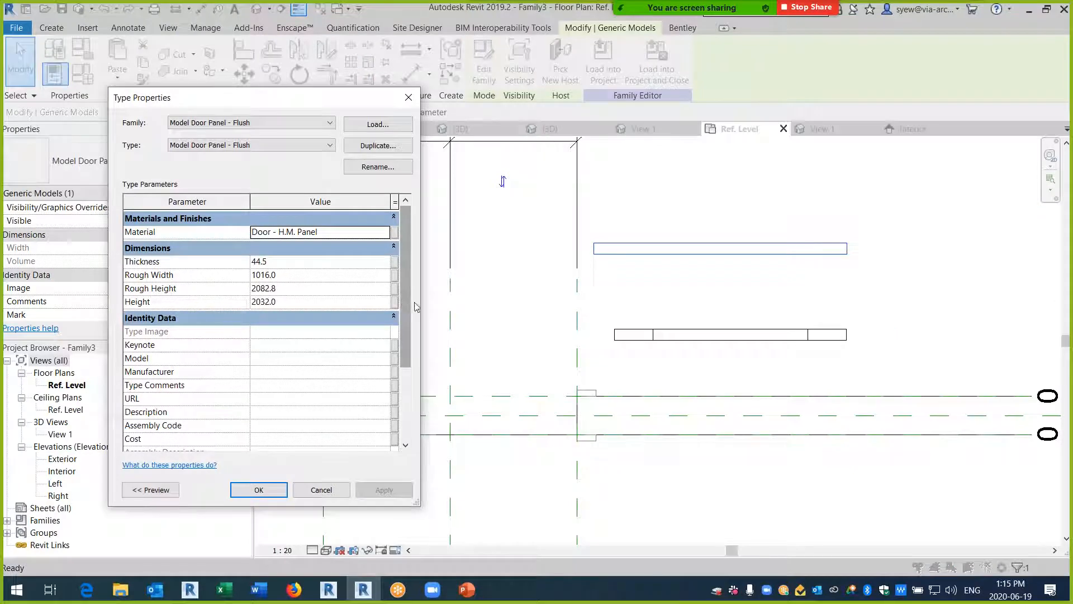
click(396, 307)
click(335, 300)
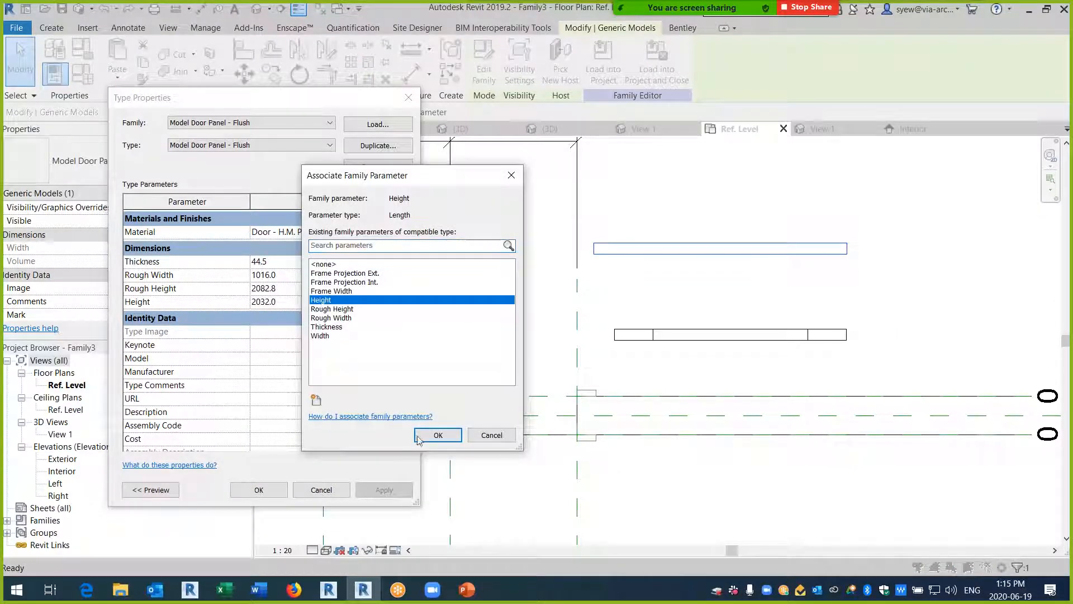
click(438, 435)
click(258, 490)
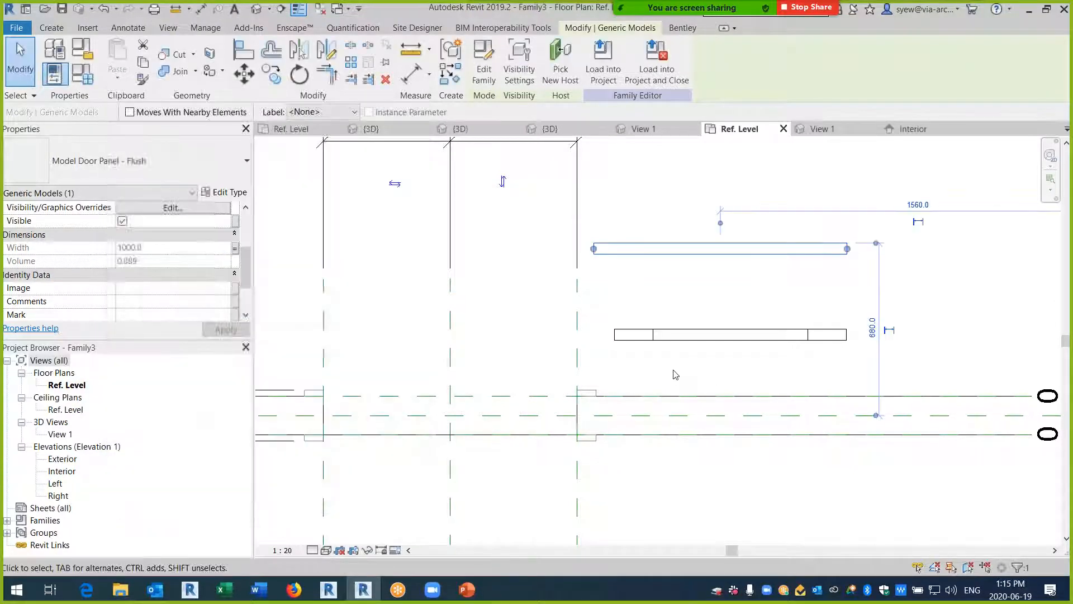
- Associate the flush panel's Thickness type parameter with Family3's Thickness parameter
click(236, 193)
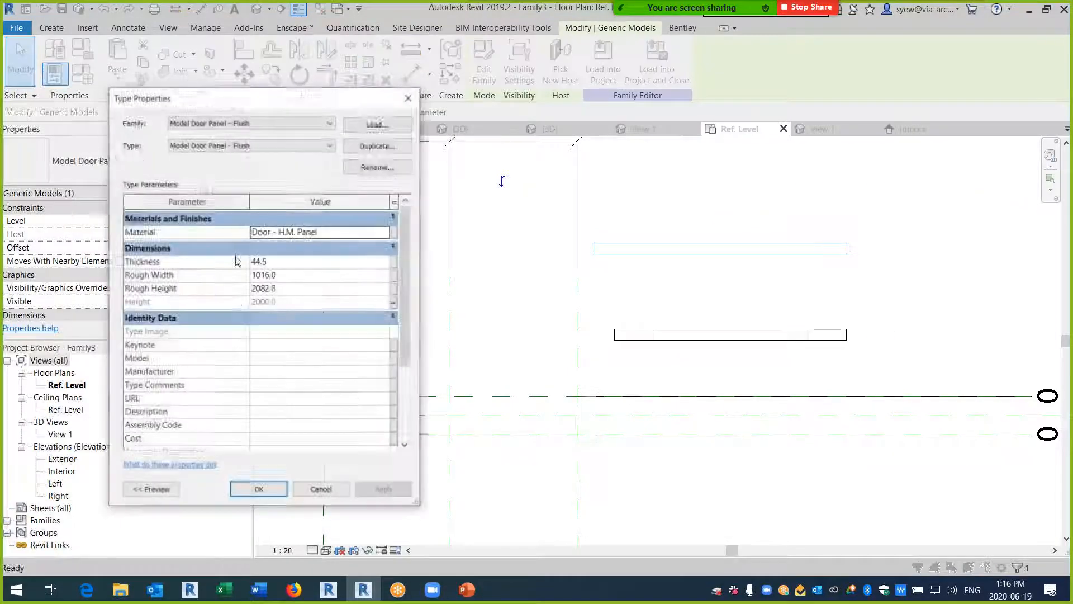
click(394, 261)
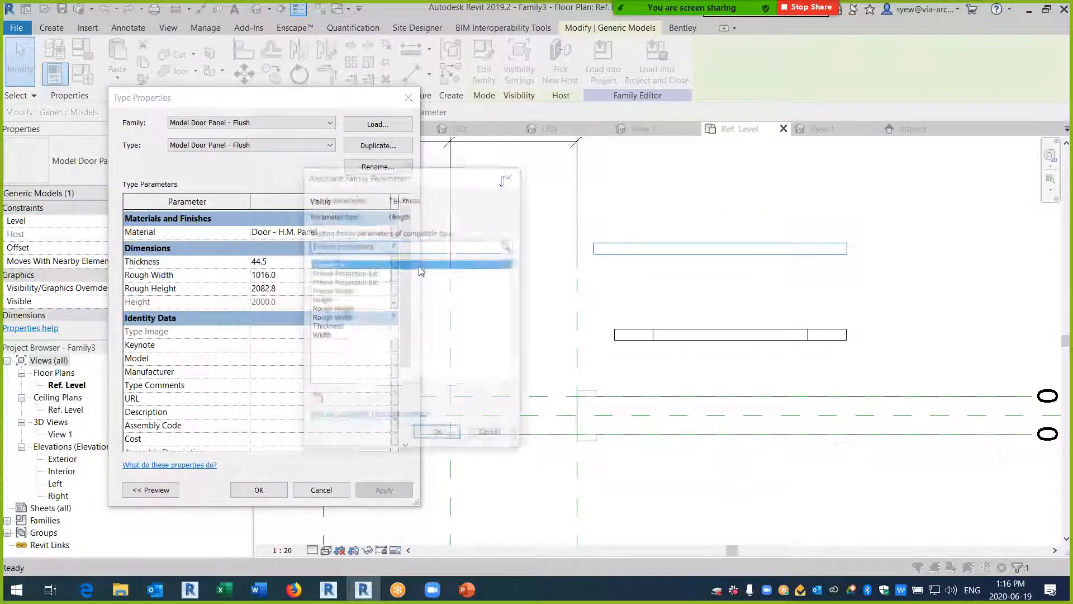
click(334, 326)
click(457, 436)
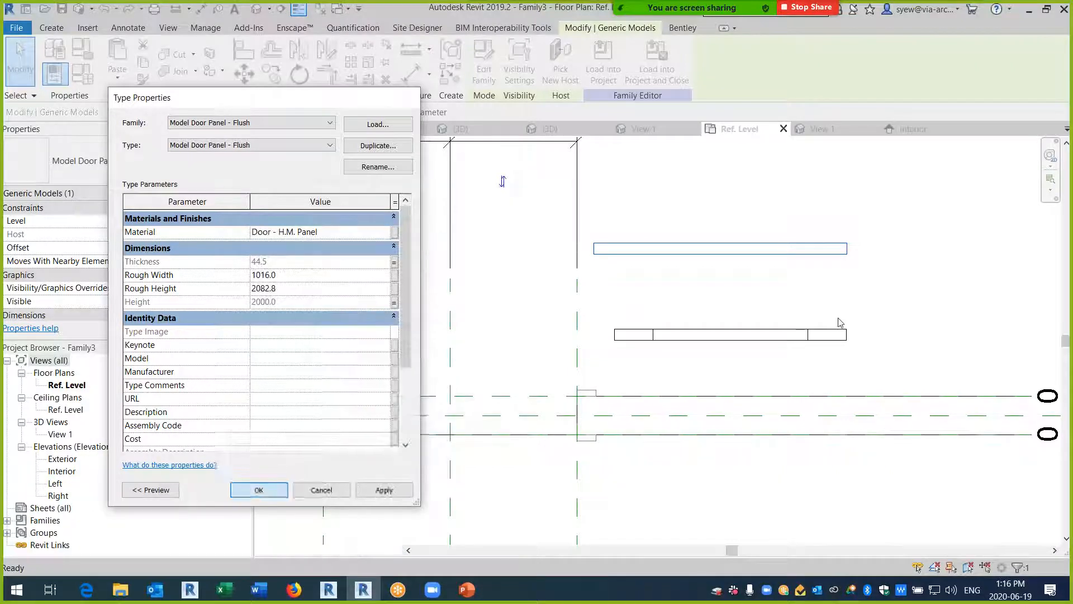
click(264, 490)
- Associate the placed glass frame panel's Width with Family3's Width parameter
click(653, 340)
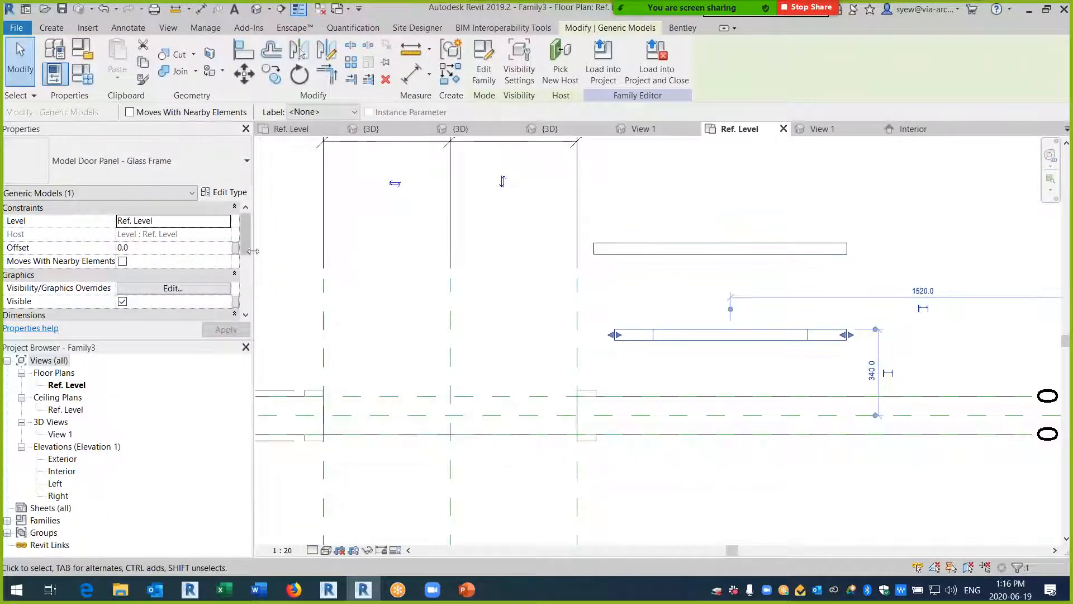
drag(246, 235, 245, 265)
click(236, 261)
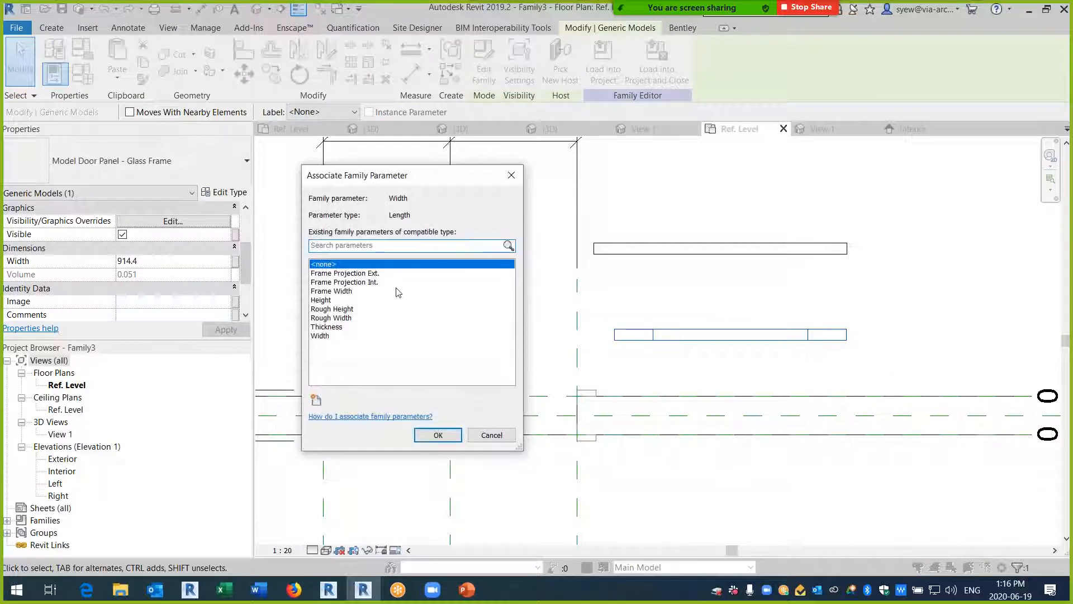
click(321, 336)
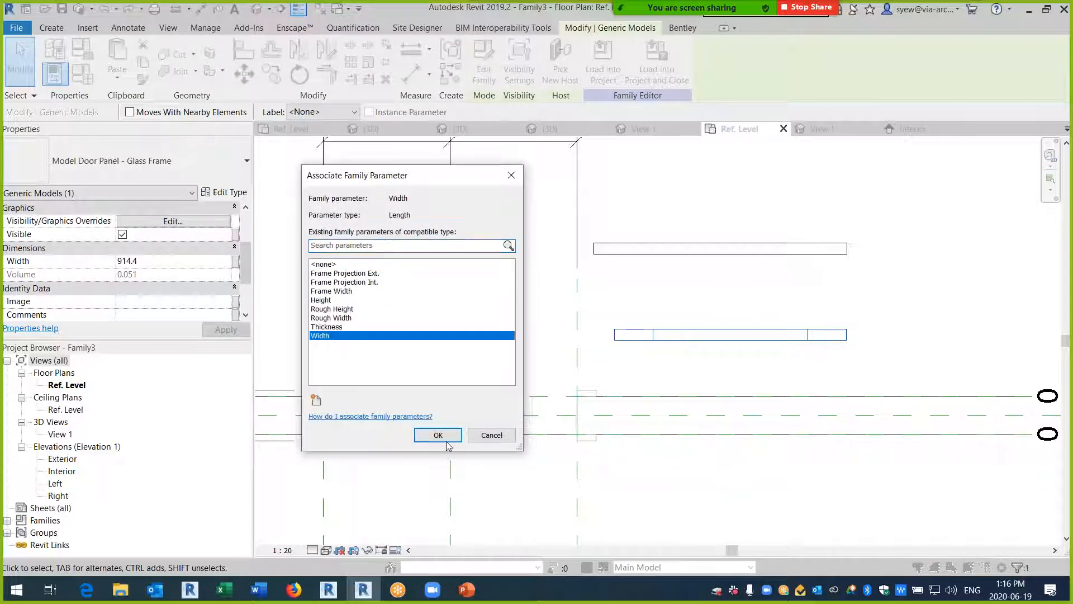
click(437, 435)
- Associate the glass frame panel's Thickness and Height type parameters with Family3's Thickness and Height parameters
click(225, 192)
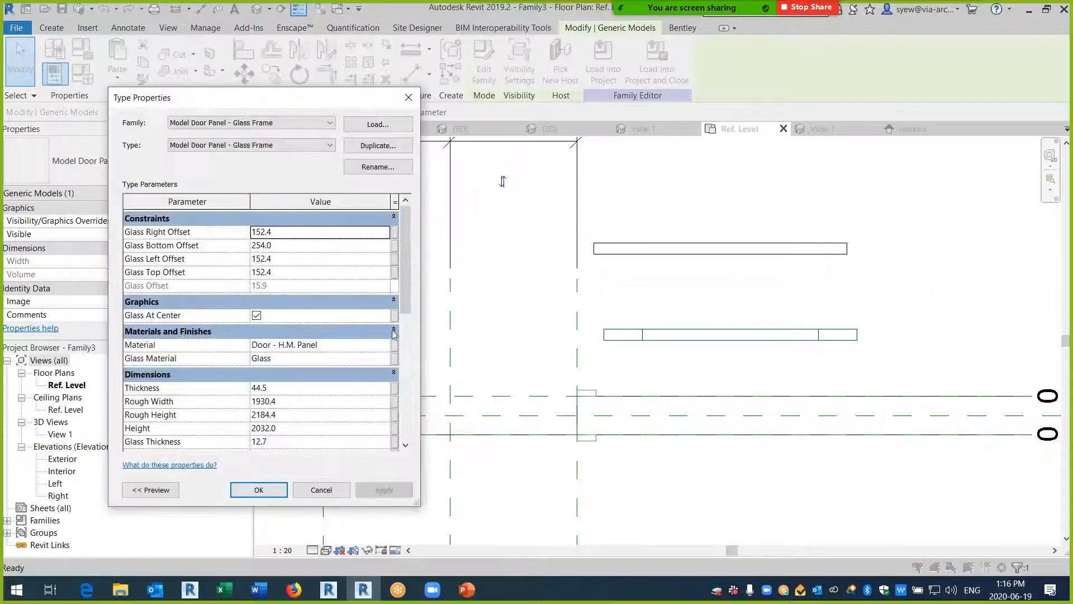
click(393, 390)
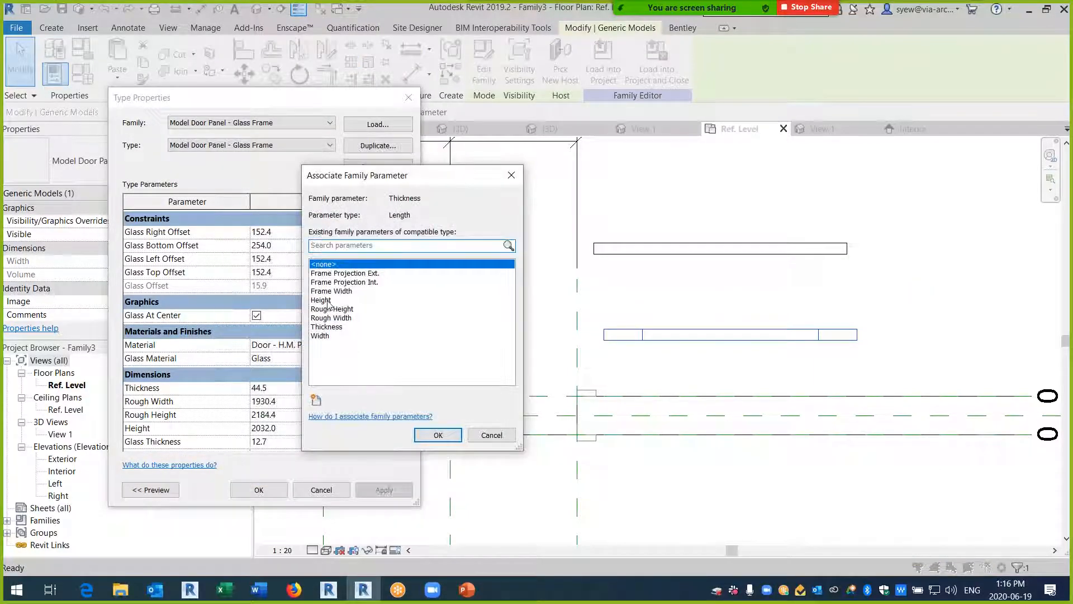
click(330, 327)
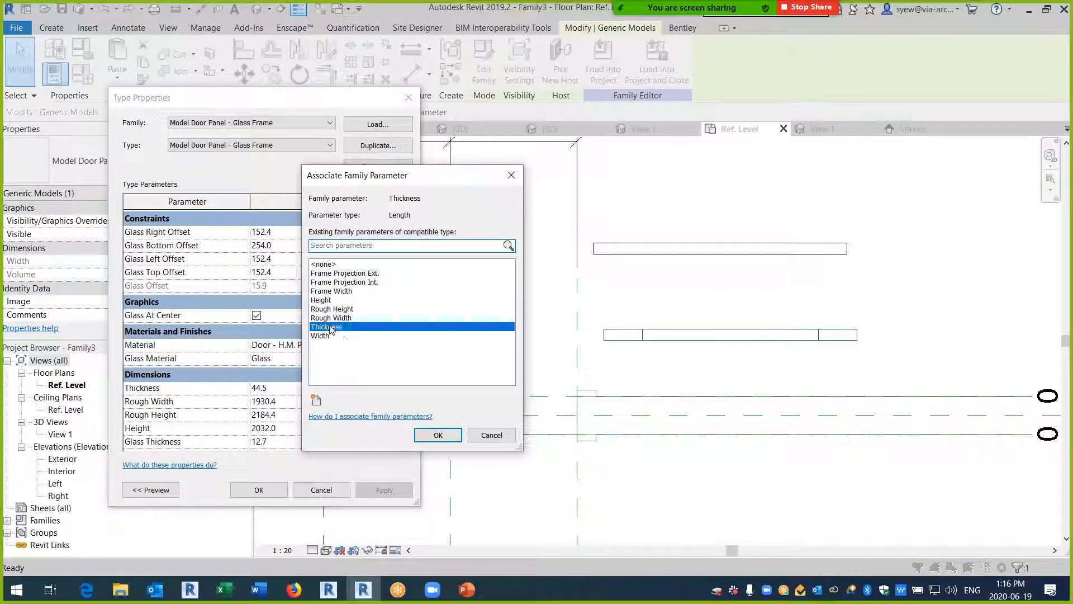
click(438, 435)
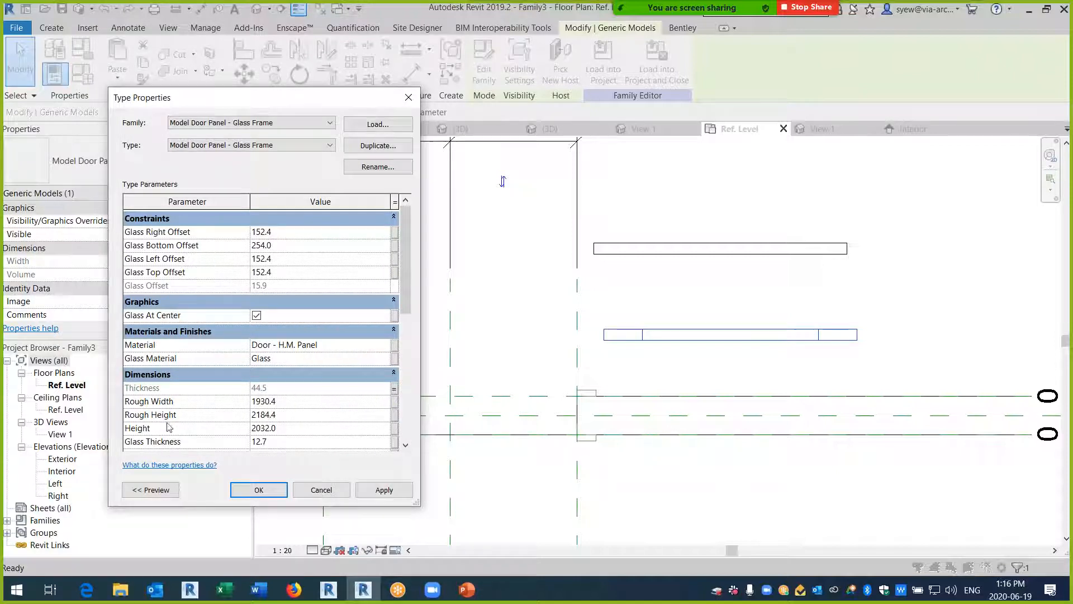
click(395, 429)
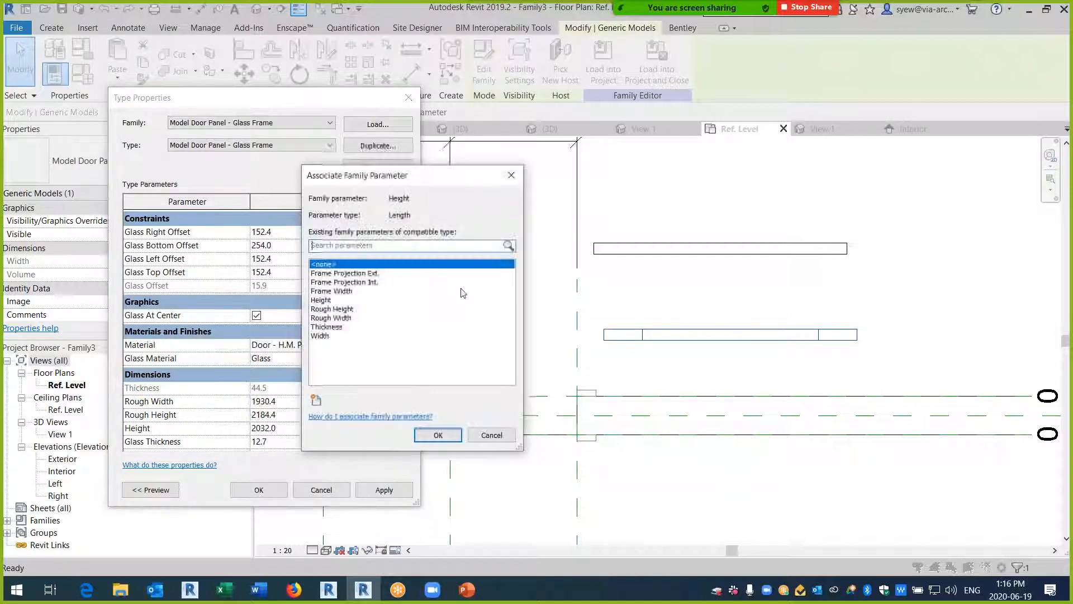
click(442, 299)
click(446, 440)
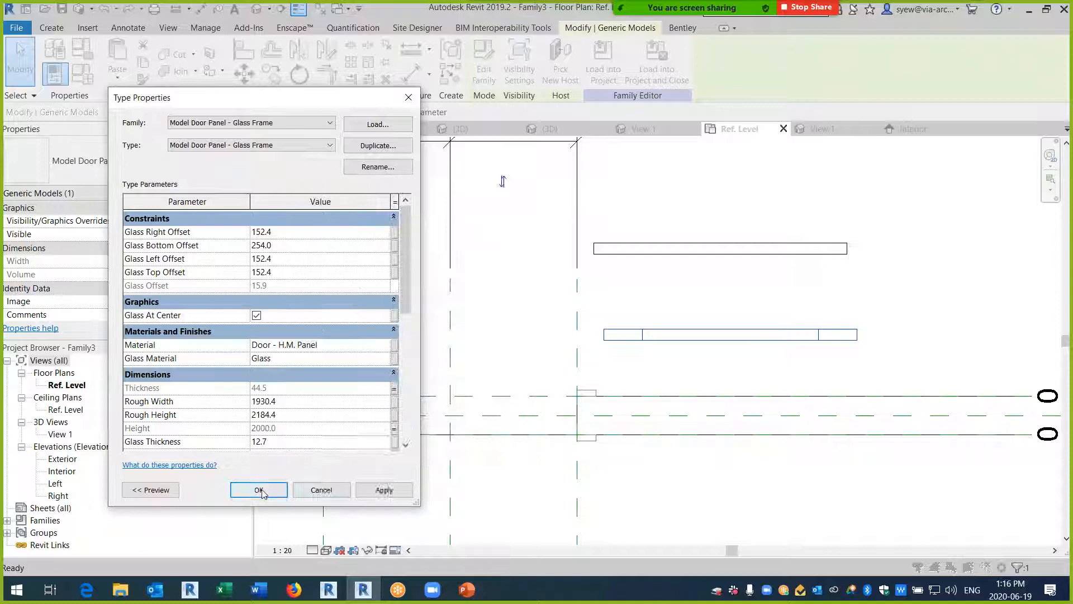
click(259, 490)
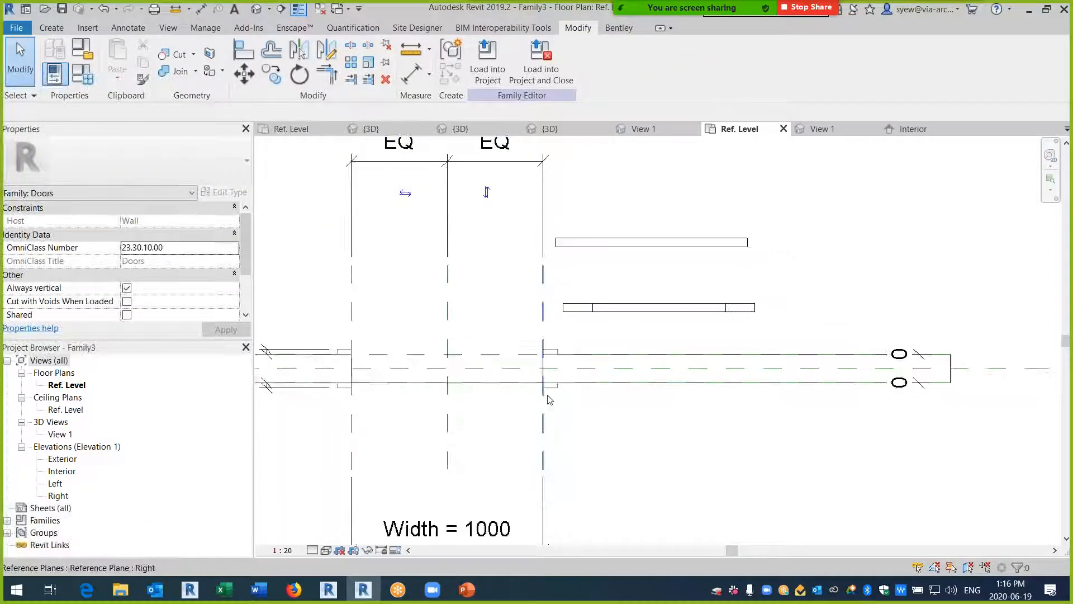
- Align the flush panel's centre with the vertical centre reference plane of the door opening
click(593, 249)
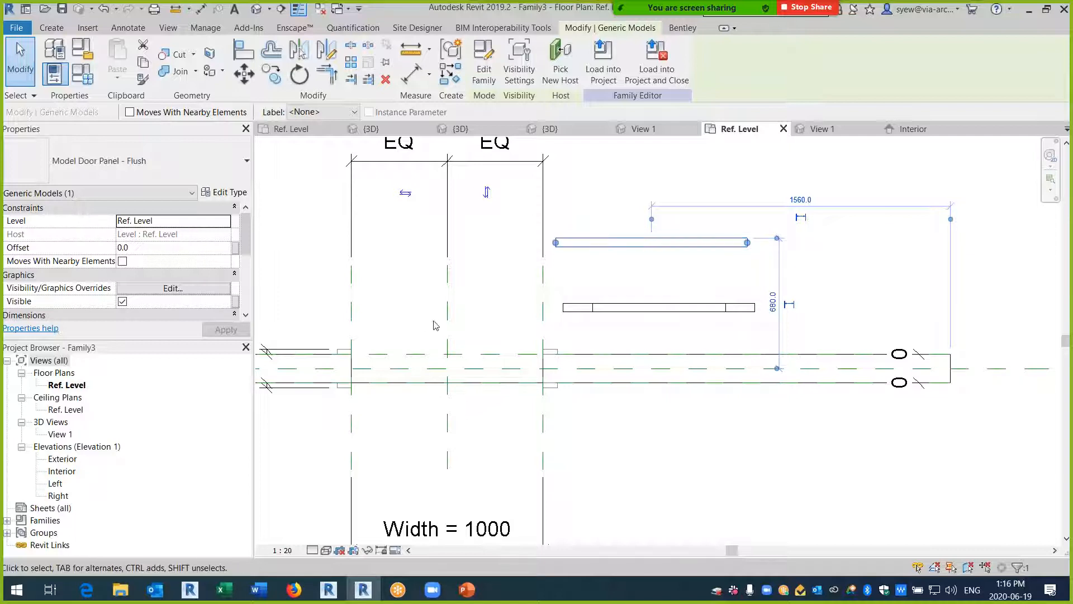
key(Escape)
key(l)
click(451, 296)
click(648, 247)
- Align the flush panel's outer face with the Exterior reference plane of the wall
click(470, 377)
click(509, 355)
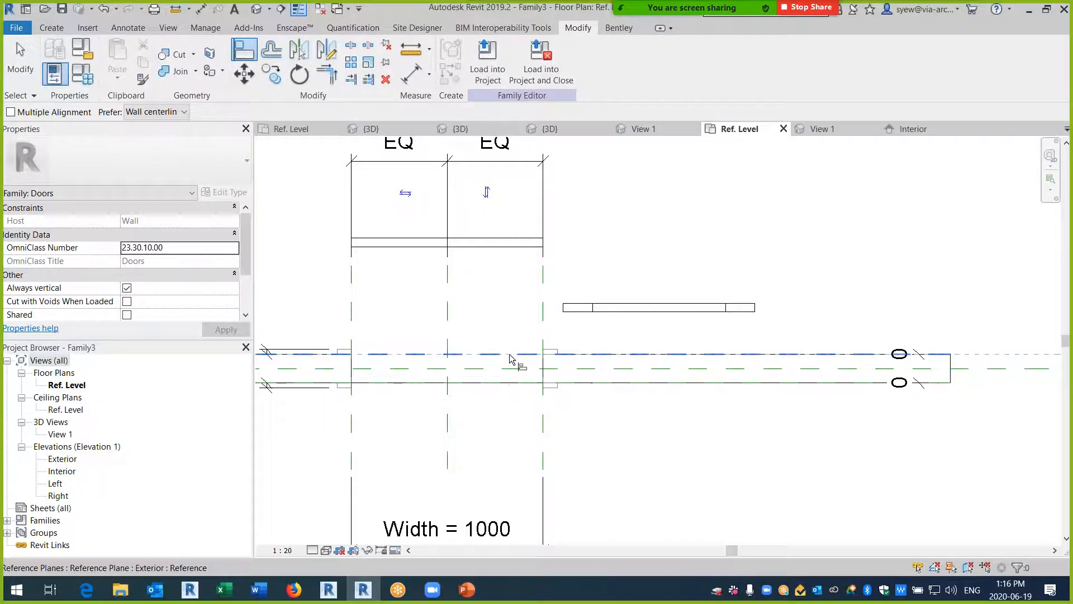
click(481, 246)
key(Escape)
key(Escape)
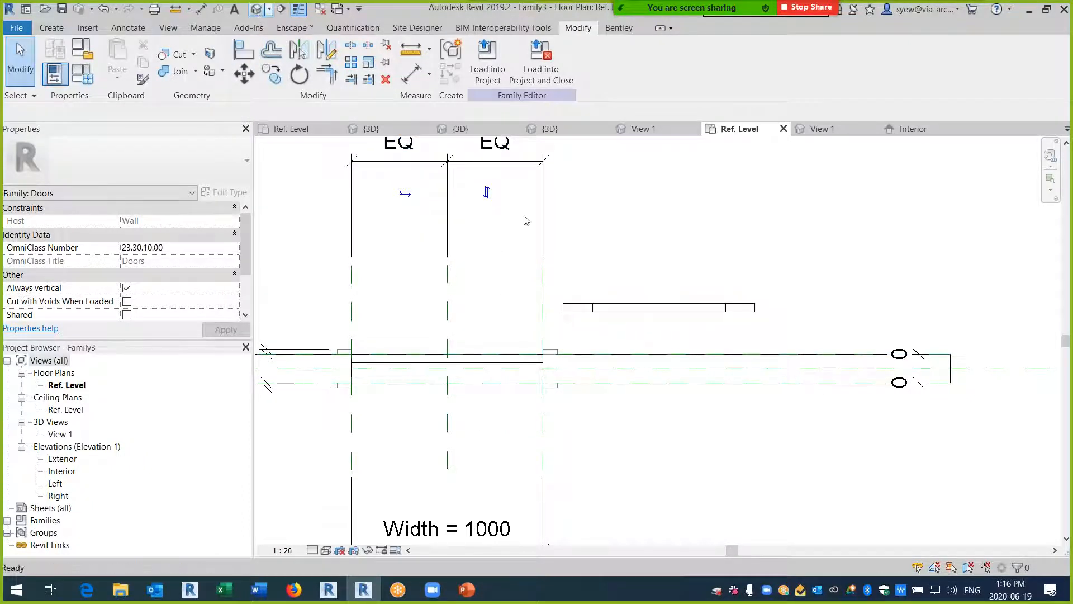
- Open Family3's default 3D view and examine the flush panel in the door frame beside the glass frame panel
middle_drag(930, 465, 496, 408)
shift+middle_drag(642, 441, 606, 444)
scroll(605, 444, up, 3)
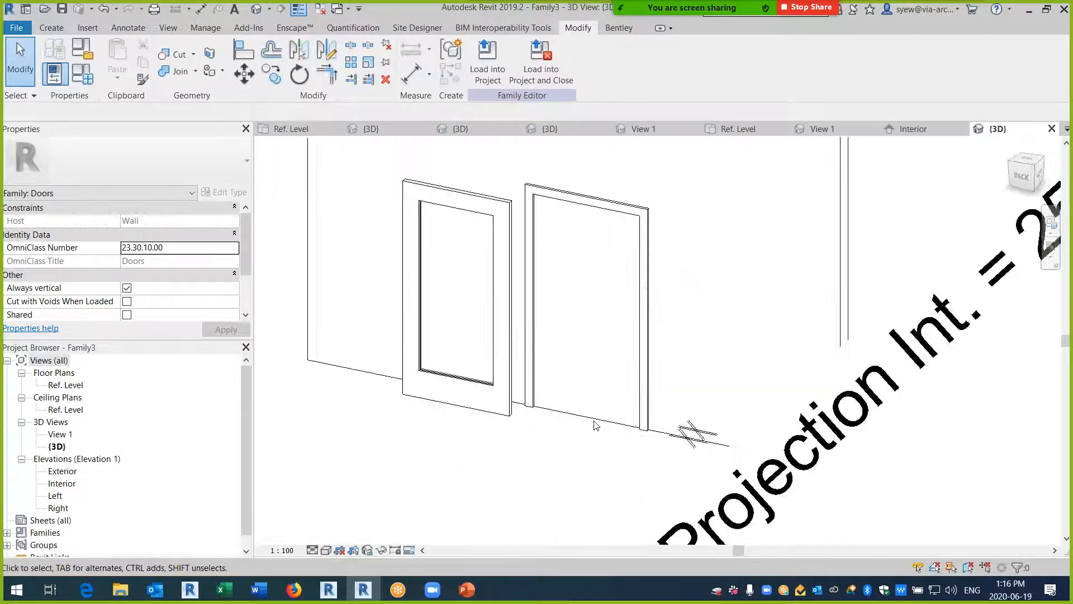
- Label the flush panel in the door opening with a new family type parameter named Door Panel Type
click(595, 457)
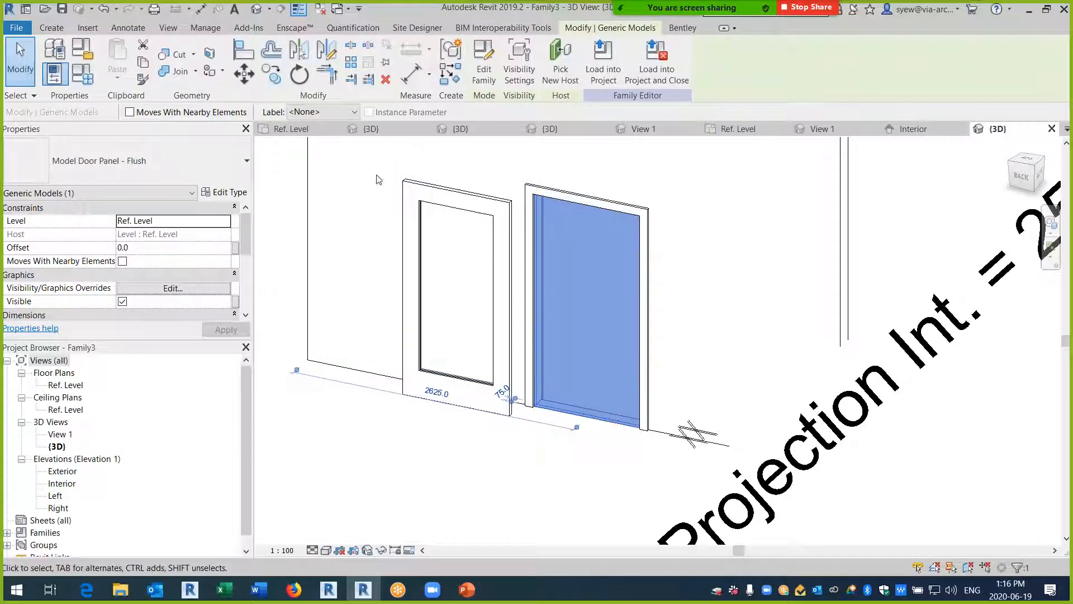
click(332, 112)
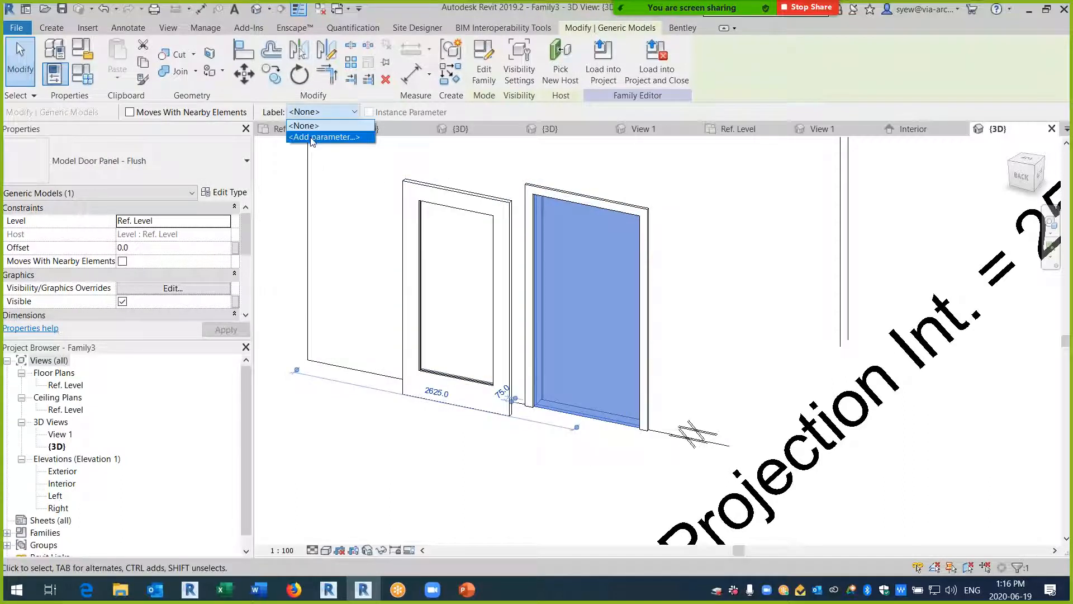
click(324, 137)
text(Door Panel Type)
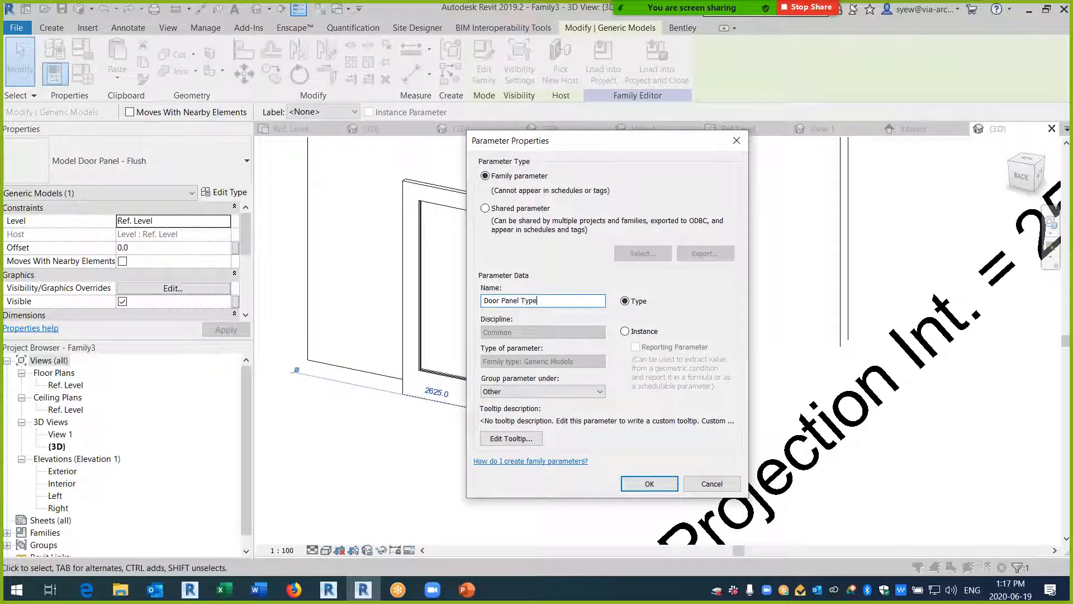
key(Return)
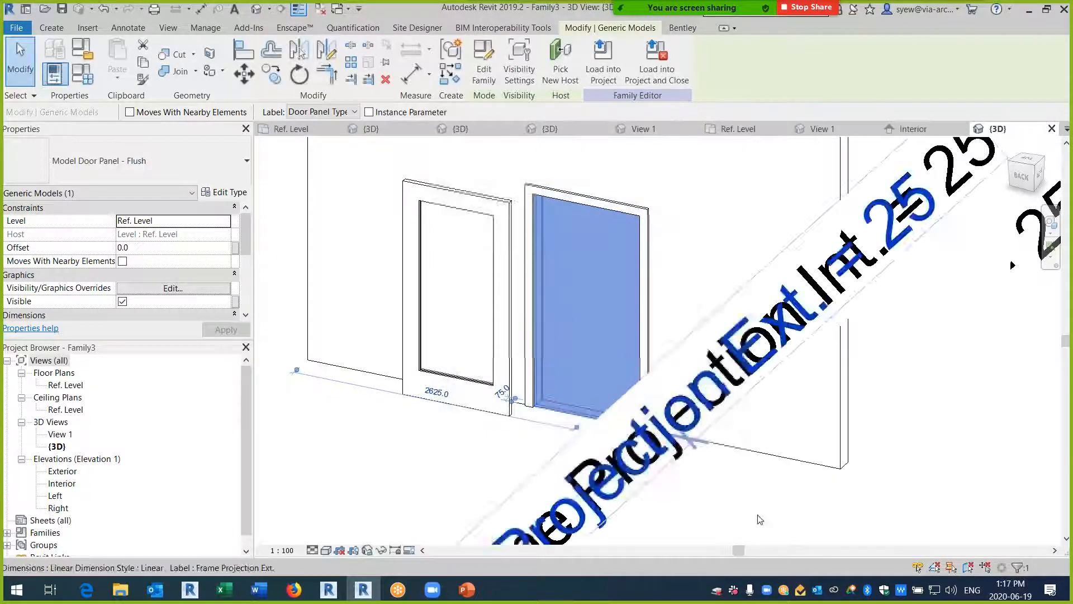
click(561, 447)
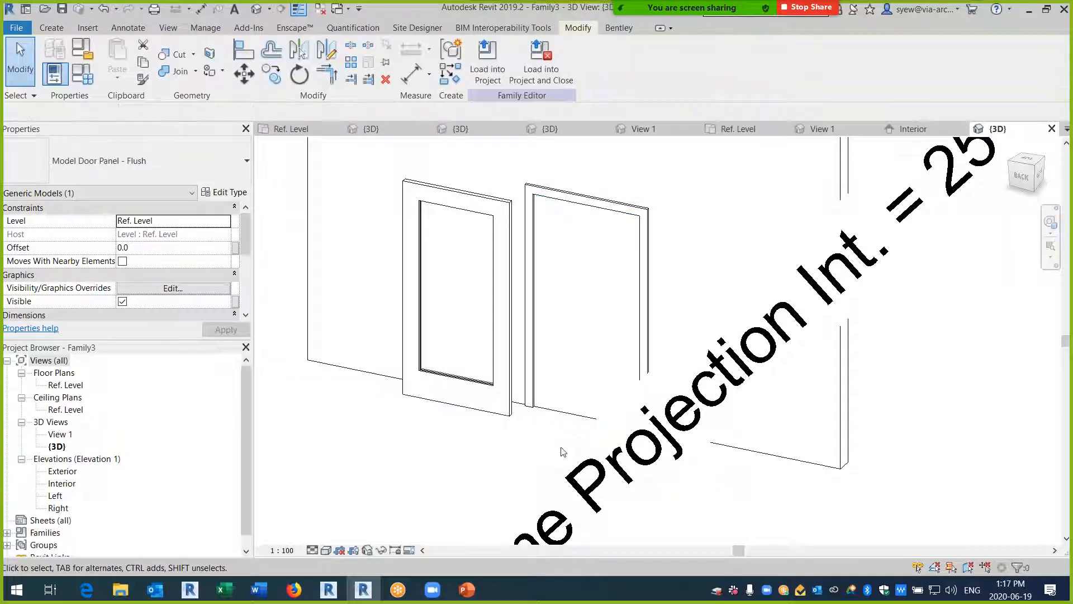
- Delete the glass frame panel standing beside the door frame and load Family3 into Project1
click(474, 408)
key(Delete)
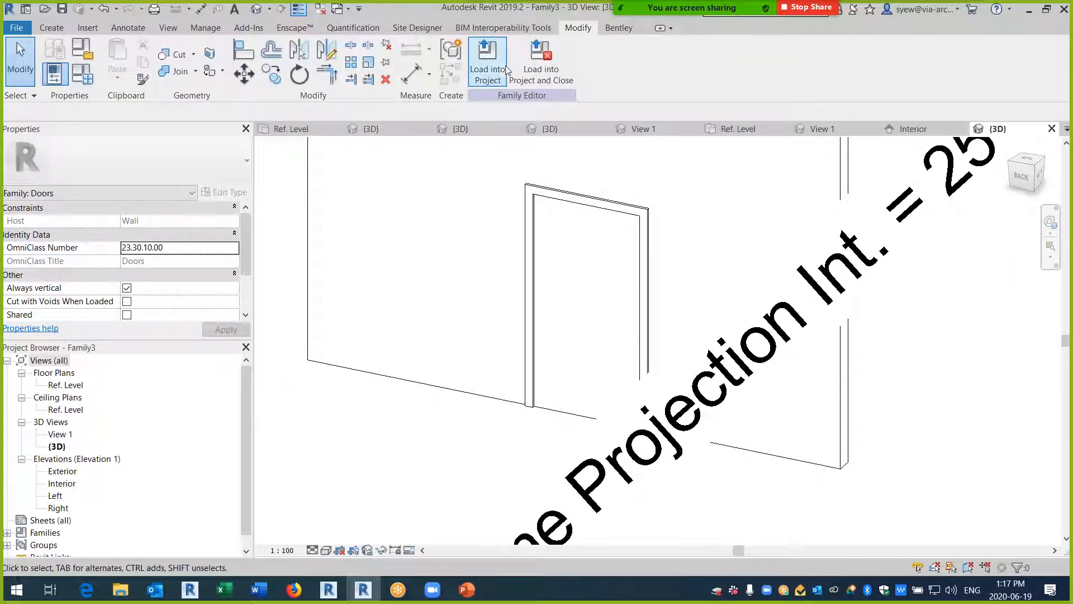
click(488, 66)
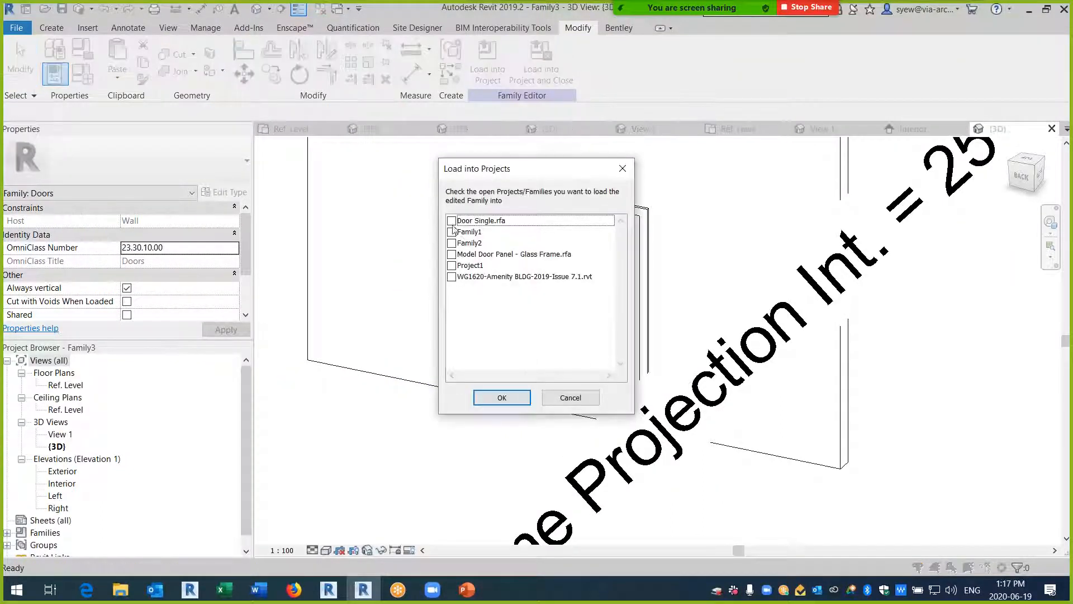
click(452, 266)
click(501, 397)
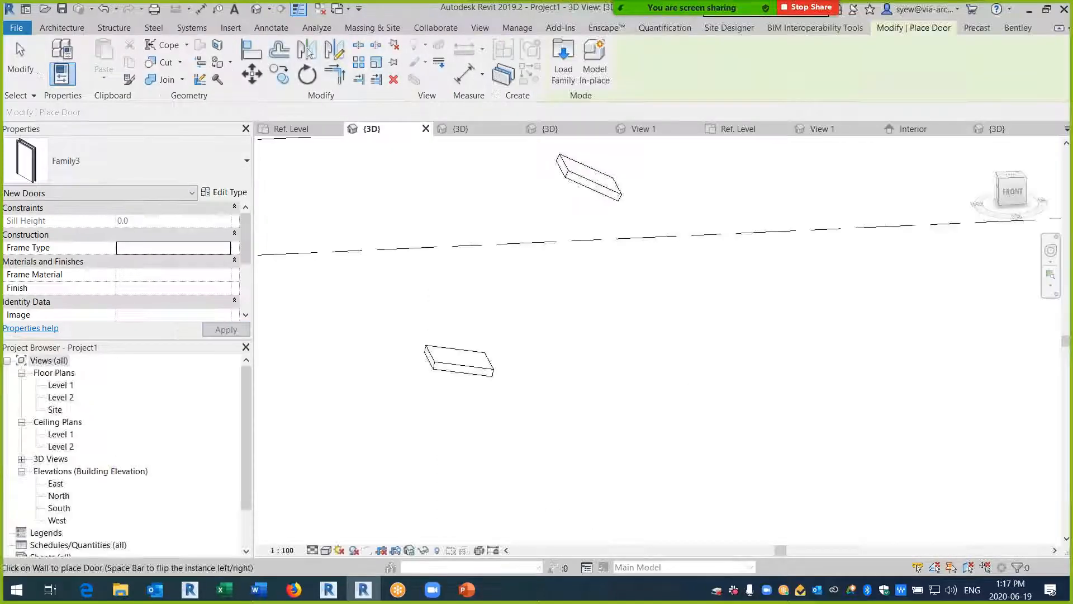
- Draw a straight wall about 17800 mm long in Project1's 3D view
click(76, 29)
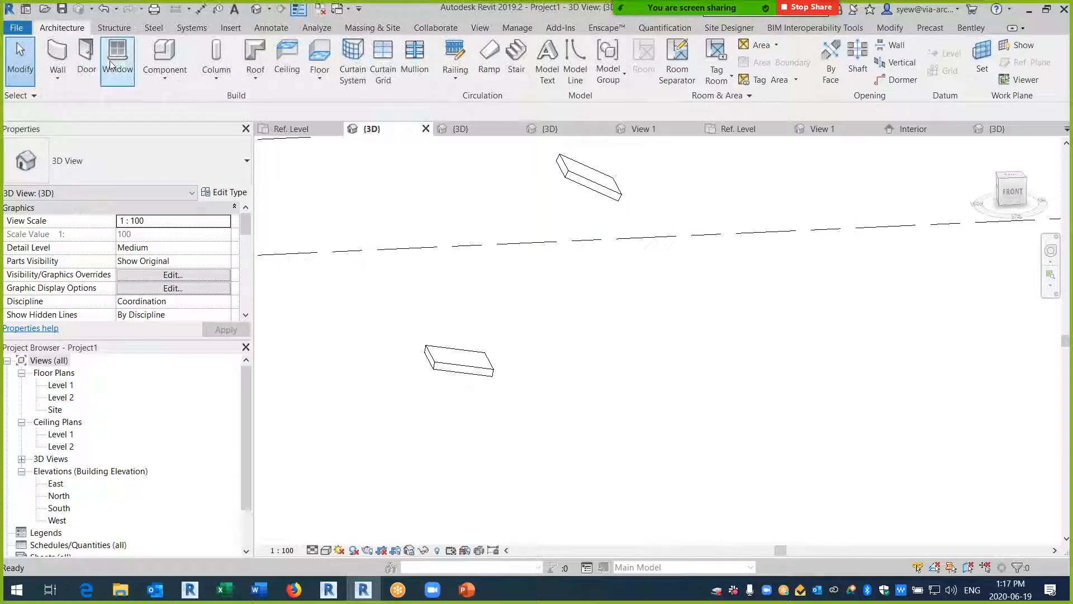
click(536, 314)
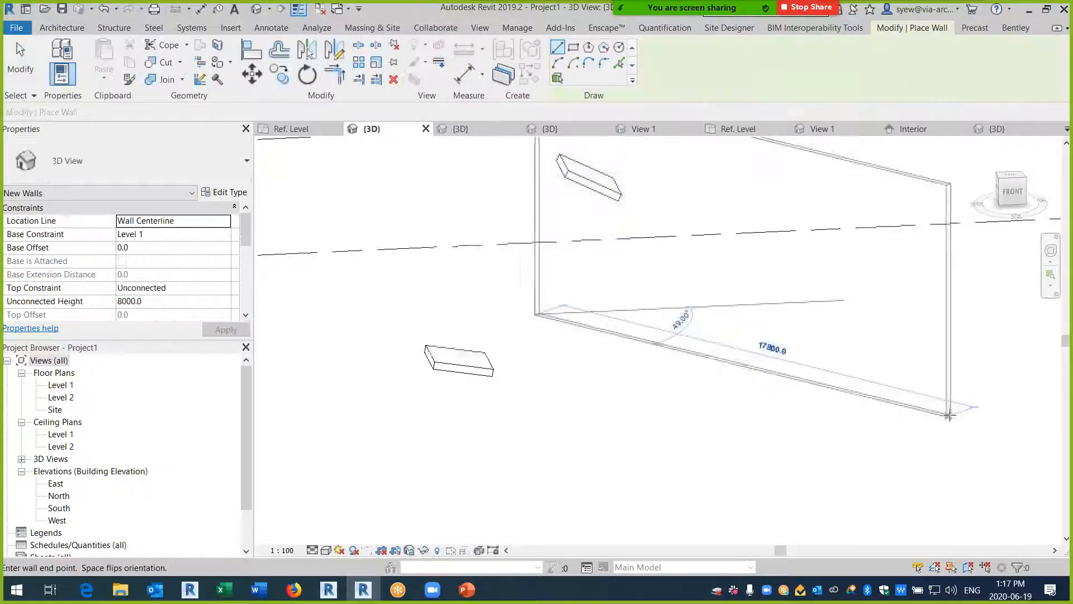
click(949, 417)
key(Escape)
key(Escape)
middle_drag(836, 290, 564, 321)
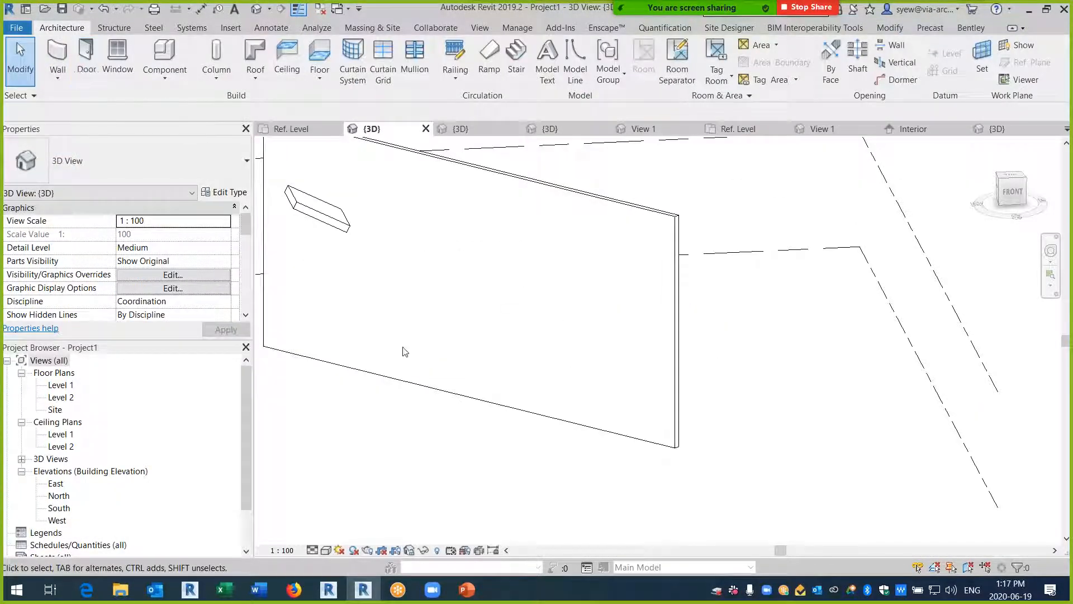
- Place a Family3 door in the new wall
key(d)
key(r)
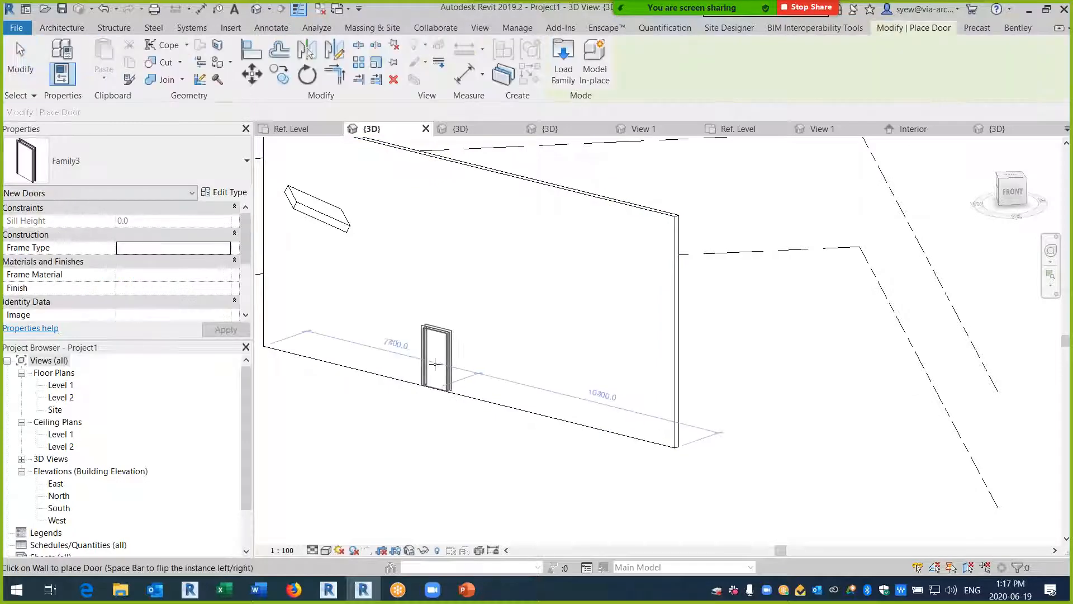
click(435, 366)
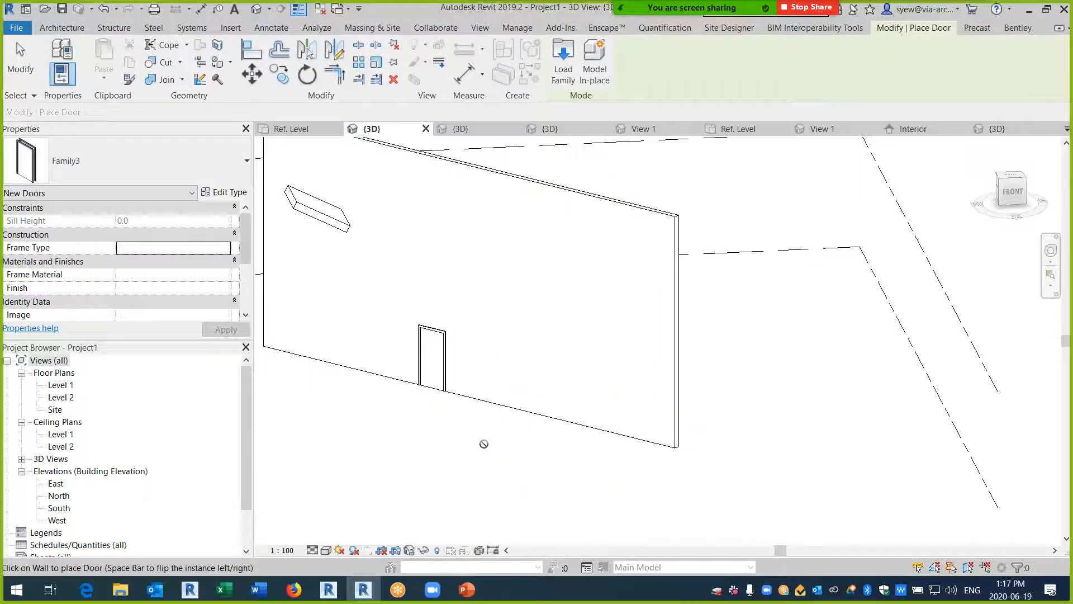
key(Escape)
key(Escape)
click(447, 387)
scroll(433, 391, up, 3)
key(Escape)
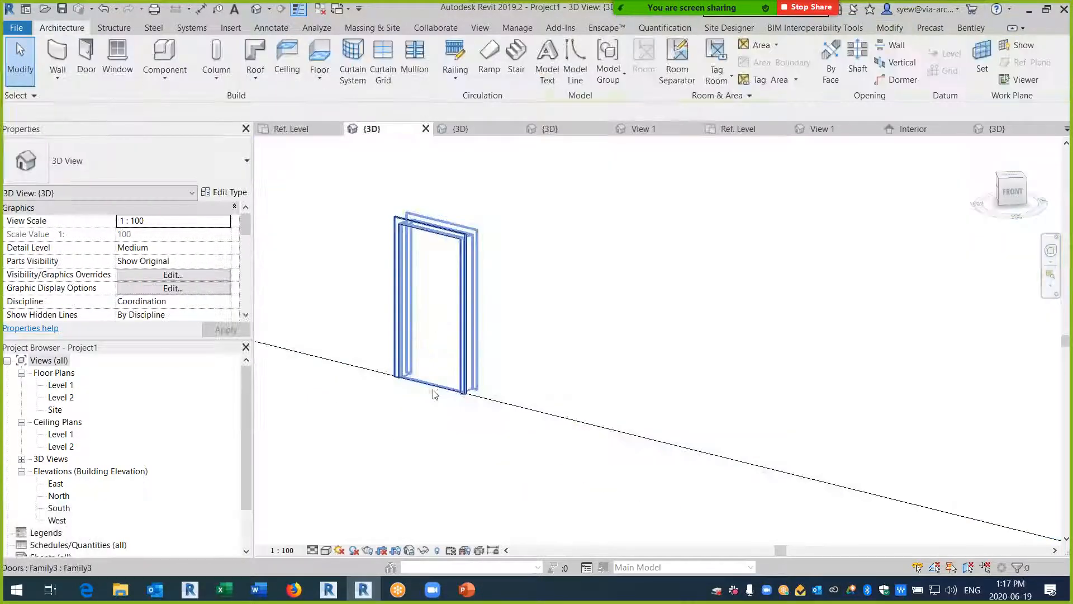
- Duplicate the placed door's type under the name With Glass
click(432, 390)
click(231, 192)
click(369, 146)
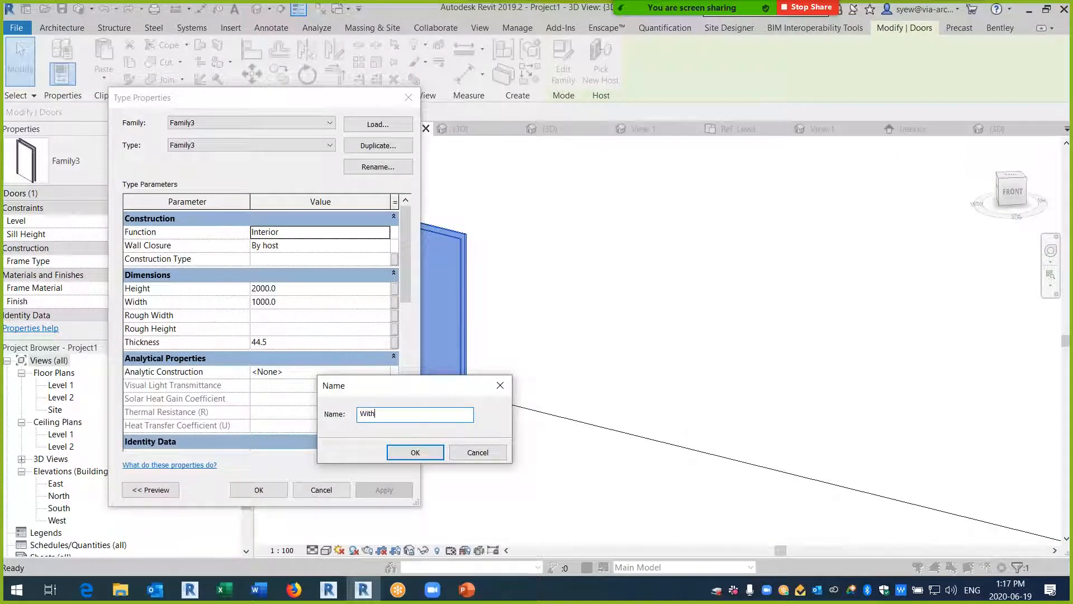
text(With Glass)
key(Return)
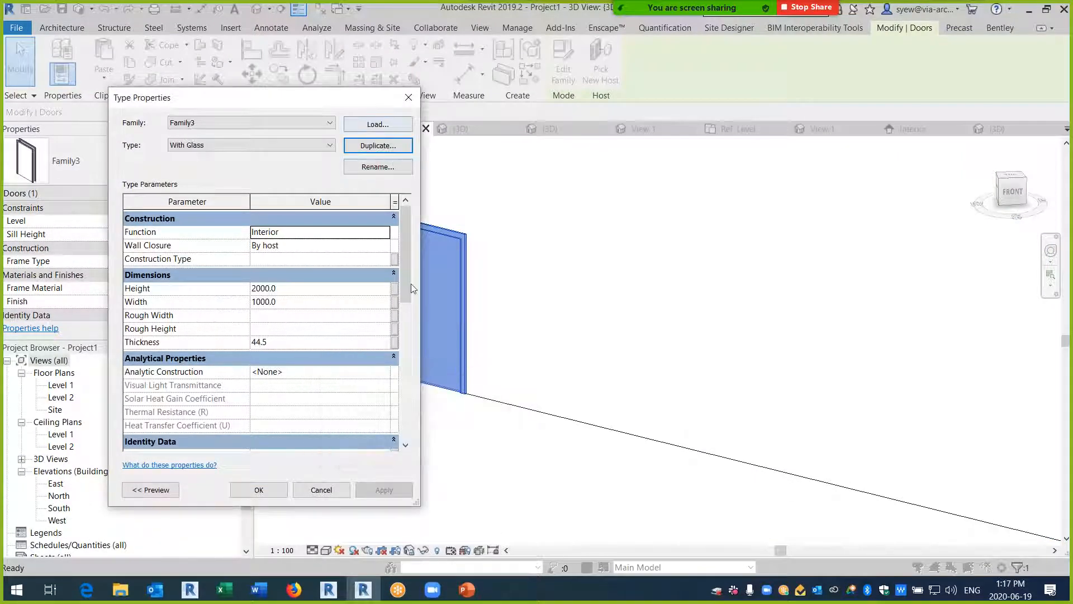
- Set the With Glass type's Door Panel Type to Model Door Panel - Glass Frame and inspect the door
drag(407, 284, 400, 418)
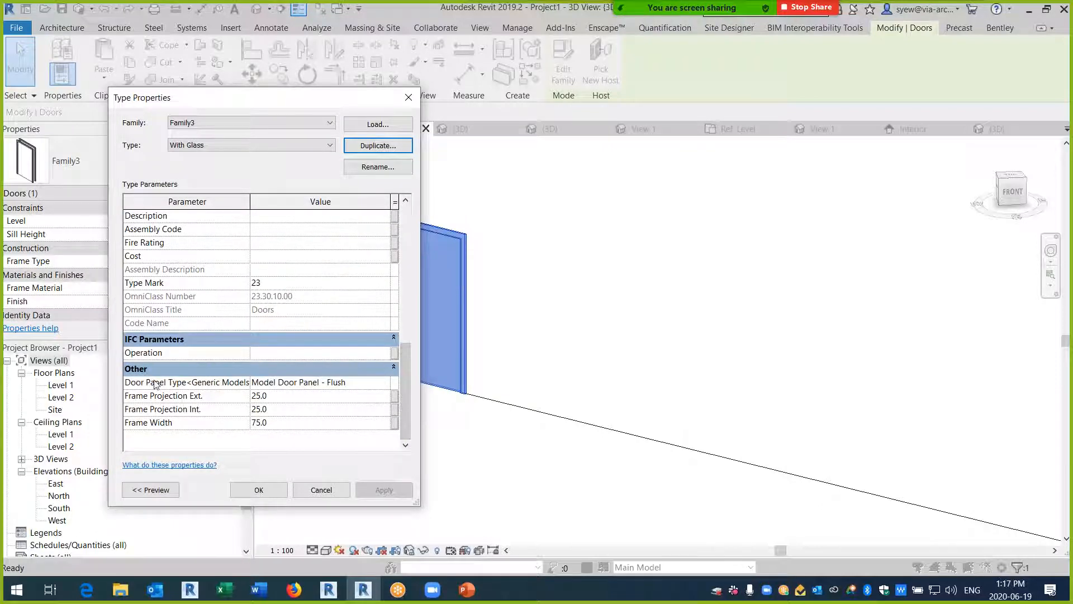
click(384, 384)
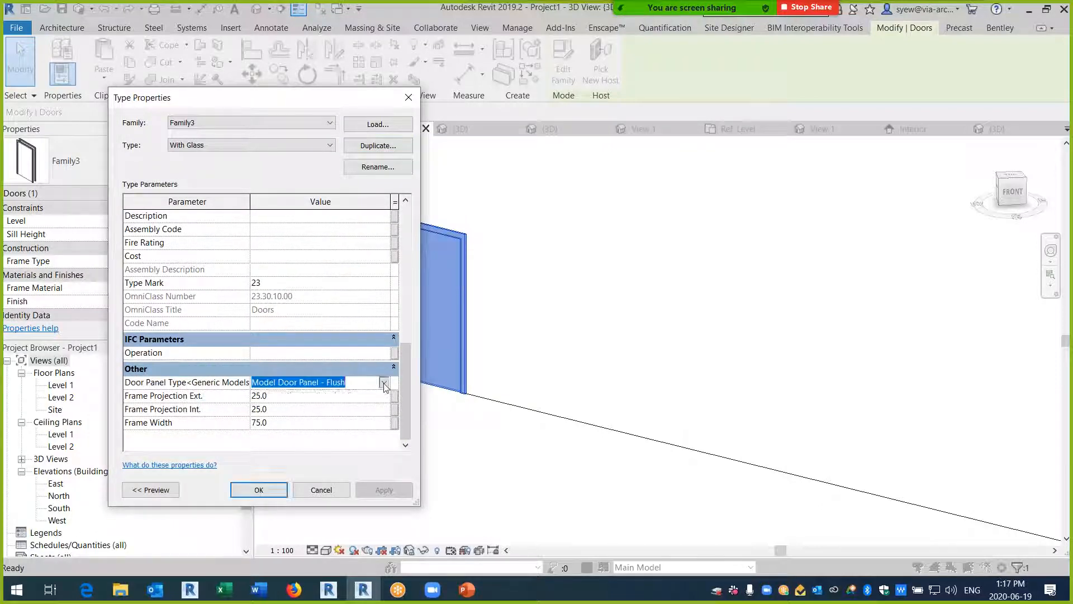
click(384, 383)
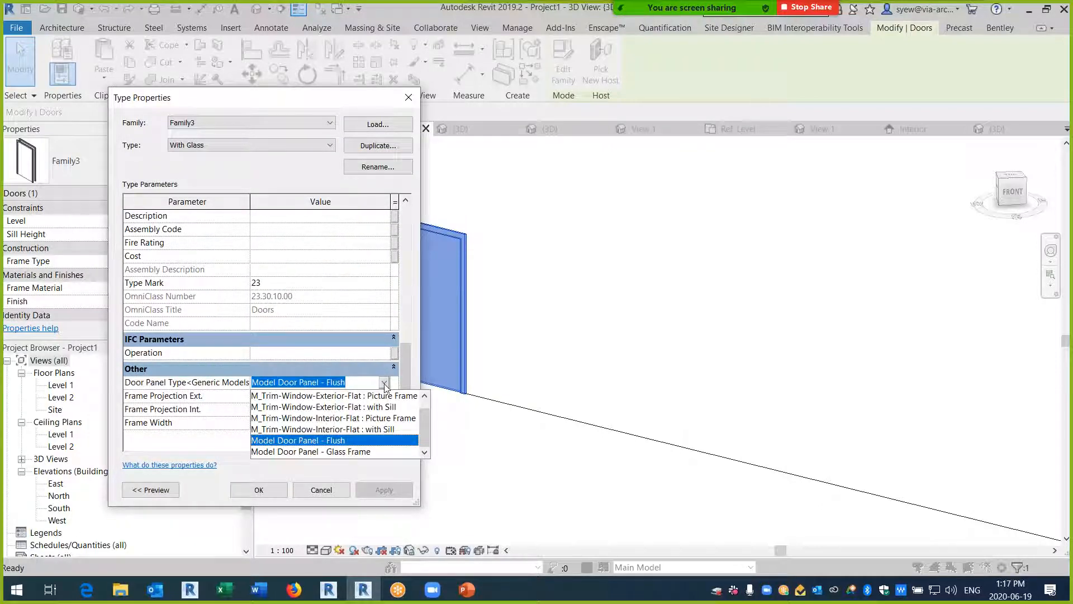
click(316, 451)
click(259, 489)
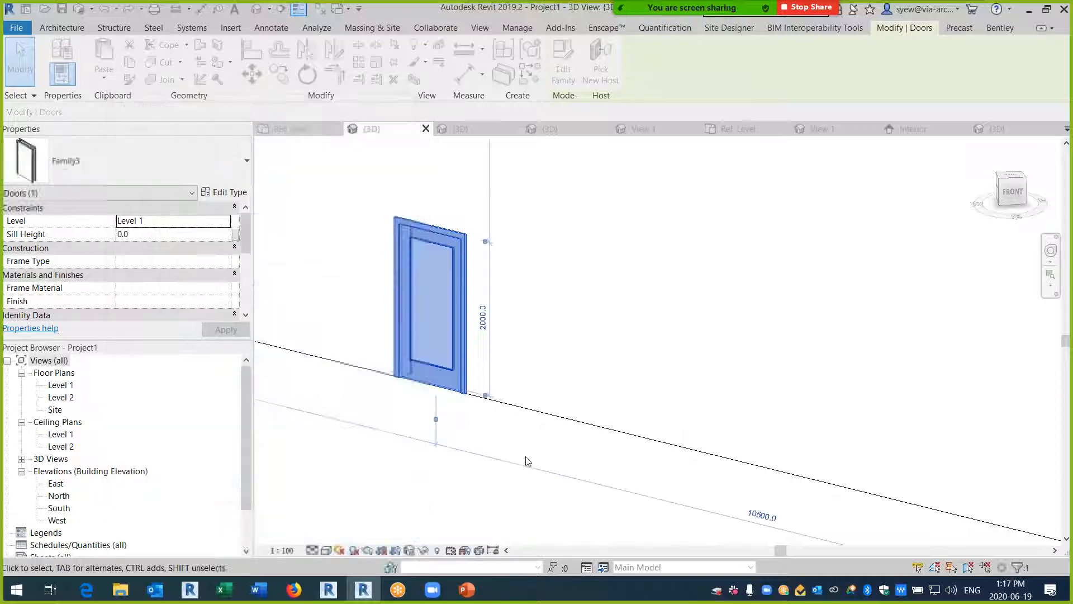
click(531, 488)
scroll(613, 421, up, 5)
shift+middle_drag(613, 421, 544, 467)
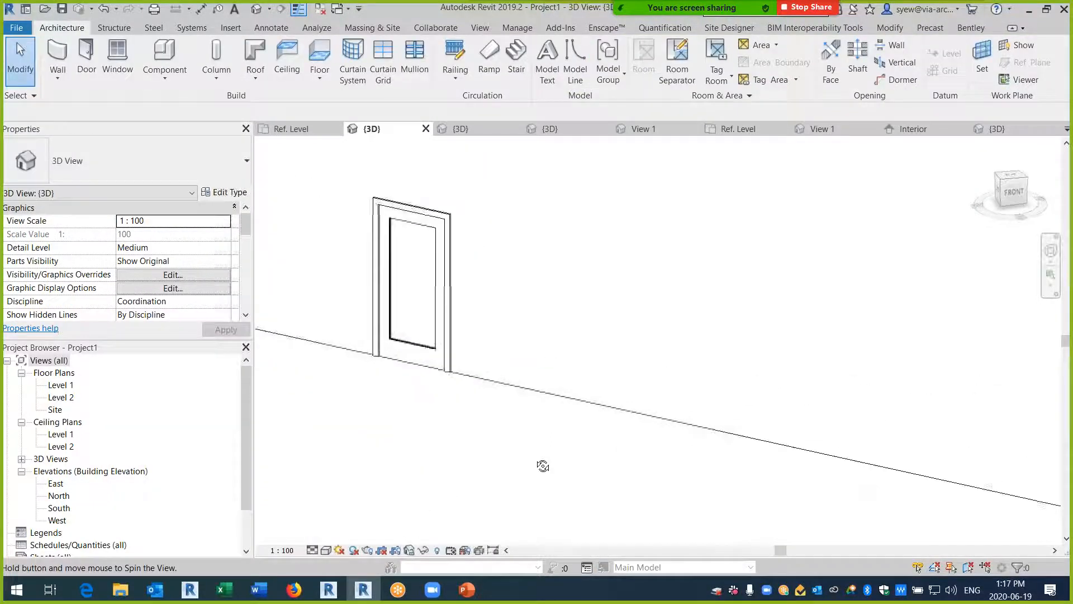
- Open the door's family for editing and open its nested Model Door Panel - Flush family
click(421, 352)
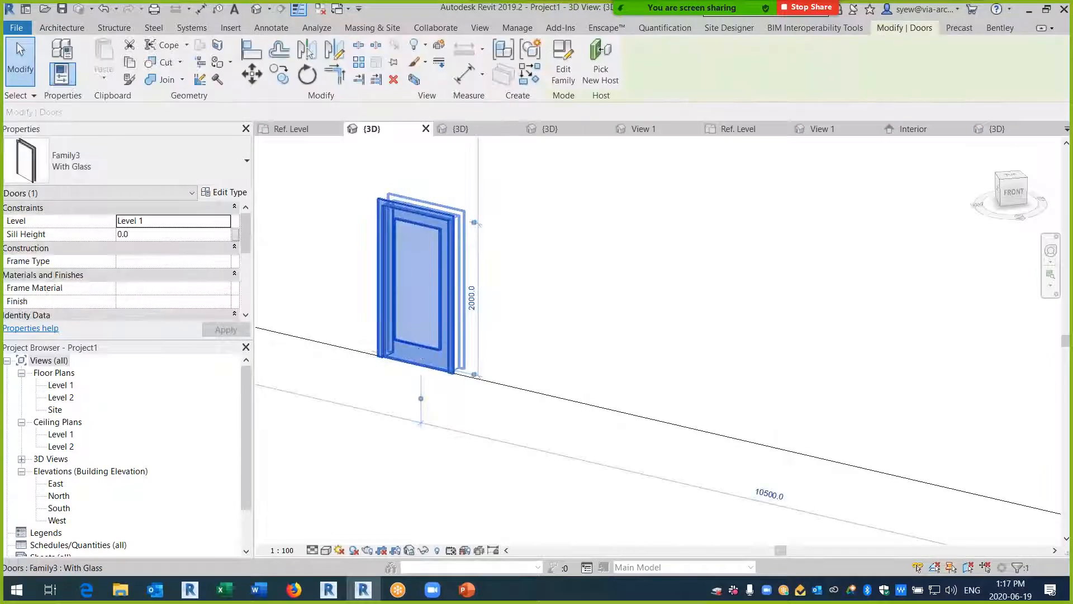
click(564, 61)
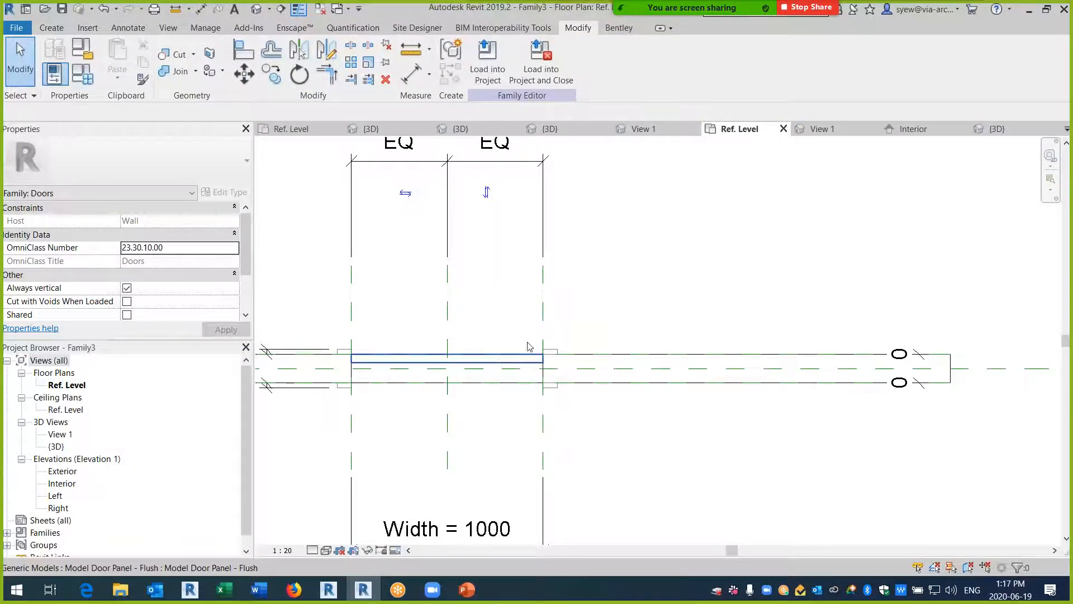
double_click(530, 346)
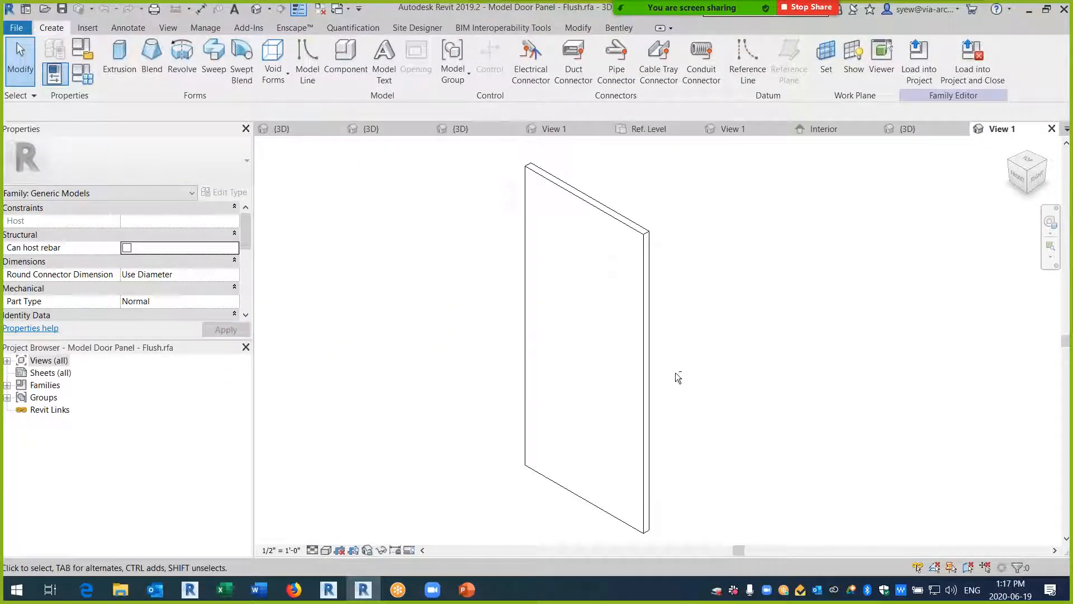
shift+middle_drag(675, 374, 696, 369)
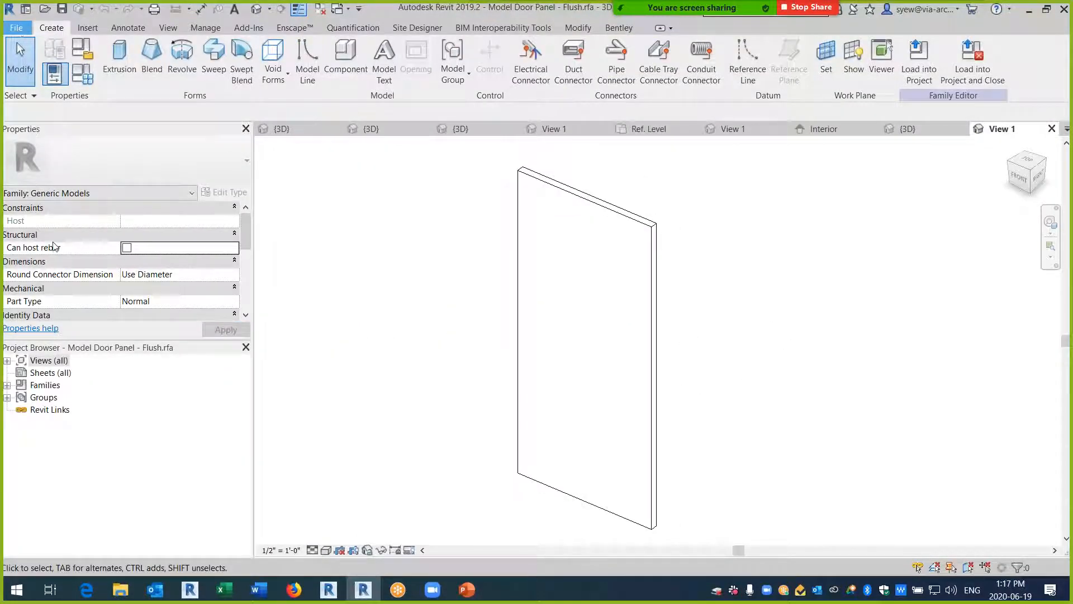
- Save the flush panel family as Model Door Panel - Custom.rfa in the VIA work folder
click(17, 28)
mouse_move(56, 213)
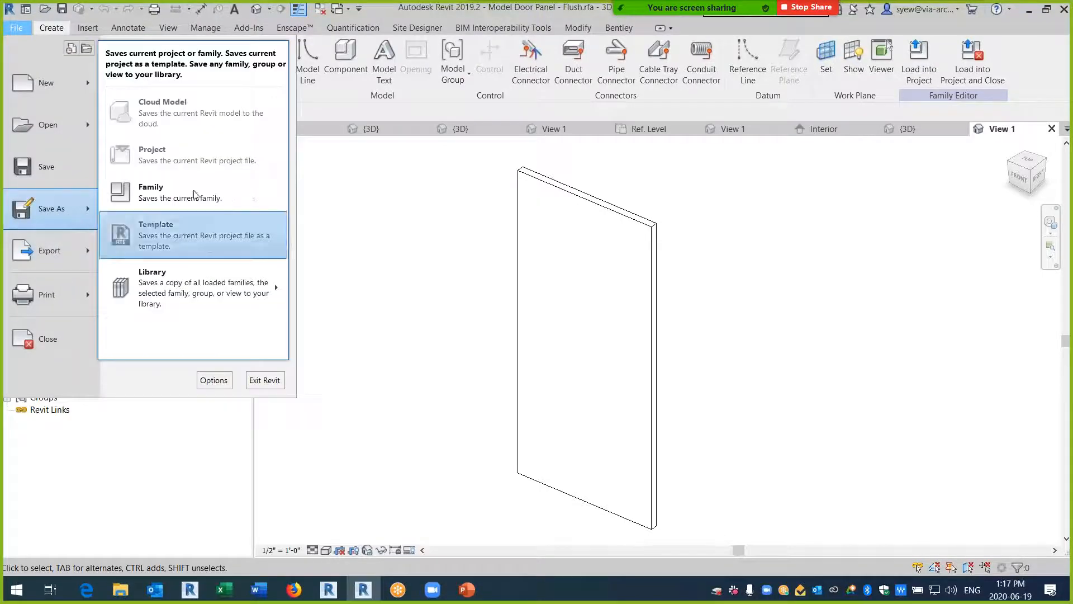
click(175, 198)
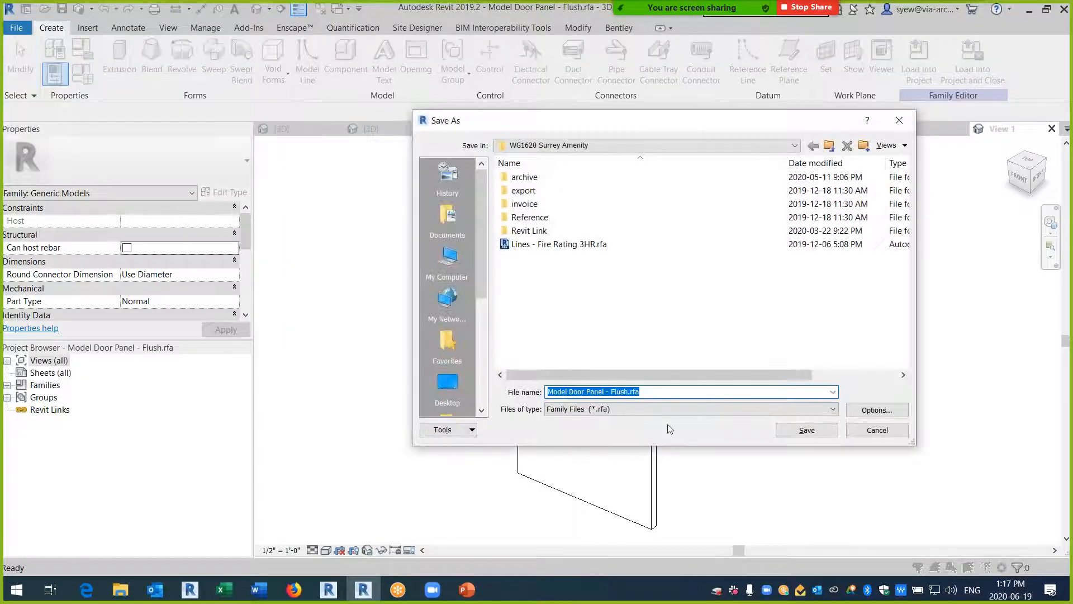
click(448, 383)
double_click(538, 311)
click(626, 392)
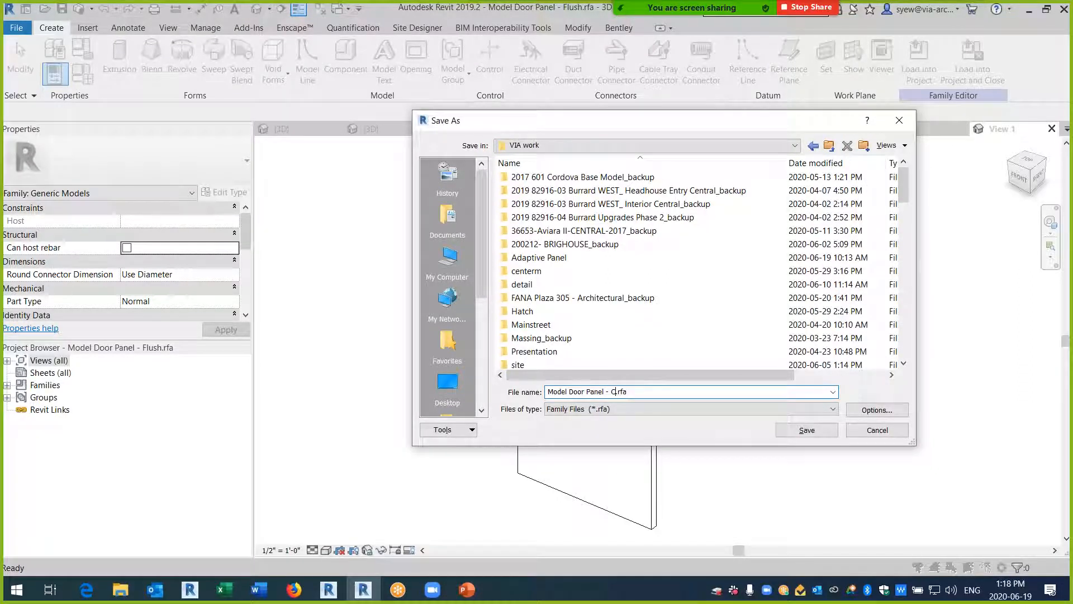
key(Return)
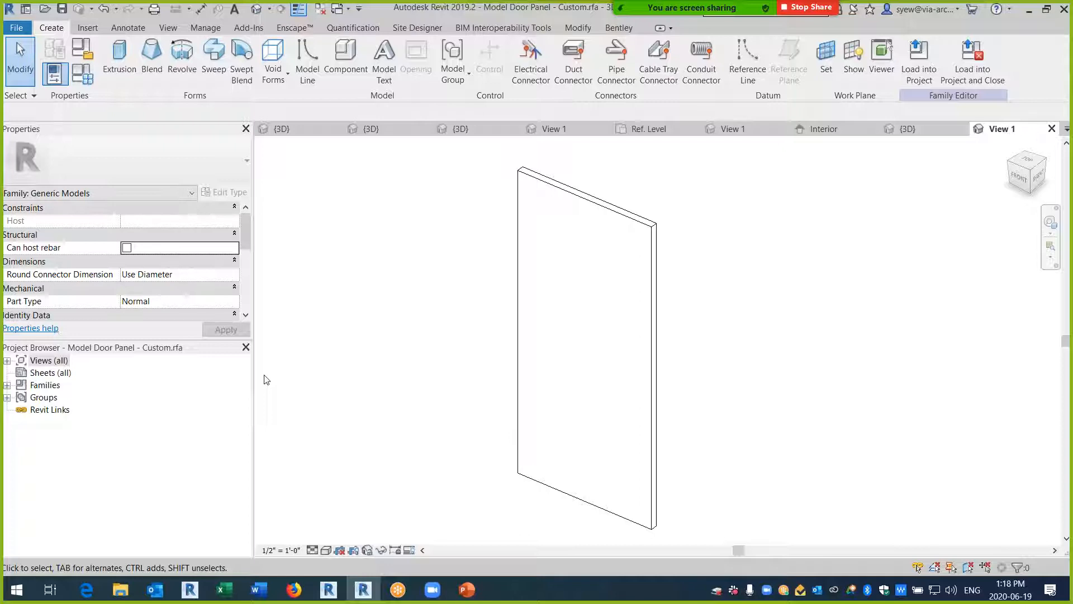
- Open the custom panel's Front elevation and start editing the door panel extrusion's sketch
double_click(49, 360)
double_click(61, 411)
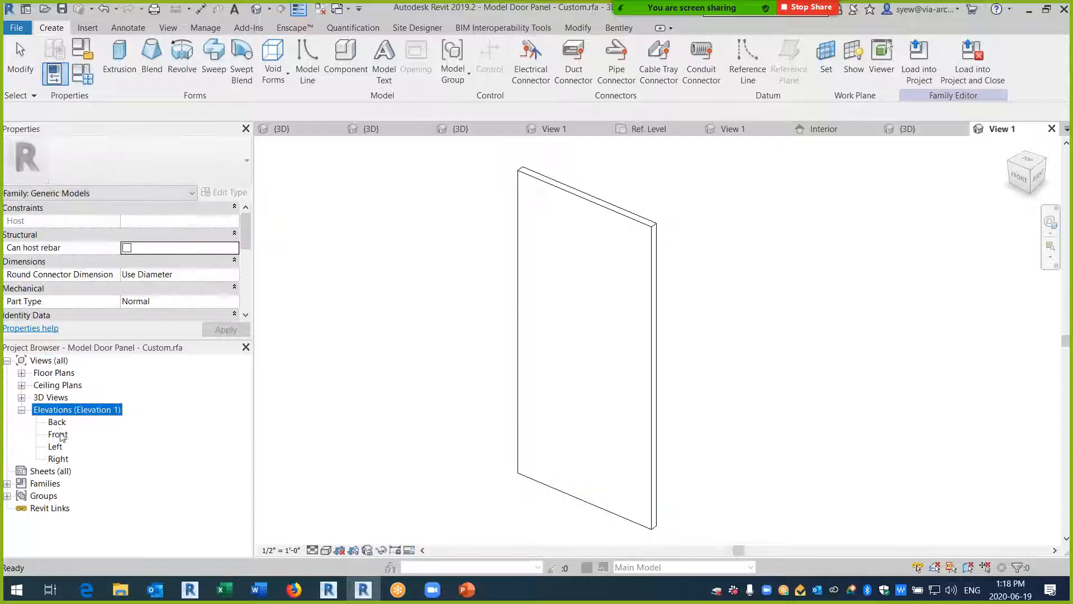
double_click(57, 434)
click(672, 305)
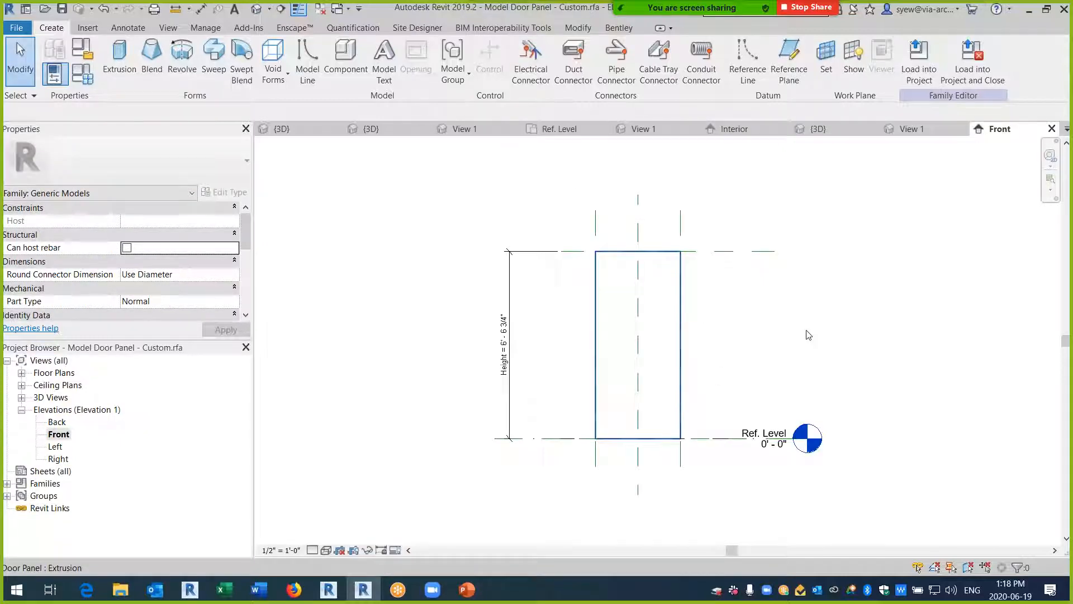
scroll(798, 318, up, 2)
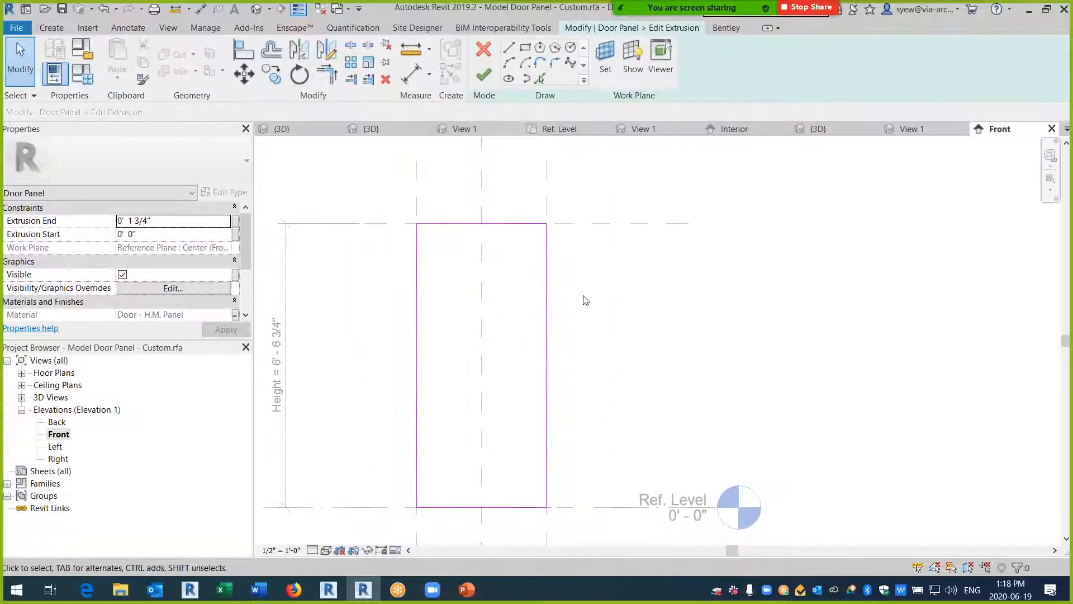
- Sketch a rectangular opening about 1'-2" wide and 1'-9" high in the panel's upper half and finish the extrusion
click(524, 49)
click(463, 269)
click(513, 343)
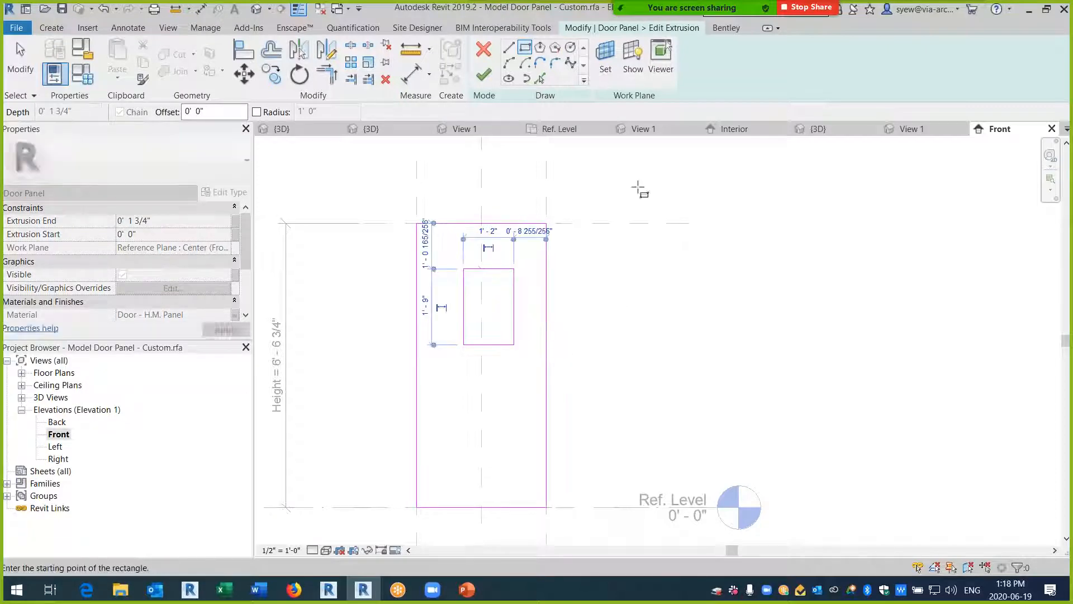
key(Escape)
- Show the custom panel in the default 3D view and load it into Family3 only, leaving Project1 out
click(256, 8)
click(487, 61)
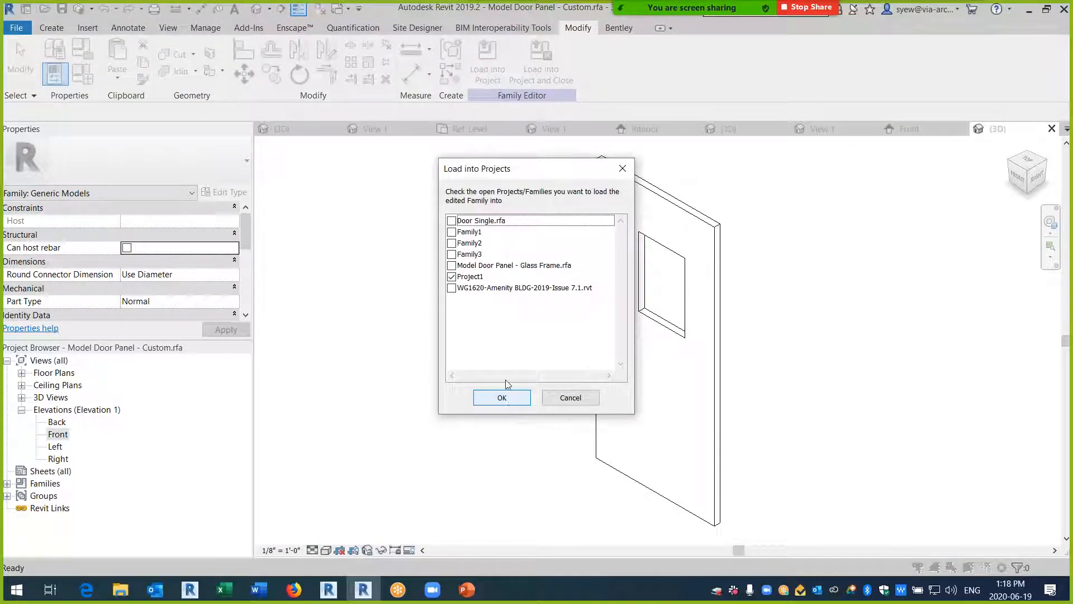
click(505, 268)
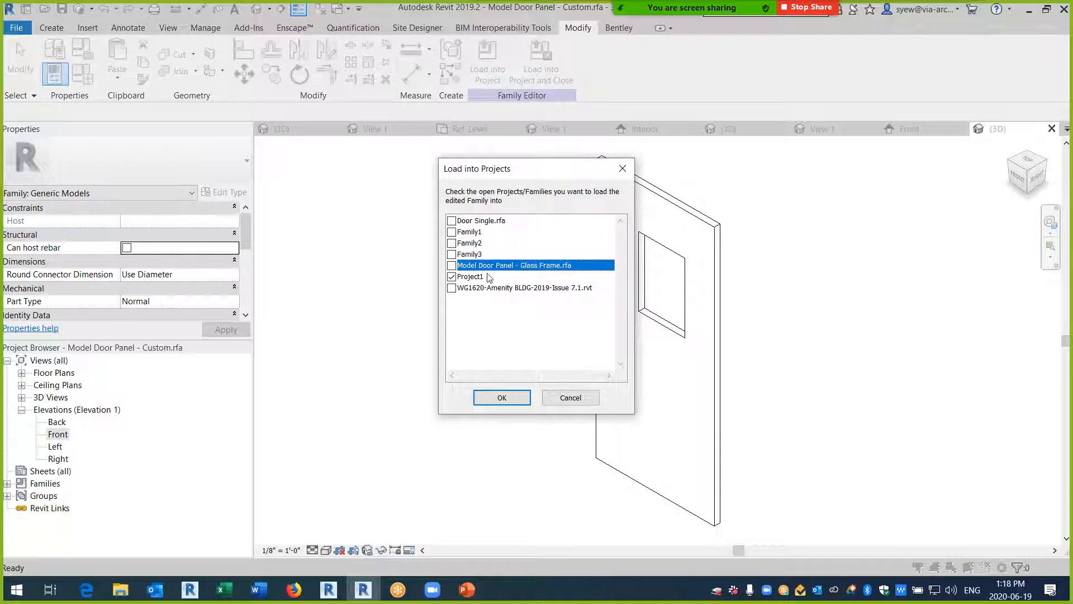
click(452, 276)
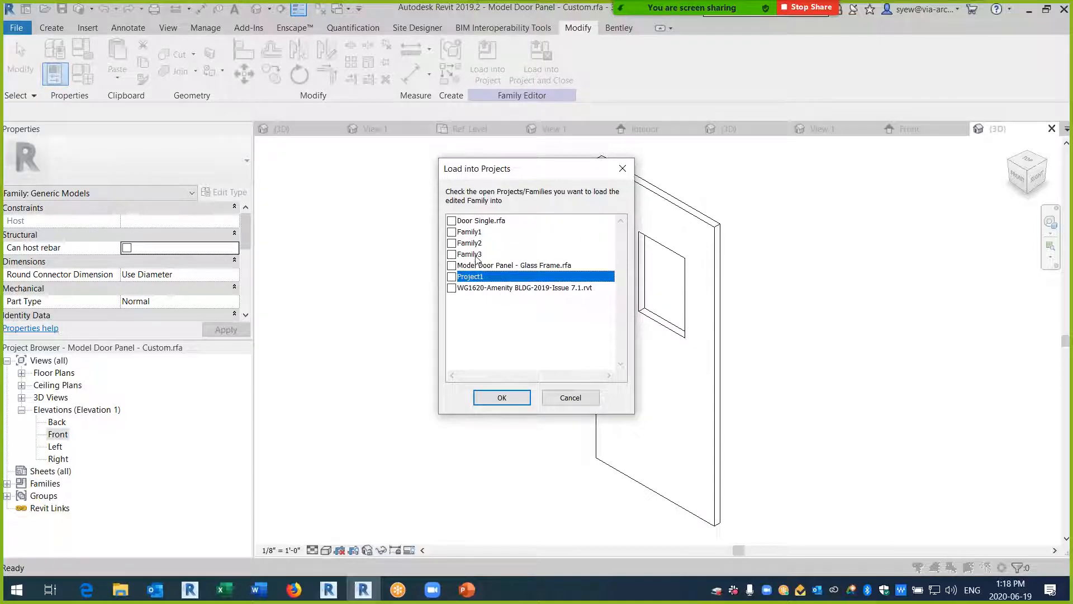
click(474, 255)
click(502, 397)
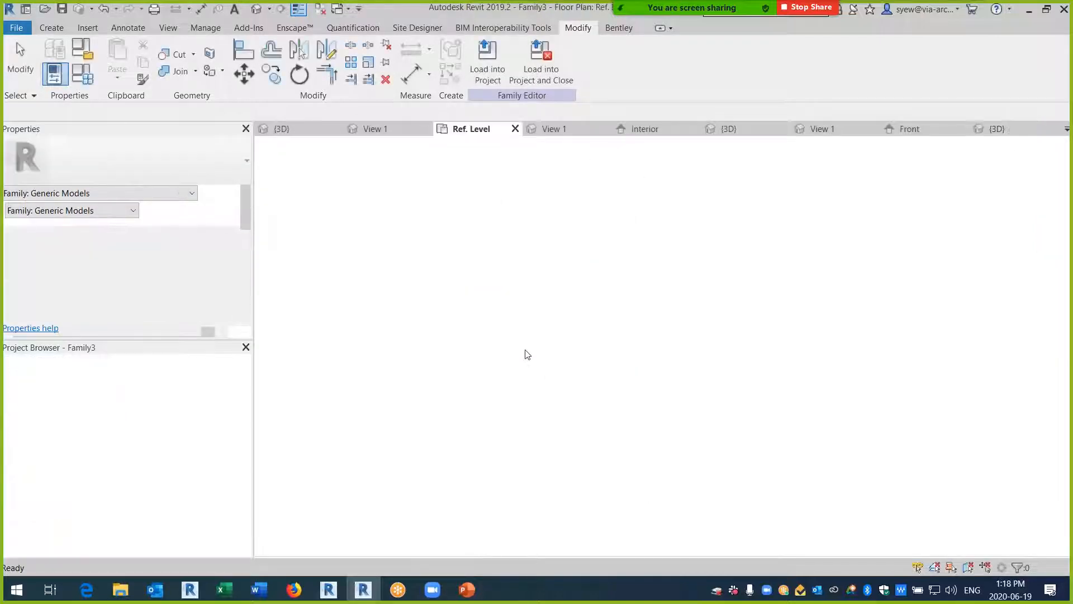
- Place an instance of Model Door Panel - Custom in Family3's Ref. Level plan, beside the door opening and clear of the wall
key(Escape)
key(Escape)
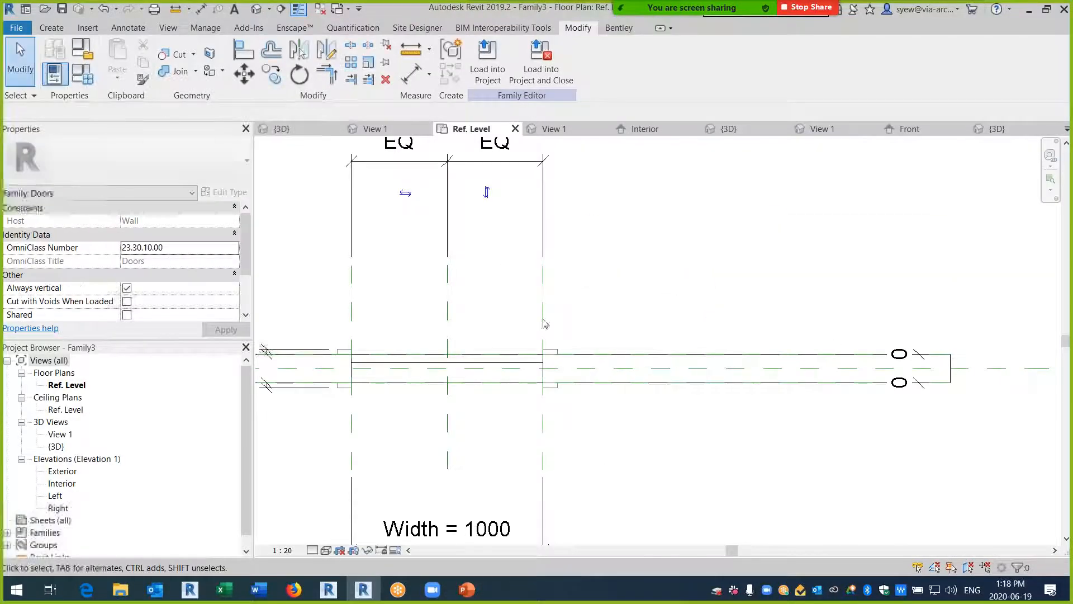
click(56, 508)
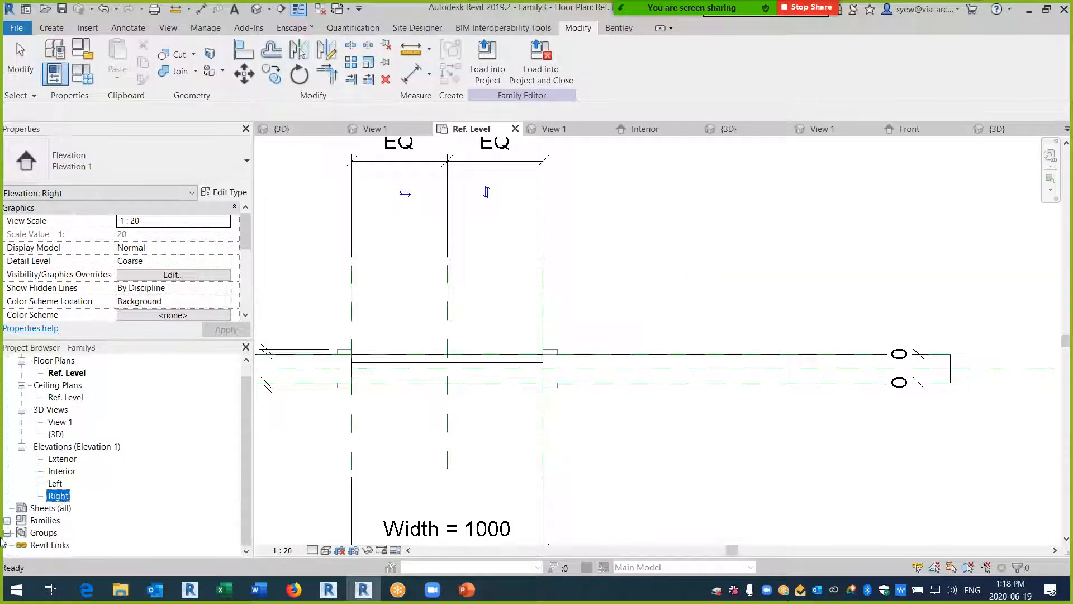
click(7, 521)
click(21, 533)
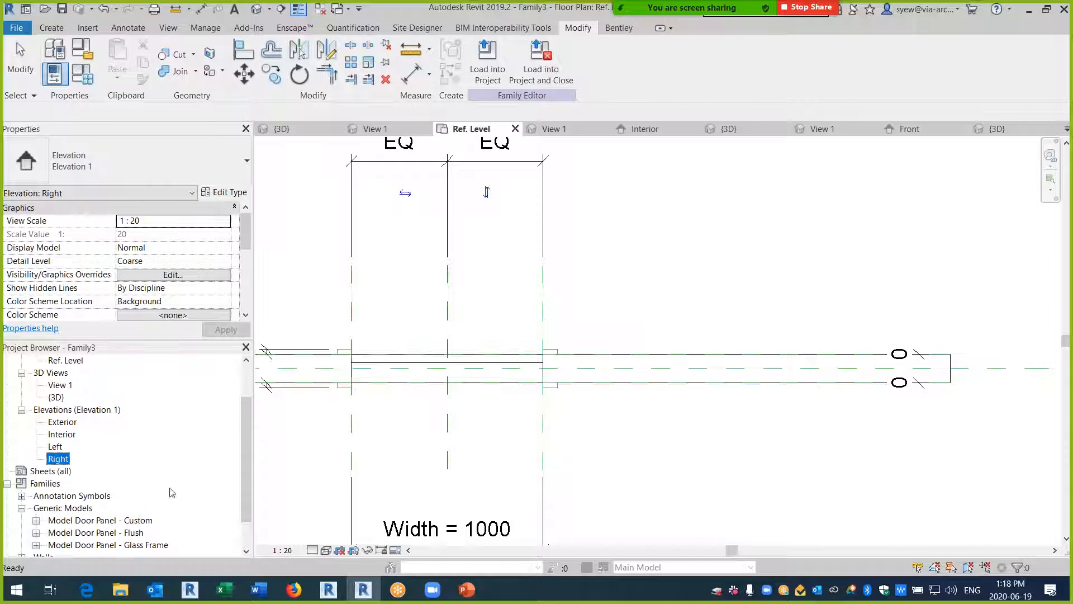
scroll(168, 492, down, 2)
click(129, 484)
scroll(246, 249, down, 3)
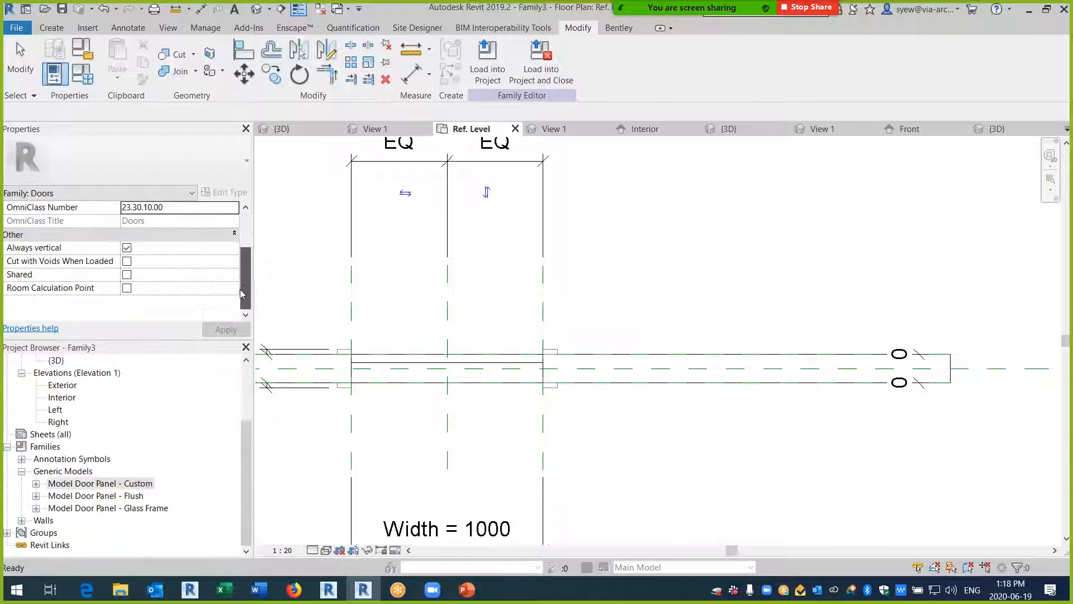
click(36, 483)
click(120, 496)
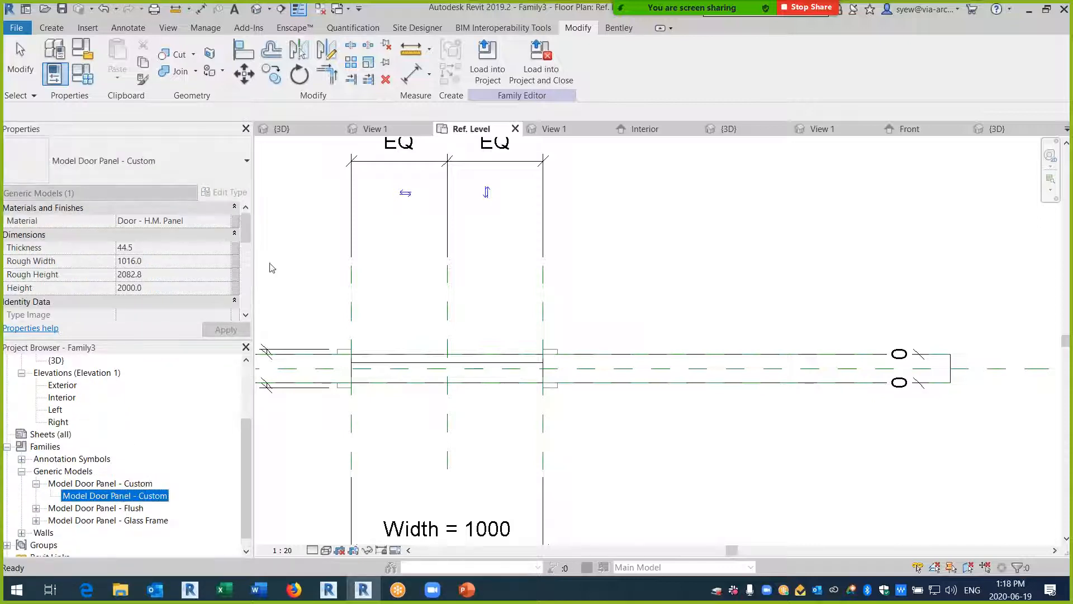
drag(385, 440, 655, 284)
click(640, 281)
key(Escape)
key(Escape)
- Associate the placed custom panel's Width, Thickness and Height with the door family's parameters of the same names
drag(246, 232, 246, 264)
click(235, 247)
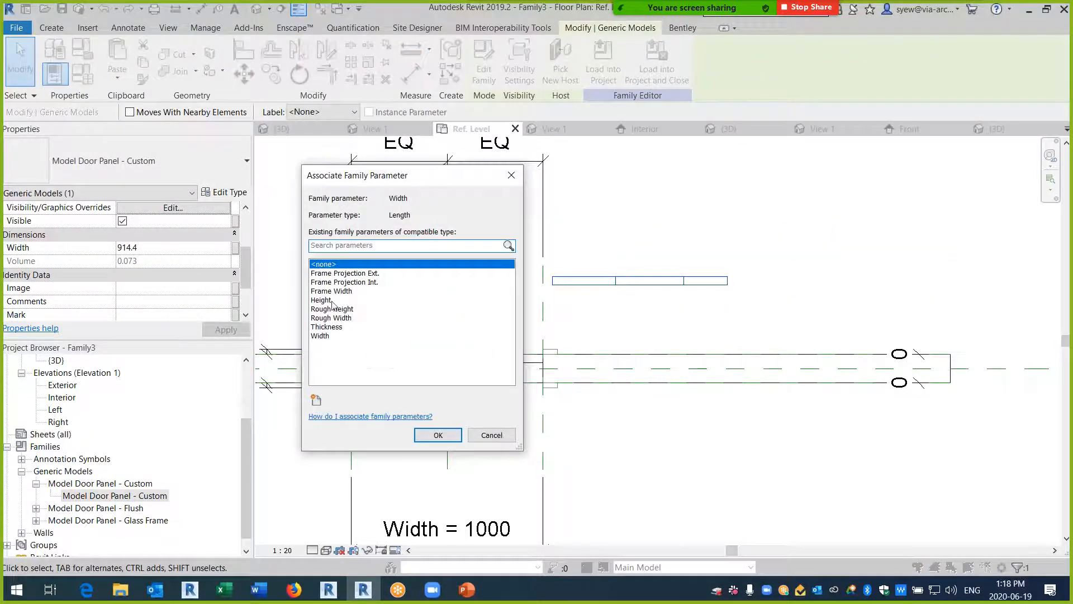
click(319, 335)
click(438, 434)
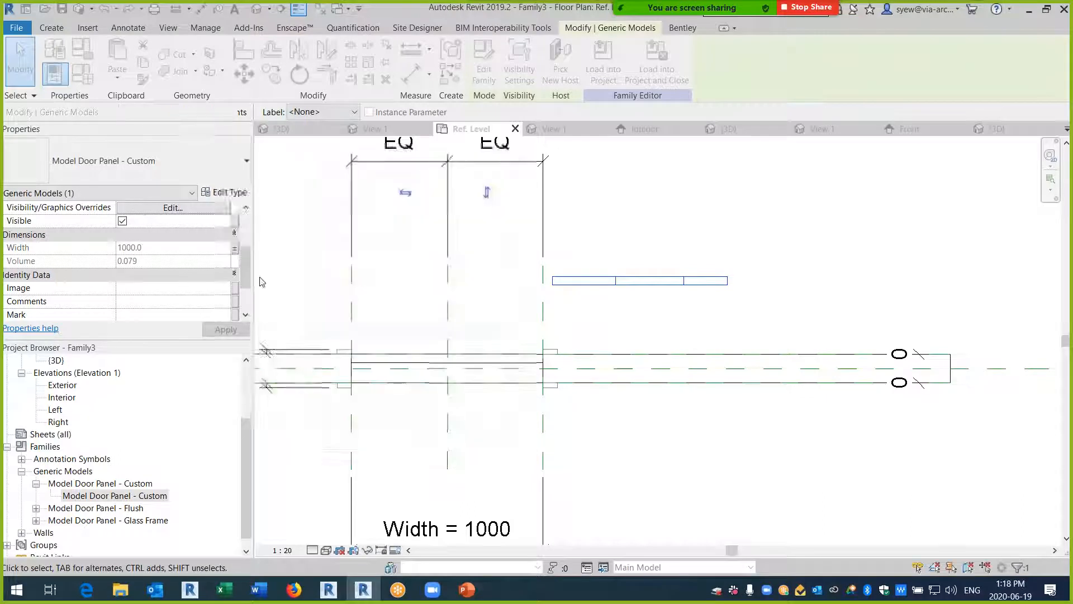
click(226, 191)
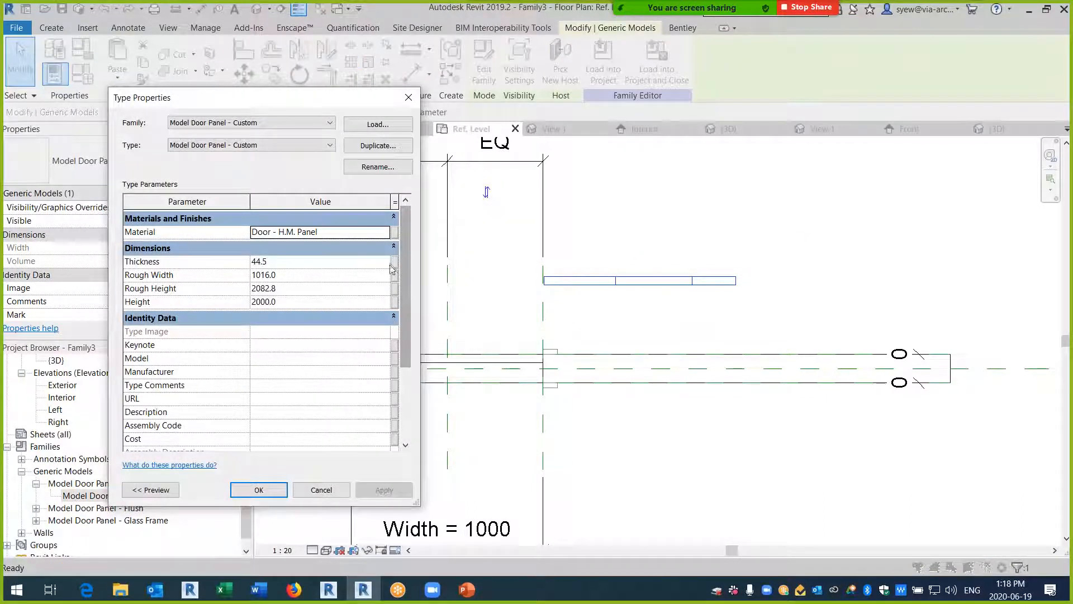
click(394, 261)
click(327, 326)
click(438, 434)
click(404, 302)
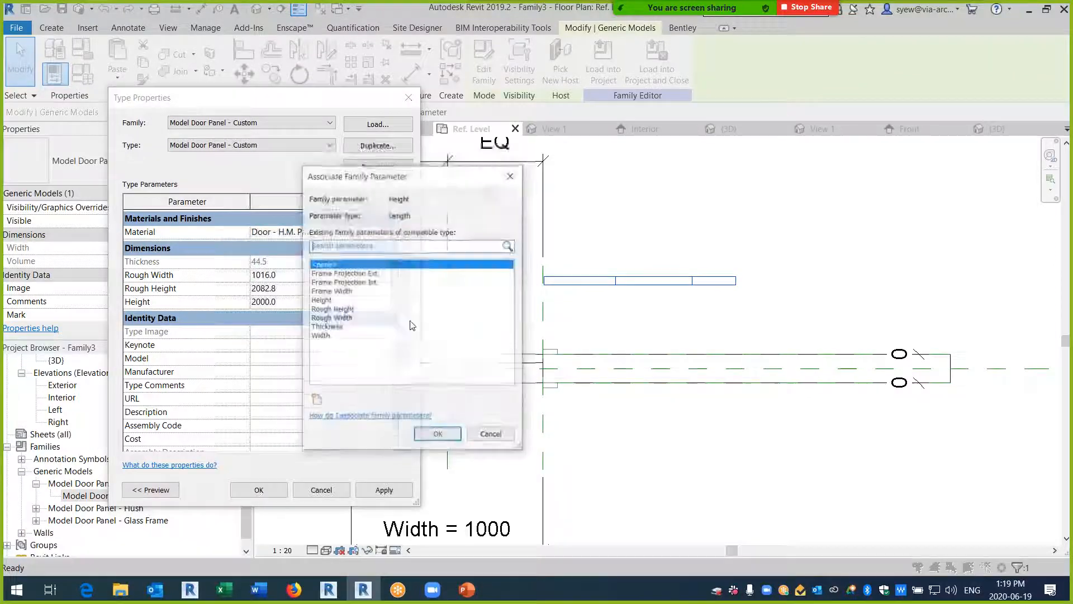
click(327, 301)
click(438, 435)
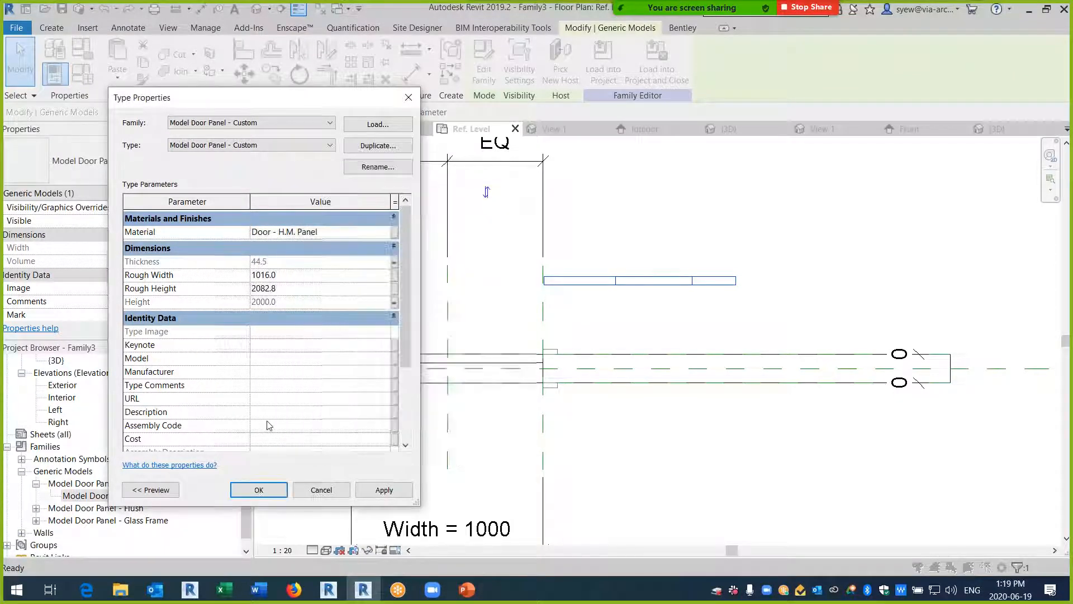
key(Return)
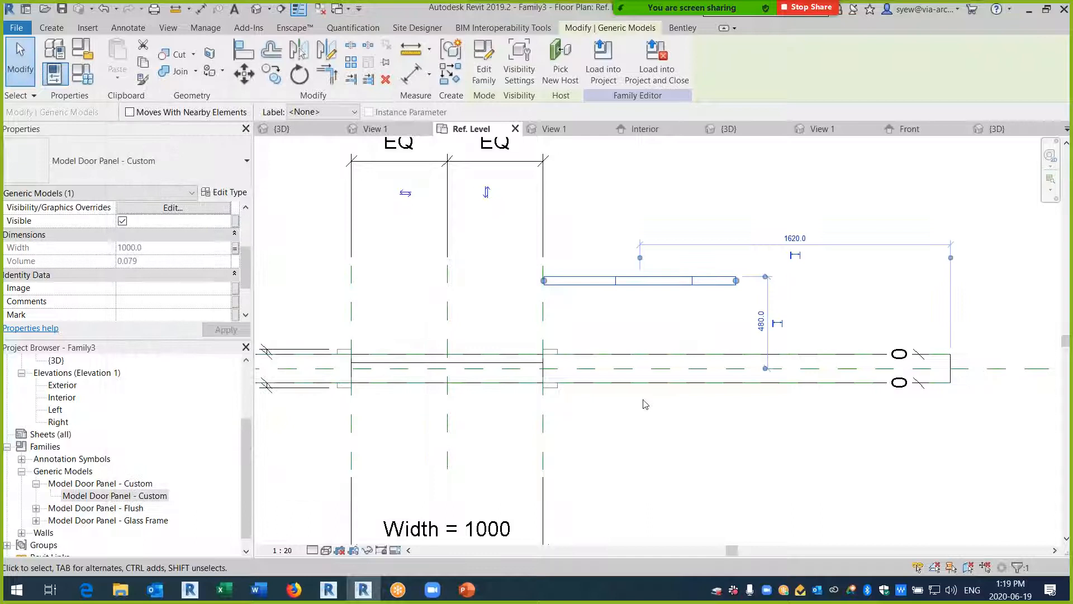
- Delete the placed custom panel instance and load the door family into Project1, overwriting the existing version
click(605, 290)
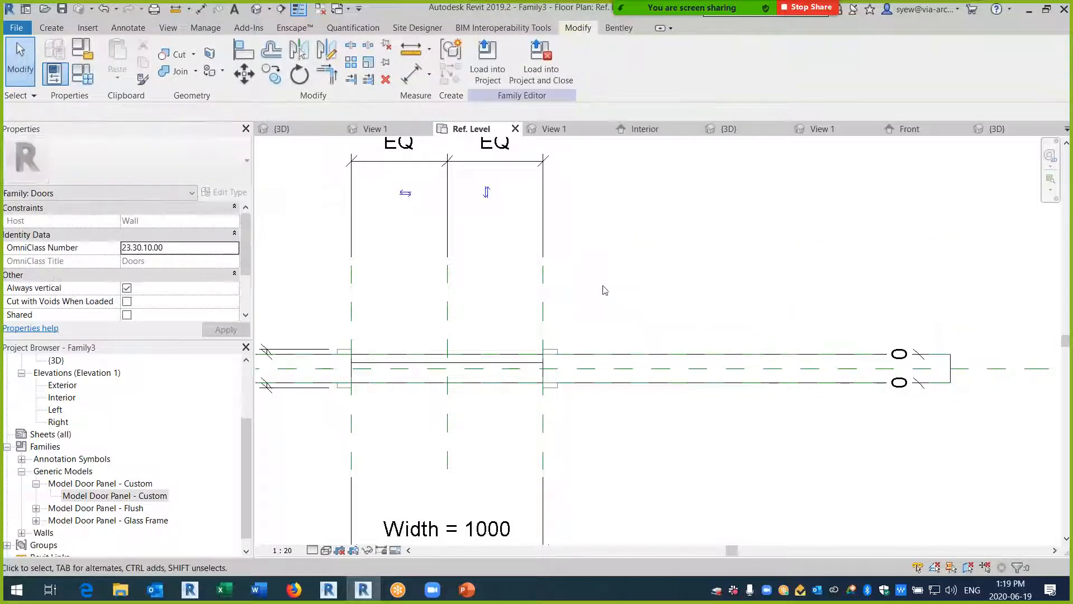
click(487, 61)
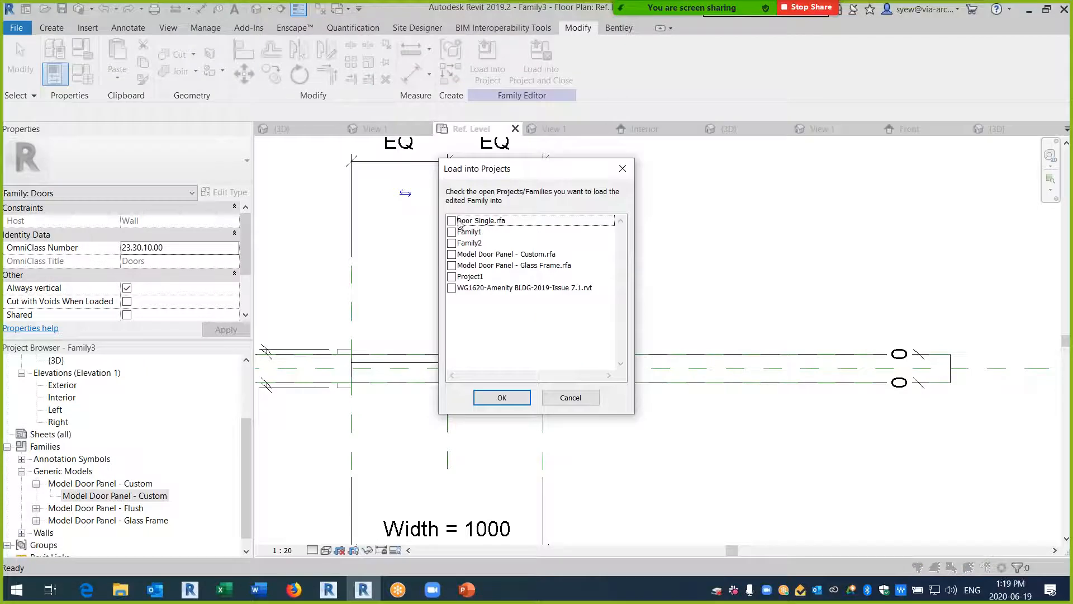
click(451, 277)
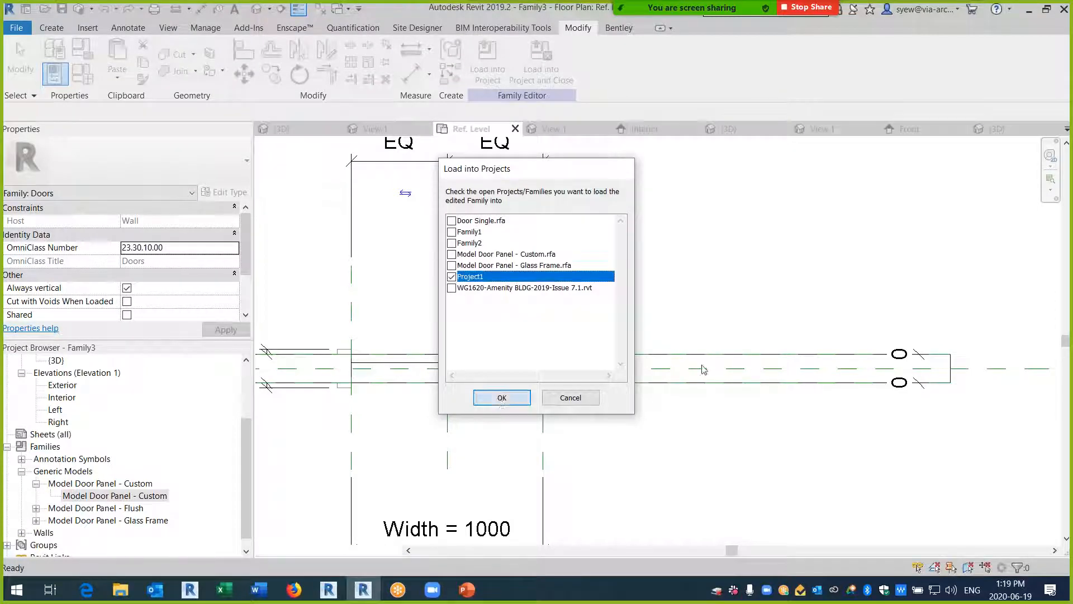
click(502, 398)
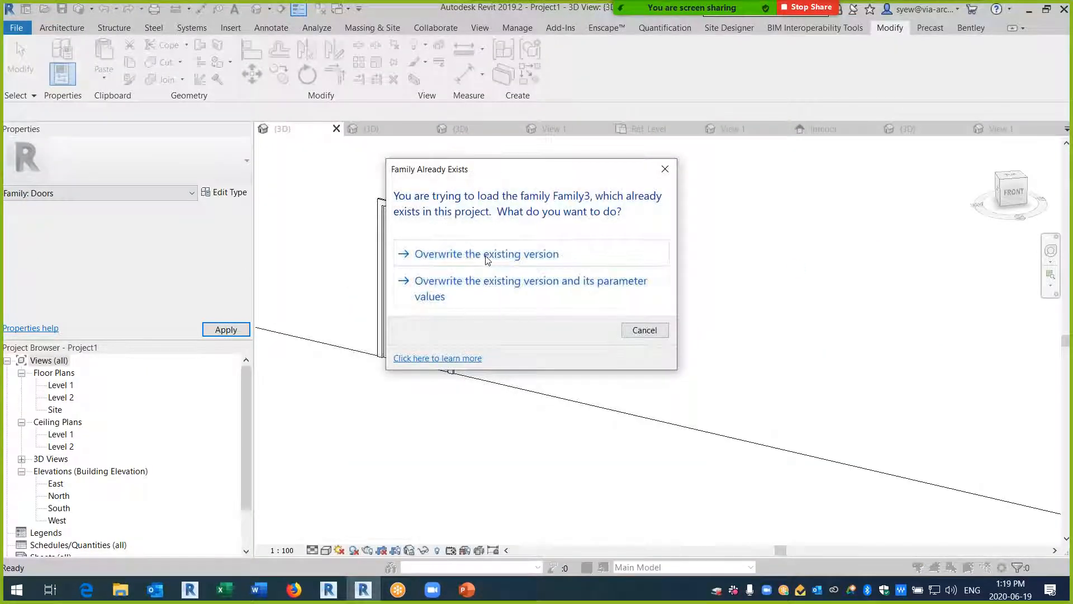
click(425, 249)
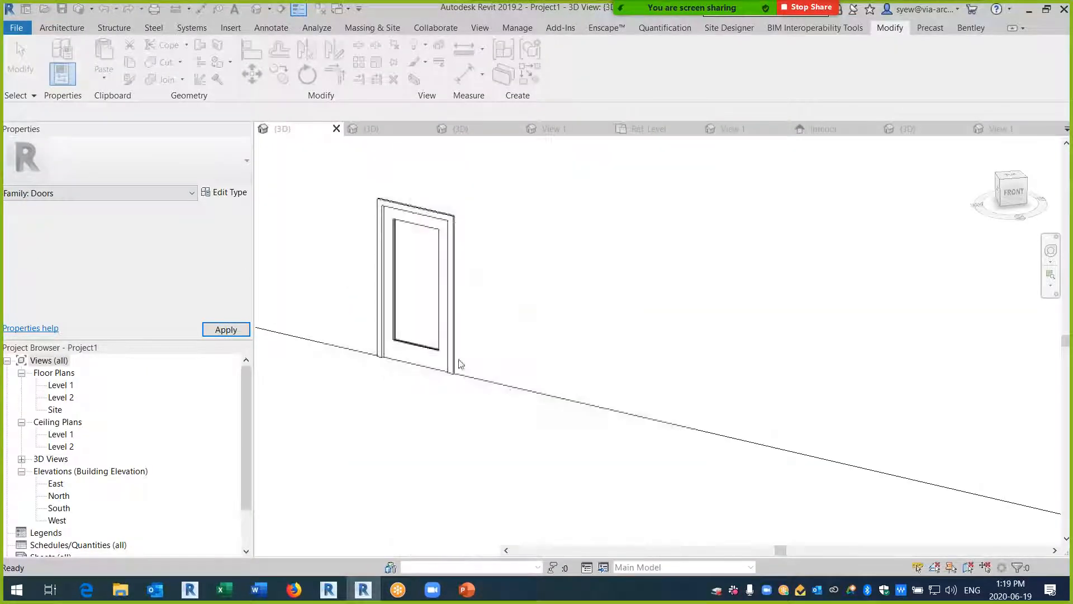
- Duplicate the door's With Glass type in Project1 as a new type named "peak hole"
click(405, 351)
click(223, 191)
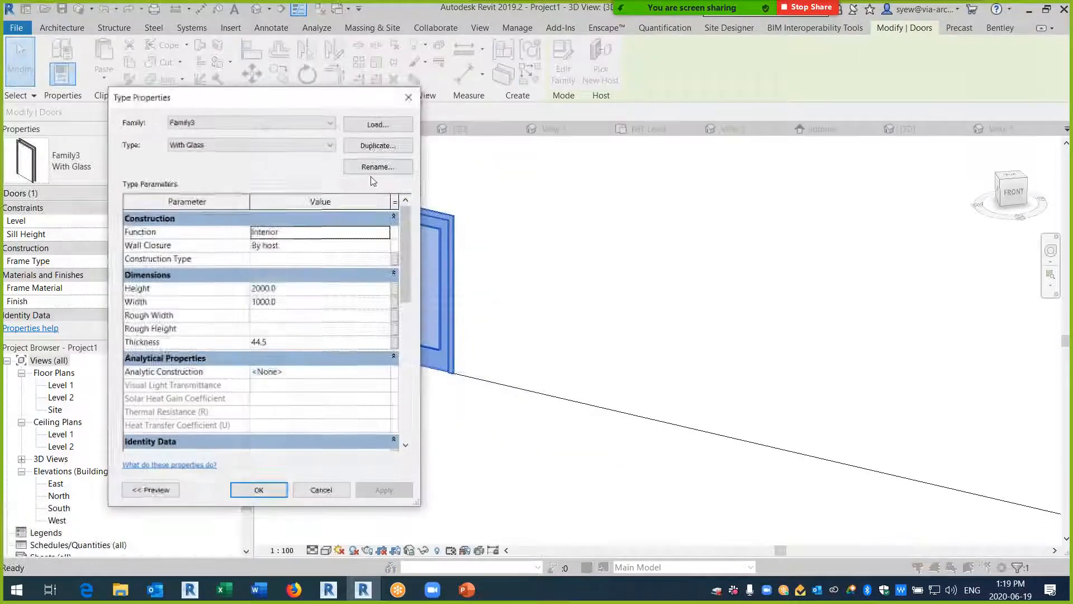
click(377, 145)
text(peak ho)
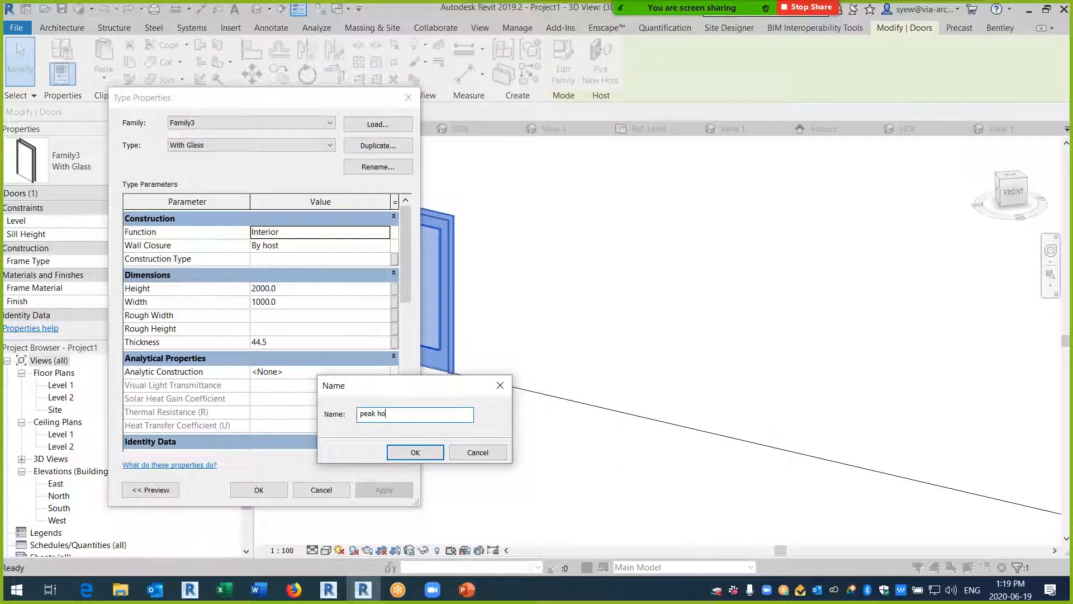
text(le)
key(Return)
- Set the peak hole type's Door Panel Type to Model Door Panel - Custom and apply it to the door
scroll(408, 213, down, 10)
click(384, 382)
click(385, 383)
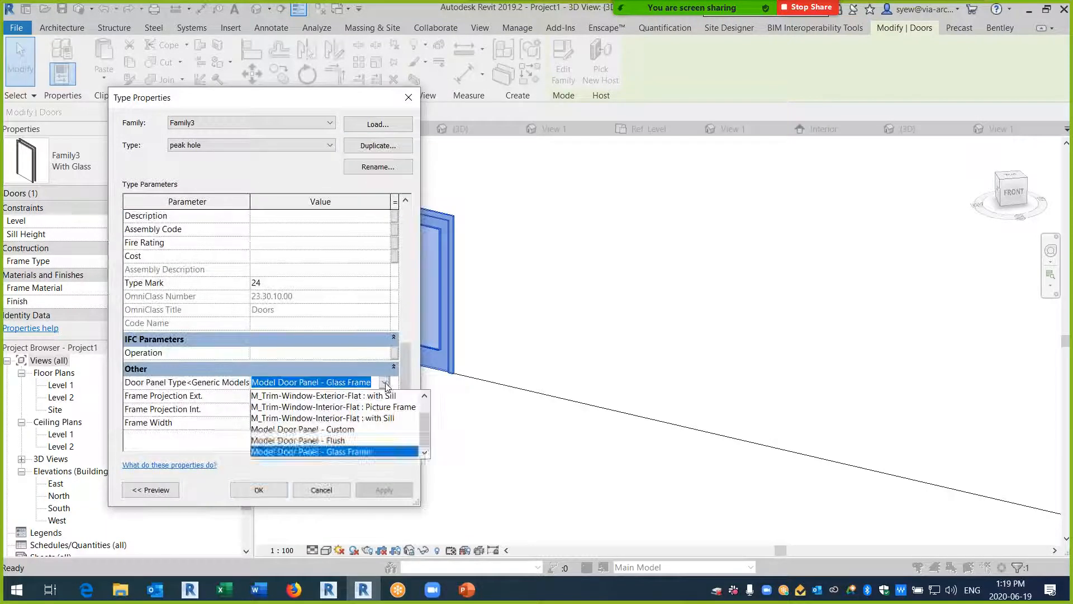
click(325, 430)
click(258, 489)
click(482, 469)
mouse_move(481, 469)
shift+middle_down()
mouse_move(586, 430)
mouse_move(462, 460)
mouse_move(483, 458)
shift+middle_up()
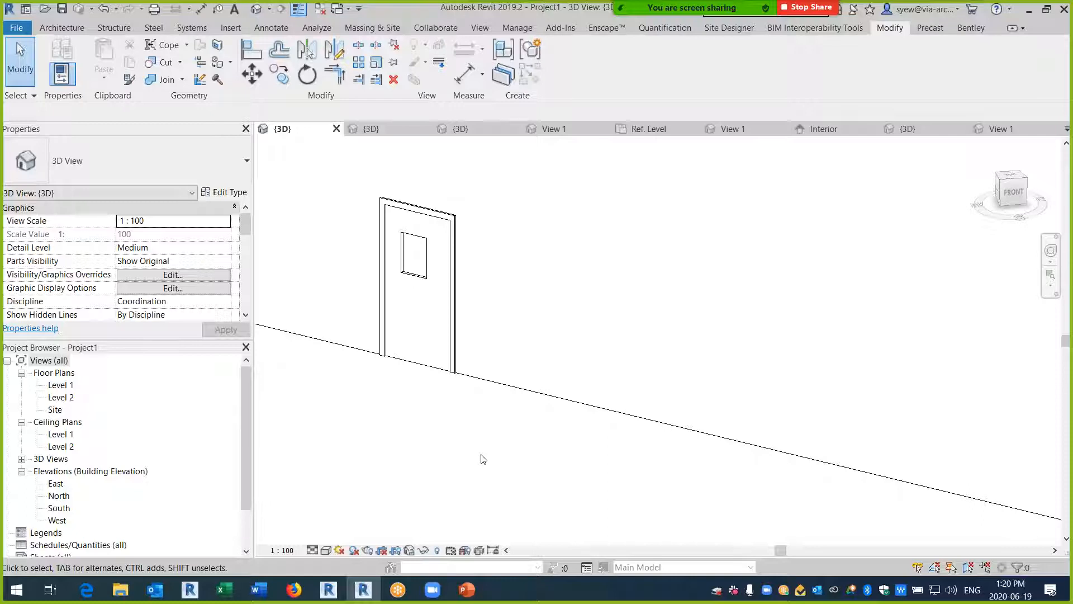
- Review the types available for the selected door in Project1
click(437, 209)
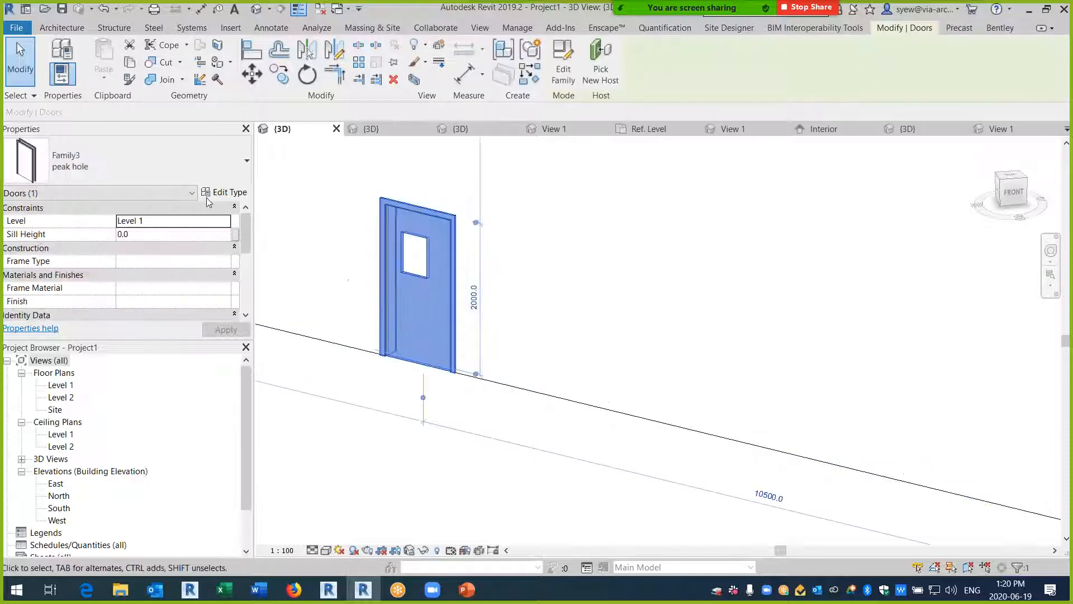
click(97, 169)
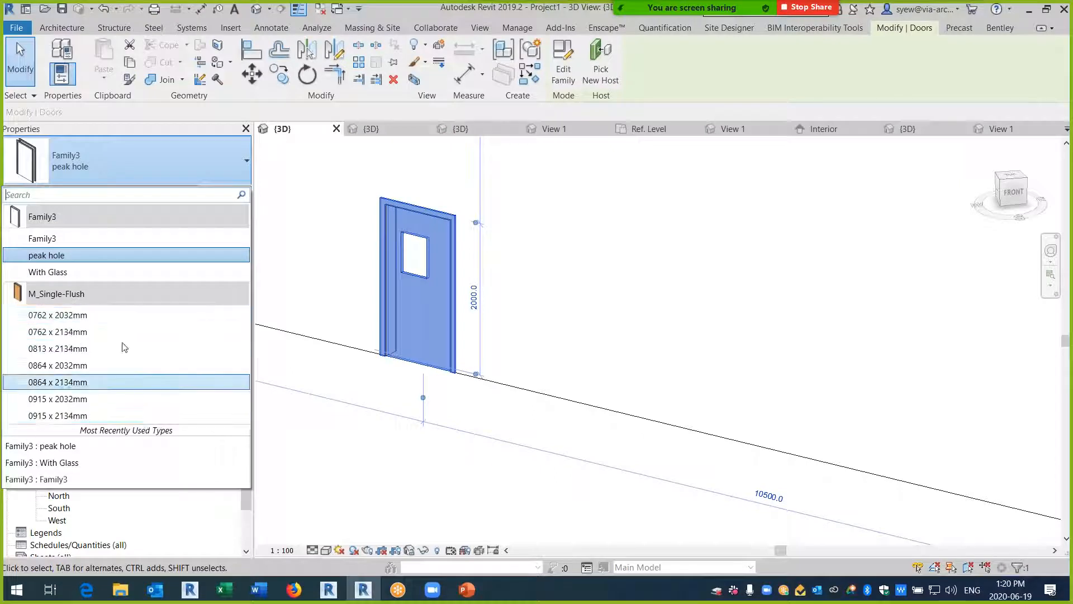
click(72, 241)
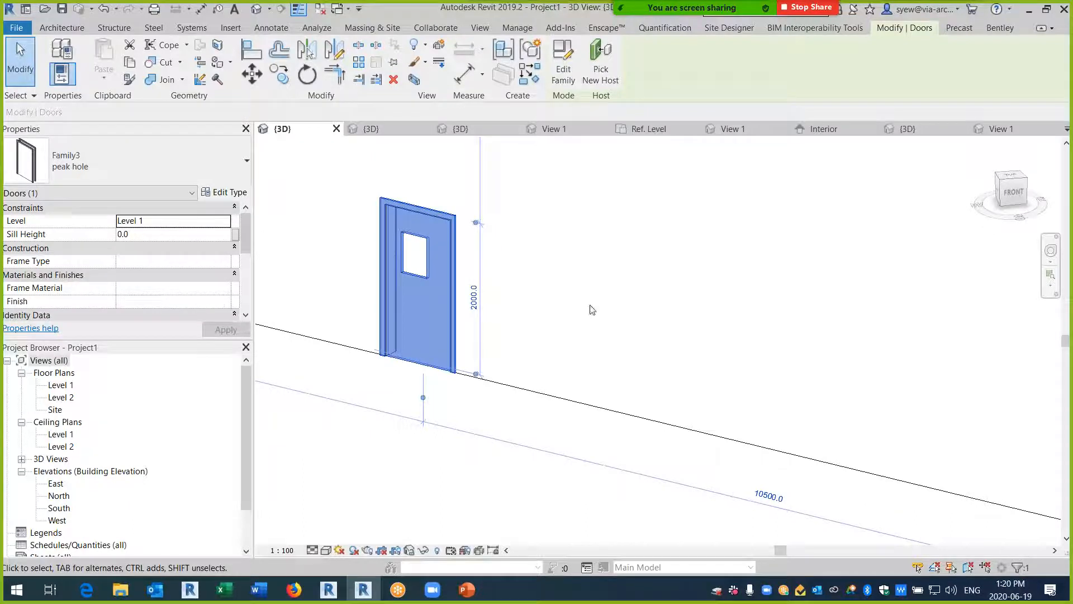
- Highlight the "Shared Family and how to use it" lesson topic in the PowerPoint presentation and return to Revit
click(468, 591)
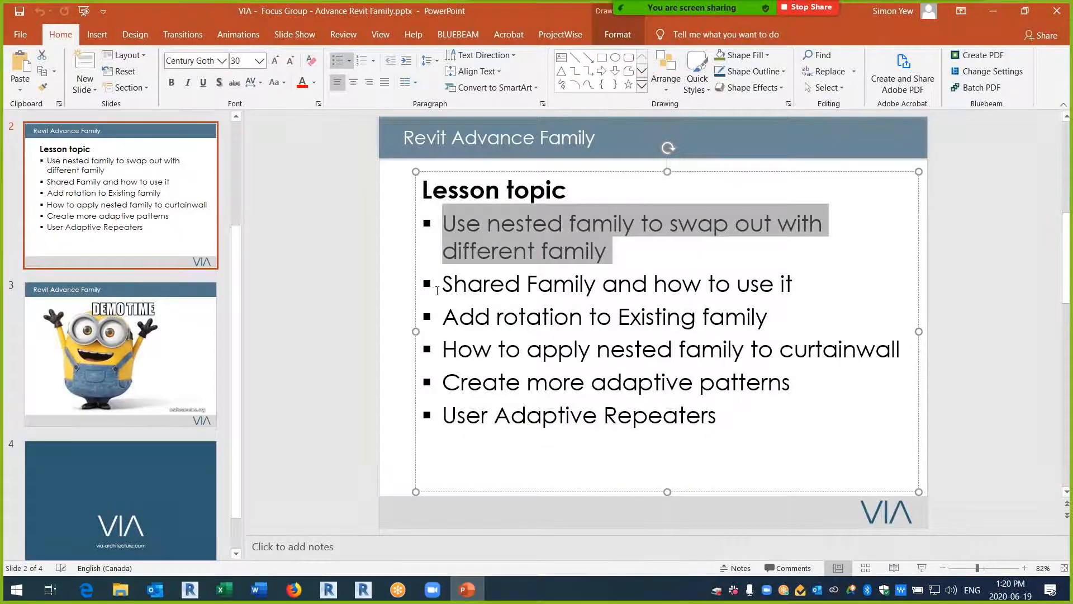
drag(442, 285, 715, 285)
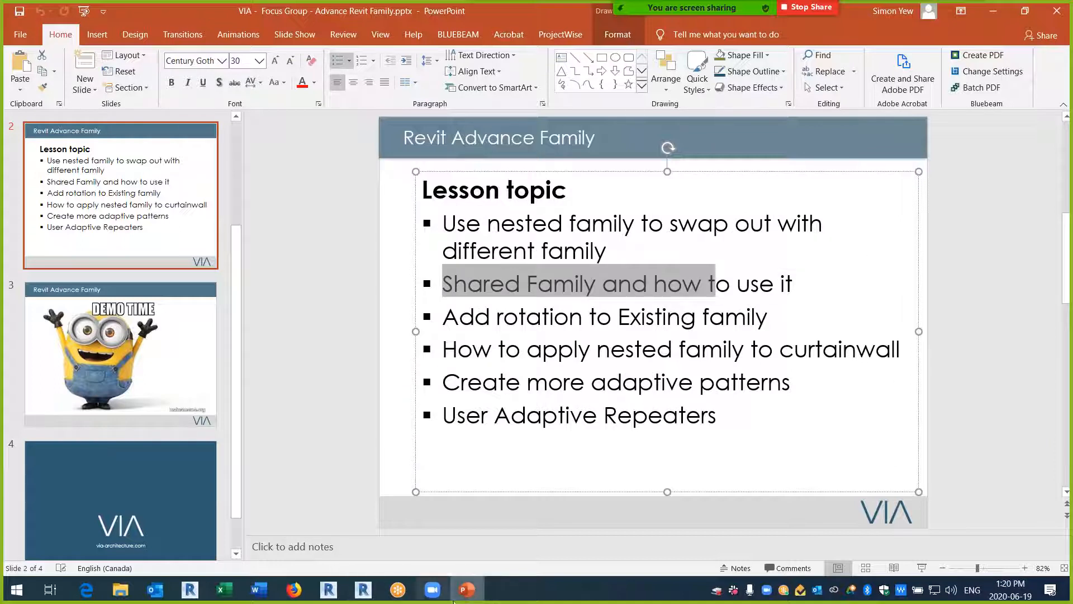
click(364, 589)
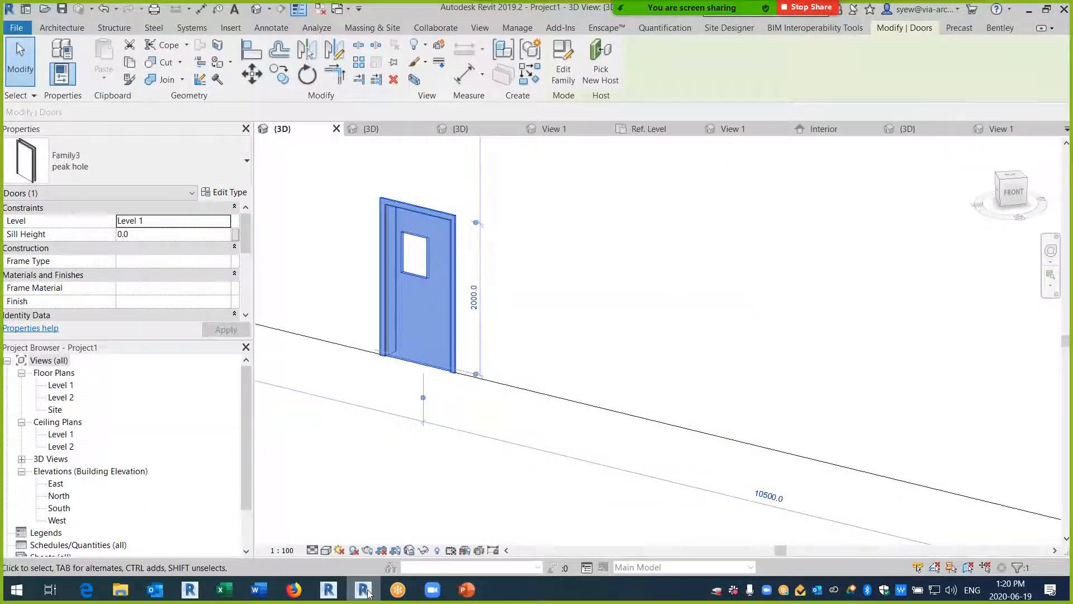
- Close the inactive views and the Family2 family
click(320, 9)
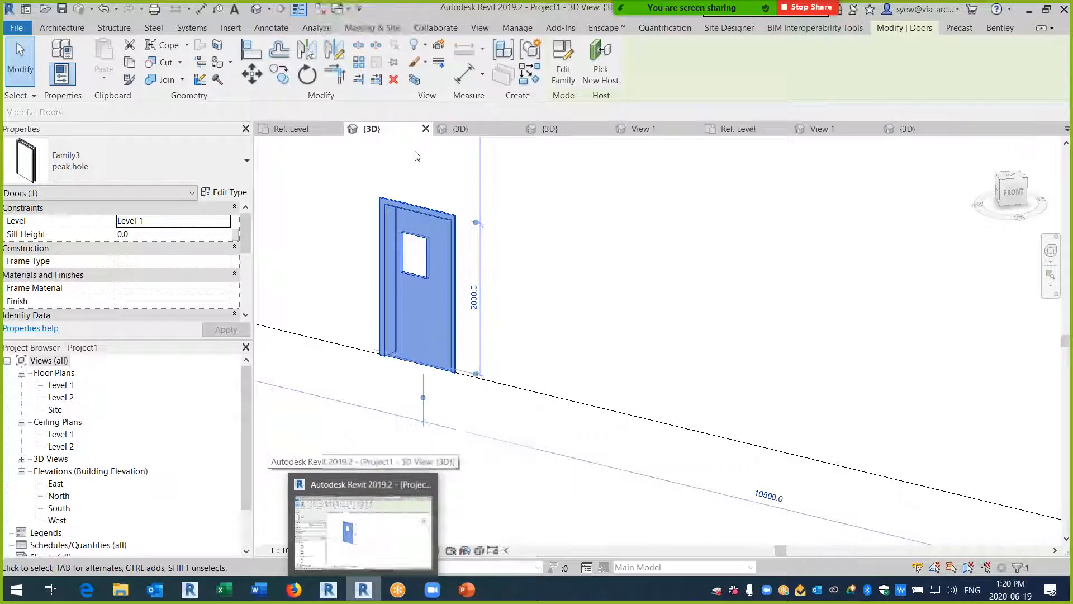
click(460, 133)
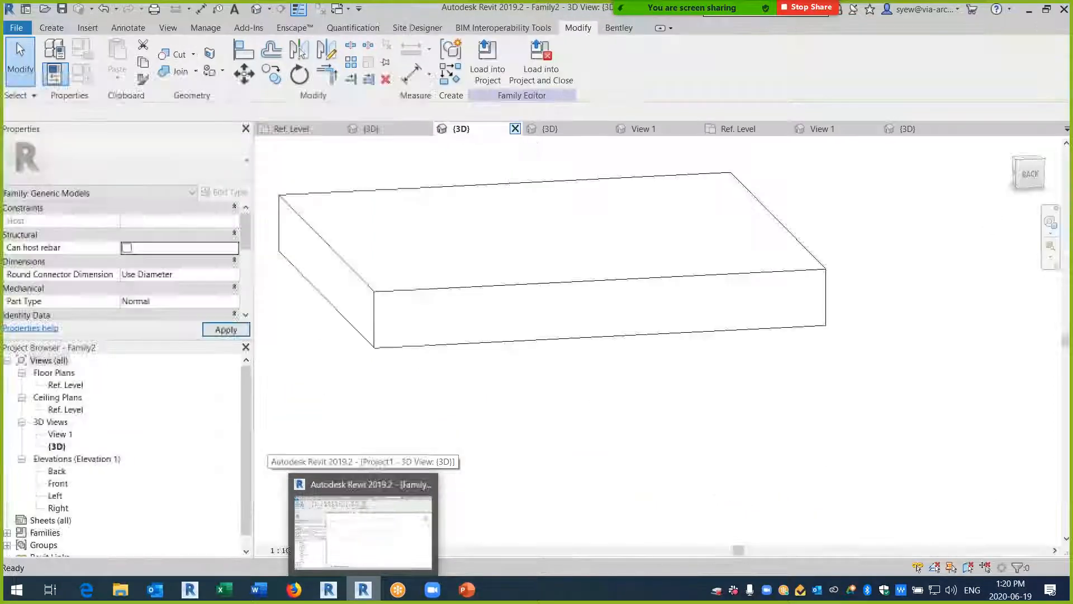
click(515, 130)
key(Return)
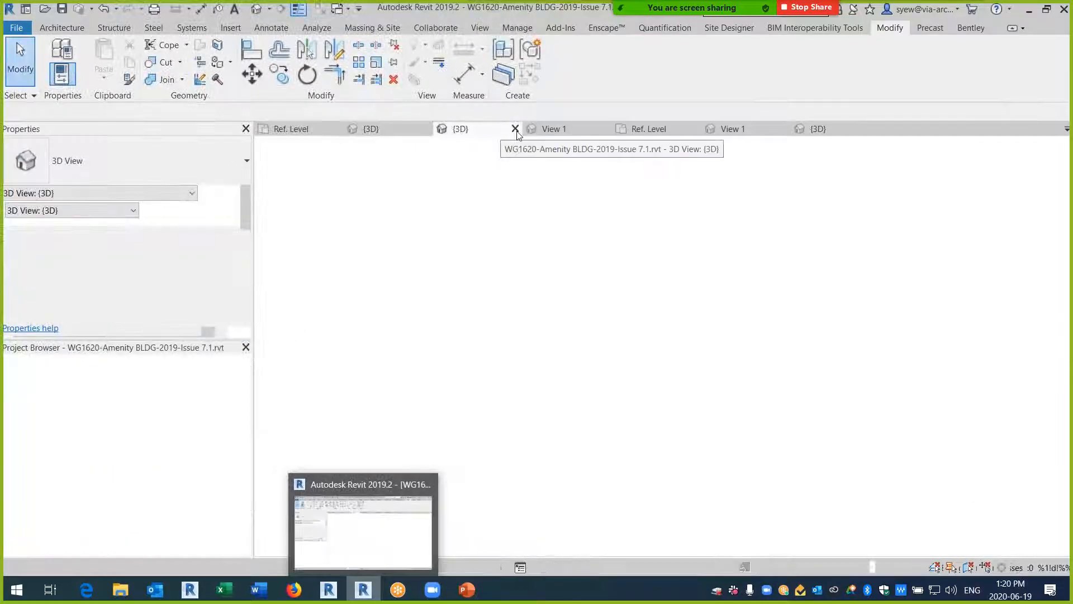
- Open the DP Overall - Level 2 floor plan and inspect the Washroom Layout family between Washroom 3 and the elevator
scroll(514, 276, down, 2)
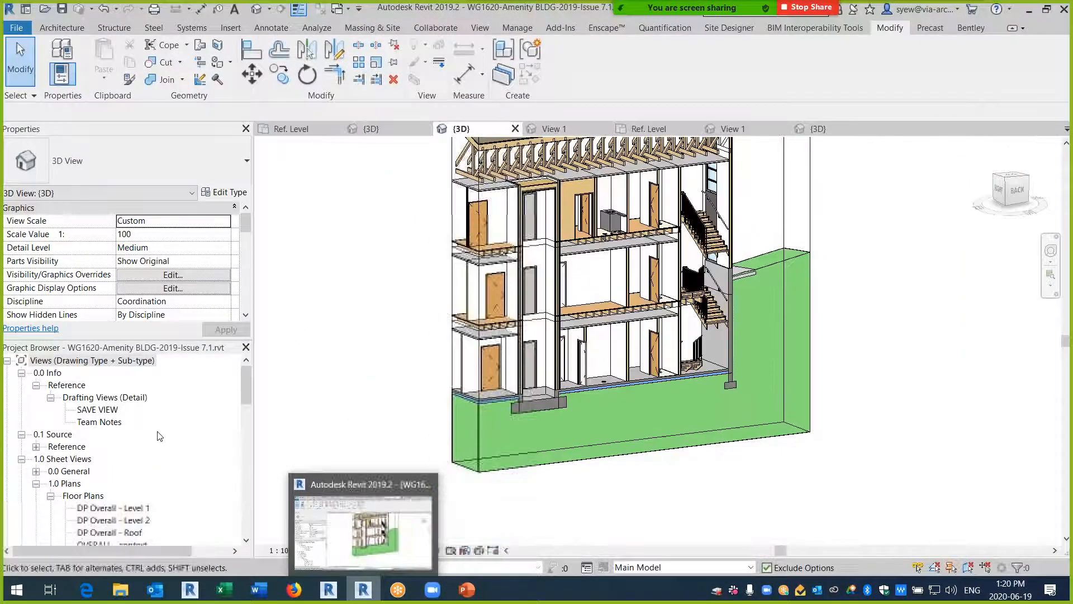
click(111, 507)
click(360, 410)
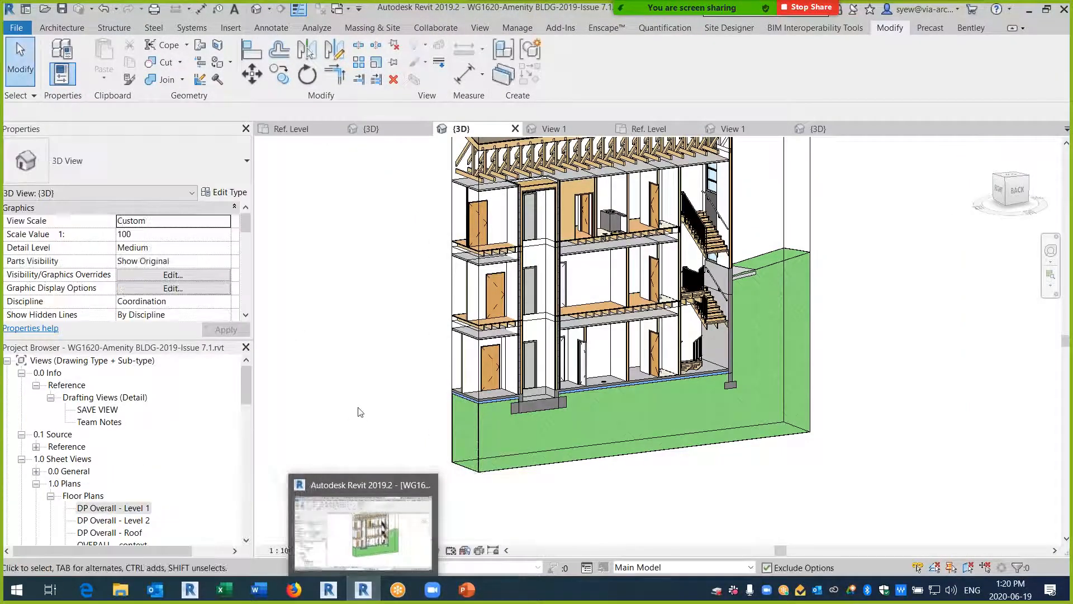
double_click(118, 521)
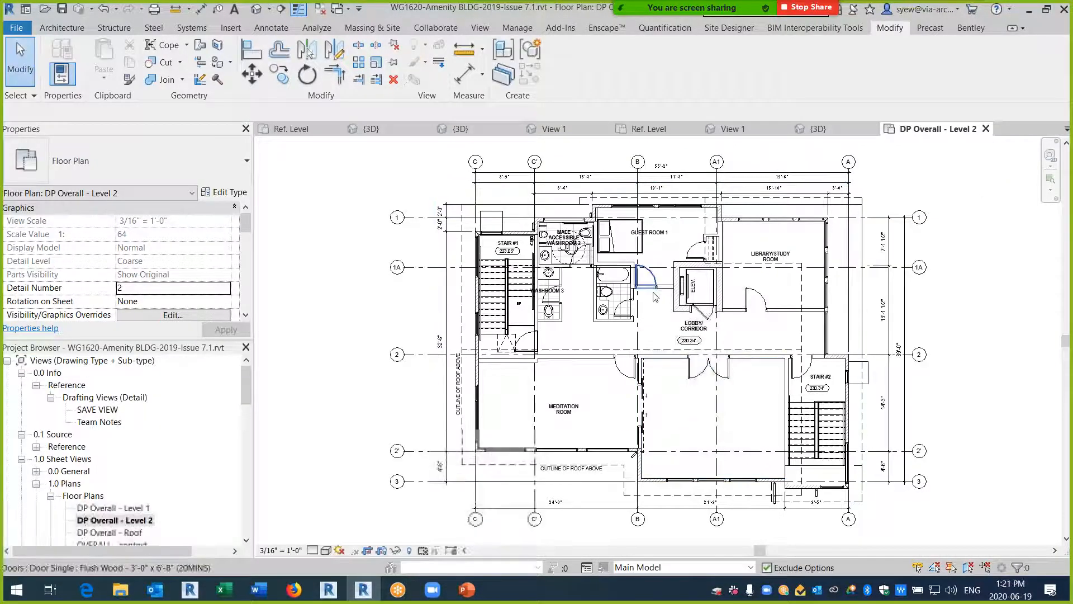
scroll(614, 294, up, 6)
click(506, 298)
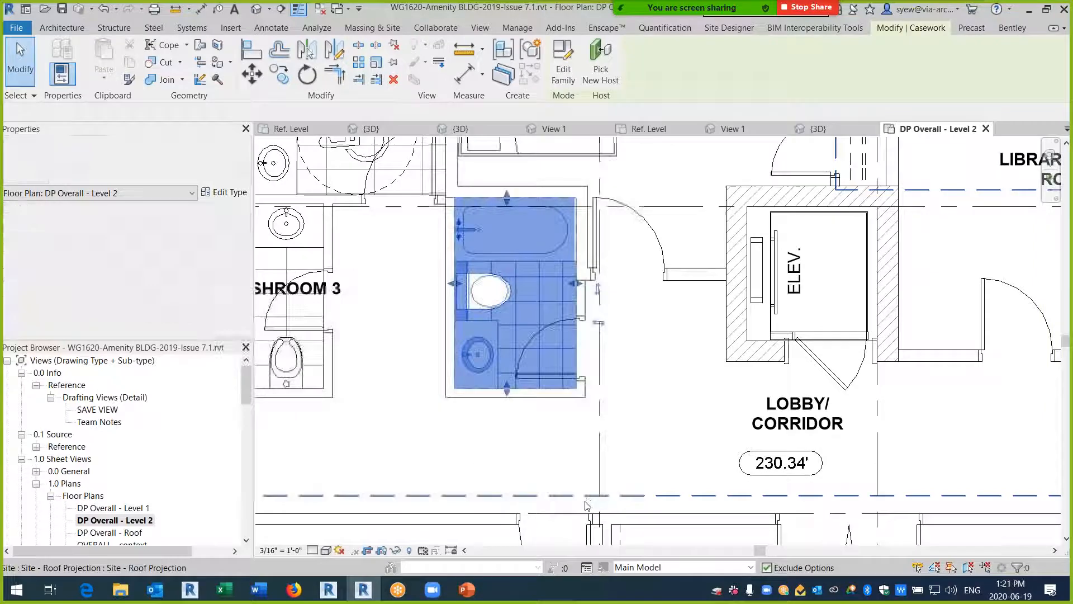
scroll(511, 300, up, 1)
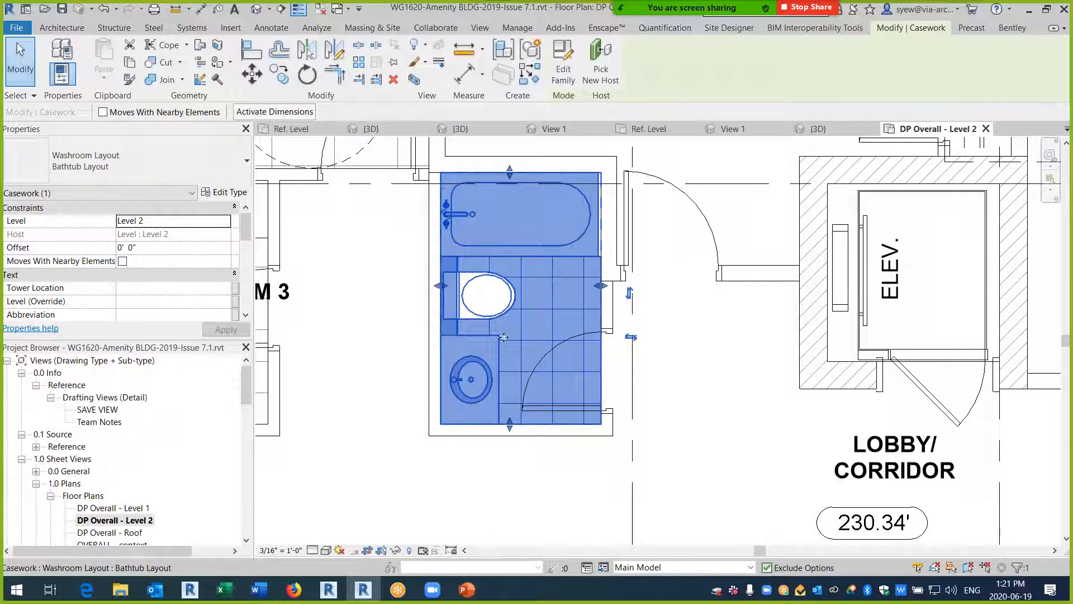
click(478, 492)
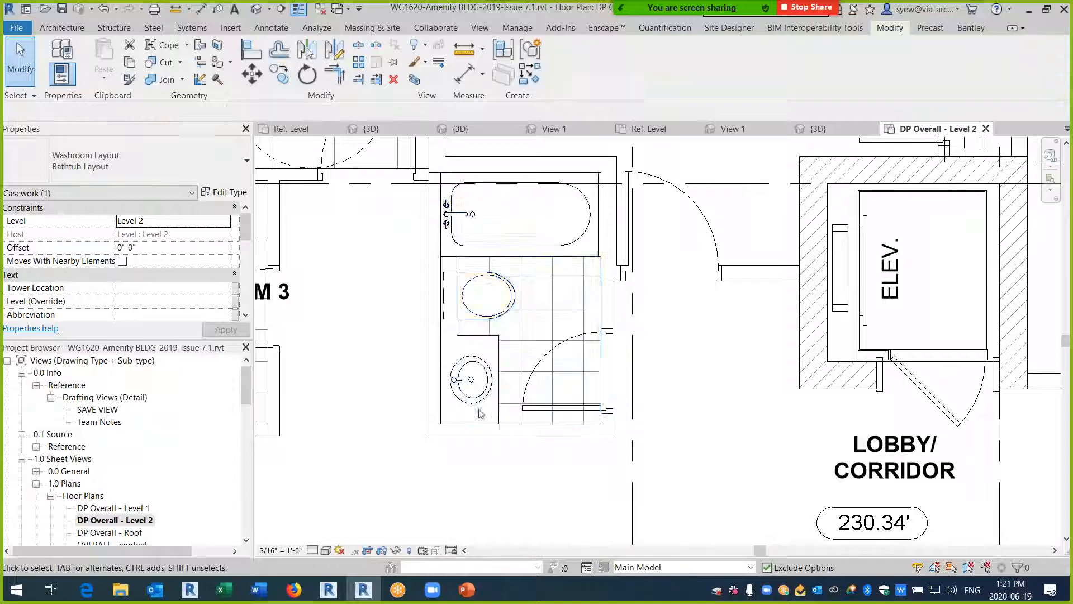
- Copy the Washroom Layout instance to the empty area outside the building between grids 1A and 2
click(508, 311)
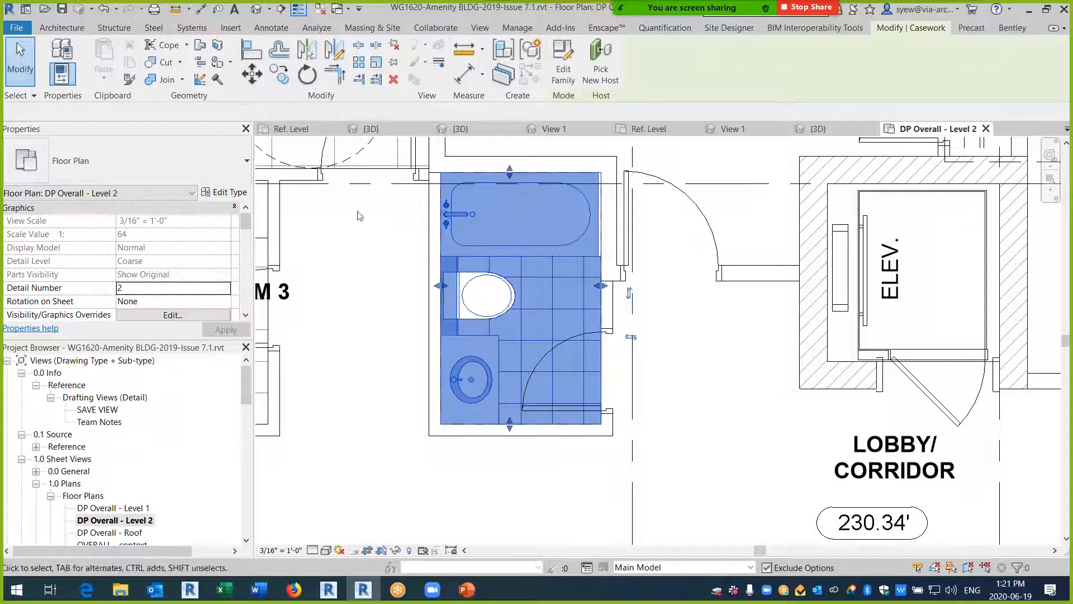
click(284, 80)
click(499, 275)
middle_drag(380, 394, 625, 252)
scroll(624, 253, down, 3)
middle_drag(589, 282, 735, 296)
click(420, 261)
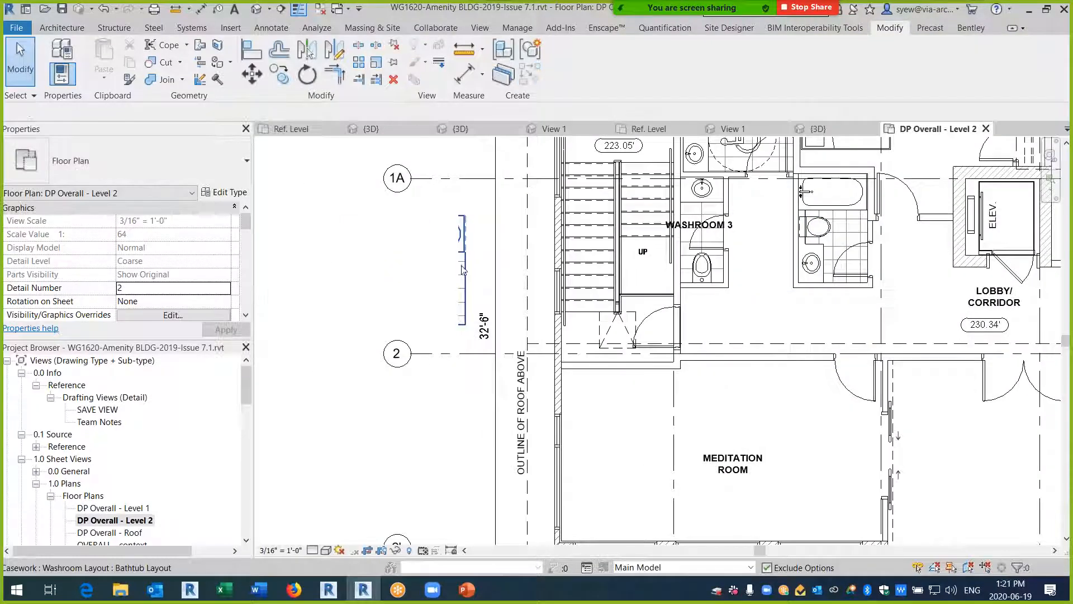
- Move the copied Washroom Layout into the Meditation Room beside the exterior wall
click(462, 268)
drag(617, 424, 657, 477)
middle_drag(685, 476, 659, 359)
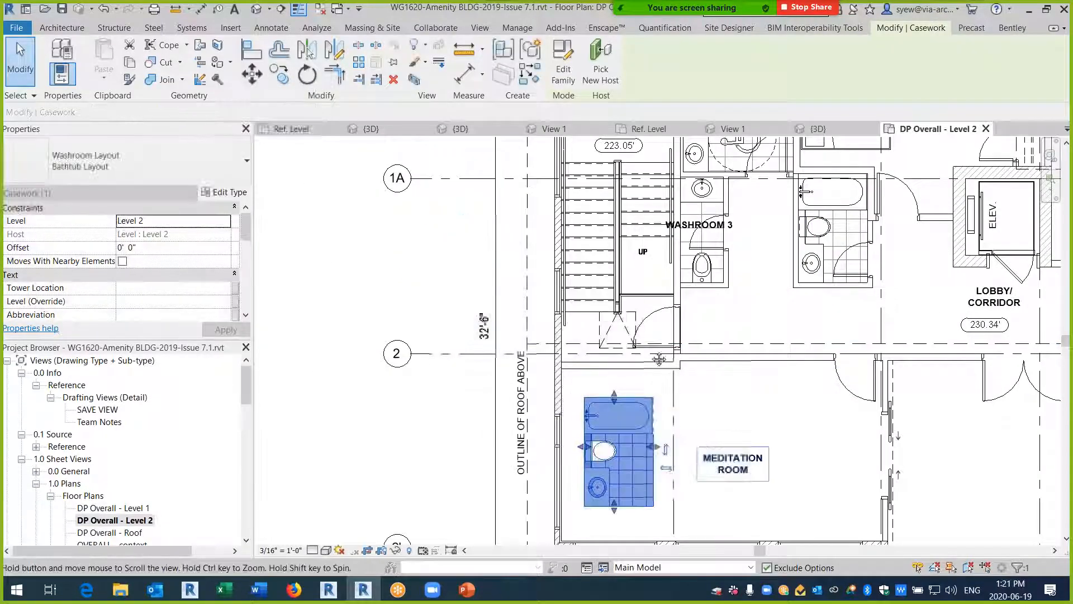
scroll(659, 359, up, 3)
key(Escape)
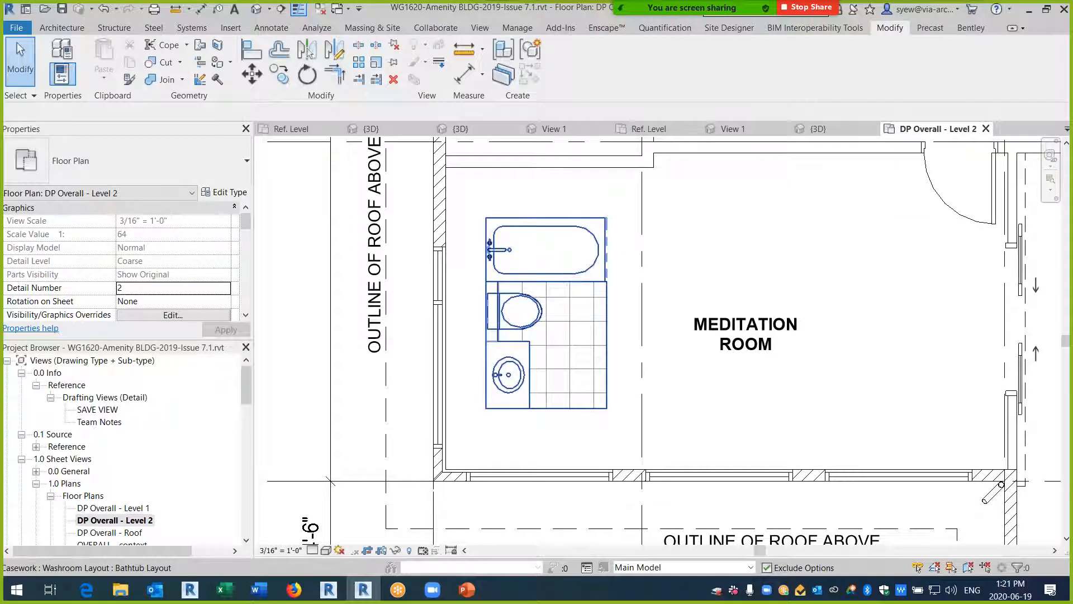
- Examine the copied Washroom Layout and the toilet and lavatory nested in it by selecting them individually
click(561, 279)
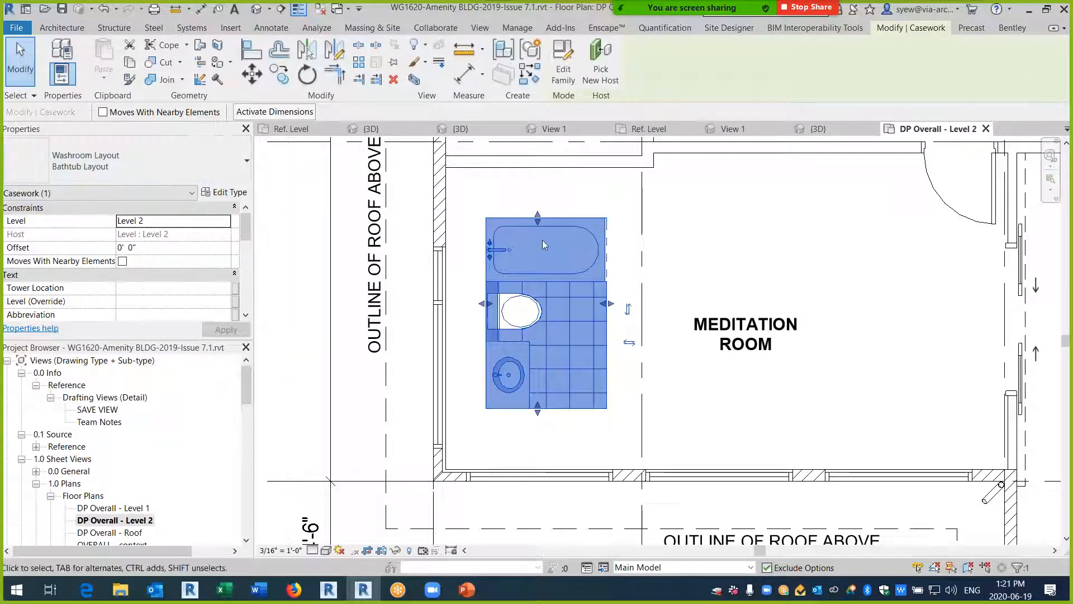
click(603, 285)
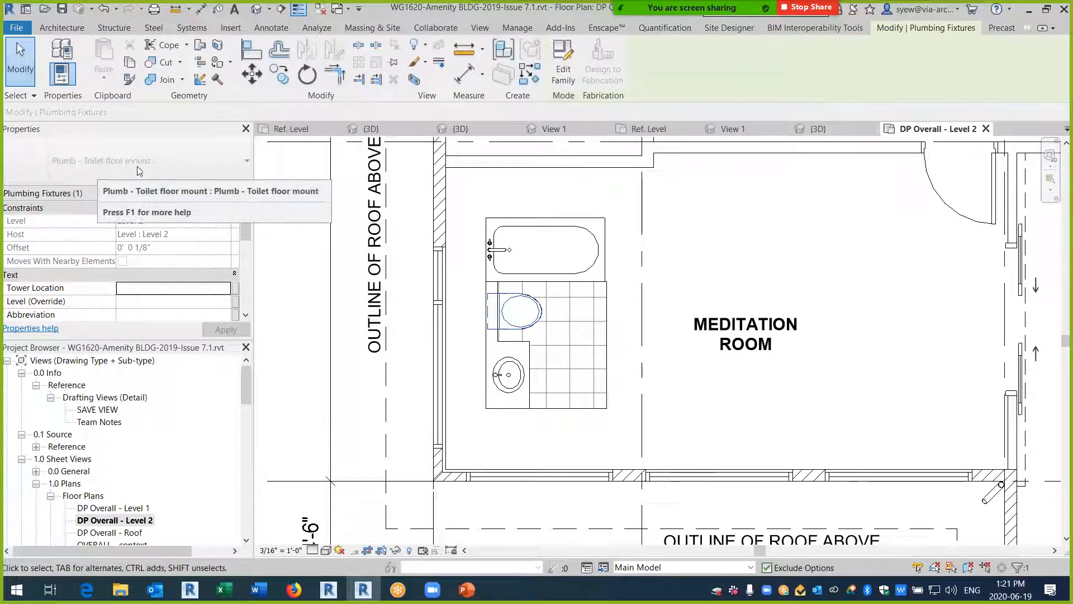
key(Tab)
click(505, 391)
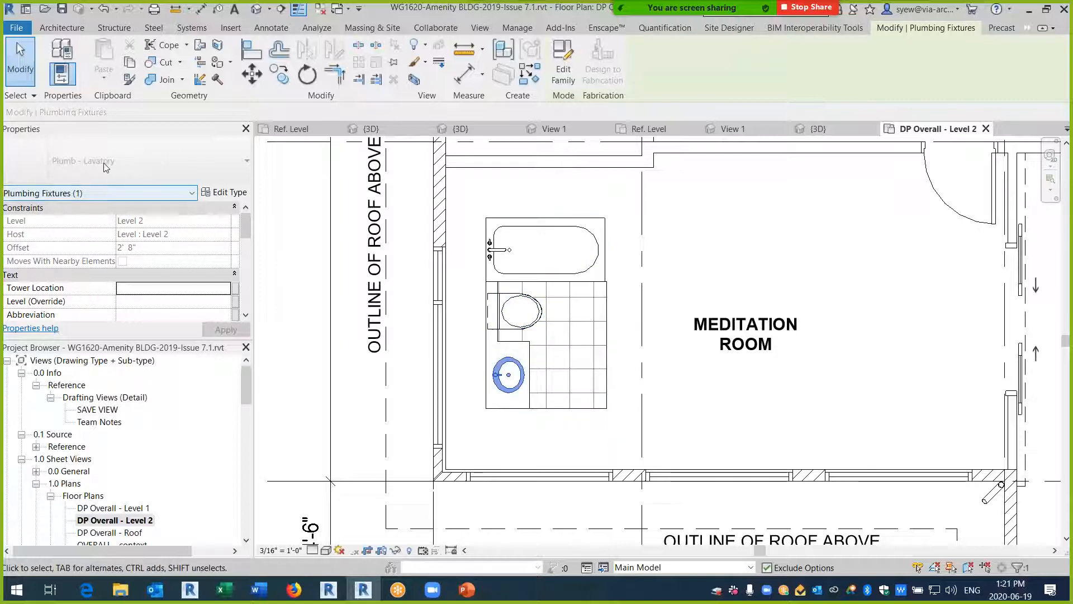
click(625, 354)
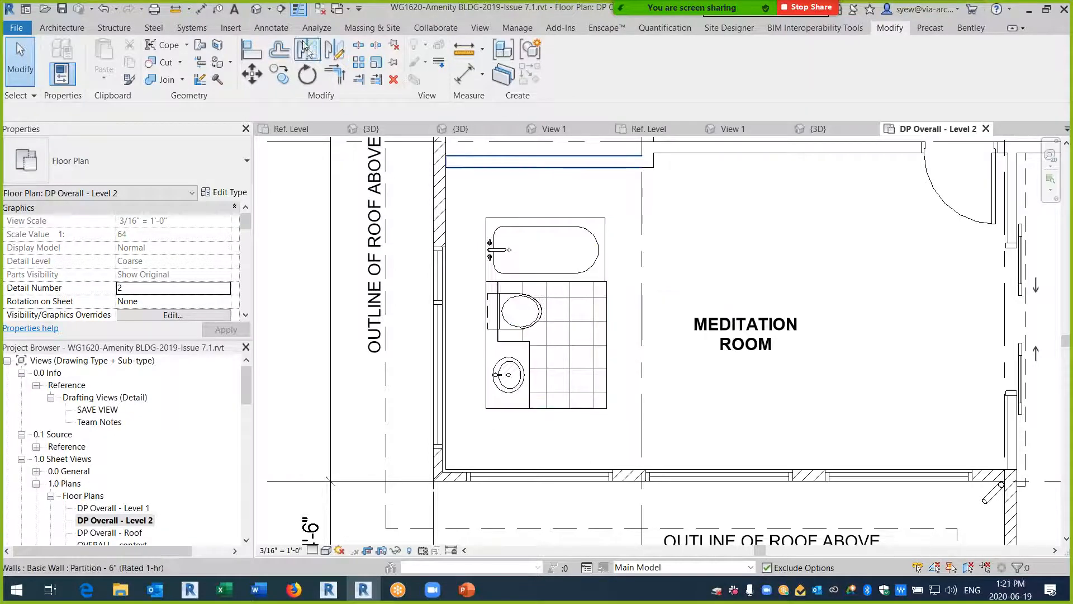
- Check the tagging of individual fixtures nested in the copied Washroom Layout without placing a tag
click(271, 28)
click(572, 55)
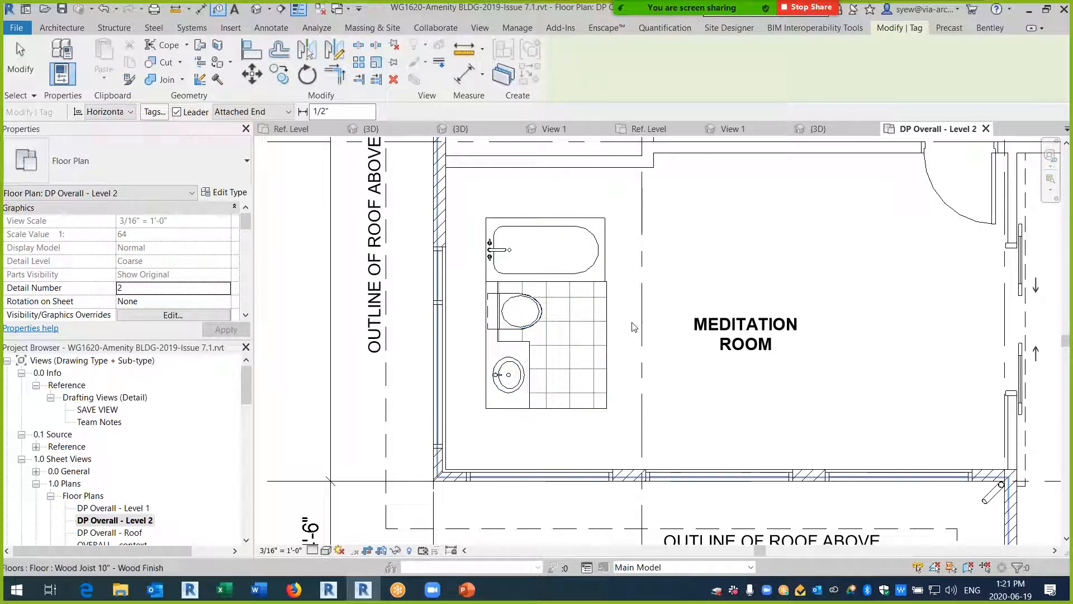
key(Escape)
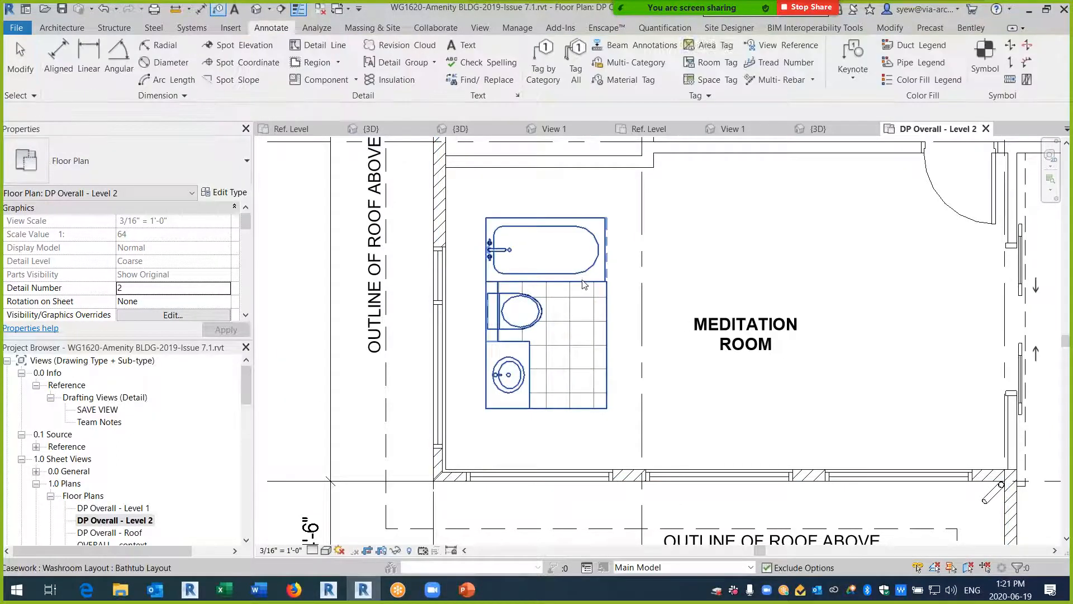
- Close the inactive views and open the copied Washroom Layout family for editing to examine it in 3D
click(604, 319)
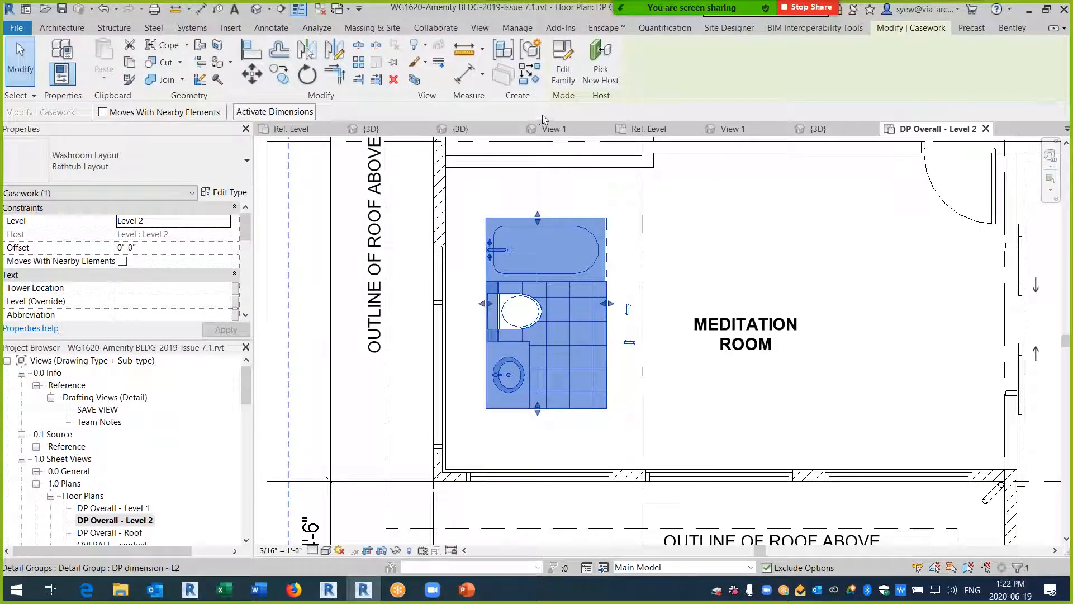
click(320, 10)
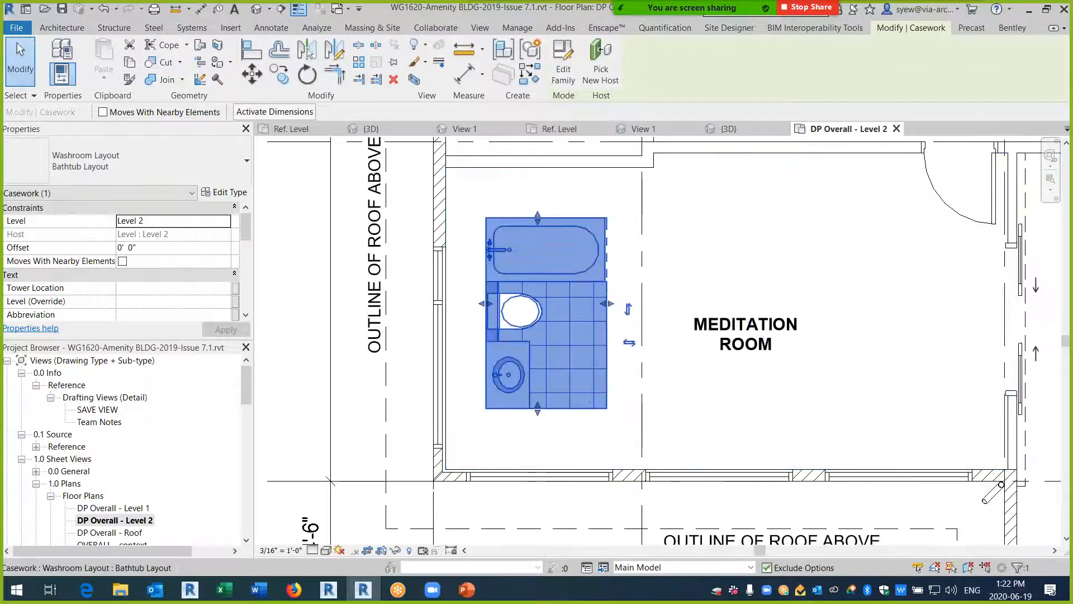
click(556, 66)
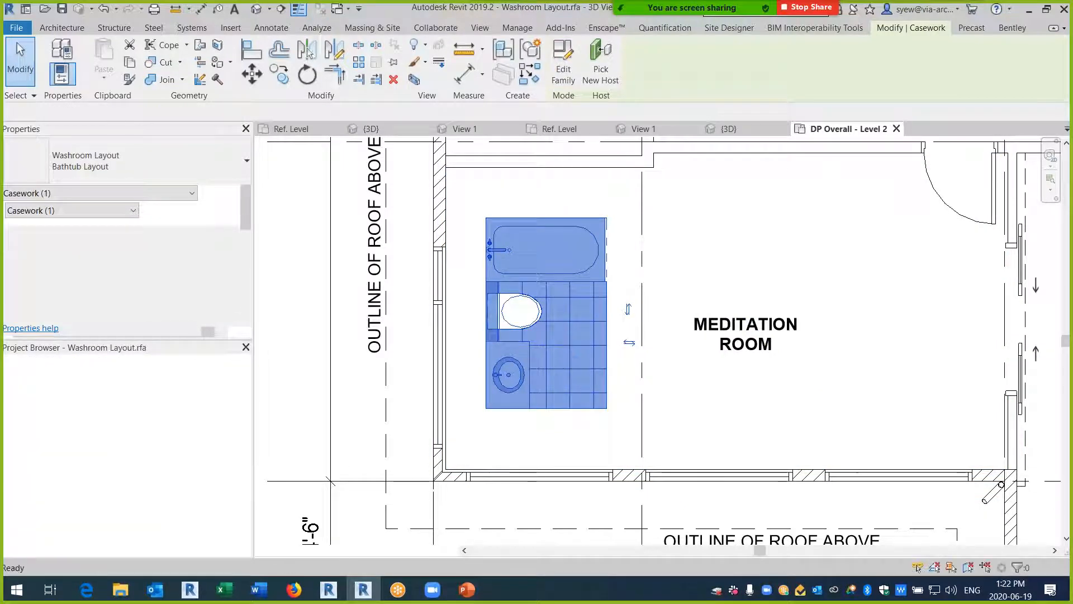
shift+middle_drag(539, 319, 668, 513)
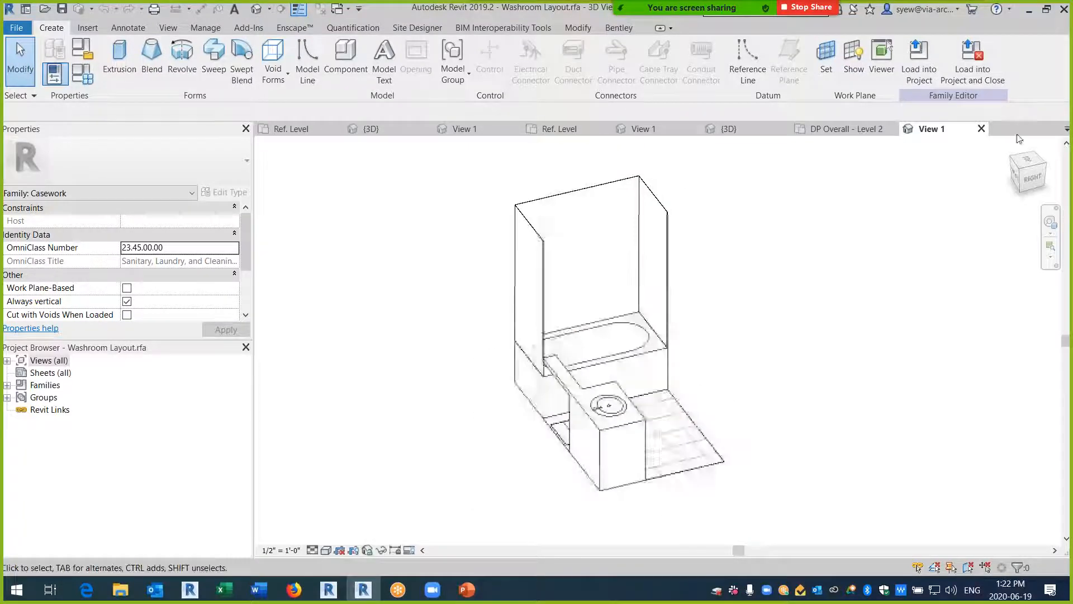
- Close the Washroom Layout family without saving changes and return to the Level 2 plan
click(981, 129)
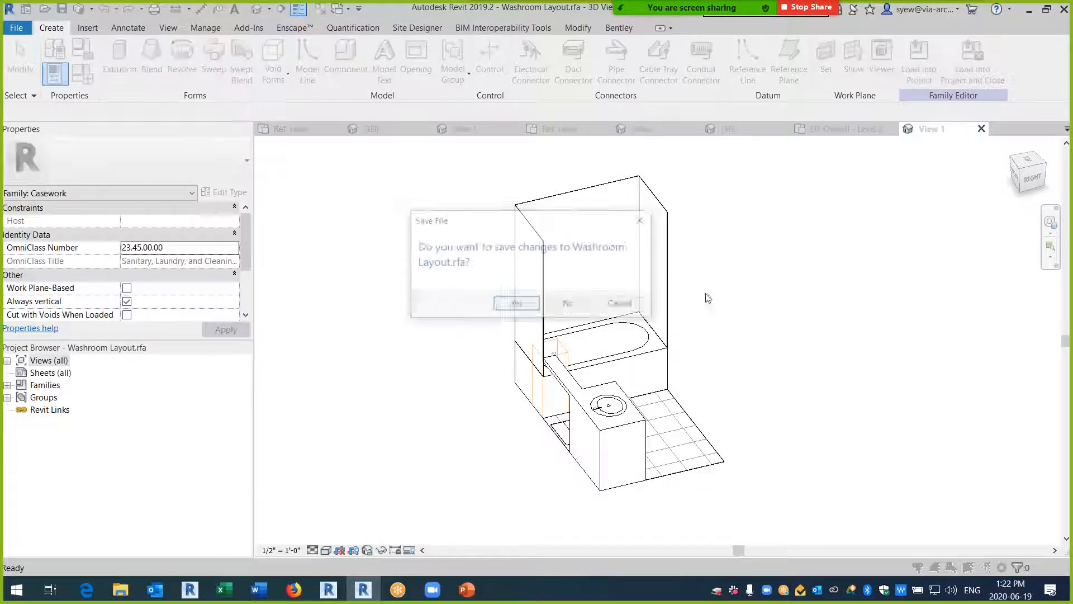
click(570, 305)
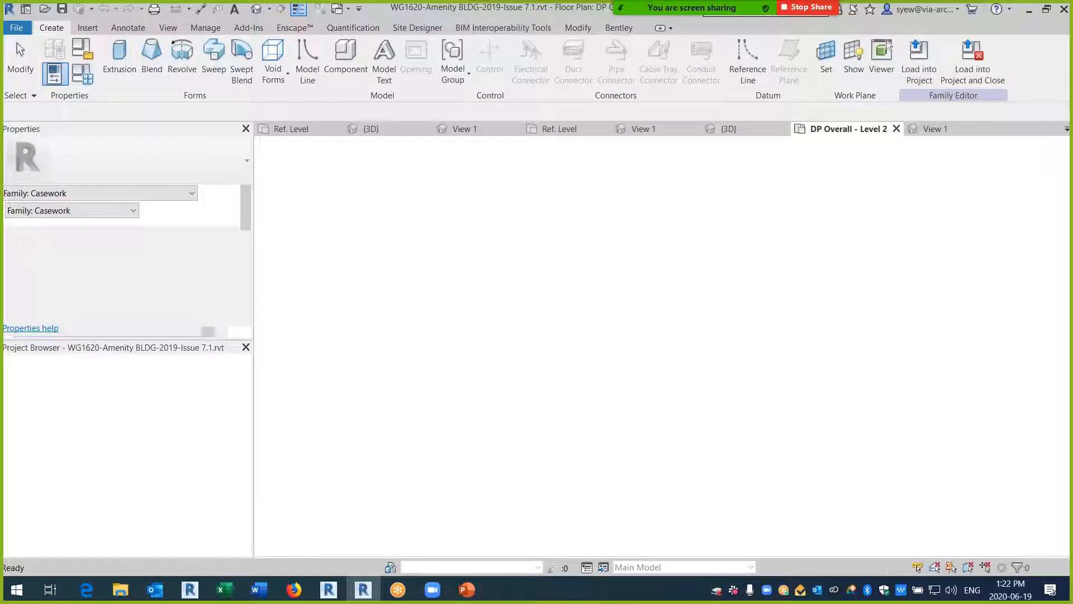
click(542, 285)
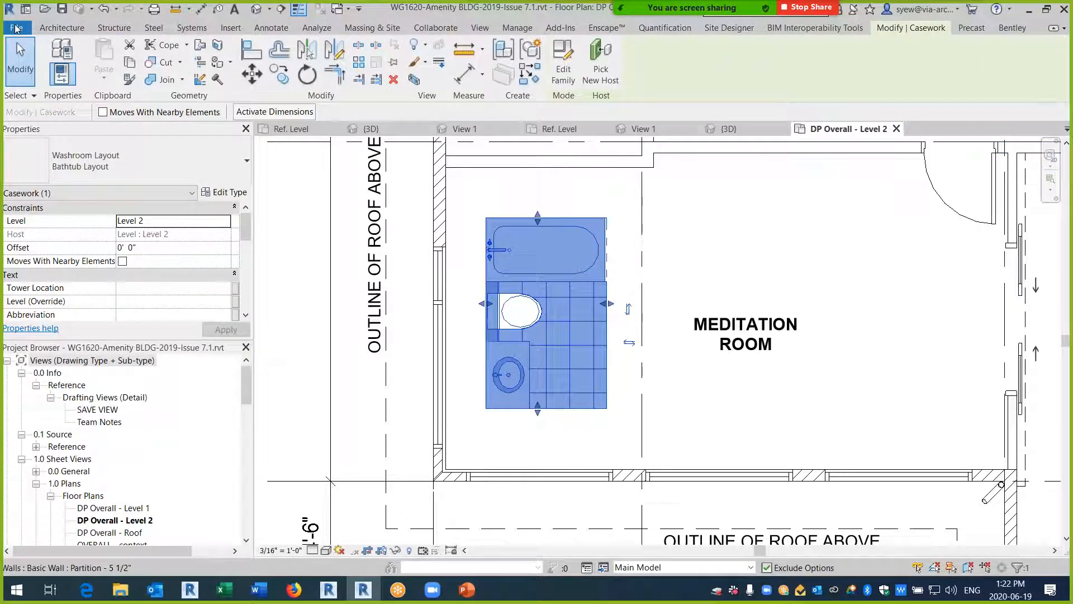
- Create a new family from the Metric Generic Model.rft template
click(18, 28)
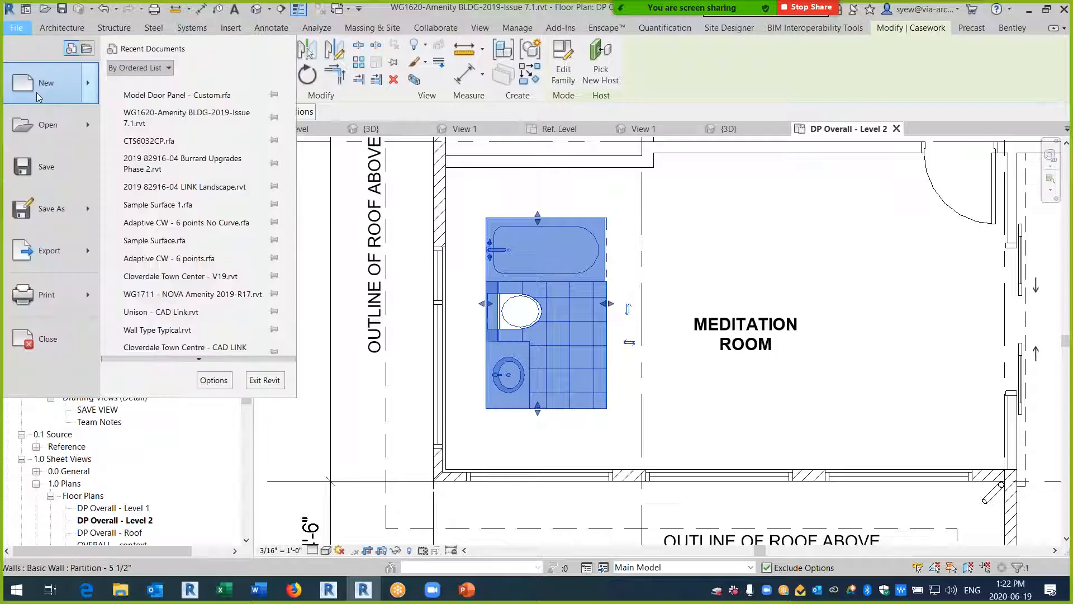
mouse_move(35, 92)
click(160, 131)
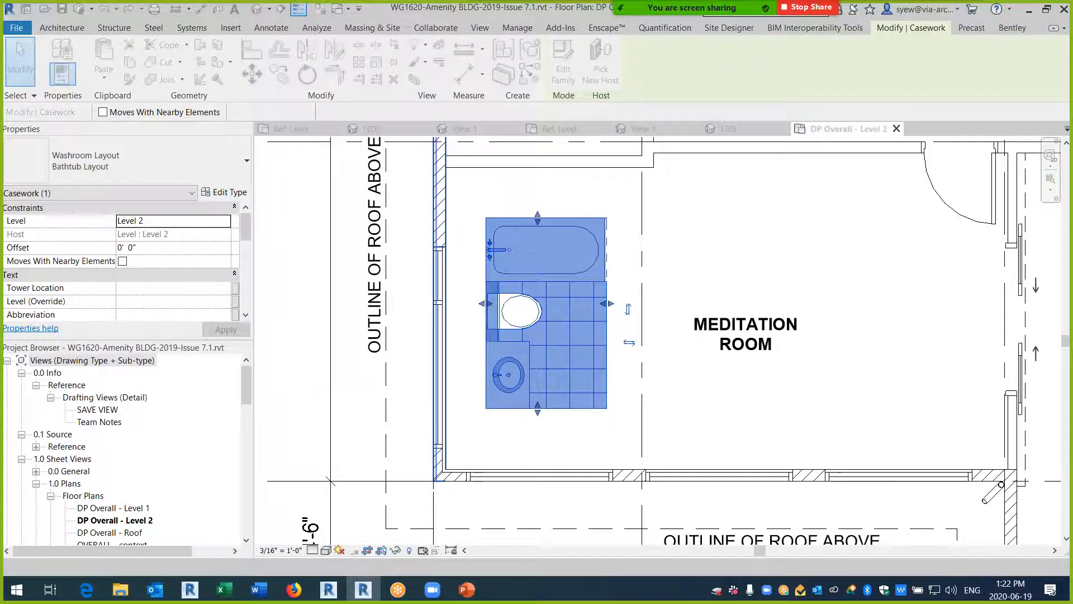
click(374, 271)
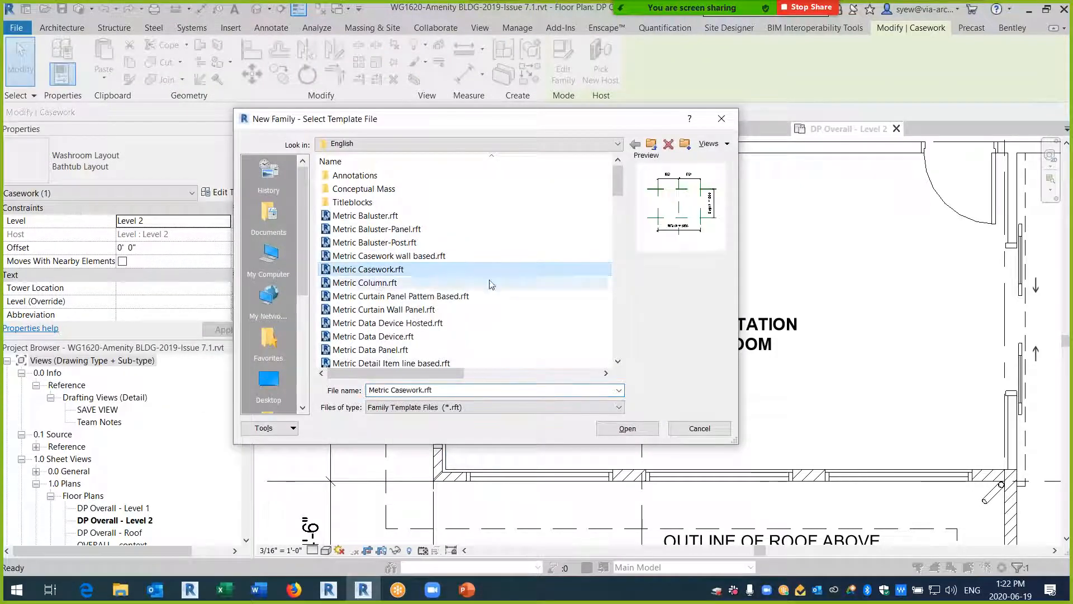
drag(618, 187, 619, 233)
scroll(433, 305, down, 3)
click(386, 295)
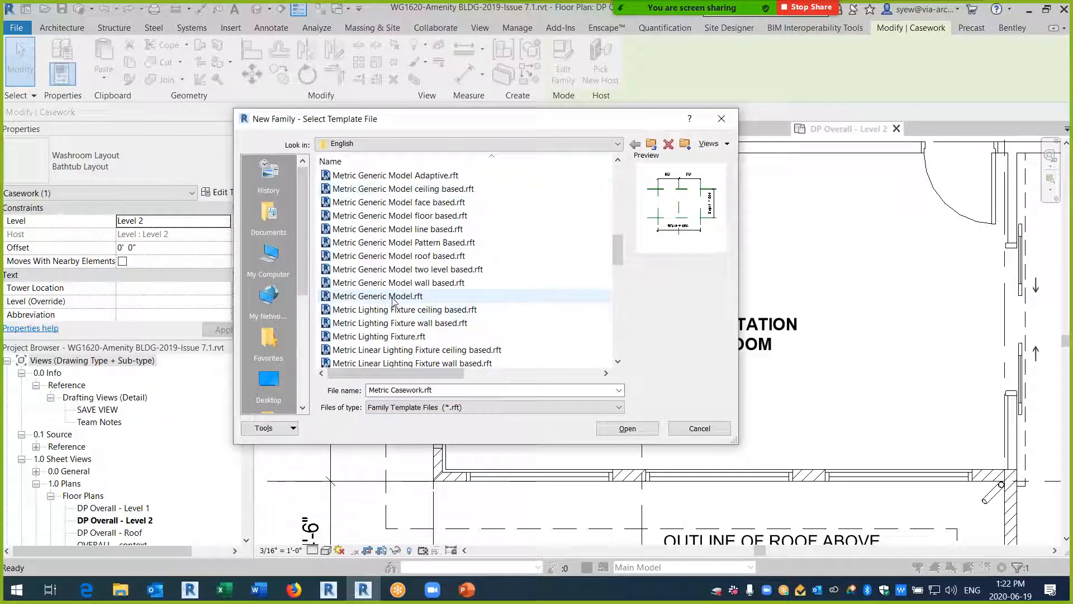
click(627, 428)
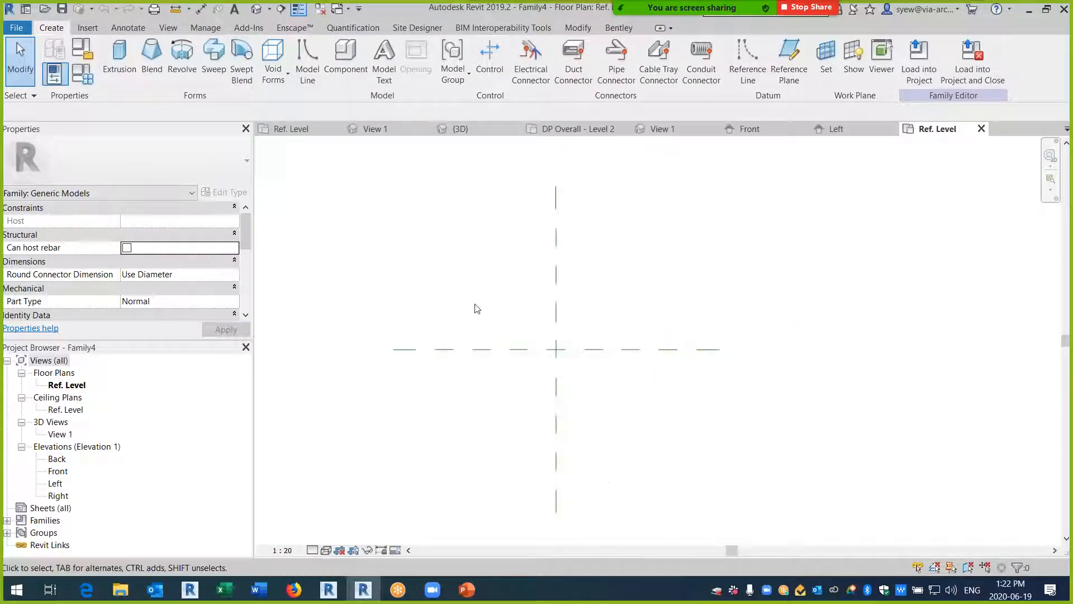
- Set the new family's category to Casework
click(82, 49)
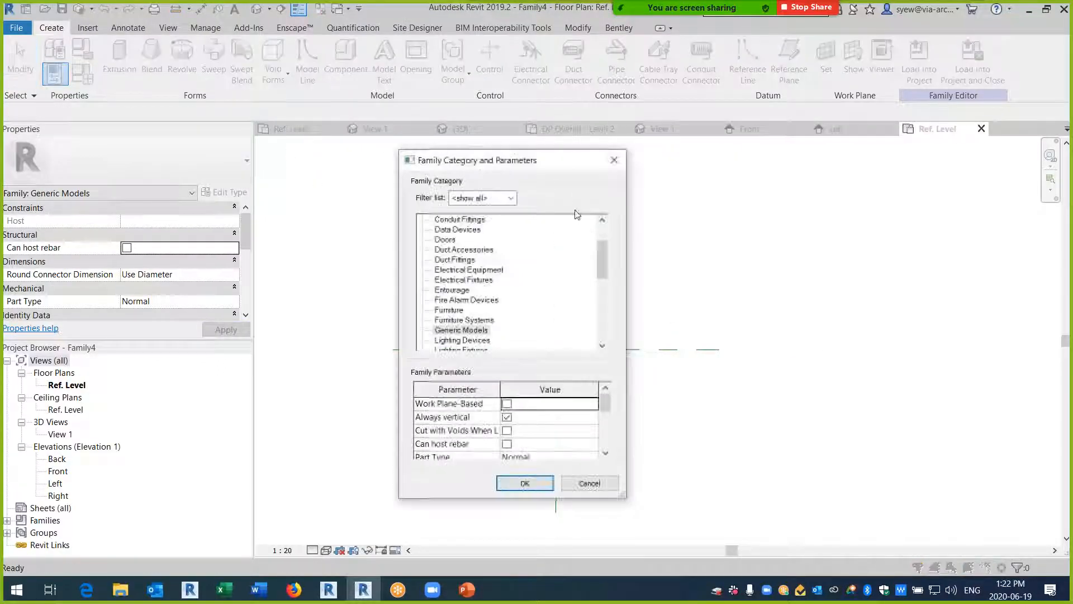
drag(604, 252, 603, 246)
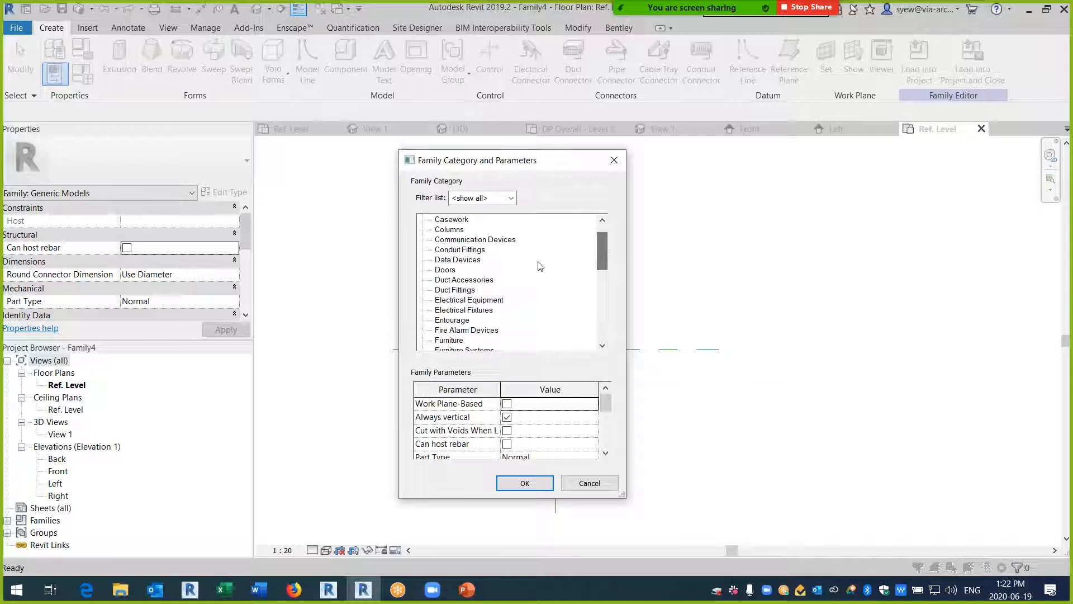
click(456, 230)
click(518, 489)
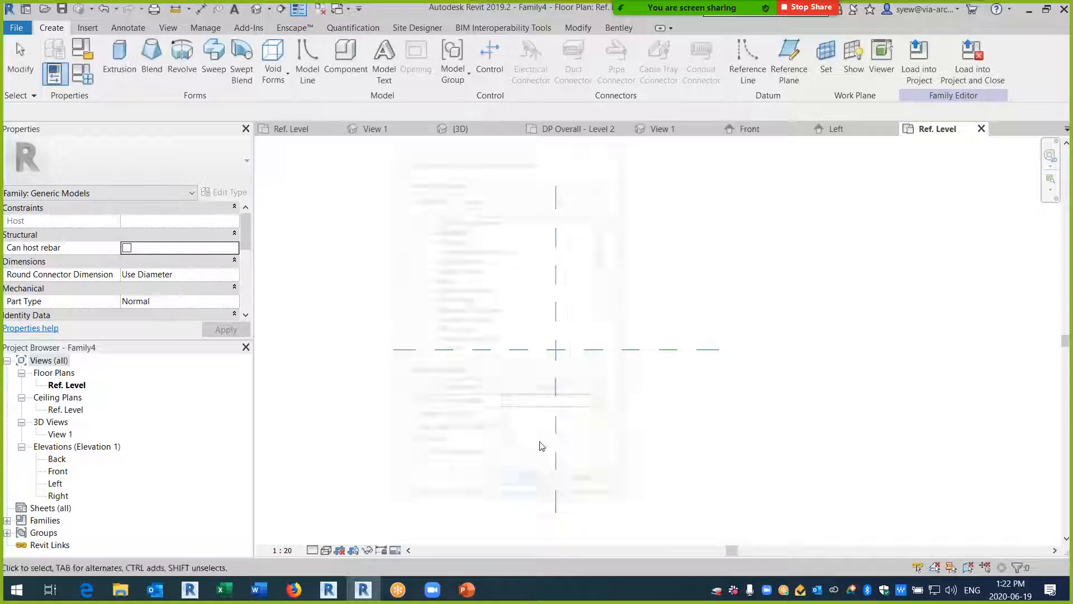
- Review the washroom layout in the DP Overall - Level 2 plan and return to the new family's Ref. Level view
click(856, 129)
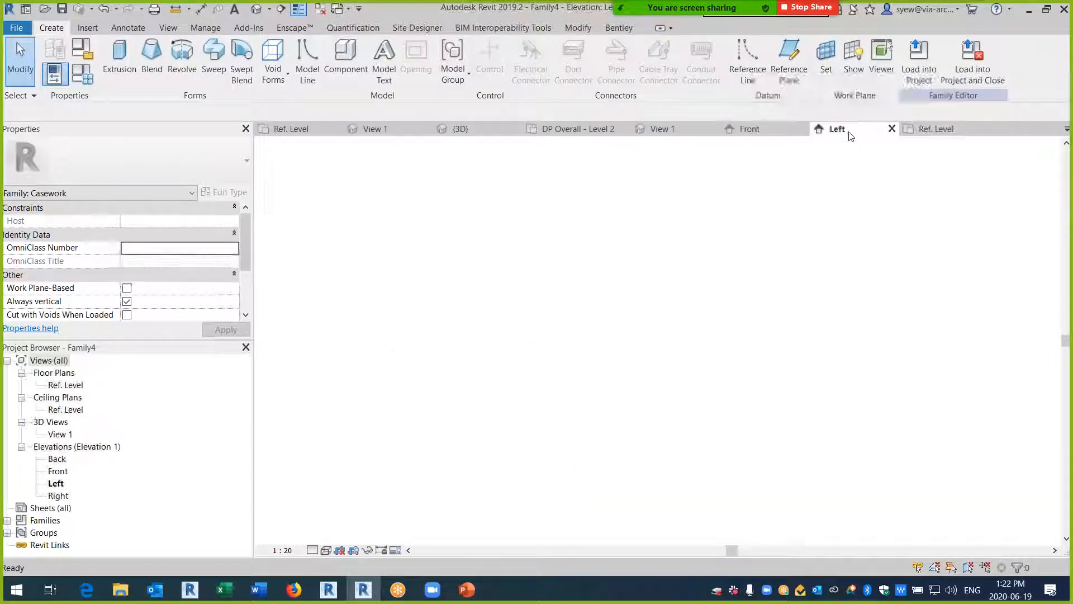
click(749, 128)
click(573, 131)
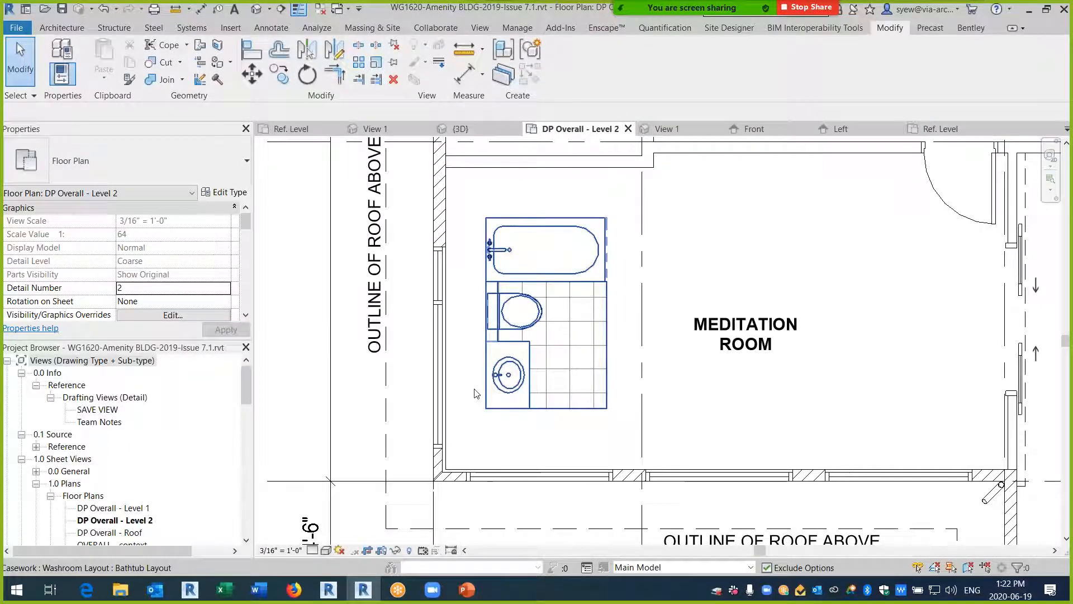
click(967, 132)
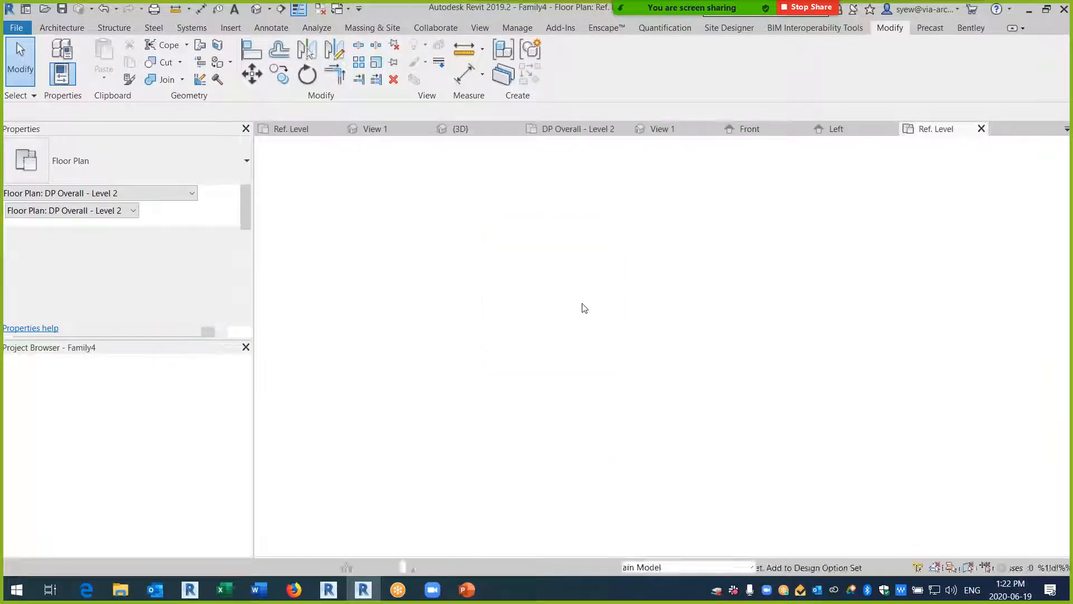
scroll(558, 300, down, 3)
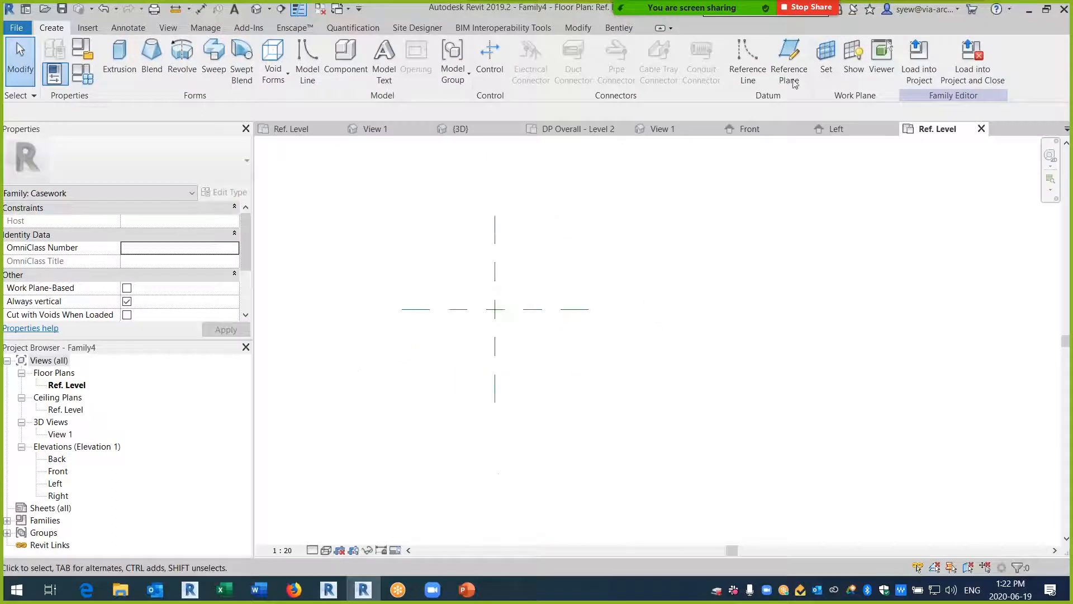
- Set the family's length units to feet and fractional inches, rounded to the nearest 1/2"
key(Escape)
key(u)
key(n)
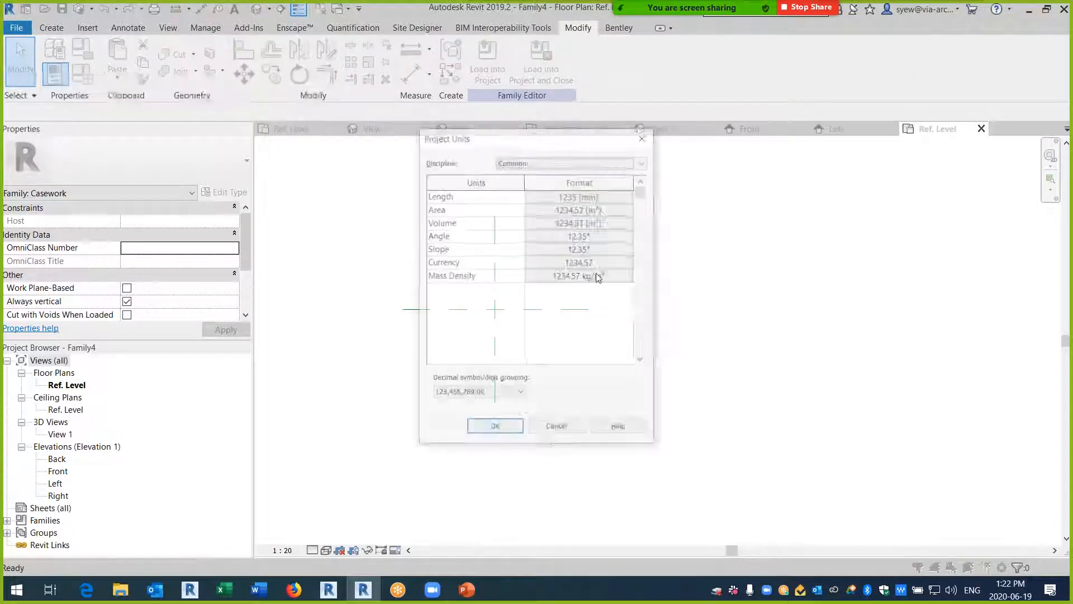
click(597, 196)
click(561, 220)
click(554, 239)
click(494, 252)
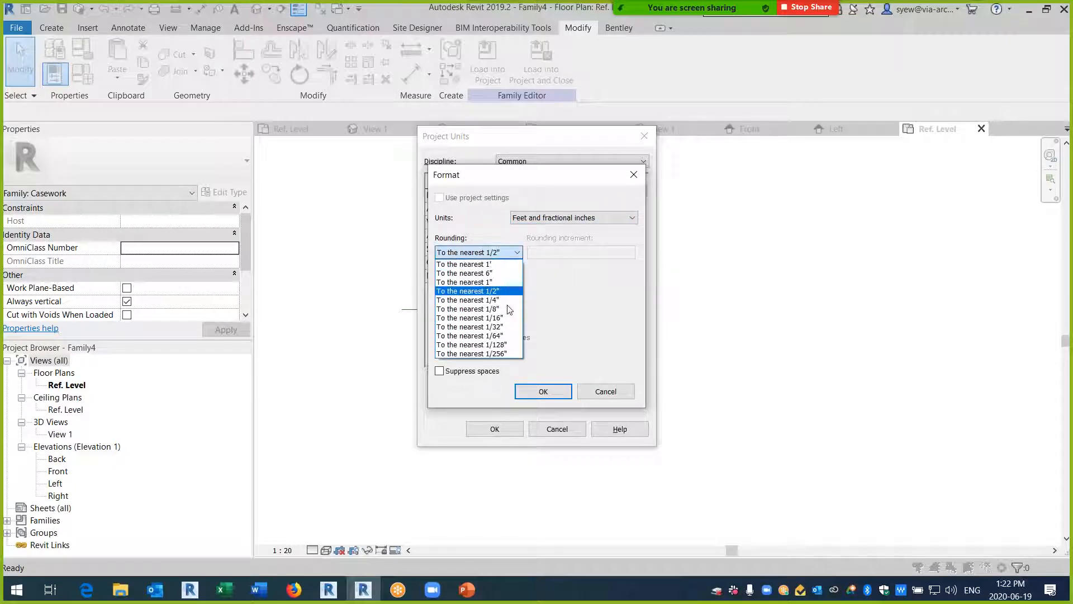
click(507, 291)
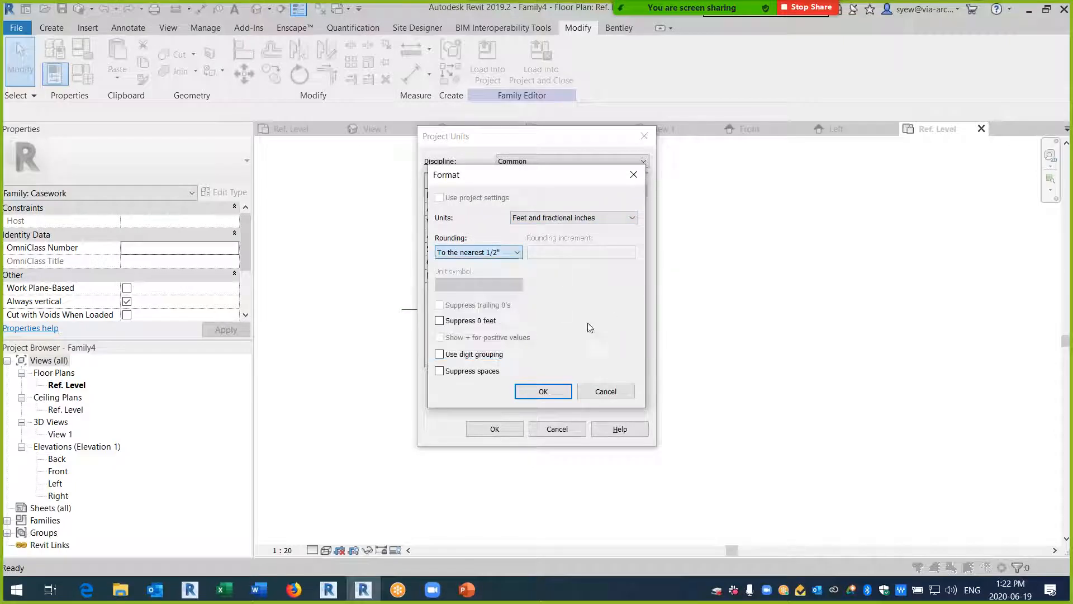
click(543, 393)
click(494, 429)
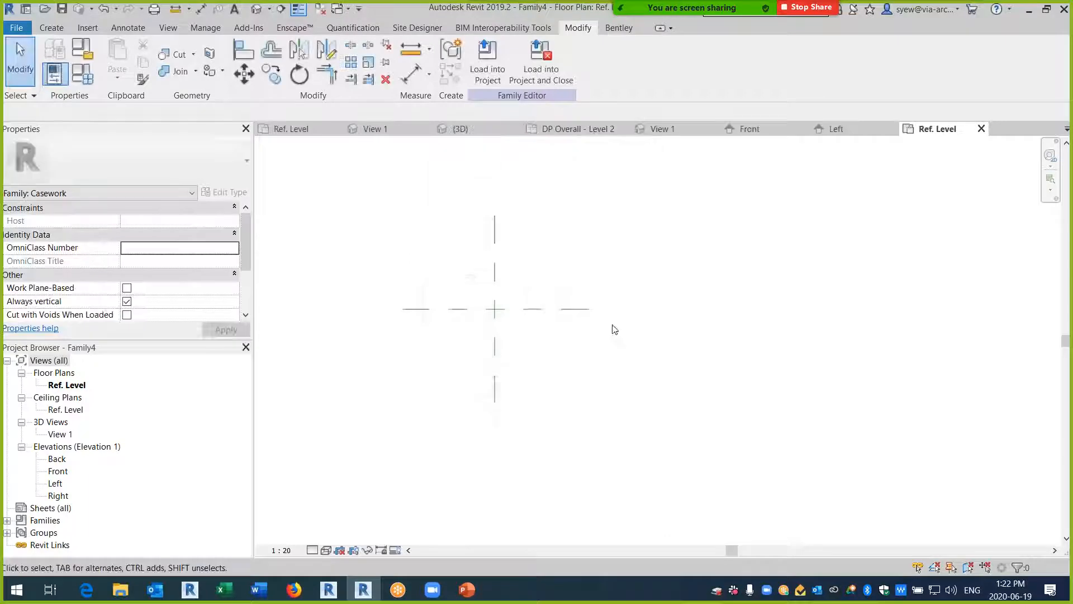
- Extend the horizontal center reference plane to the right and the vertical center reference plane downward
click(546, 310)
drag(590, 314, 701, 318)
click(495, 391)
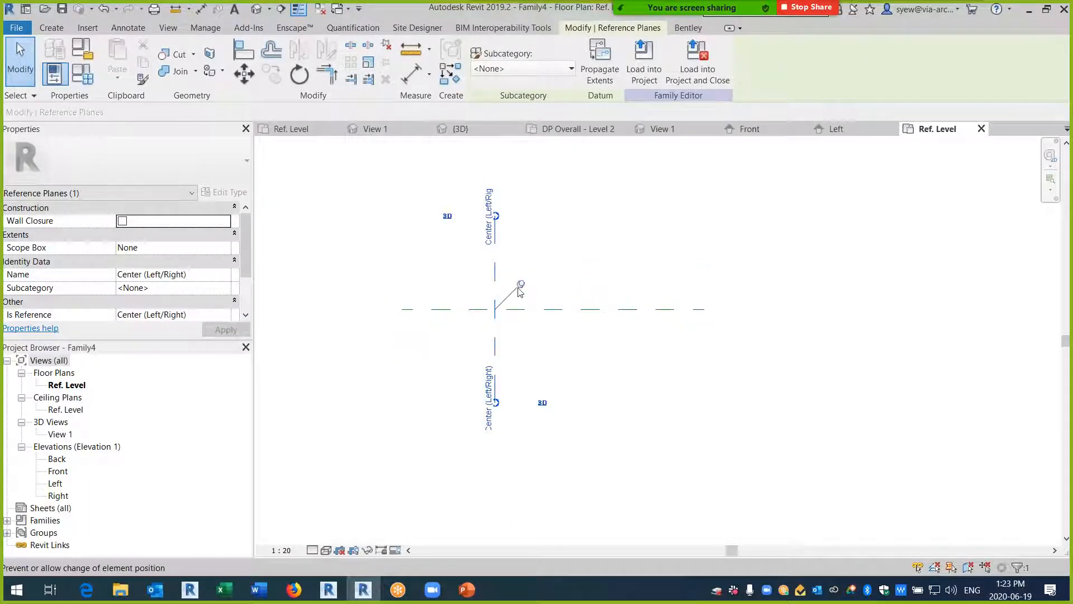
drag(495, 402, 497, 468)
middle_drag(700, 407, 630, 323)
click(630, 323)
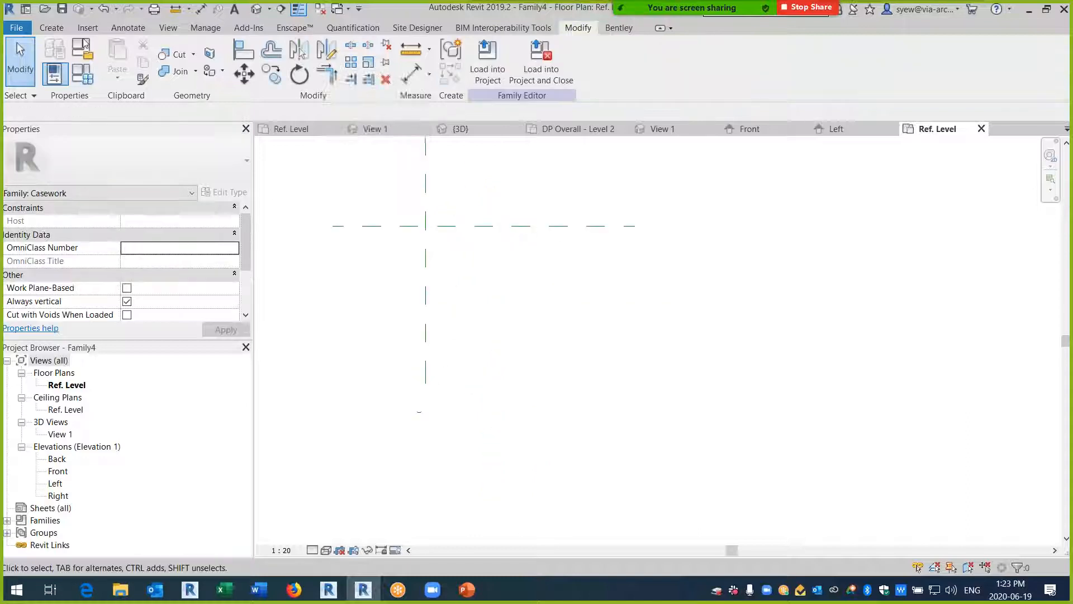
- Draw a vertical reference plane to the right of the Center (Left/Right) plane, crossing the horizontal center plane
click(53, 29)
click(789, 59)
click(536, 174)
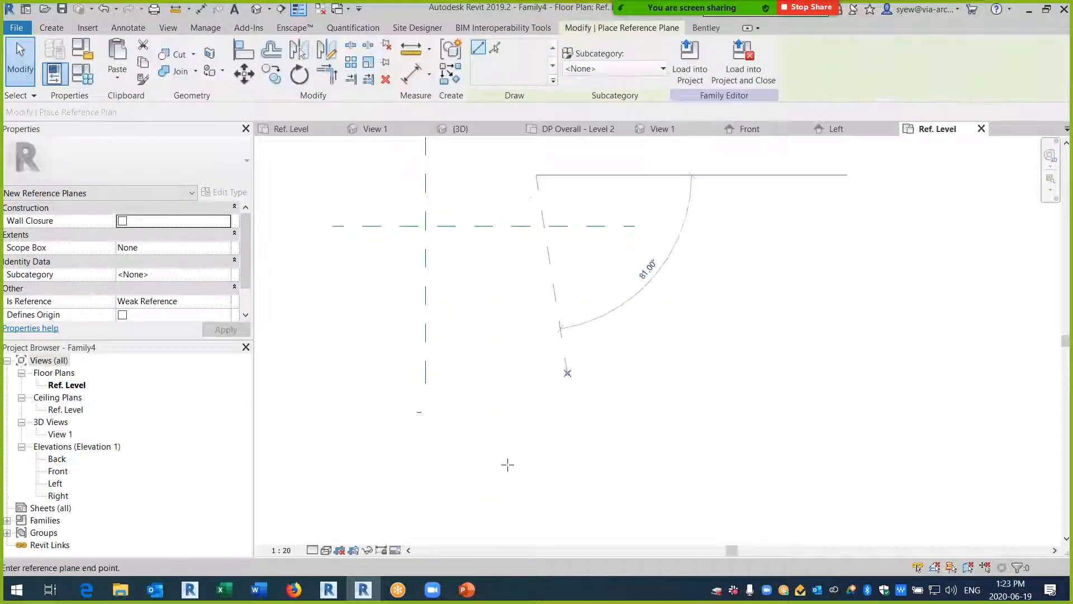
click(535, 491)
click(360, 367)
click(634, 376)
key(Escape)
key(ctrl+z)
- Draw a horizontal reference plane below the center plane and add an aligned dimension between the two vertical planes
click(400, 364)
click(591, 363)
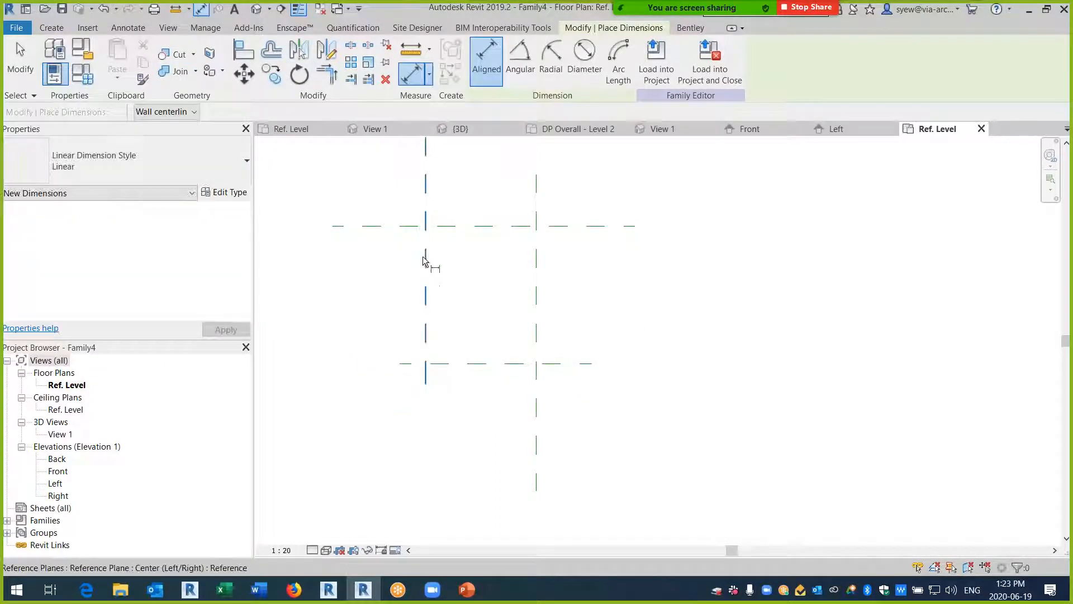
click(425, 259)
click(536, 269)
click(491, 181)
key(Escape)
key(Escape)
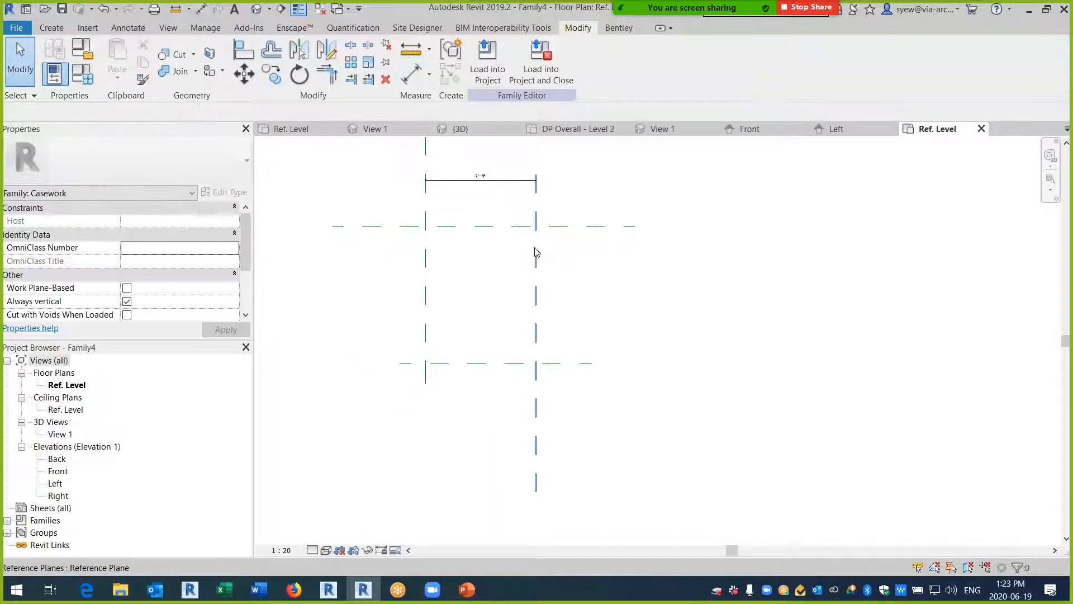
- Set the distance between the two vertical reference planes to 5'
click(536, 249)
click(481, 174)
text(5)
key(Return)
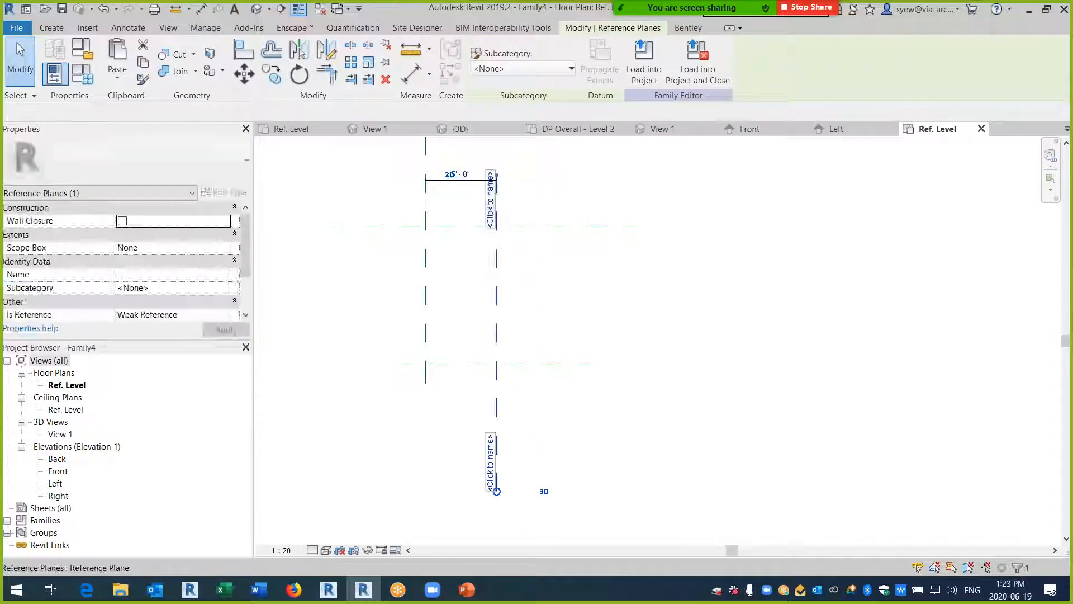
key(Escape)
- Set the lower horizontal reference plane's distance from the center plane to 8'
click(510, 364)
click(432, 295)
text(9)
key(Return)
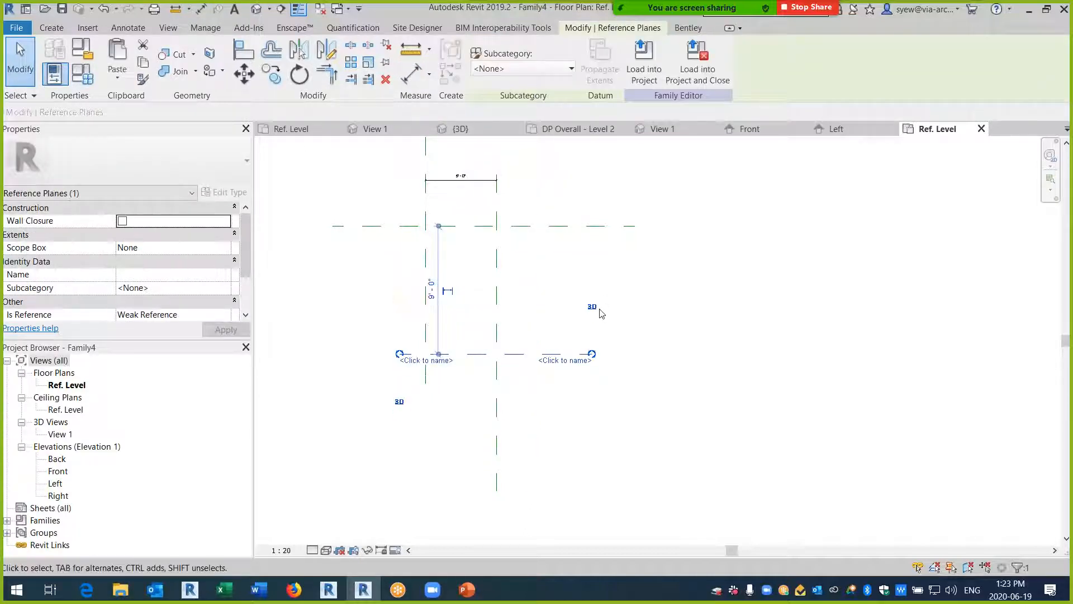
click(431, 288)
text(8)
key(Return)
scroll(459, 219, up, 1)
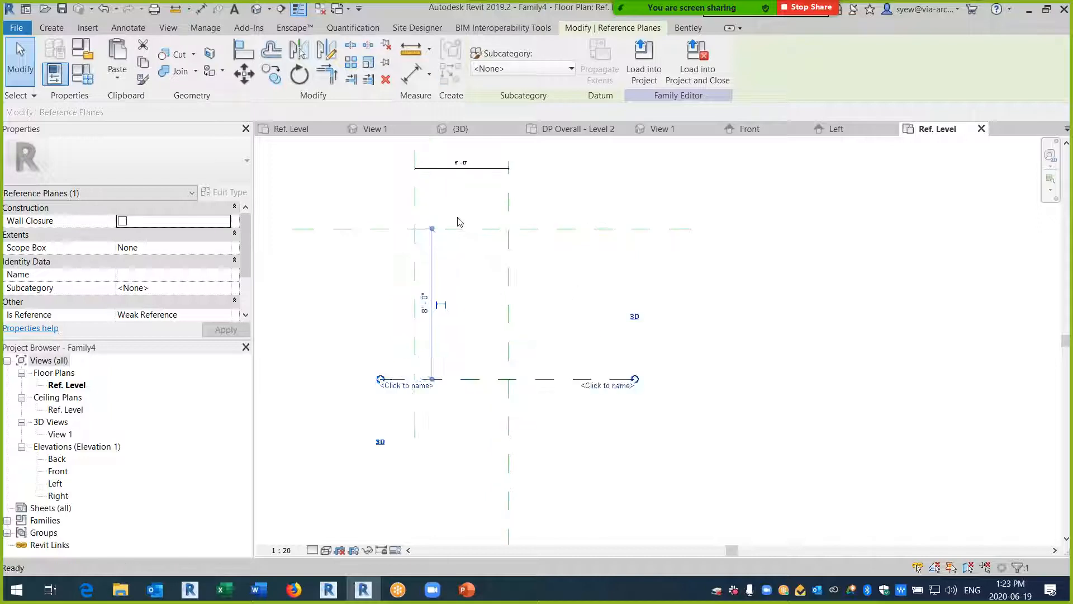
- Add an aligned dimension between the two horizontal reference planes, placed left of the vertical planes
key(Escape)
click(201, 9)
click(445, 228)
click(467, 378)
key(Escape)
key(Escape)
- Label the vertical dimension with a new instance family parameter named Length
click(342, 354)
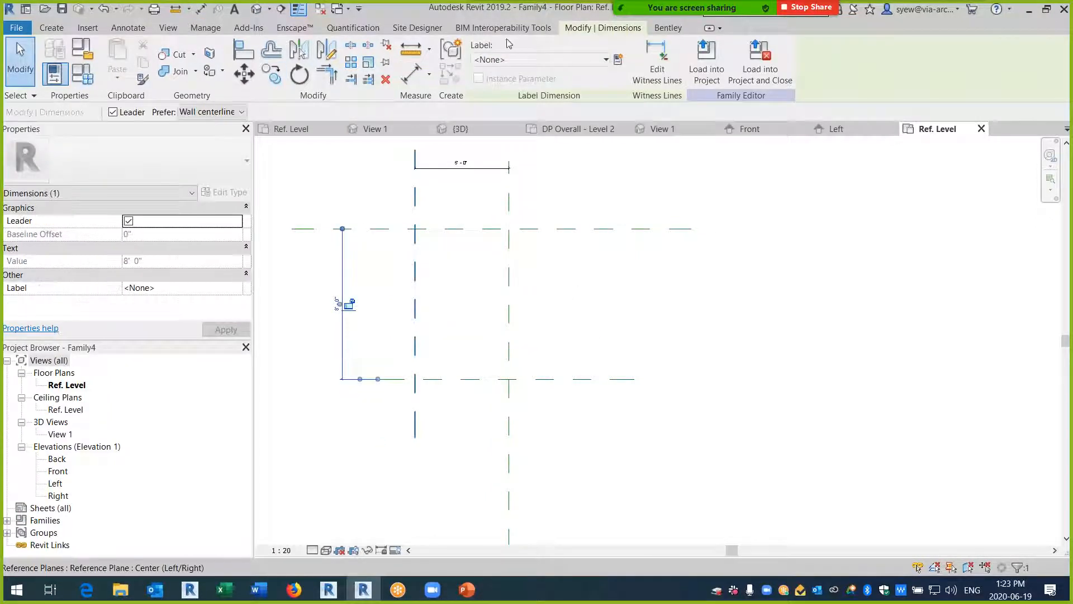
click(618, 60)
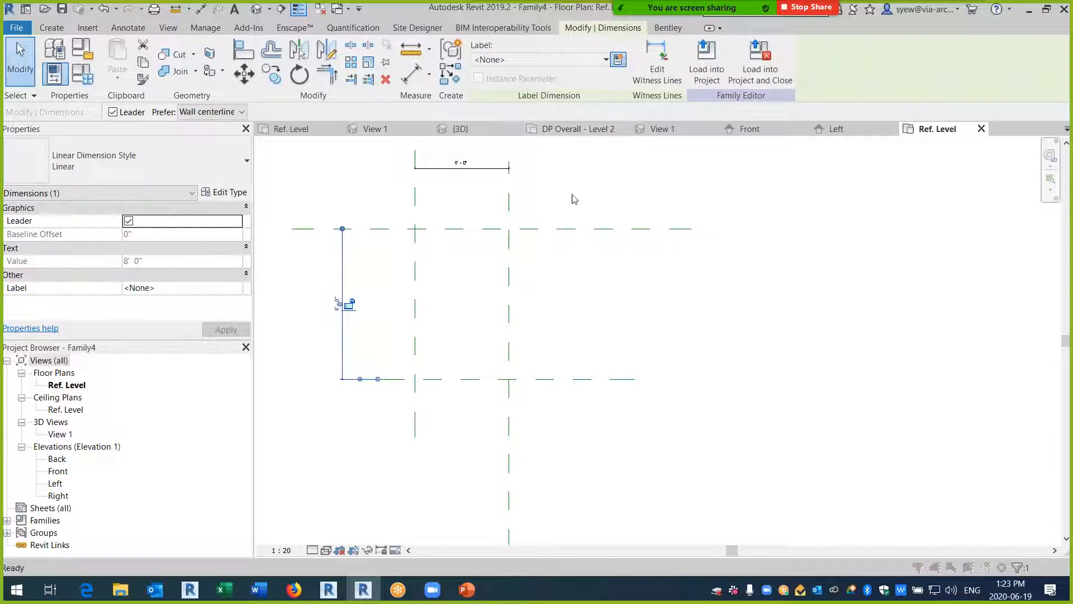
text(Widt)
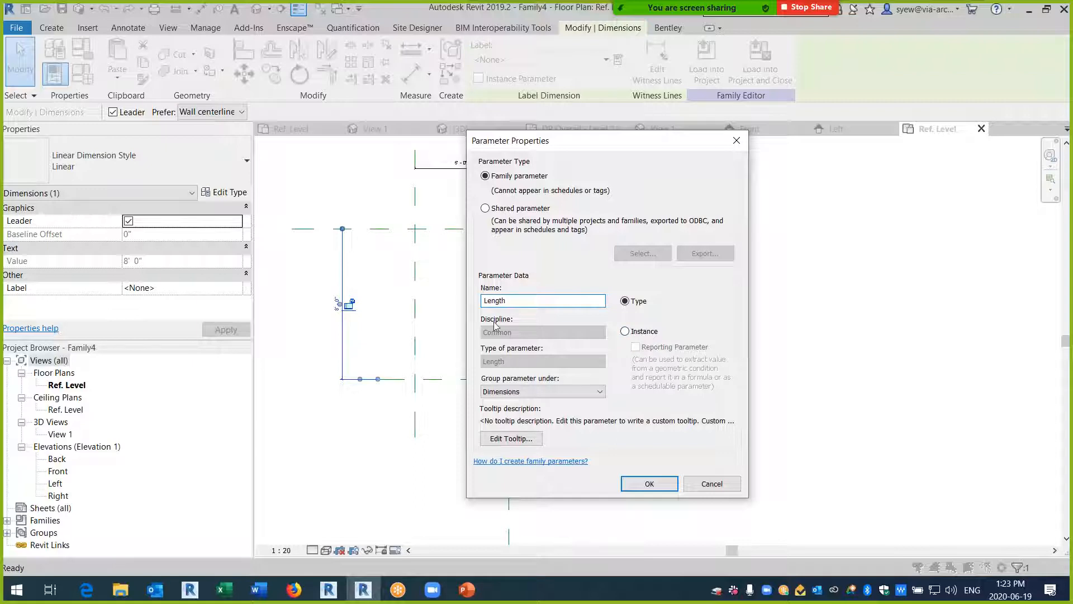
click(637, 331)
click(649, 483)
- Try to label the dimension between the vertical planes with a new instance parameter named Width
click(461, 168)
click(618, 59)
text(Width)
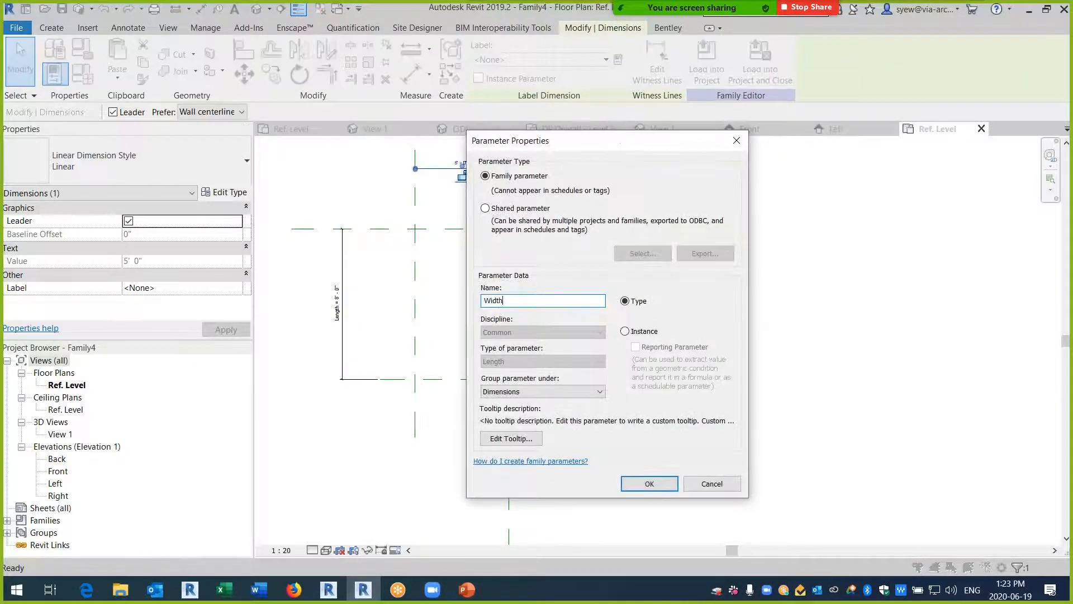
click(641, 332)
click(649, 484)
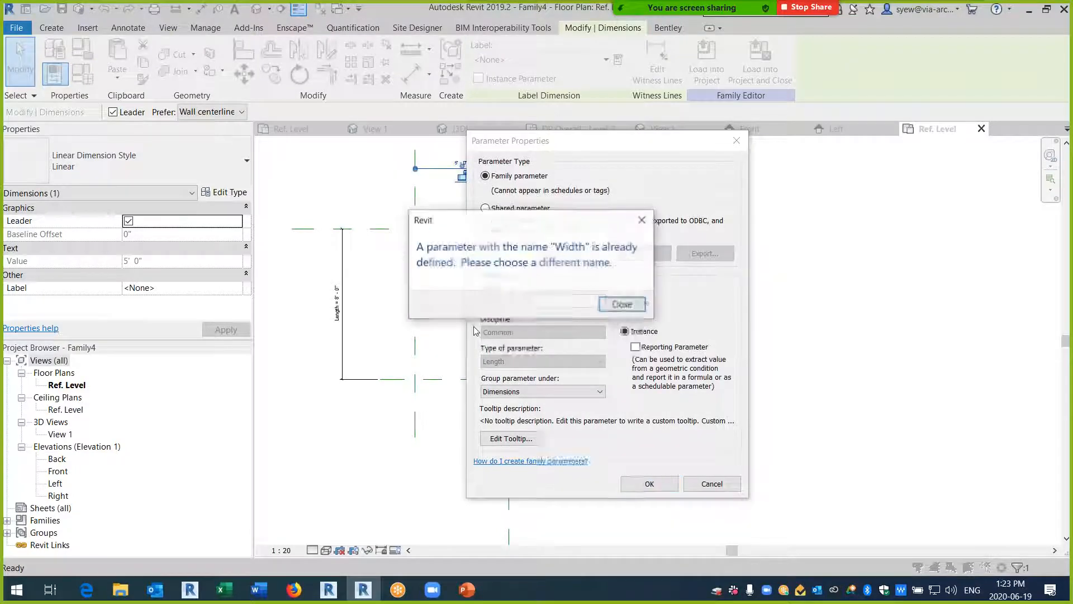
click(622, 306)
click(537, 300)
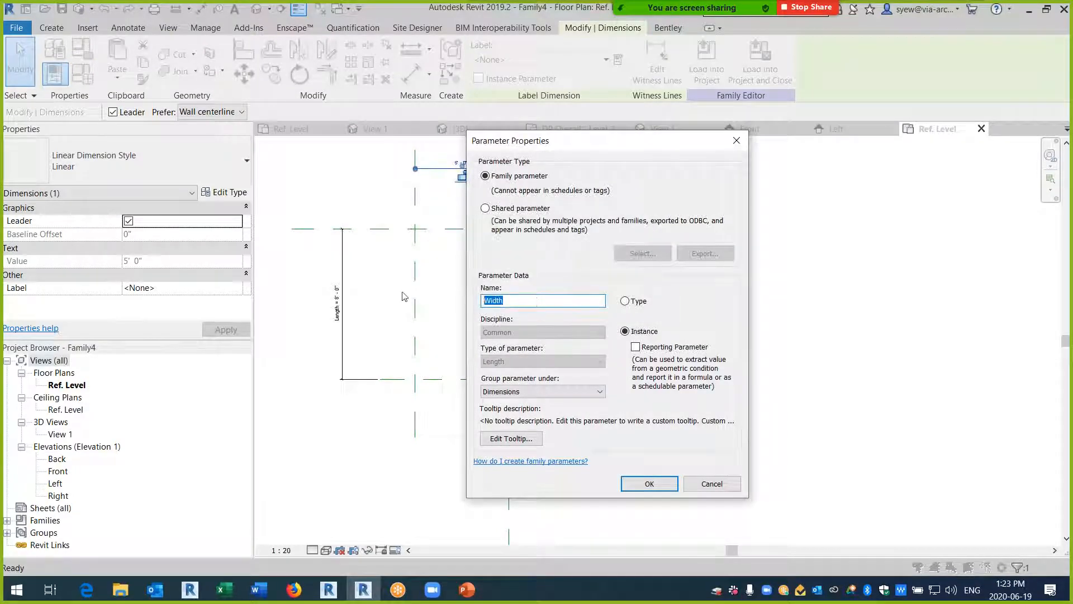
text(Le)
key(Escape)
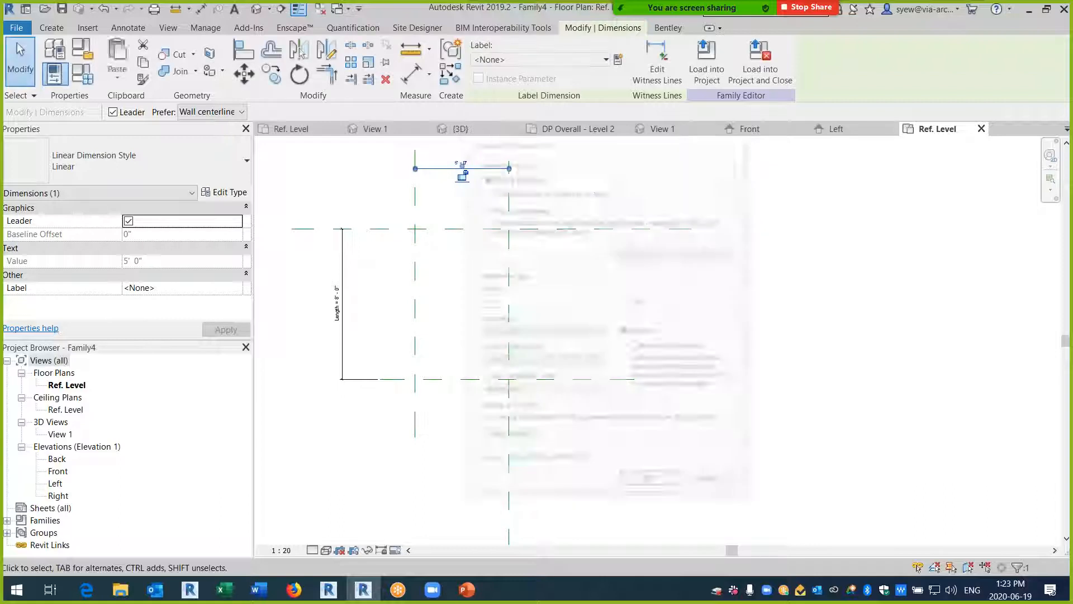
- Label the dimension between the vertical planes with the existing Width parameter and check both dimensions' parameter settings
click(569, 60)
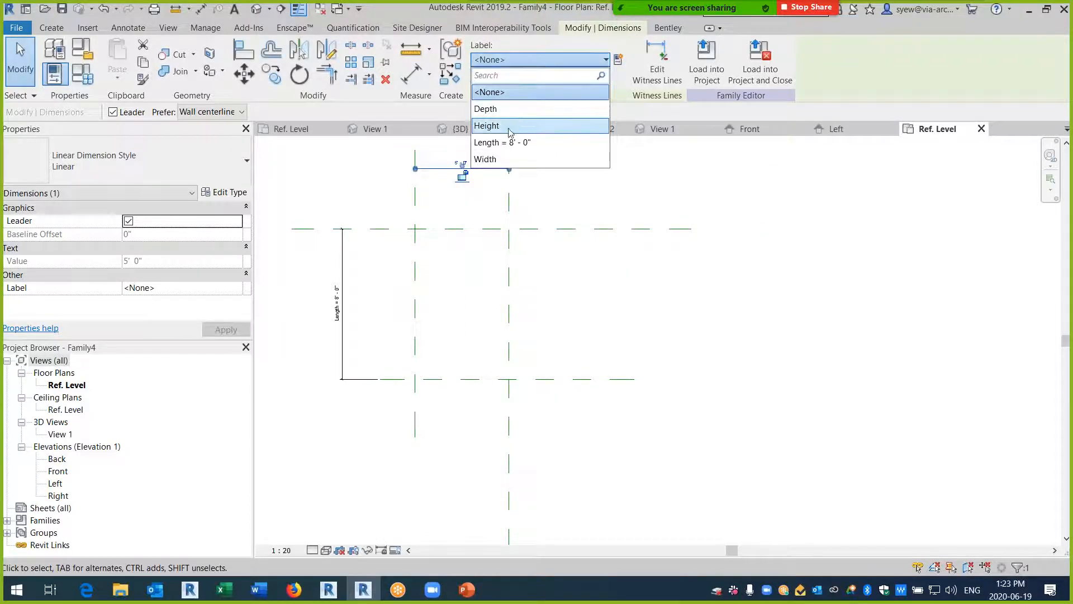
click(485, 159)
key(Escape)
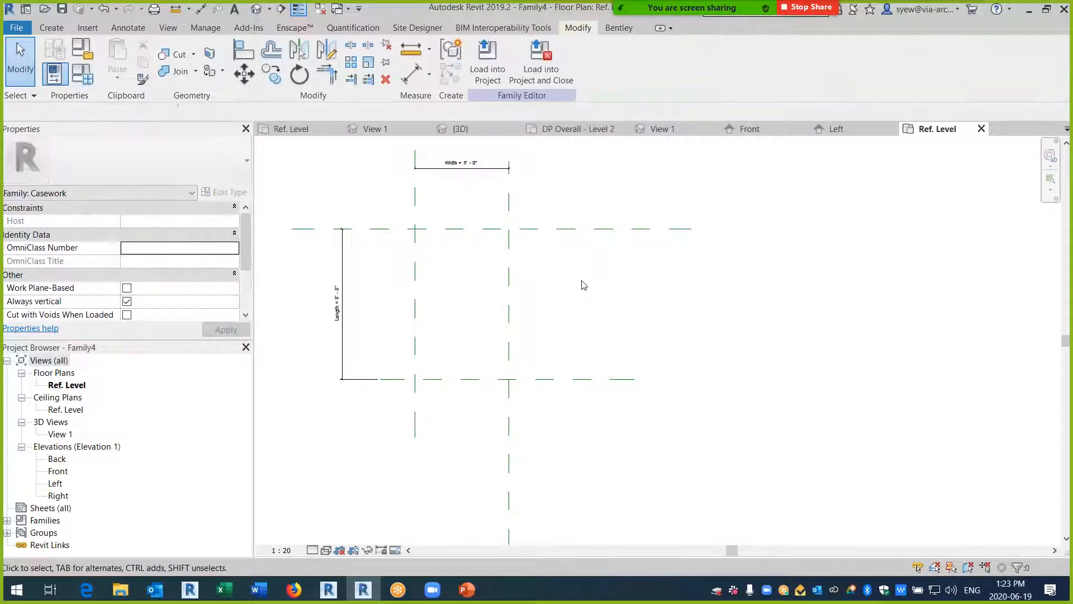
click(463, 169)
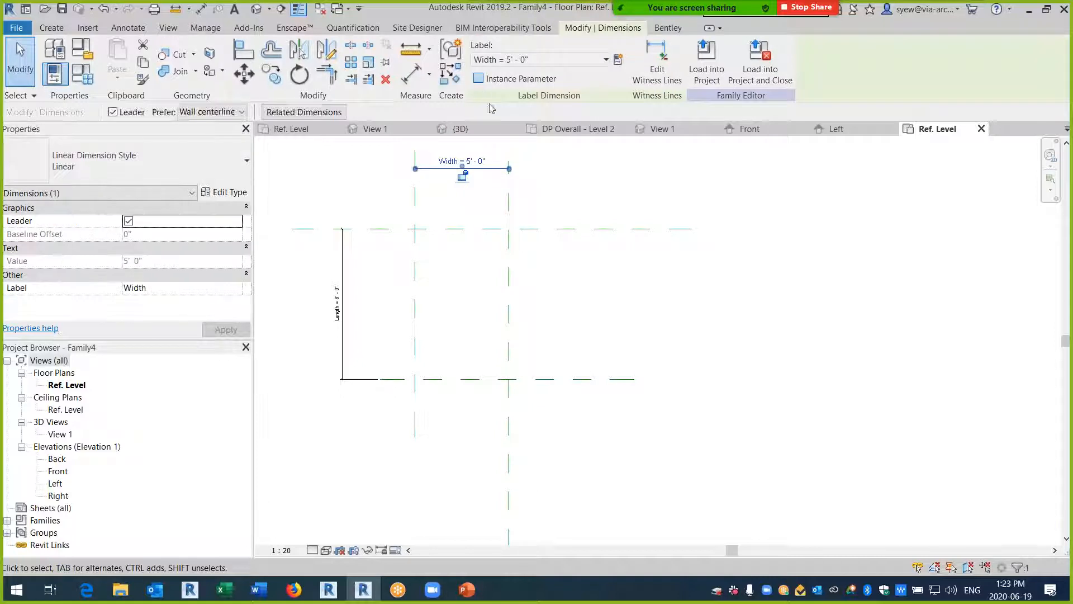
key(Escape)
click(342, 296)
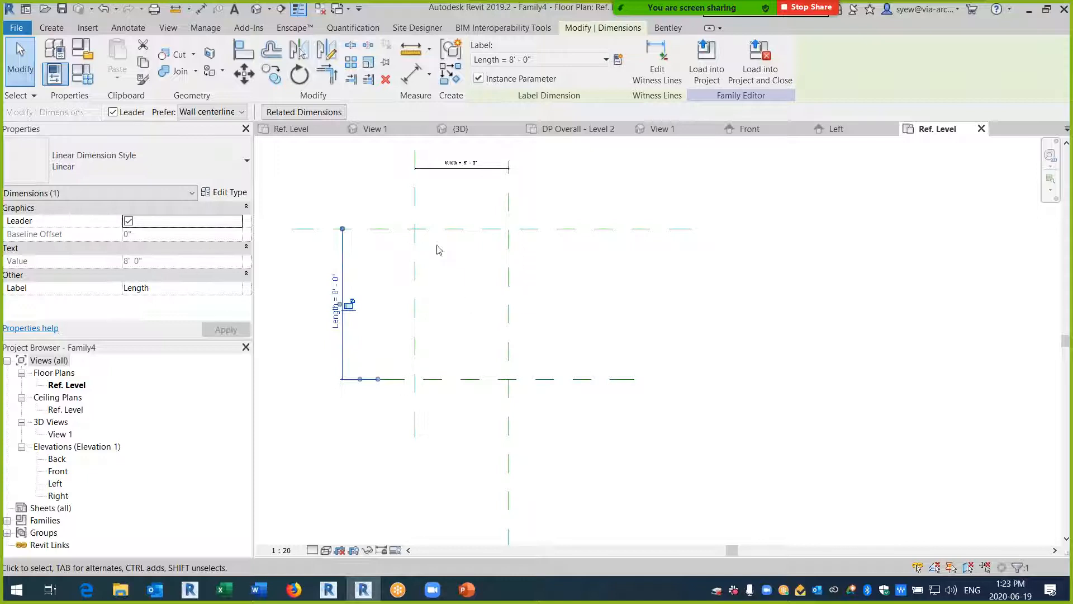
- From the DP Overall - Level 2 plan, browse the VIA work folder for files to open, sorted by name, starting with M
click(836, 129)
click(581, 129)
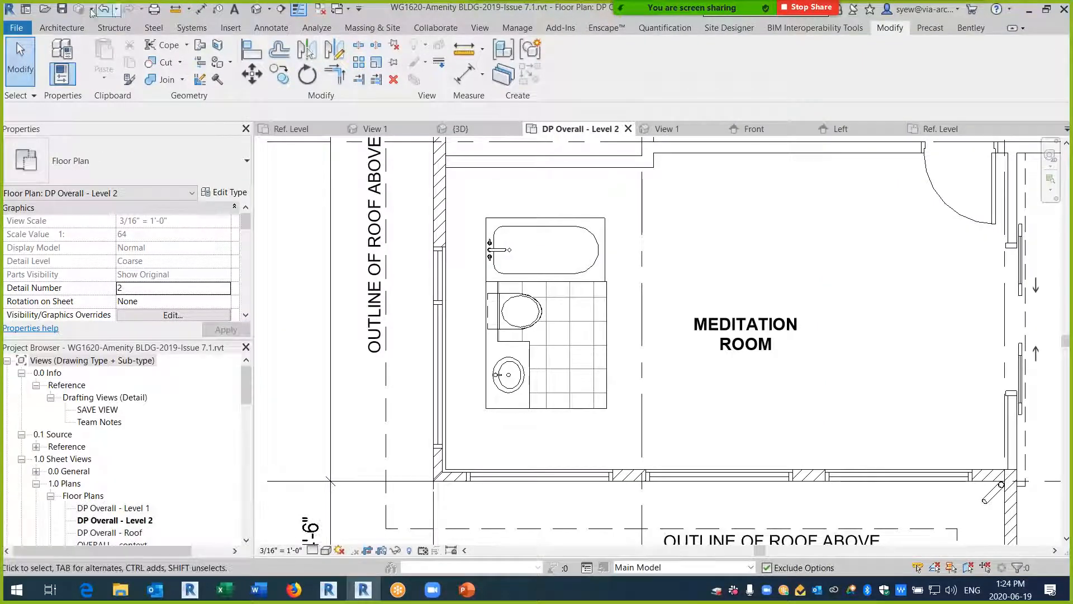
click(45, 9)
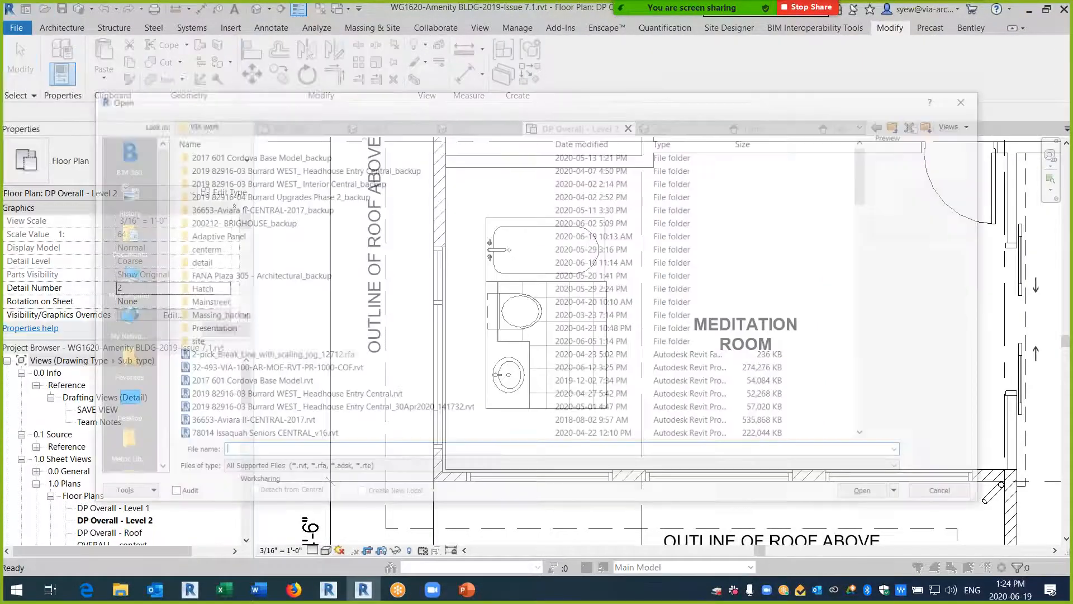
click(583, 140)
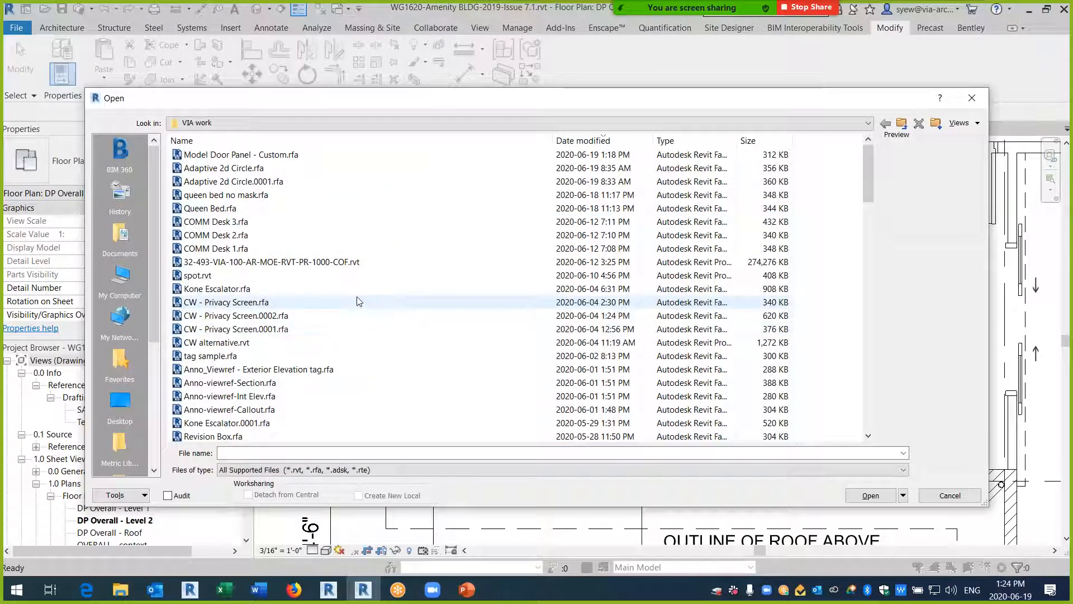
click(517, 141)
click(255, 423)
key(m)
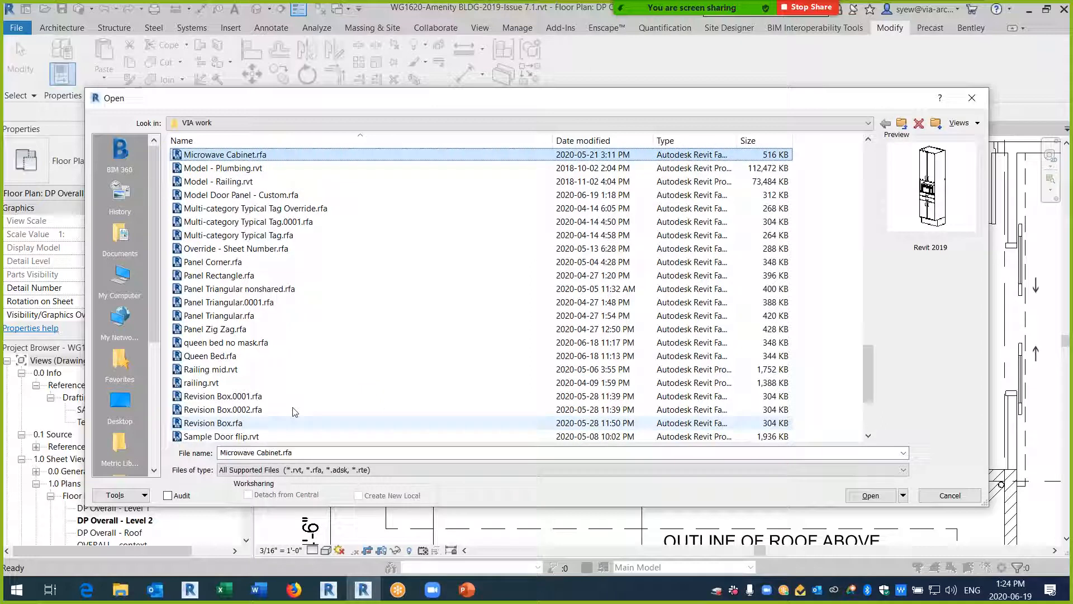
- Open Model - Plumbing.rvt and open the rectangular bathtub's family, Plumbing-Tub-Rectangular, for editing
click(223, 170)
click(872, 496)
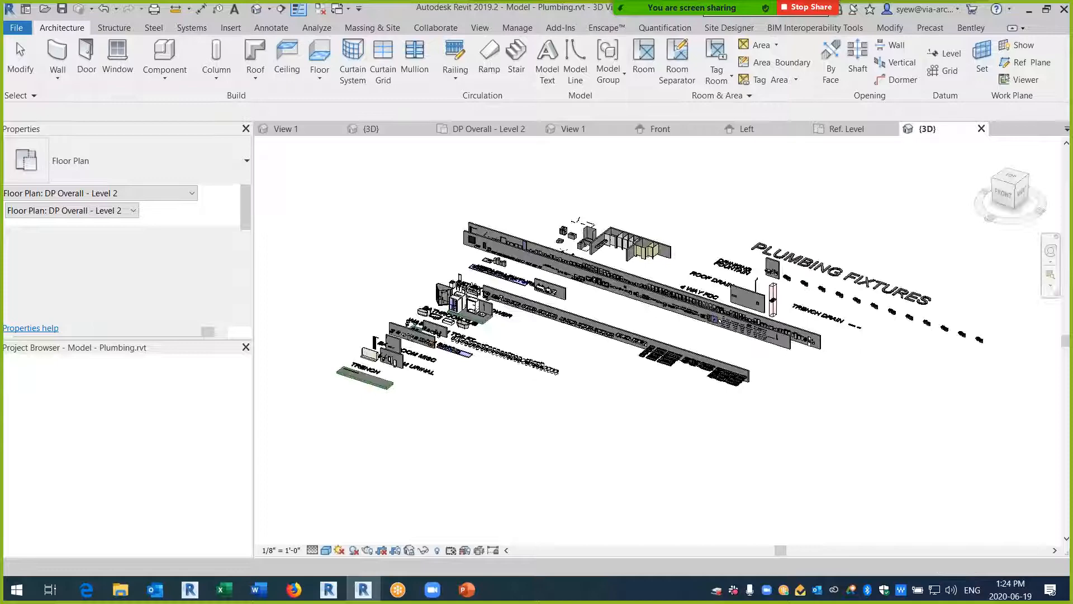
scroll(522, 383, up, 5)
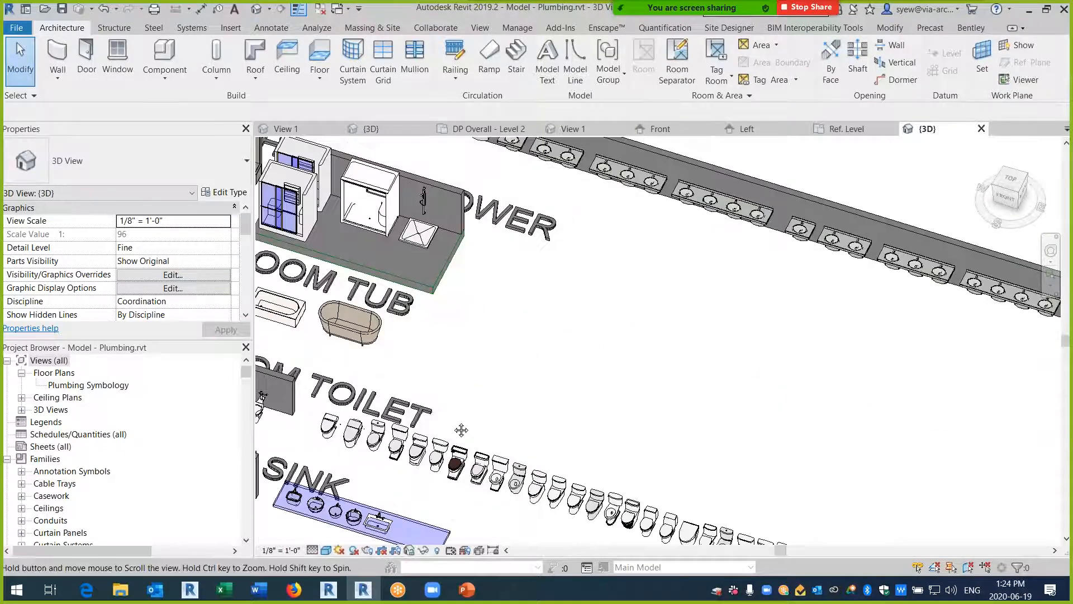
scroll(462, 429, up, 5)
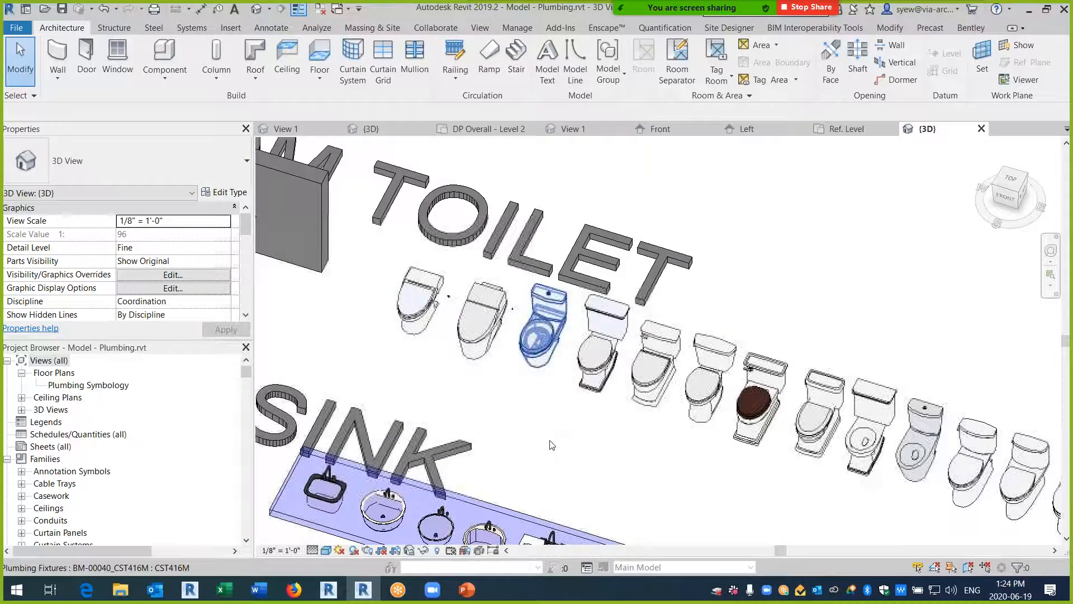
click(551, 358)
scroll(552, 433, down, 3)
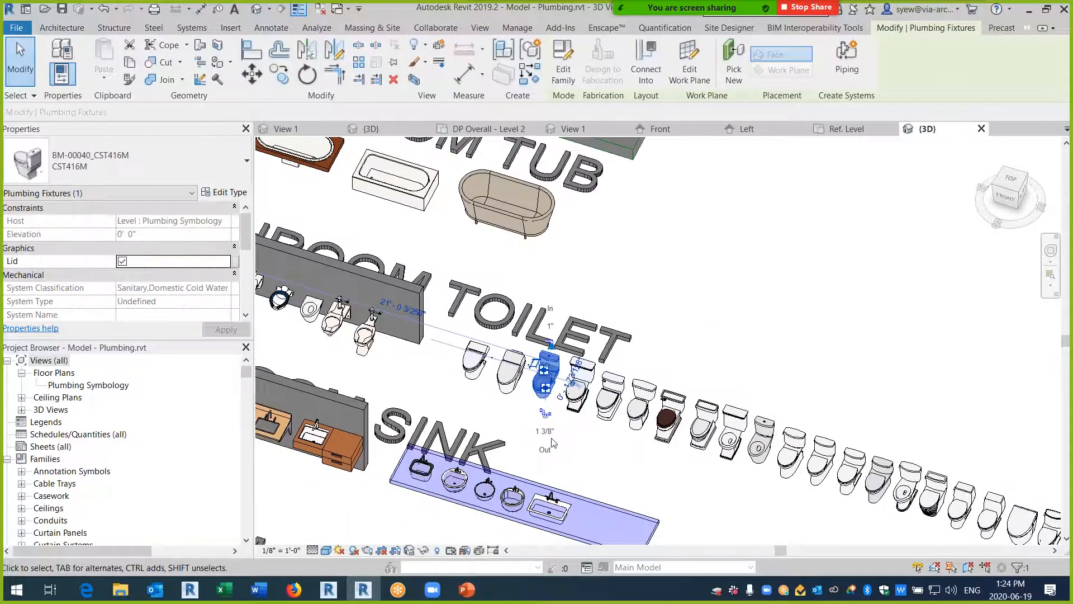
ctrl+click(534, 257)
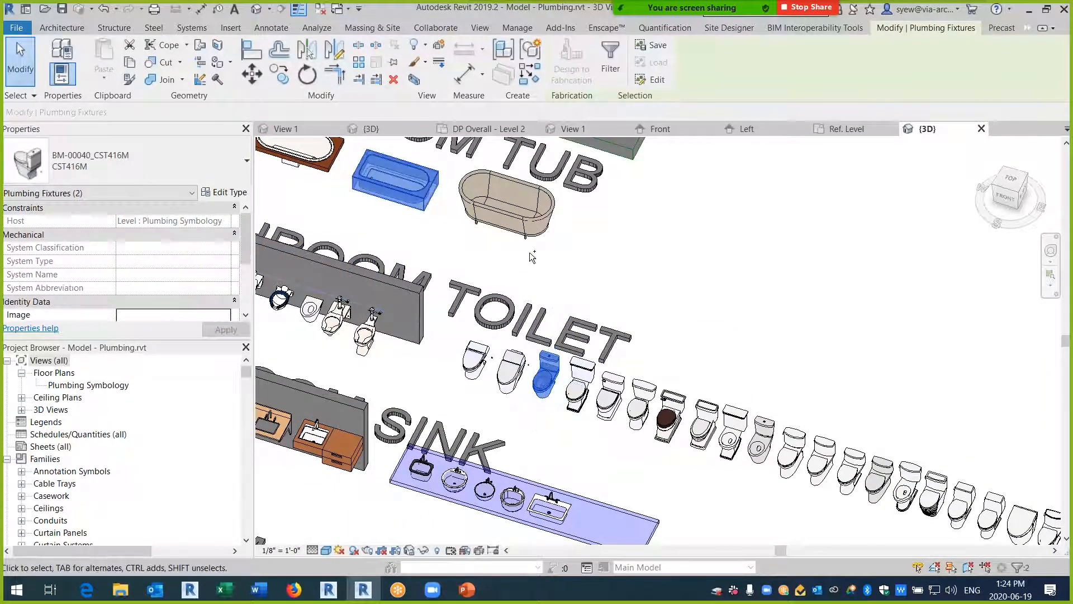
click(484, 280)
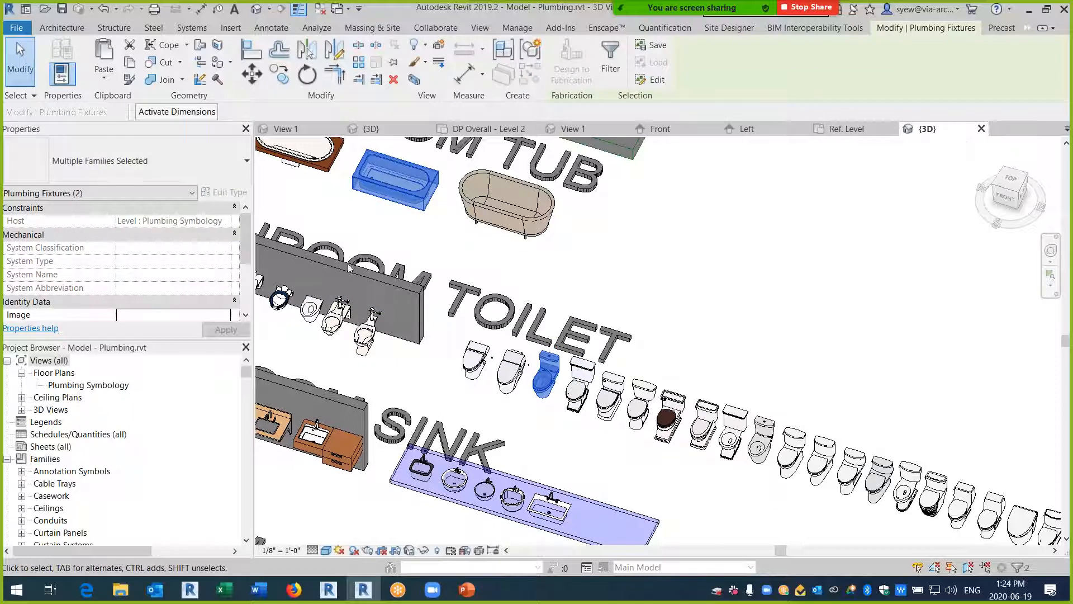
click(409, 205)
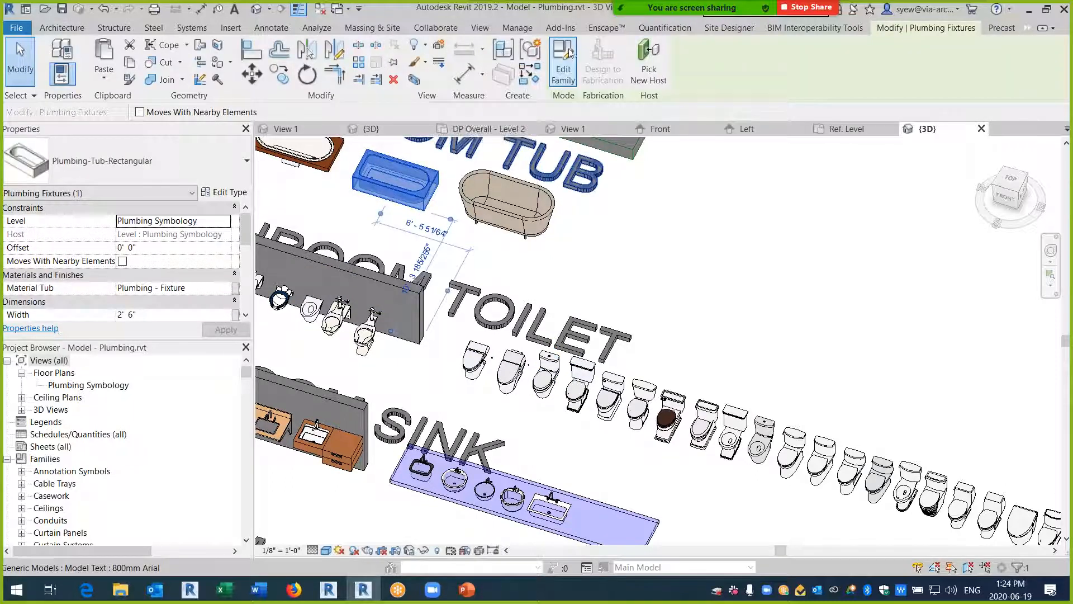
click(563, 62)
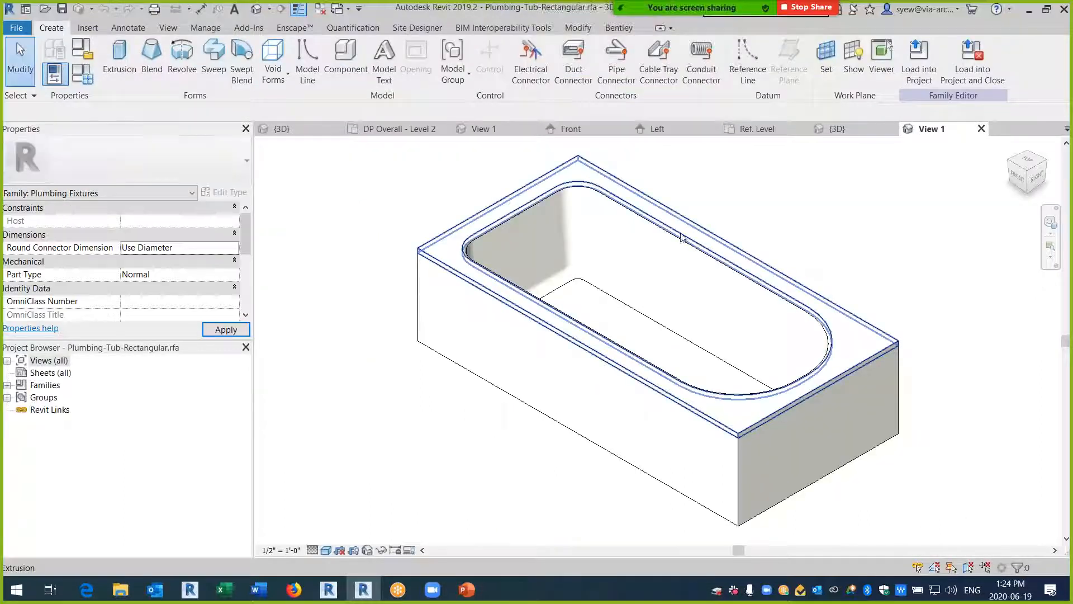
- Load the tub family into Family4 only and place one instance beside the reference planes, about 11' 6" from the first vertical plane
click(919, 58)
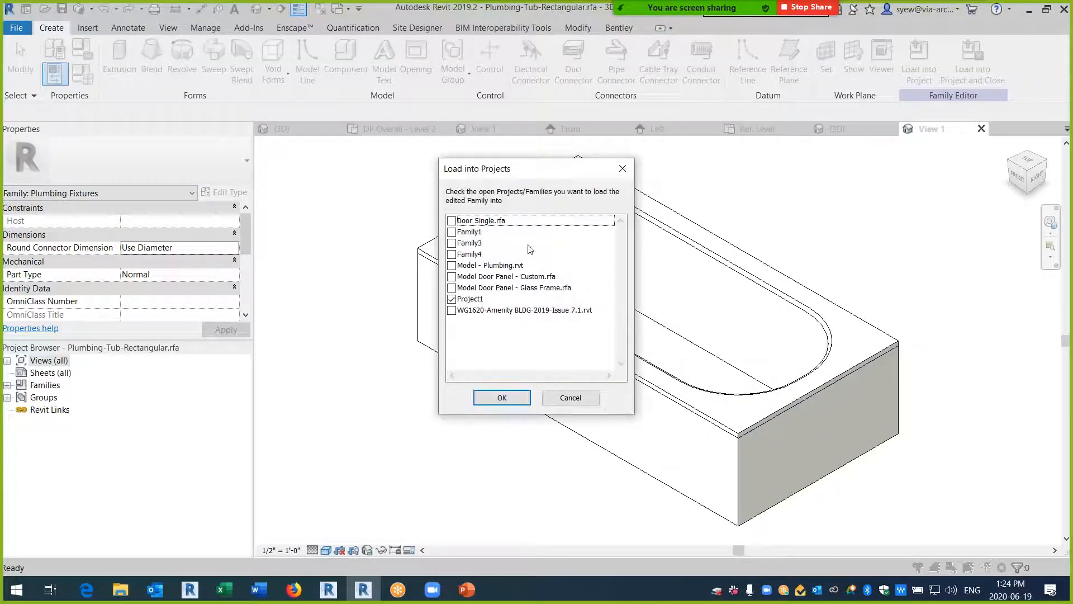
click(451, 299)
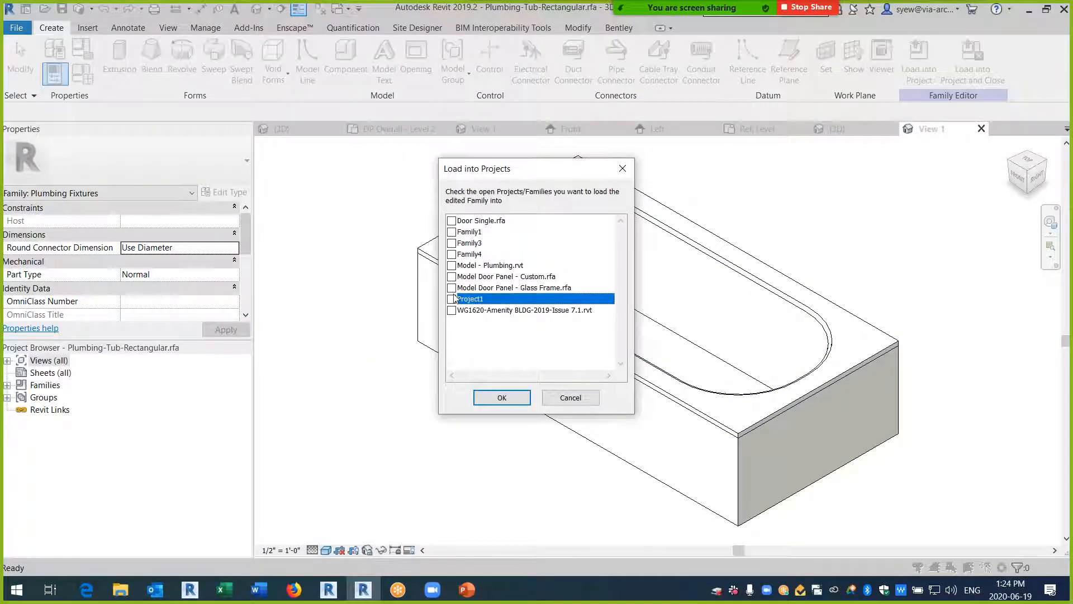
click(452, 256)
click(500, 401)
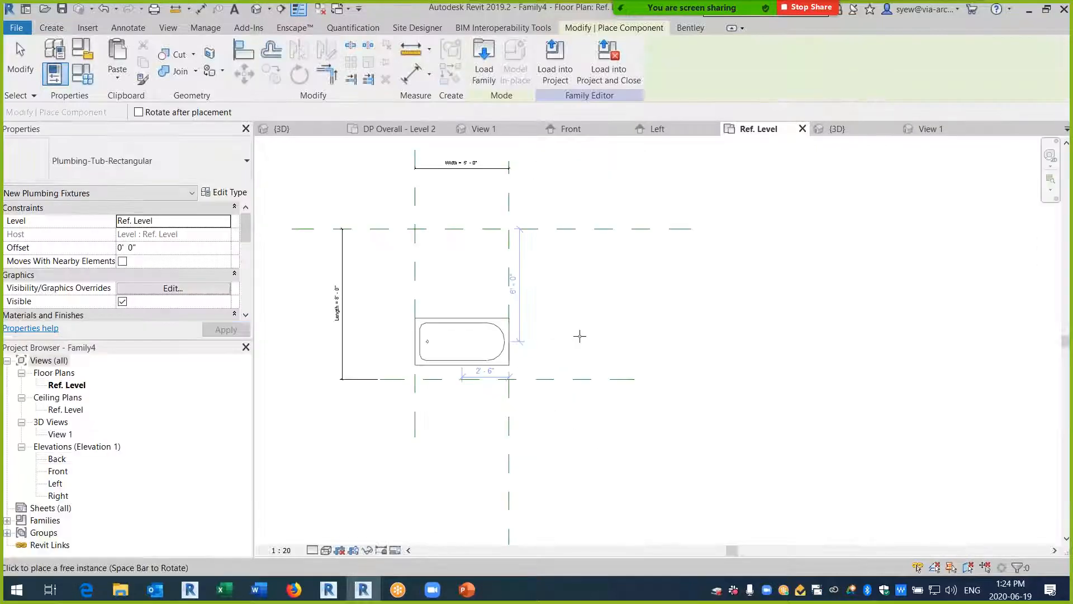
click(631, 309)
key(Escape)
key(Escape)
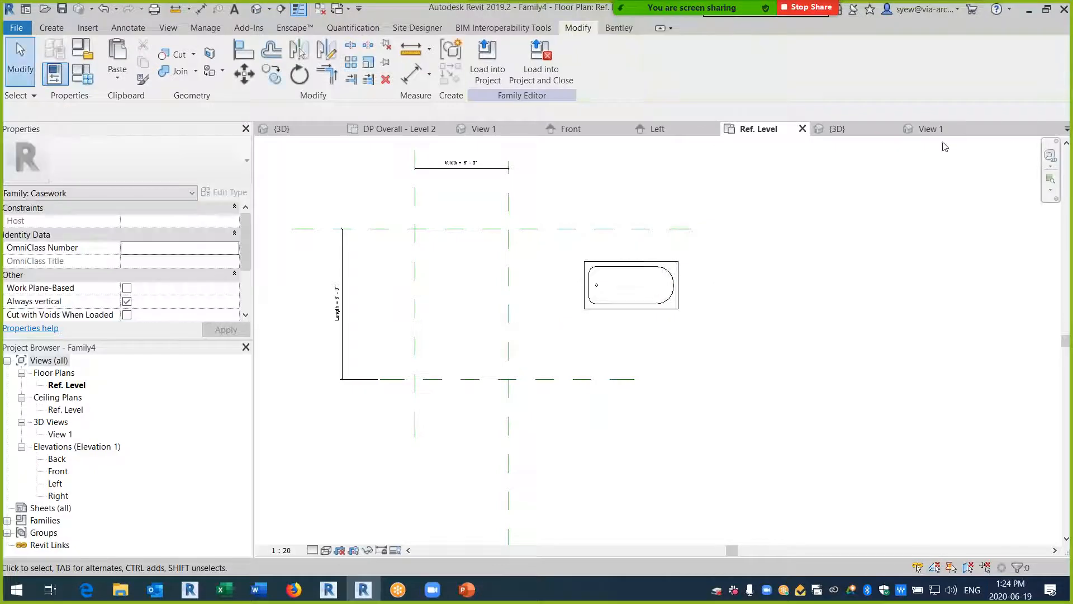
- Open the placed tub's family for editing and enable its Shared option
click(632, 308)
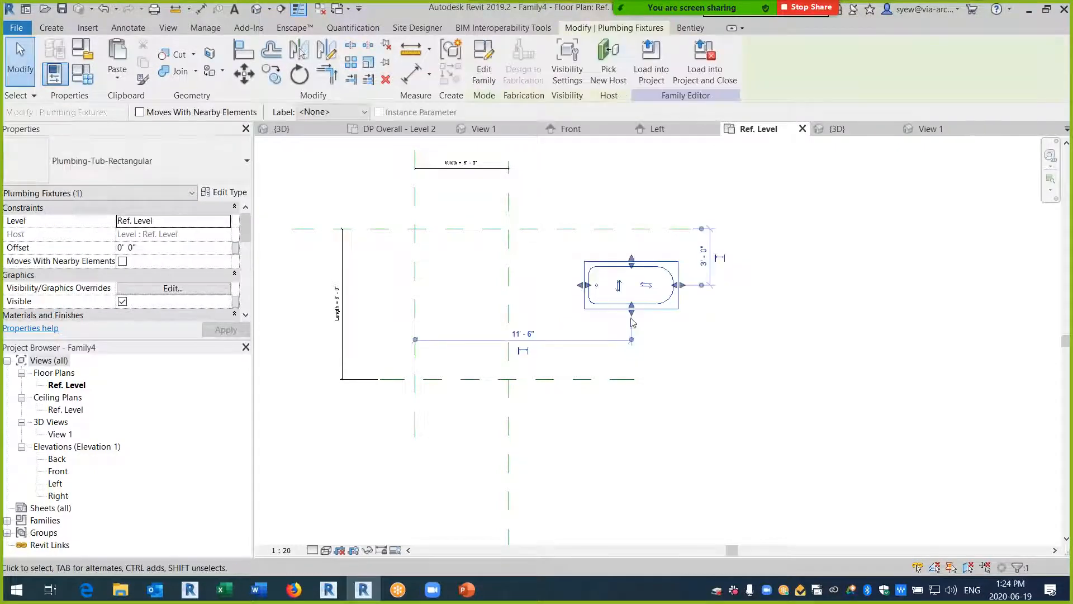
click(484, 62)
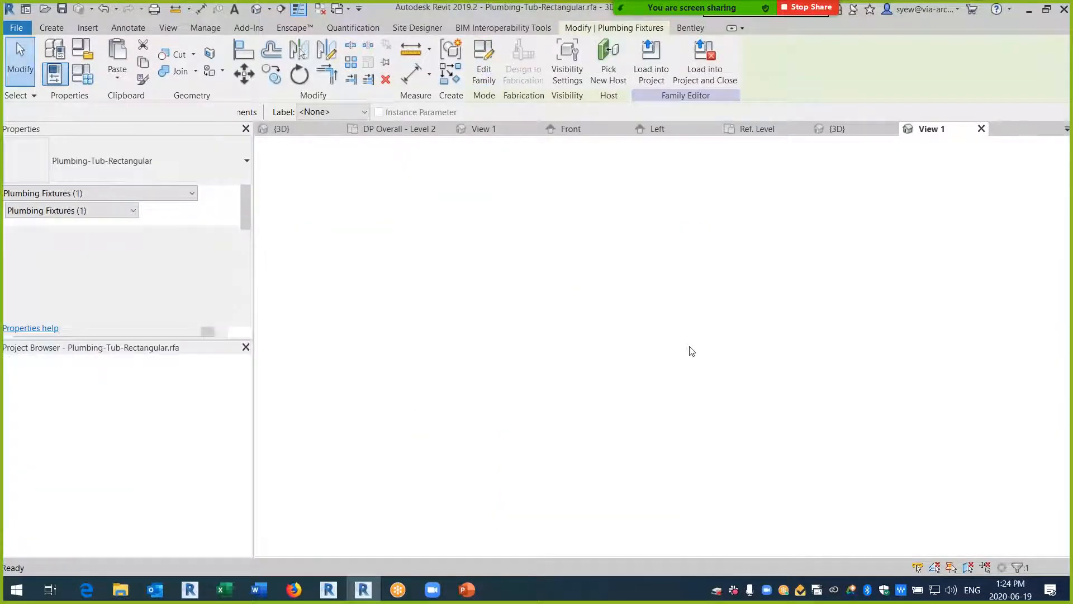
drag(246, 221, 243, 277)
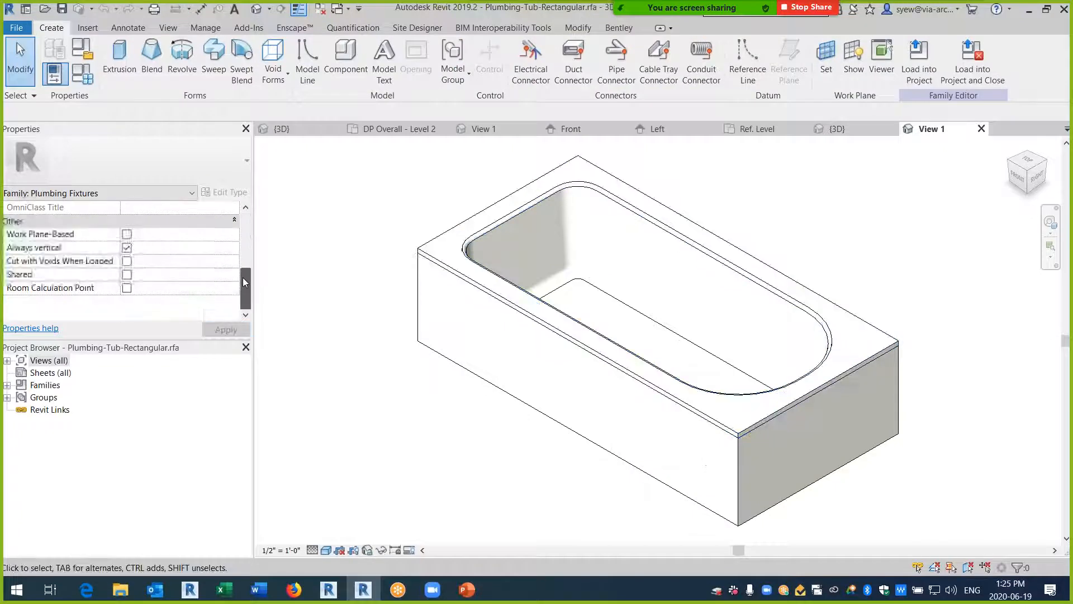
click(127, 275)
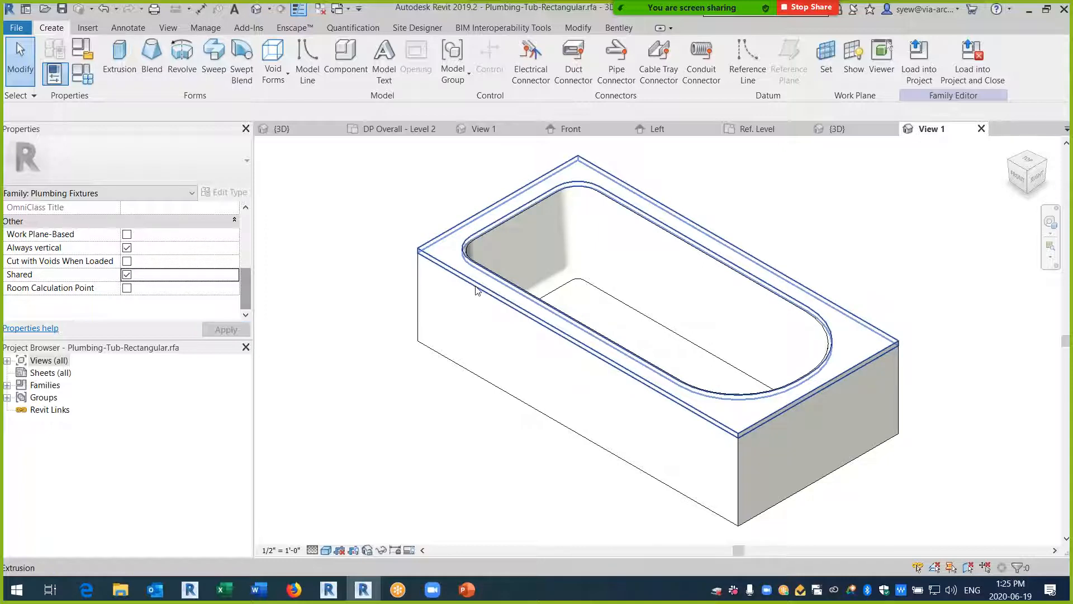
key(Tab)
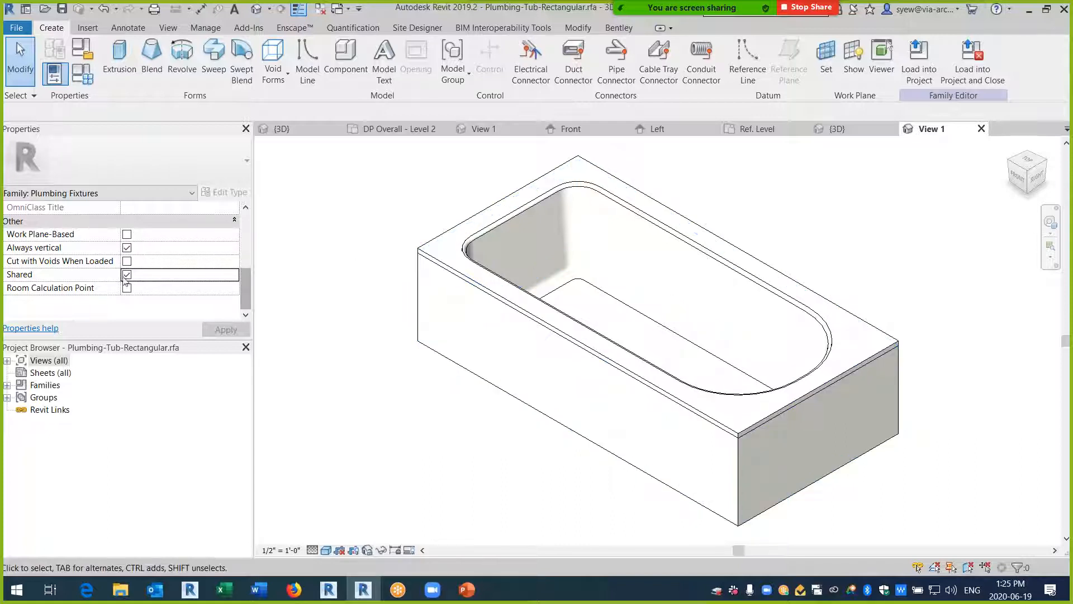
- Load the shared tub family back into Family4, overwriting the existing version
click(928, 64)
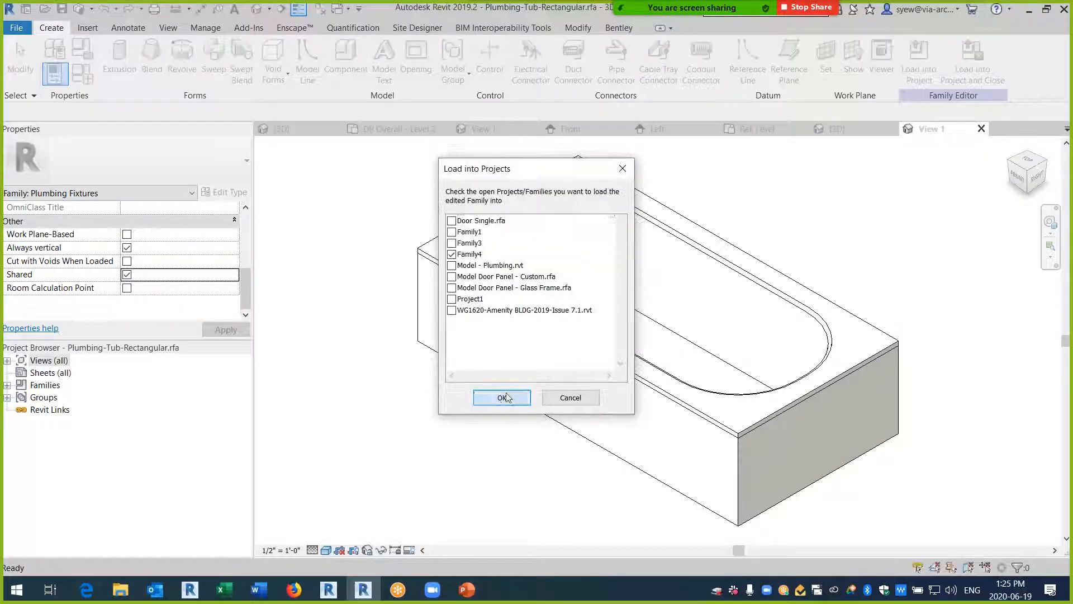
click(506, 397)
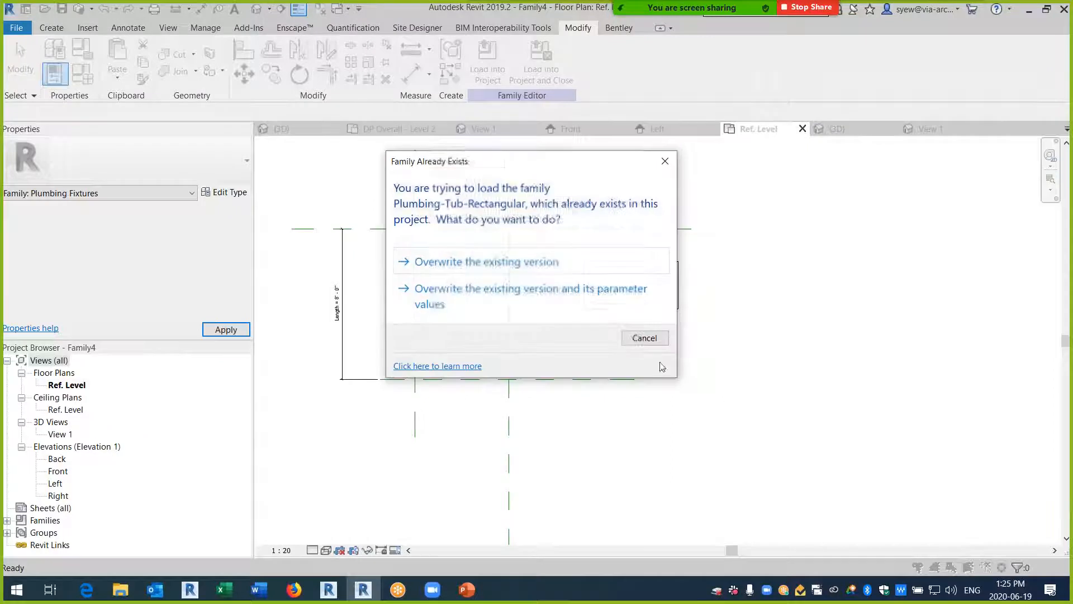
click(509, 263)
- Associate the placed tub's Length with the family's Width parameter
click(608, 308)
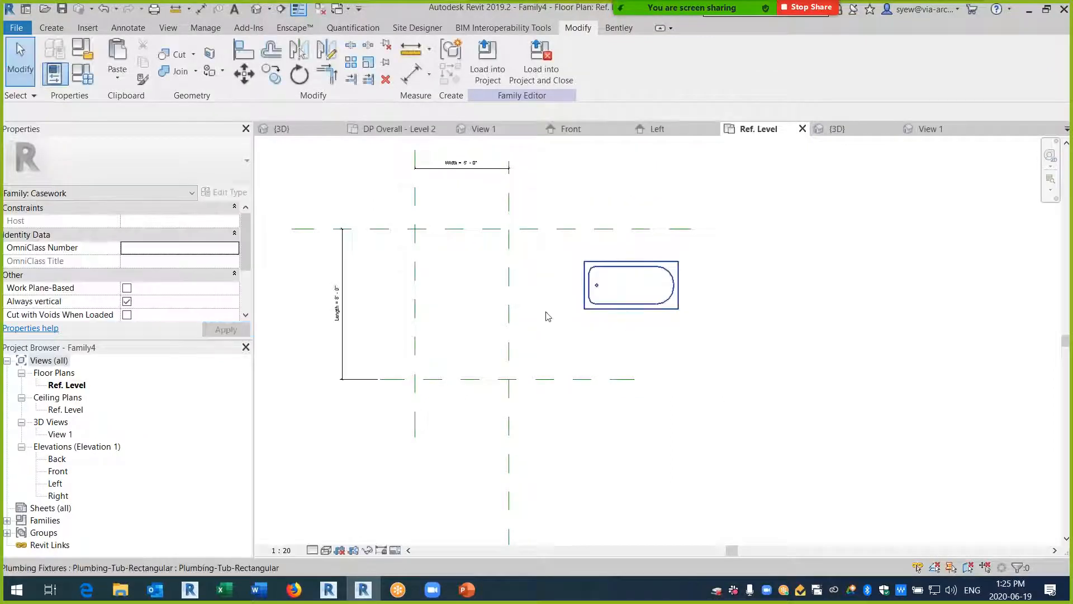
scroll(538, 232, up, 3)
middle_drag(546, 342, 533, 361)
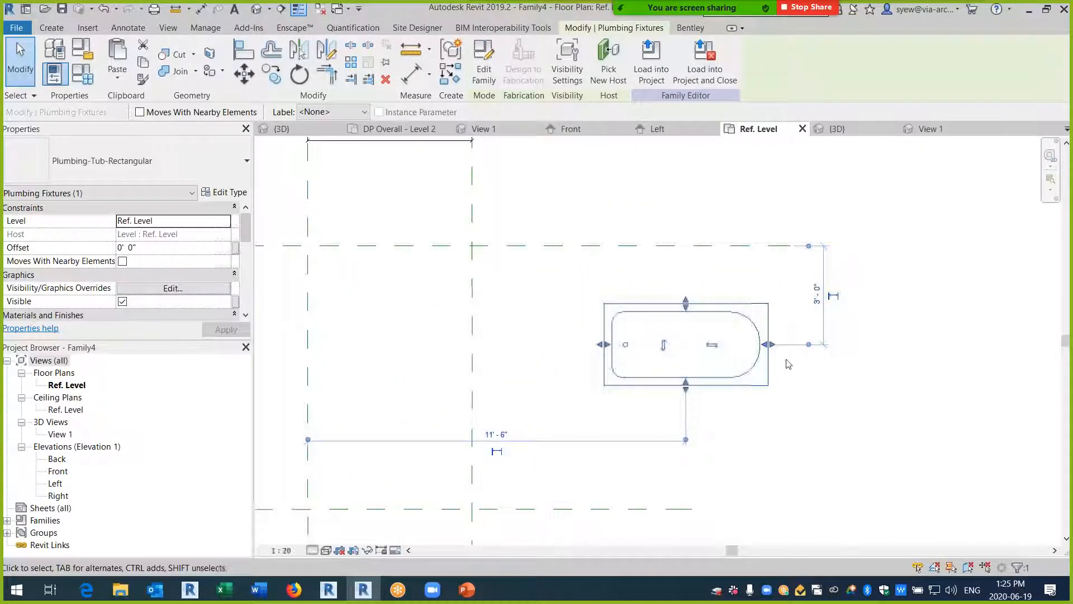
scroll(554, 350, down, 1)
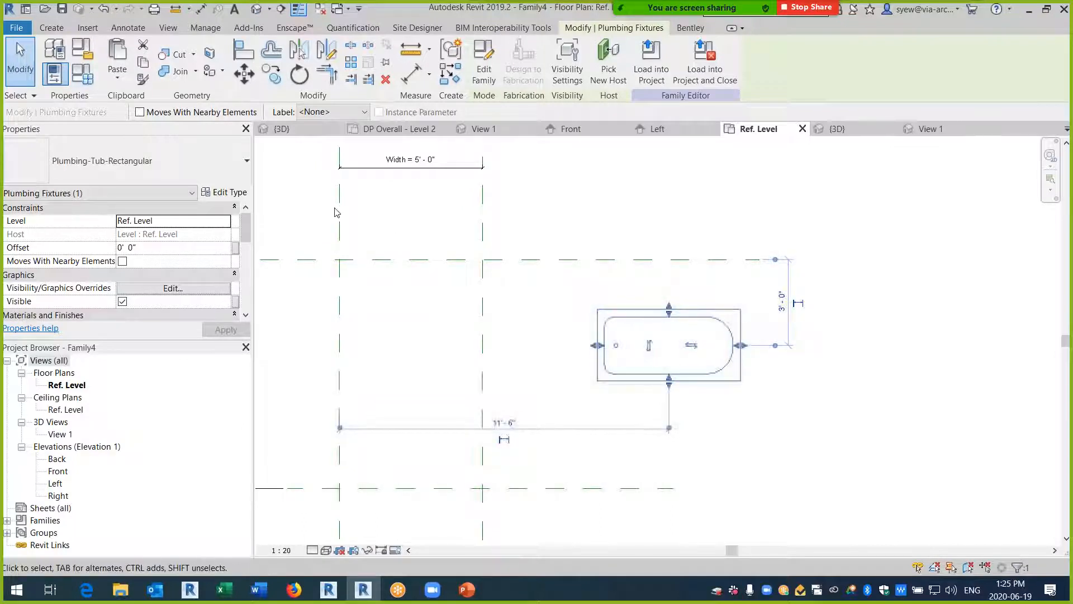
drag(245, 226, 242, 258)
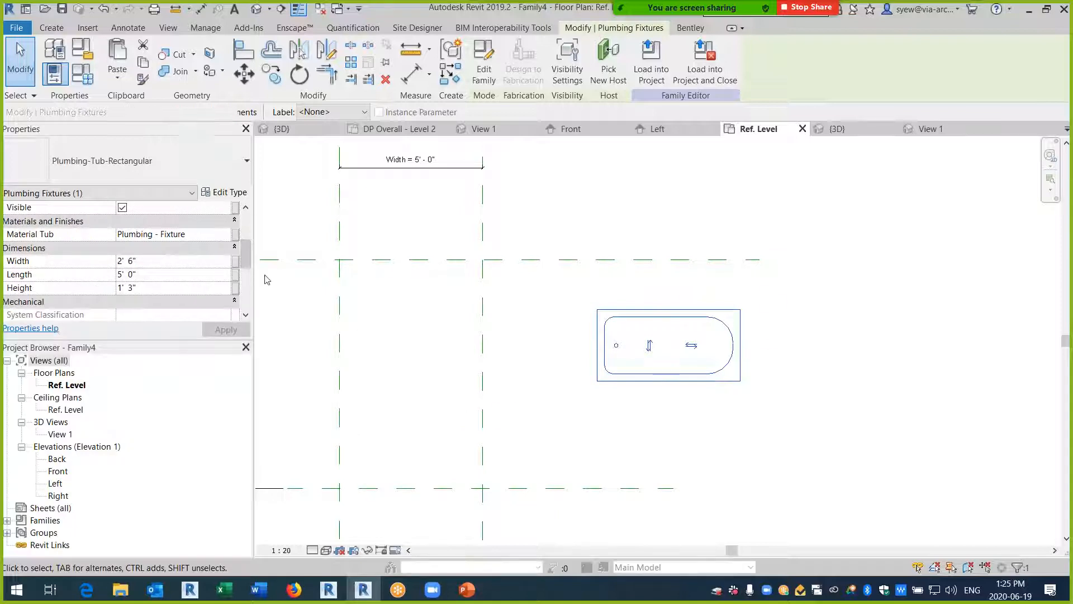
click(235, 275)
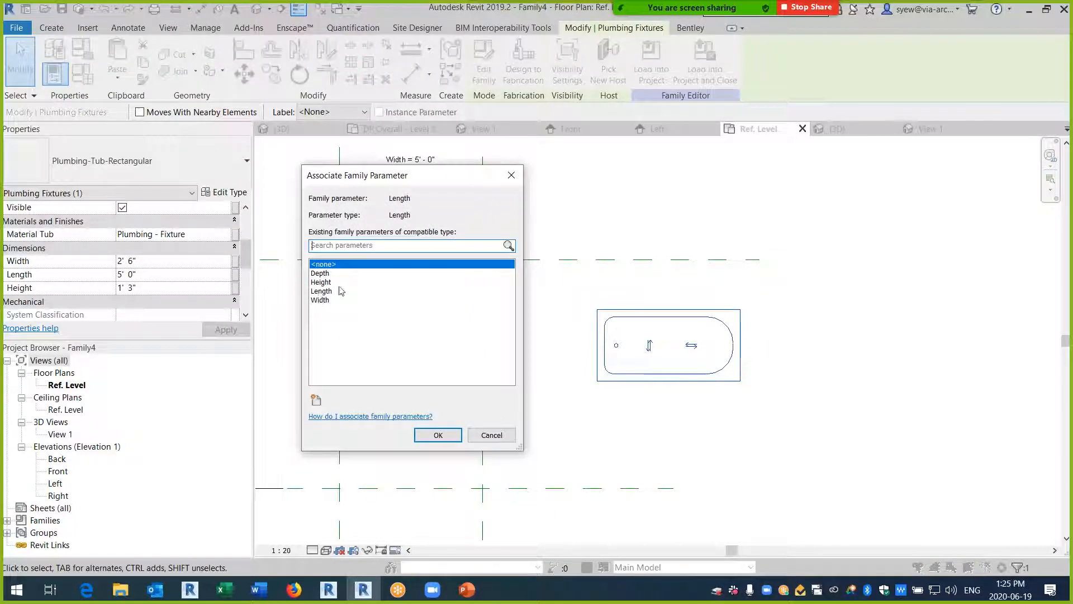
click(326, 300)
click(438, 435)
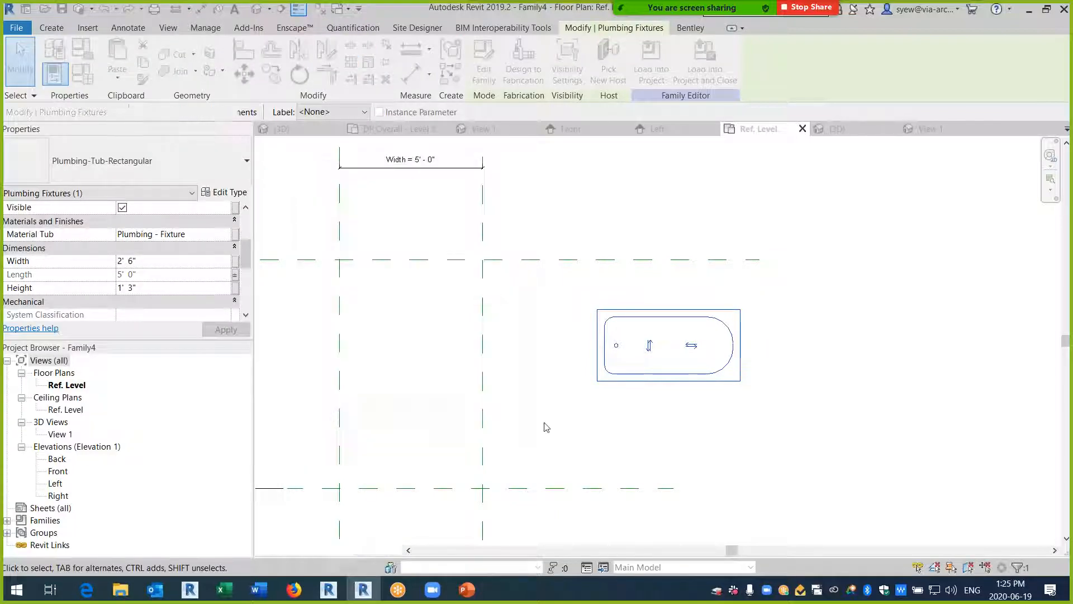
- Test the link by setting the family's Width parameter to 6' and then undo the change
click(83, 74)
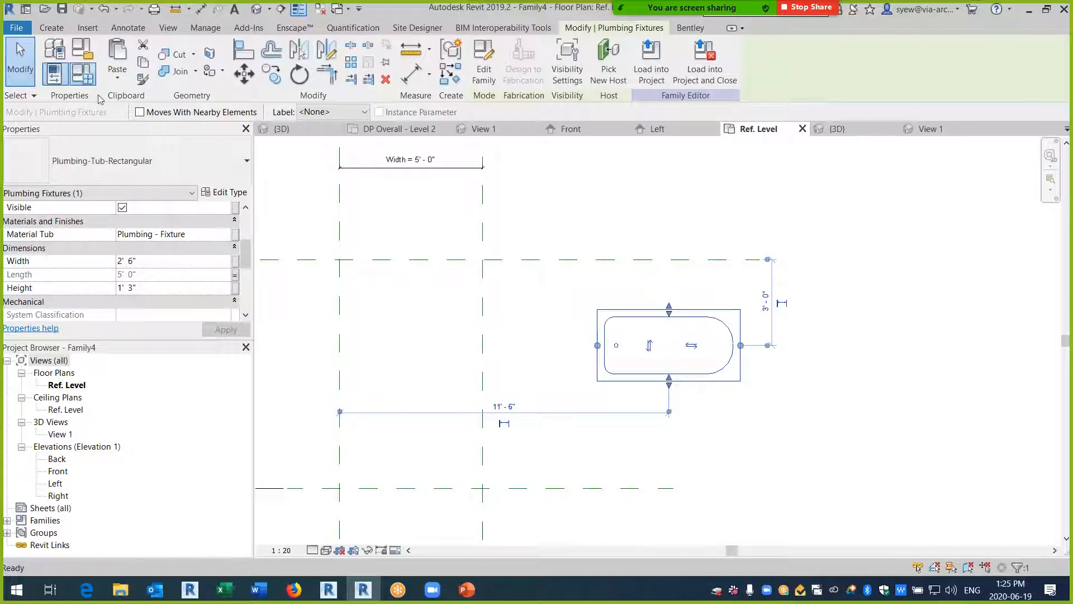
click(421, 237)
text(6)
click(586, 513)
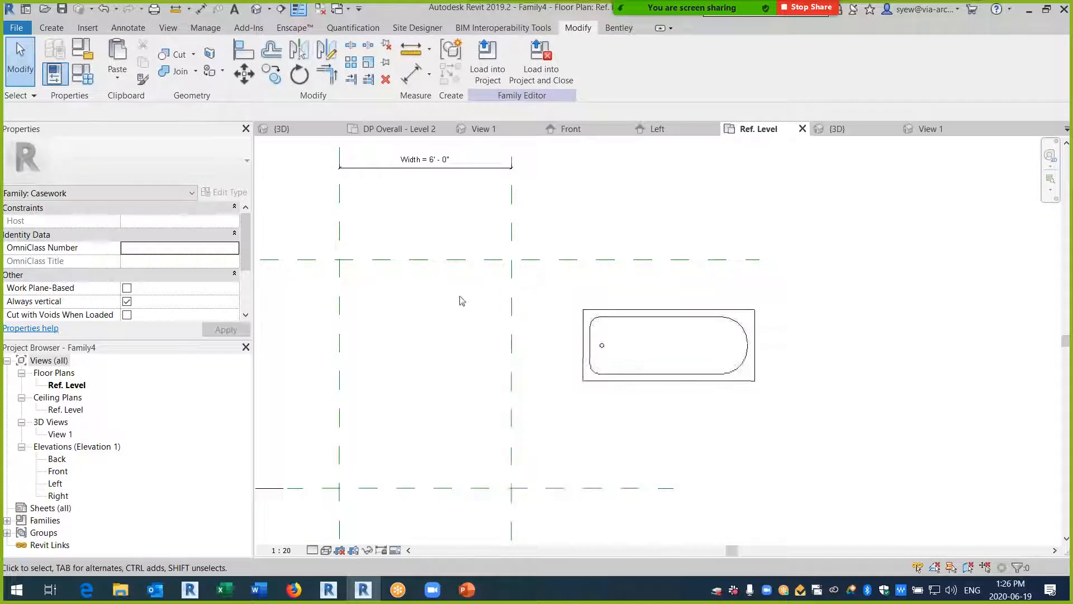
key(ctrl+z)
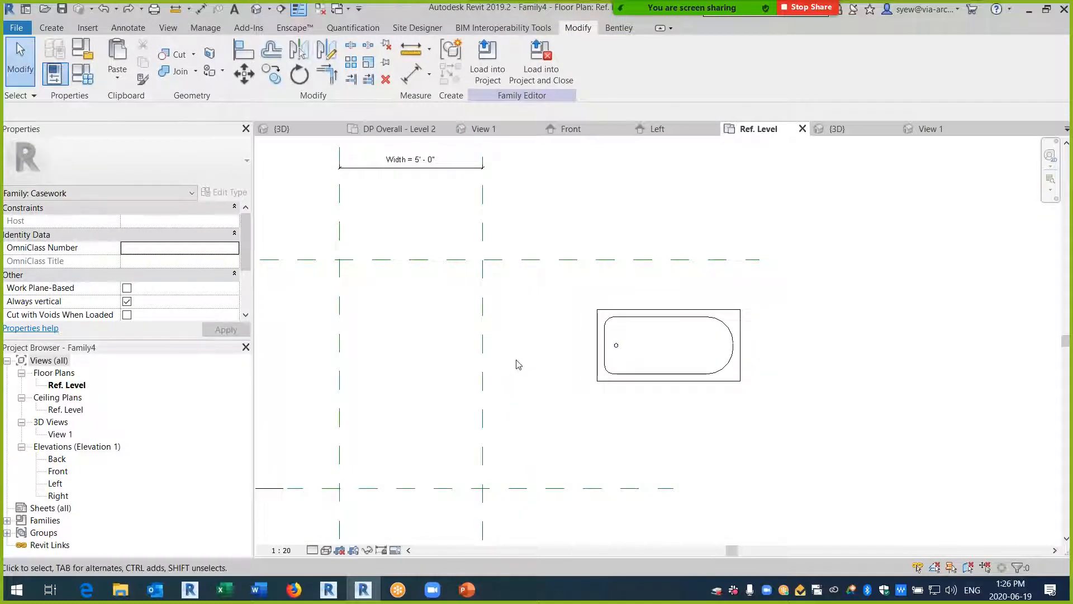
- Remove the parameter association from the tub's Length by setting it to <none>
click(702, 387)
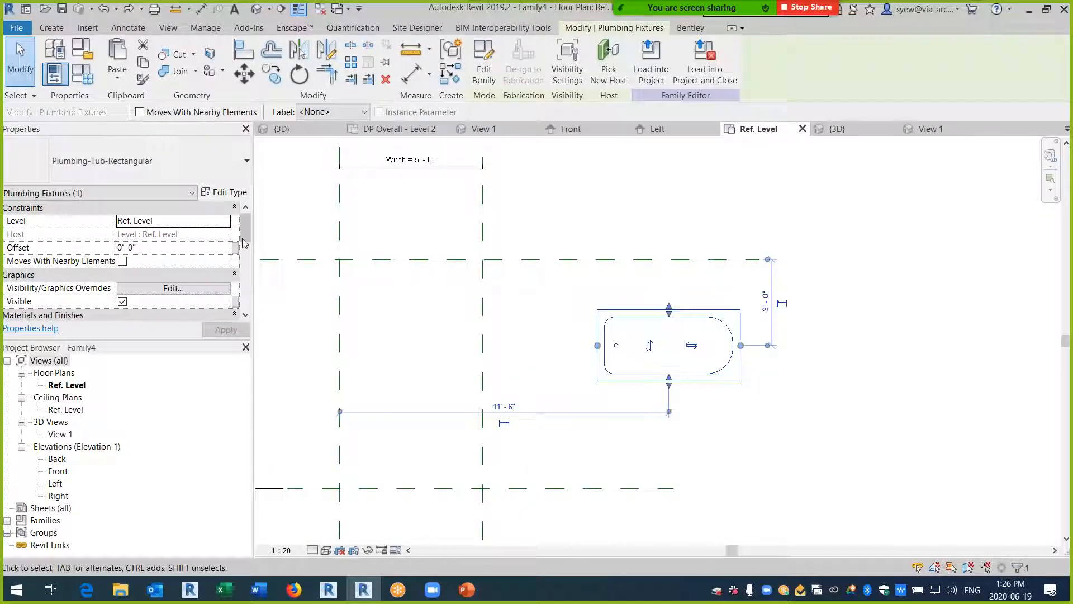
drag(244, 228, 249, 246)
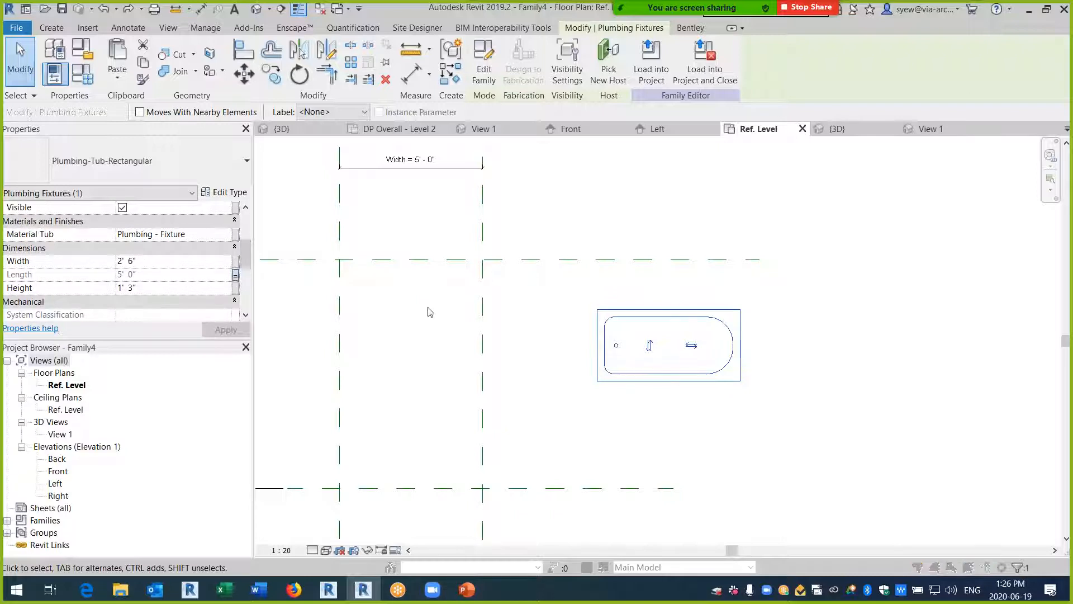
click(235, 273)
click(437, 434)
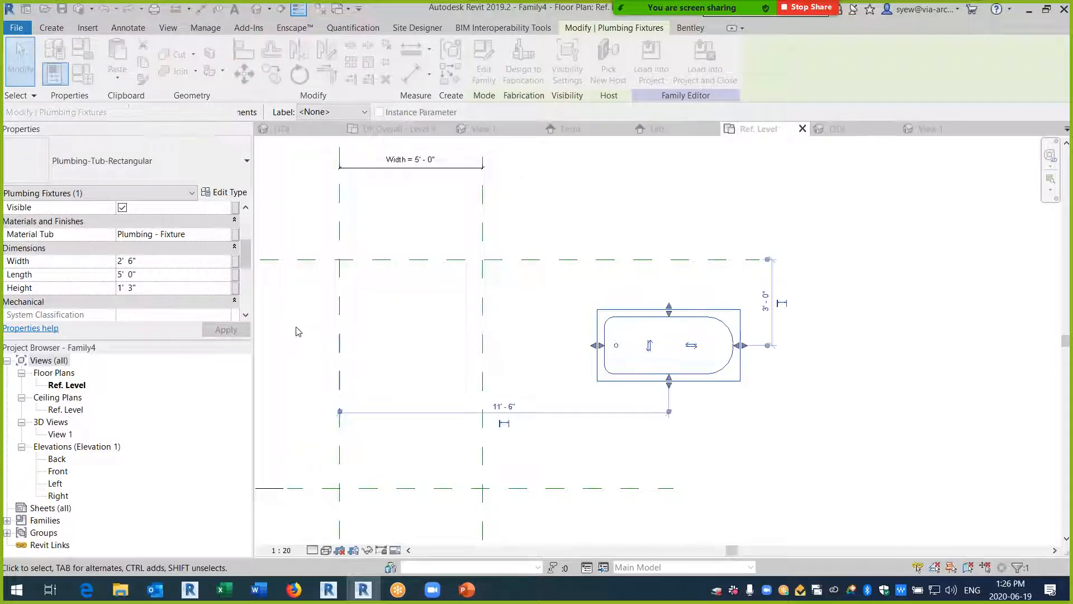
- Create a type family parameter named Tub Width under Dimensions and associate the tub's Length with it
click(234, 274)
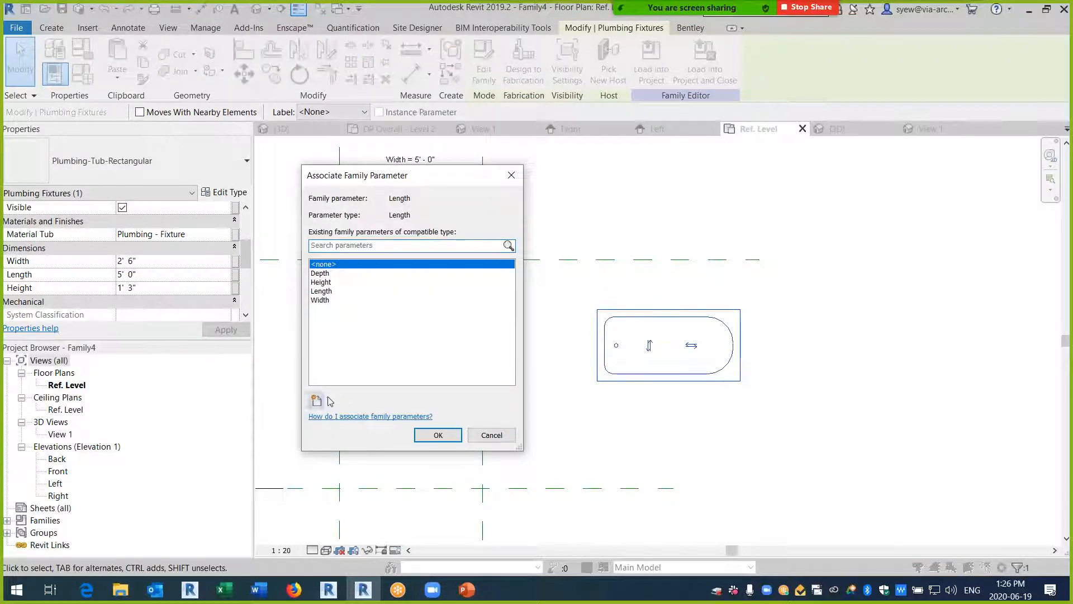
click(316, 400)
text(Tub Width)
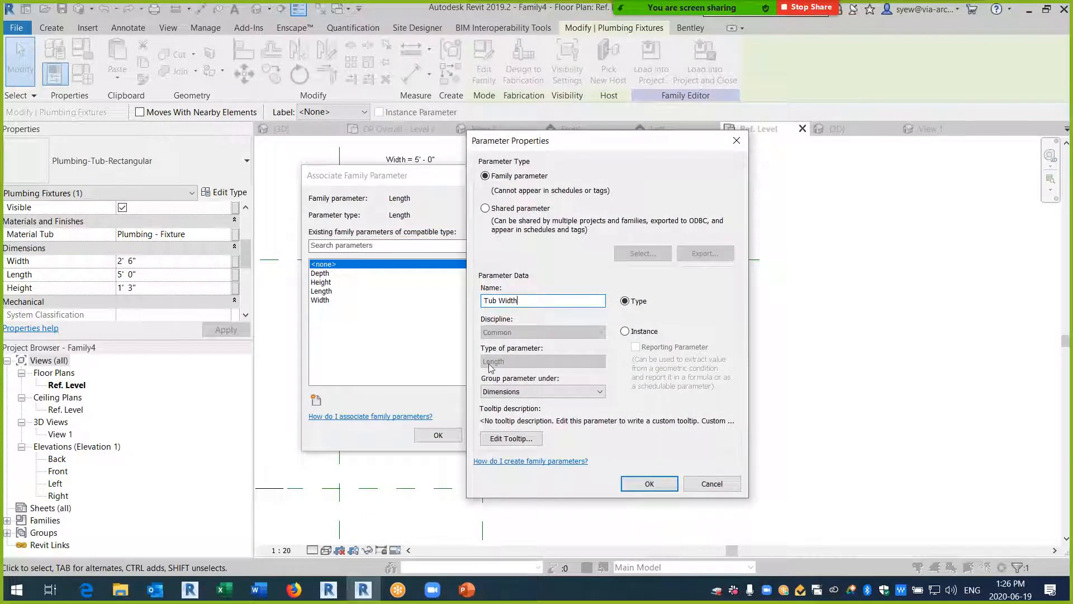
click(650, 484)
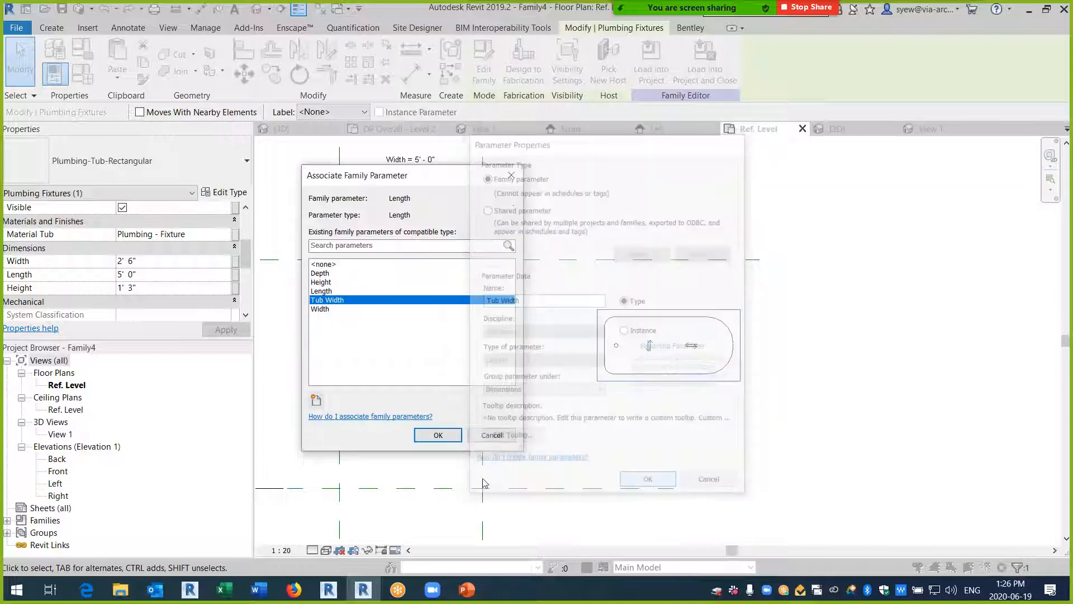
click(437, 436)
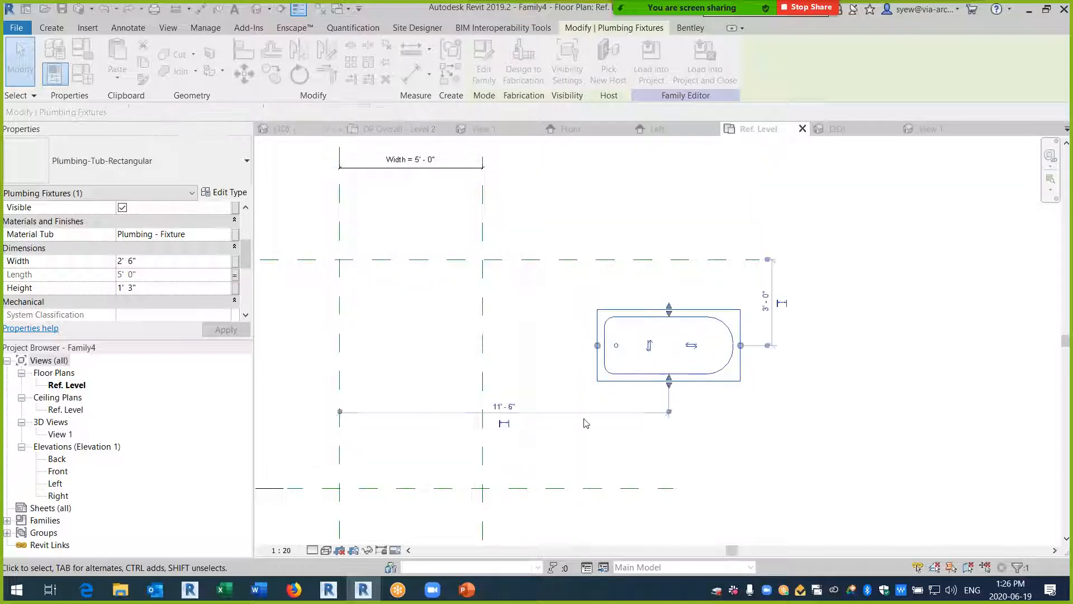
- Create a type family parameter named Tub Depth under Dimensions and associate the tub's Width with it
click(236, 262)
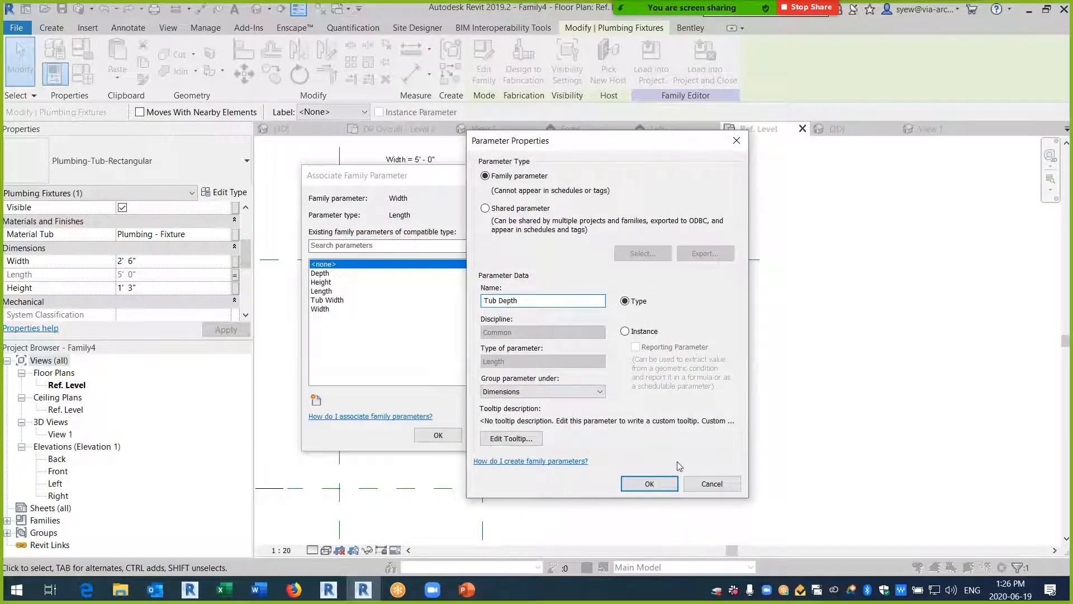
click(665, 484)
click(438, 435)
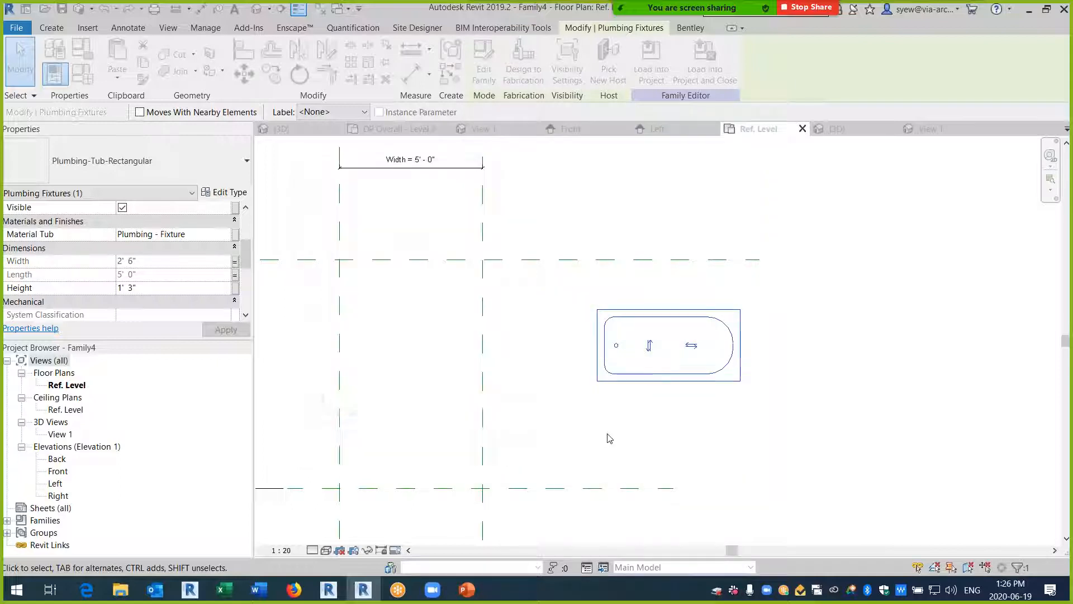
key(Escape)
- Review the Tub Width and Tub Depth parameters in the host family's type settings
click(566, 380)
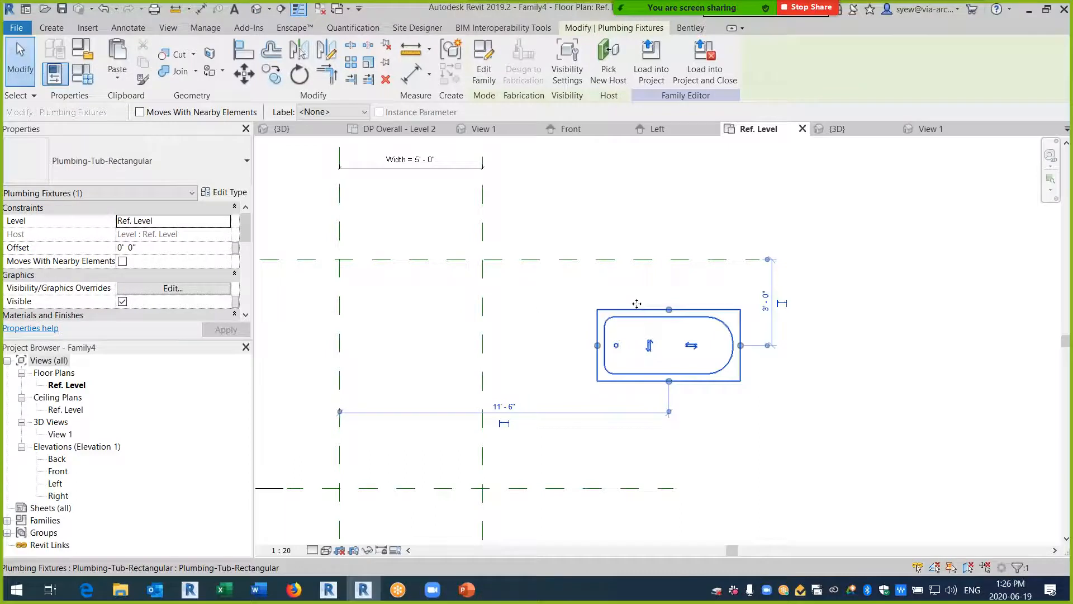
click(82, 75)
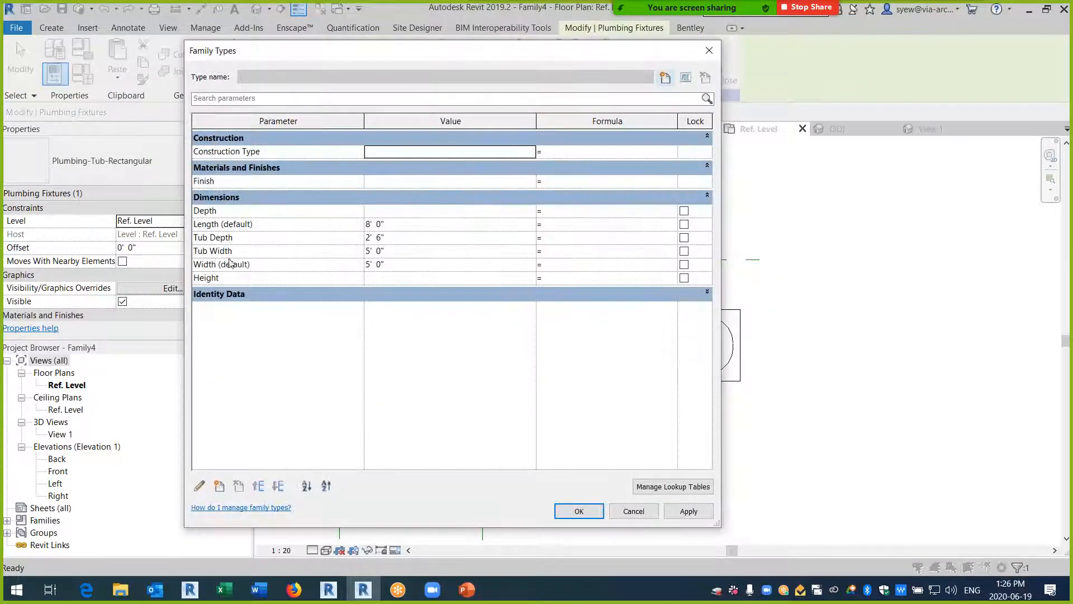
click(224, 253)
click(221, 238)
click(224, 252)
click(220, 238)
click(578, 511)
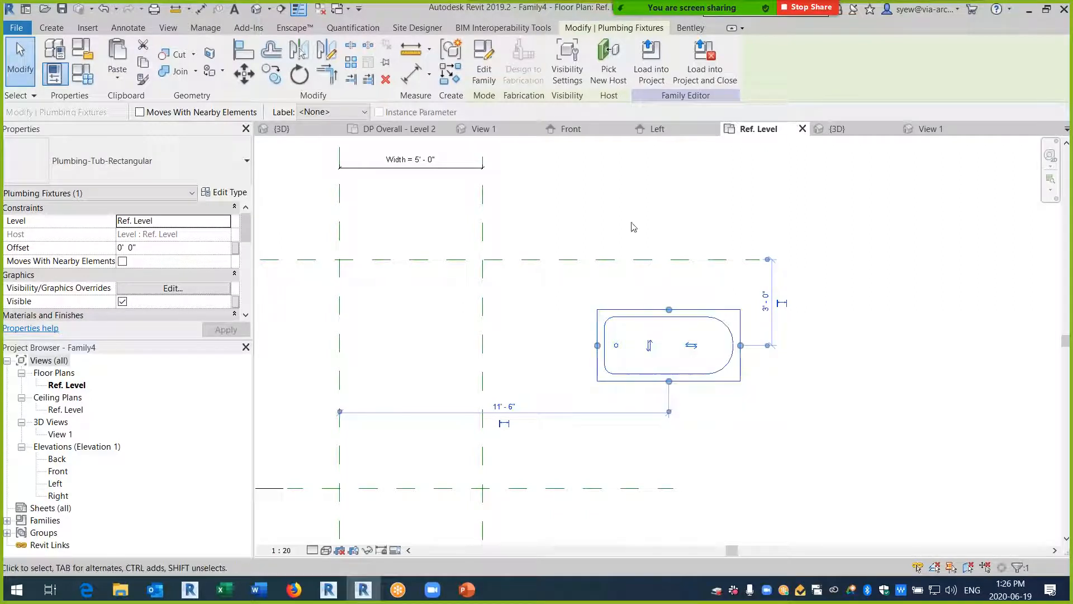
- Open the nested tub family for editing and examine its Length and Width dimensions in the Ref. Level floor plan
click(484, 62)
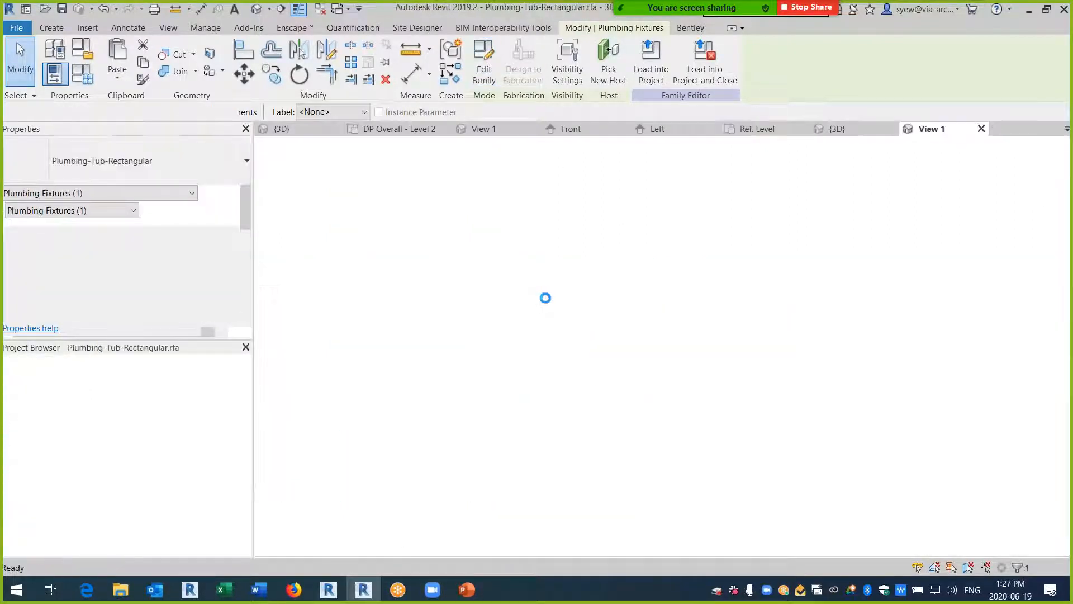
double_click(48, 362)
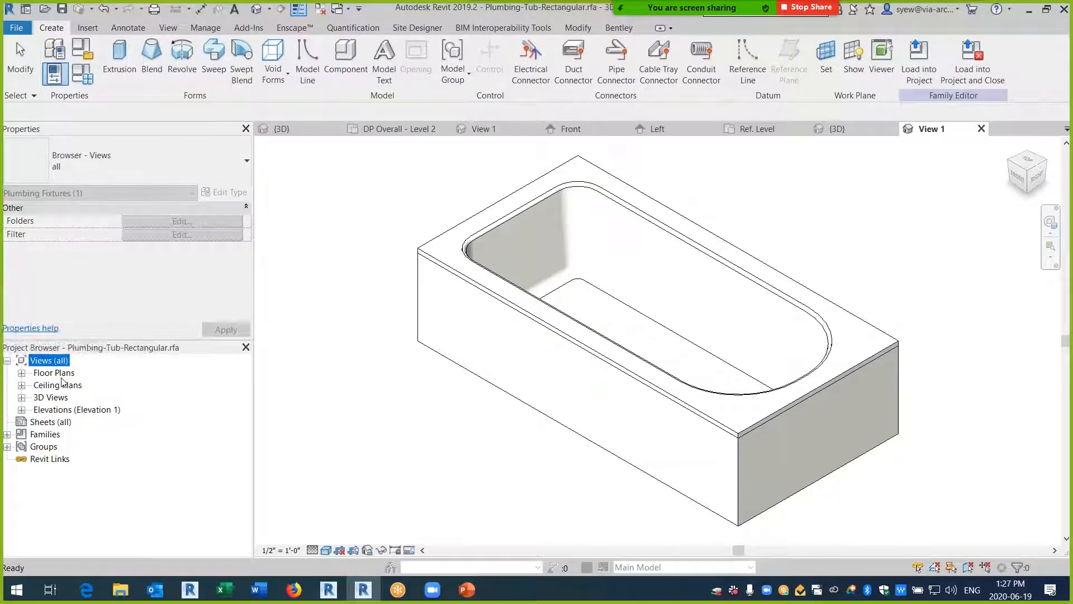
double_click(53, 372)
double_click(66, 385)
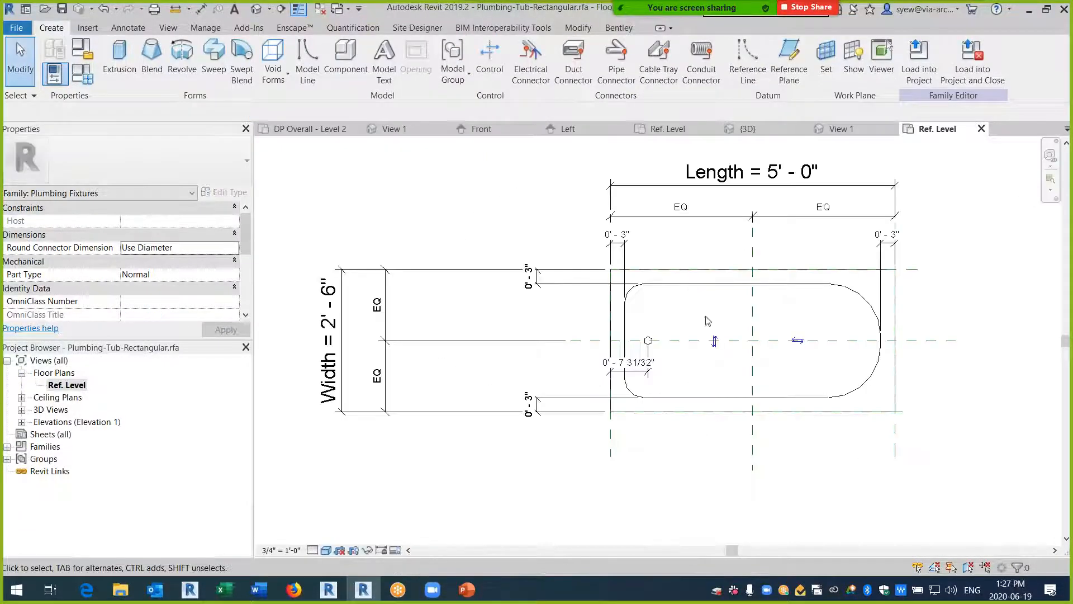
click(737, 185)
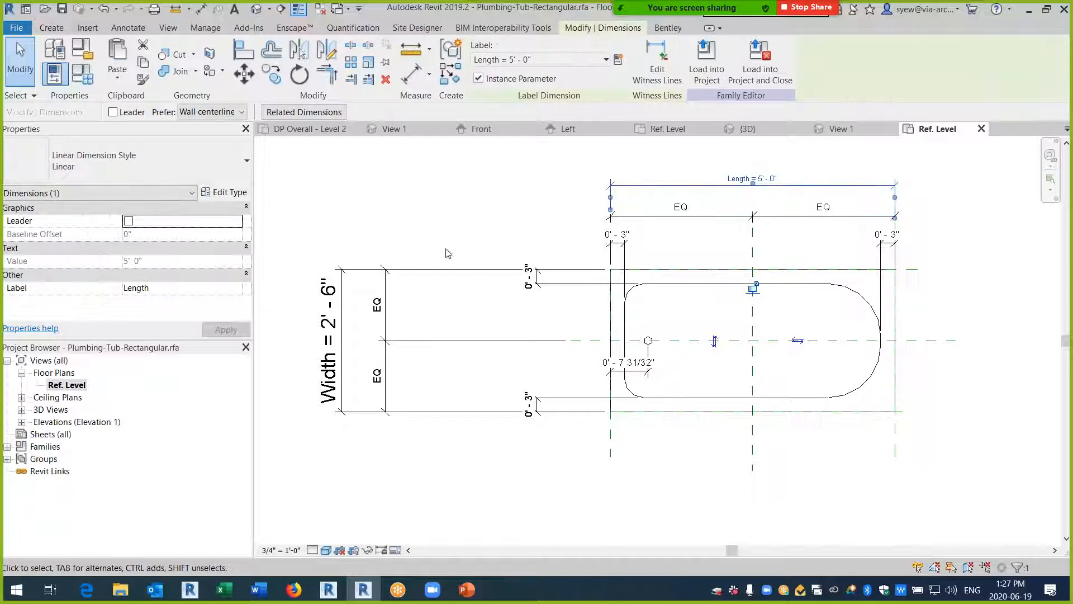
click(342, 302)
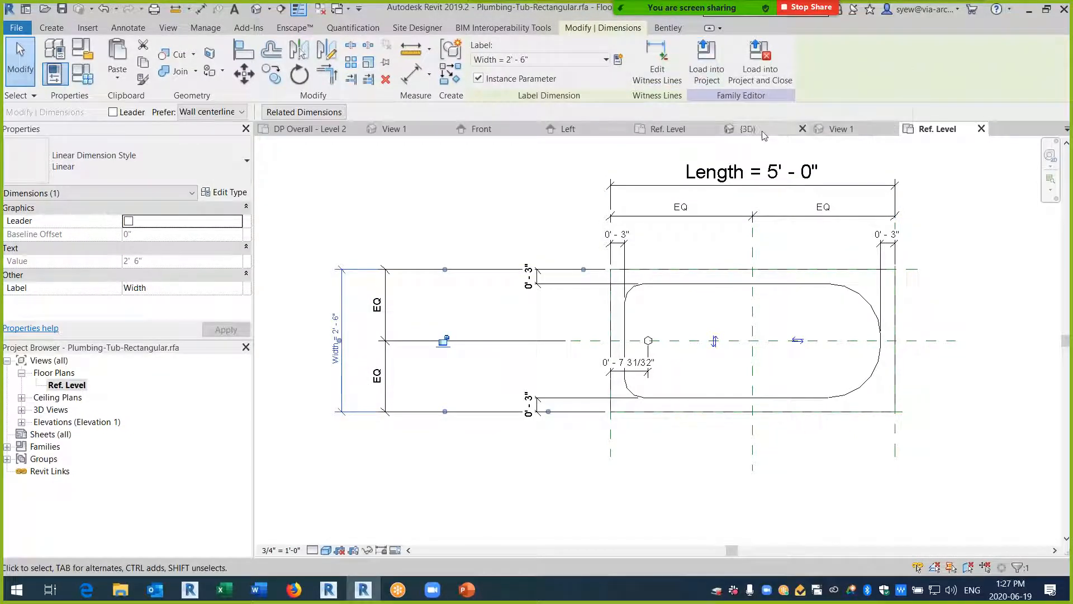
- Return to Family4's Ref. Level plan and examine the type properties of the nested Plumbing-Tub-Rectangular type
click(575, 130)
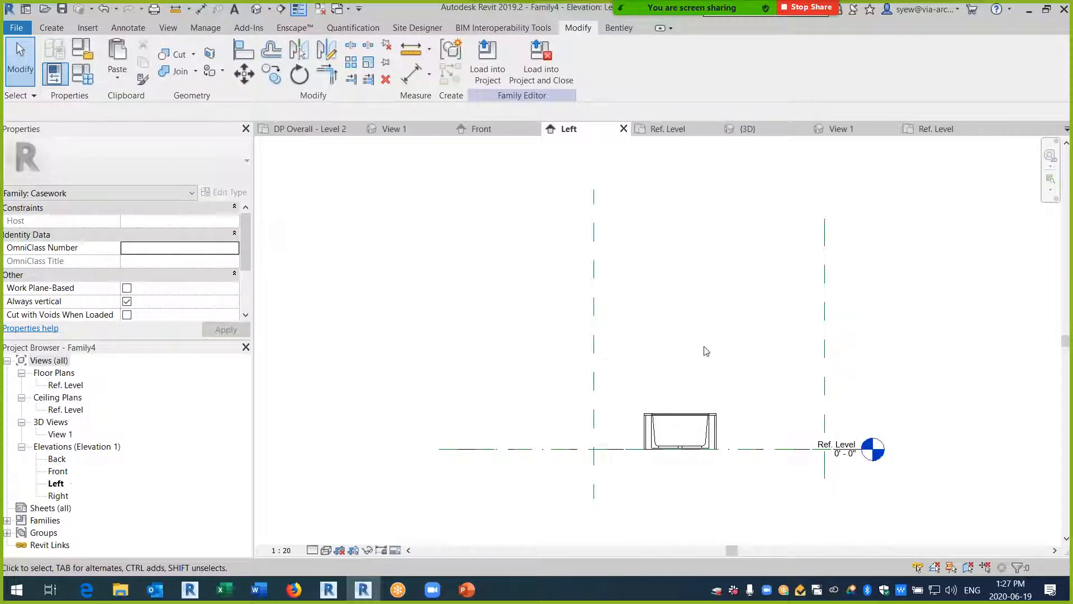
double_click(65, 384)
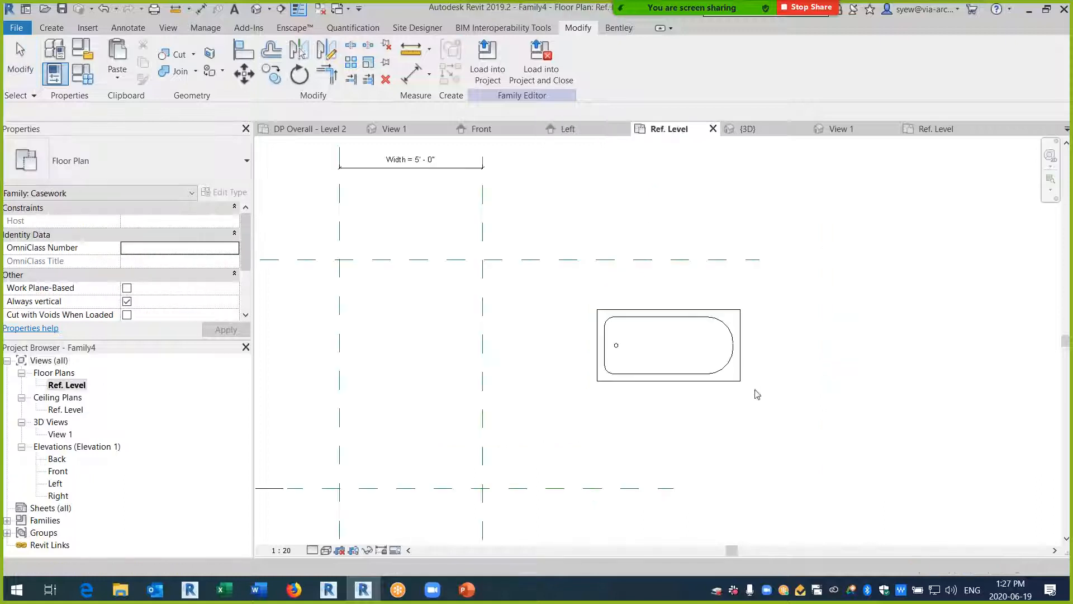
click(684, 322)
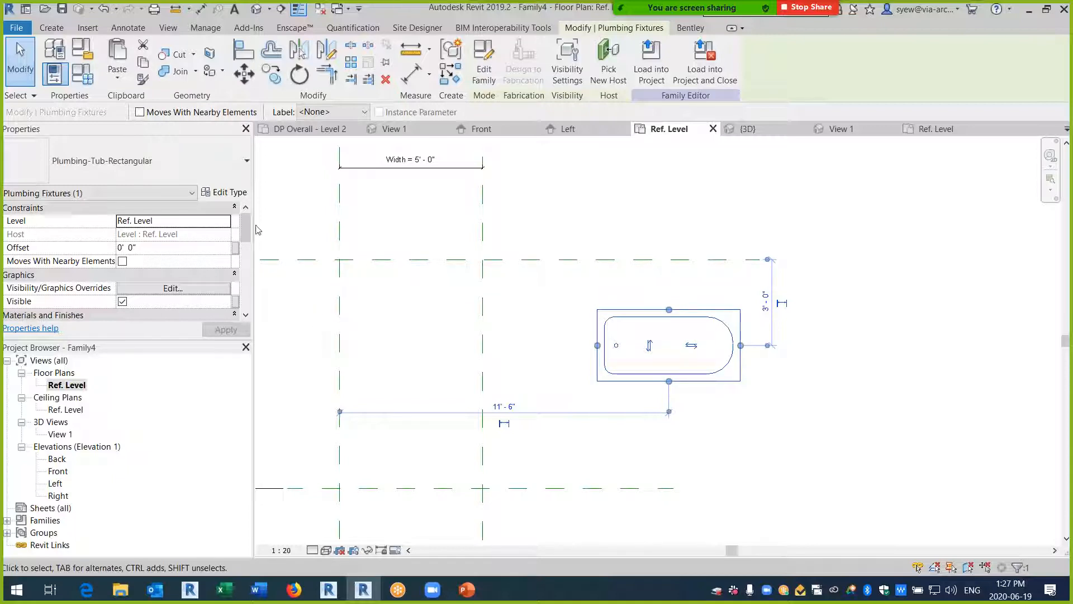
click(6, 520)
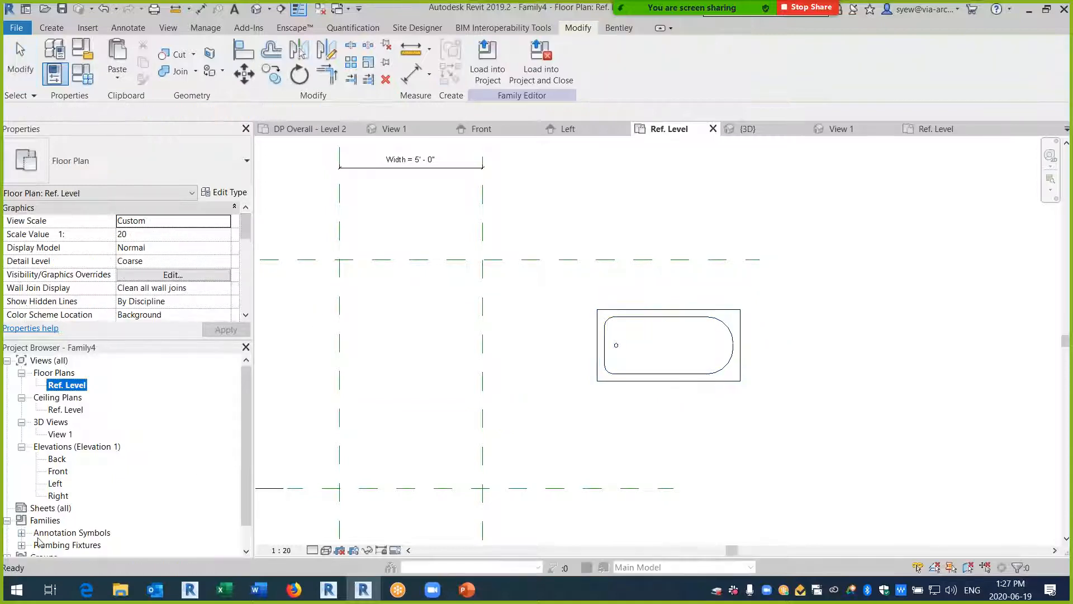
click(21, 545)
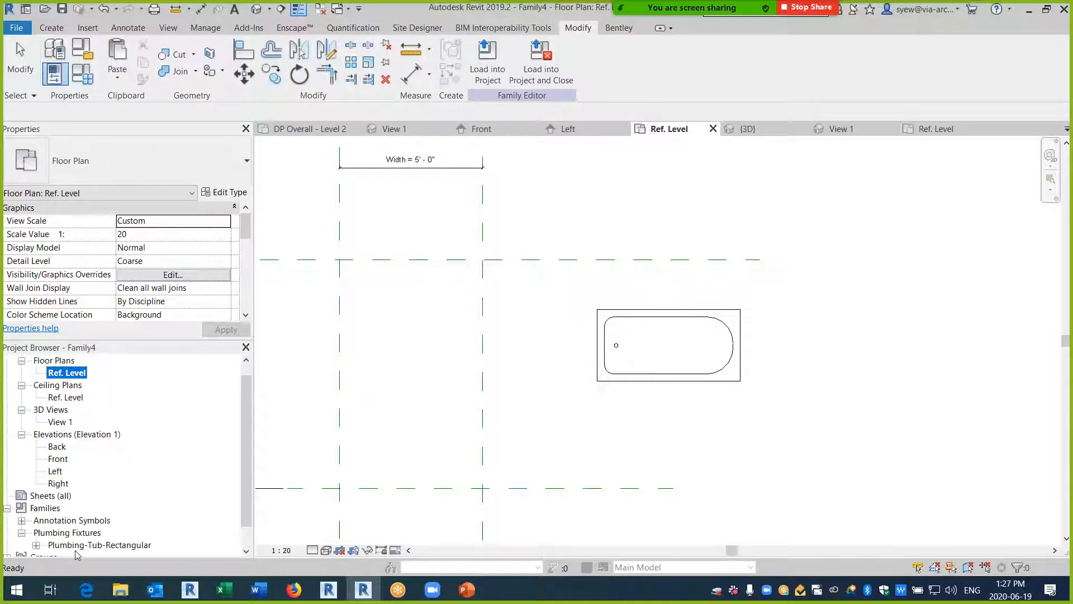
click(36, 545)
double_click(115, 544)
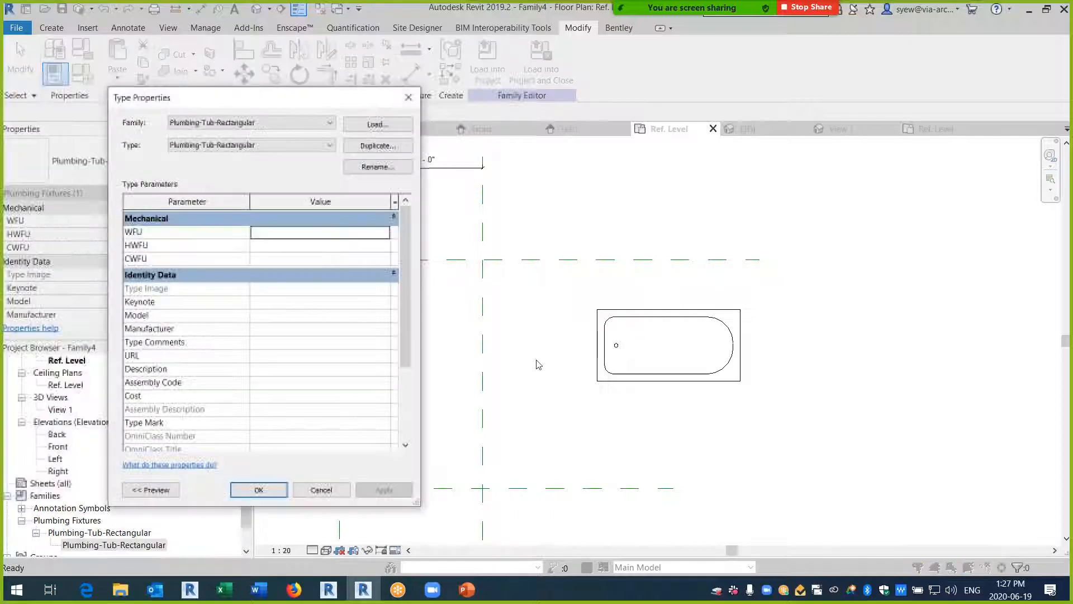
scroll(285, 235, down, 3)
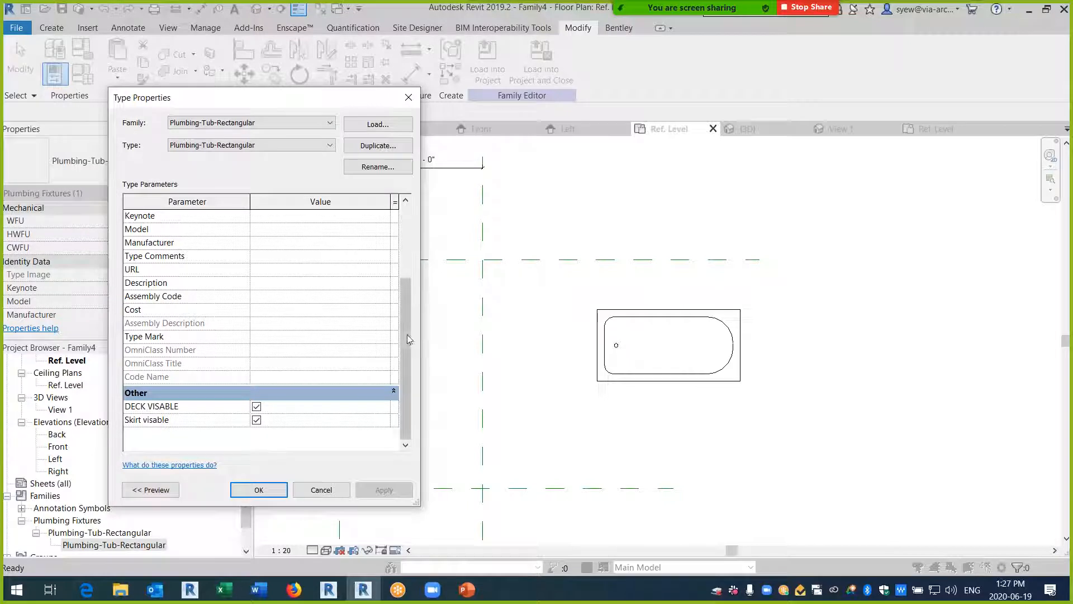
drag(407, 334, 420, 228)
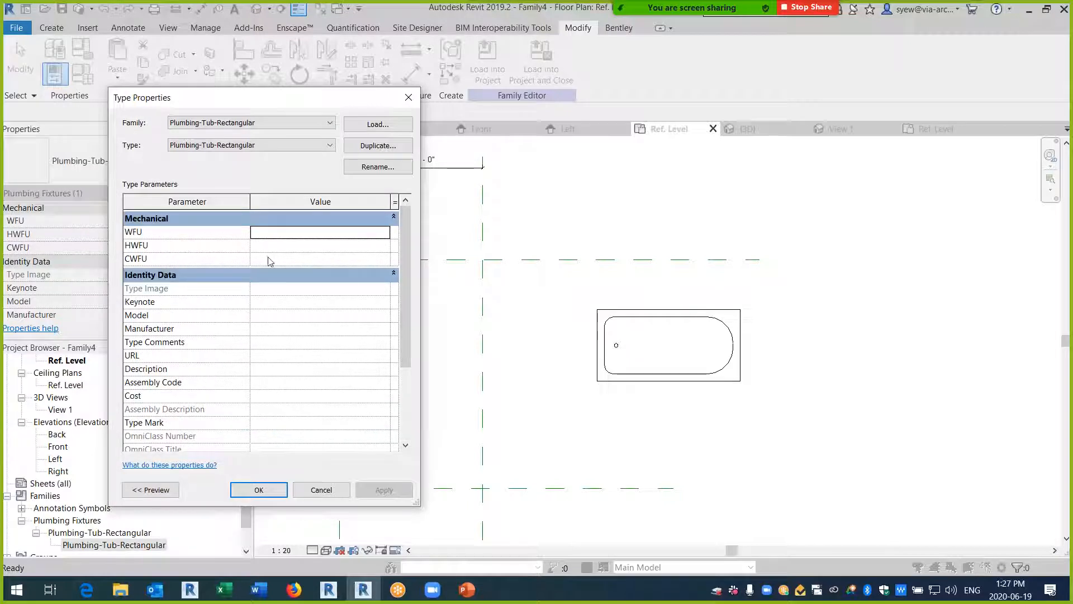
click(324, 494)
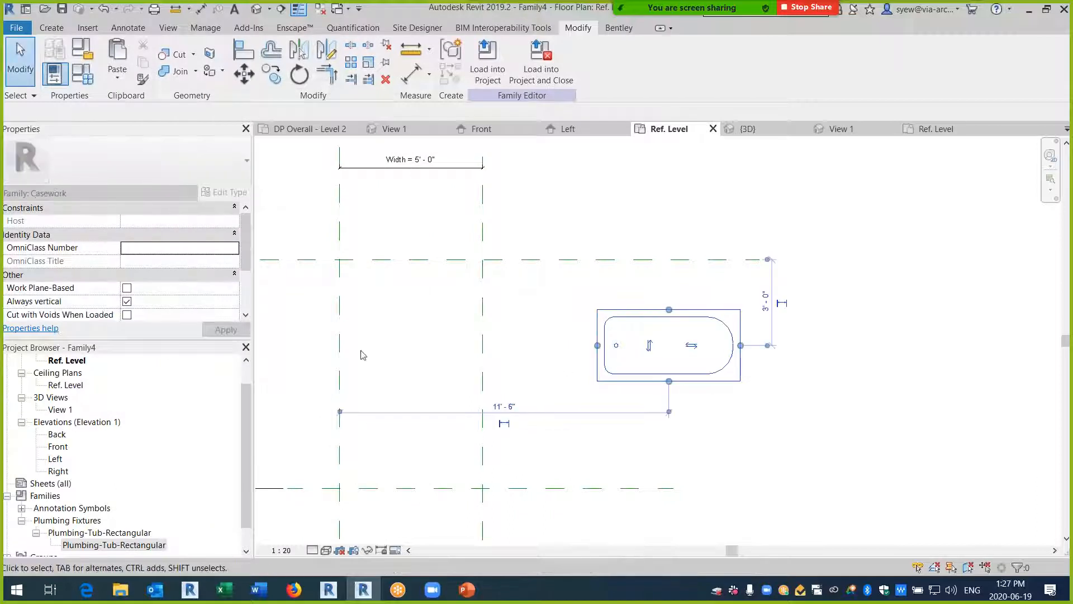
- Align and lock the tub's back edge to the back reference plane and its right edge to the right reference plane
key(Escape)
key(a)
key(l)
click(685, 316)
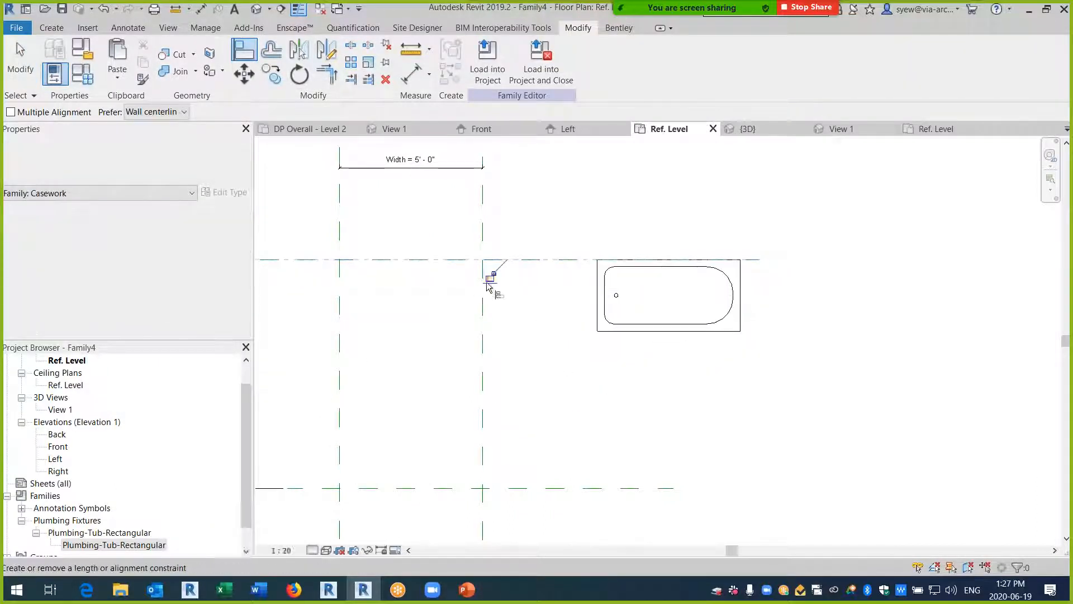
click(490, 342)
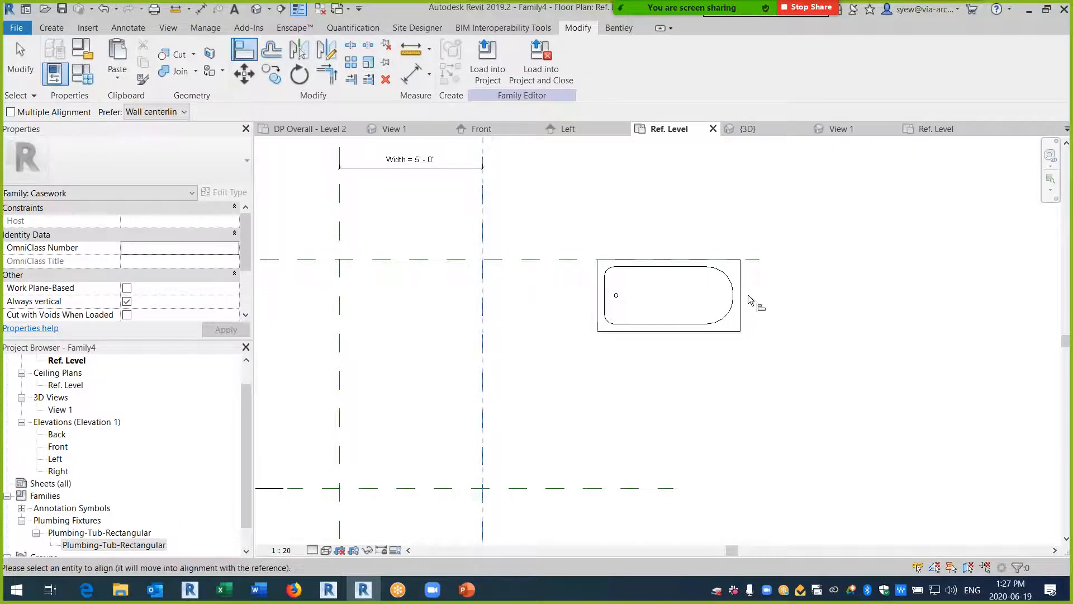
click(746, 294)
key(Escape)
key(Escape)
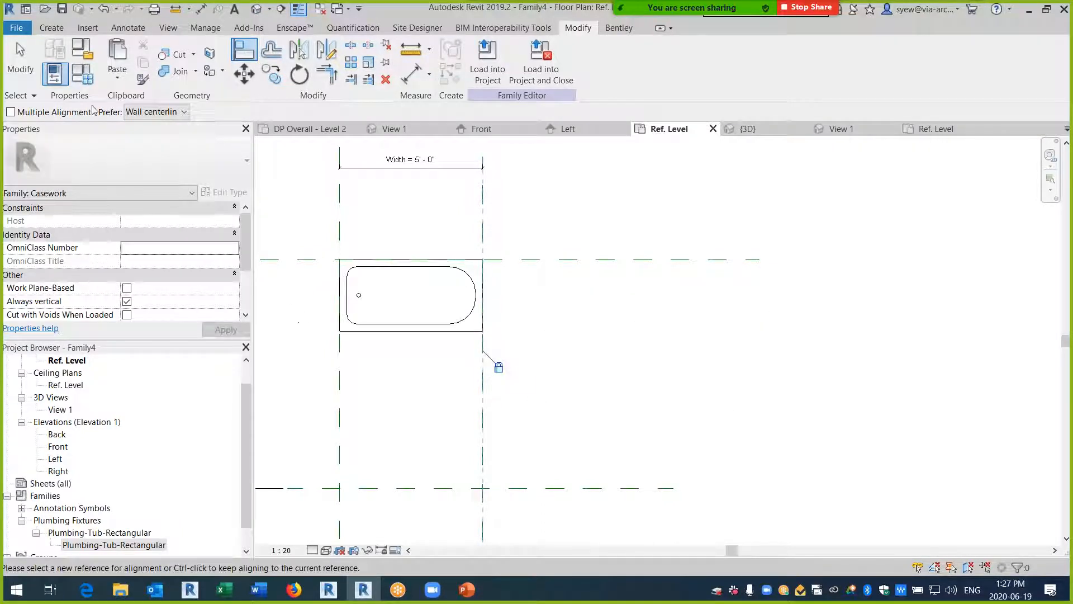
- Set the host family's Width parameter to 6' to test how the locked tub reacts
key(f)
key(t)
drag(399, 239, 331, 237)
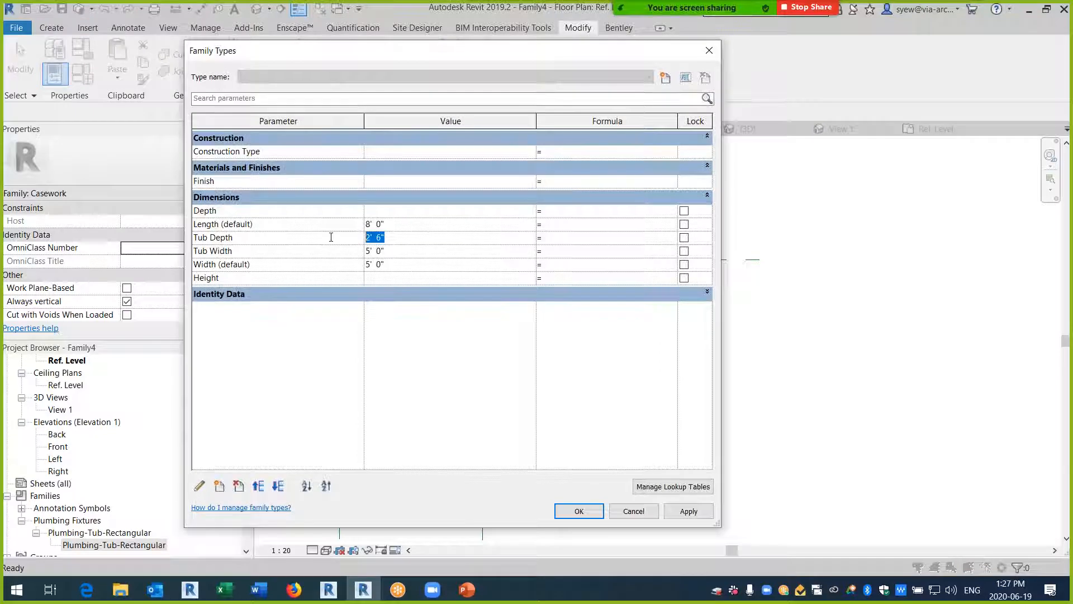
text(6)
click(579, 511)
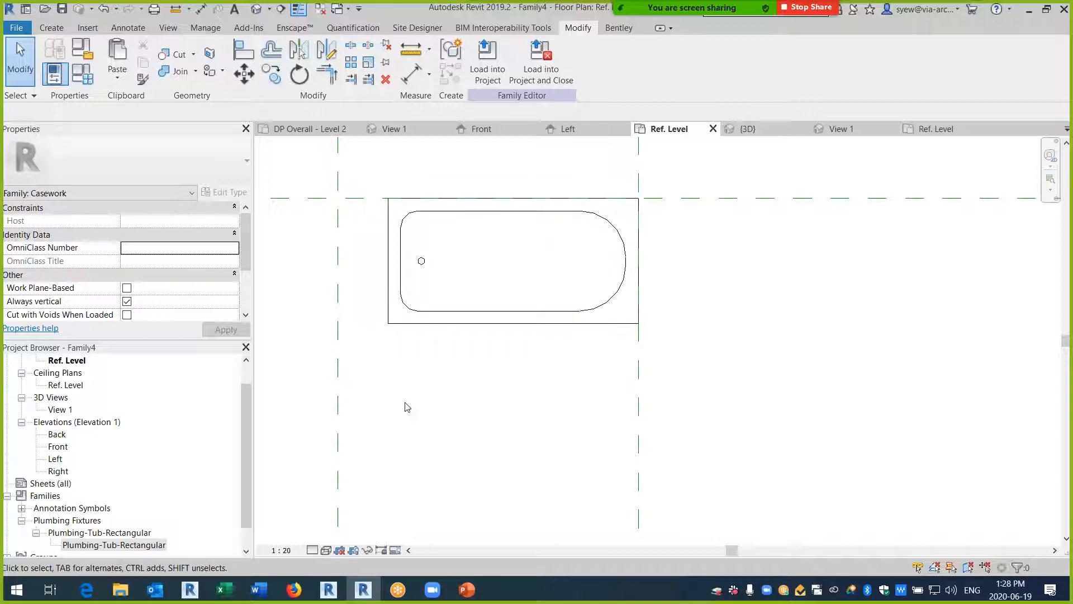
- Draw a horizontal reference plane along the tub's front edge, extending past both side reference planes
scroll(403, 397, down, 5)
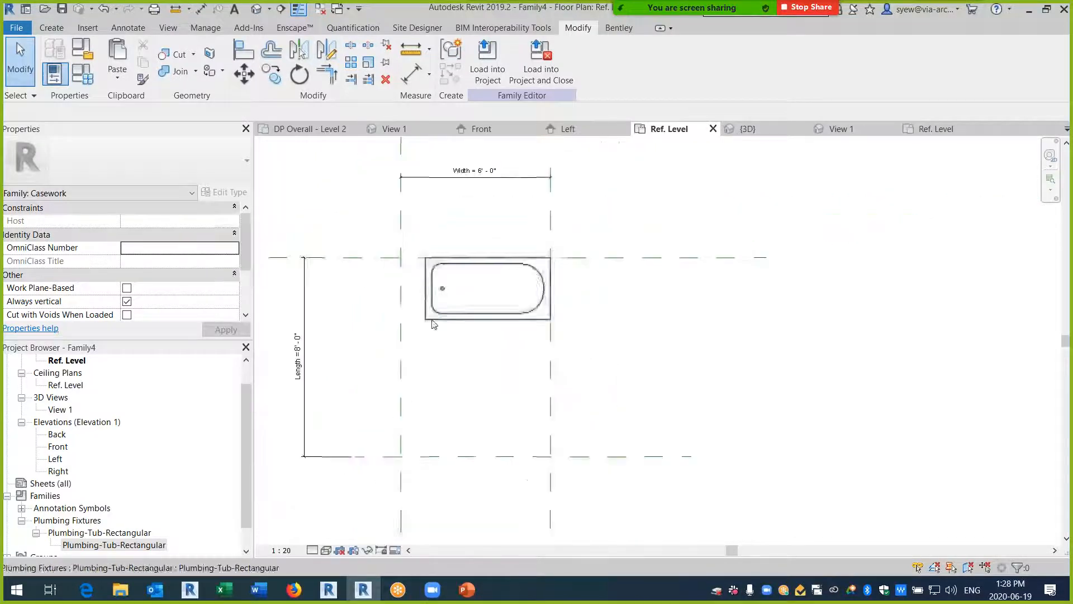
click(51, 28)
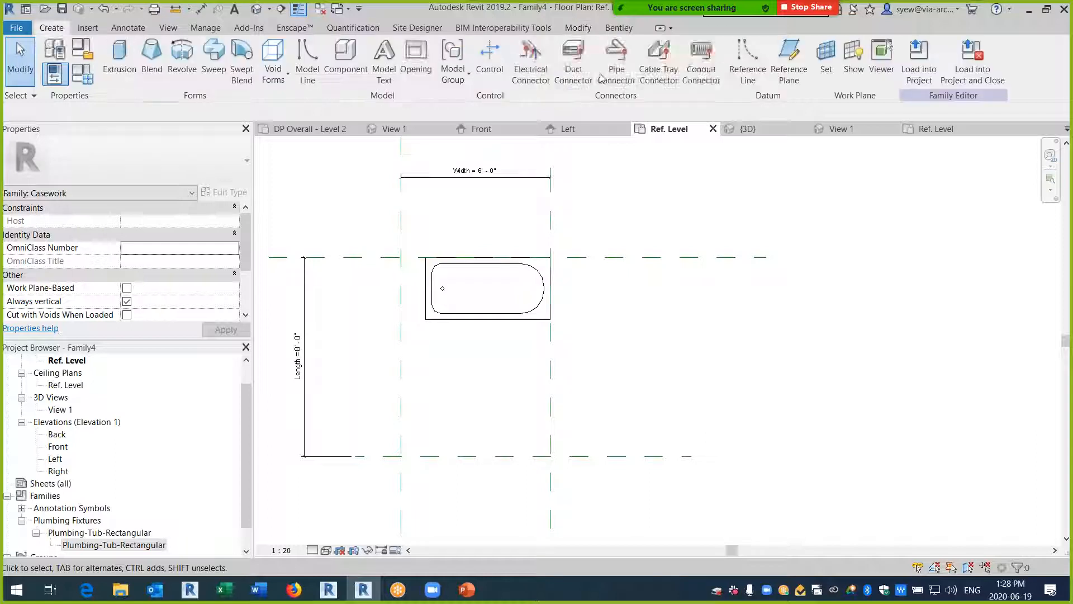
click(785, 56)
click(376, 319)
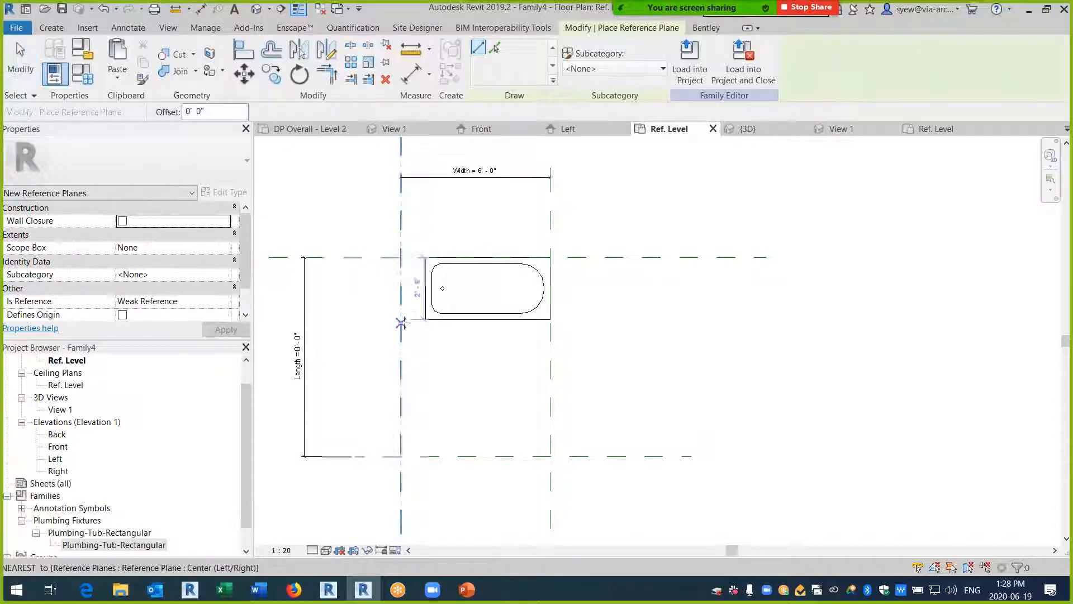
click(644, 319)
key(Escape)
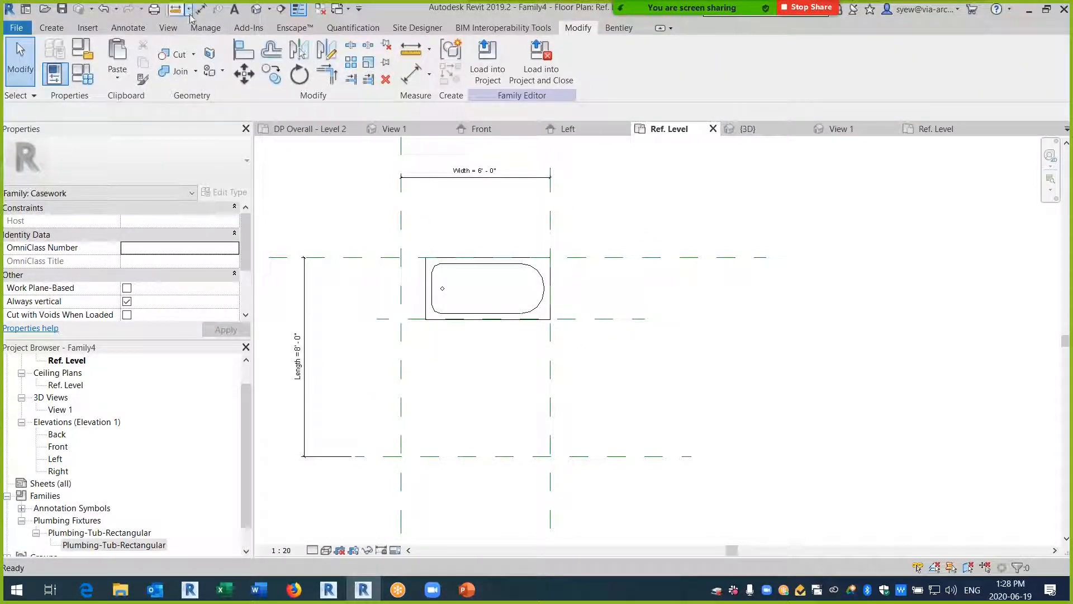
- Dimension the distance between the back reference plane and the plane at the tub's front edge, and set it to 2' 6"
key(d)
key(i)
click(369, 257)
click(391, 319)
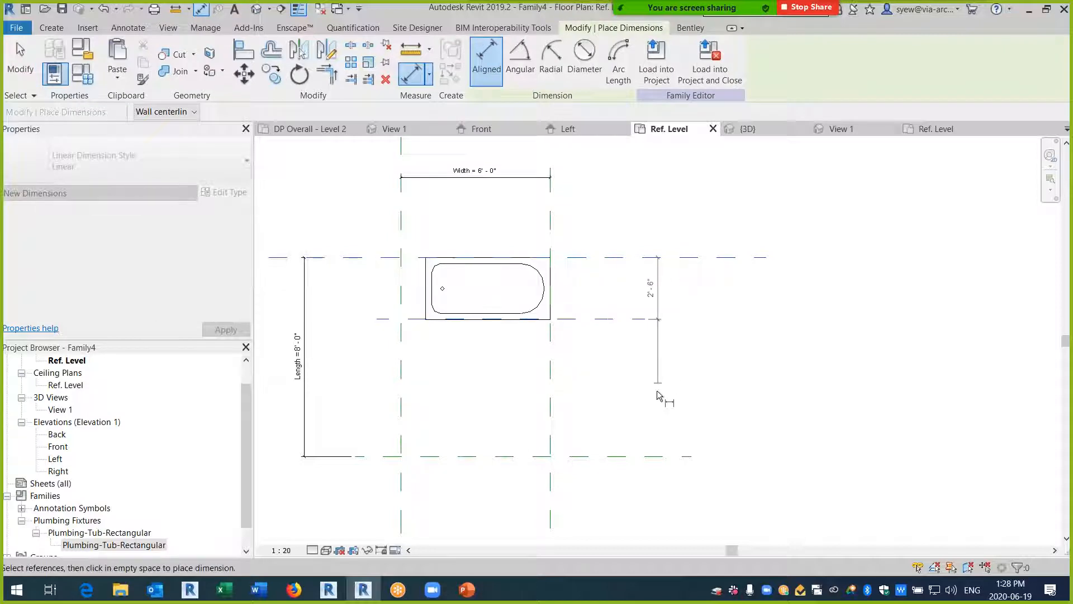
click(657, 390)
key(Escape)
click(601, 319)
click(650, 288)
text(2'  6")
key(Return)
key(Escape)
- Label the dimension between the back plane and the tub's front plane with the Tub Depth parameter
click(649, 286)
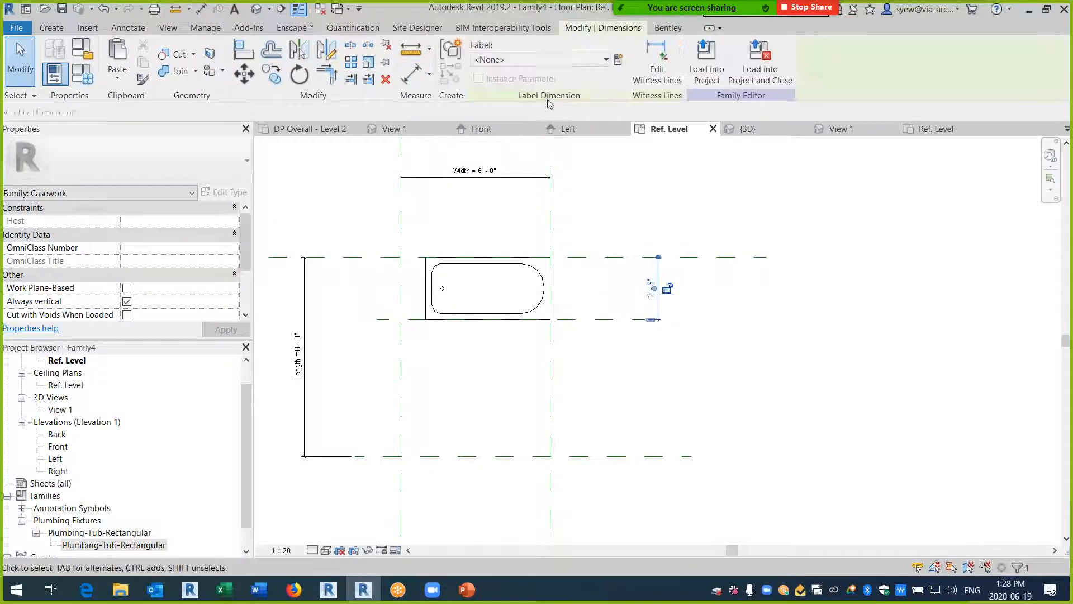
click(566, 60)
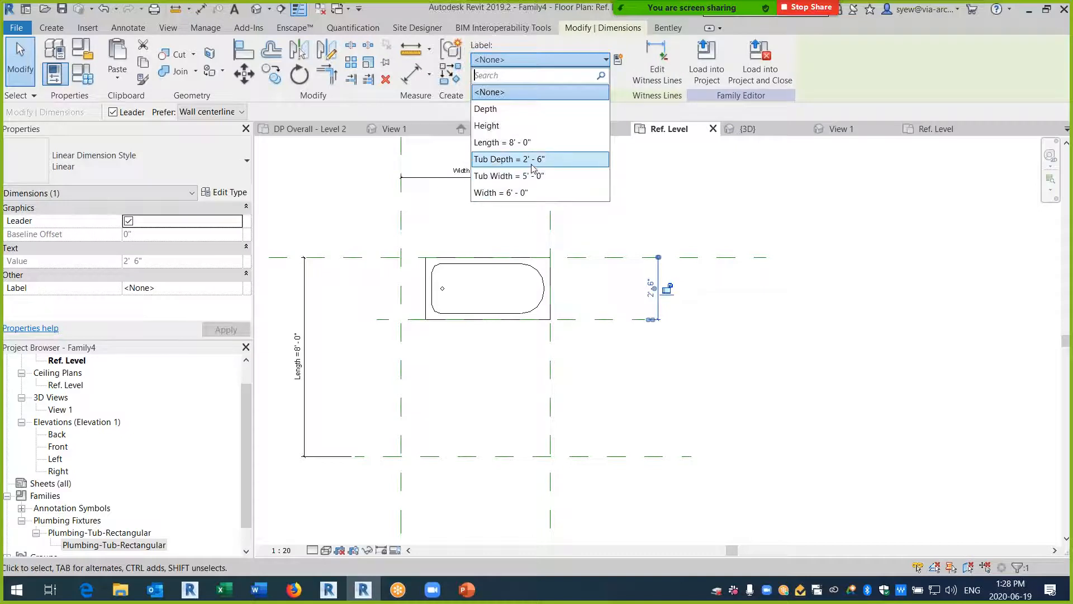
click(635, 385)
click(567, 378)
- Draw a horizontal reference plane about 2' 3" in front of the tub's front plane, extending past both side planes
scroll(561, 346, up, 3)
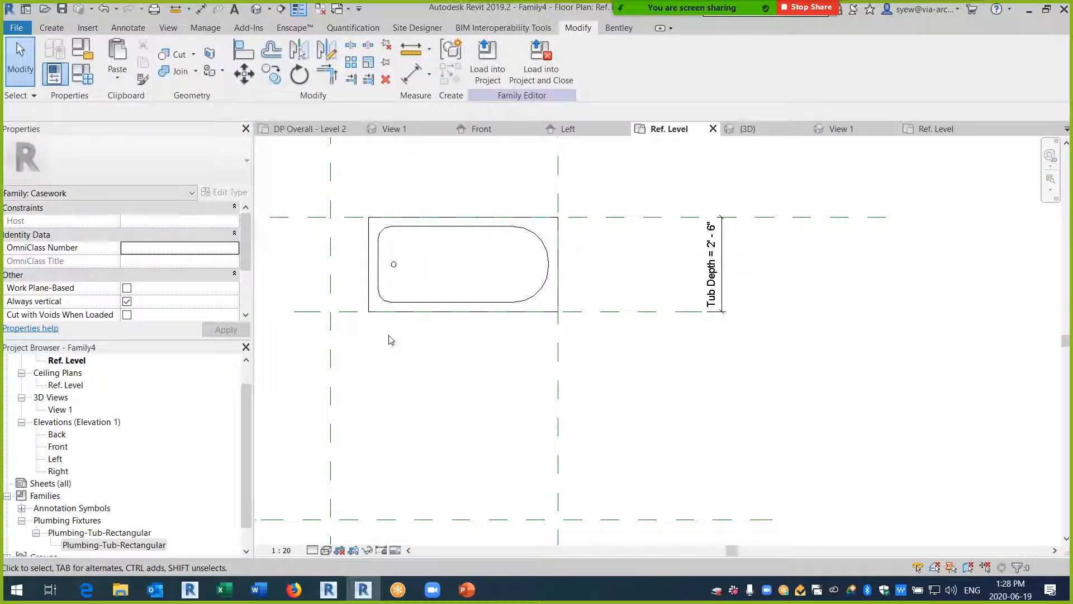
click(375, 278)
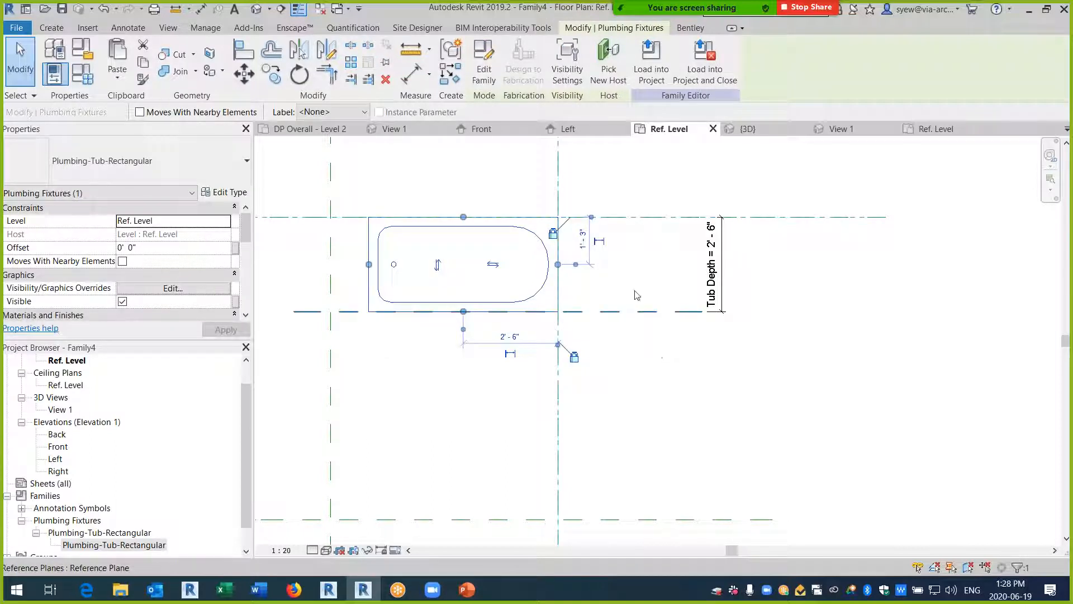
click(640, 359)
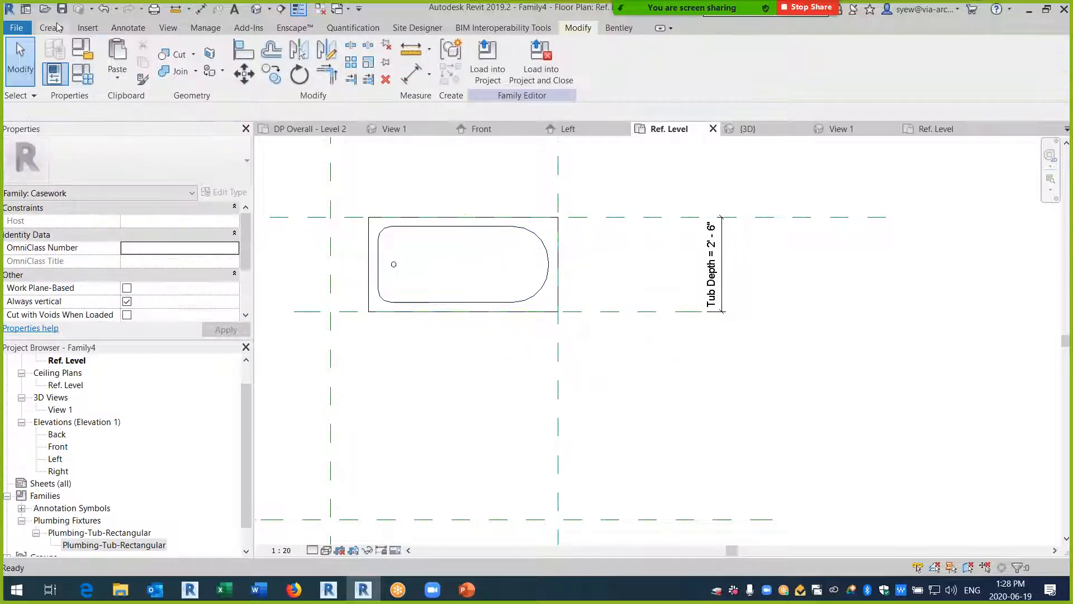
click(790, 70)
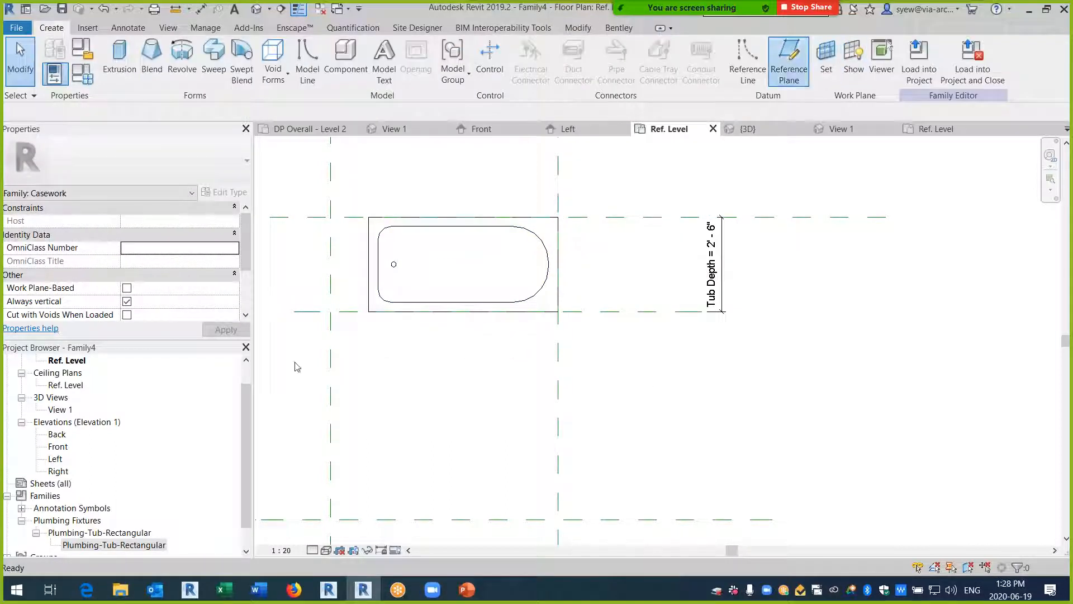
click(293, 396)
click(691, 396)
- Dimension the distance from the tub's front plane to the new horizontal plane, and set it to 2' 6"
key(d)
key(i)
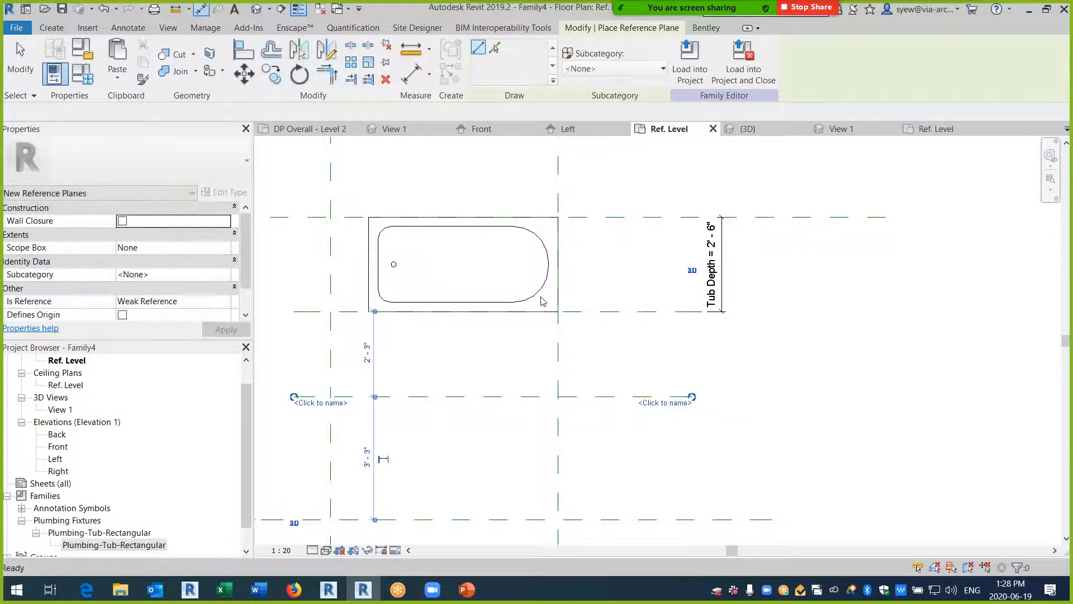
click(601, 312)
click(601, 399)
click(793, 433)
key(Escape)
key(Escape)
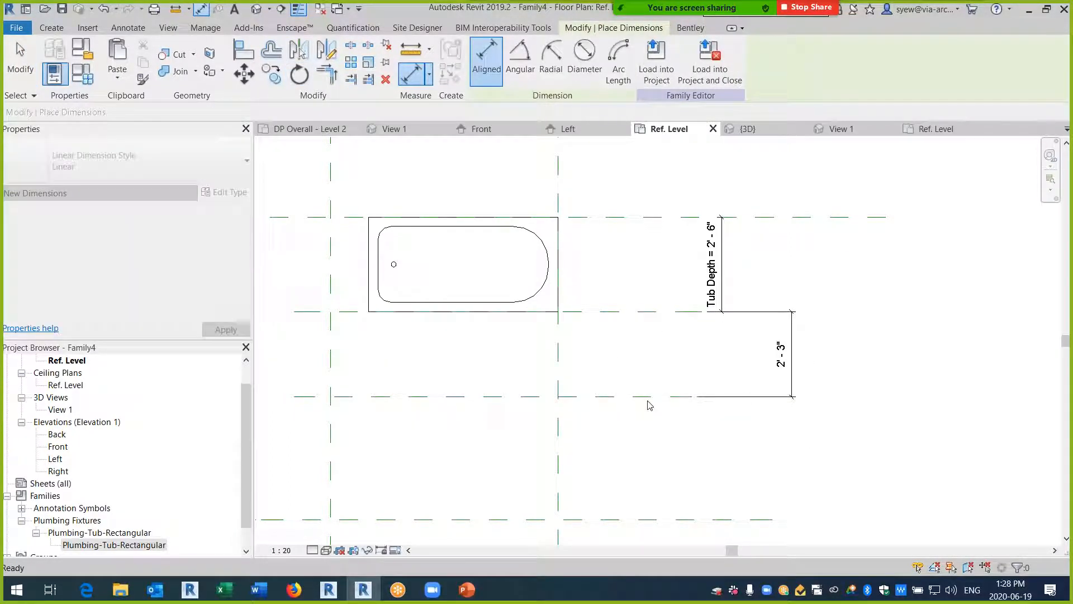
click(646, 397)
click(781, 354)
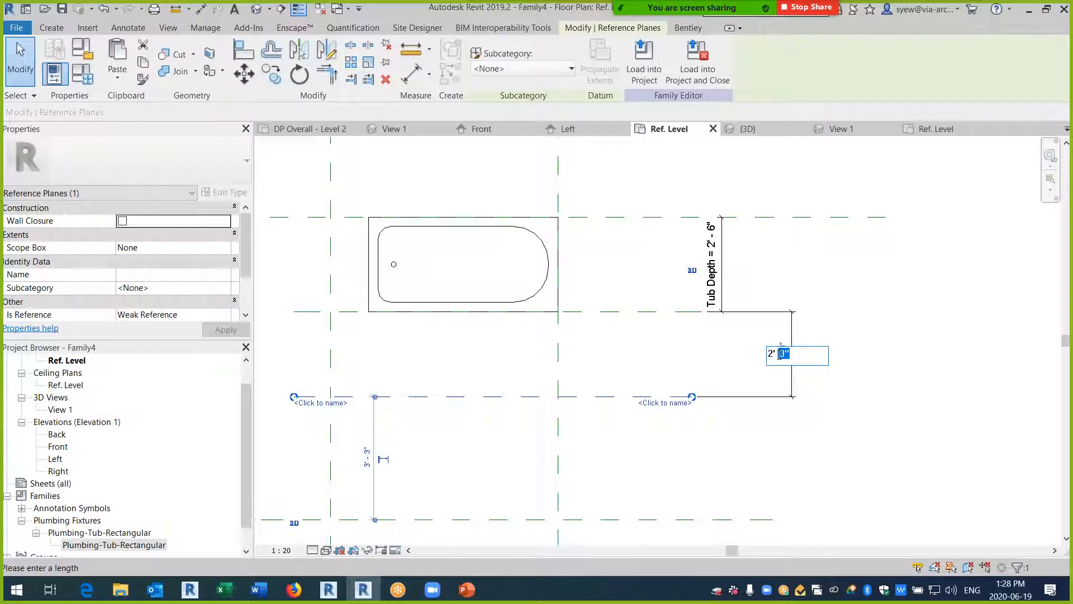
text(6)
key(Return)
- Label the 2' 6" dimension in front of the tub with a new type parameter named Toilet Clearance
click(782, 358)
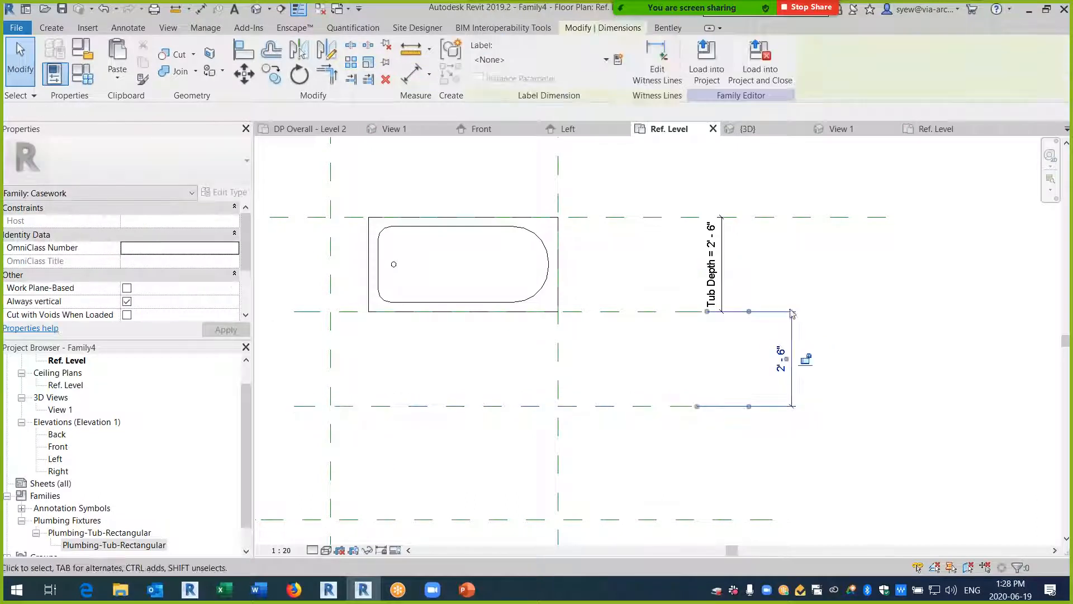
click(614, 62)
text(Toilet Clearanc)
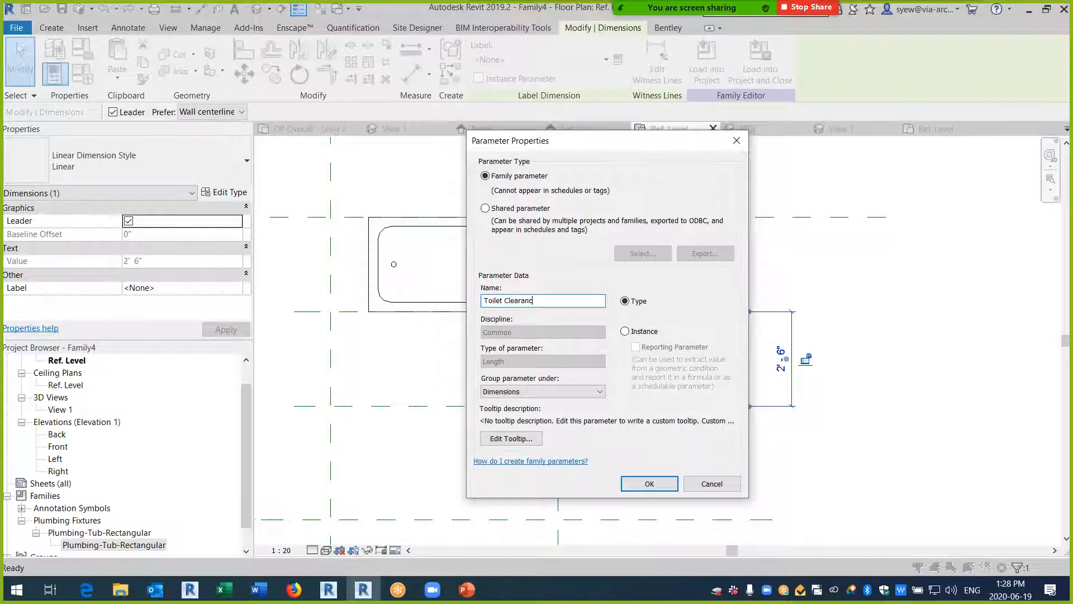
text(e)
key(Return)
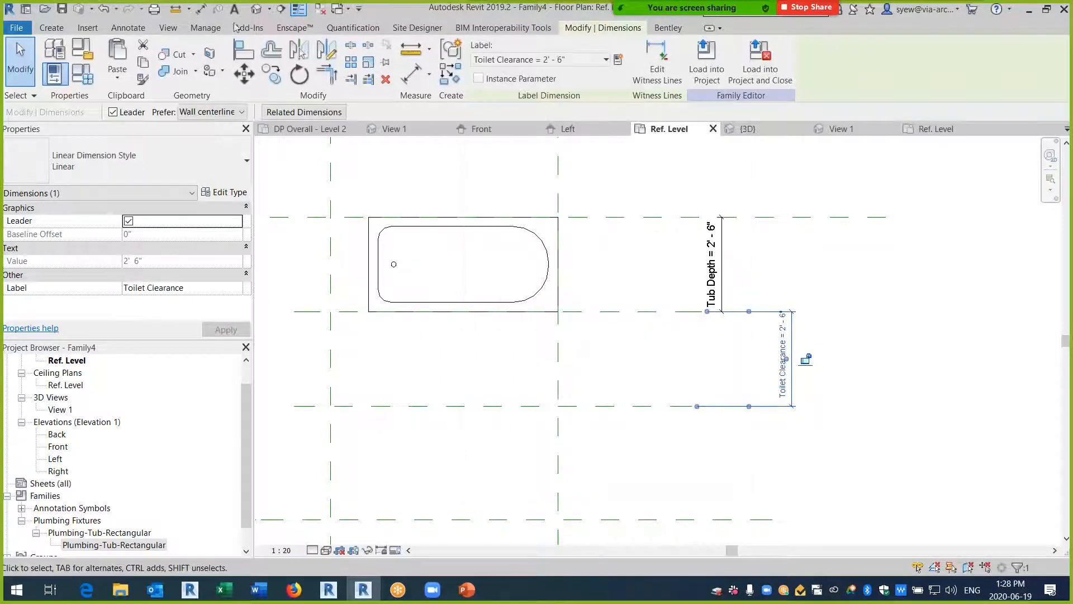
- Draw a short horizontal reference plane midway between the two planes that bound the toilet clearance
click(52, 27)
click(789, 58)
click(475, 358)
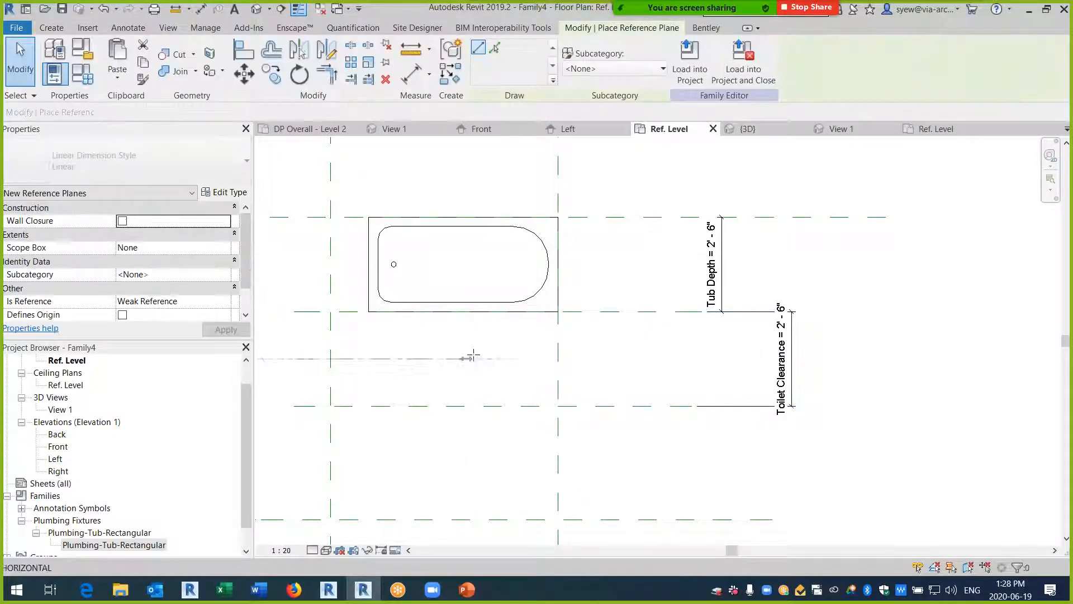
click(295, 358)
- Dimension the two toilet clearance planes and the plane between them, and constrain the spacing as equal
key(d)
key(i)
click(319, 312)
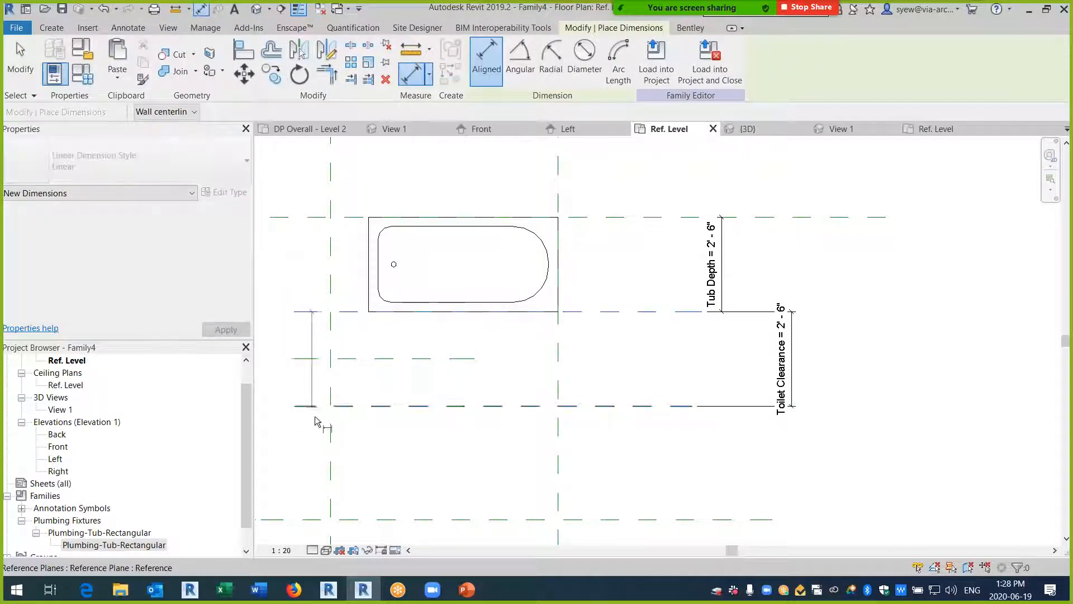
click(315, 406)
click(316, 358)
click(615, 384)
click(641, 359)
scroll(444, 396, up, 1)
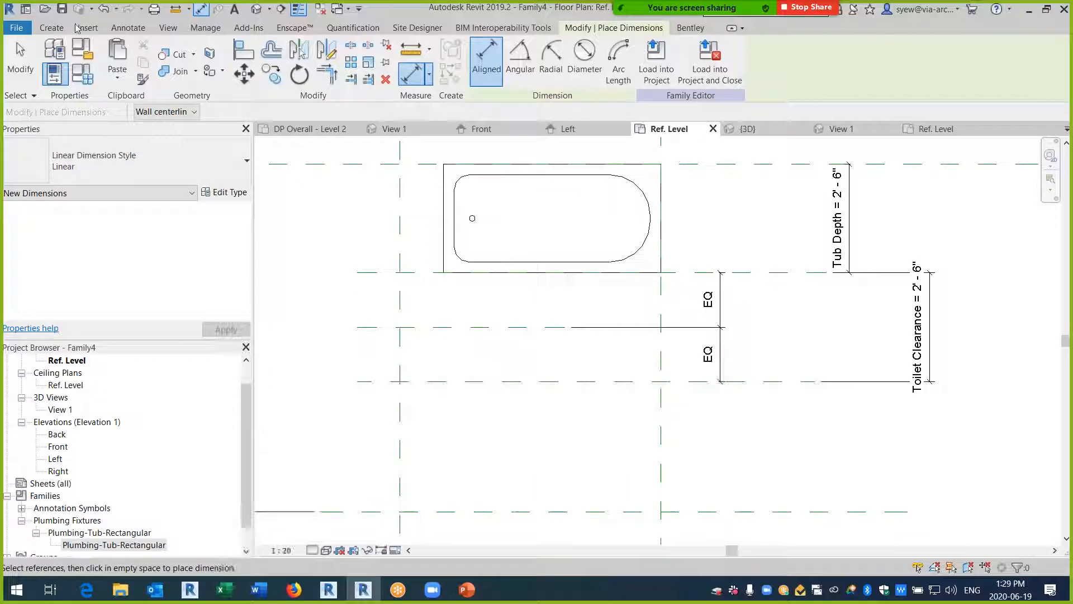
- Draw a vertical reference plane about 2 1/2" inside the left side plane, crossing the toilet clearance planes
click(52, 29)
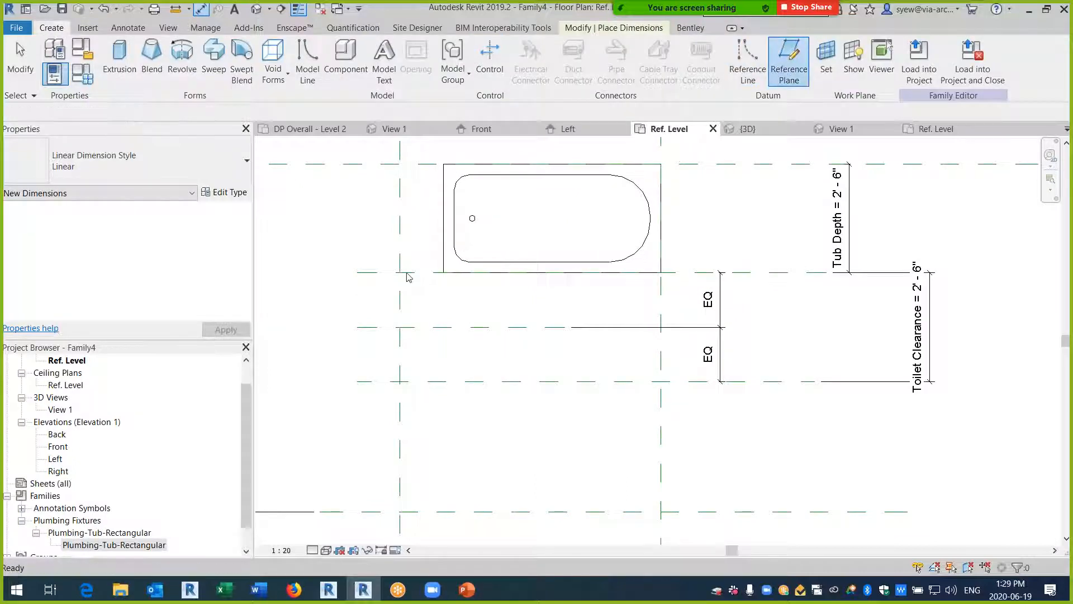
click(789, 56)
click(409, 228)
click(410, 457)
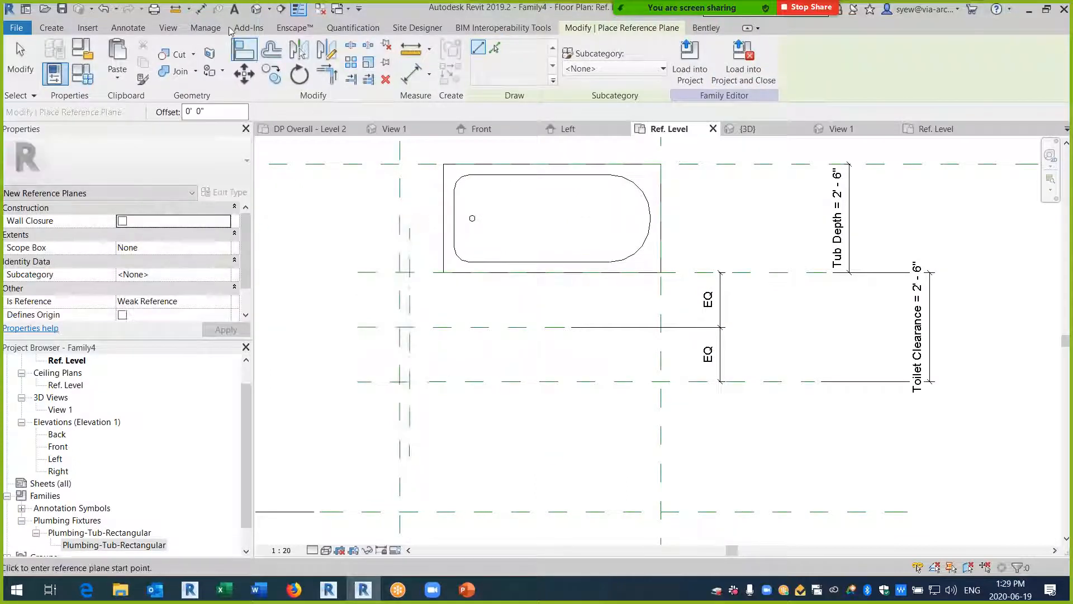
- Dimension the gap between the left side plane and the new vertical plane, placing the dimension below the front plane
click(197, 12)
click(401, 411)
click(409, 423)
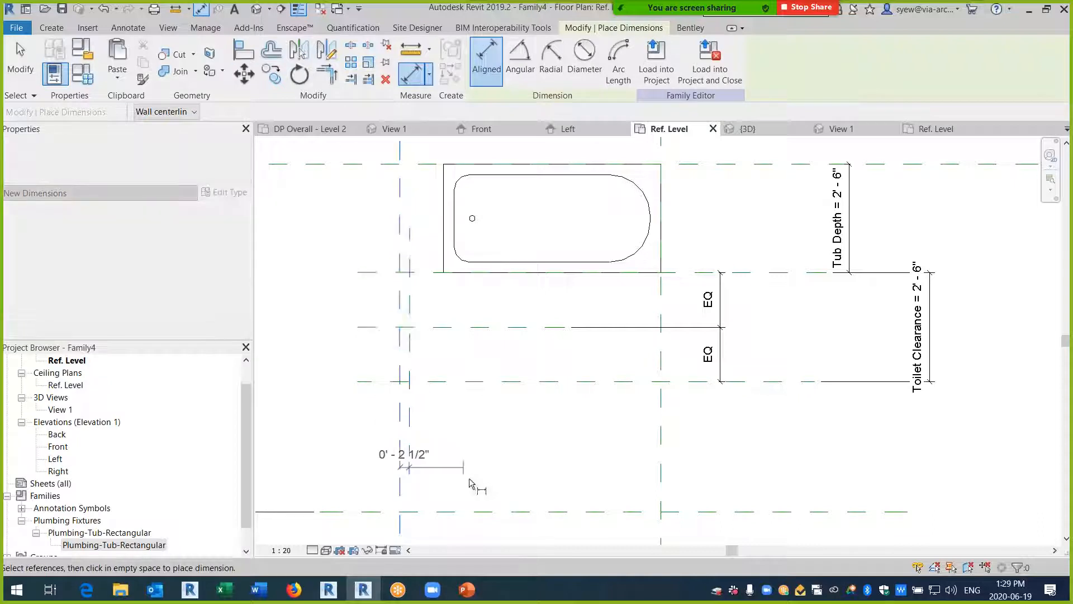
middle_drag(471, 512, 435, 384)
click(444, 443)
key(Escape)
- Set the new vertical plane's offset from the left side plane to 2"
click(374, 319)
click(360, 428)
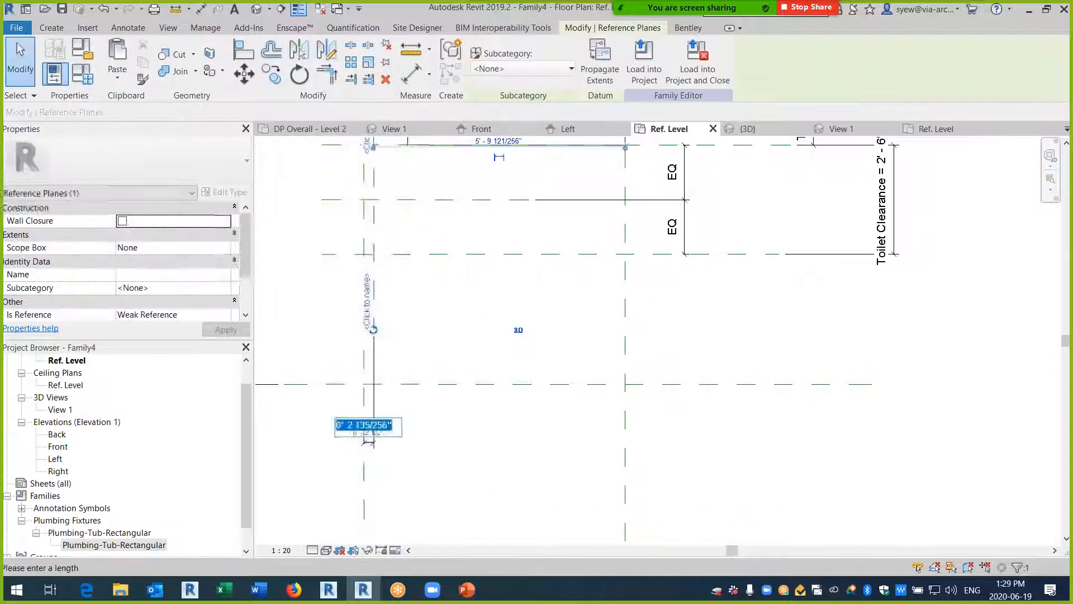
text(1 10)
key(Return)
click(384, 426)
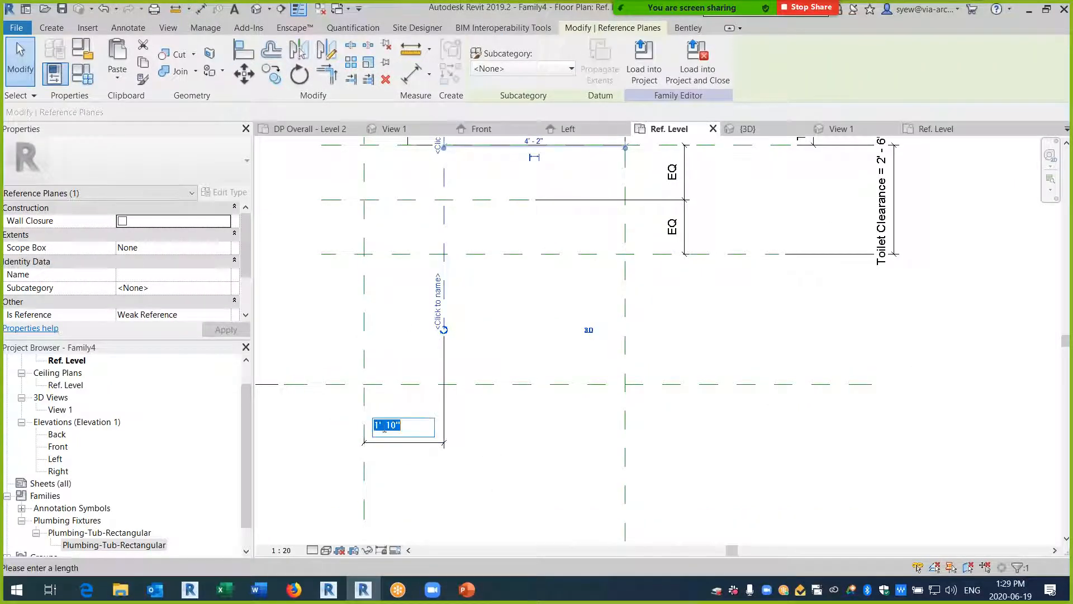
text(2")
key(Return)
click(330, 277)
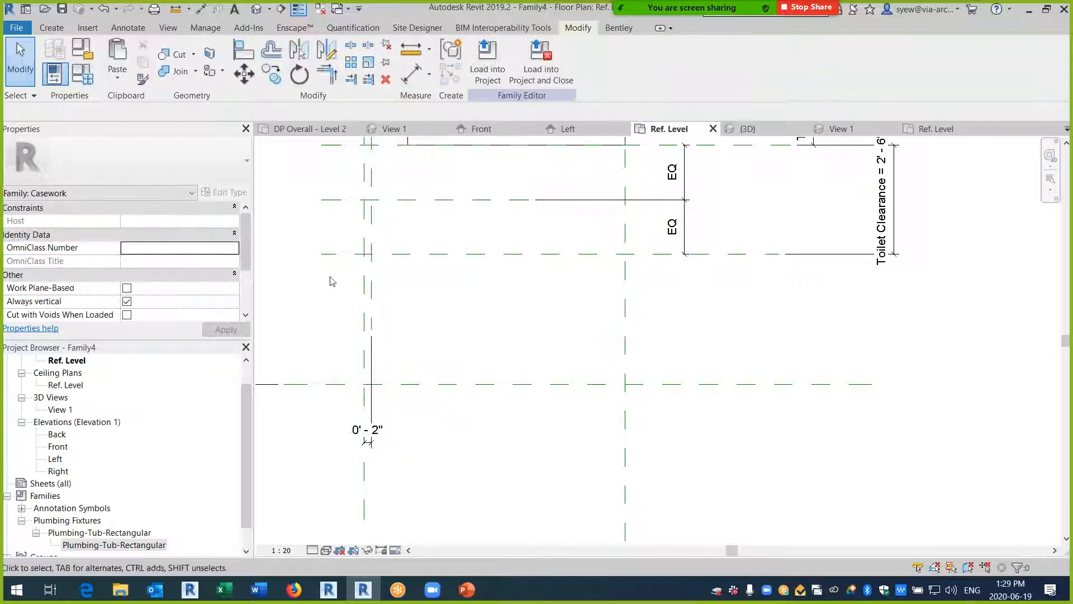
- Label the 2" offset dimension with a new type parameter named Toilet Offset From Wall
click(380, 433)
click(618, 59)
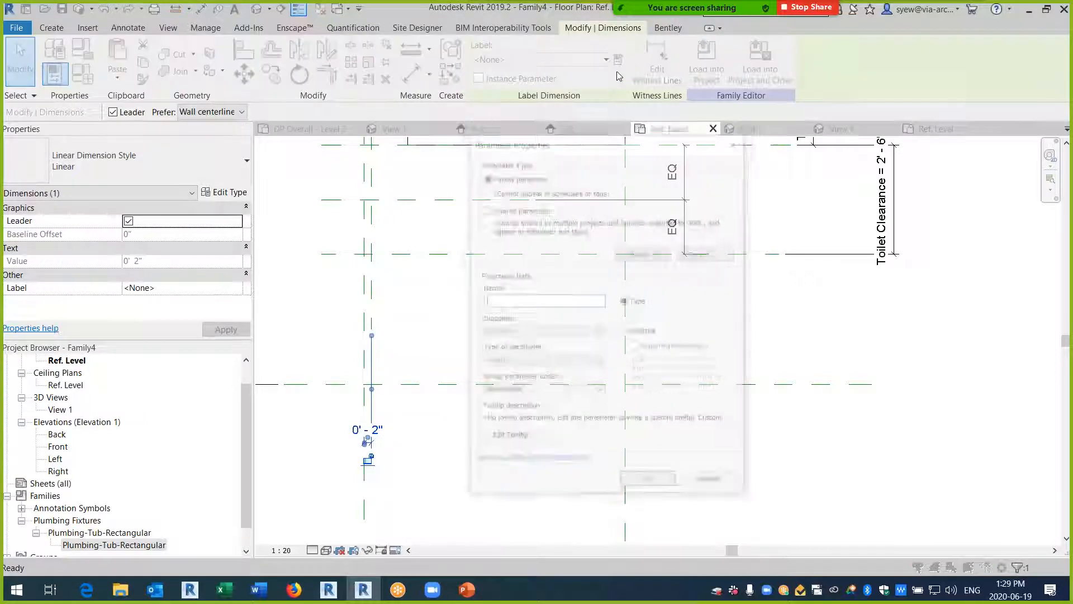
text(Of)
key(BackSpace)
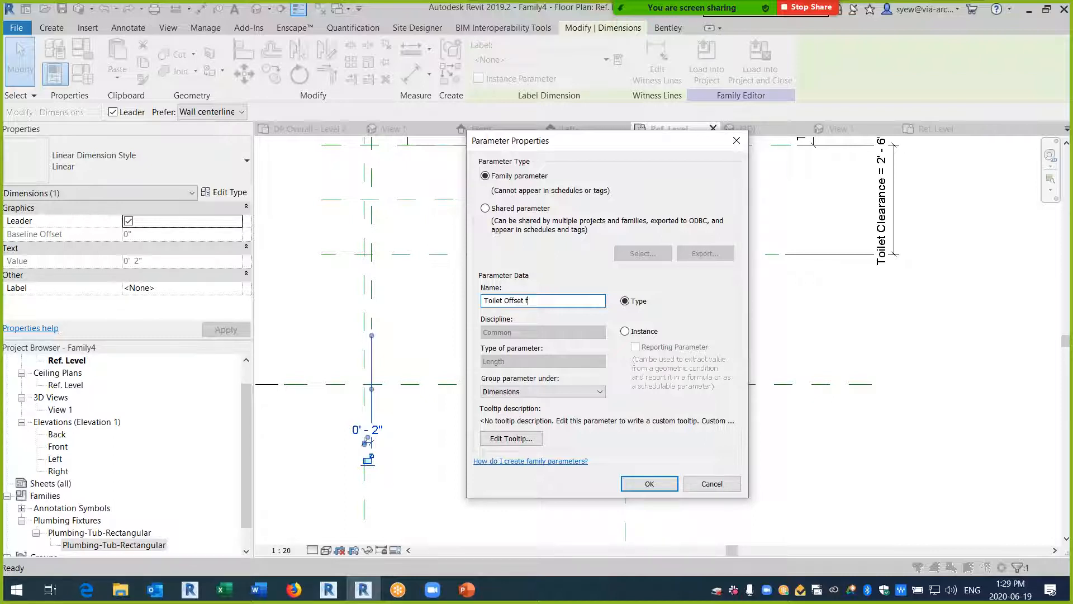
key(Return)
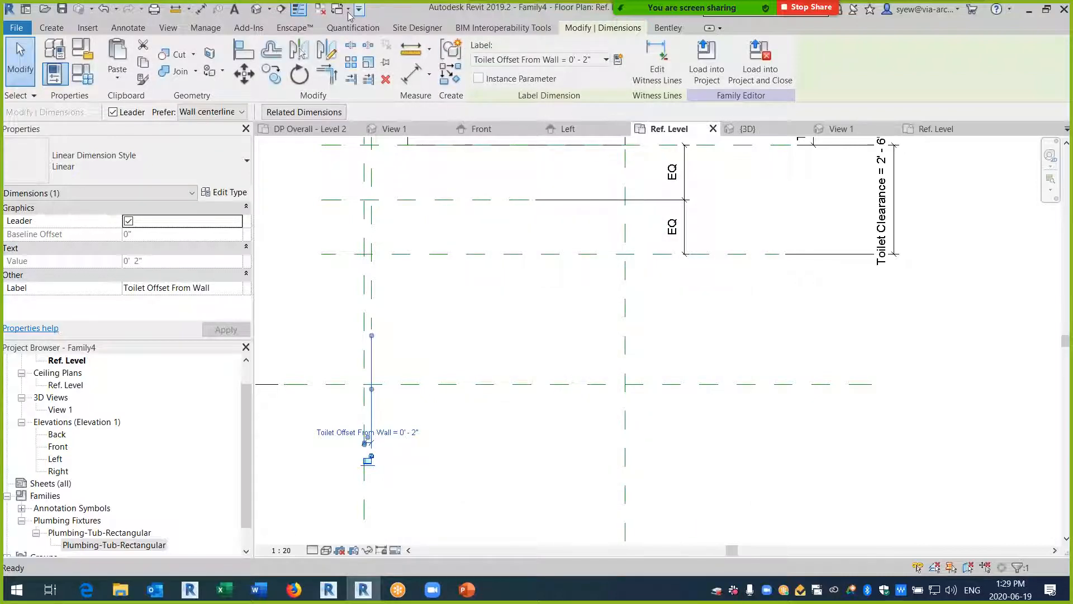
- Close the inactive views and the leftover door panel families, such as Model Door Panel - Custom.rfa, without saving changes
click(320, 10)
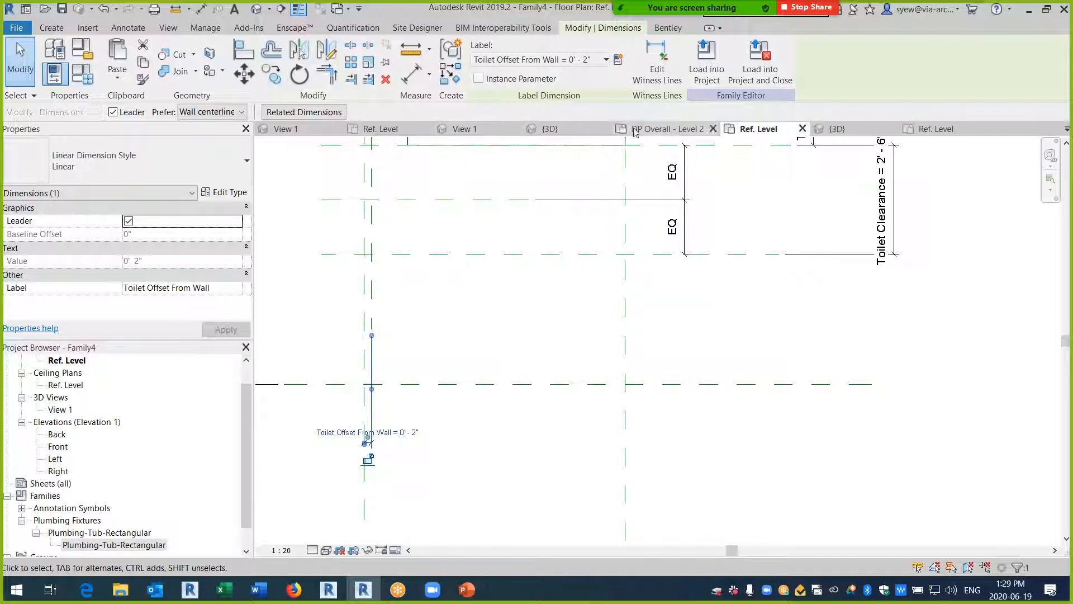
click(549, 129)
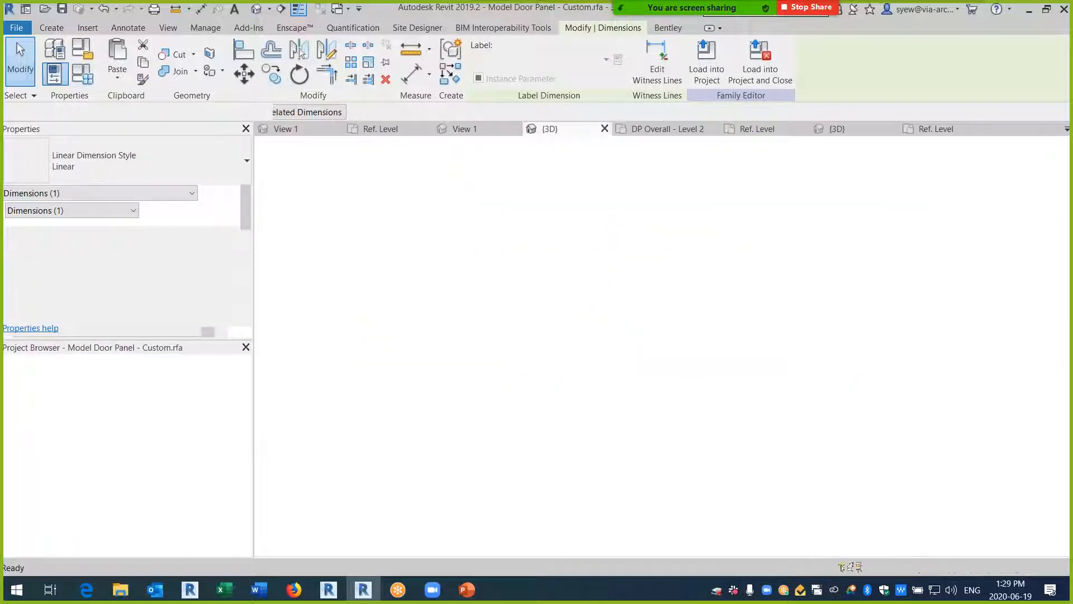
click(603, 128)
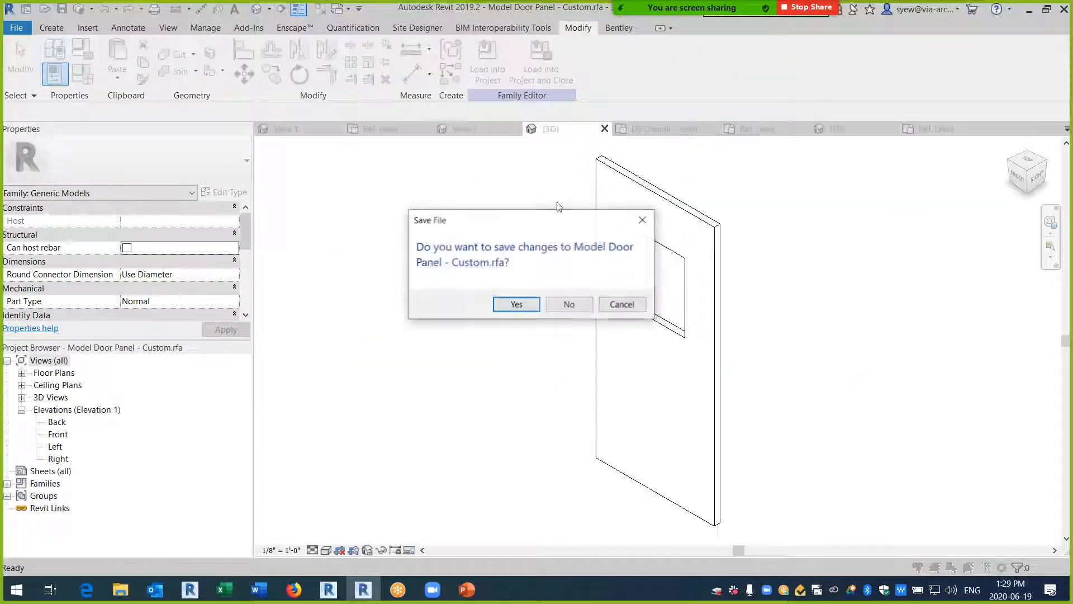
click(569, 303)
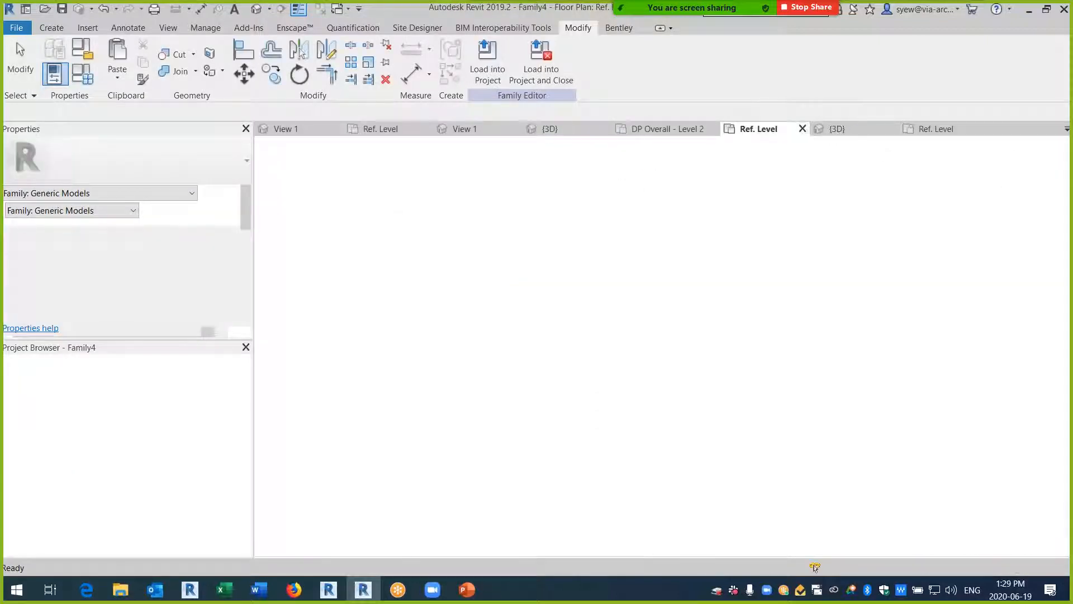
click(470, 129)
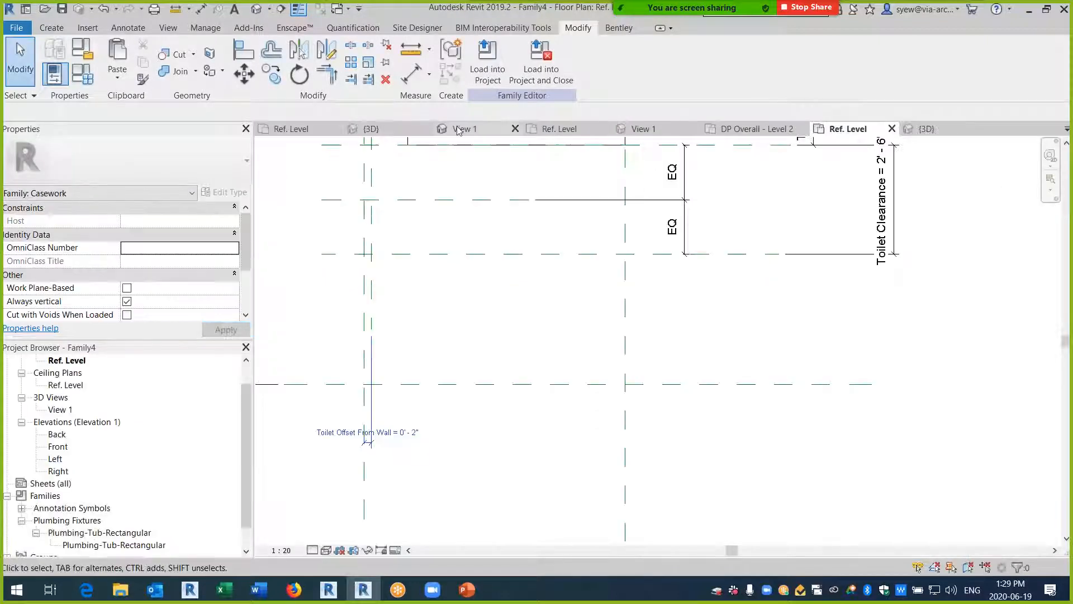
click(515, 128)
click(568, 304)
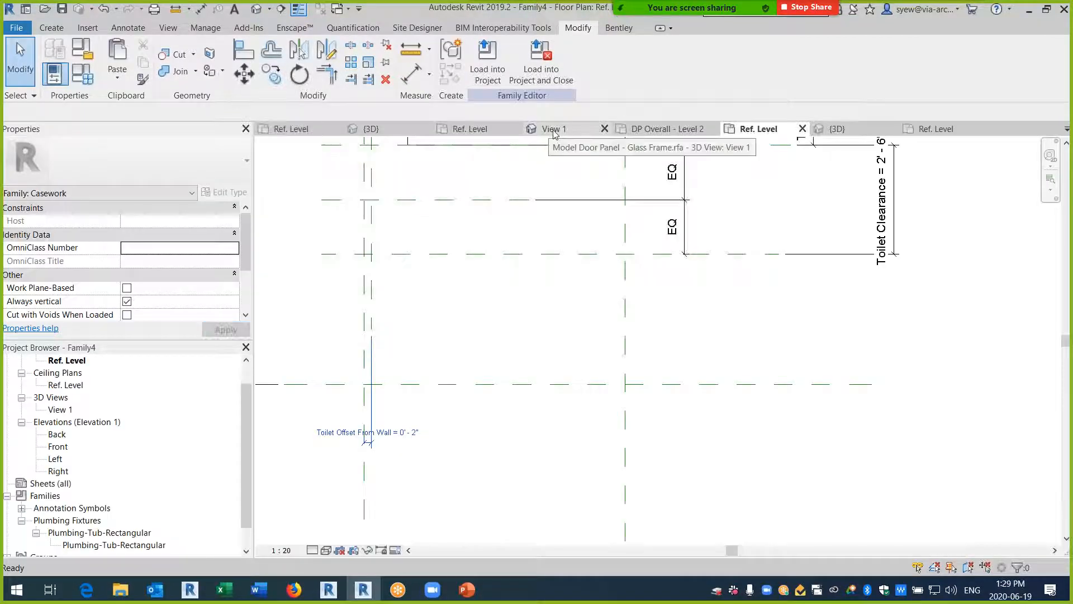
click(552, 129)
click(603, 128)
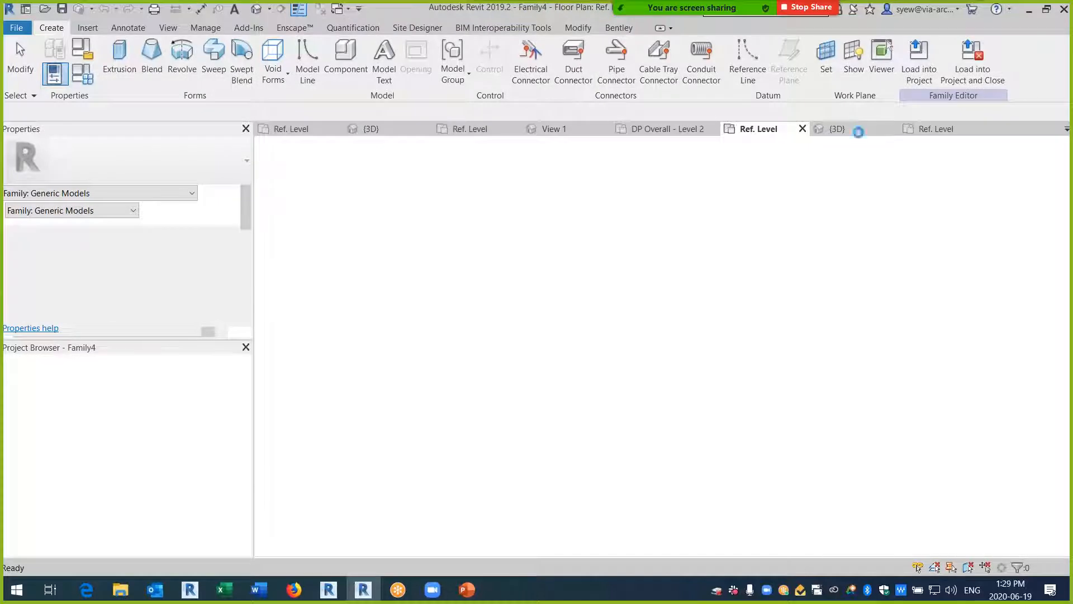
- Examine the toilet fixtures in the 3D view of Model - Plumbing.rvt to find a suitable model
click(767, 130)
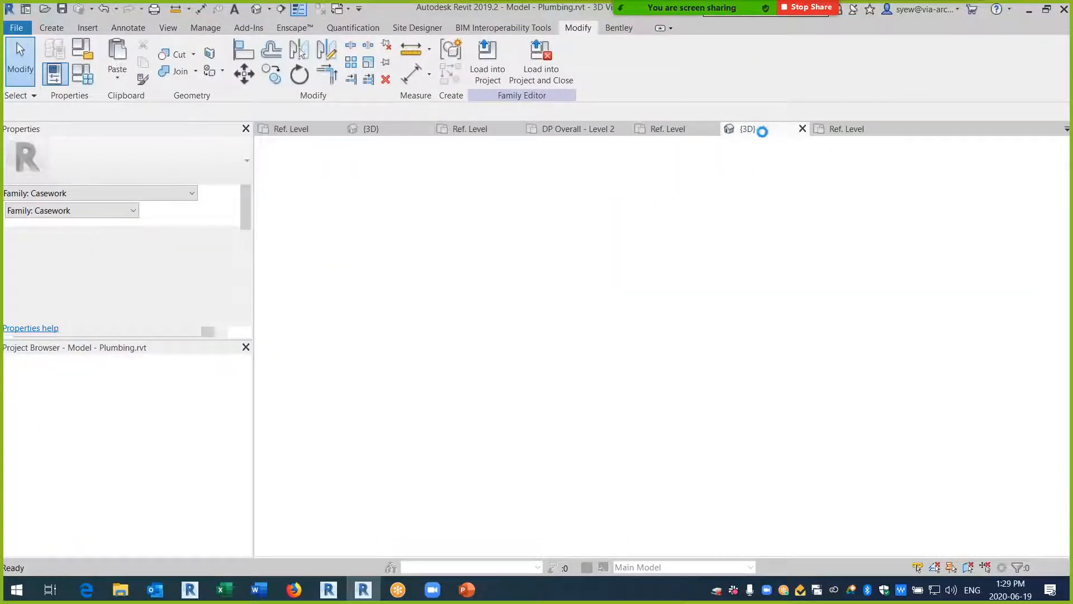
middle_drag(573, 434, 589, 359)
scroll(581, 347, up, 3)
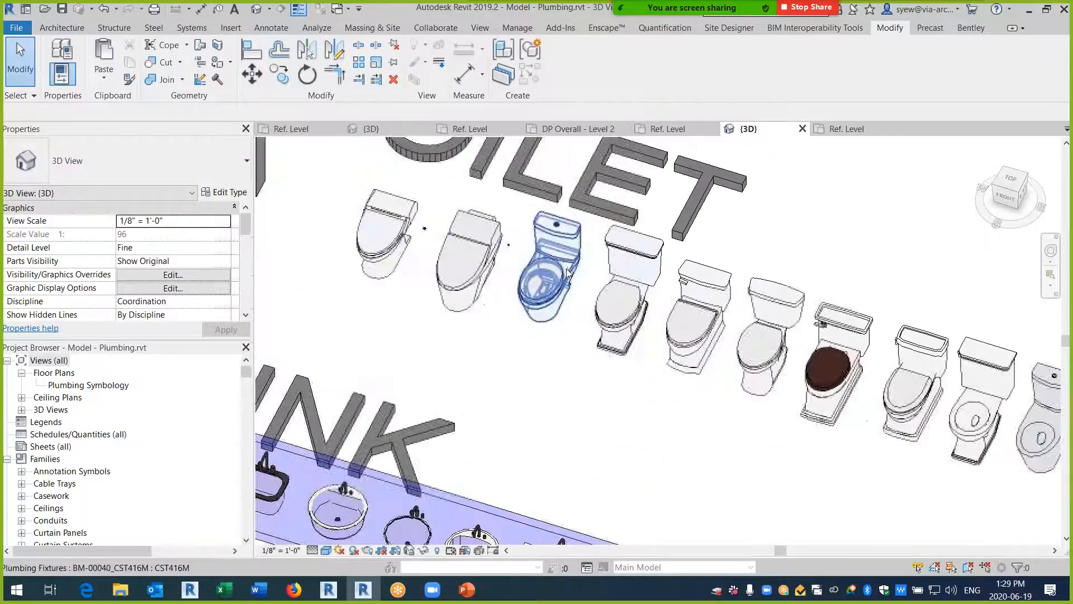
middle_drag(472, 258, 772, 335)
click(457, 236)
middle_drag(493, 290, 486, 255)
middle_drag(679, 427, 531, 322)
click(629, 388)
shift+middle_drag(661, 456, 690, 437)
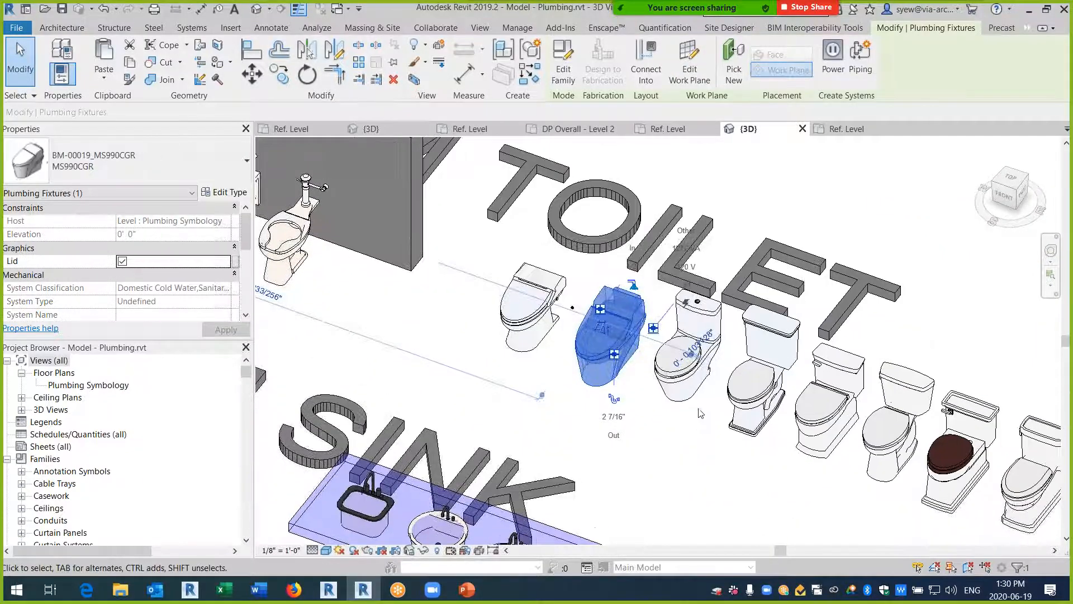
- Open the two-piece toilet family BM-00088_CST424EF from the plumbing model for editing and load it into Family4
click(752, 415)
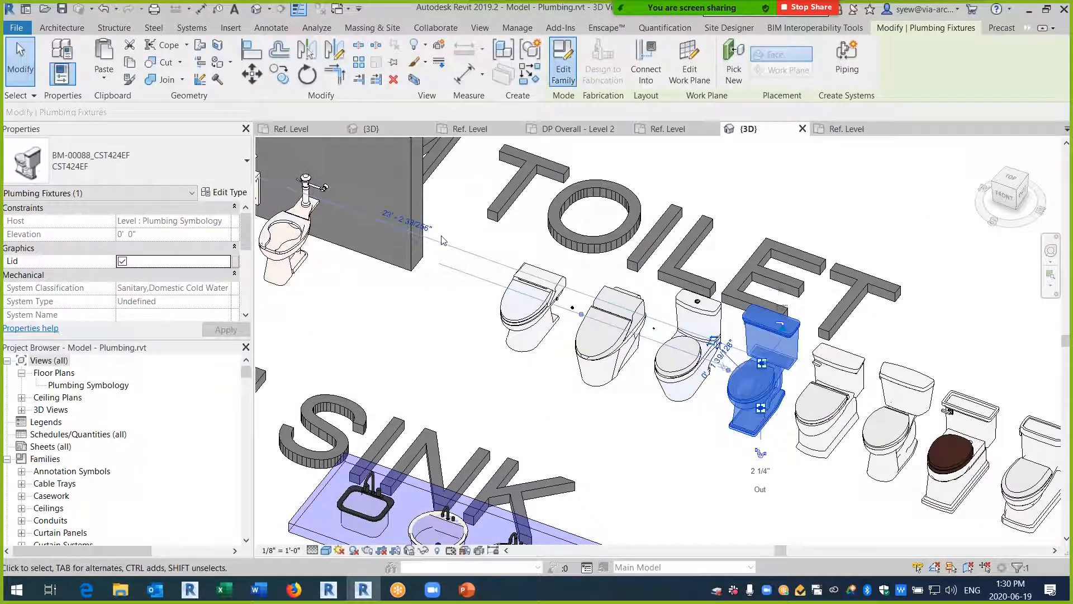
click(563, 63)
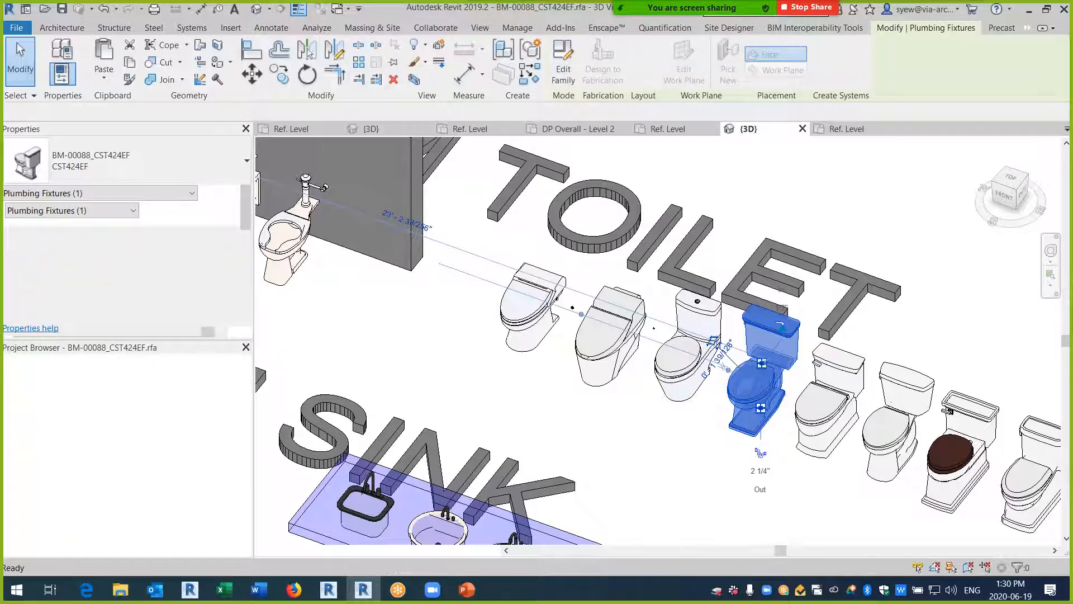
click(917, 70)
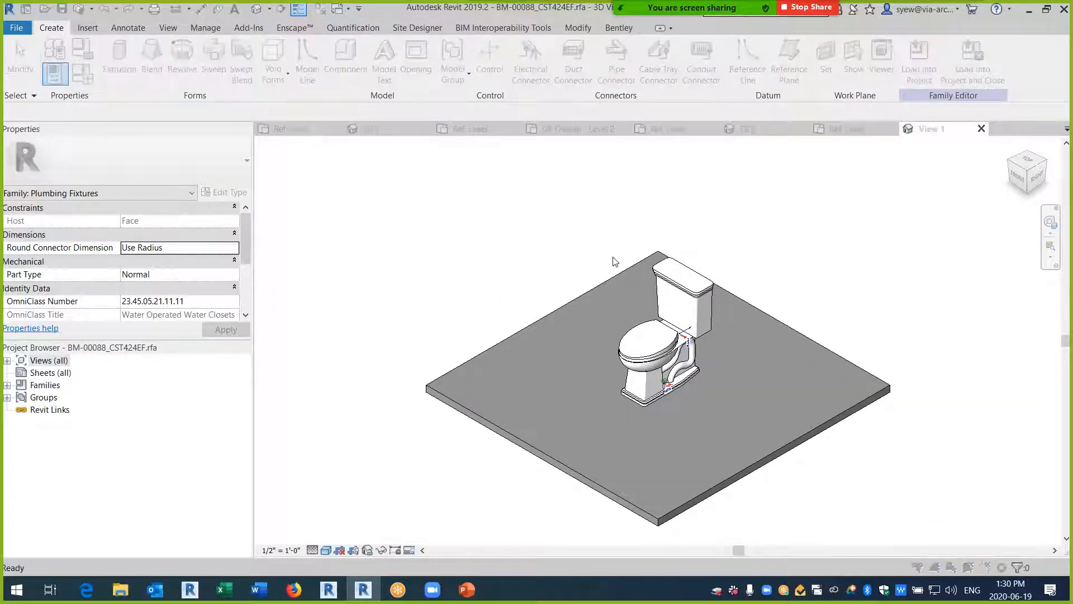
click(501, 397)
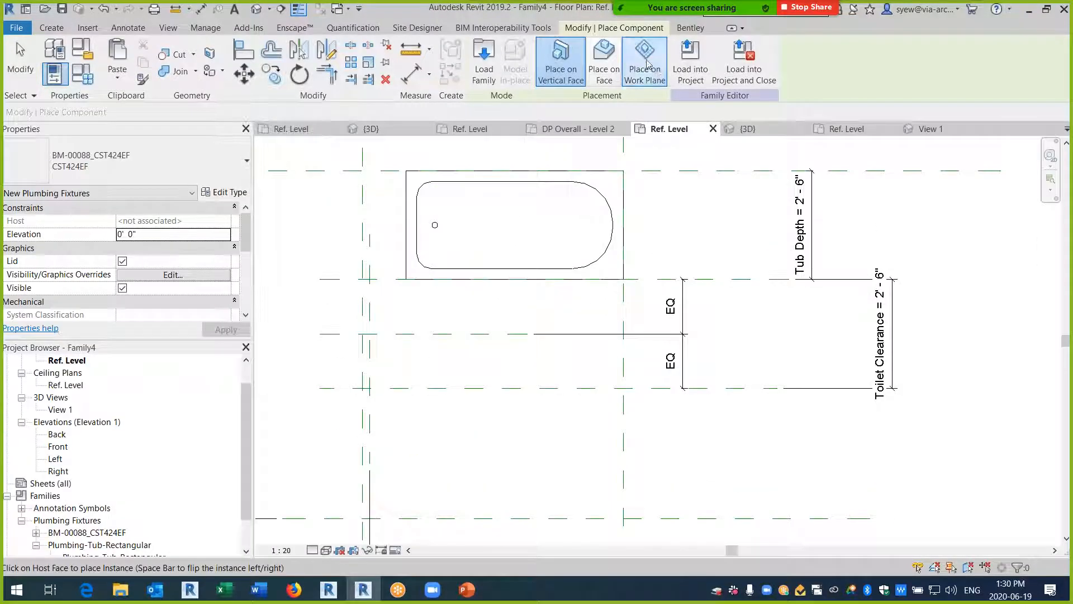
- Place one BM-00088_CST424EF toilet on the Ref. Level work plane, in open space below the toilet clearance planes
click(647, 64)
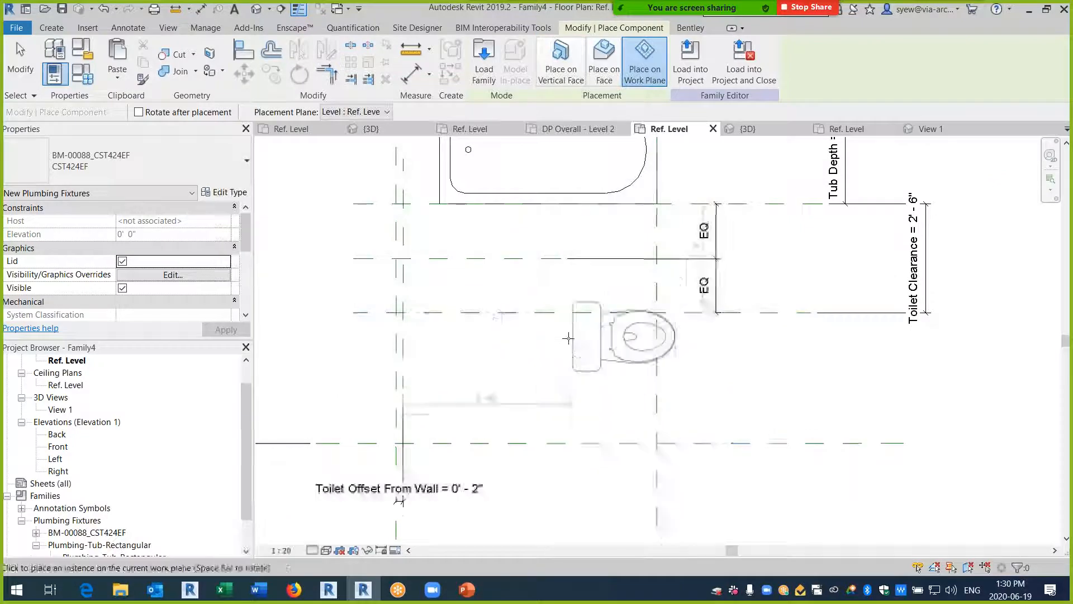
click(557, 362)
key(Escape)
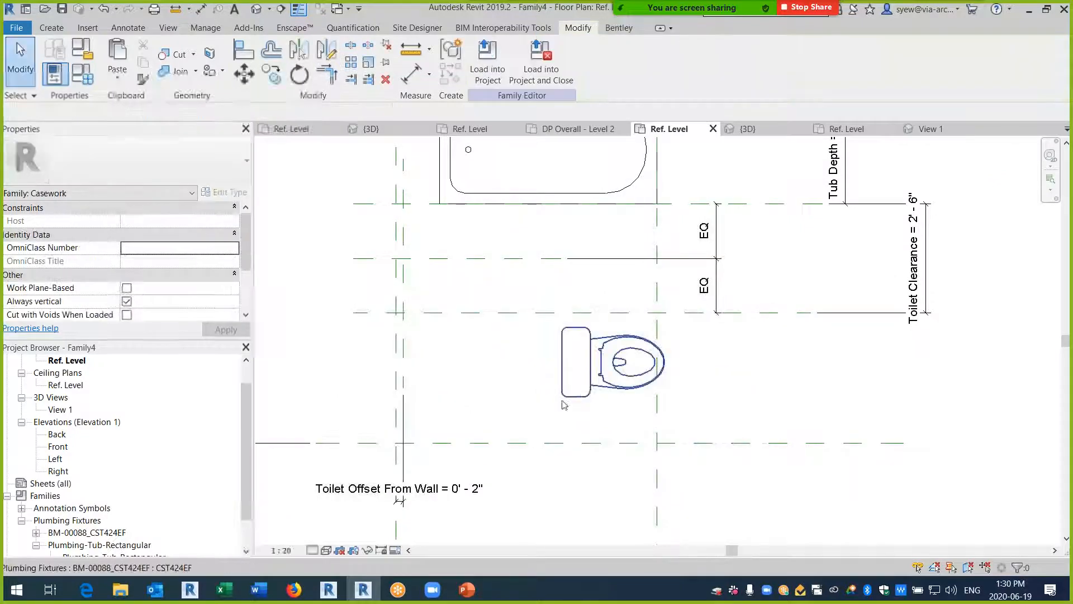
- Make the nested toilet family Shared and reload it into Family4, overwriting the existing version
click(599, 380)
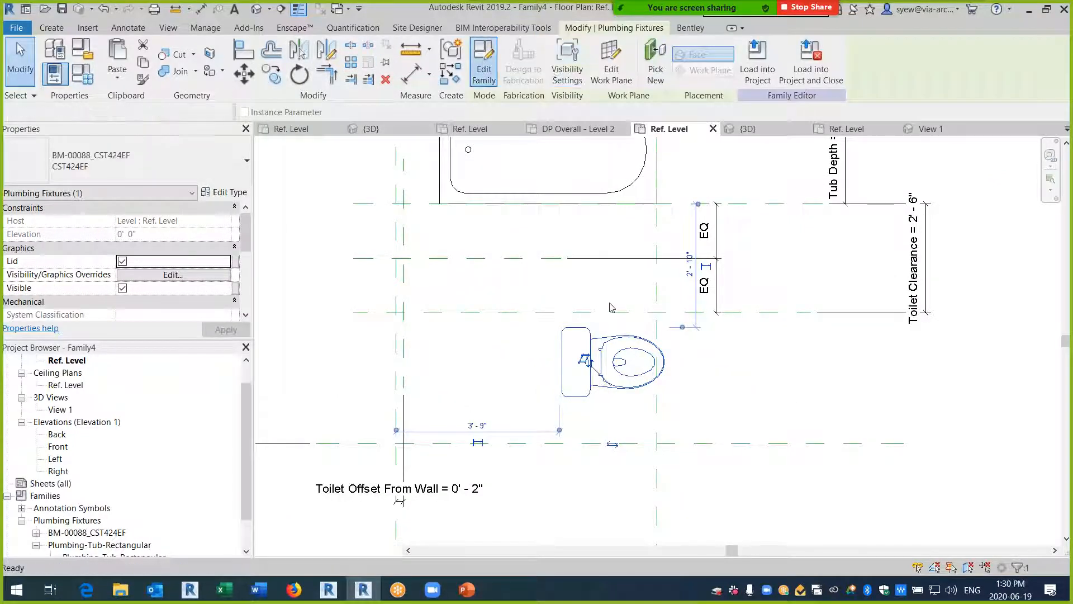
scroll(139, 286, down, 3)
click(127, 274)
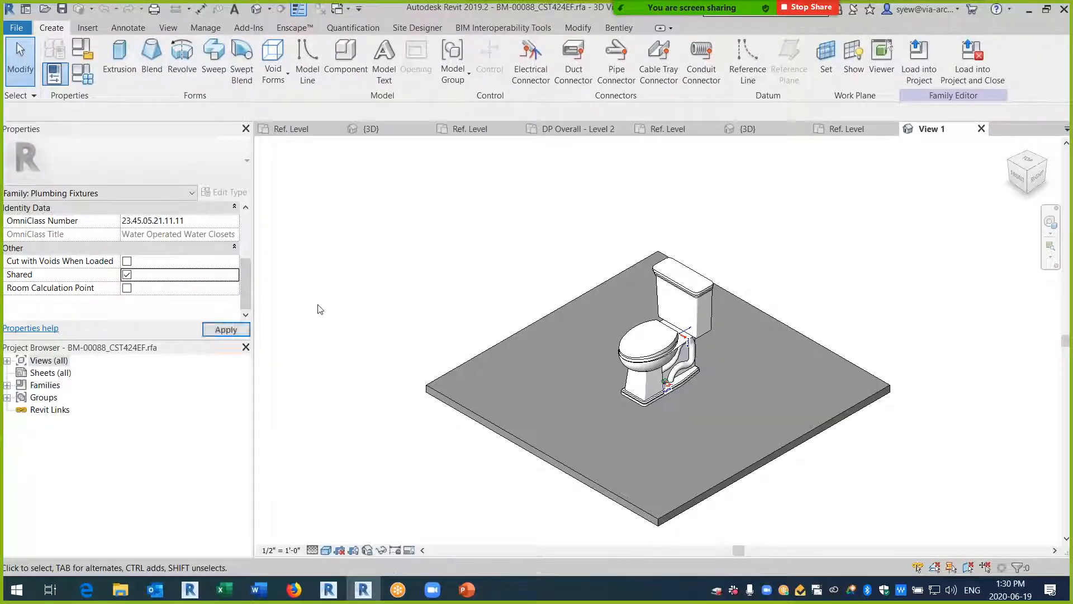
click(918, 61)
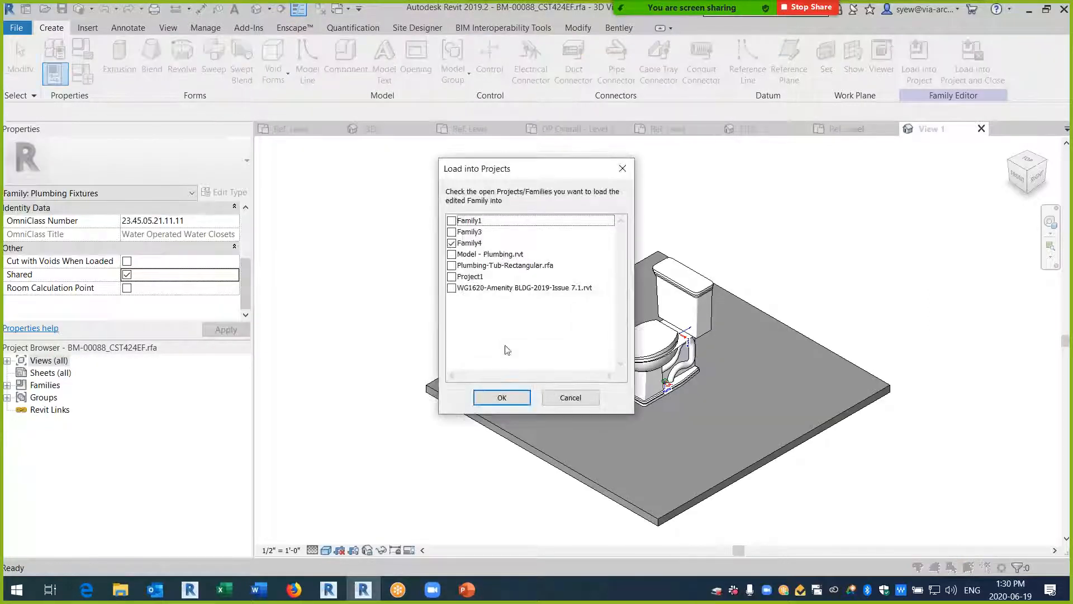
click(502, 397)
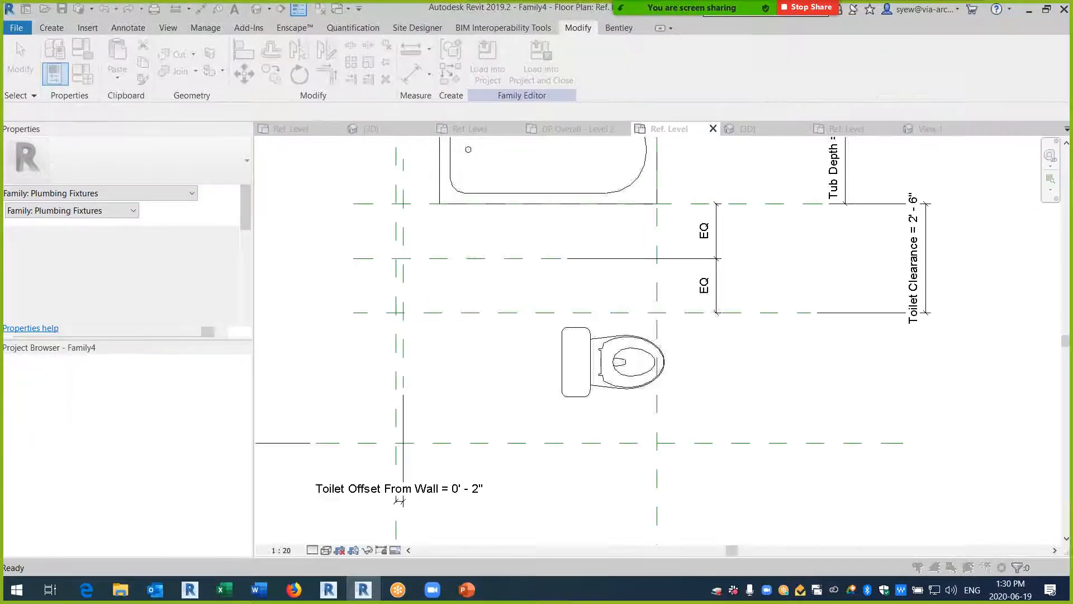
click(502, 273)
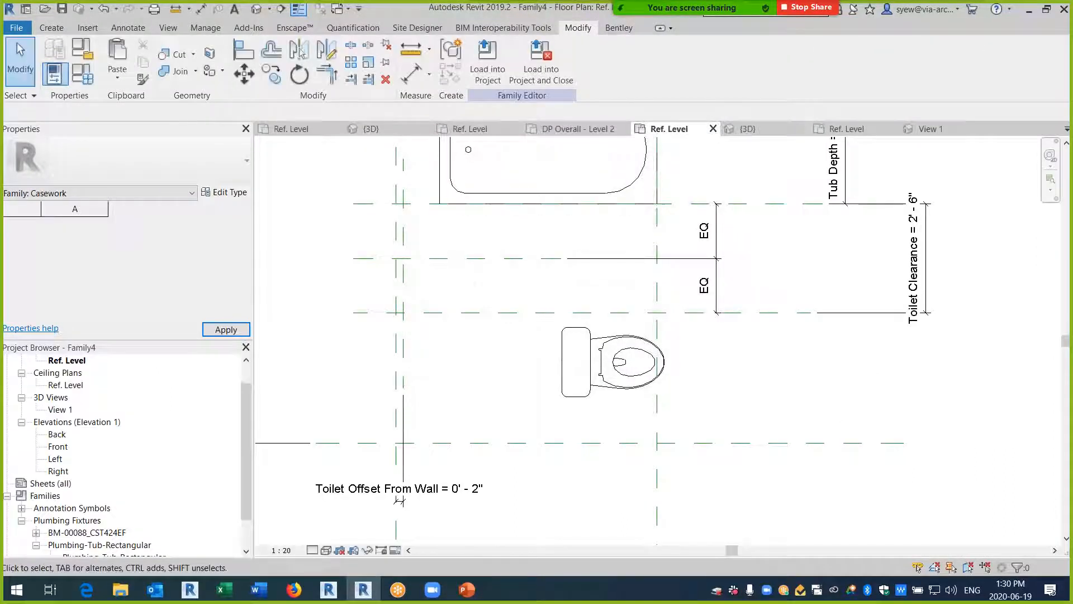
- Align and lock the toilet's centreline to the middle clearance plane, and align its tank back to the wall offset plane
click(243, 50)
click(526, 258)
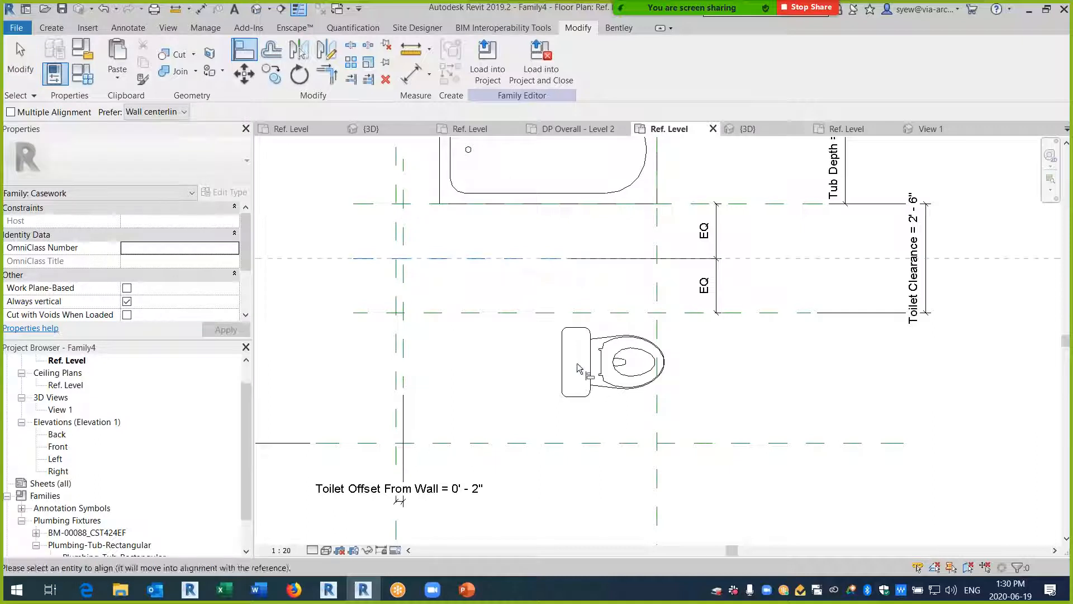
click(588, 369)
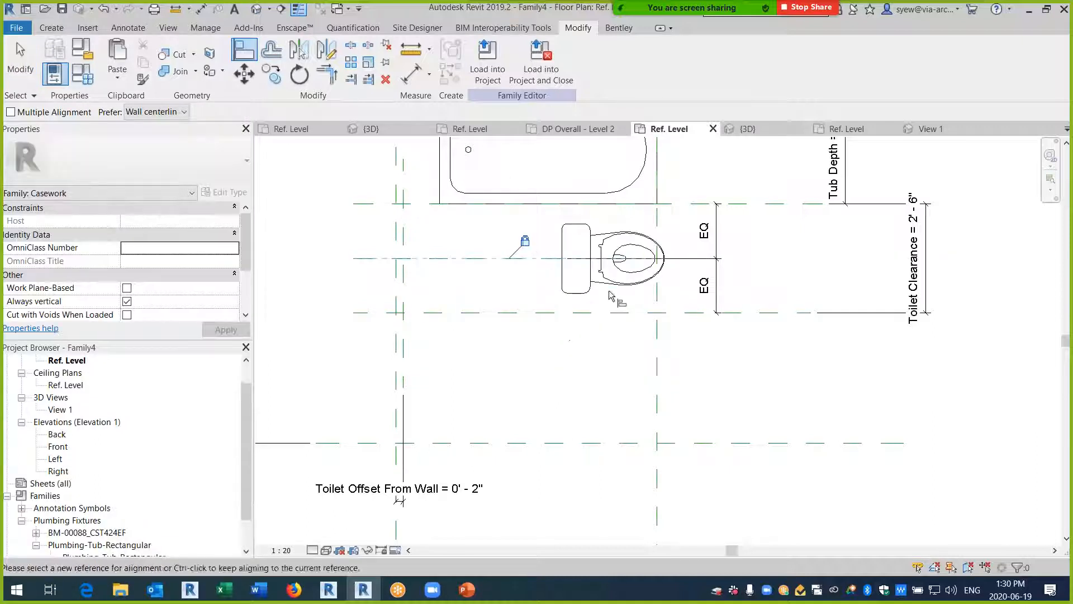
scroll(394, 299, up, 1)
click(619, 270)
key(Escape)
key(Escape)
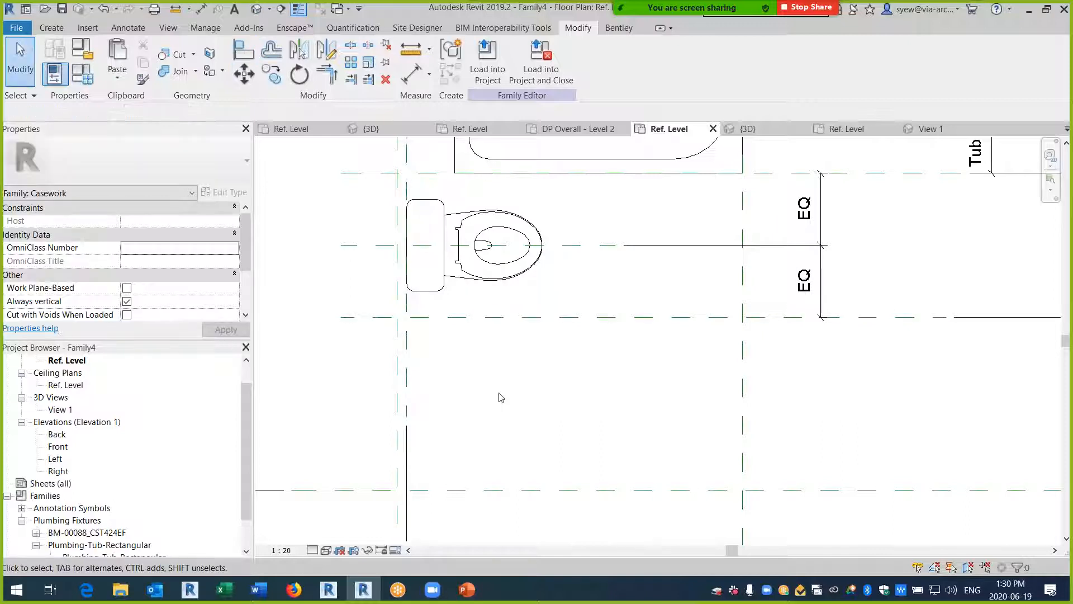
- Set the Toilet Clearance parameter to 2' 3" in the family types to test that the toilet follows
scroll(499, 393, down, 2)
click(83, 76)
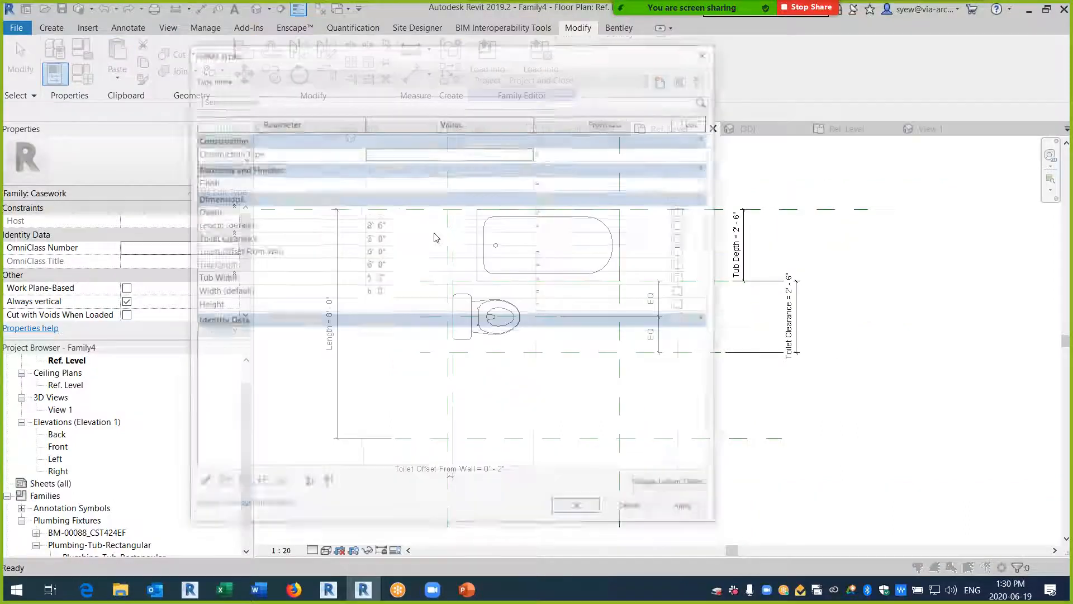
click(396, 267)
drag(396, 268, 382, 266)
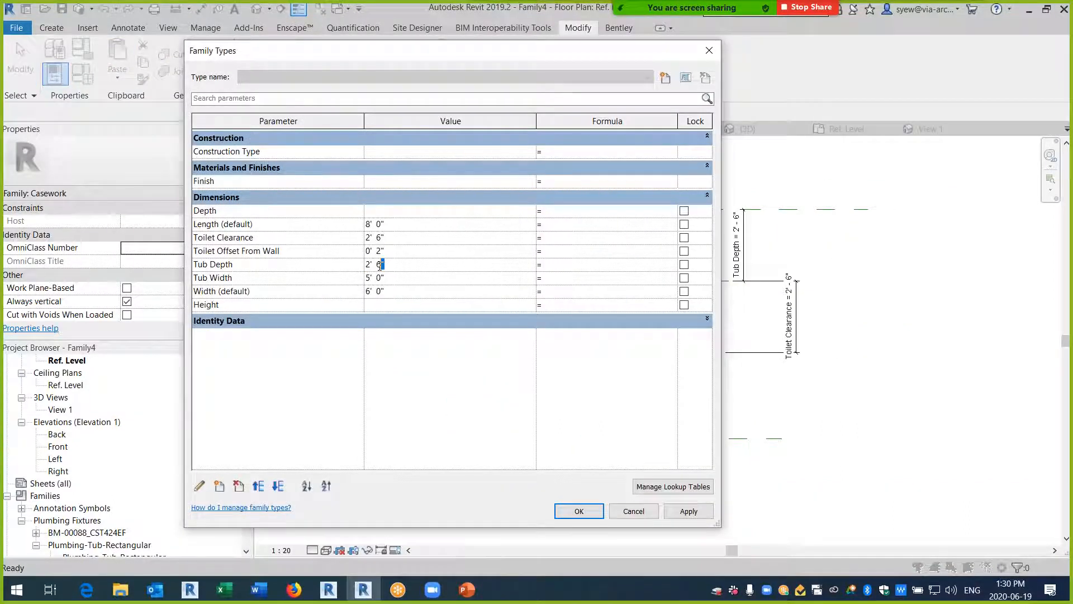
click(583, 510)
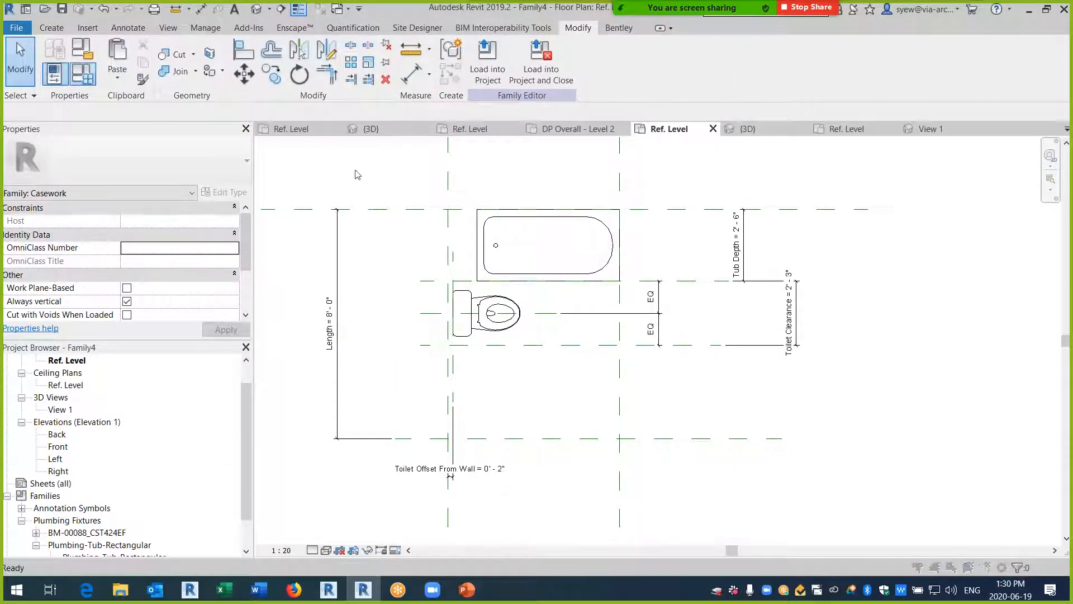
key(f)
key(t)
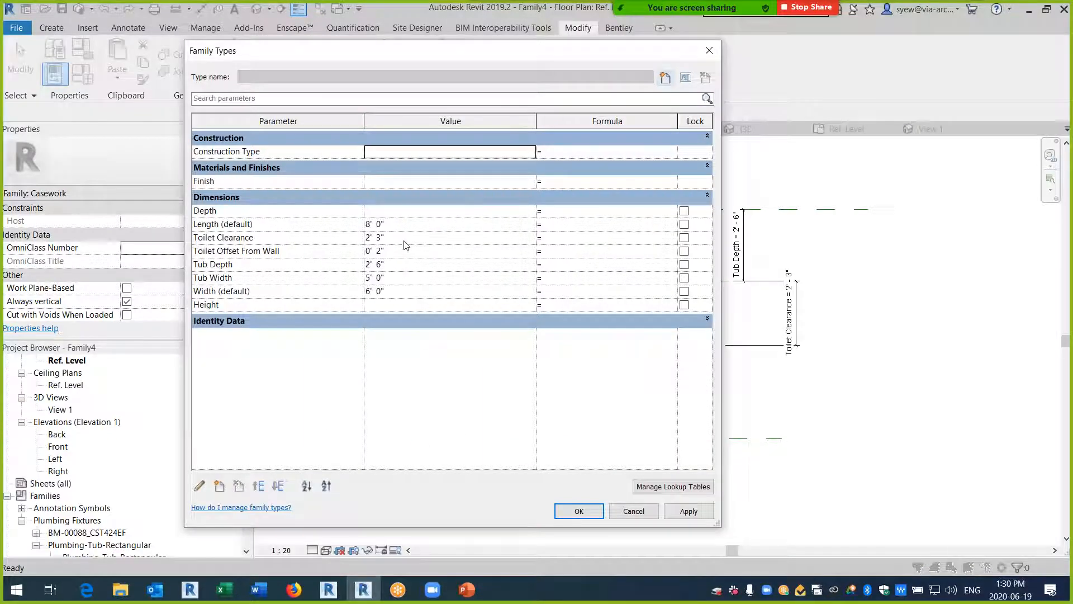
key(Escape)
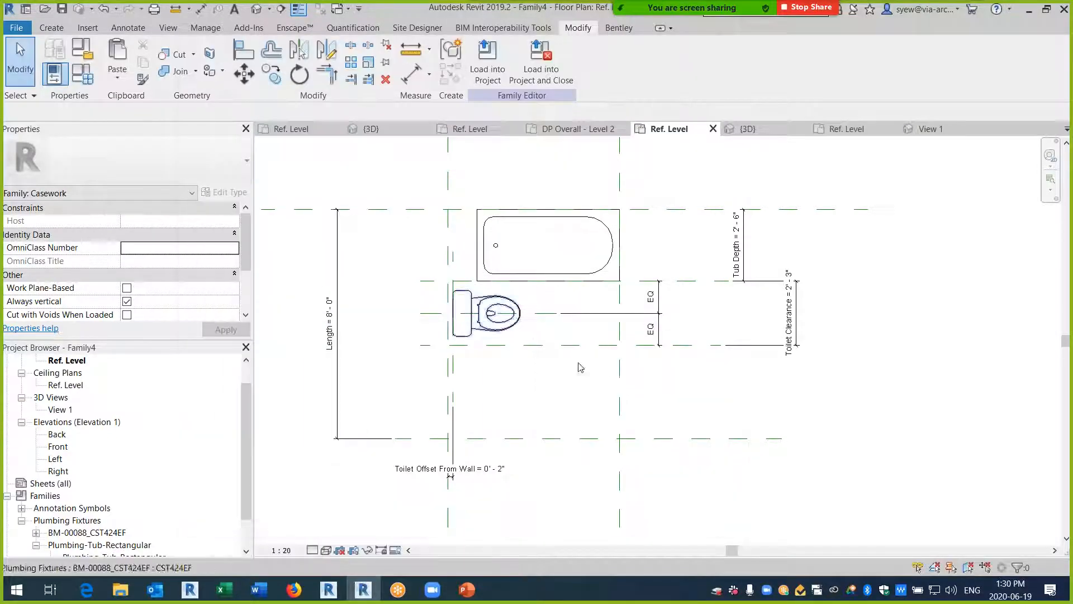
- Draw a vertical reference plane below the toilet, about 2' 4" right of the toilet offset plane and crossing the lower boundary plane
scroll(579, 364, up, 3)
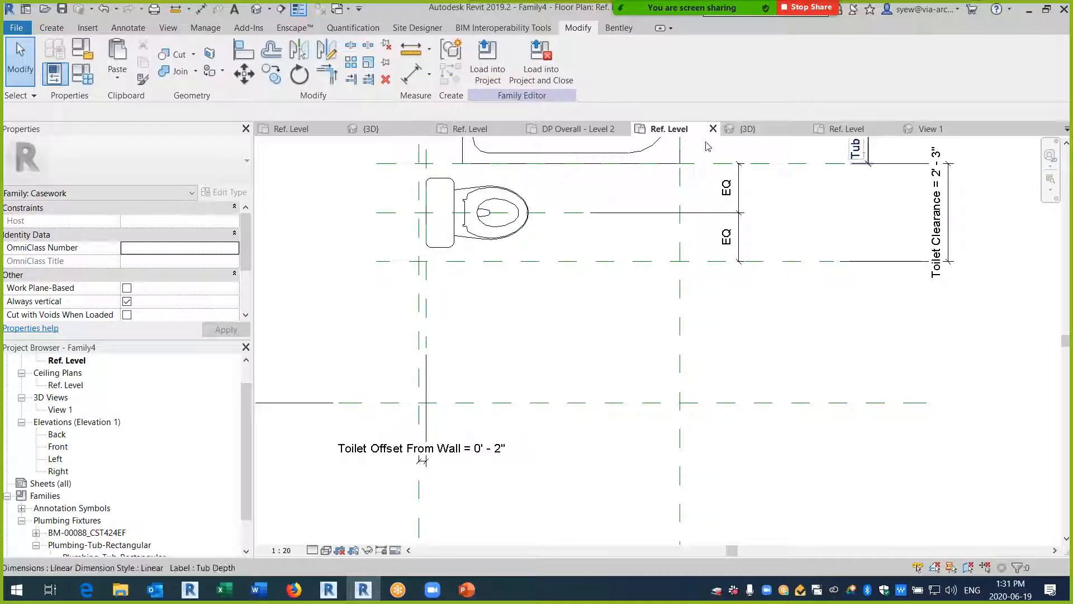
click(51, 27)
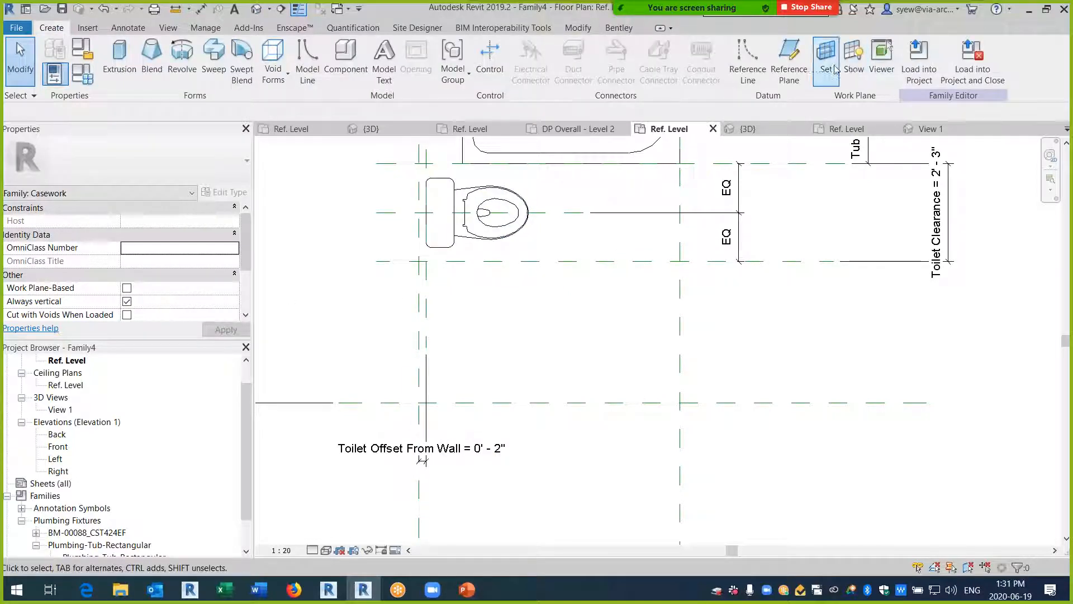
click(788, 56)
click(528, 246)
click(528, 445)
key(Escape)
- Set the new vertical plane's distance from the toilet offset plane to 2'
click(528, 299)
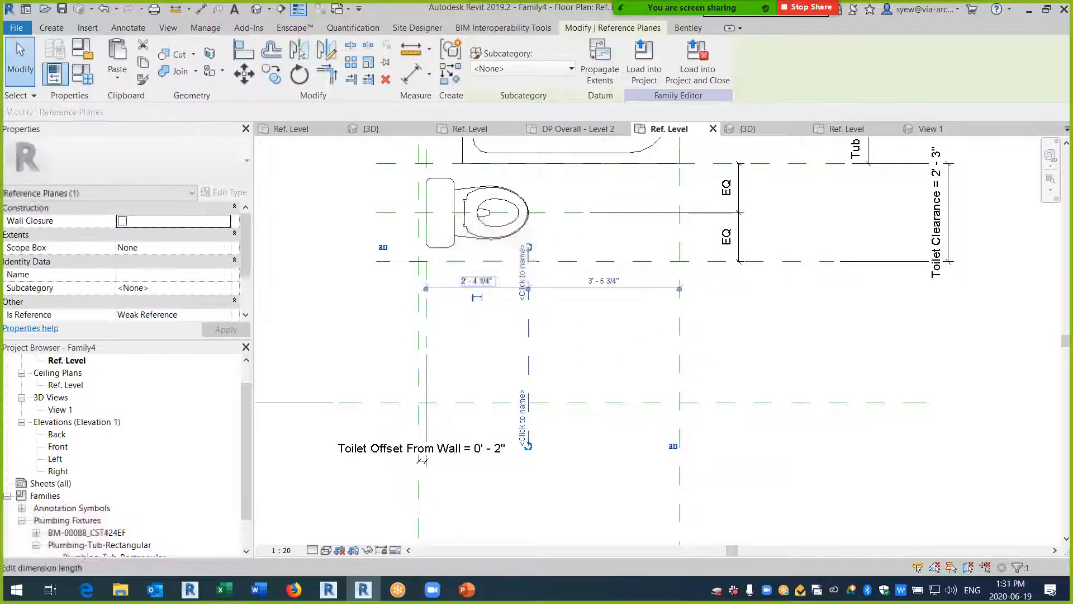
click(479, 282)
text(2)
key(Return)
click(583, 352)
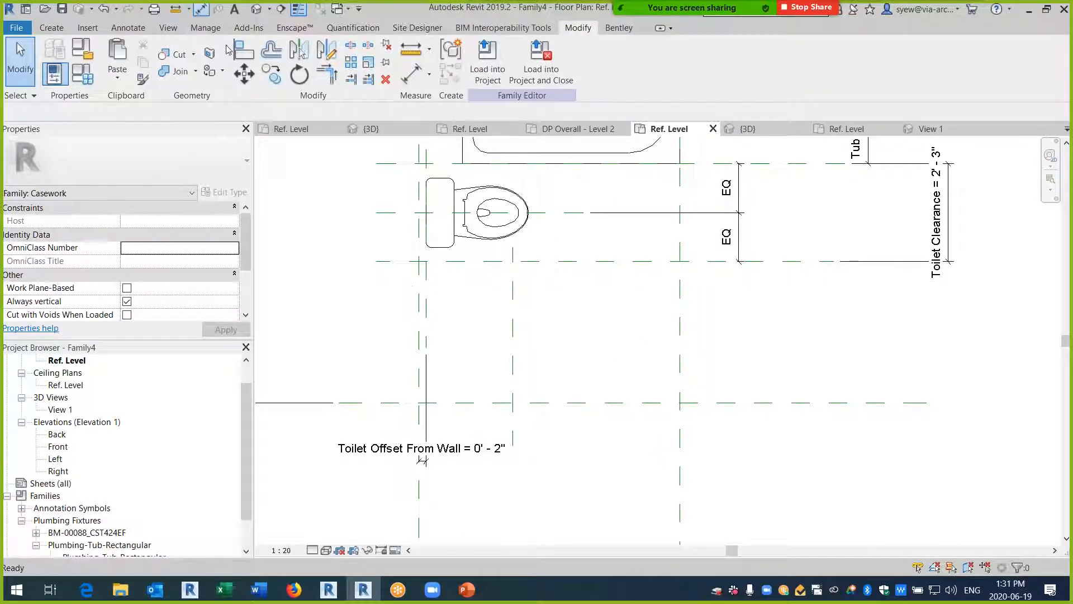
- Dimension from the left side plane to the new vertical plane, placing the dimension below the toilet offset dimension
key(d)
key(i)
click(419, 349)
click(511, 343)
scroll(532, 251, down, 2)
click(547, 476)
key(Escape)
key(Escape)
- Label the new horizontal dimension with a new type parameter named Millwork Depth
click(489, 477)
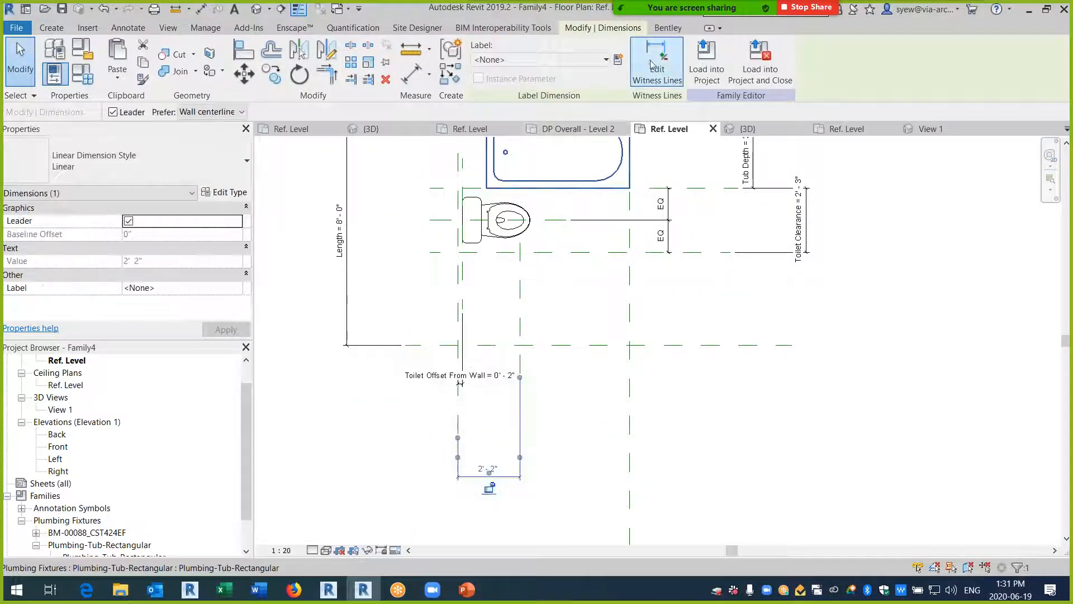
click(618, 59)
text(Mill)
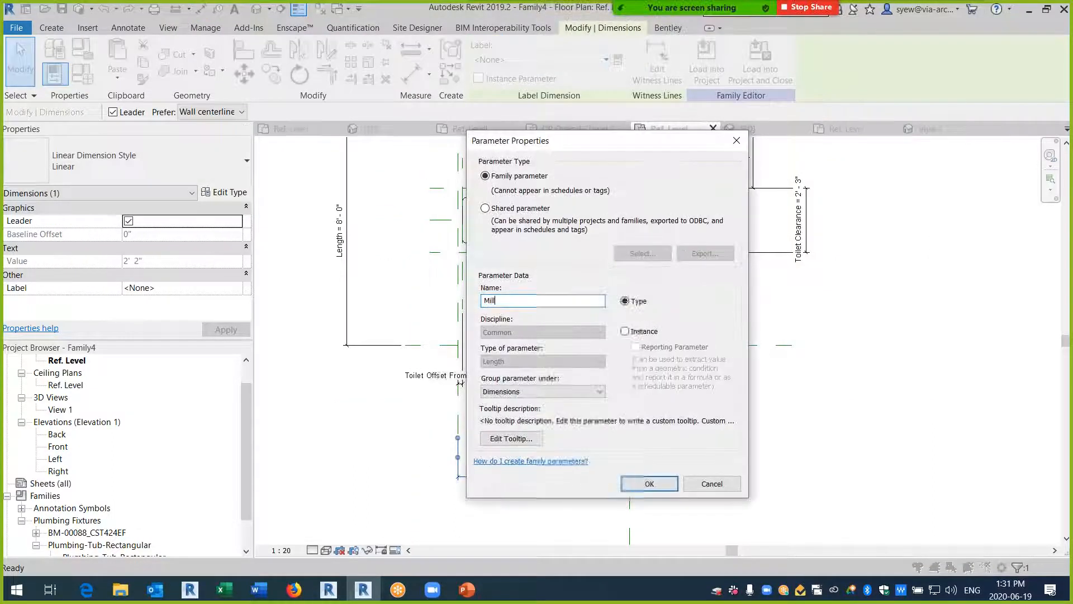
text(work Depth)
key(Return)
key(Escape)
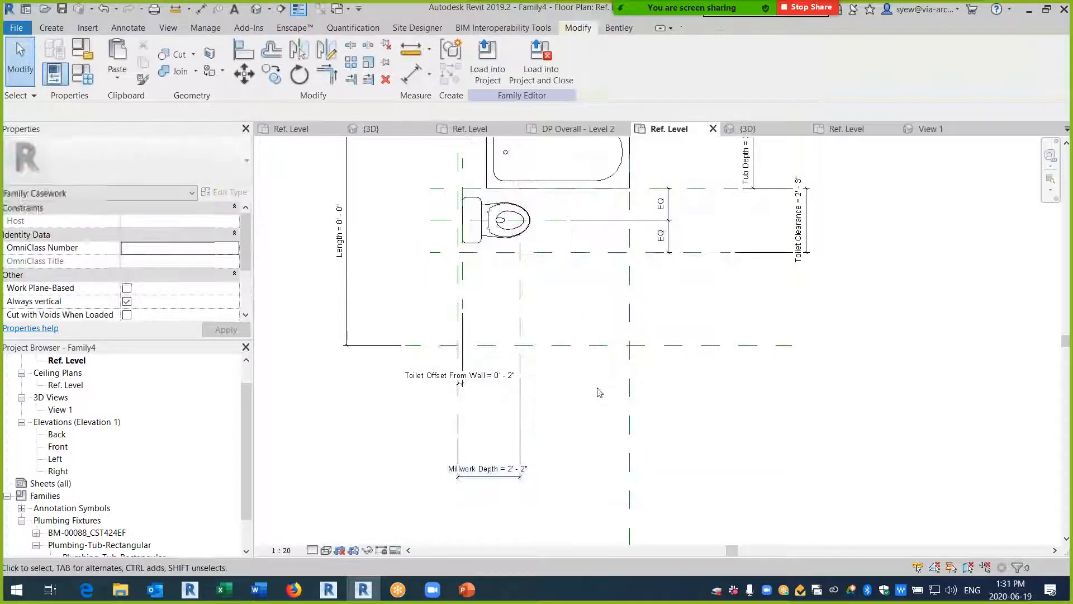
- Examine the washroom sinks and vanities in the 3D view of Model - Plumbing.rvt, including the Vanity-11_Reed casework
click(748, 129)
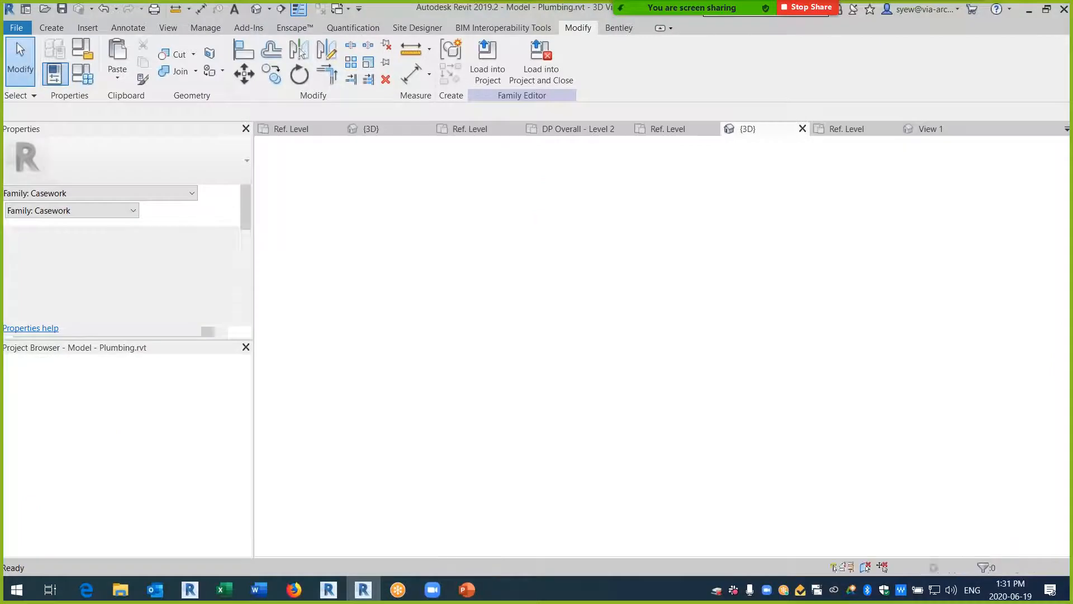
middle_drag(519, 323, 714, 264)
scroll(714, 264, down, 3)
mouse_move(548, 380)
middle_down()
mouse_move(739, 369)
mouse_move(793, 343)
mouse_move(866, 358)
middle_up()
scroll(652, 375, up, 3)
click(643, 314)
middle_drag(704, 387, 779, 246)
shift+middle_drag(531, 401, 597, 413)
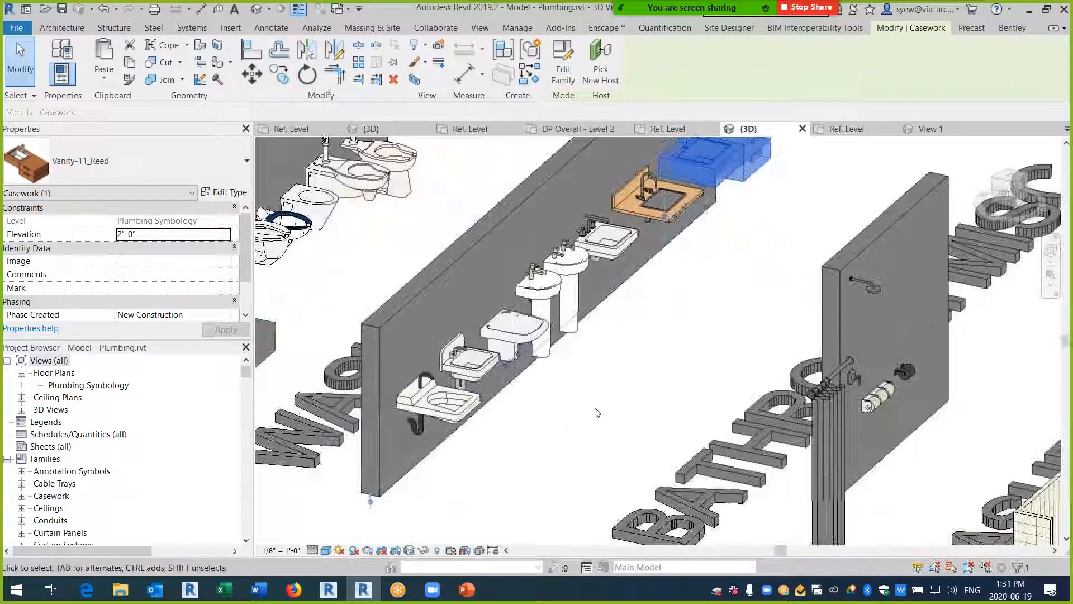
middle_drag(687, 316, 625, 412)
scroll(752, 263, up, 3)
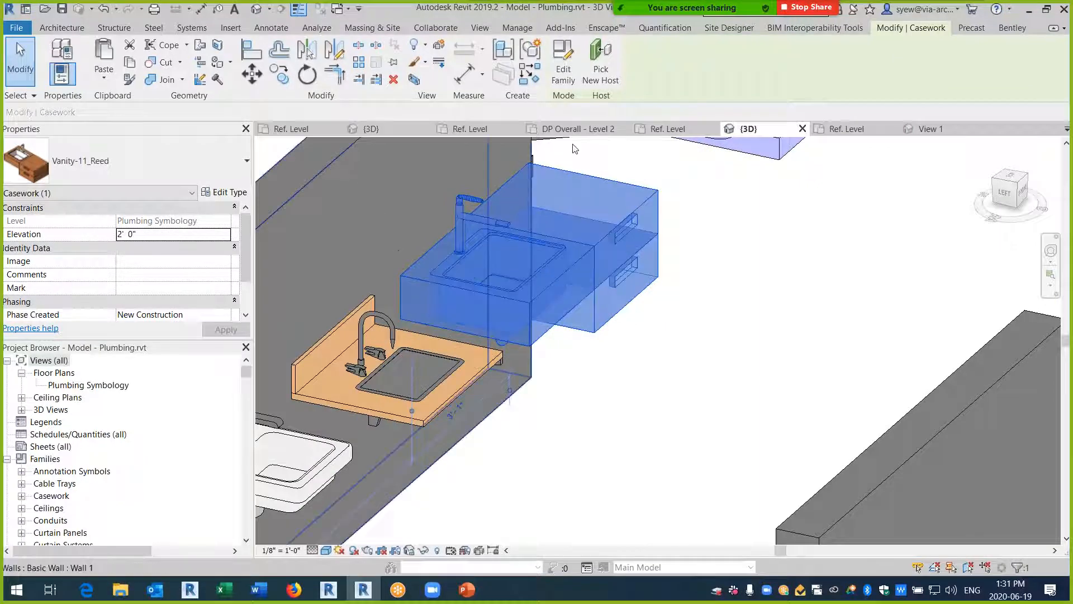
- Open the Vanity-11_Reed family to inspect its host wall, and close it again
click(579, 54)
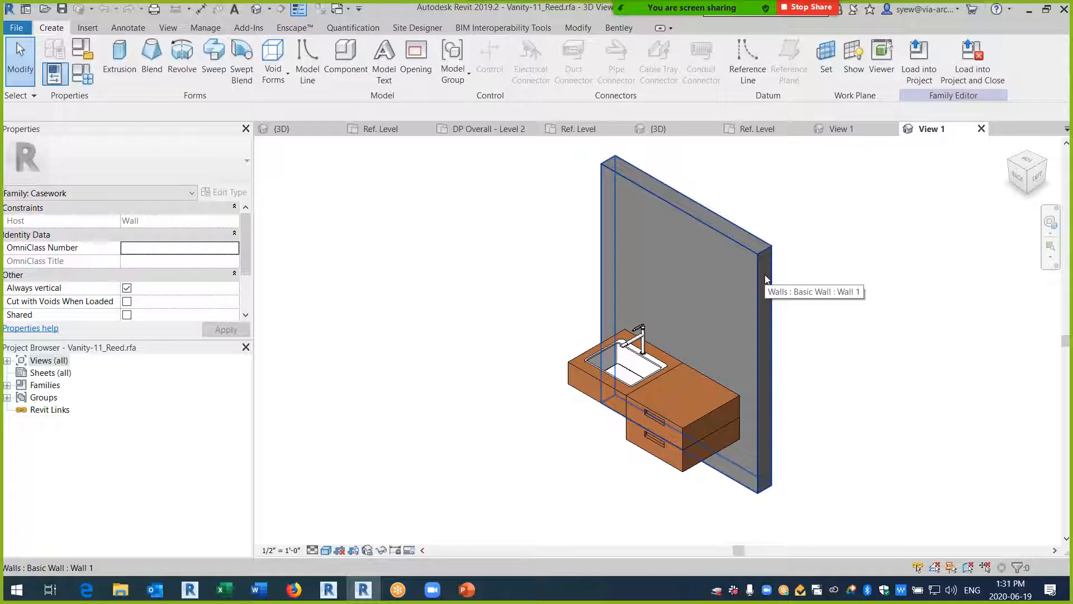
click(755, 321)
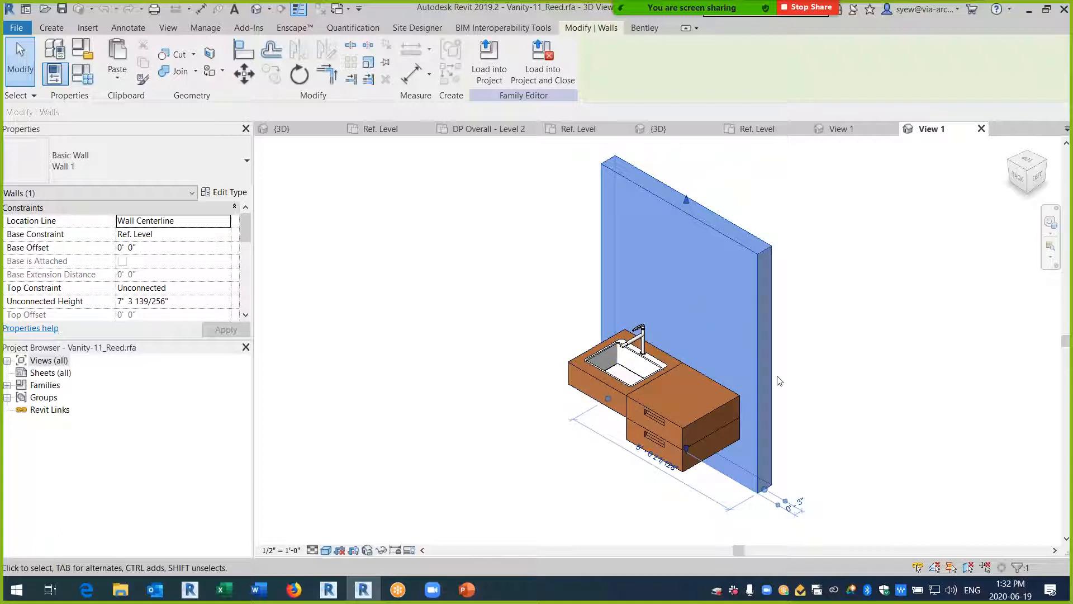
click(982, 130)
- Find the round vanity sink on the countertop in the plumbing model and open its Sink Vanity-Round family for editing
click(568, 304)
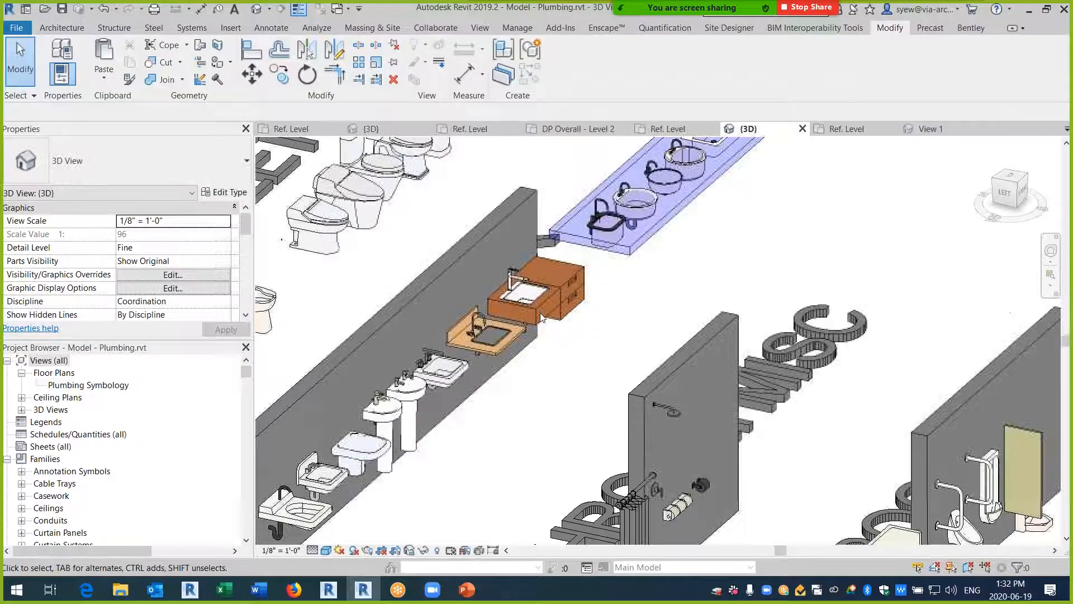
middle_drag(586, 442, 628, 520)
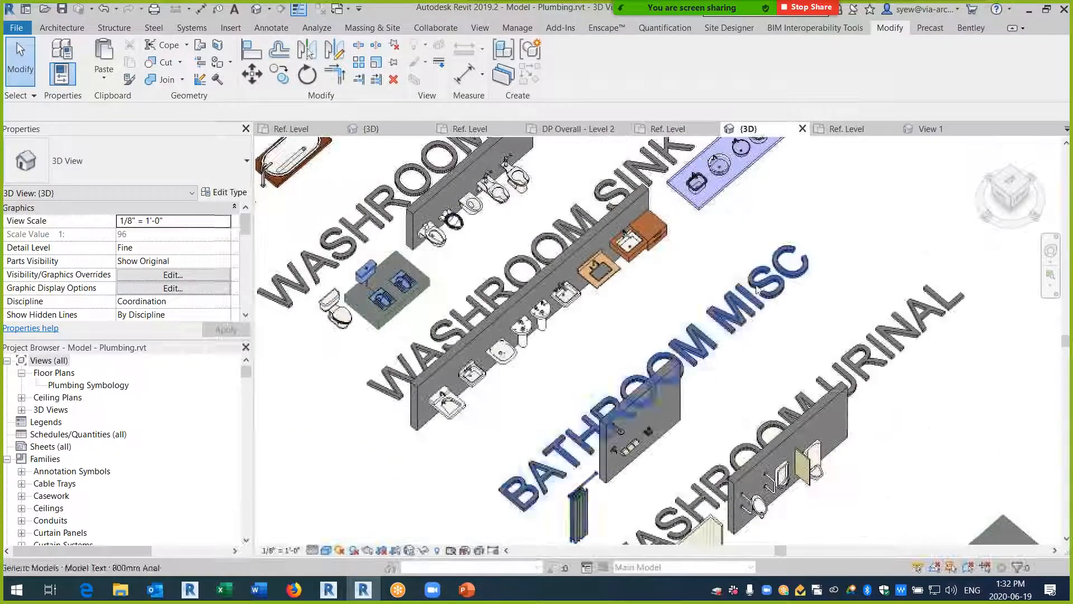
middle_drag(699, 361, 588, 510)
scroll(682, 300, up, 5)
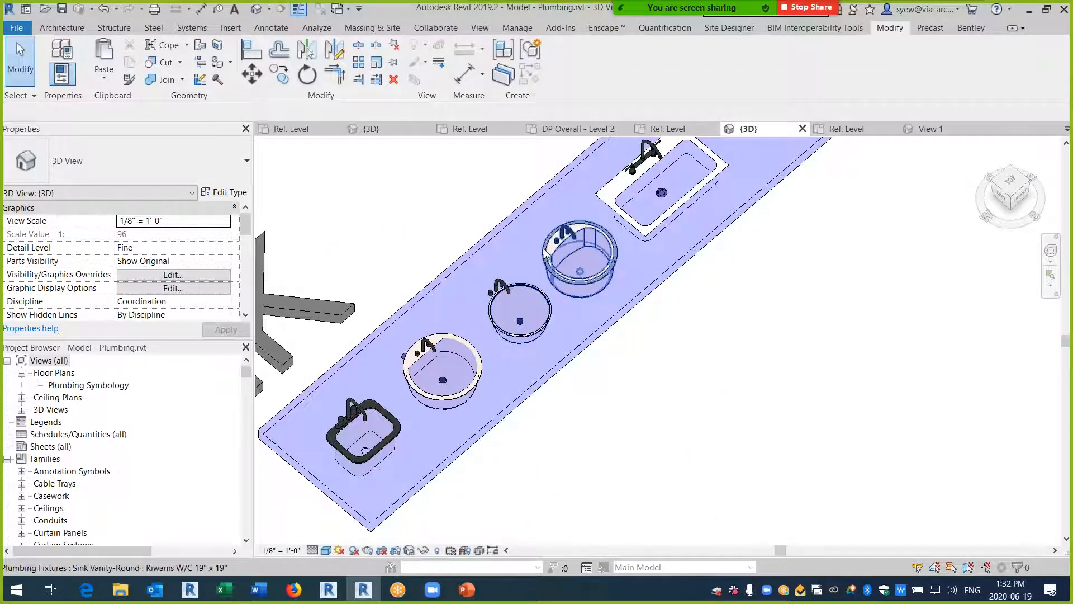
click(552, 245)
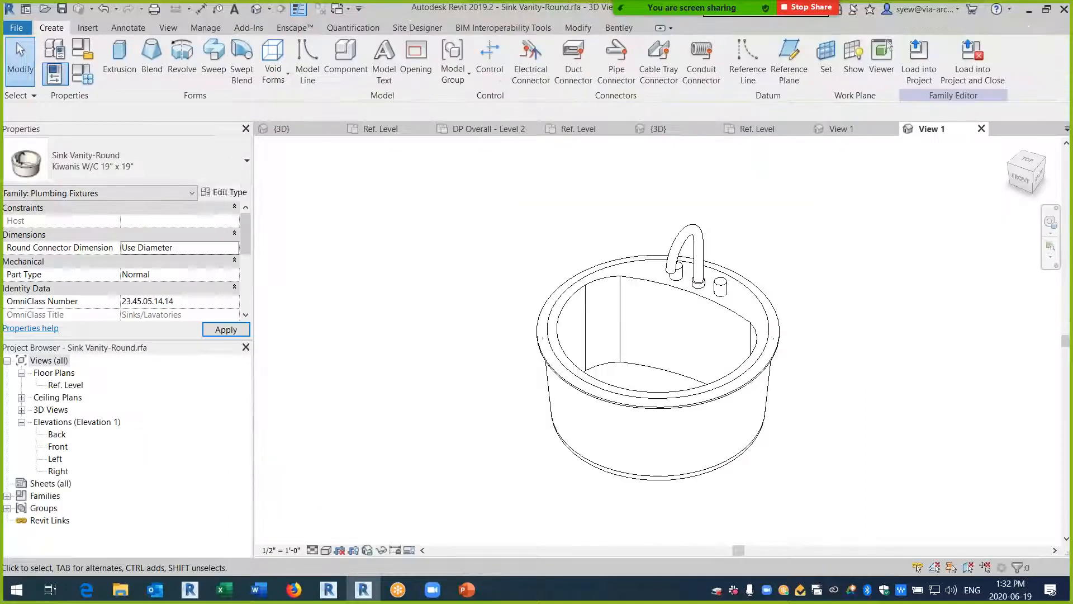
- Load the Sink Vanity-Round family into Family4 and place one sink in the Ref. Level plan, in the bay beside the toilet
shift+middle_drag(814, 292, 774, 282)
click(922, 68)
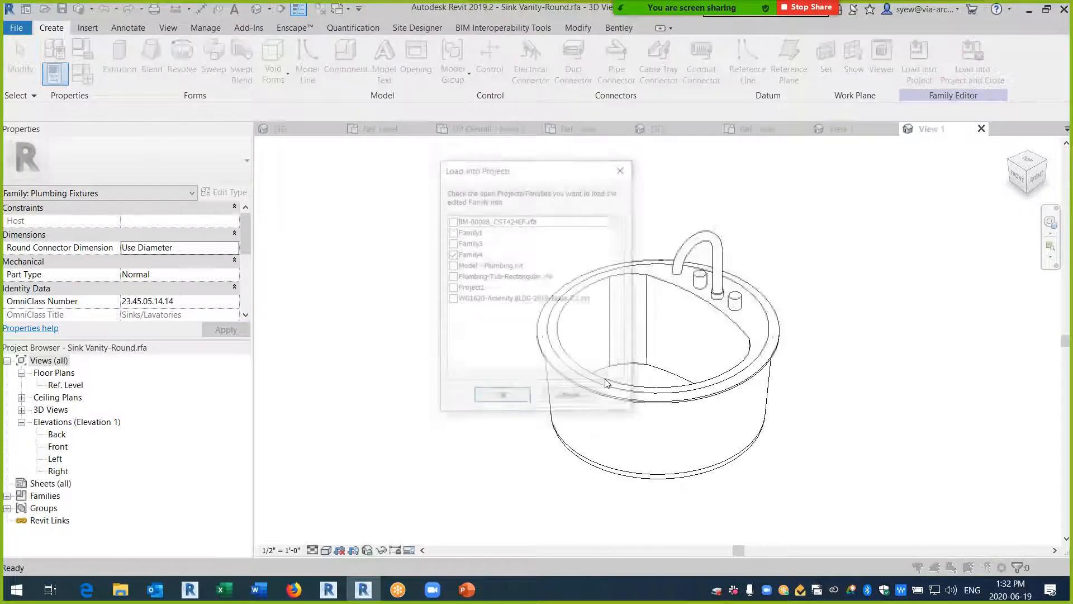
click(502, 398)
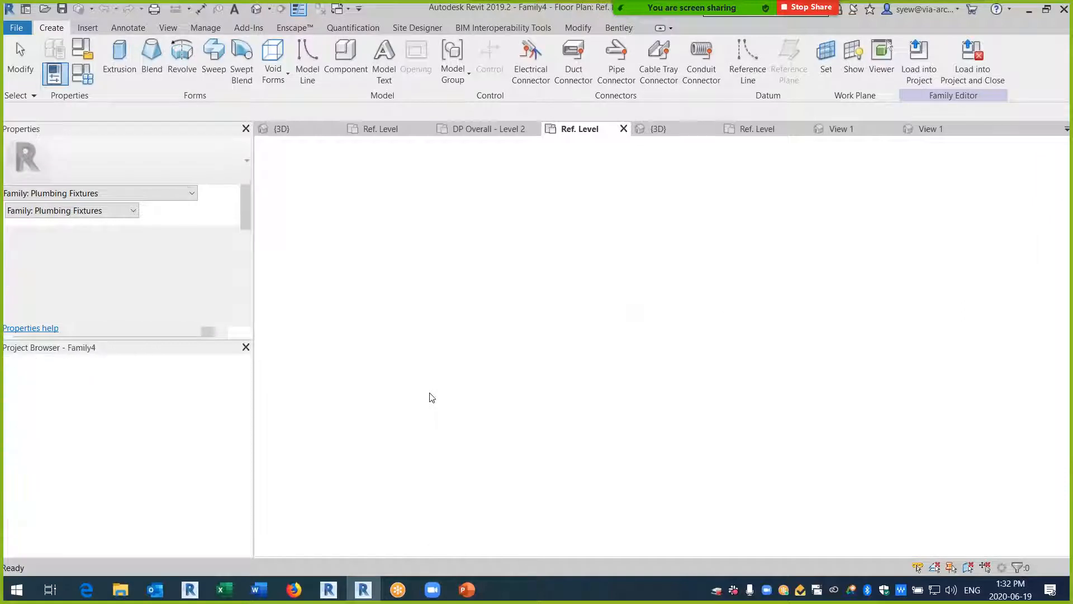
click(595, 307)
key(Escape)
key(Escape)
scroll(570, 271, up, 2)
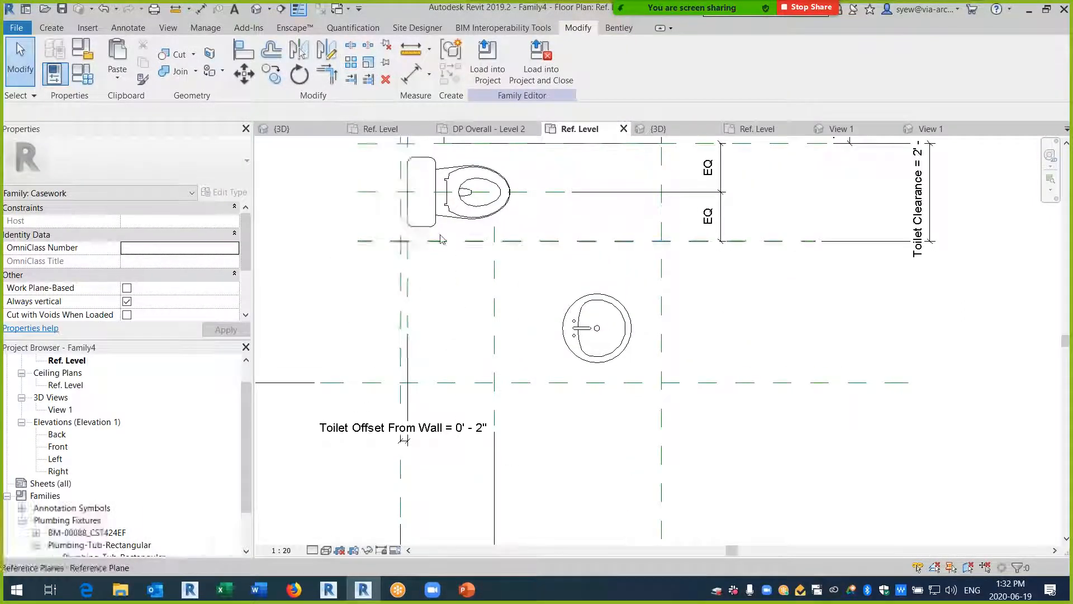
- Create a rectangular casework extrusion 1' deep in the sink bay, with its edges locked to the wall, depth and bay reference planes
click(408, 247)
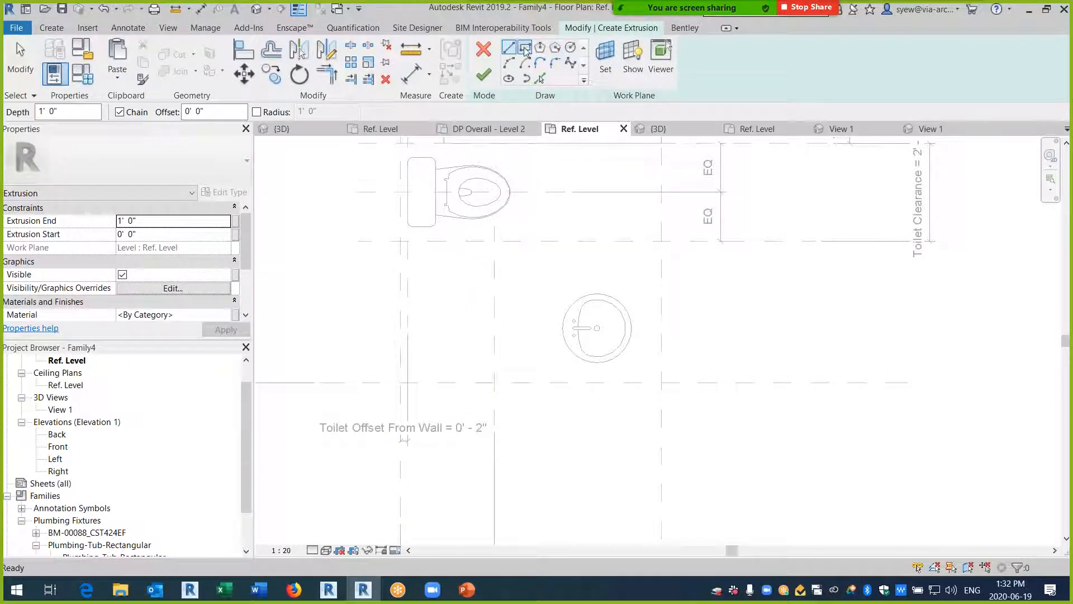
click(525, 51)
click(400, 241)
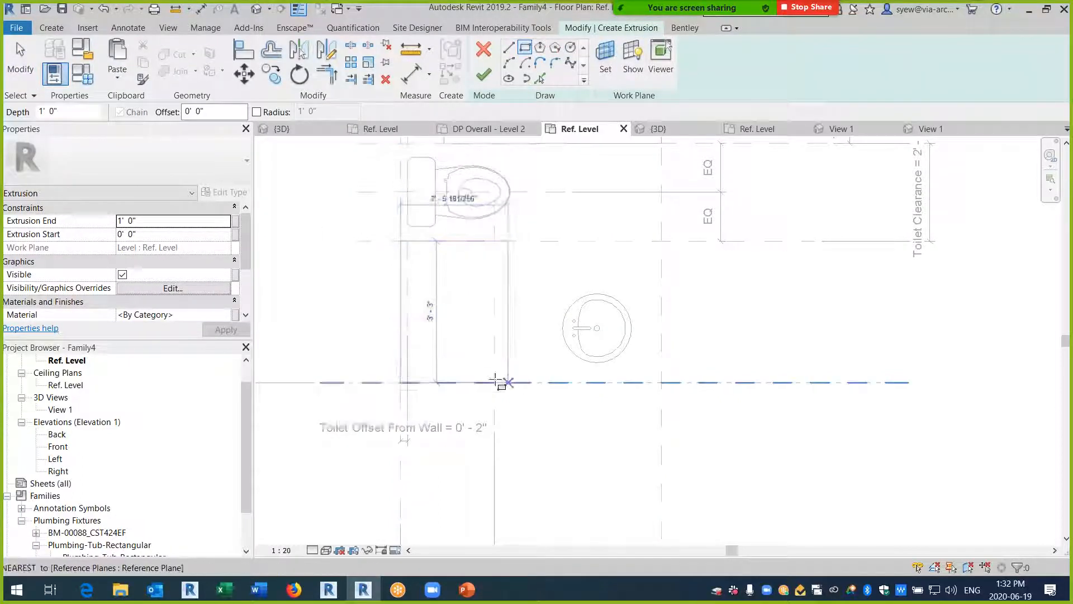
click(572, 362)
key(Escape)
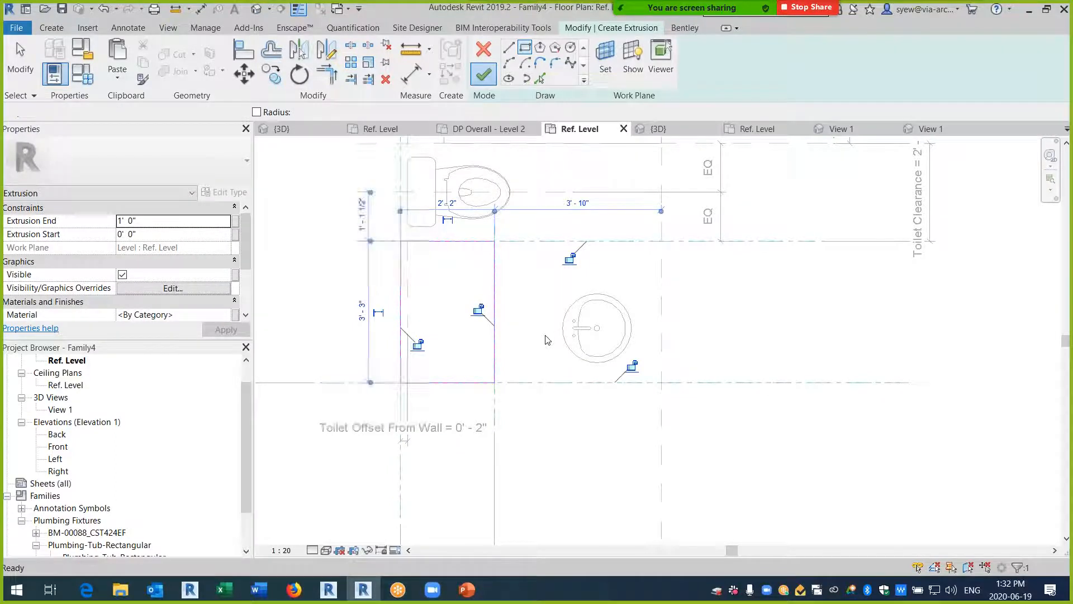
click(548, 340)
- In the Left elevation, draw a horizontal reference plane along the sink's rim, spanning past the fixtures
double_click(56, 446)
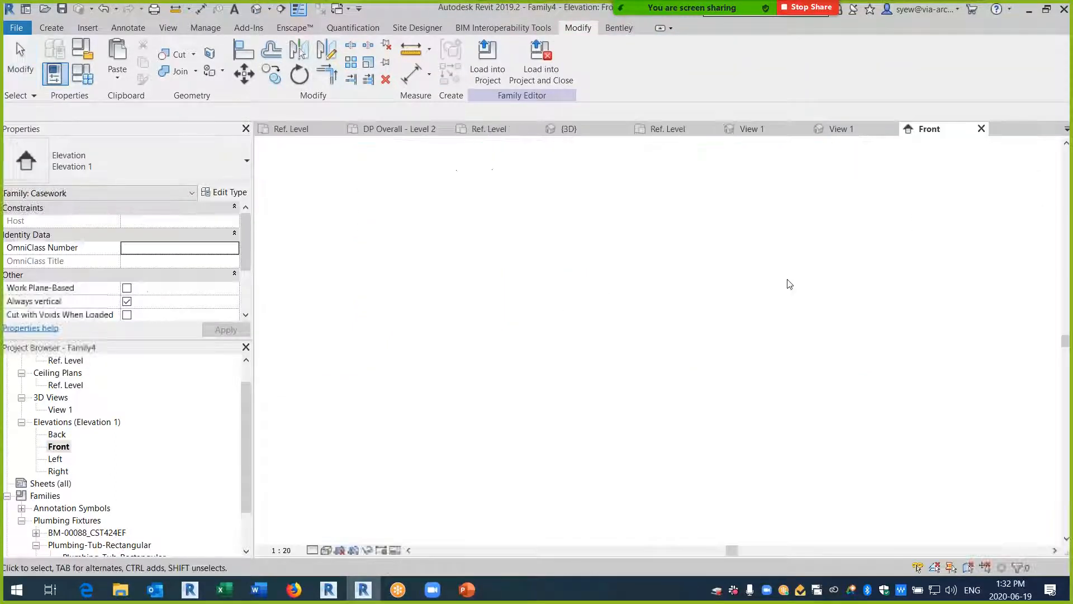
double_click(55, 459)
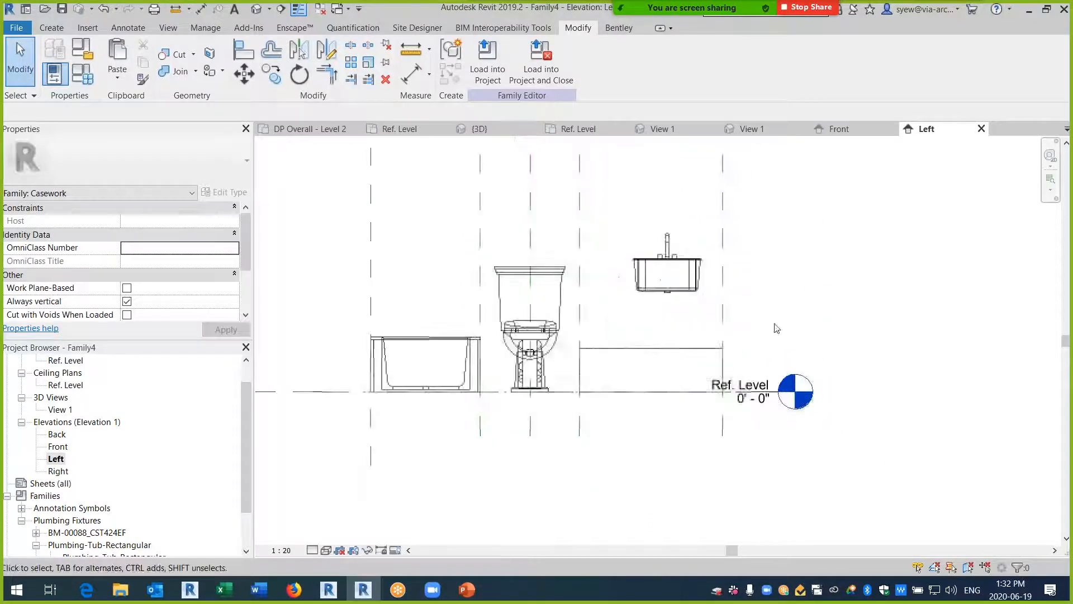
click(790, 64)
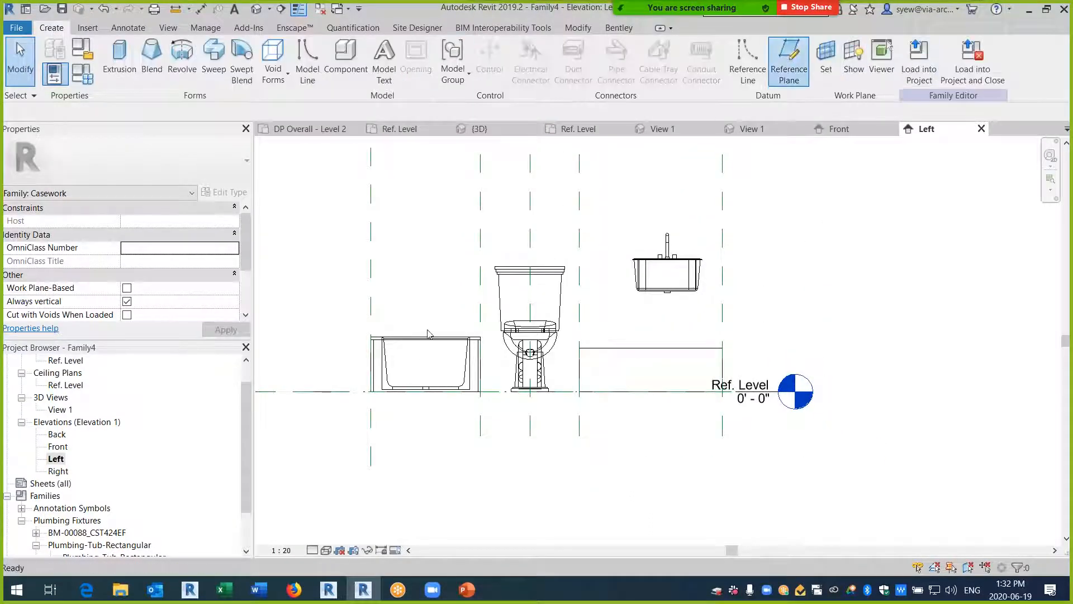
scroll(671, 268, up, 5)
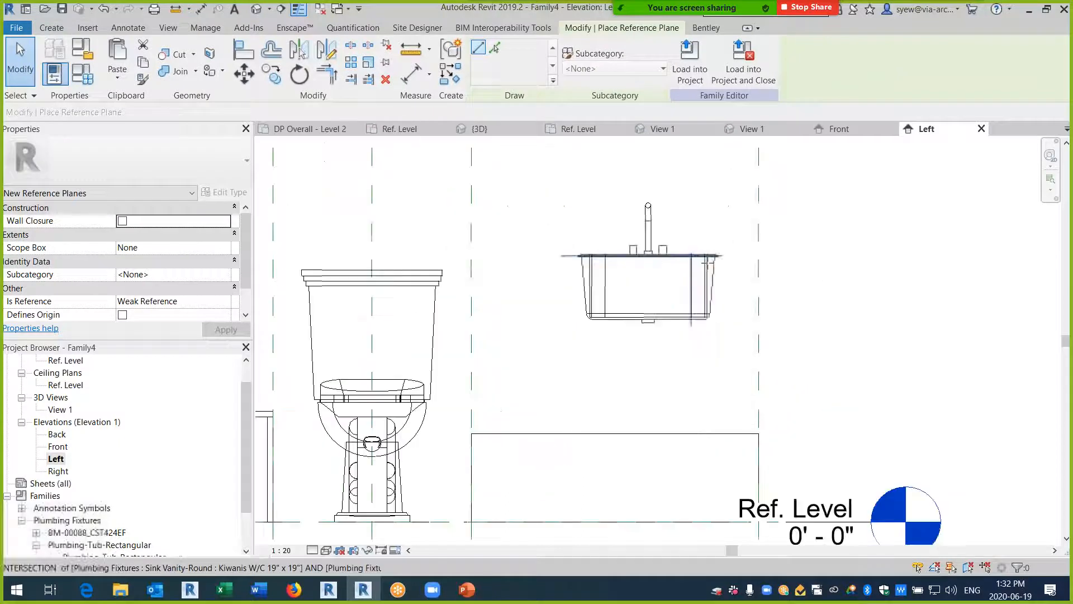
click(731, 249)
scroll(928, 262, down, 3)
click(416, 259)
middle_drag(807, 362, 543, 331)
key(Escape)
click(494, 227)
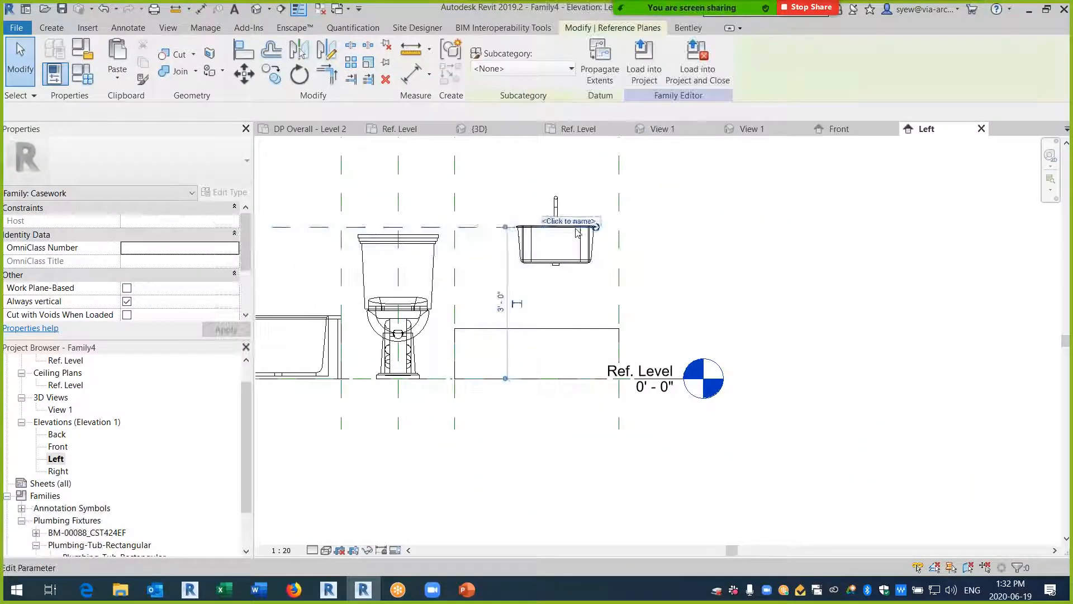
key(d)
key(i)
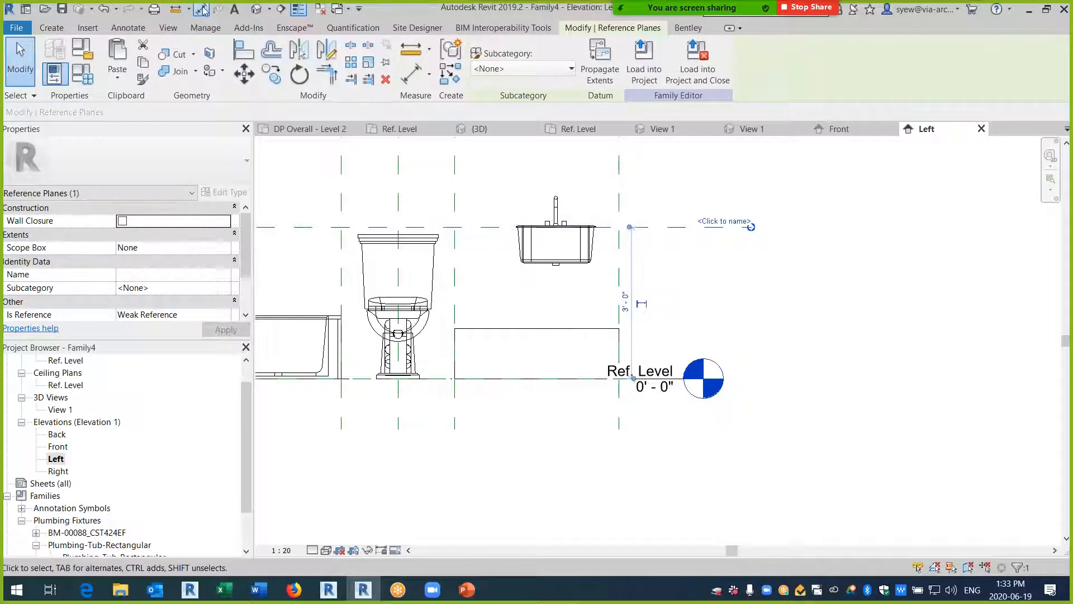
middle_drag(458, 425, 635, 421)
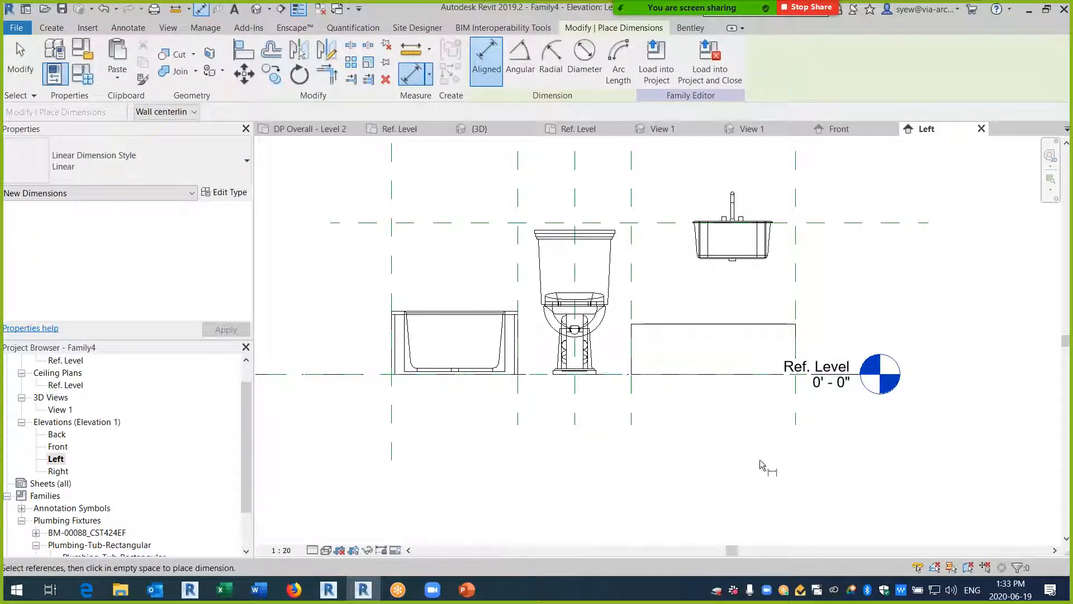
middle_drag(880, 436, 752, 434)
key(Escape)
- Lengthen the Ref. Level line so its head sits farther from the casework, and select the reference plane coincident with the level
click(733, 372)
drag(732, 373, 971, 372)
middle_drag(279, 409, 536, 408)
click(505, 407)
key(Tab)
click(425, 373)
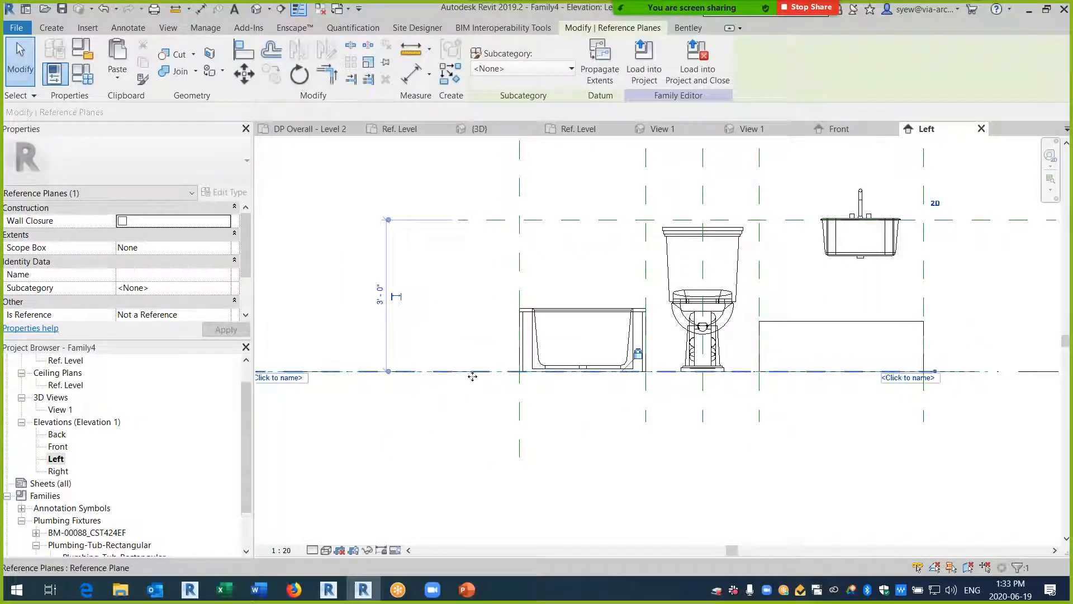
scroll(488, 404, down, 2)
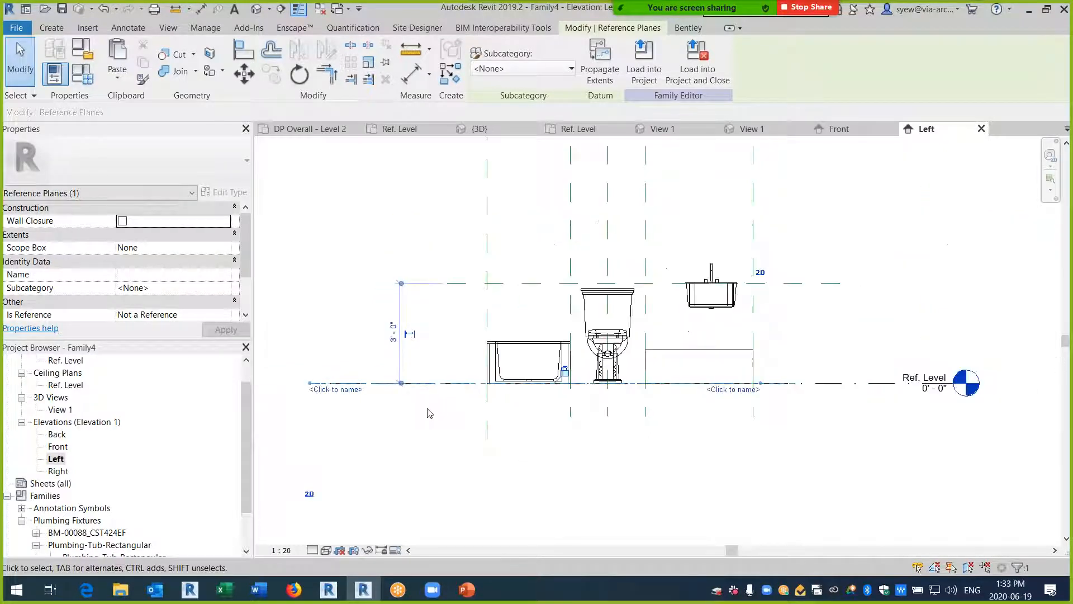
- Dimension the height between the base reference plane and the sink rim plane, placing the dimension beside the casework
click(202, 9)
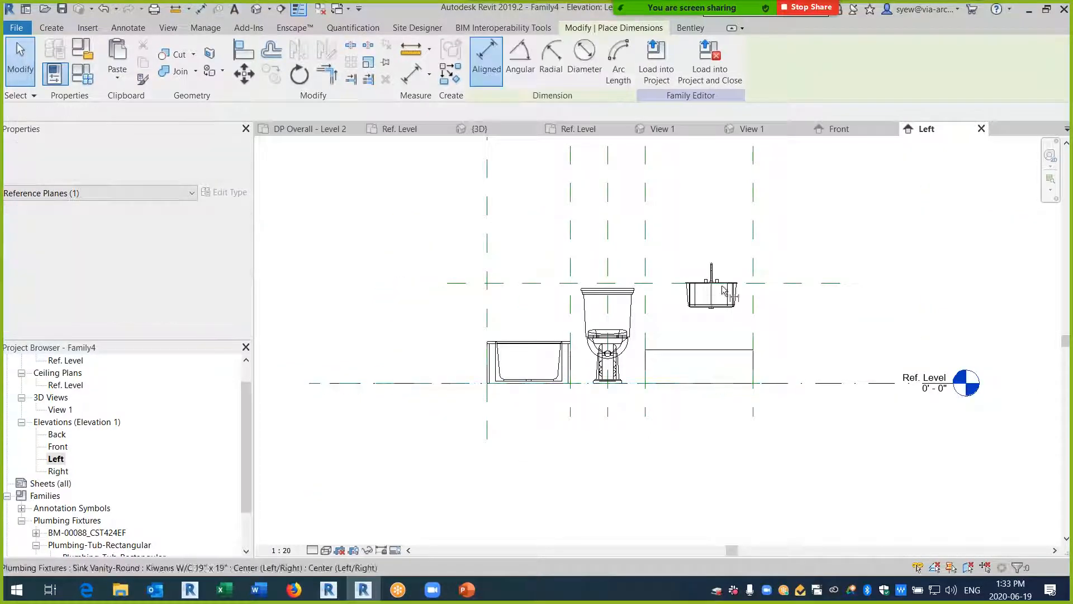
click(799, 282)
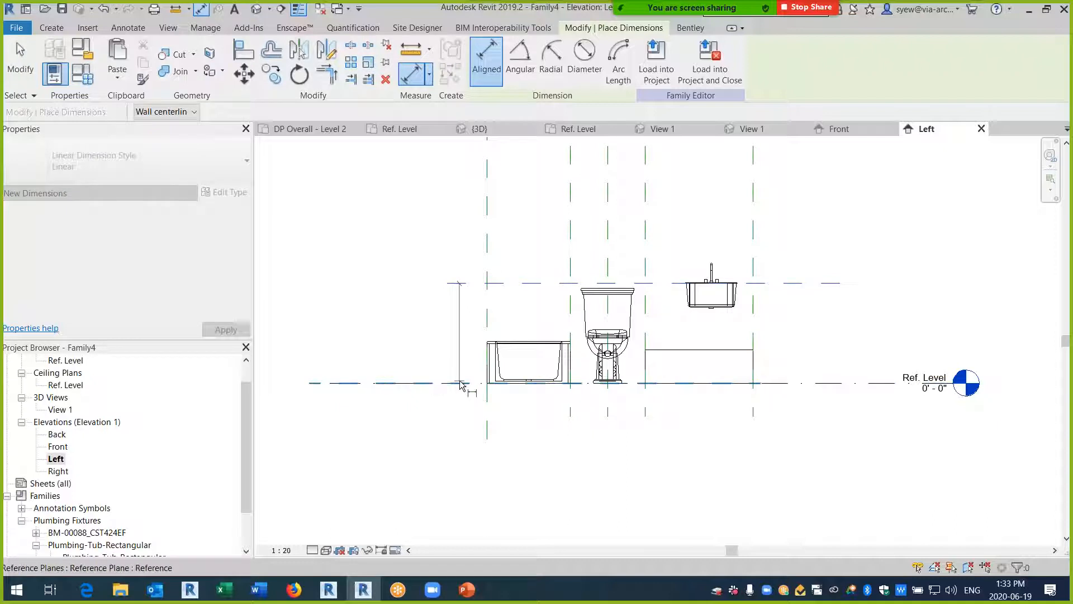
click(460, 386)
click(849, 479)
key(Escape)
key(Escape)
middle_drag(877, 470, 642, 469)
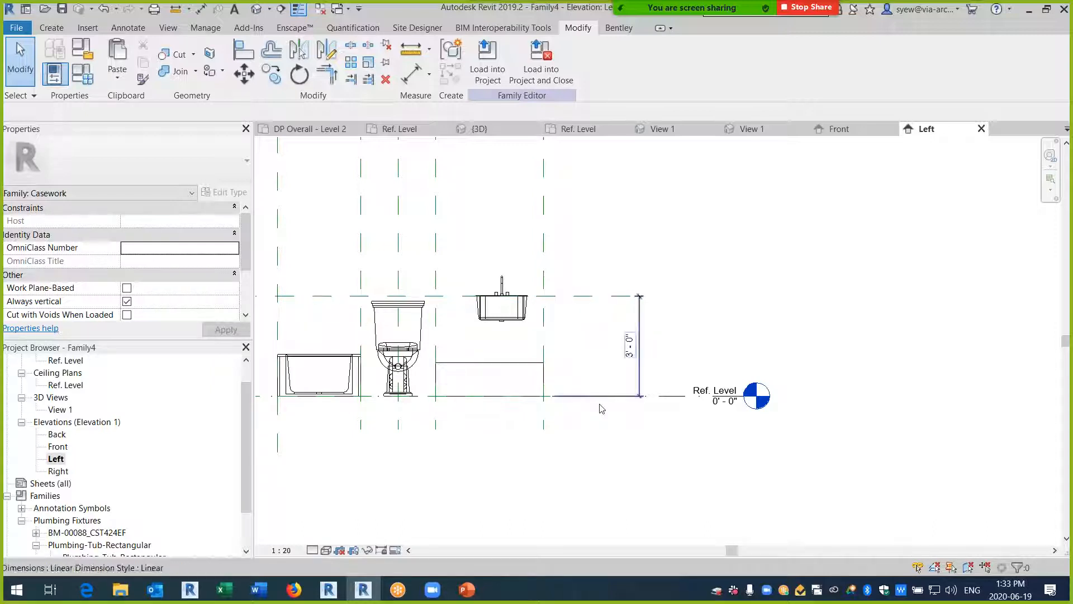
- Try to dimension between the base reference plane and the Ref. Level line
middle_drag(599, 407, 772, 398)
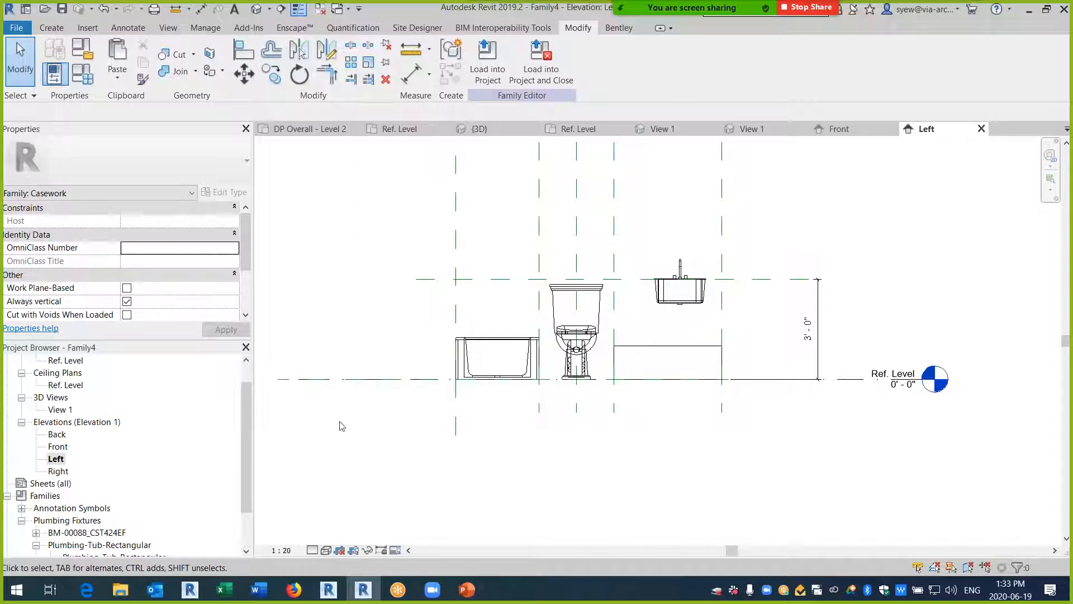
click(360, 382)
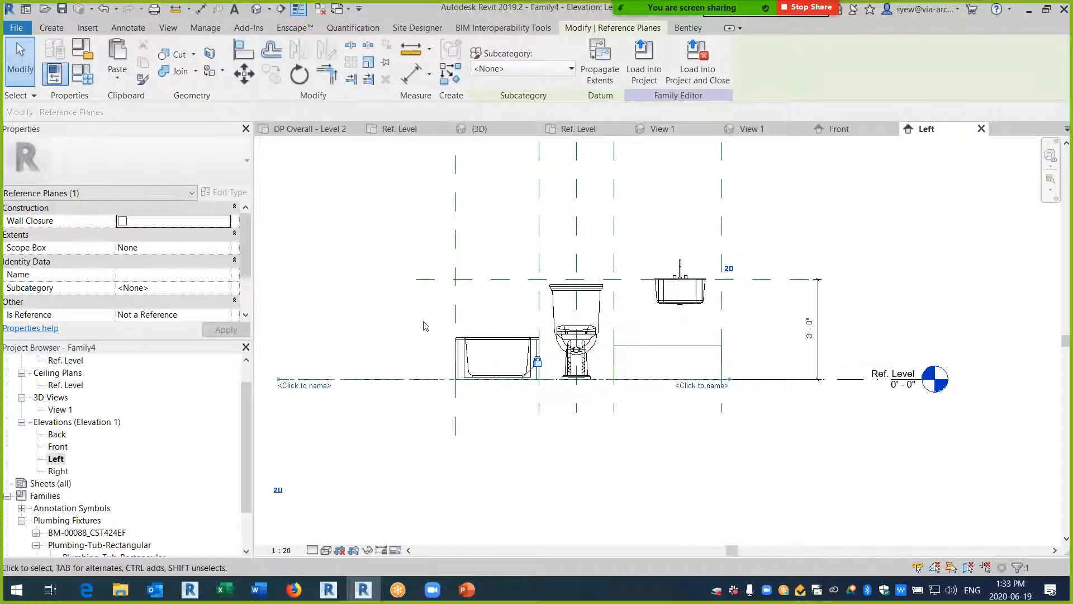
click(204, 10)
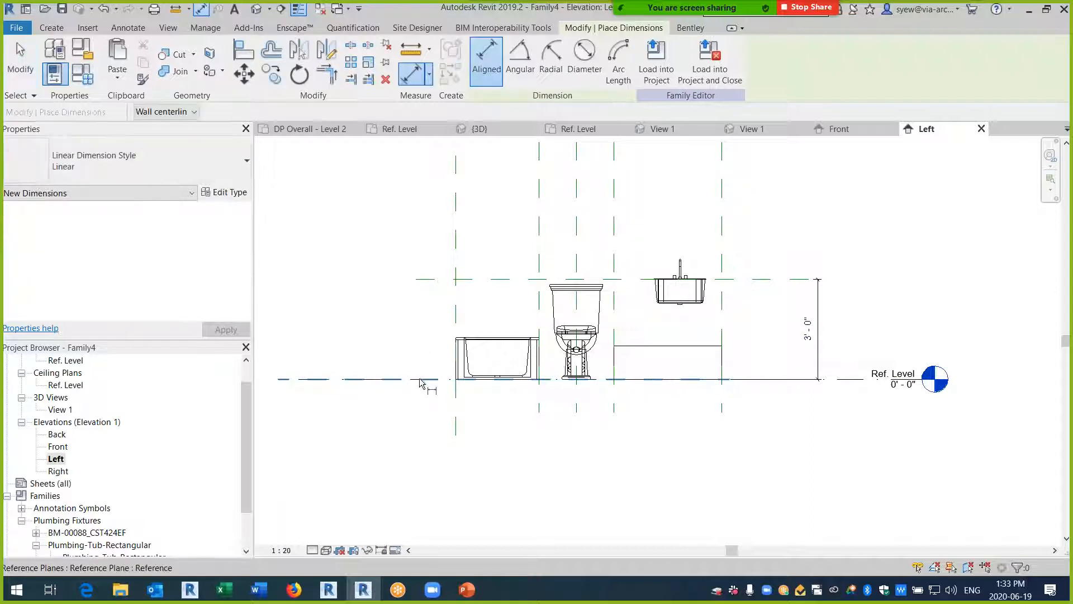
click(864, 379)
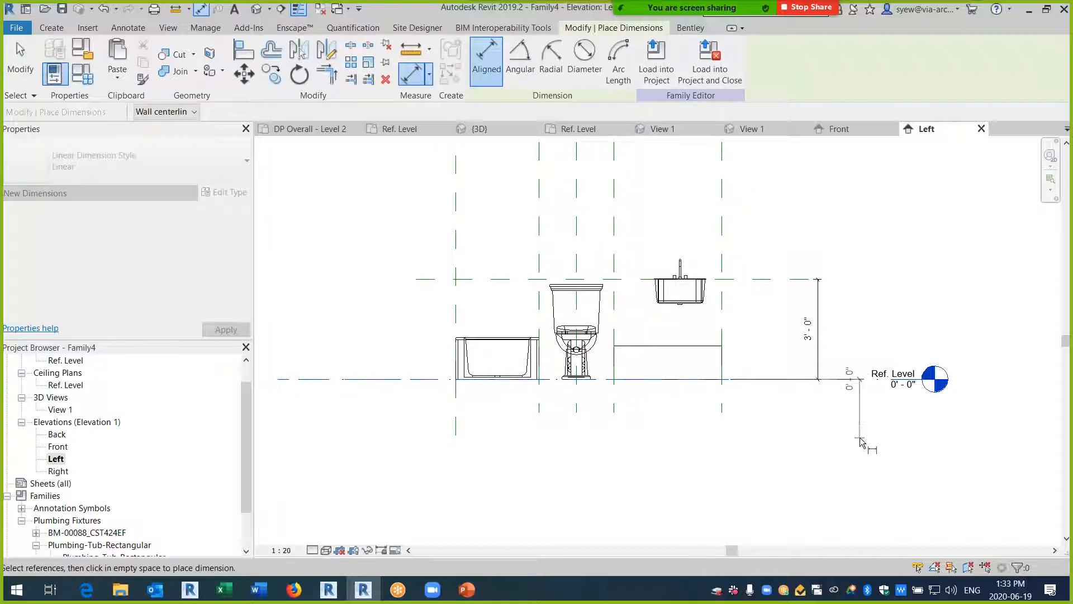
click(861, 438)
key(Escape)
key(Escape)
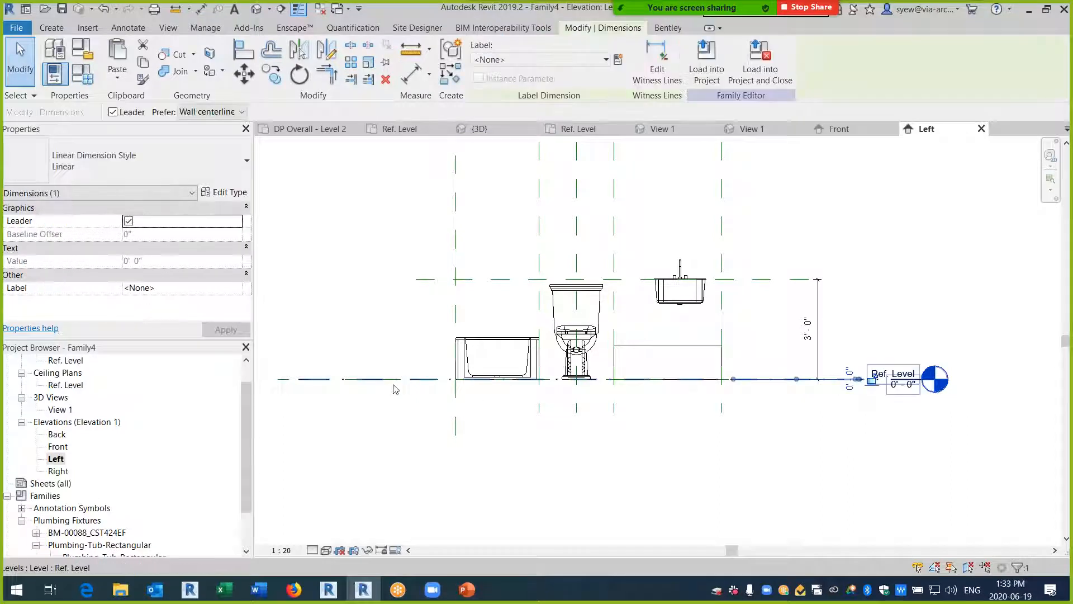
- Delete the dimension between the base reference plane and the Ref. Level line
key(Tab)
click(394, 381)
click(912, 411)
click(857, 382)
key(Delete)
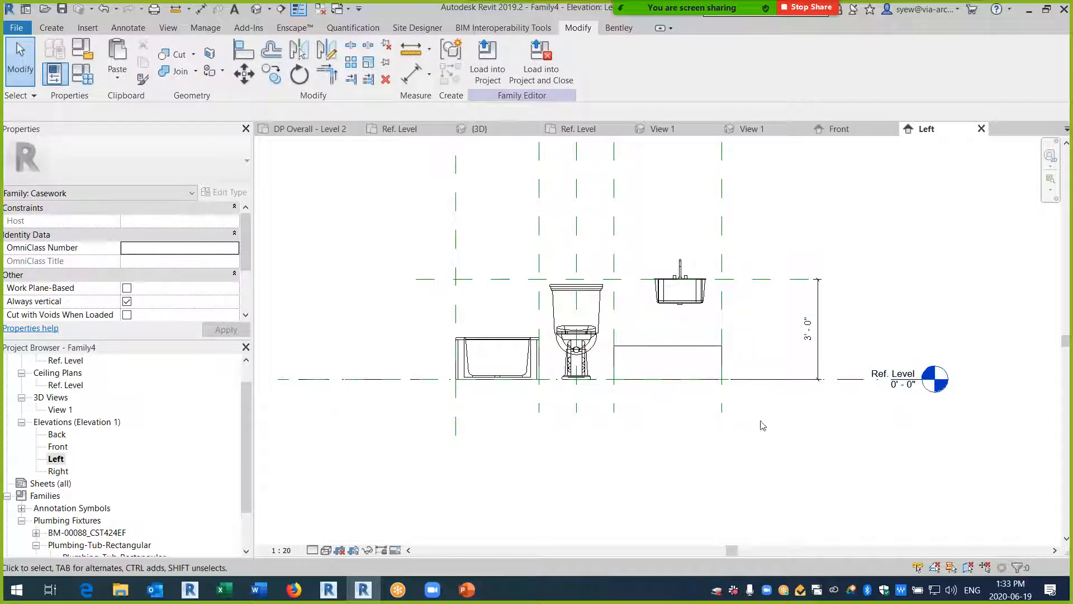
- Label the vertical height dimension with a new type parameter named Casework Height
scroll(730, 304, up, 2)
click(665, 299)
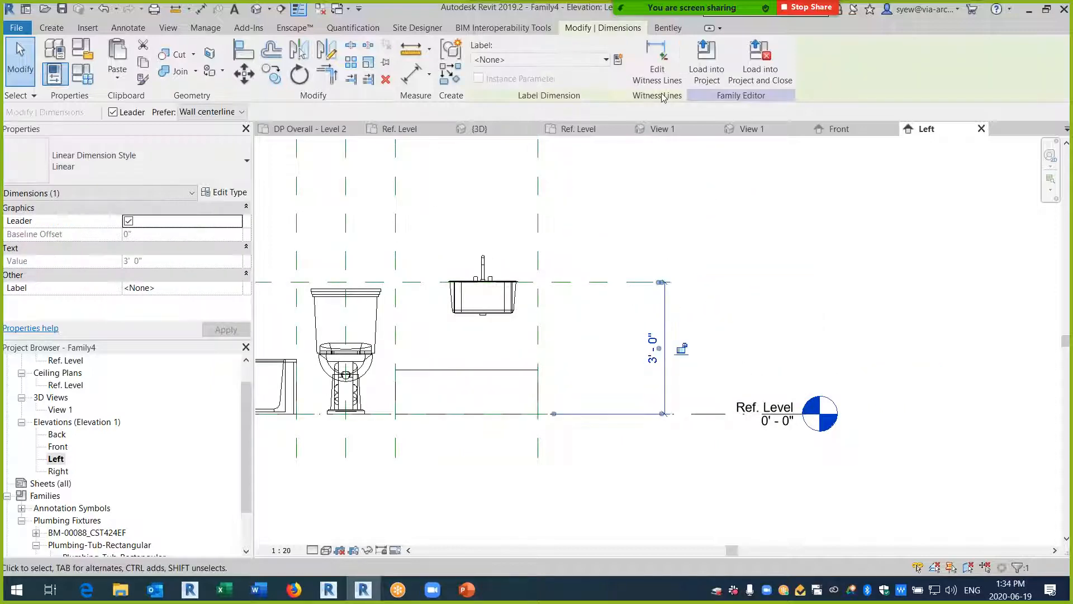
click(619, 62)
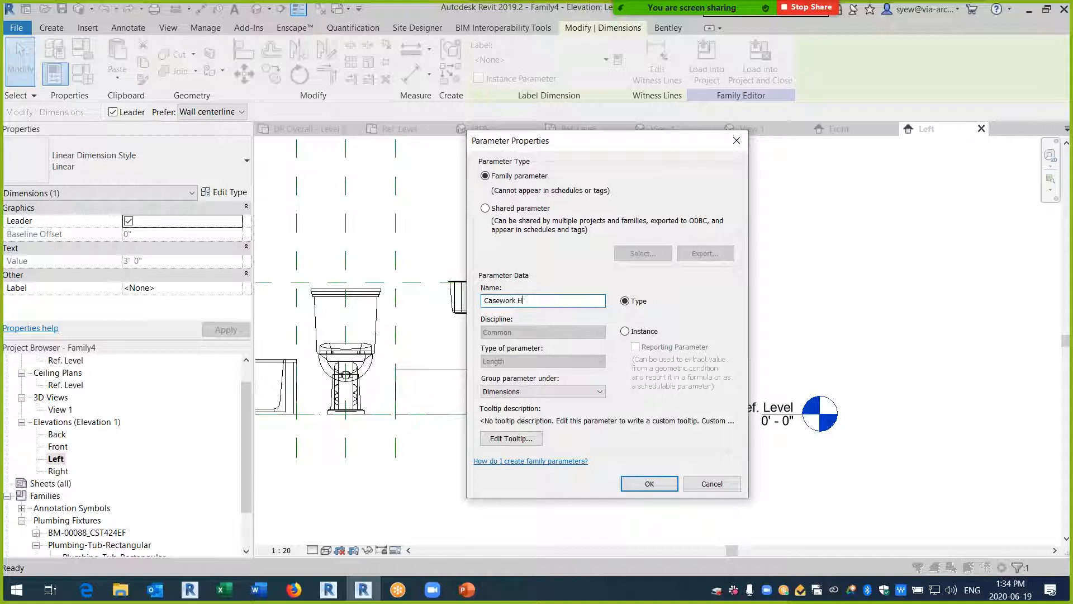
key(Return)
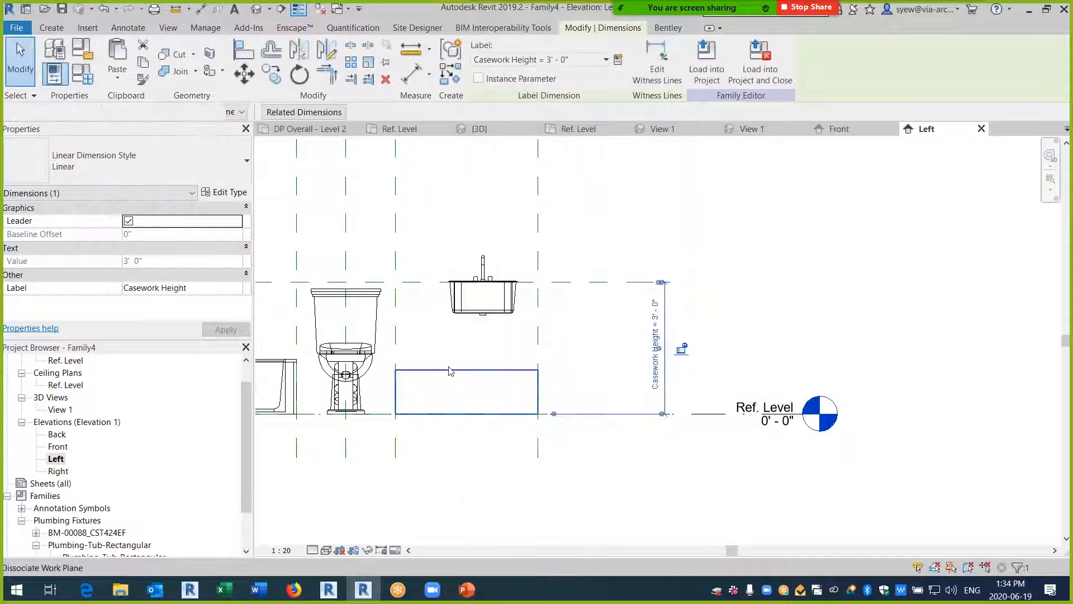
- Temporarily hide the sink and raise the extrusion's top to the Casework Height reference plane, for an extrusion end of 3' 0"
click(442, 370)
drag(491, 367, 675, 226)
click(500, 196)
click(368, 550)
click(392, 515)
click(499, 229)
drag(490, 227, 492, 196)
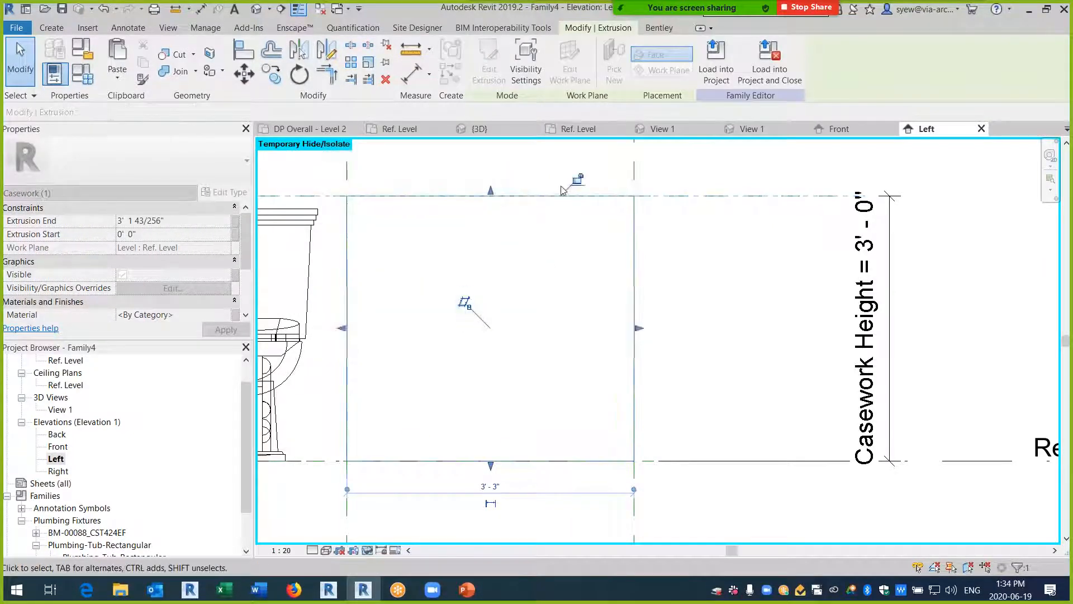
- Return to the Ref. Level floor plan and deselect the casework extrusion
click(66, 386)
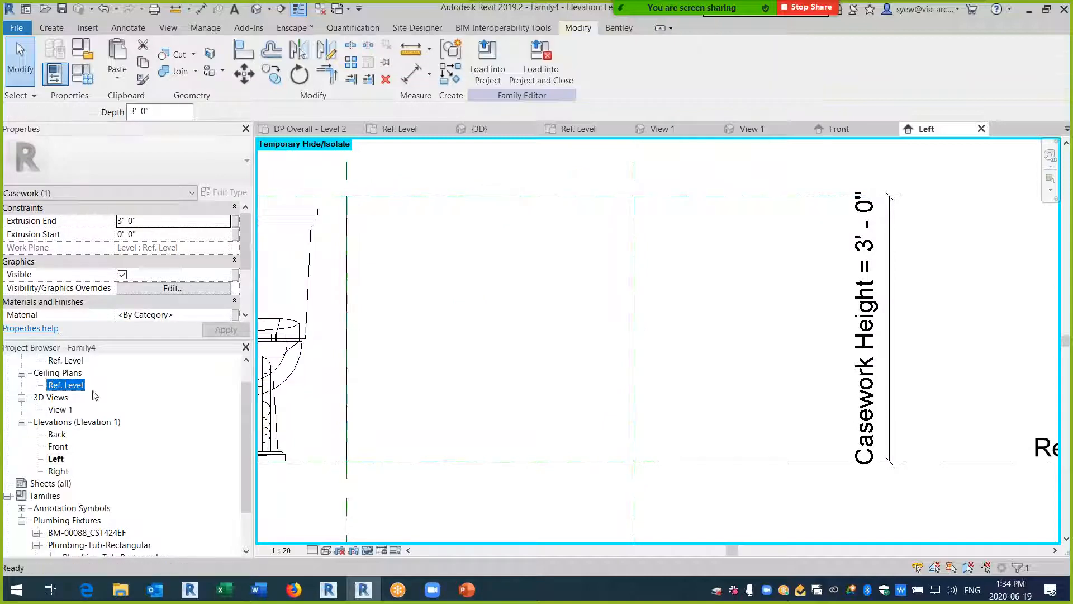
scroll(70, 392, up, 1)
double_click(67, 384)
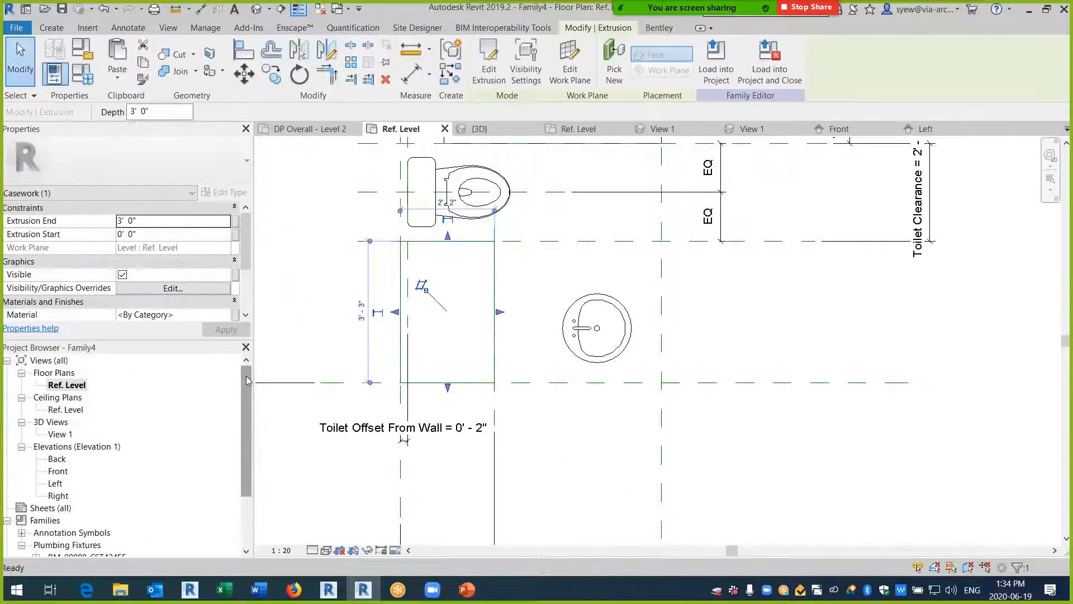
click(265, 390)
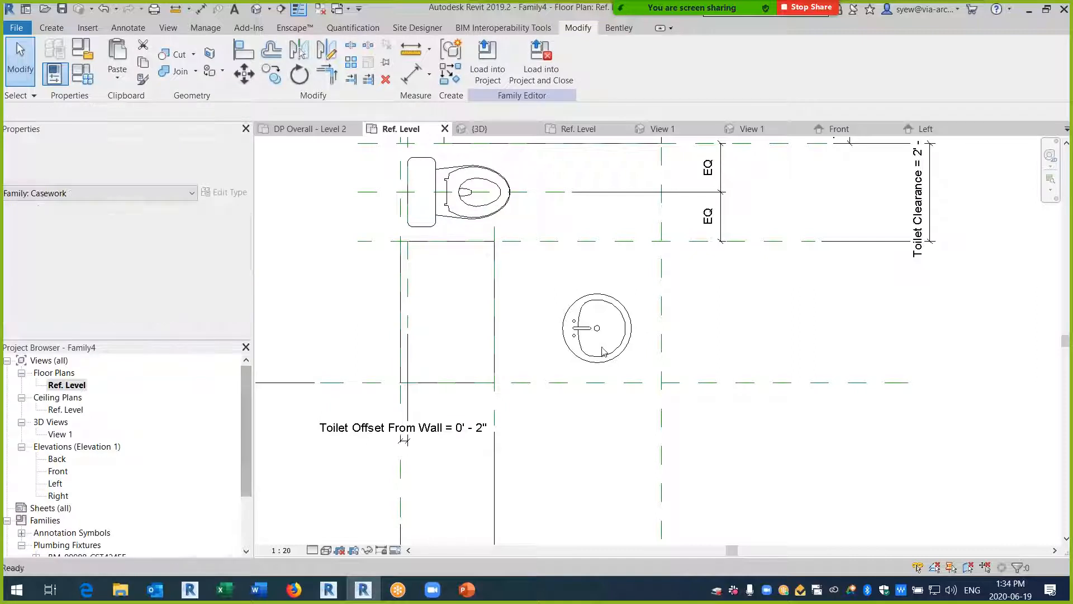
- Open the Sink Vanity-Round family, review its Shared setting, and load it into Family4 again
click(557, 346)
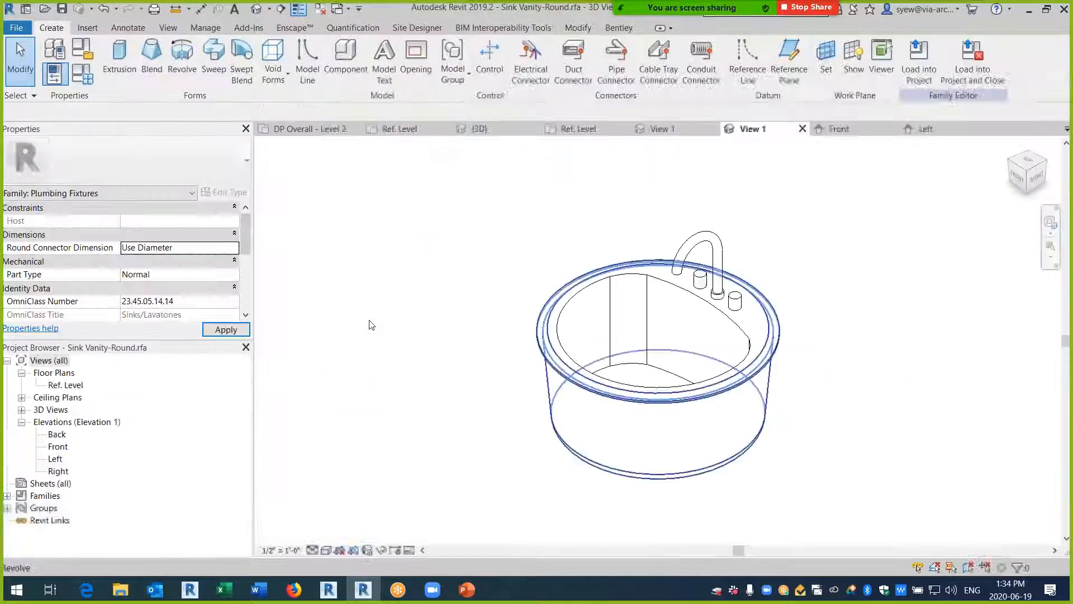
drag(247, 235, 247, 289)
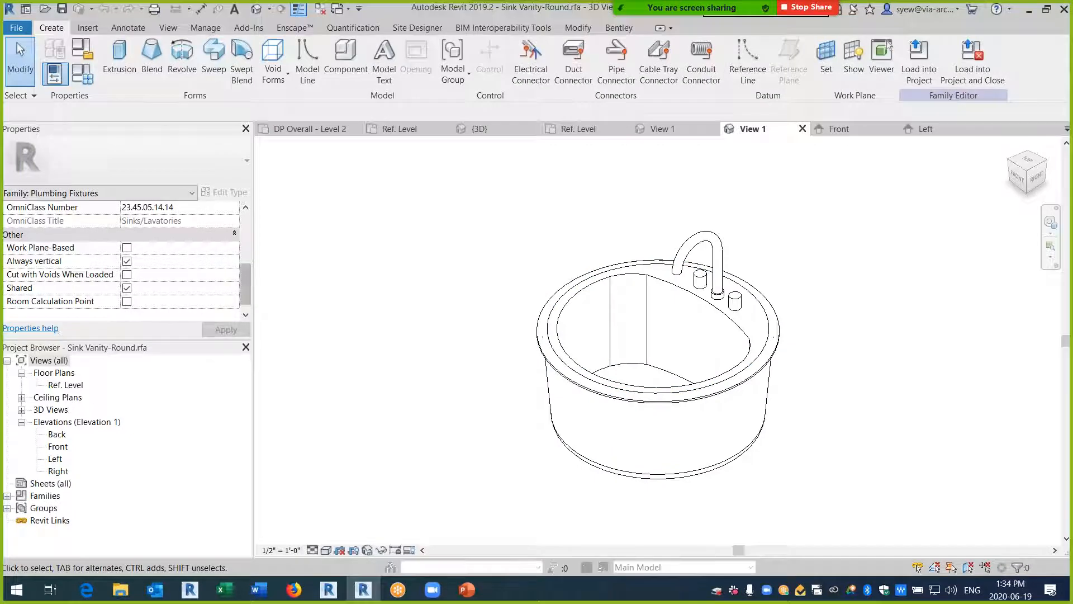
click(918, 61)
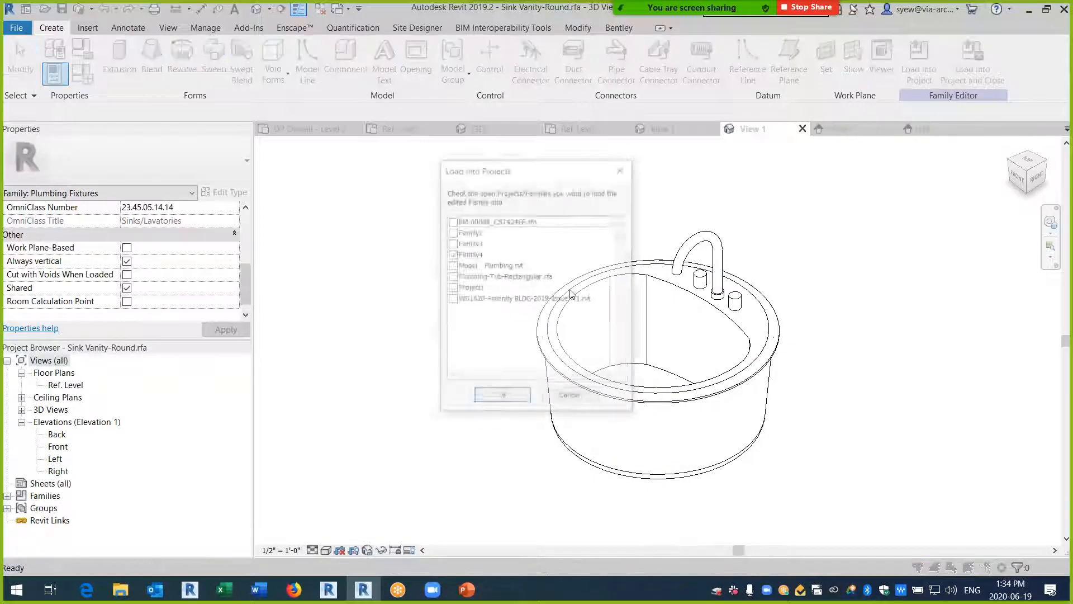
key(Return)
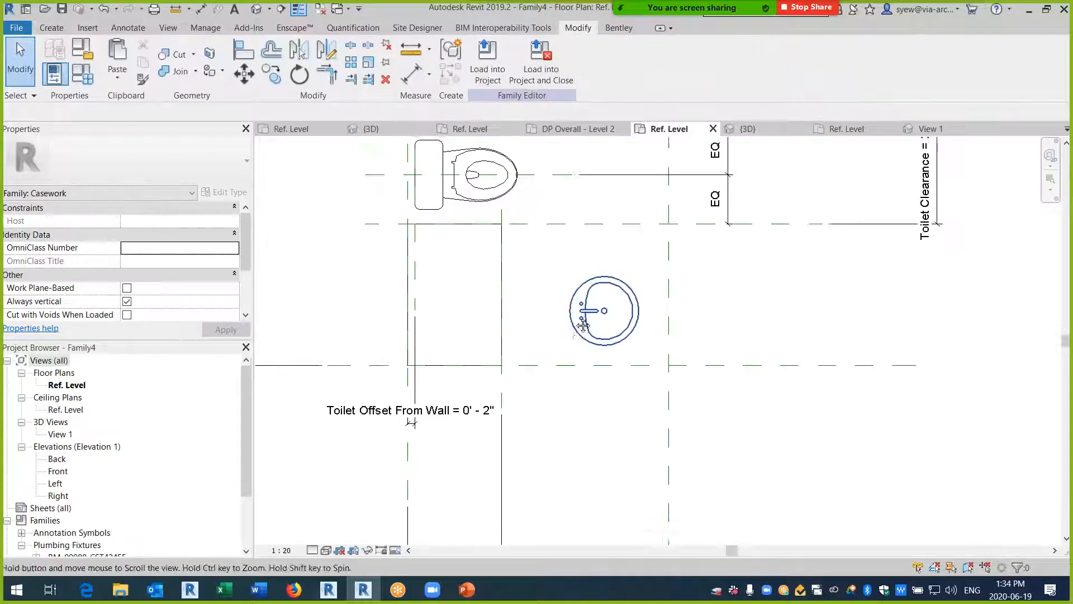
- Draw a horizontal reference plane across the middle of the casework extrusion in the Ref. Level plan
click(49, 28)
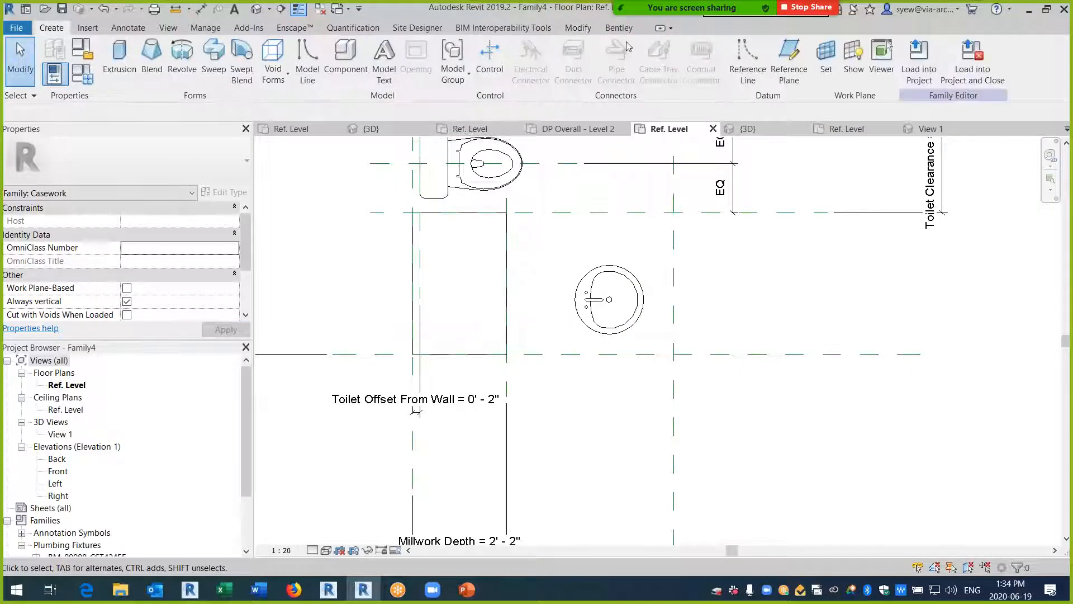
click(788, 56)
click(359, 278)
click(562, 278)
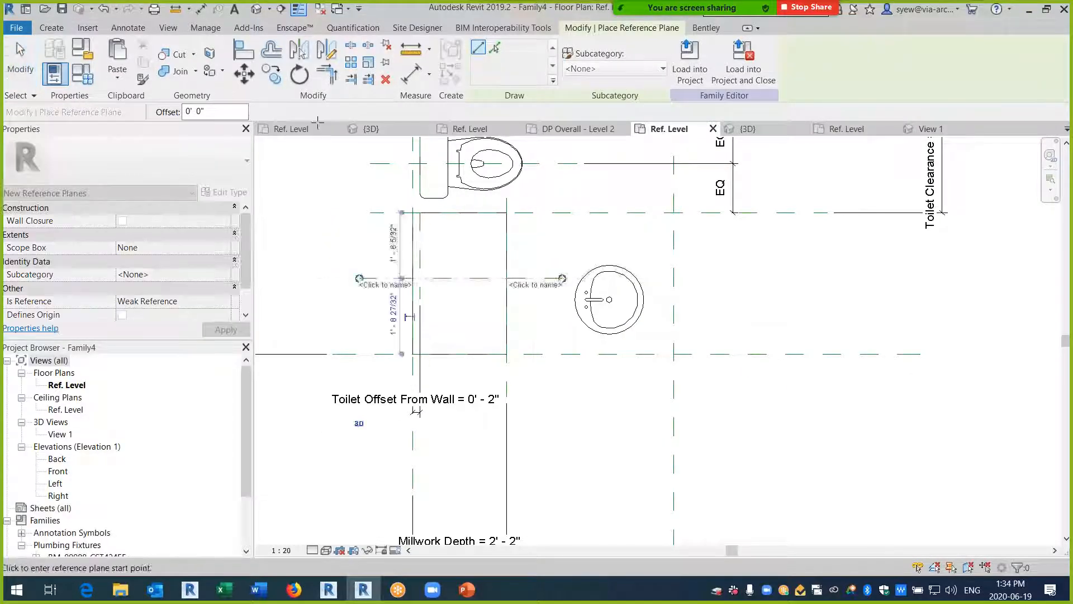
key(Escape)
key(Escape)
- Dimension the new horizontal plane between the casework's two horizontal edge planes and make the two spacings equal
key(d)
key(i)
click(541, 355)
click(545, 213)
click(547, 278)
click(285, 316)
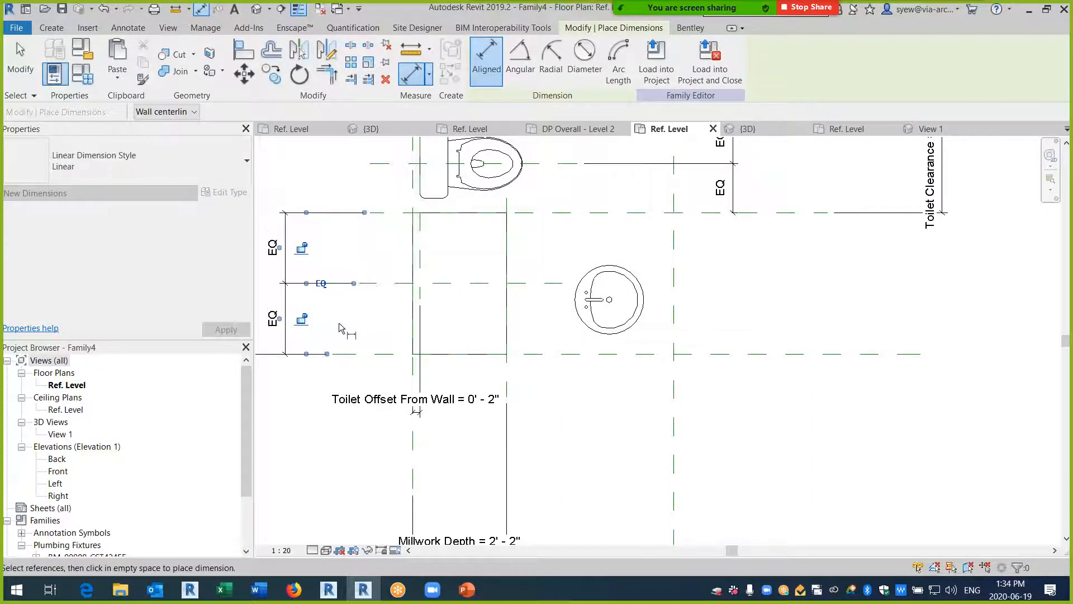
- Draw a vertical reference plane through the casework extrusion, between its back and front planes
middle_drag(544, 433, 562, 341)
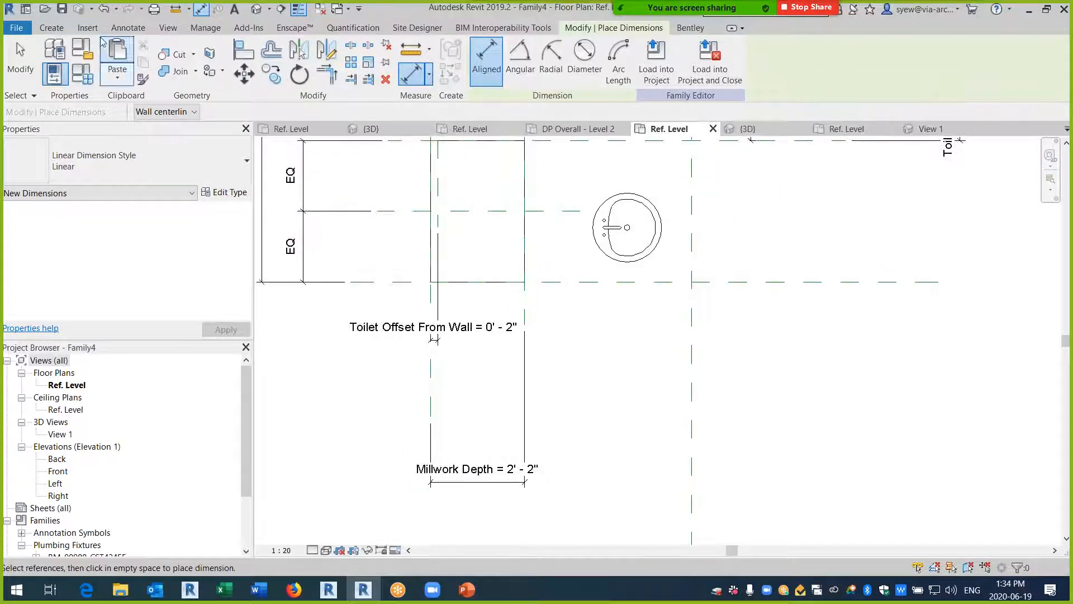
click(56, 29)
click(794, 56)
middle_drag(494, 155, 486, 209)
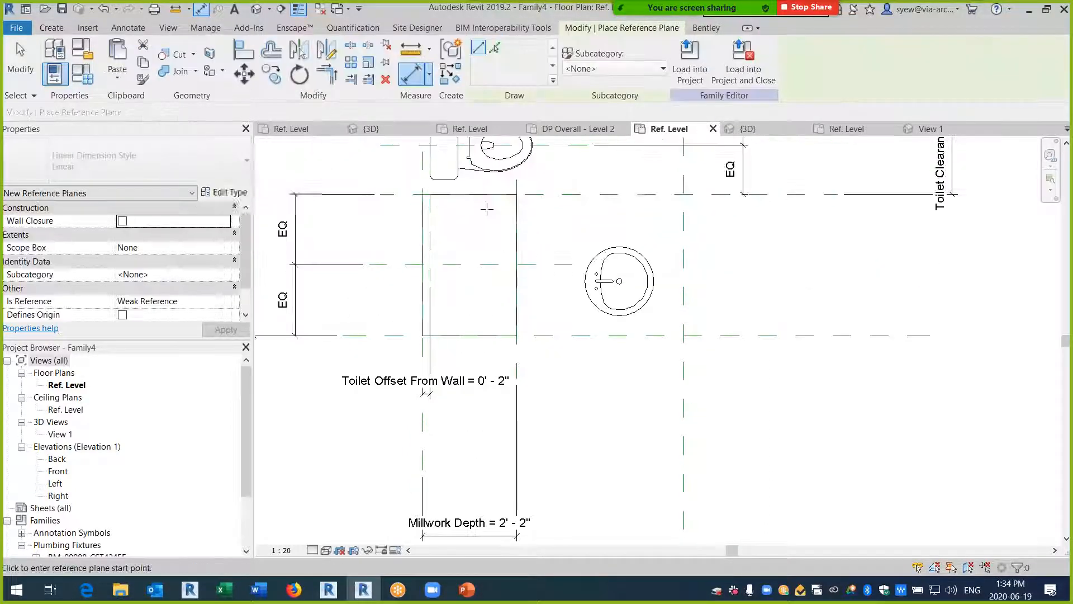
click(470, 194)
click(470, 455)
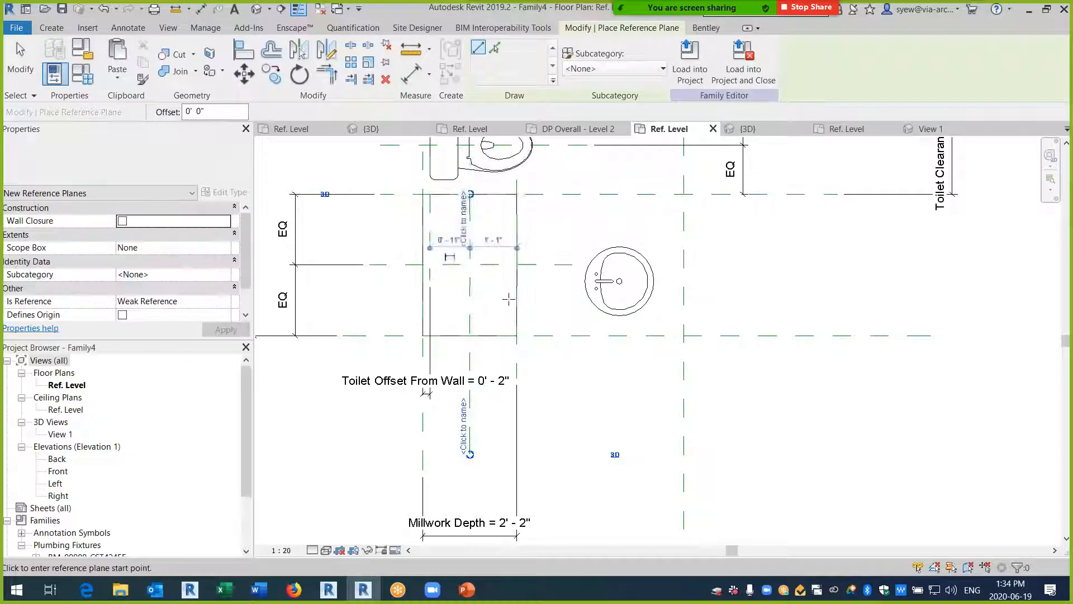
- Dimension the new vertical plane between the casework's back and front planes and constrain the two spacings as equal
click(200, 15)
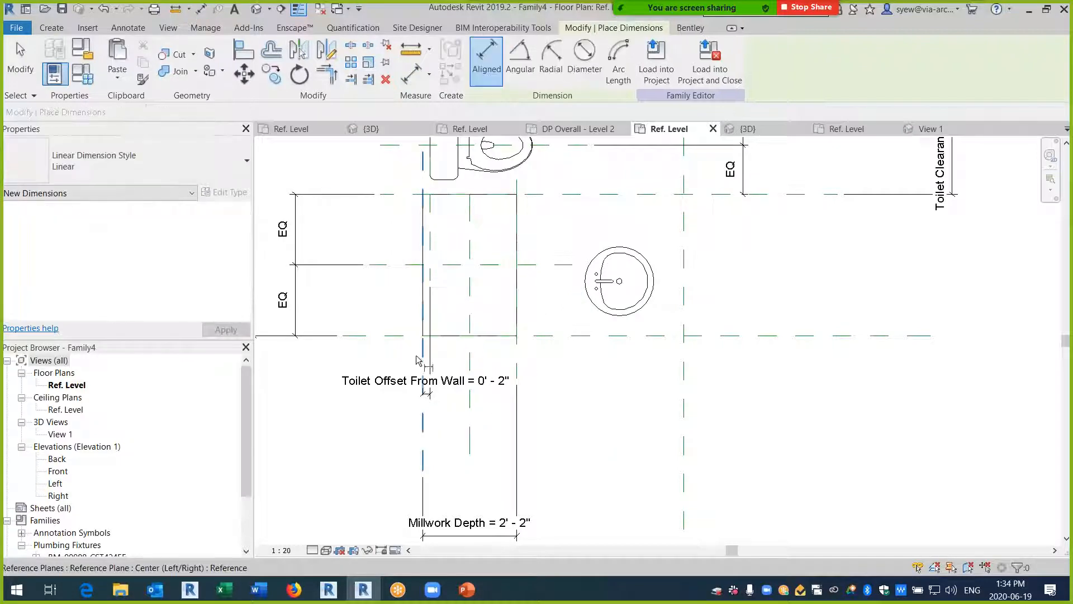
click(470, 372)
middle_drag(484, 471, 476, 436)
click(484, 413)
click(471, 377)
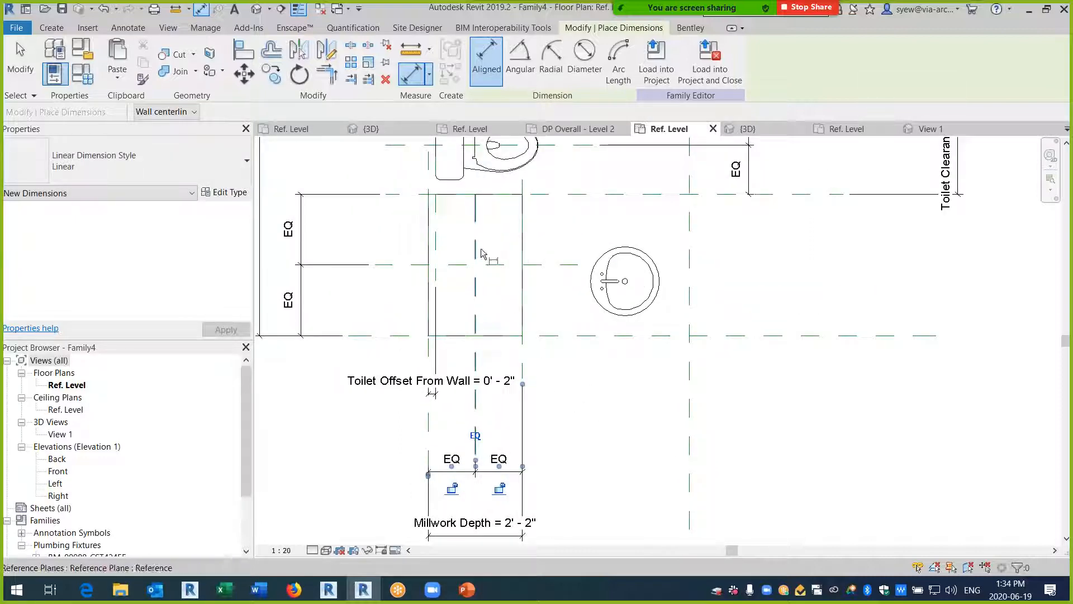
- Align the round vanity sink with the horizontal and vertical center planes of the casework extrusion
middle_drag(481, 253, 484, 301)
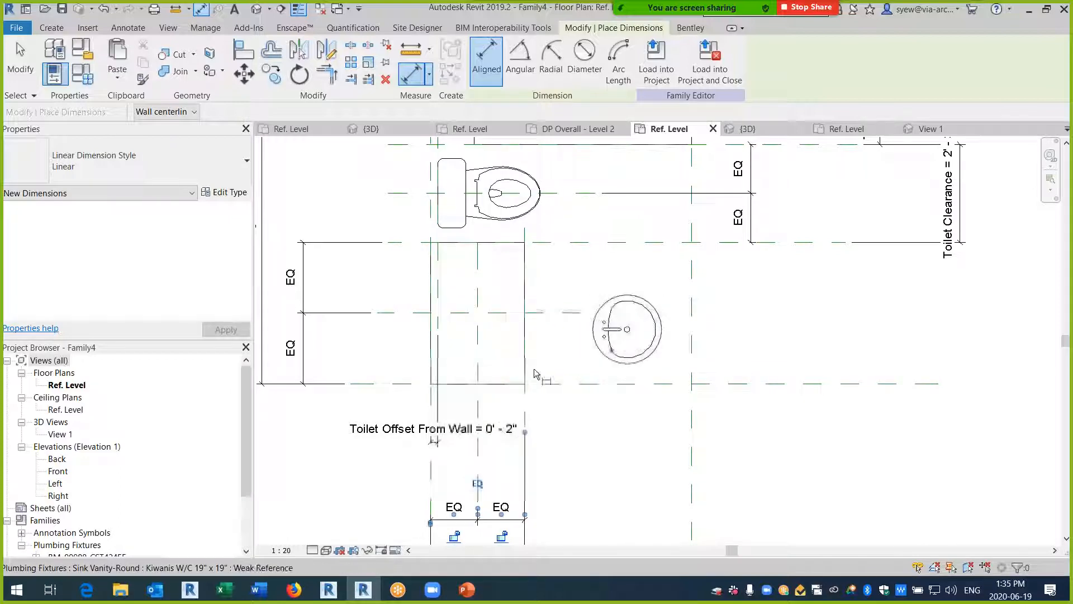
key(Escape)
key(Escape)
key(a)
key(l)
click(643, 329)
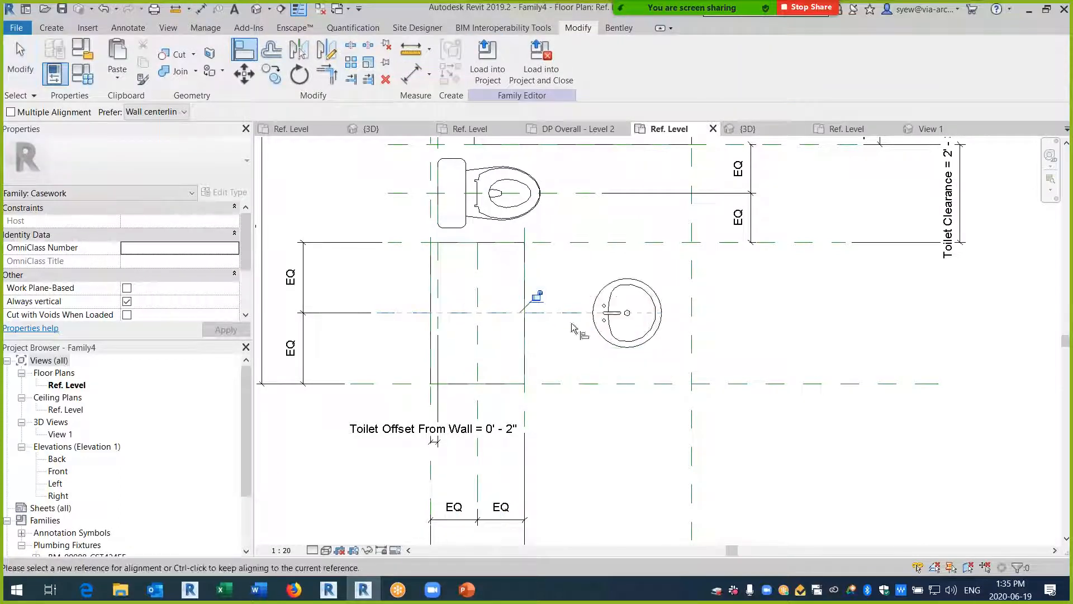
click(632, 333)
key(Escape)
key(Escape)
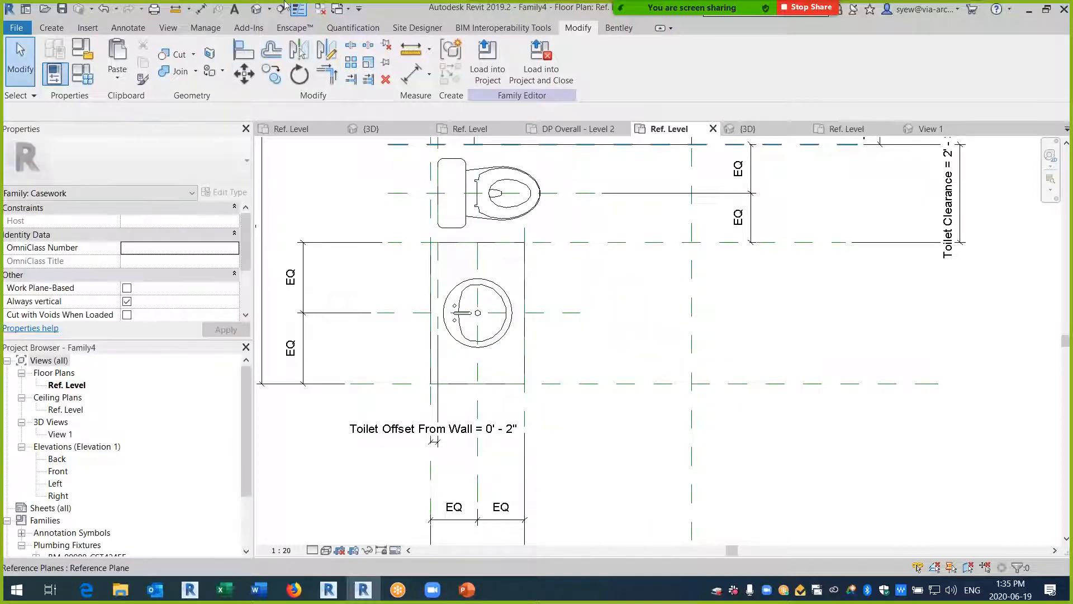
- Examine the casework and sink in 3D, checking the sink's type properties for its Top Of Counter parameter
shift+middle_drag(631, 352, 577, 423)
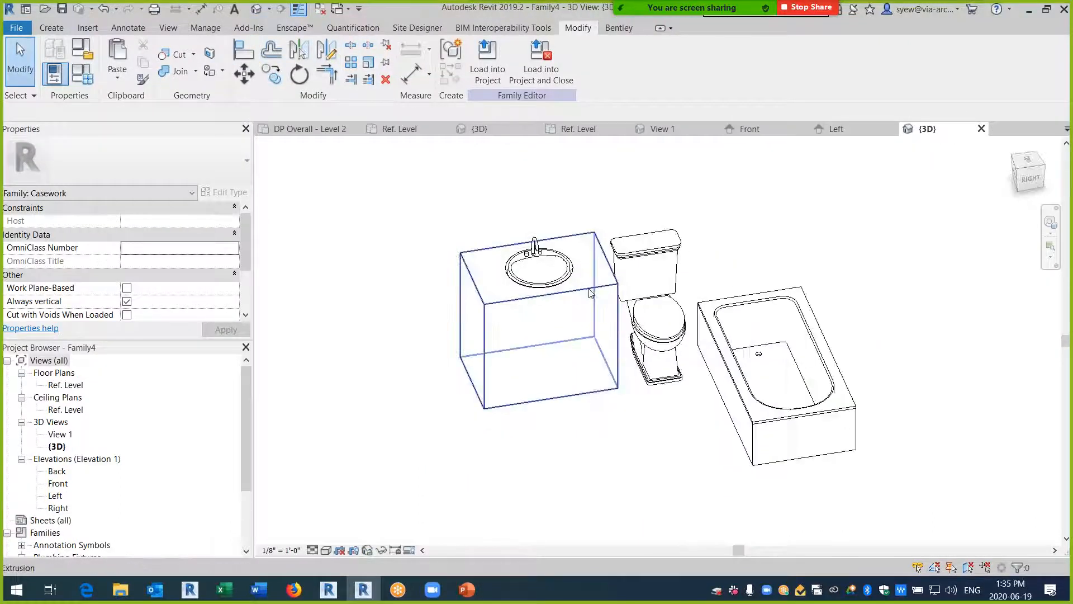
click(589, 289)
click(567, 274)
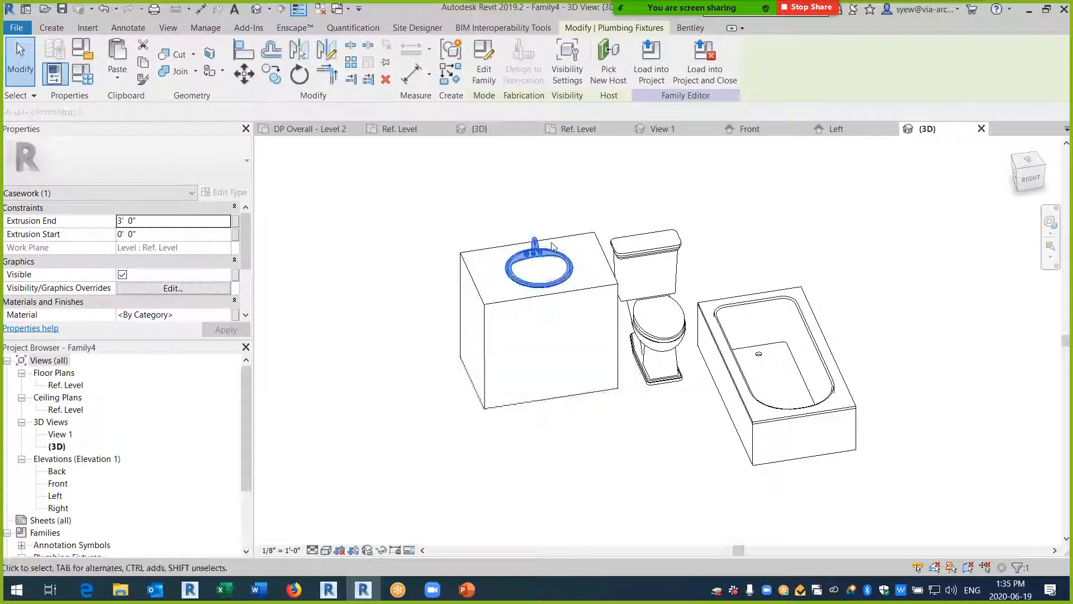
mouse_move(245, 230)
mouse_down()
mouse_move(246, 271)
mouse_move(246, 218)
mouse_up()
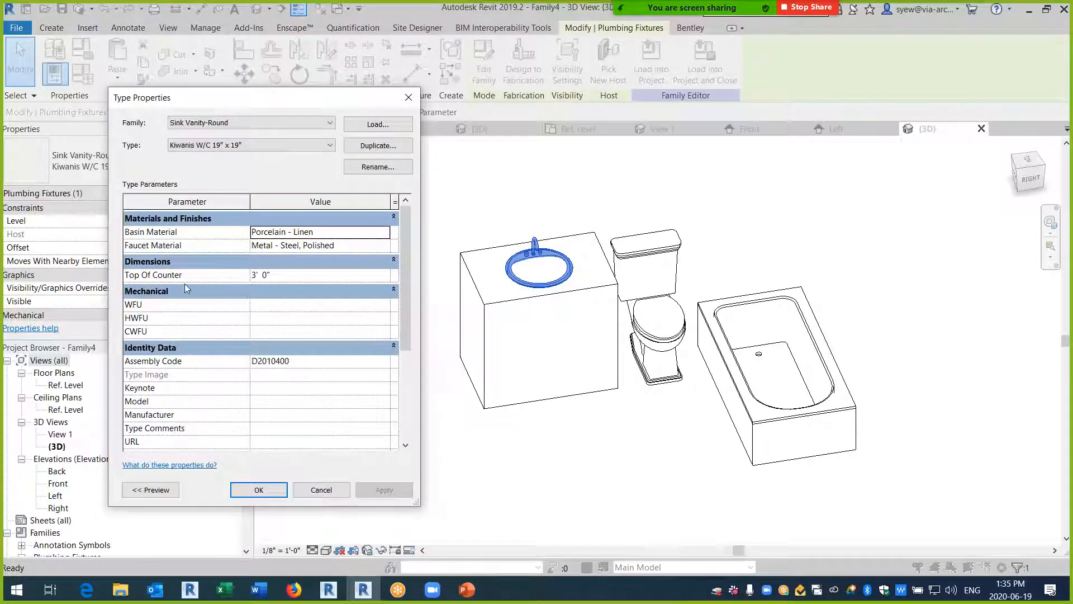
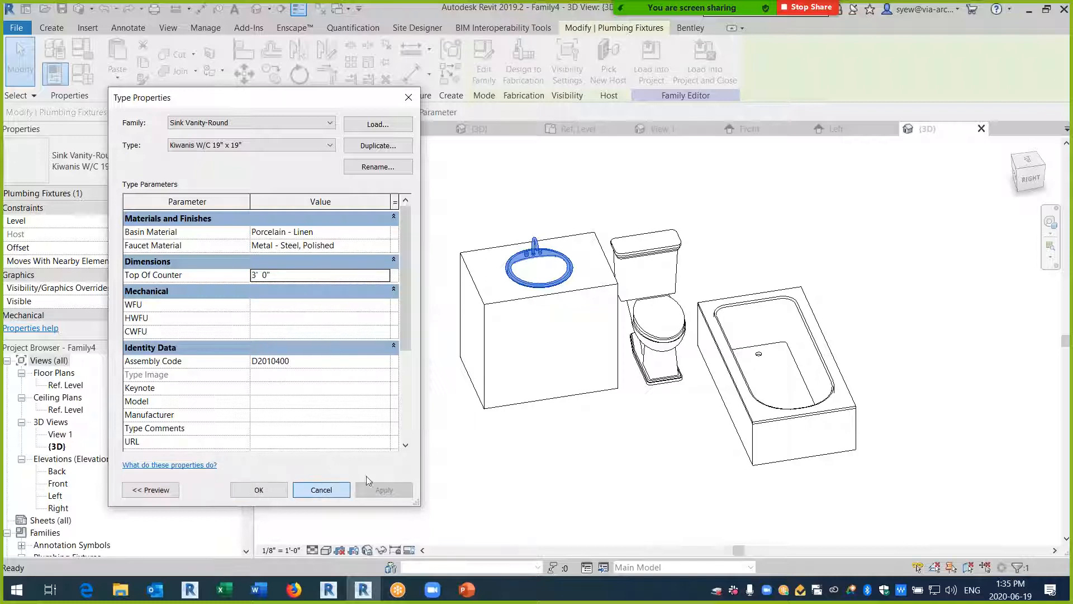
click(333, 490)
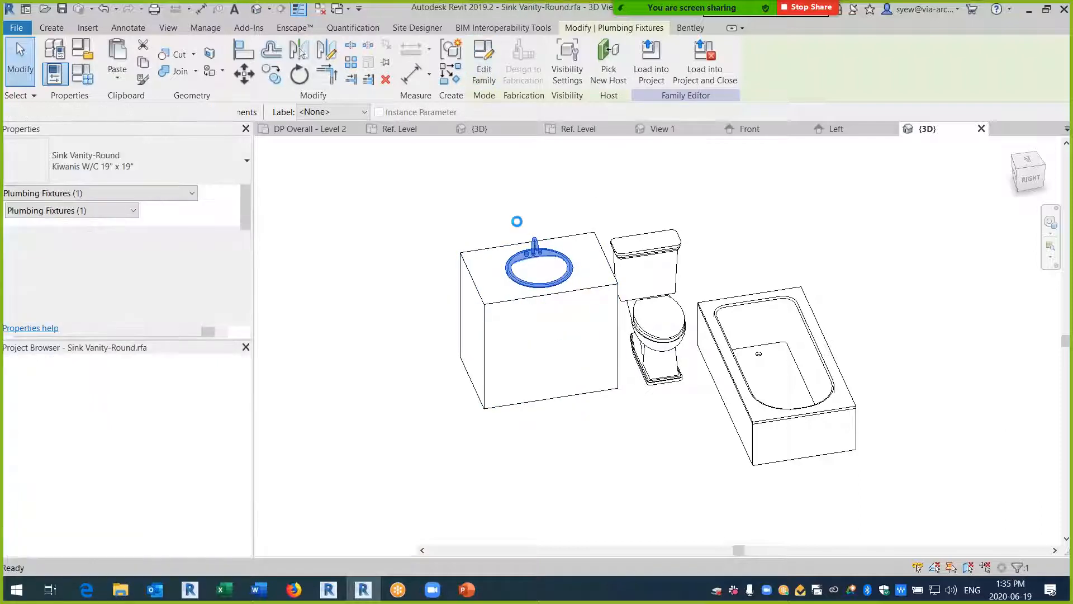
- In the Sink Vanity-Round family's Front elevation, make Top Of Counter an instance parameter and load the family back into Family4
double_click(58, 446)
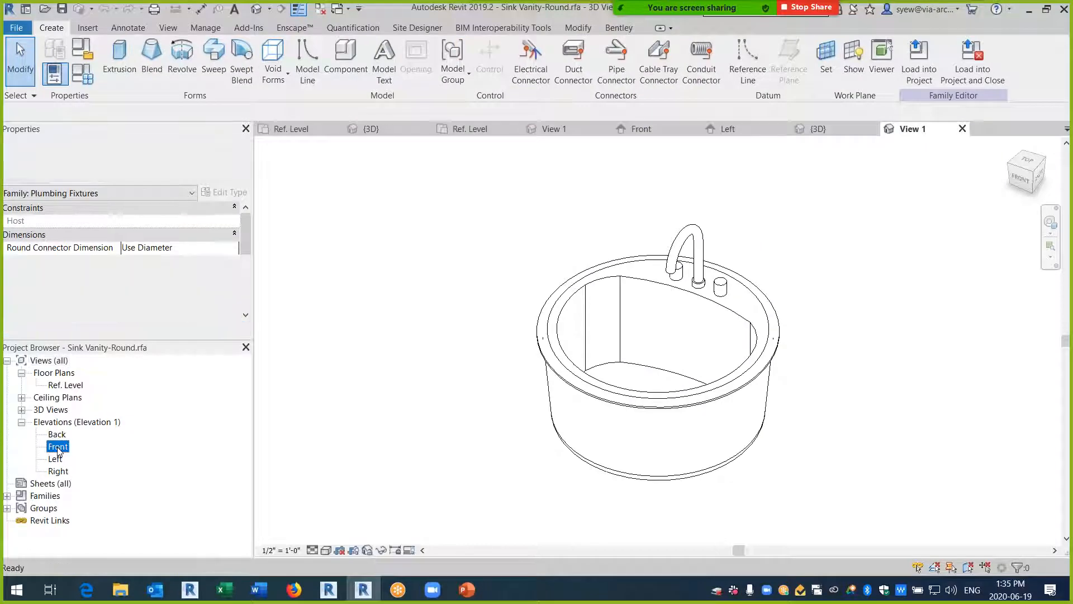
click(766, 366)
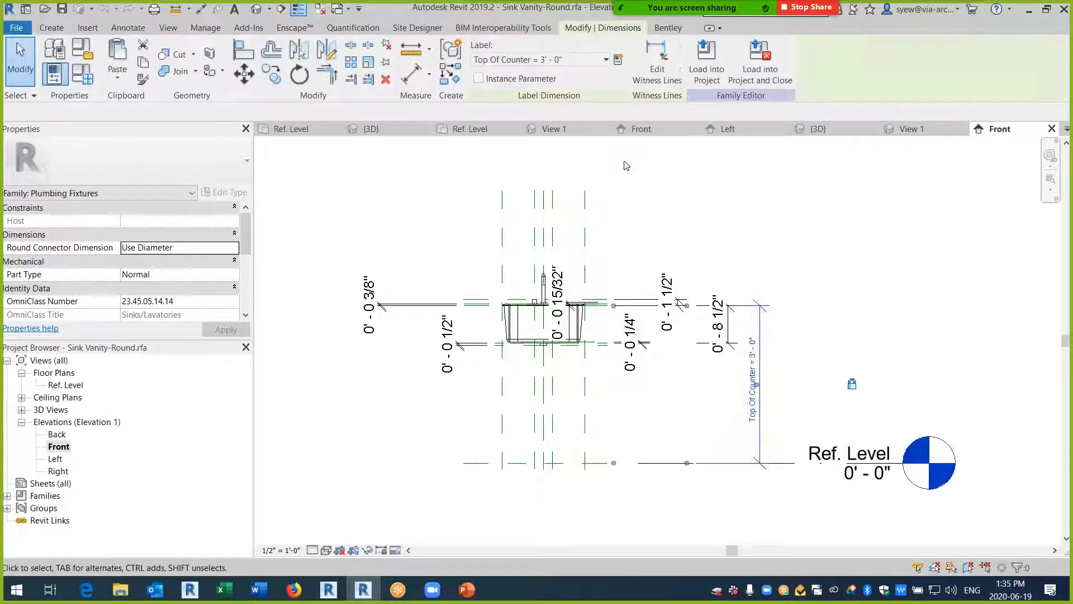
click(479, 78)
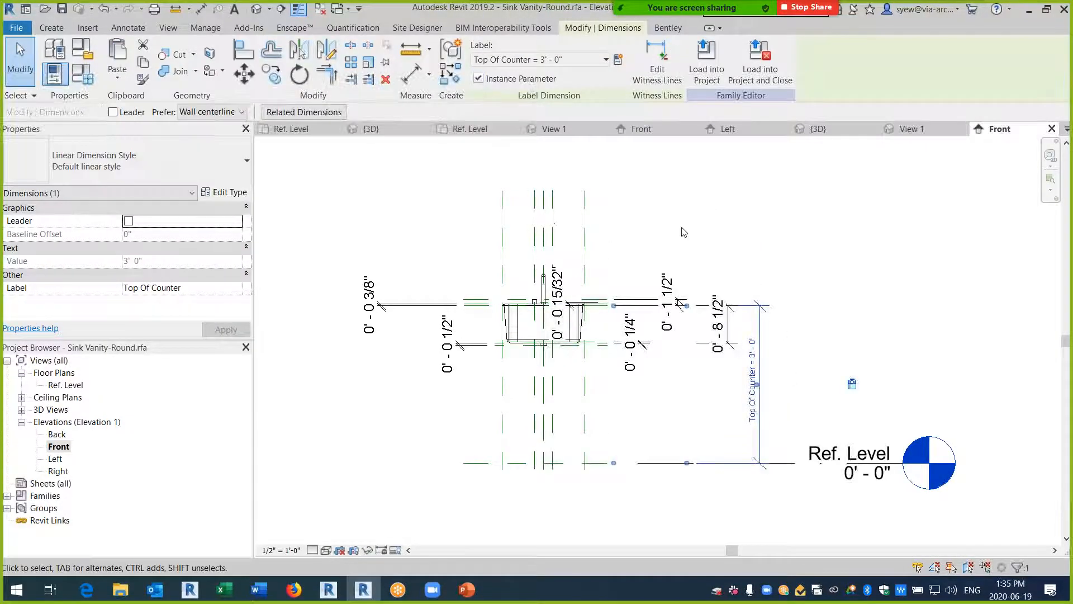
click(704, 75)
click(501, 396)
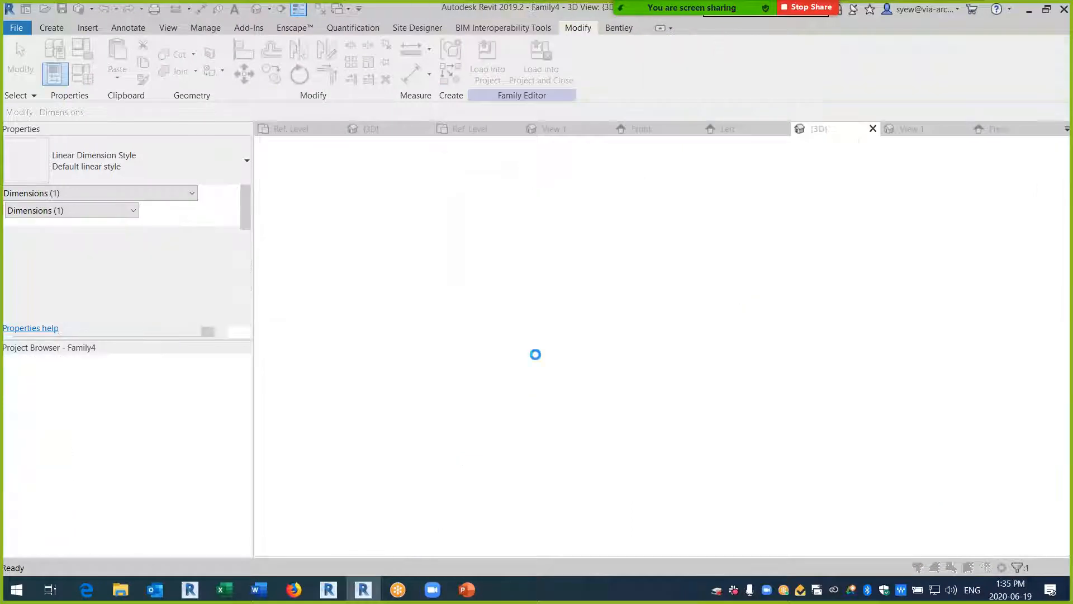
- Associate the nested sink's Top Of Counter parameter with the Casework Height family parameter
click(540, 259)
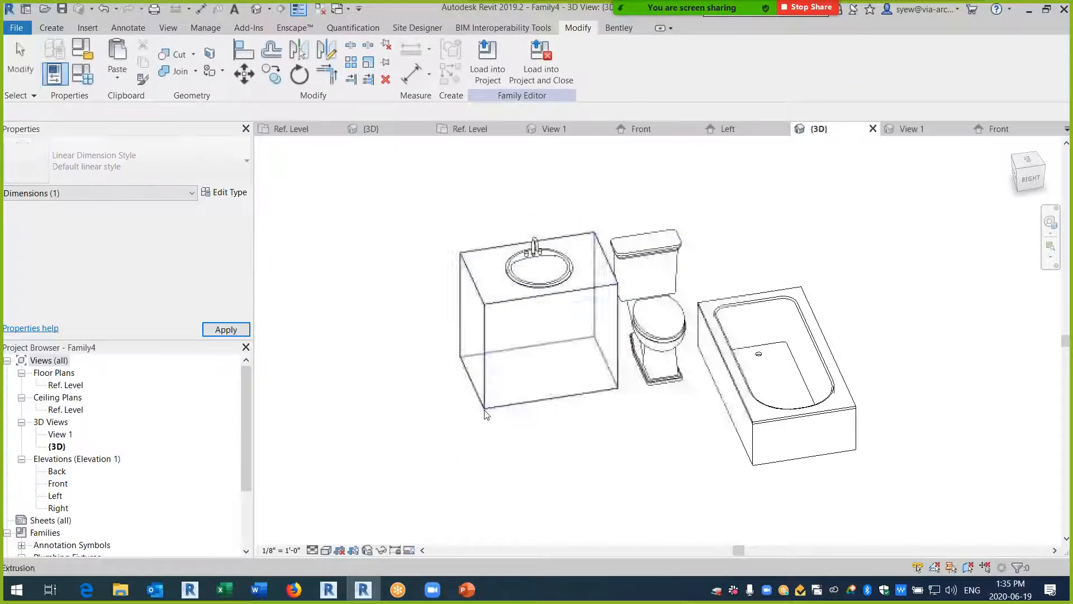
click(464, 322)
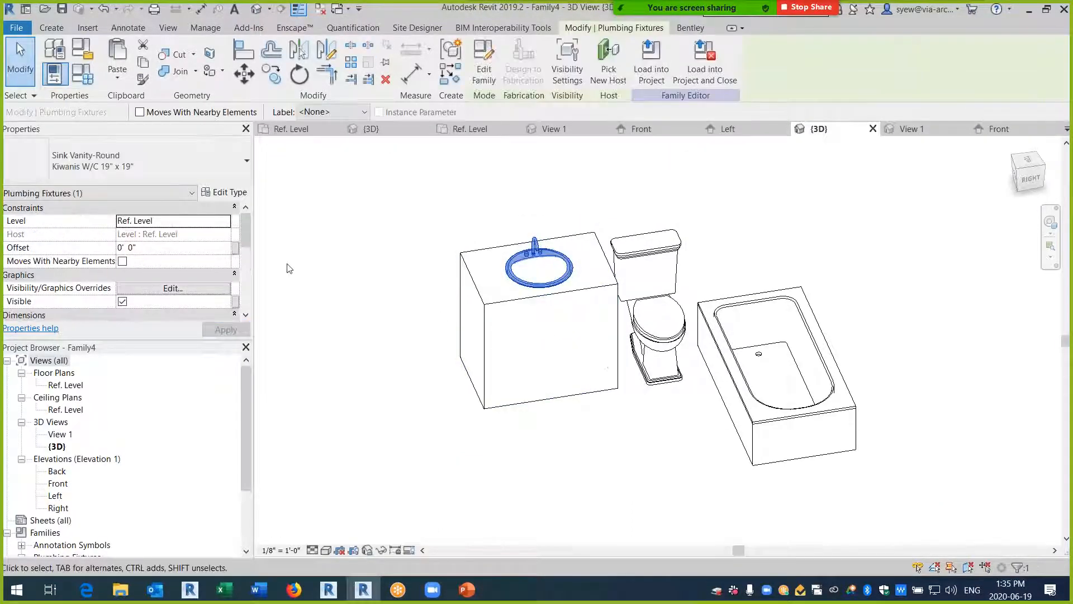
drag(246, 225, 245, 252)
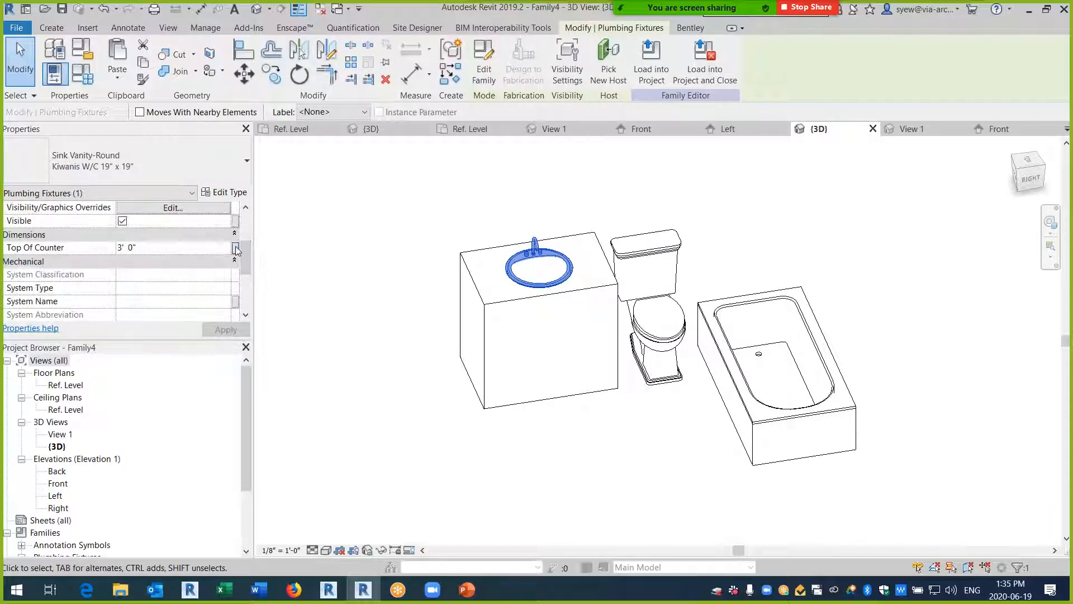
click(235, 247)
click(354, 275)
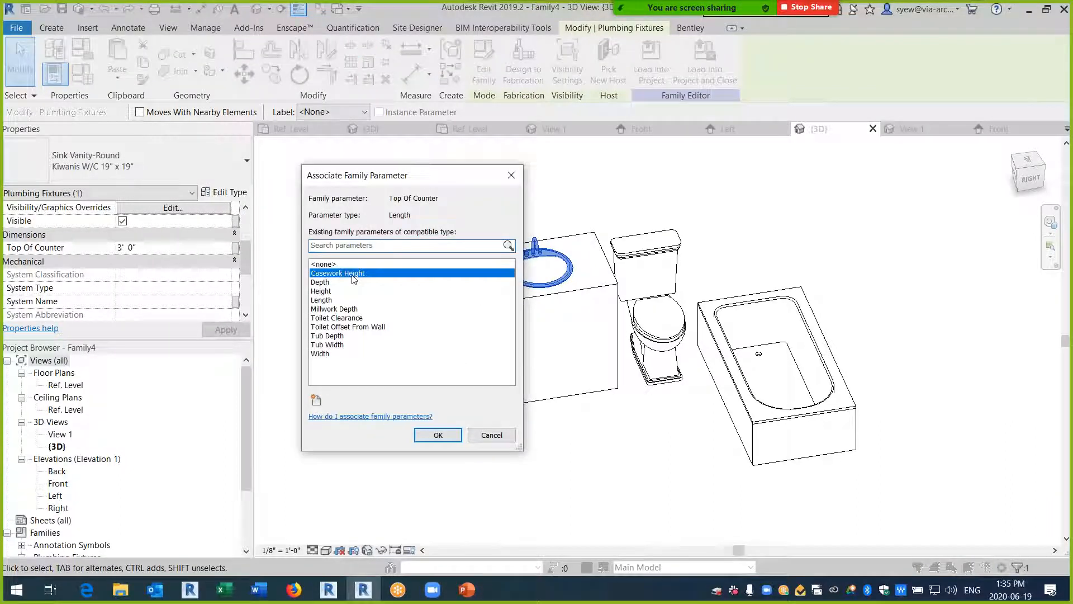
click(436, 441)
- Set Casework Height to 2' 6" in the family types and inspect the vanity and sink in 3D
click(83, 74)
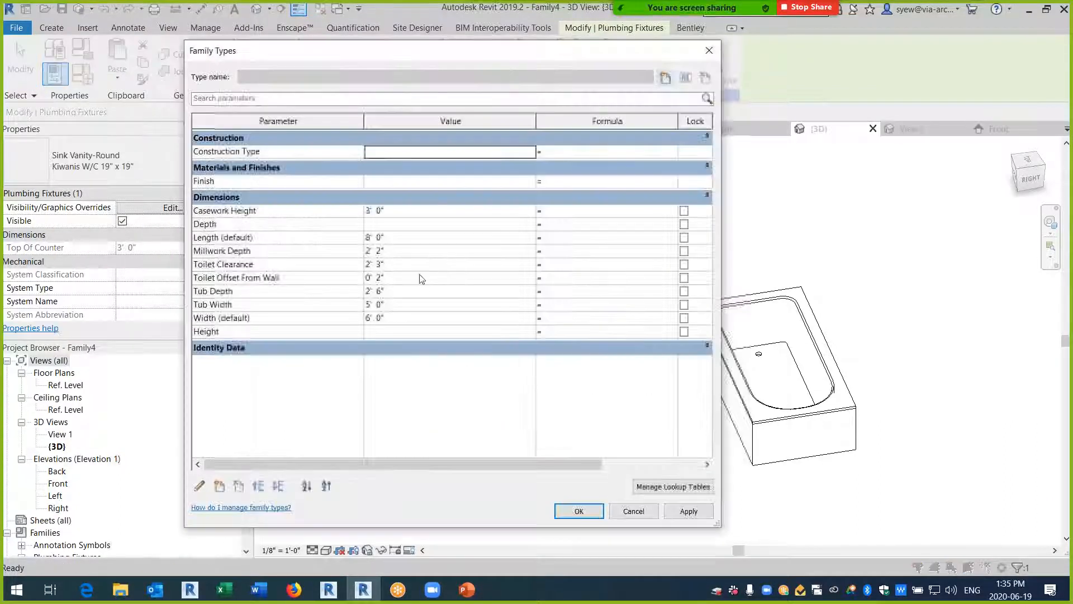
click(409, 213)
text(2)
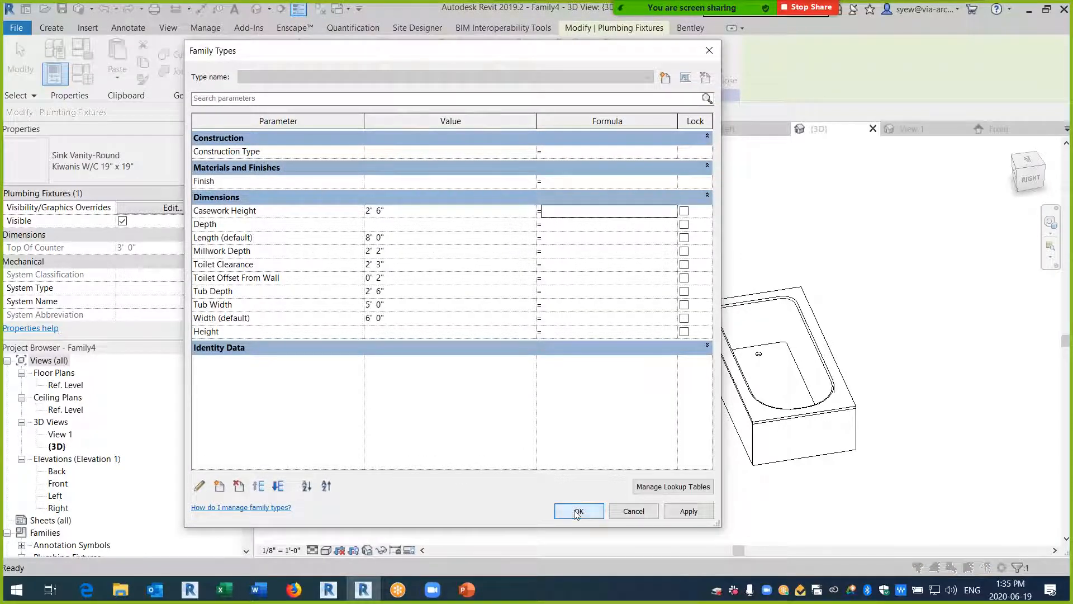
shift+middle_drag(574, 323, 573, 331)
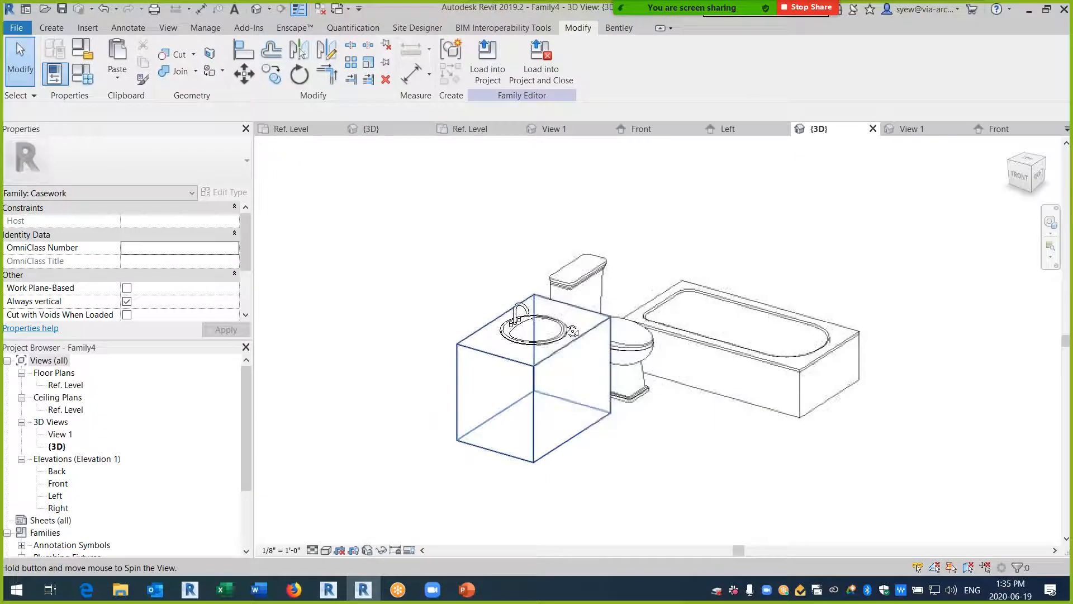
- In the Ref. Level plan, extrude a 6' 0" wide rectangle from the tub's front plane to the family's front plane, 1' 0" deep
double_click(66, 385)
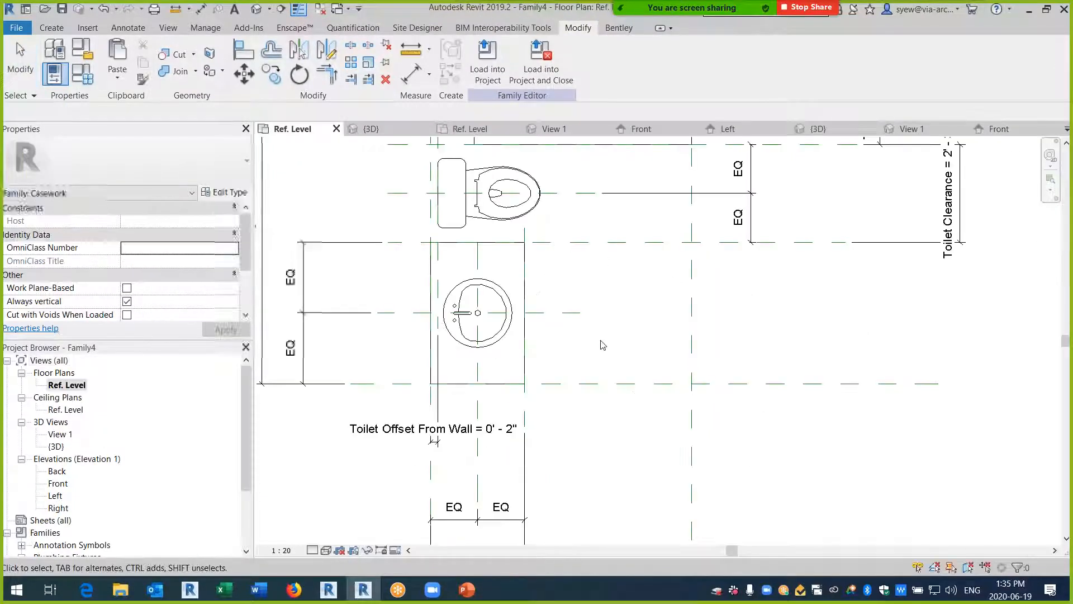
middle_drag(331, 263, 330, 259)
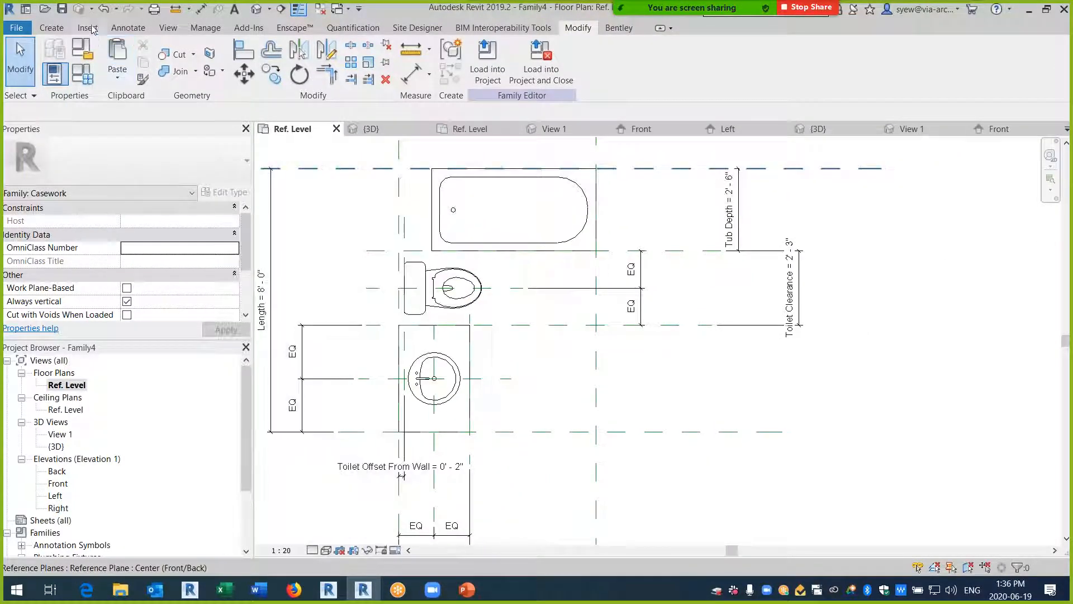
click(54, 30)
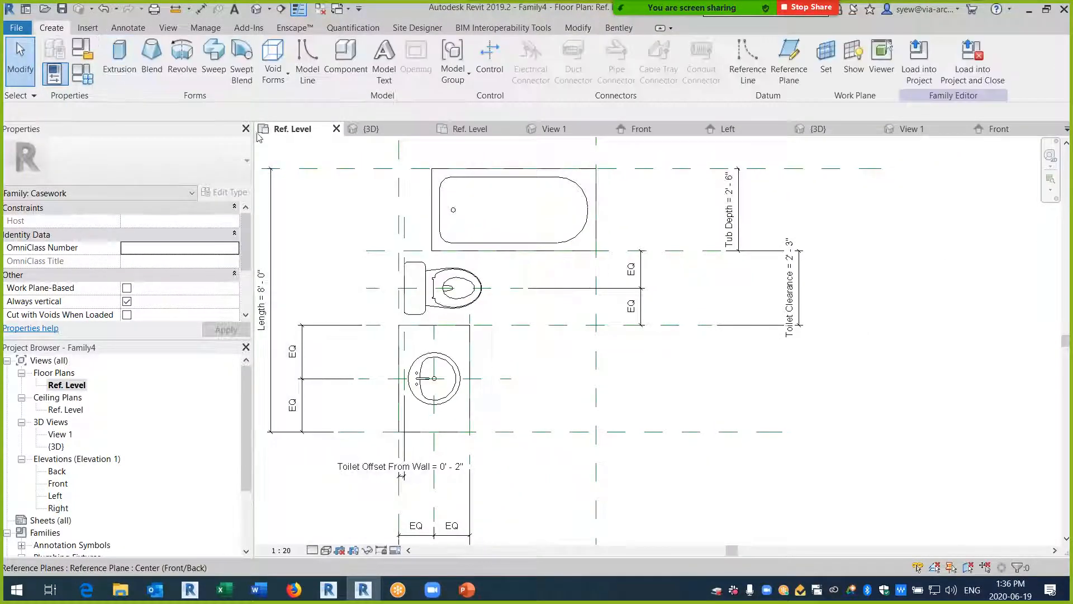
click(126, 49)
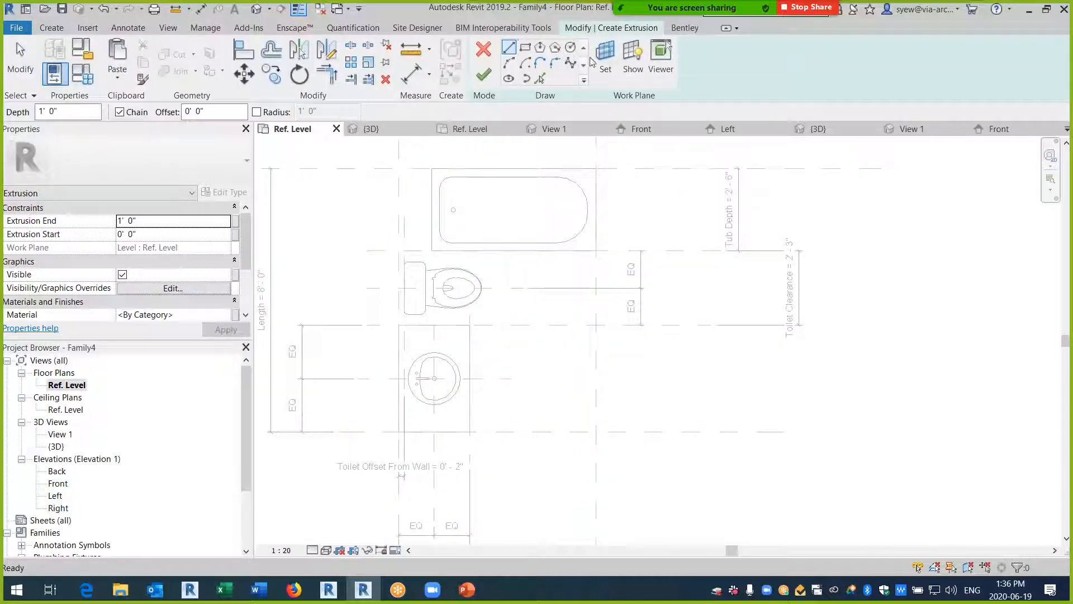
click(525, 48)
click(398, 223)
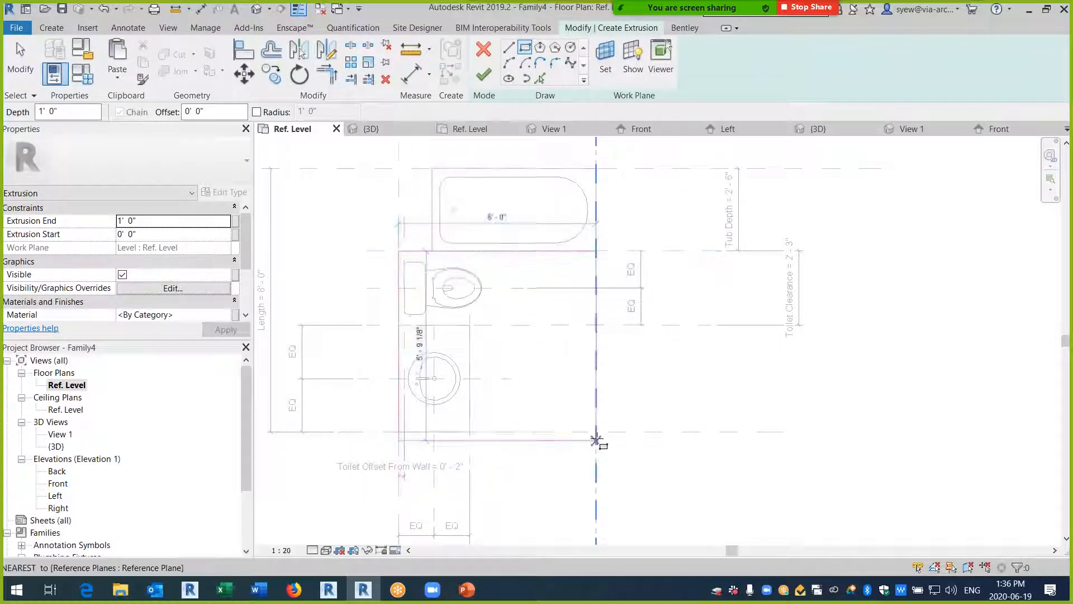
click(596, 431)
key(Escape)
click(483, 74)
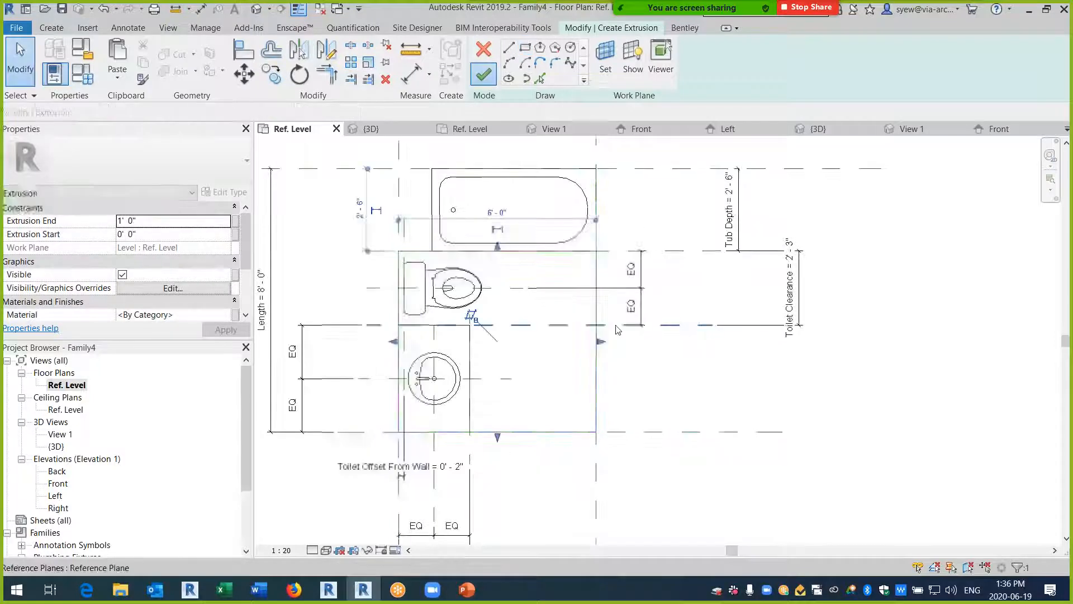
- In the Left elevation, draw a horizontal reference plane just above Ref. Level across the vanity
click(58, 484)
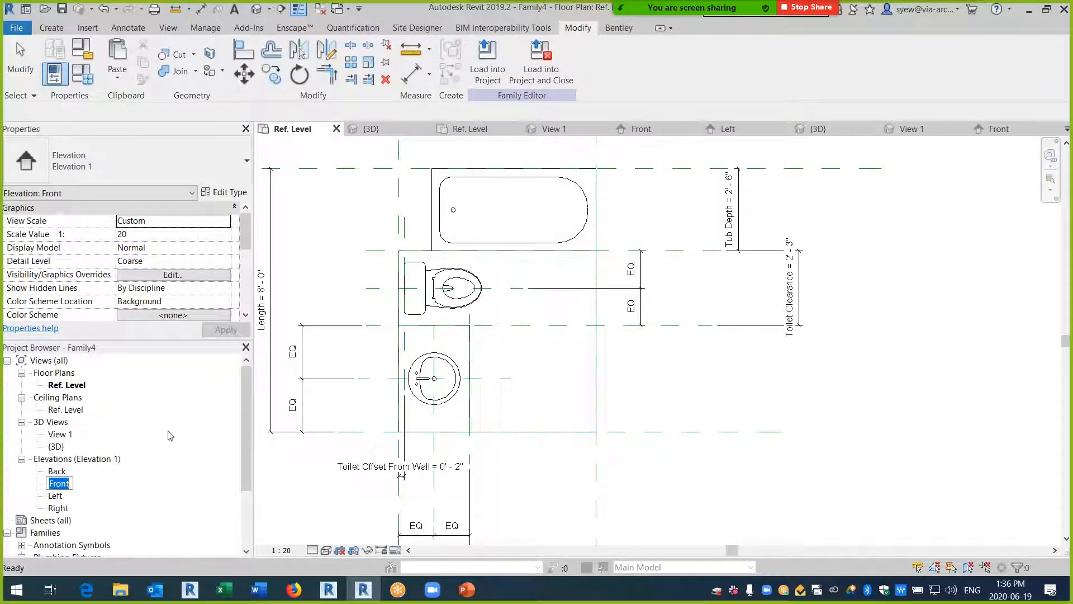
double_click(57, 484)
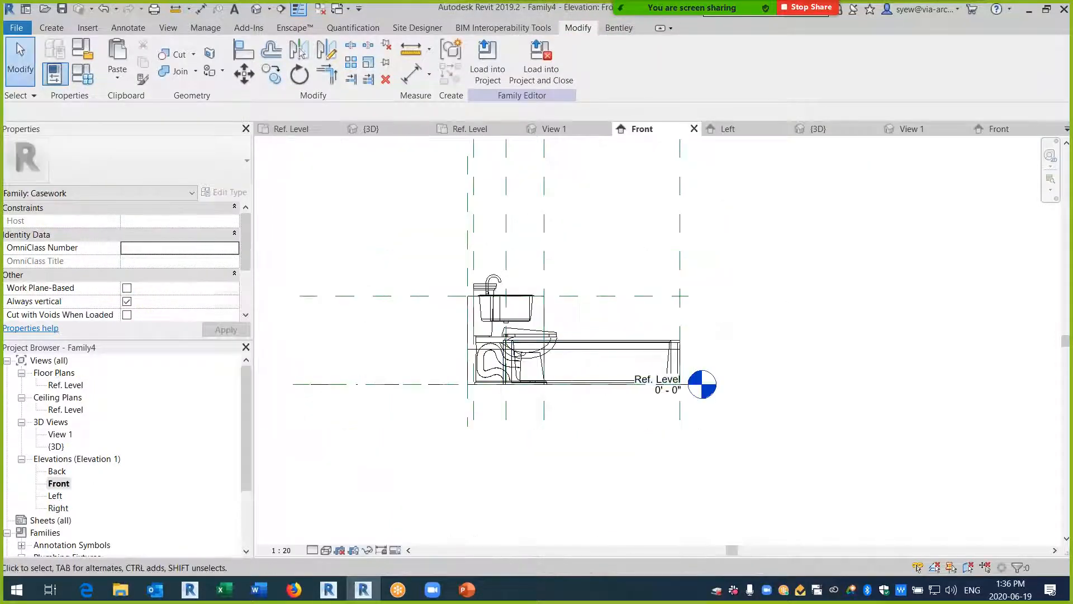
double_click(56, 495)
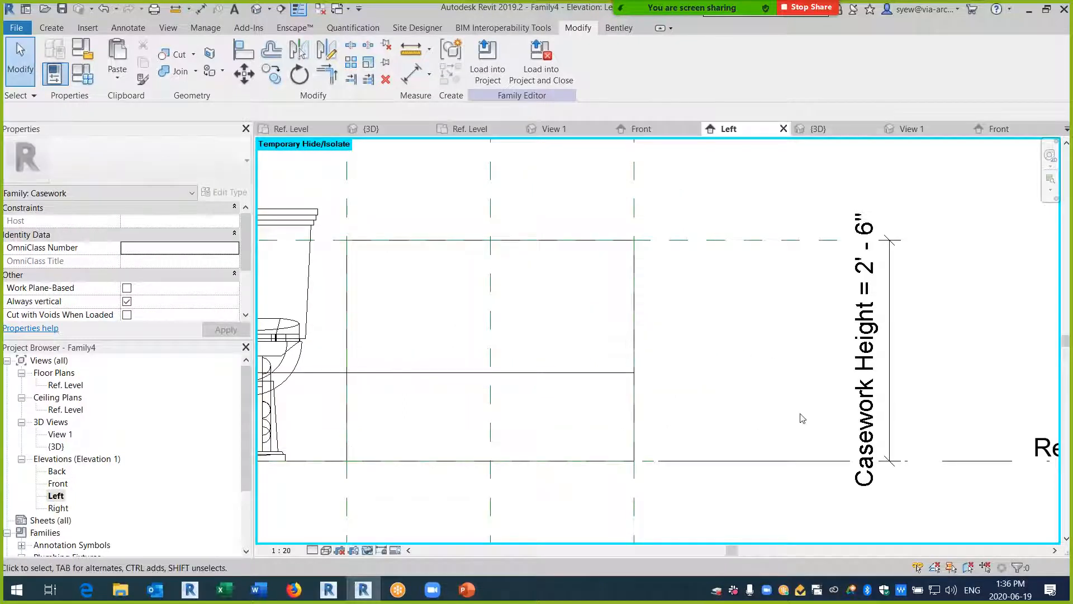
scroll(742, 330, down, 2)
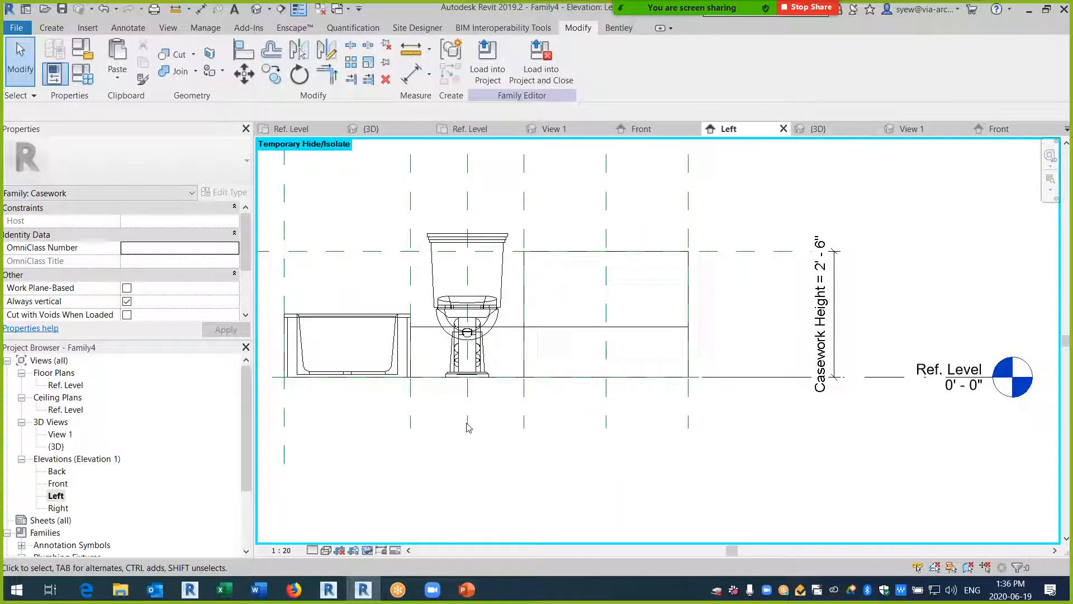
click(51, 28)
click(788, 64)
scroll(690, 358, up, 4)
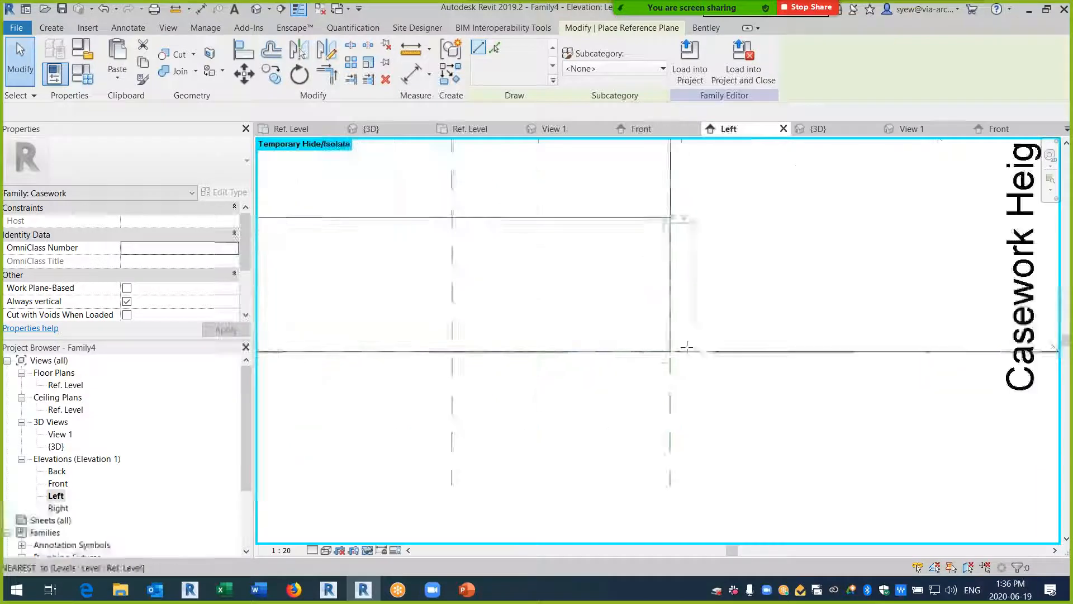
click(699, 350)
key(Escape)
key(Escape)
scroll(926, 317, down, 2)
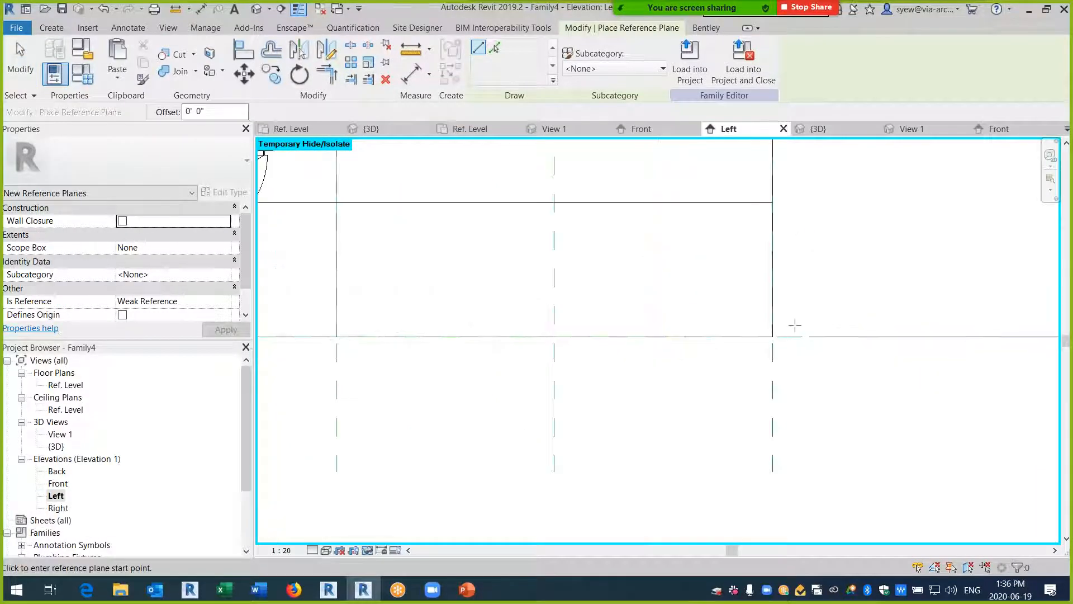
scroll(794, 325, down, 2)
key(Escape)
middle_drag(848, 440, 634, 430)
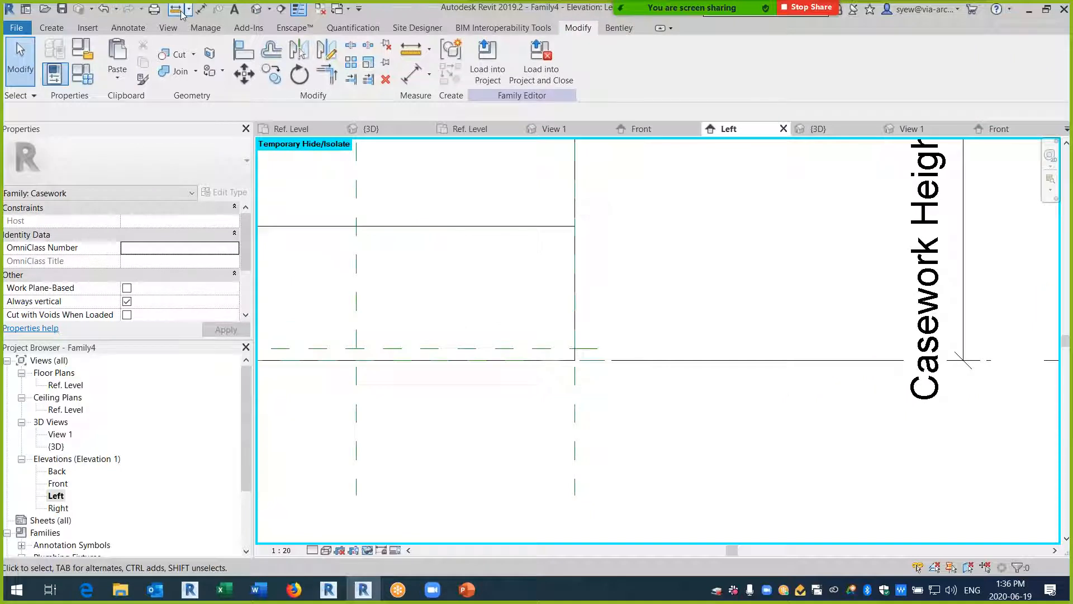
- Dimension the new reference plane from Ref. Level and set its offset to 1/8"
key(d)
key(i)
click(594, 348)
key(Escape)
key(Escape)
click(732, 349)
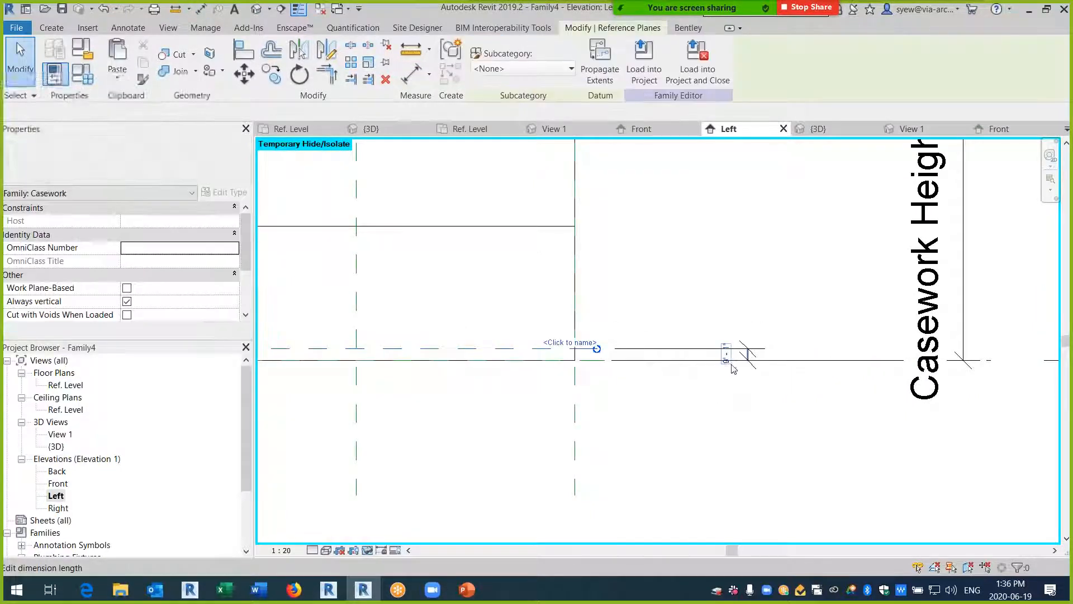
click(734, 354)
text(1/8")
key(Return)
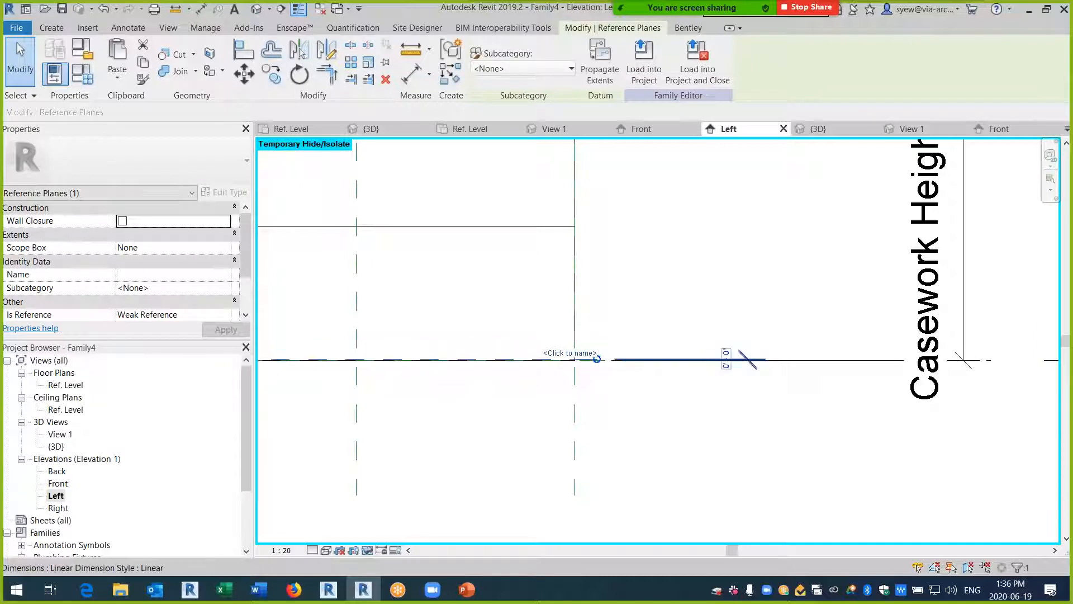
key(Escape)
- Label the 1/8" dimension with a new type parameter named Tile Thickness
click(728, 339)
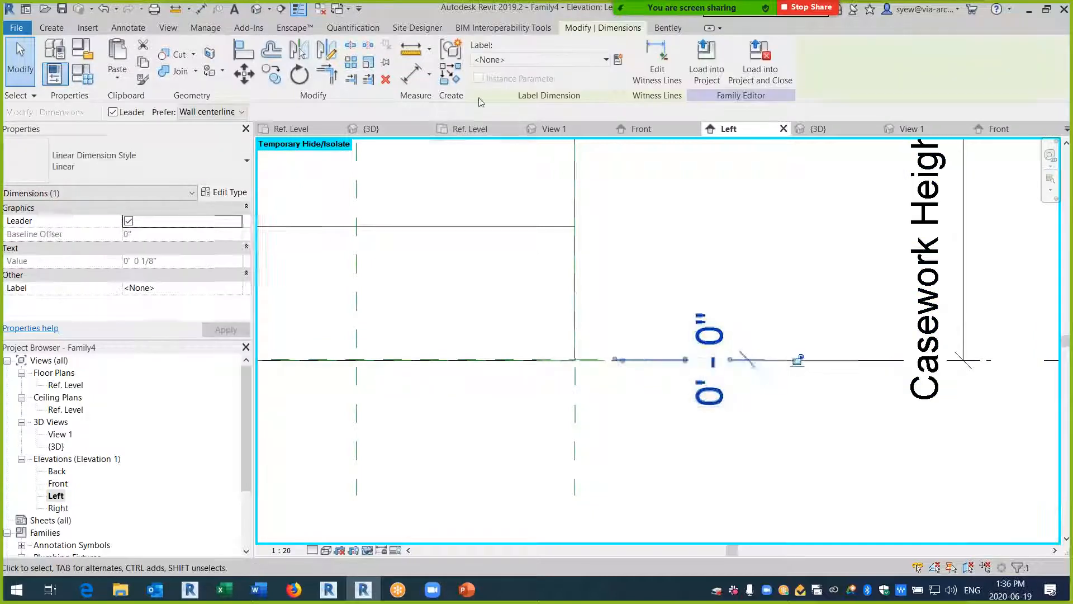
click(614, 58)
text(Th)
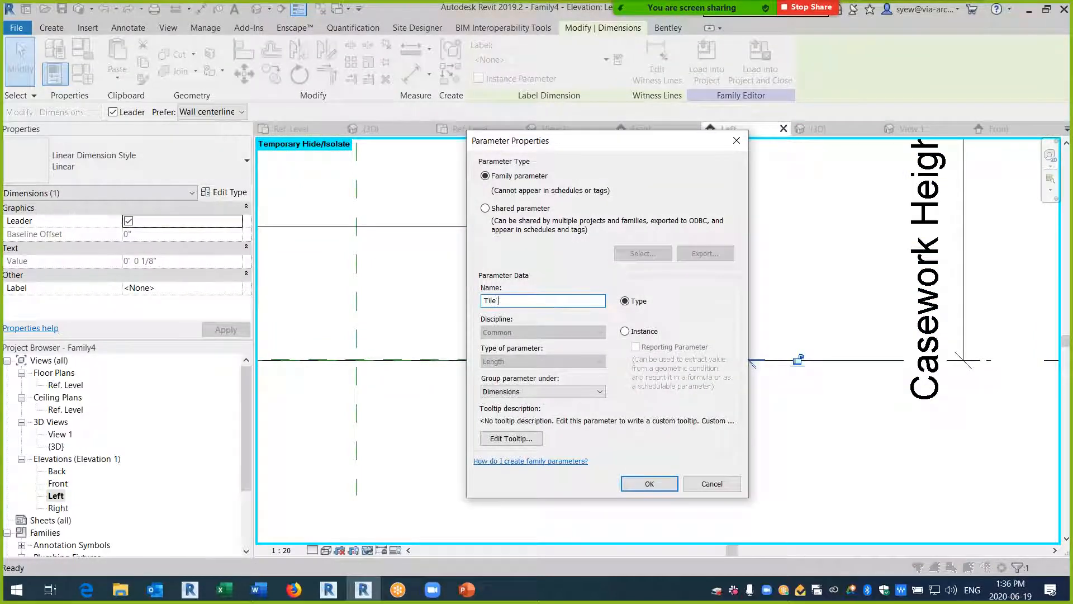
key(Return)
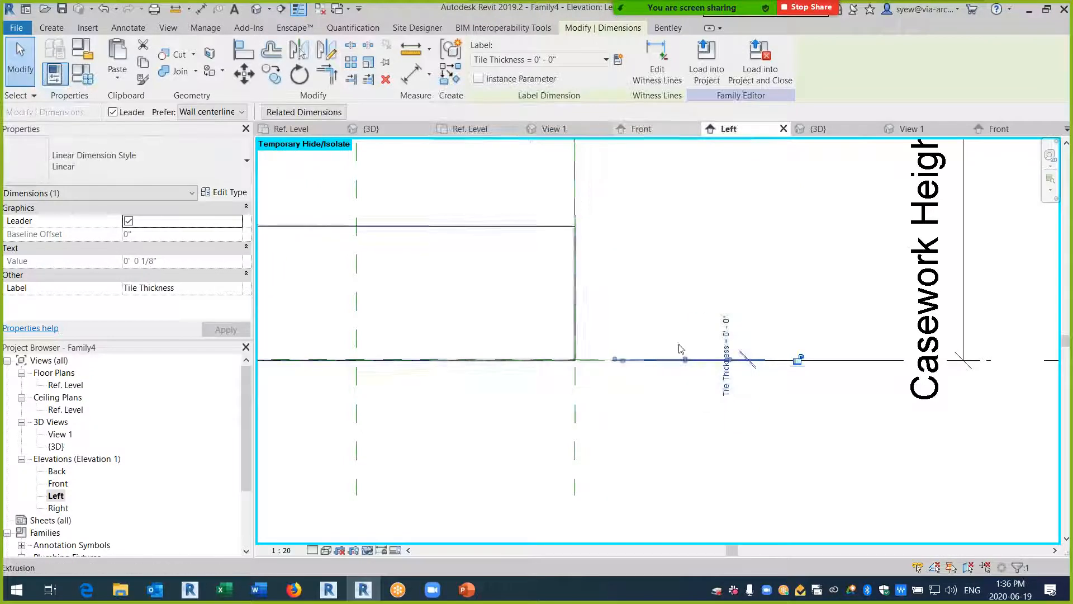
- Lower the top of the floor extrusion to the Tile Thickness reference plane
scroll(391, 315, down, 2)
middle_drag(391, 315, 594, 336)
click(594, 335)
click(502, 291)
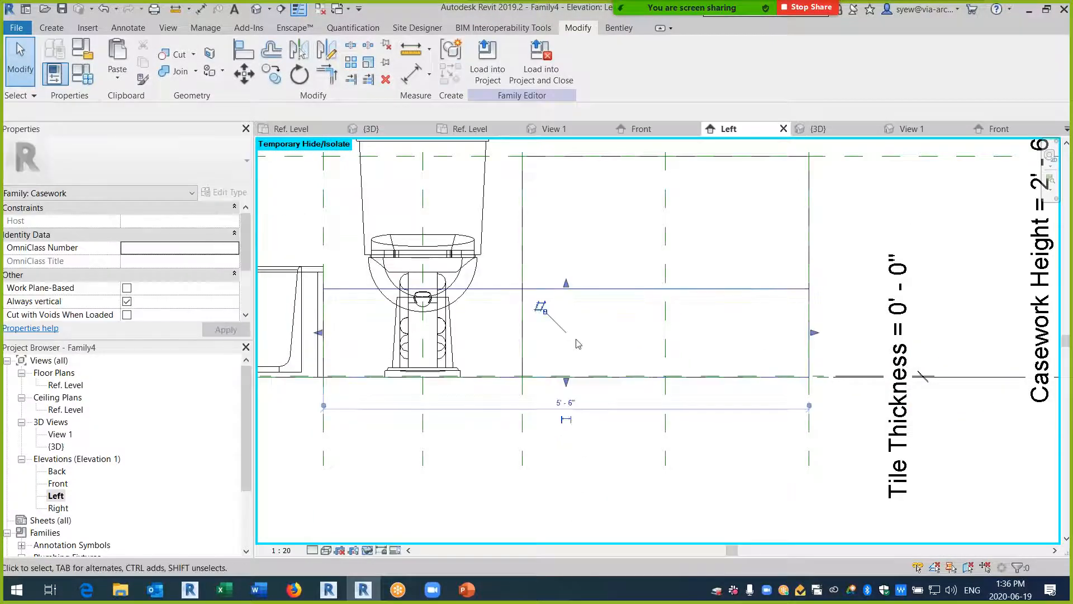
scroll(575, 336, up, 4)
drag(581, 426, 582, 442)
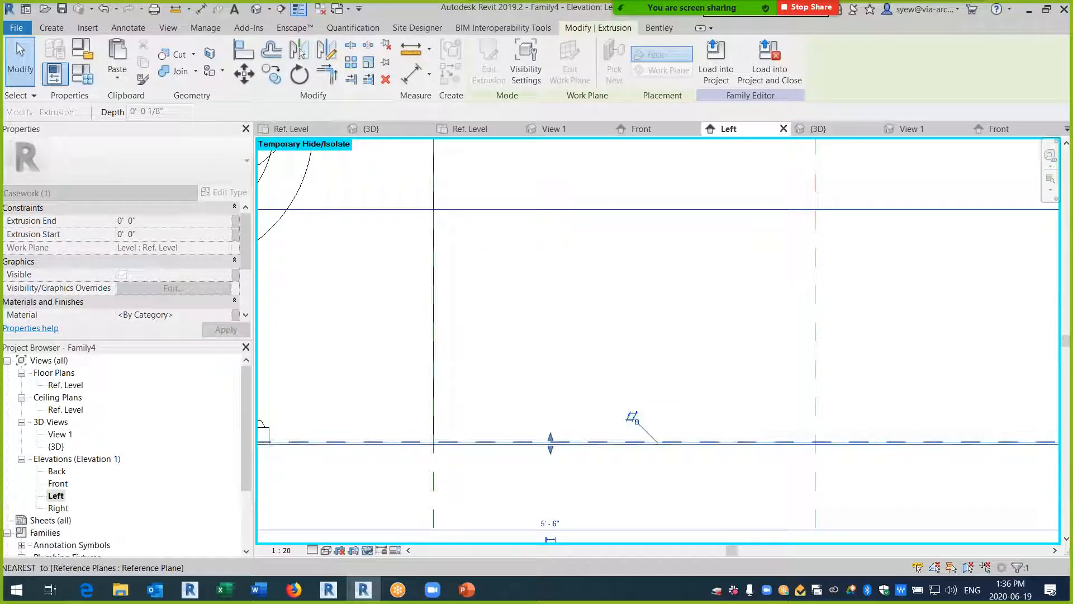
click(441, 240)
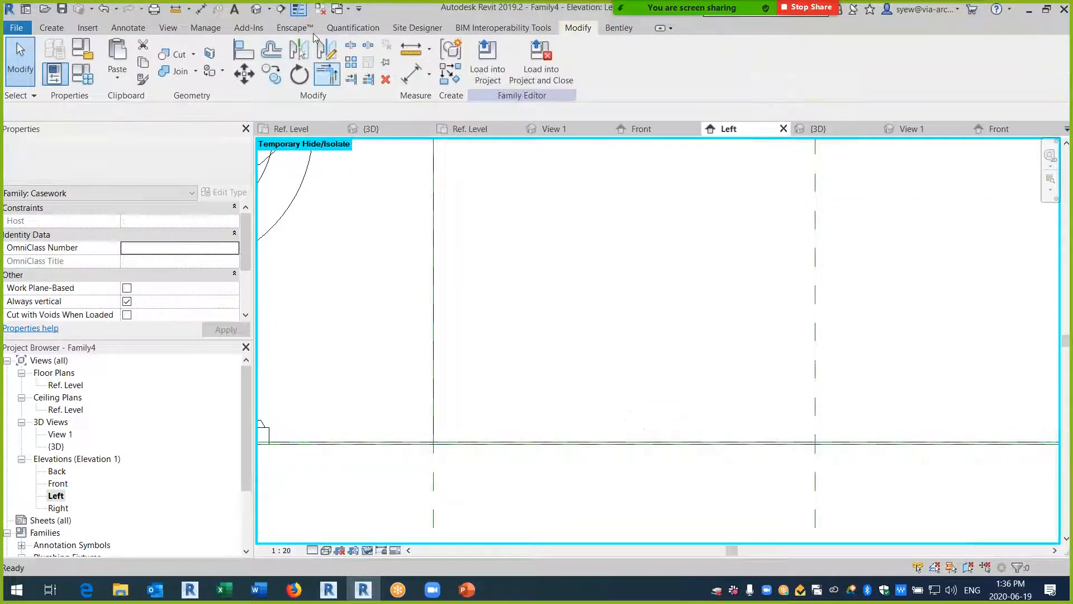
- In the 3D view, associate the floor extrusion's material with a new type parameter named Tile Material
click(257, 9)
shift+middle_drag(680, 382, 626, 366)
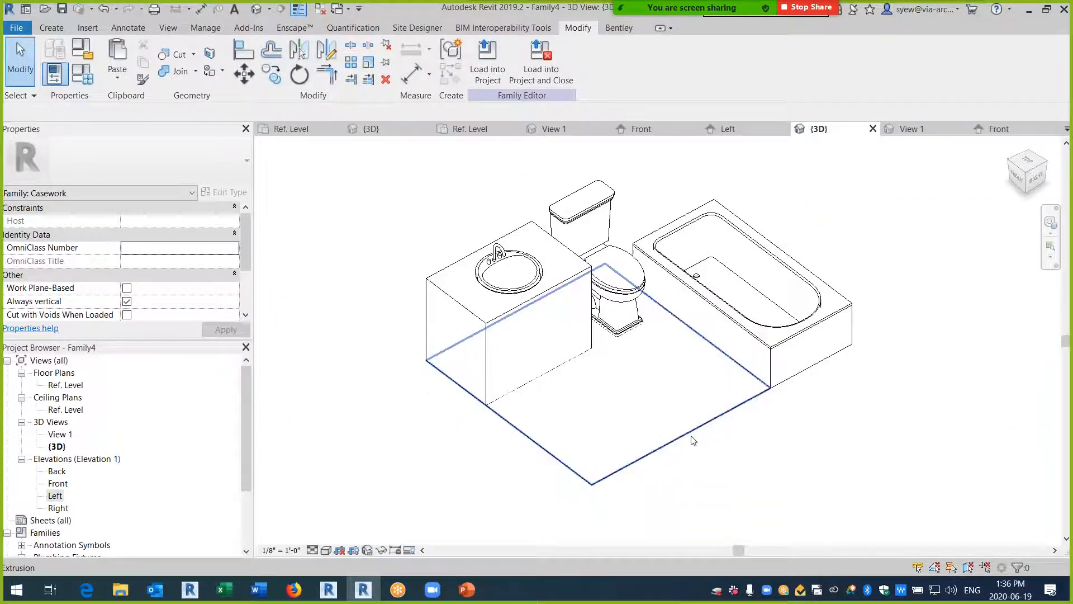
click(691, 435)
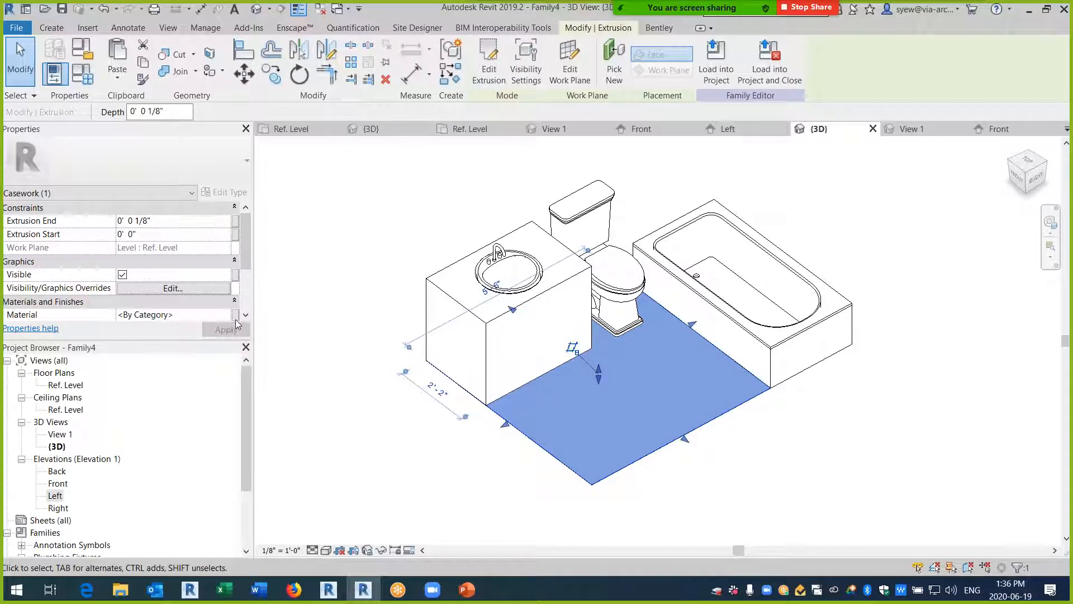
click(235, 314)
click(317, 400)
text(Tile Material)
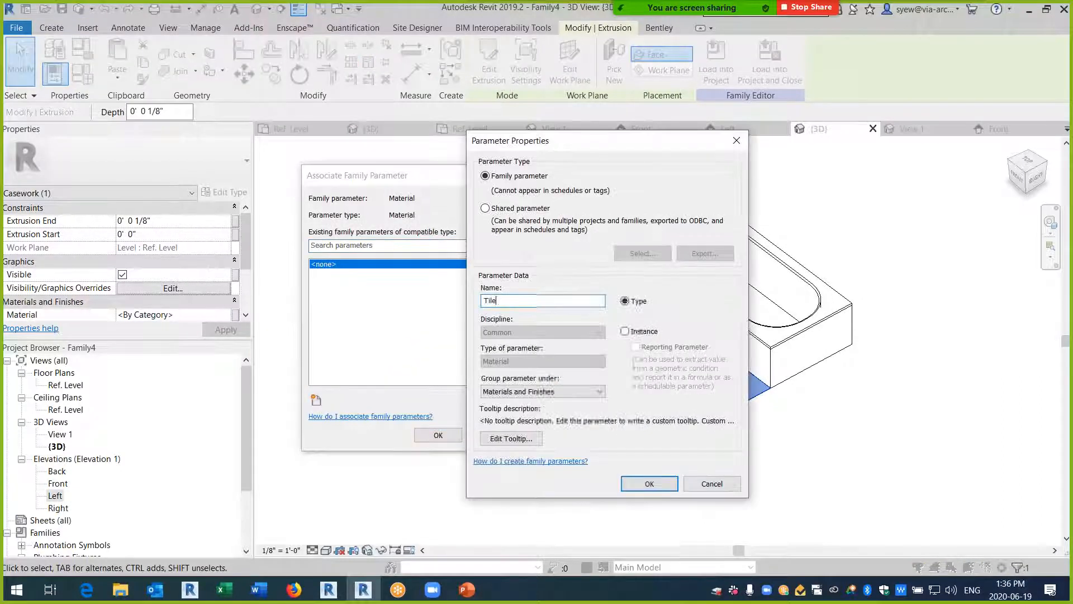
key(Return)
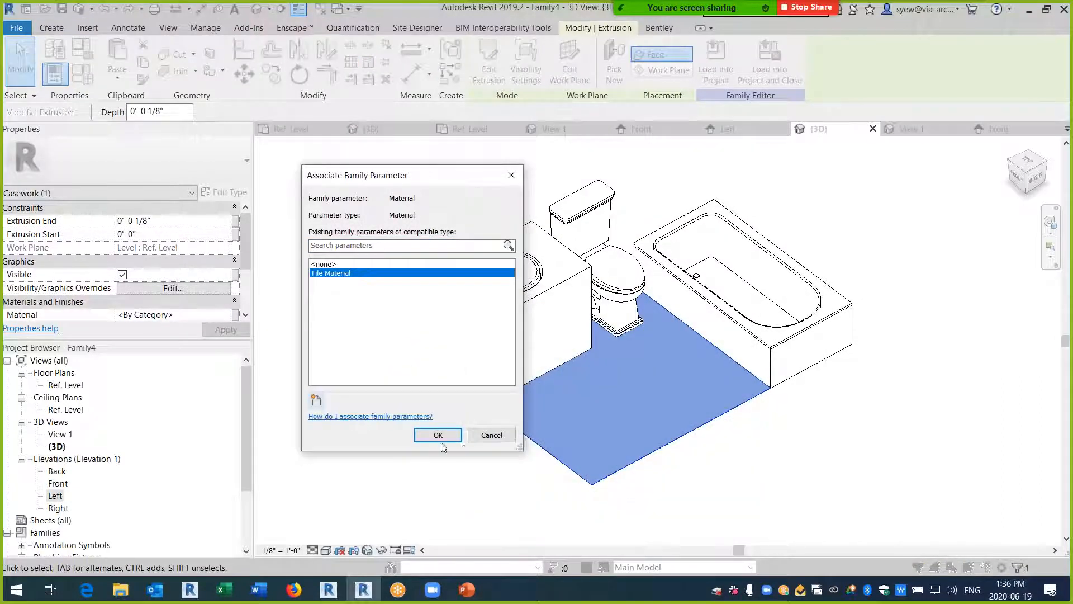
click(441, 441)
- From the family types' Tile Material value, duplicate the Default material and name the copy Tile Material
key(f)
key(t)
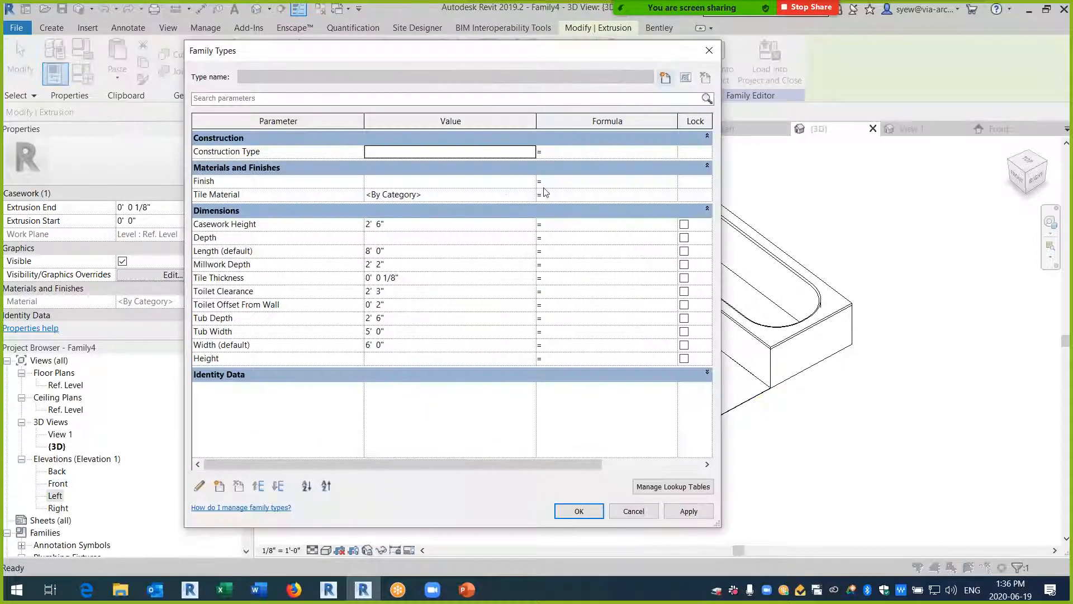
click(532, 195)
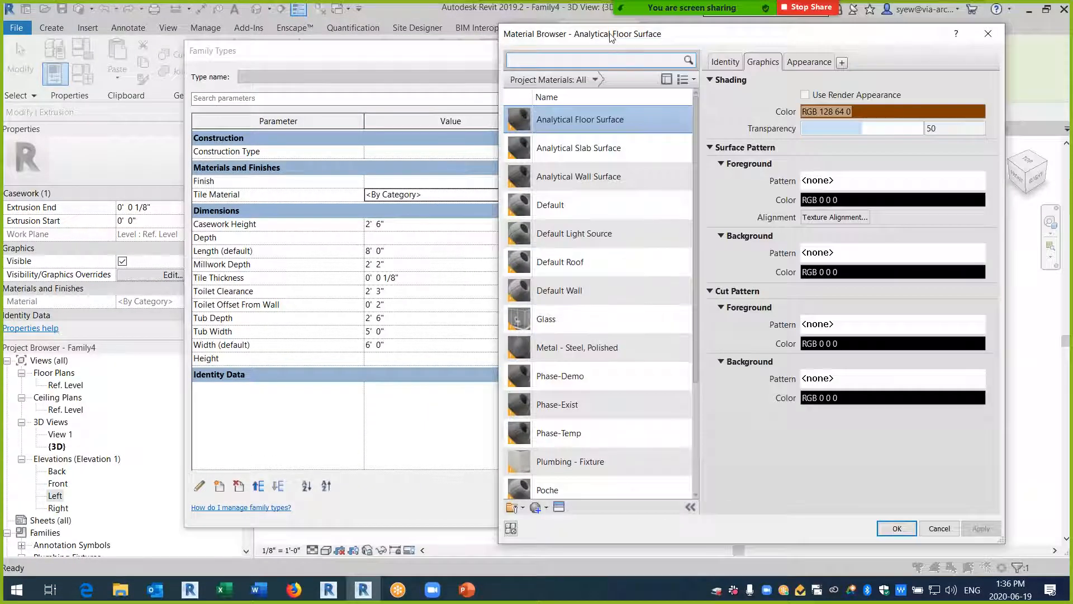
drag(610, 37, 465, 48)
click(423, 391)
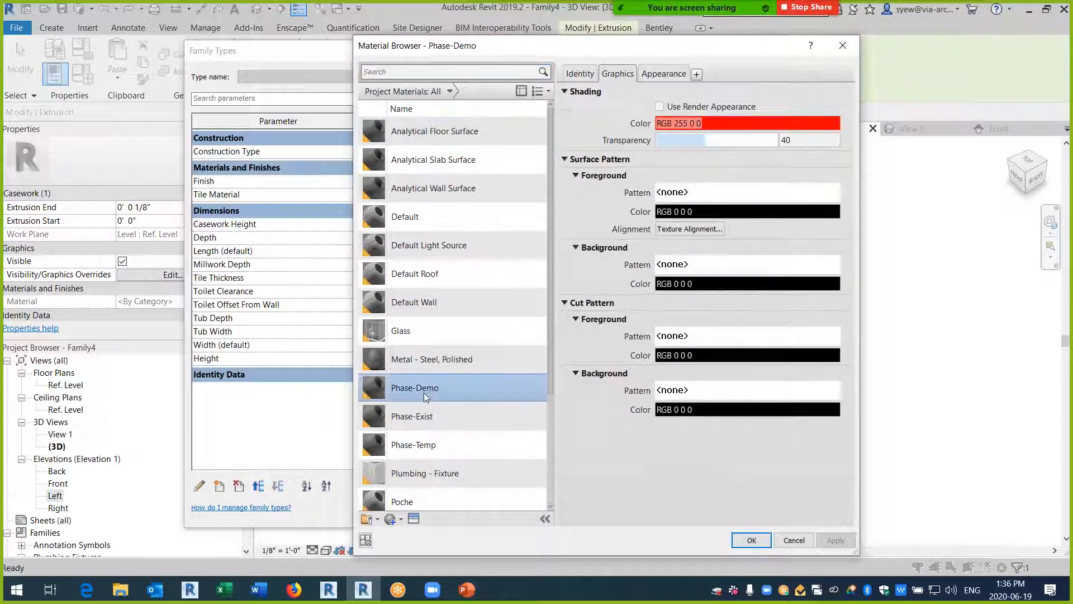
right_click(424, 226)
click(447, 230)
text(Tile Material)
key(Return)
- Assign the Circular Mosaic - Black & White ceramic appearance from the Appearance Library to the Tile Material
click(414, 519)
click(402, 144)
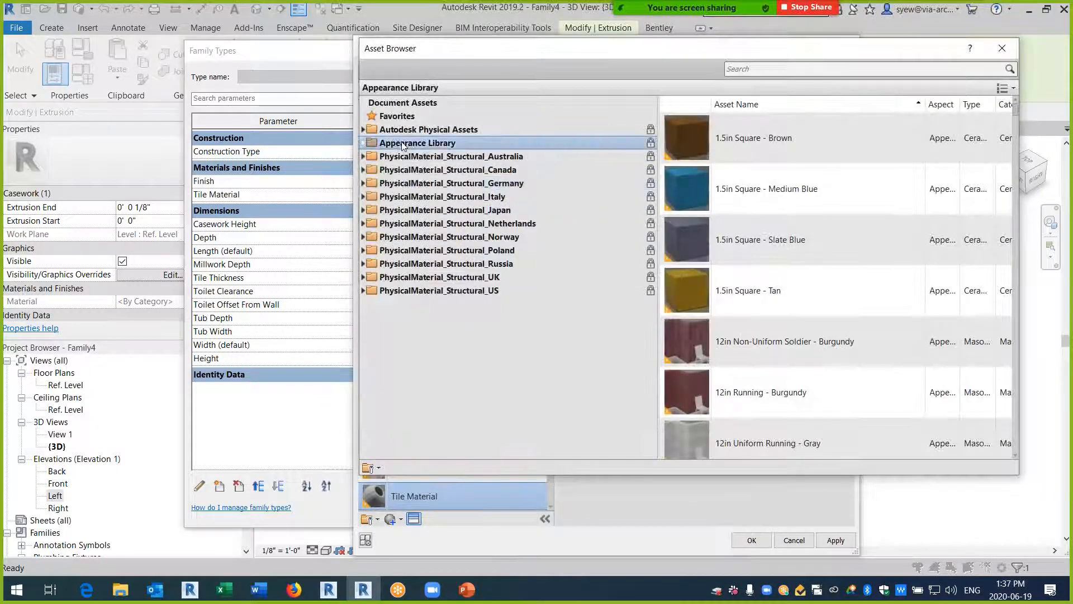
double_click(402, 144)
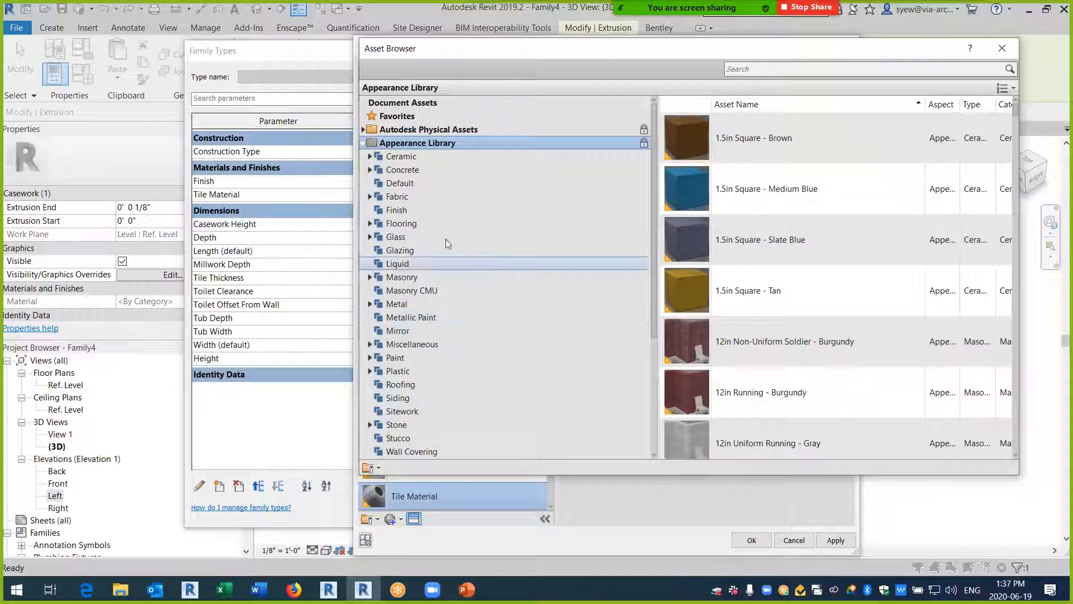
double_click(402, 158)
scroll(781, 277, down, 5)
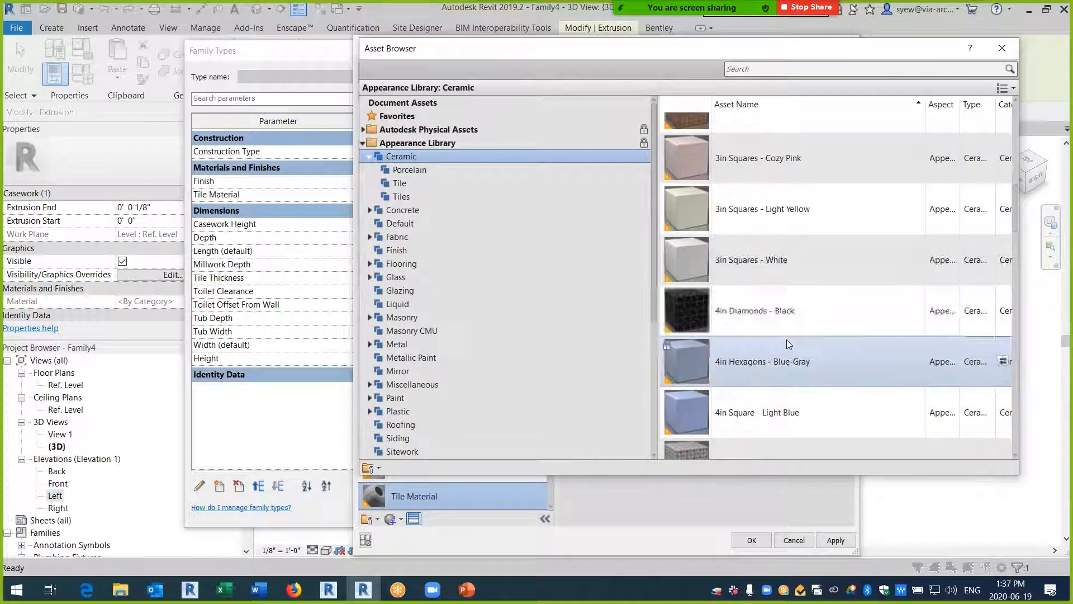
scroll(786, 344, down, 5)
drag(1017, 297, 1016, 379)
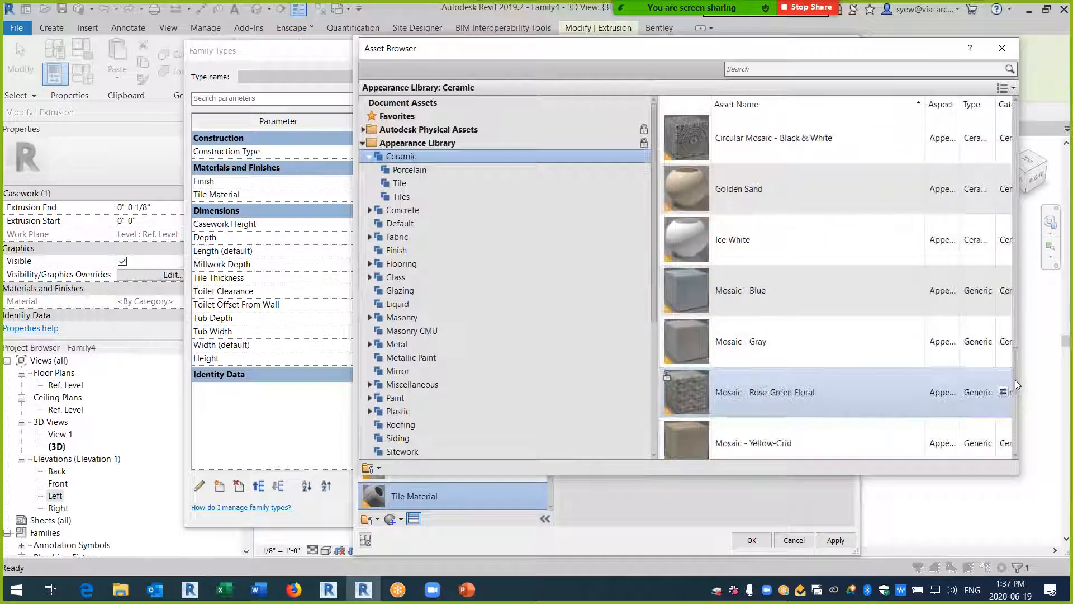
click(1003, 138)
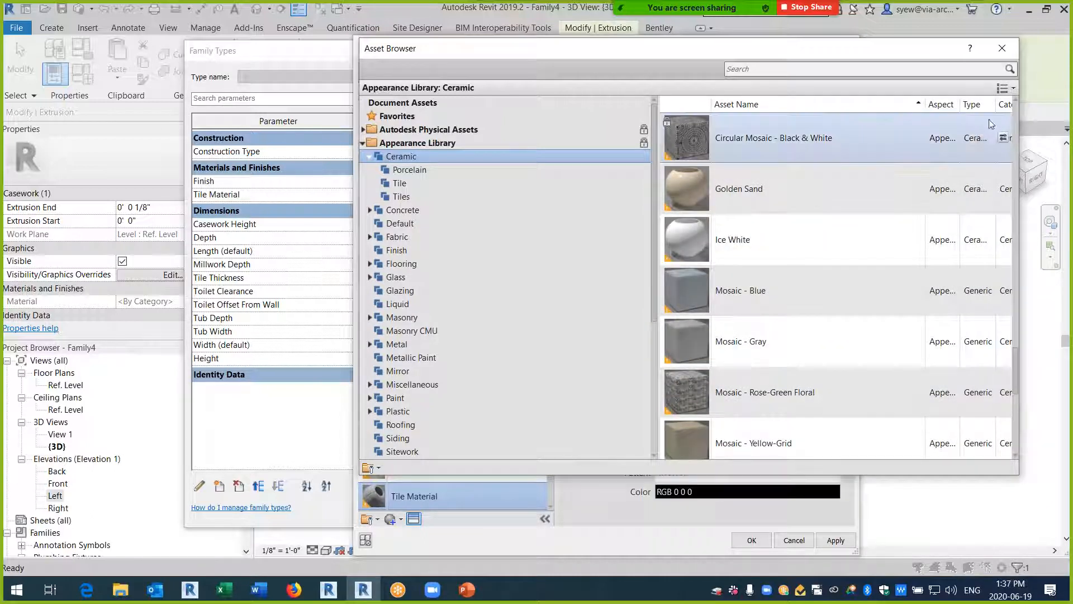
click(1002, 48)
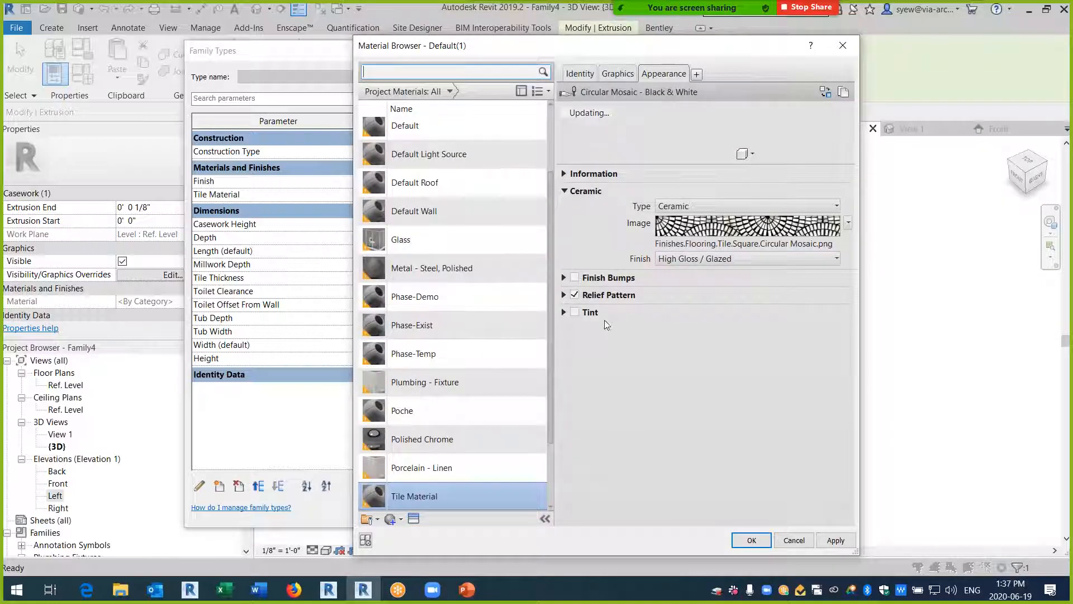
- Start a new model fill pattern for Tile Material's surface foreground and make it a basic crosshatch
click(614, 77)
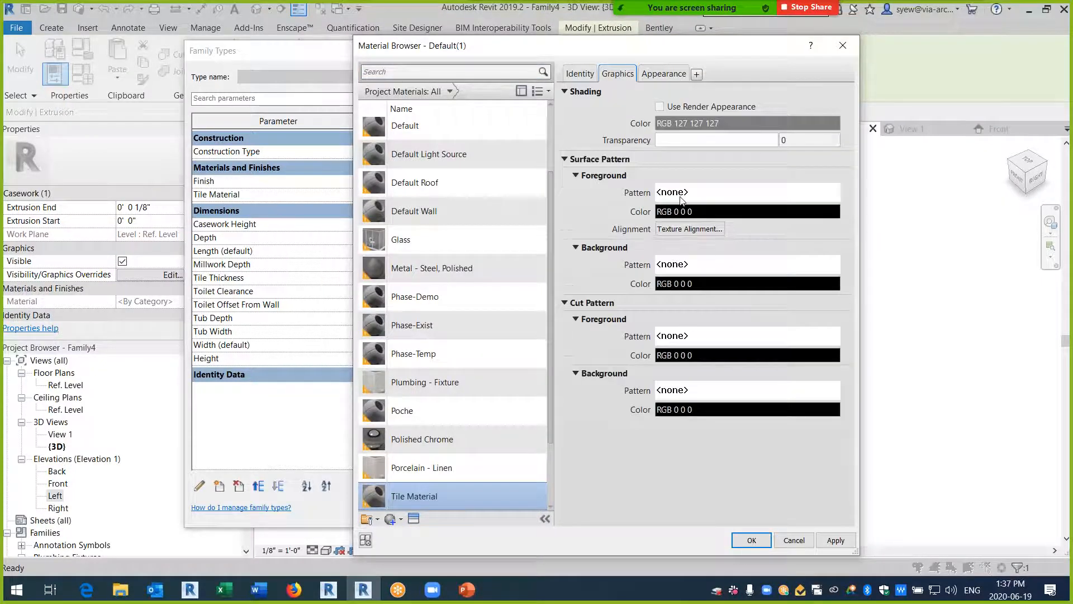
click(709, 196)
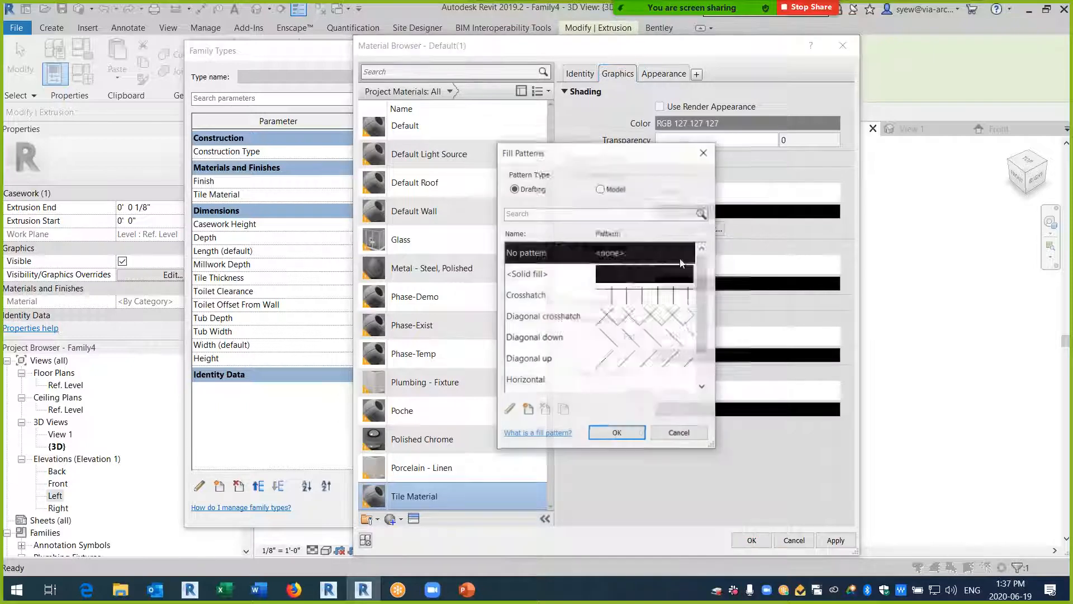
click(602, 188)
click(527, 410)
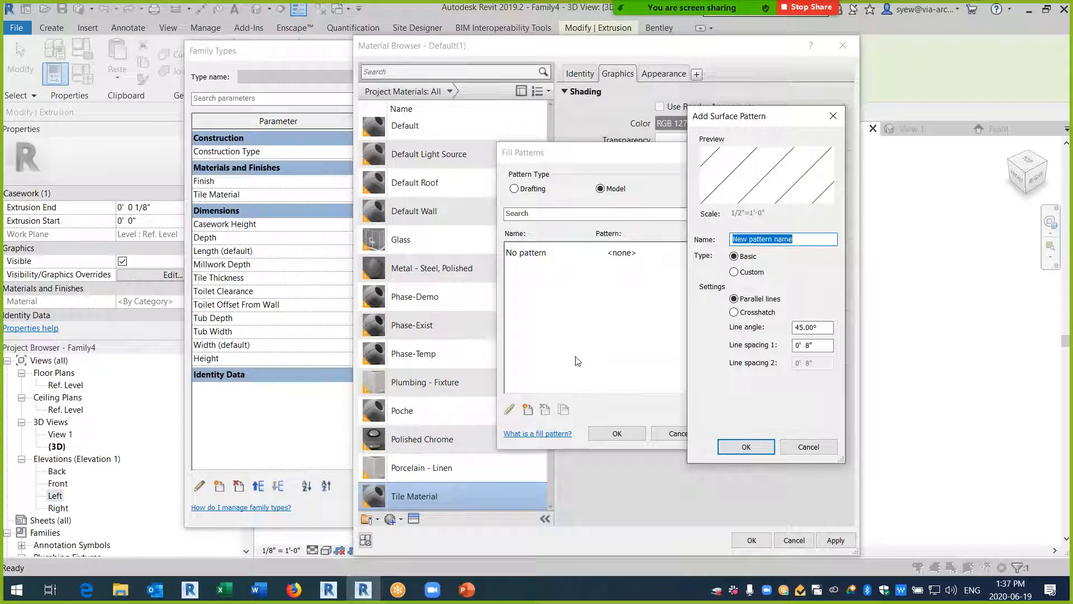
text(6x6)
click(735, 312)
click(735, 271)
click(735, 257)
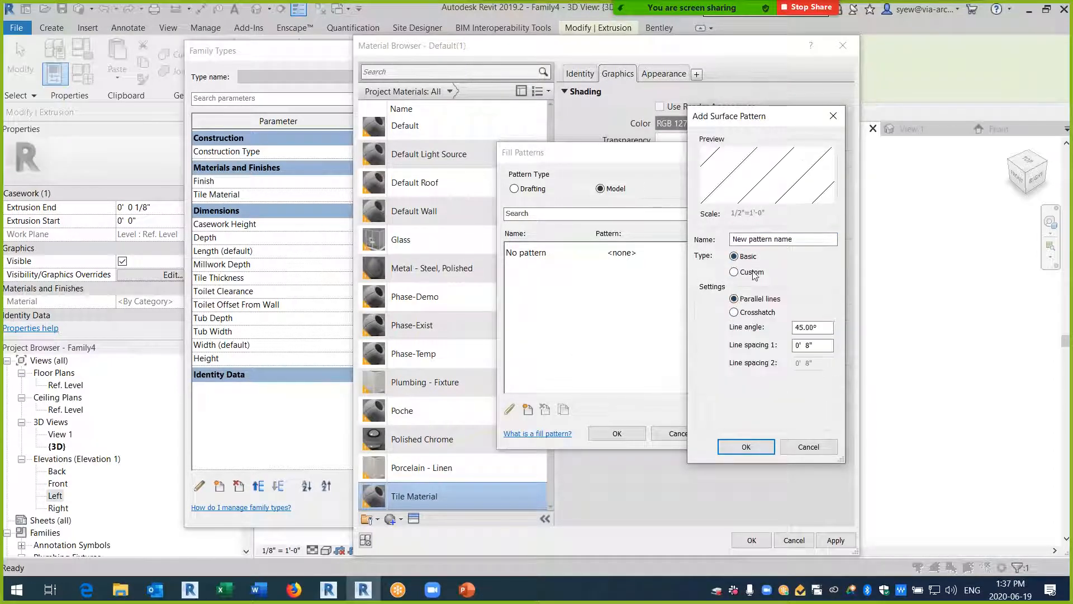
click(734, 313)
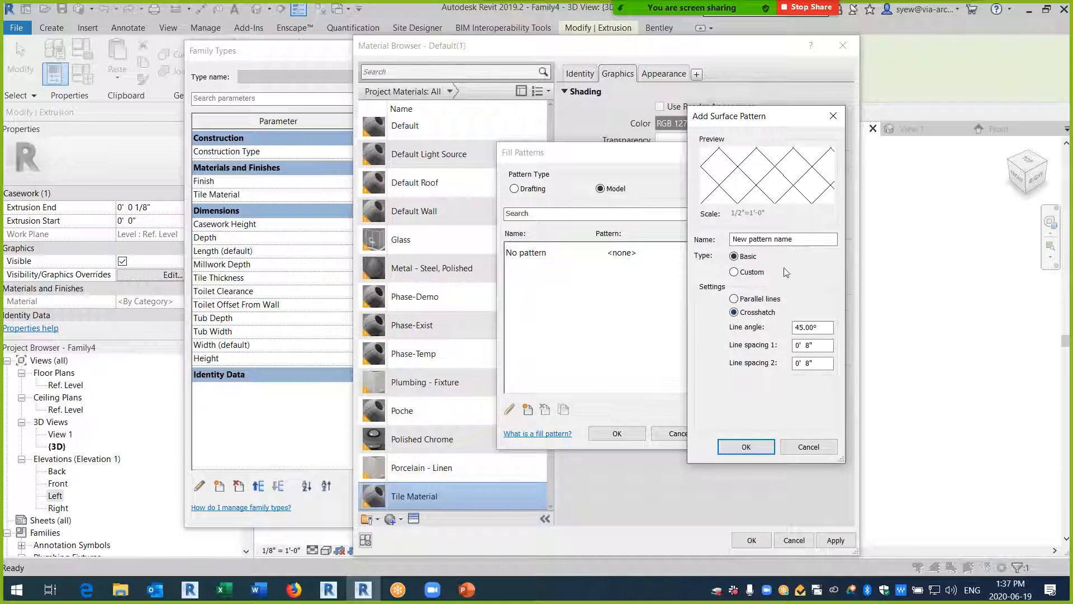
- Define the crosshatch pattern with a 0° line angle and 6" for both line spacings, and name it 6x6
double_click(814, 329)
text(0)
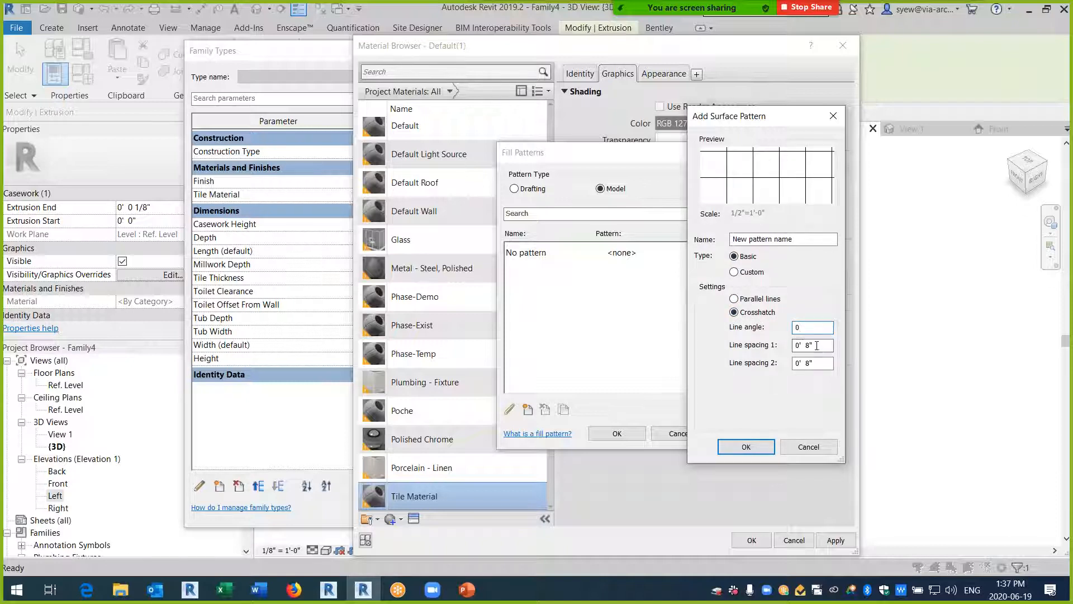
text(6)
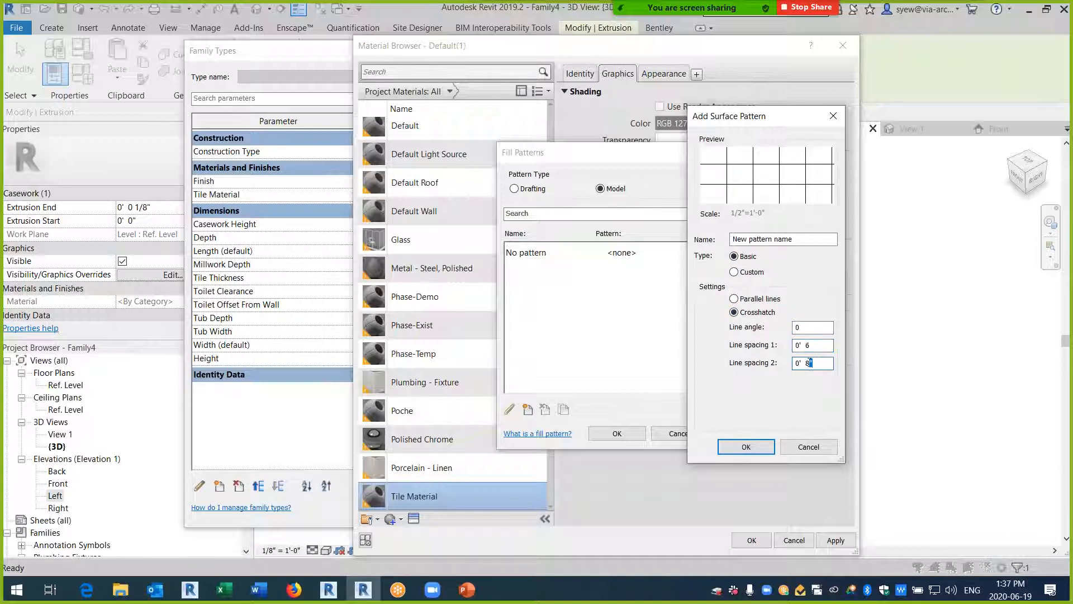
text(6)
drag(831, 239, 726, 239)
text(6)
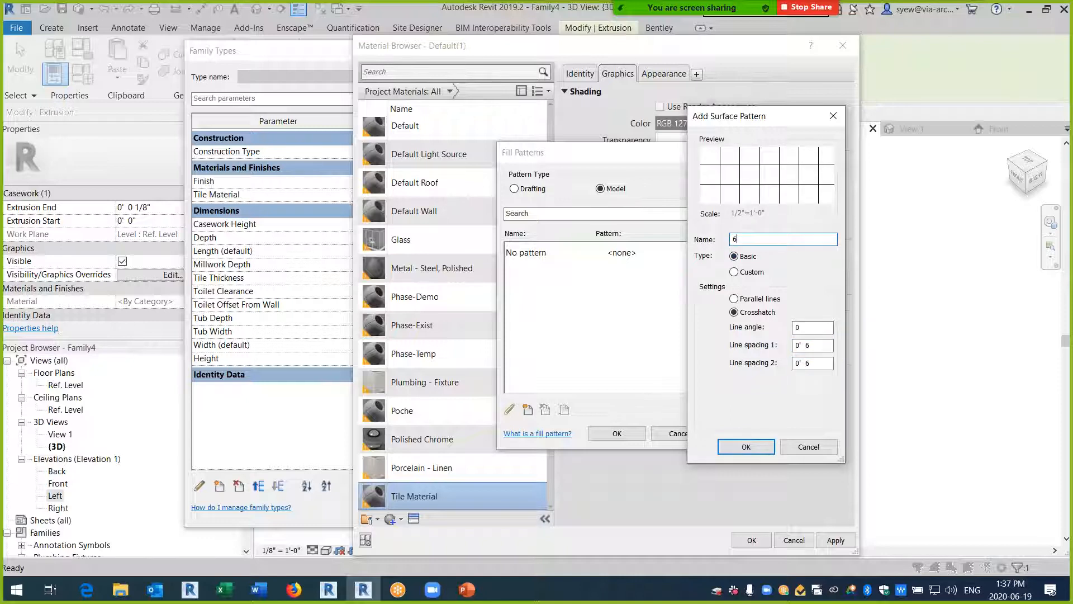
click(746, 447)
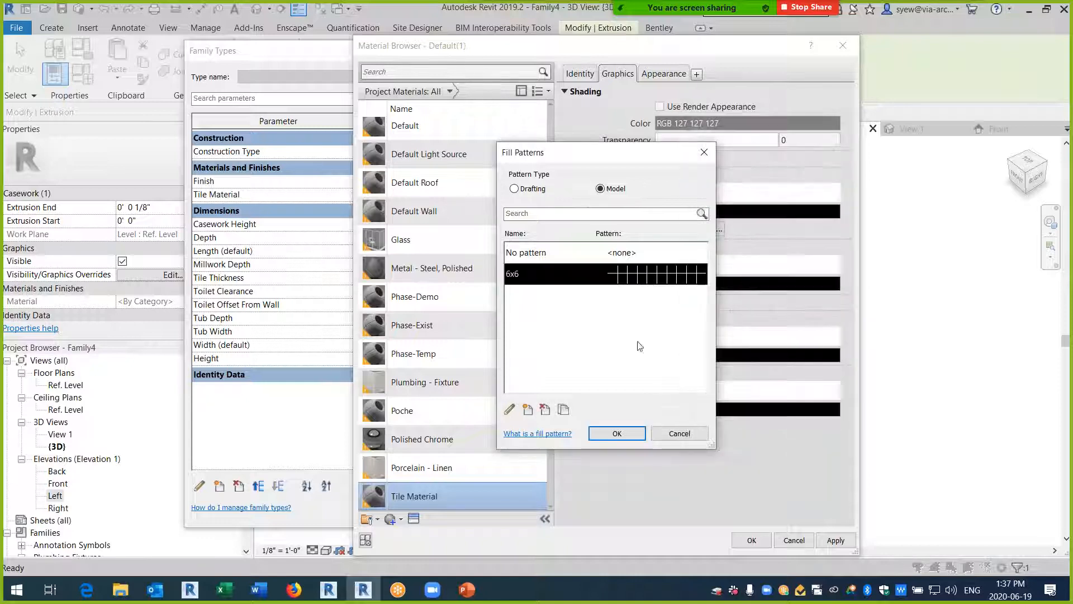
- Apply the 6x6 surface pattern to Tile Material and accept that material as the Tile Material parameter's value in the family types
click(617, 433)
click(743, 541)
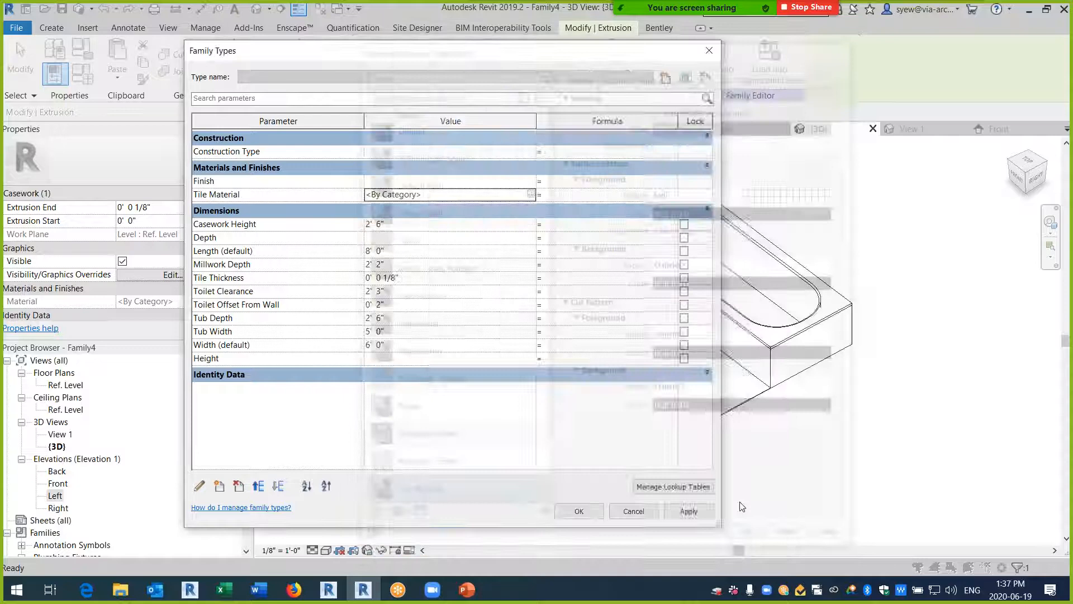
click(575, 509)
shift+middle_drag(729, 456, 698, 480)
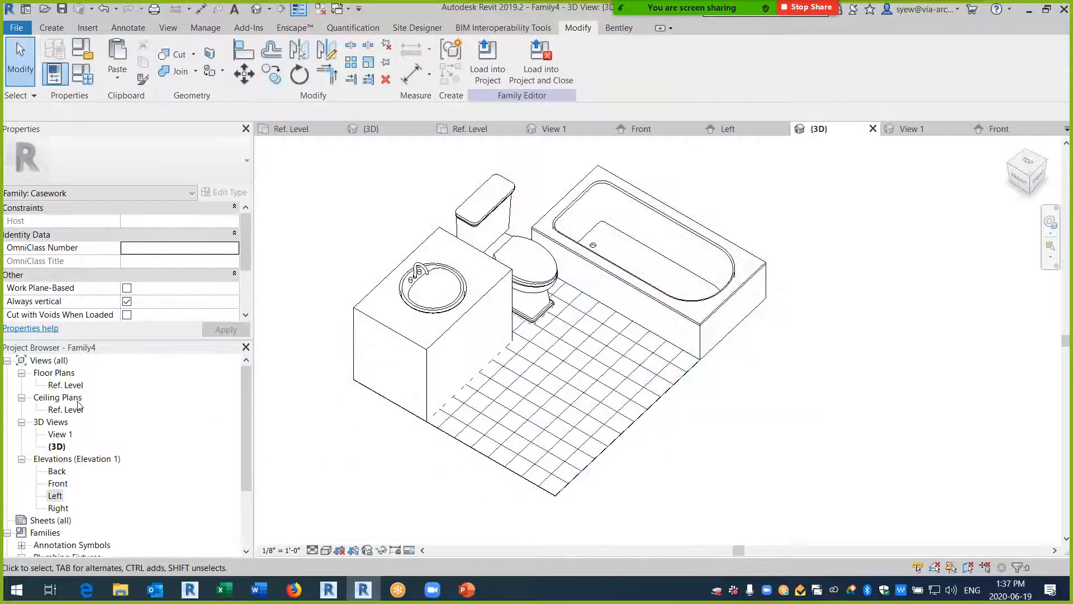
- Open the Ref. Level floor plan and set its visual style to Hidden Line
double_click(66, 384)
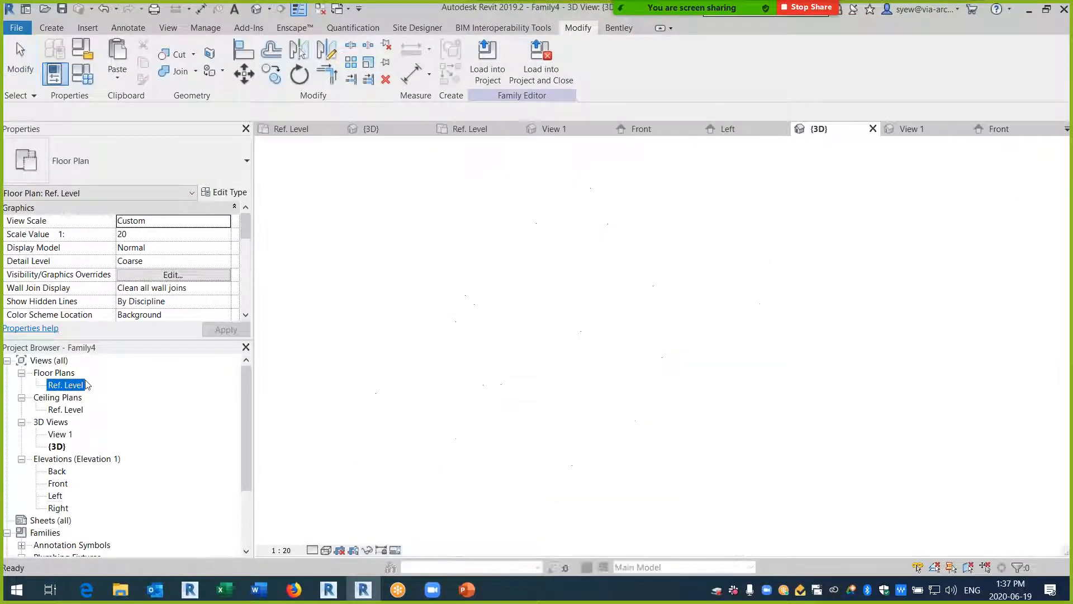
click(326, 550)
click(359, 479)
middle_drag(334, 401, 371, 442)
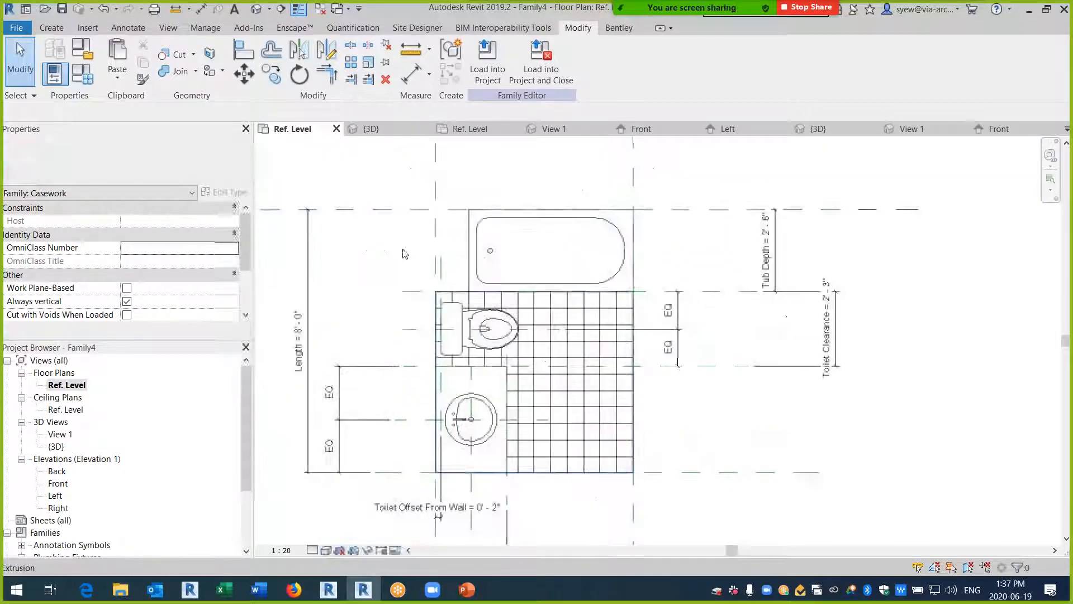
- Place a double vertical and a double horizontal flip control outside the floor's left edge, beside the toilet
click(51, 28)
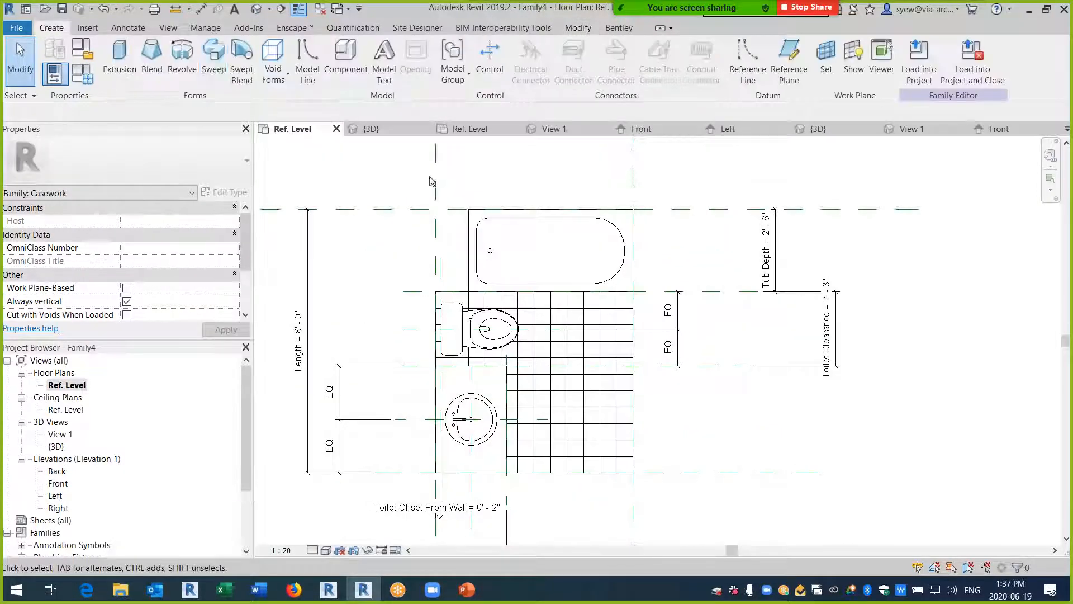
click(490, 59)
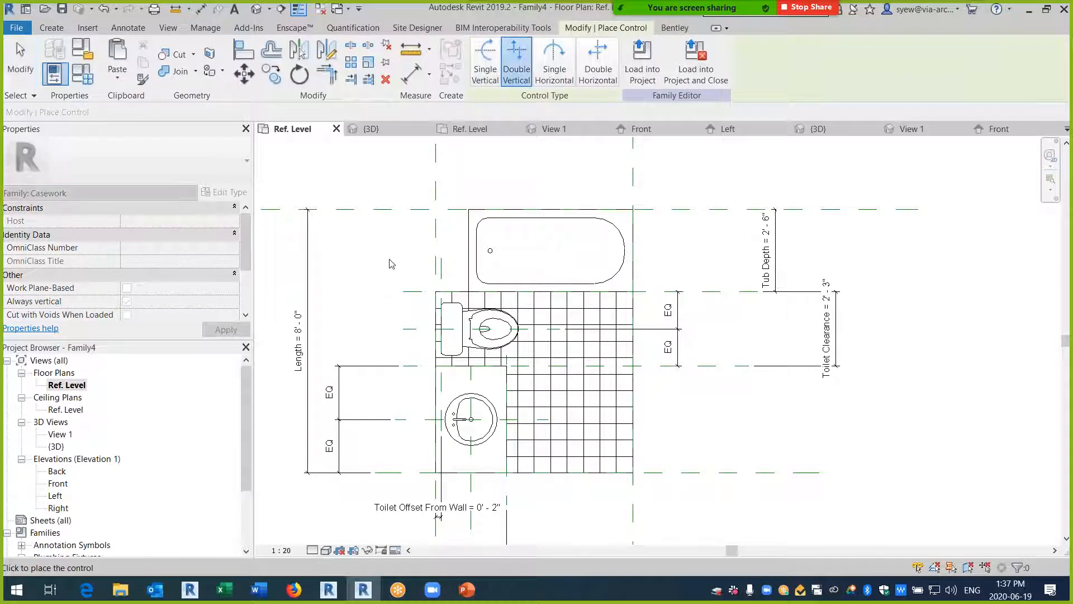
click(598, 61)
click(366, 354)
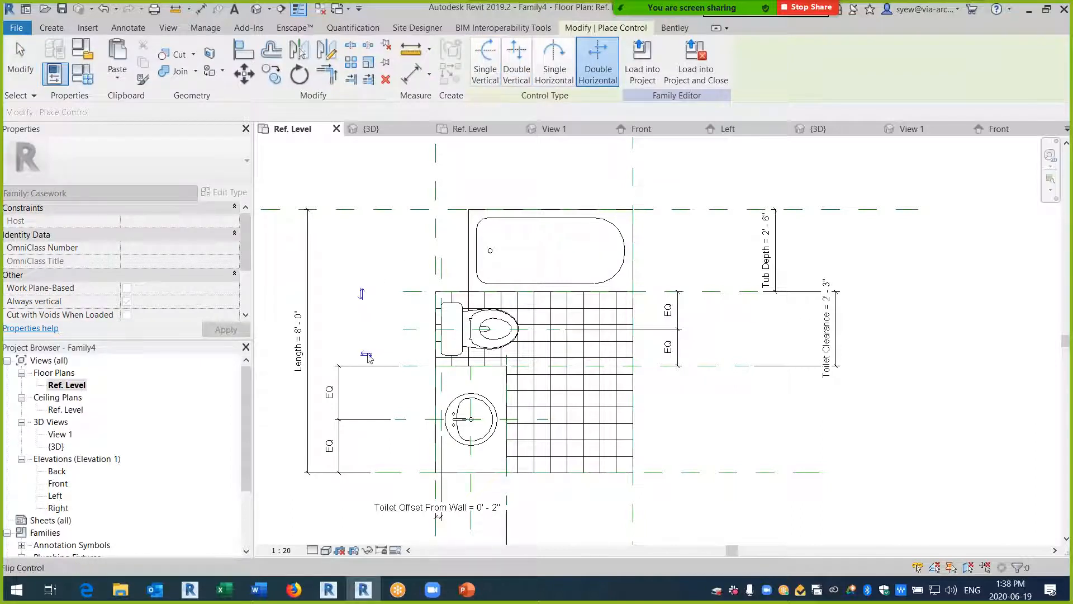
key(Escape)
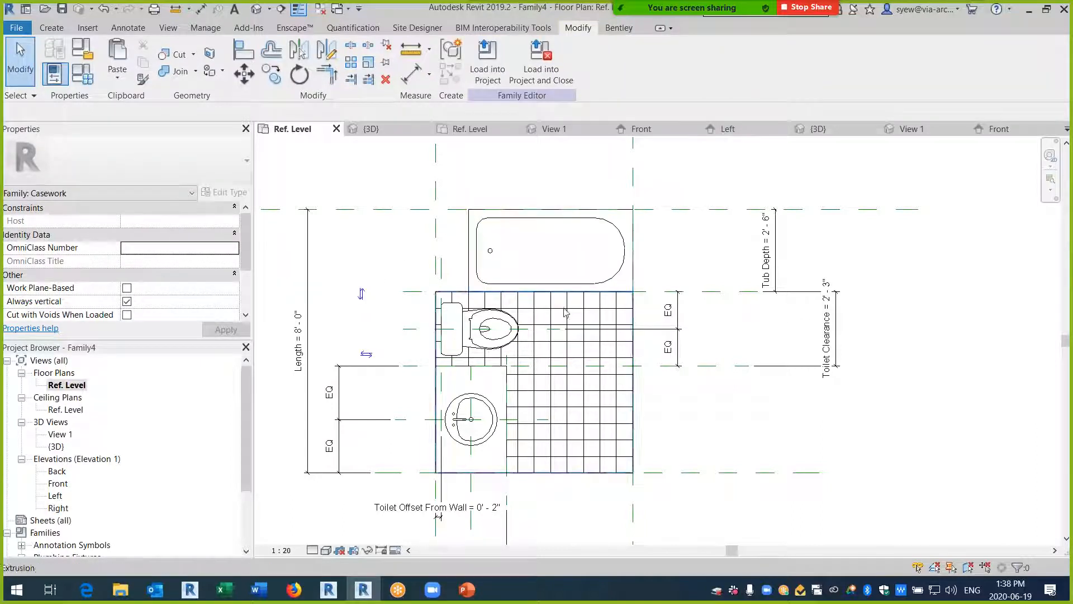
- Set the family's default Width to 5' 0"
click(82, 73)
click(399, 343)
text(5)
click(578, 510)
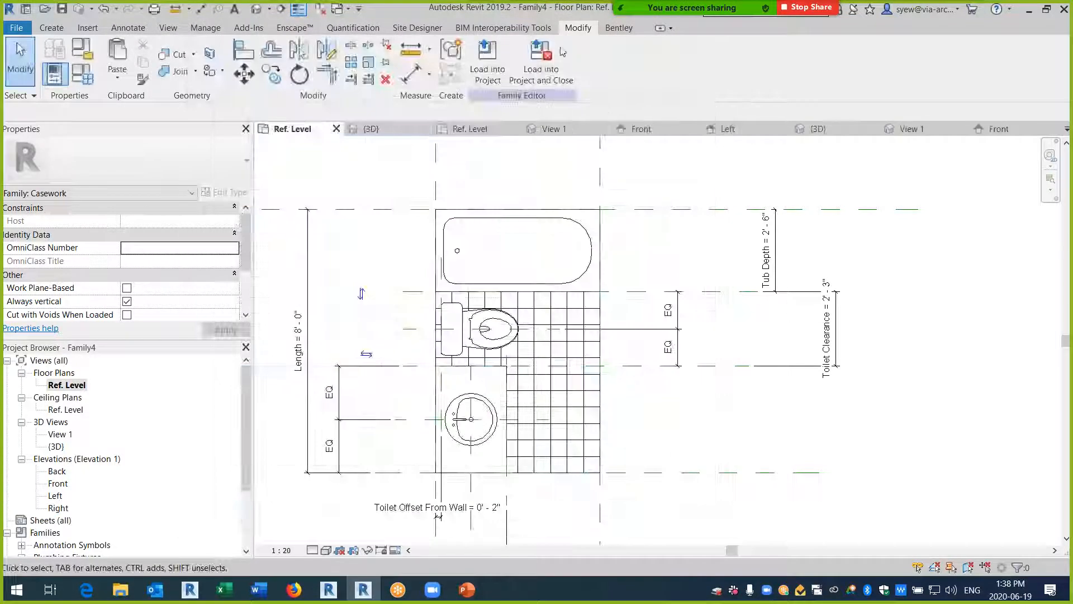
- Load Family4 into Project1 and place one instance in the 3D view, in front of the wall with the door
click(487, 58)
click(452, 276)
click(501, 397)
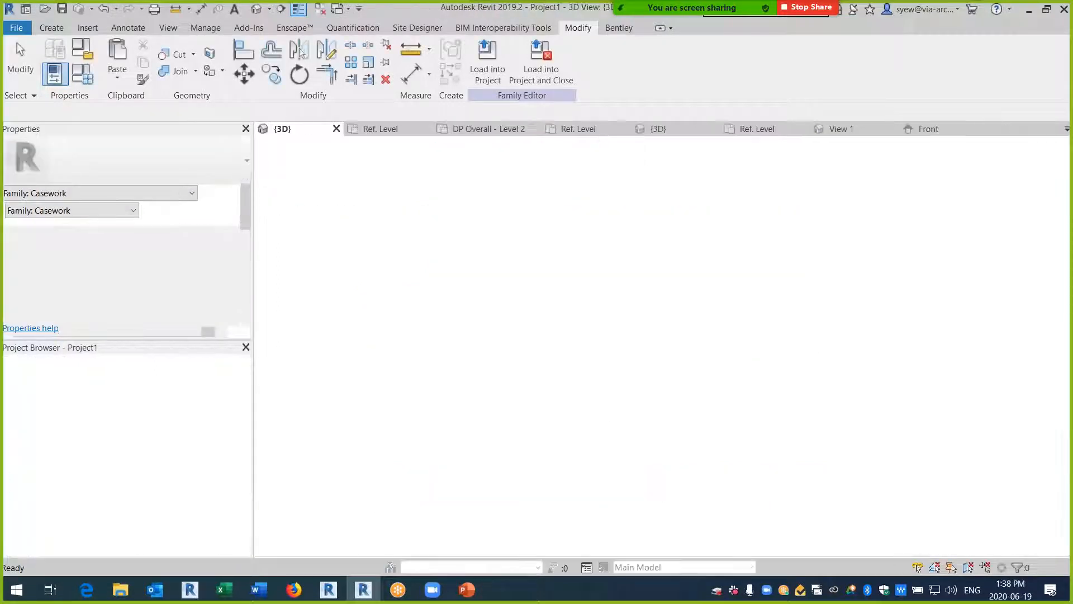
scroll(576, 302, down, 3)
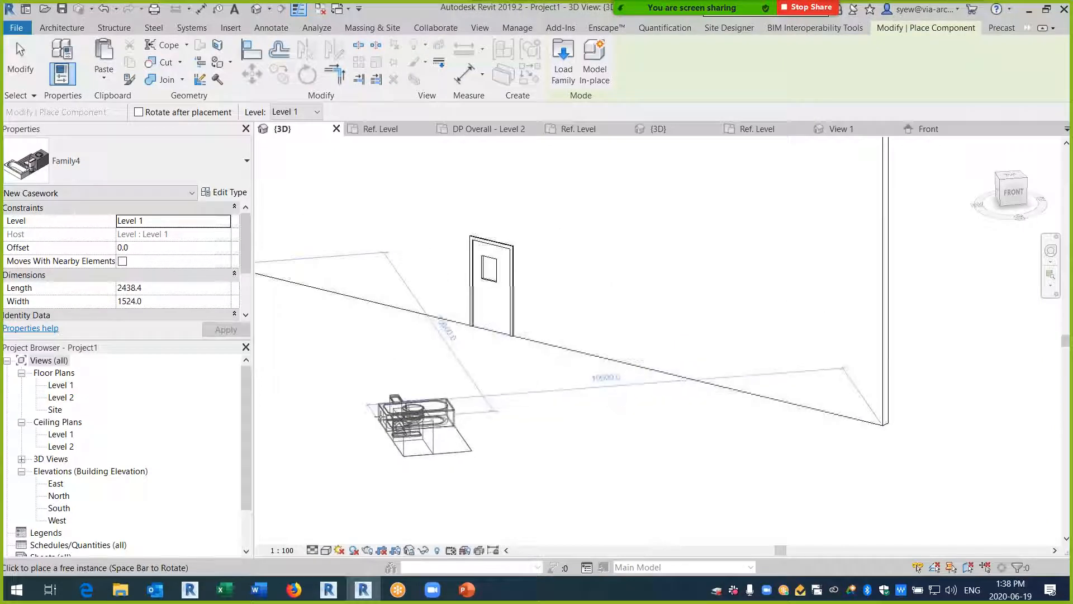
click(529, 403)
key(Escape)
key(Escape)
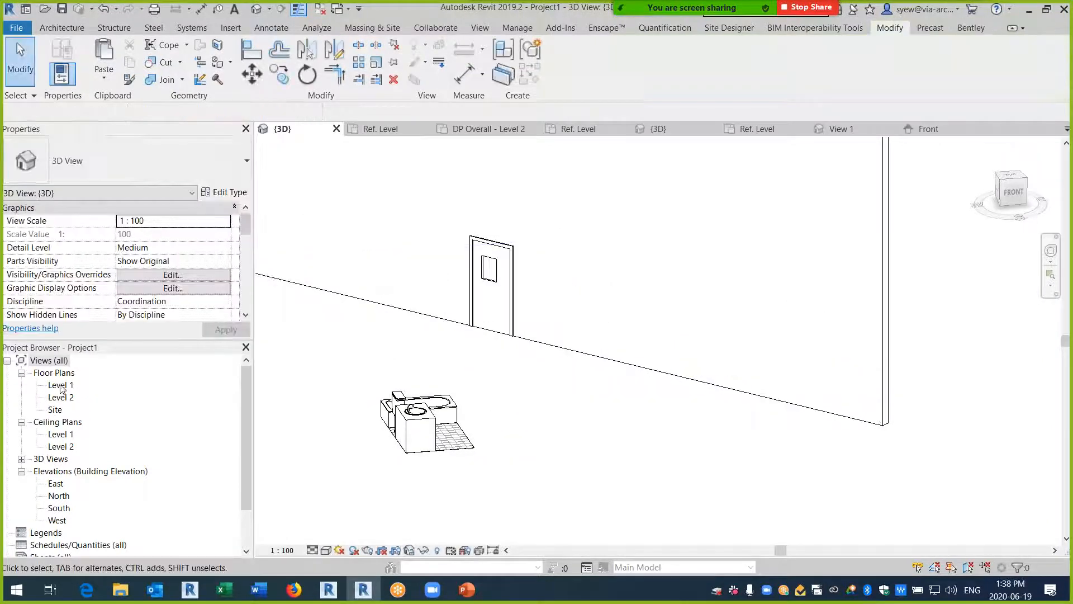
- In the Level 1 floor plan, stretch the placed bathroom unit to about 2910 mm length and 2933 mm width
double_click(59, 385)
scroll(683, 409, up, 8)
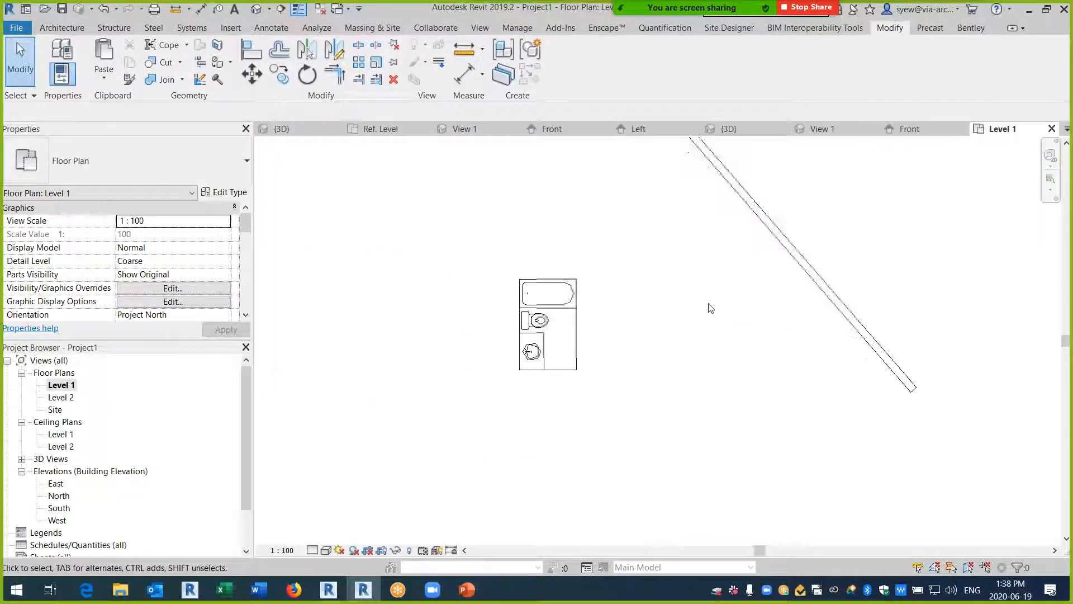
click(456, 266)
drag(456, 260, 456, 230)
drag(509, 327, 565, 328)
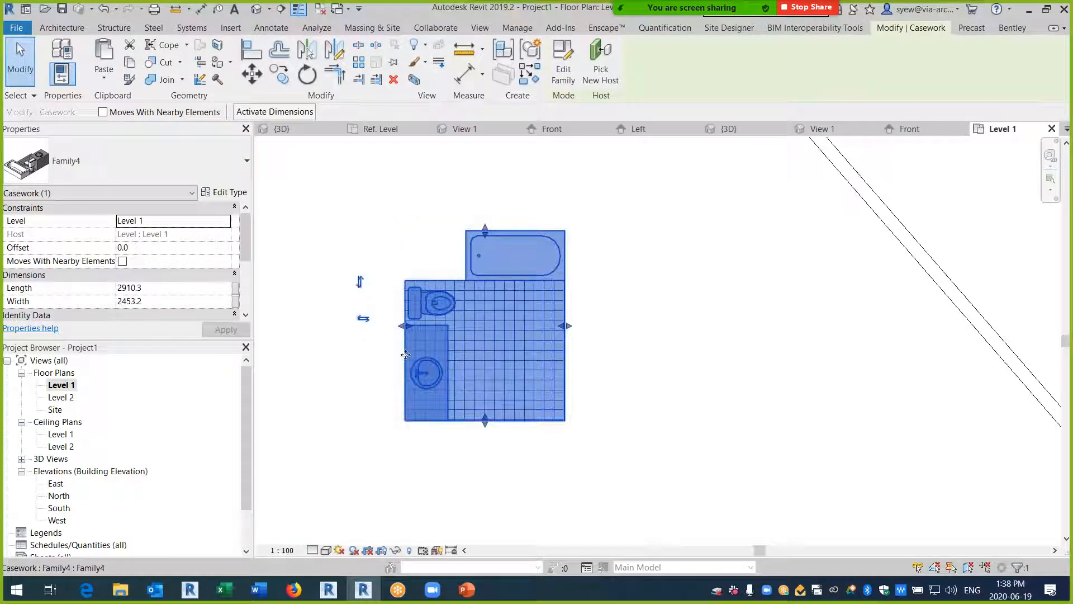
drag(402, 326, 372, 325)
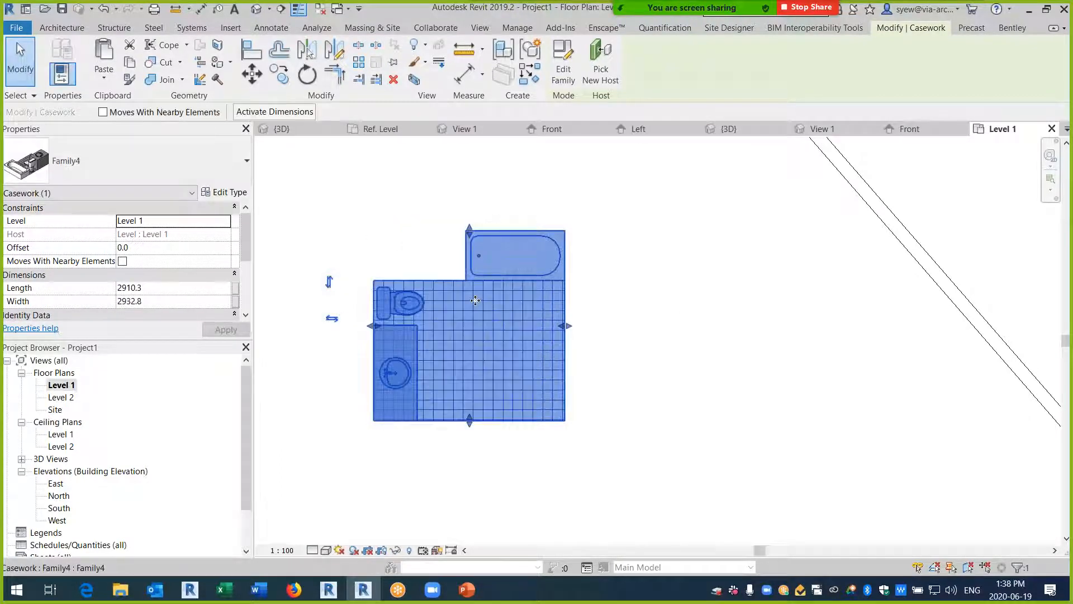
scroll(475, 300, up, 2)
key(Escape)
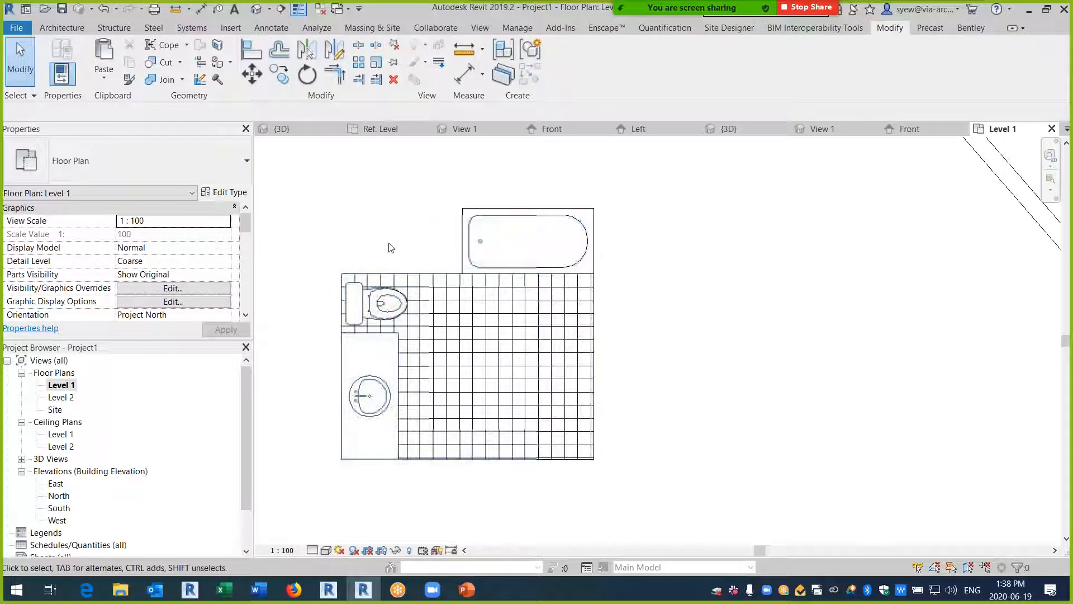
- Open the placed unit's family for editing and change Tub Width from a type to an instance parameter
click(475, 240)
click(563, 62)
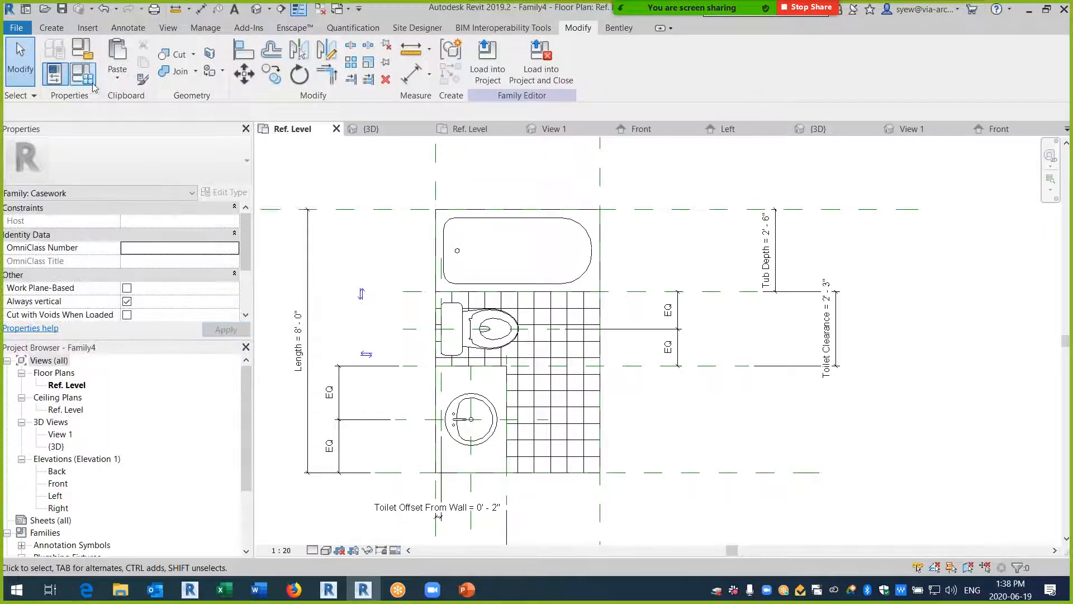
click(85, 76)
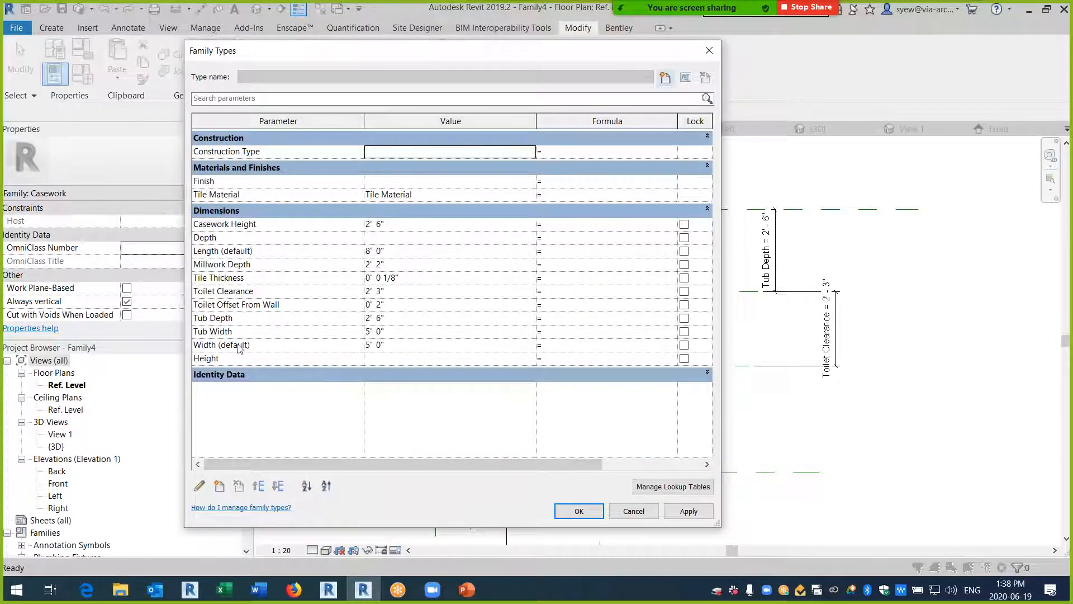
click(587, 332)
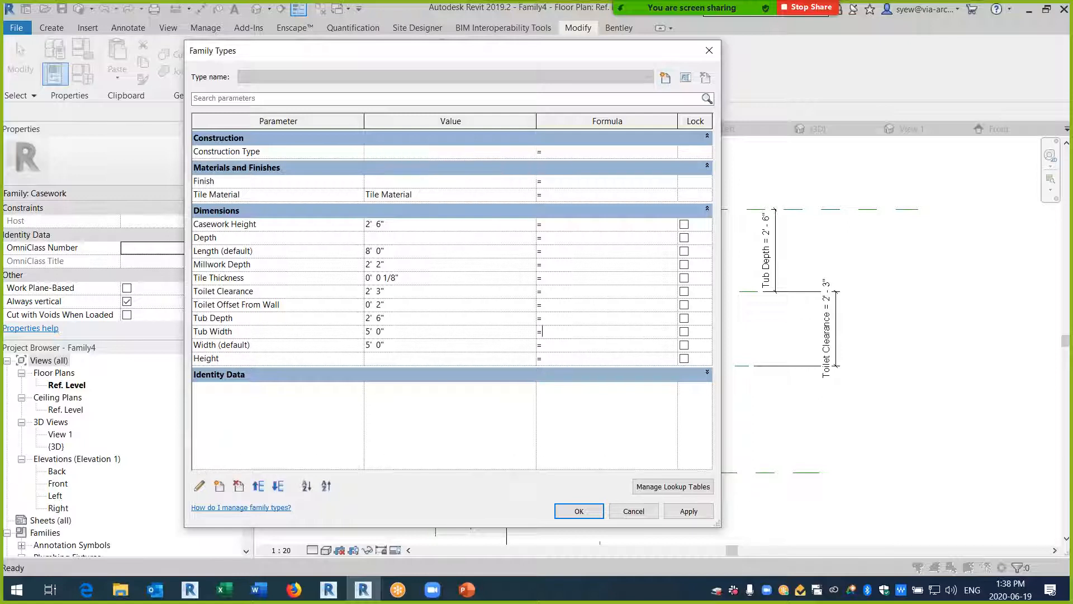
key(Escape)
click(218, 337)
click(199, 486)
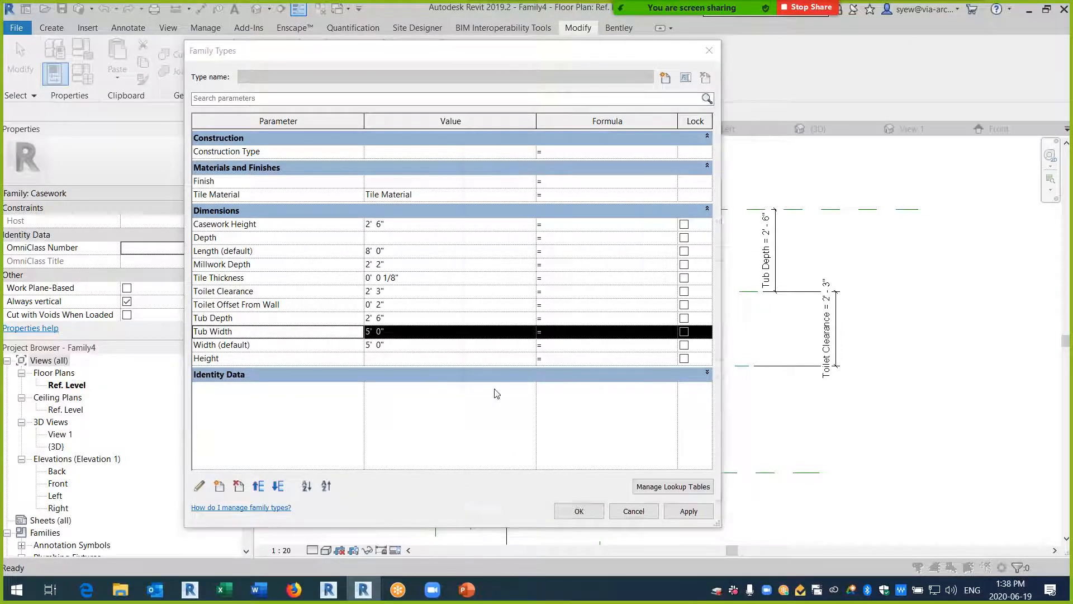
click(625, 331)
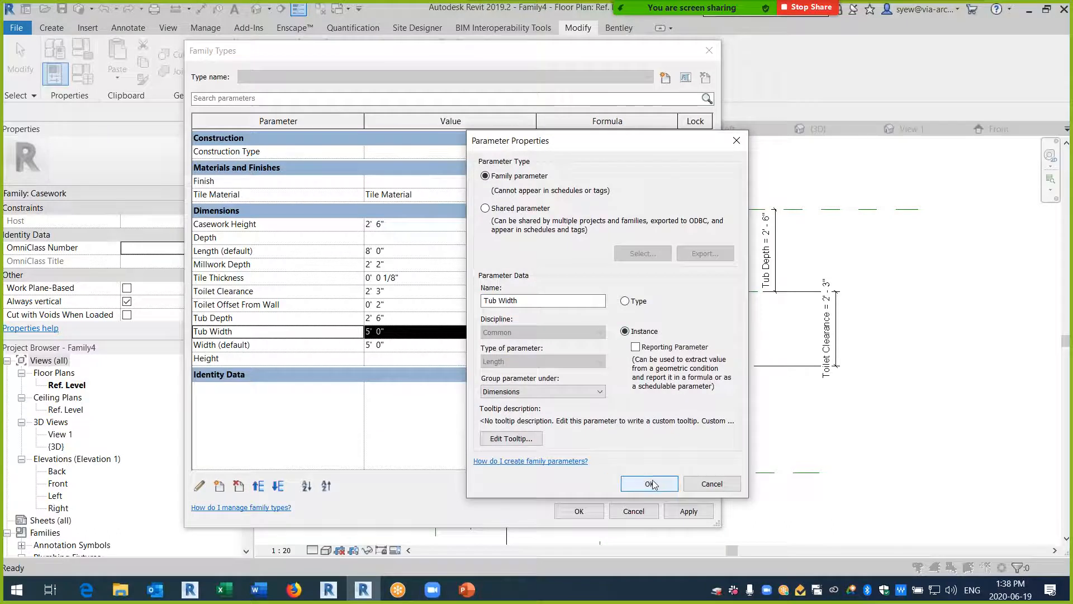
click(648, 482)
- Set Tub Width's formula to Width and reload the family into Project1, overwriting the existing version
click(566, 335)
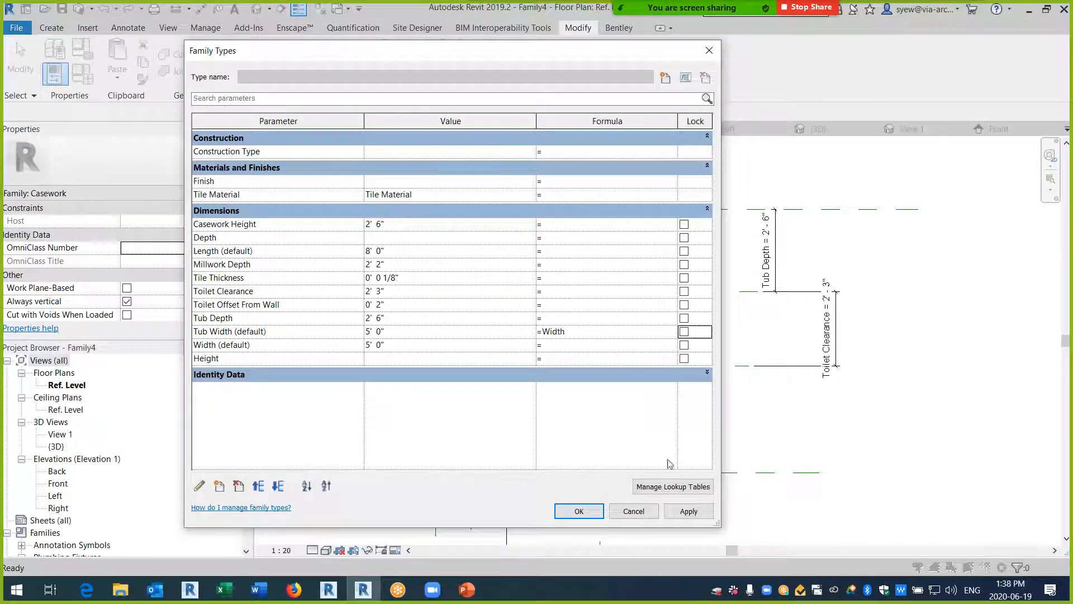
click(579, 511)
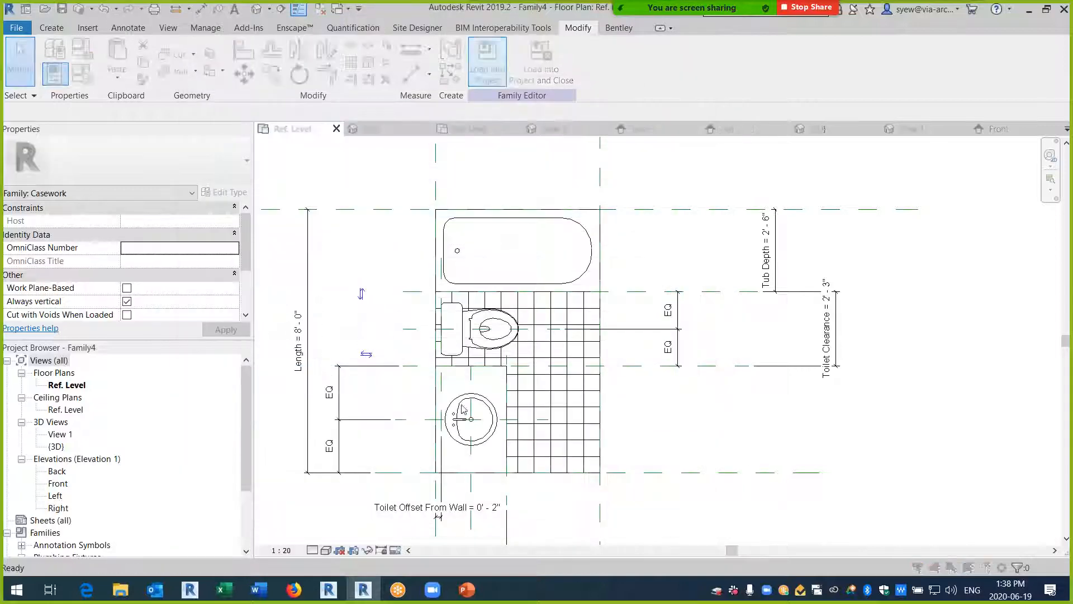
click(501, 398)
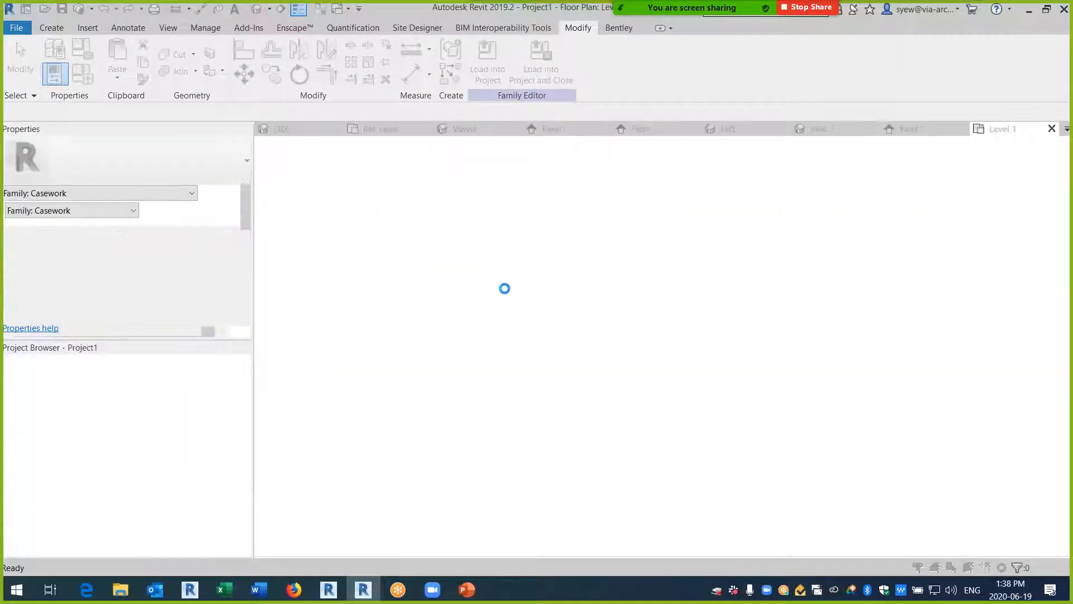
click(503, 291)
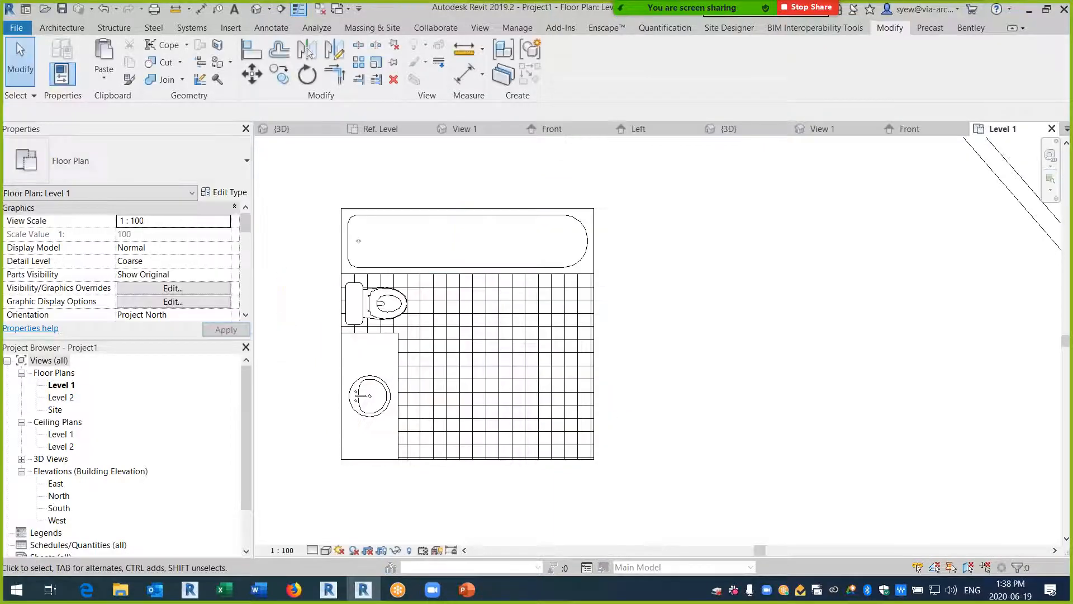
- Resize the bathroom unit in the Level 1 plan to about 1728 mm wide and 2964 mm long
scroll(622, 408, down, 2)
click(571, 387)
drag(609, 364, 548, 364)
mouse_move(503, 438)
mouse_down()
mouse_move(505, 409)
mouse_move(507, 438)
mouse_up()
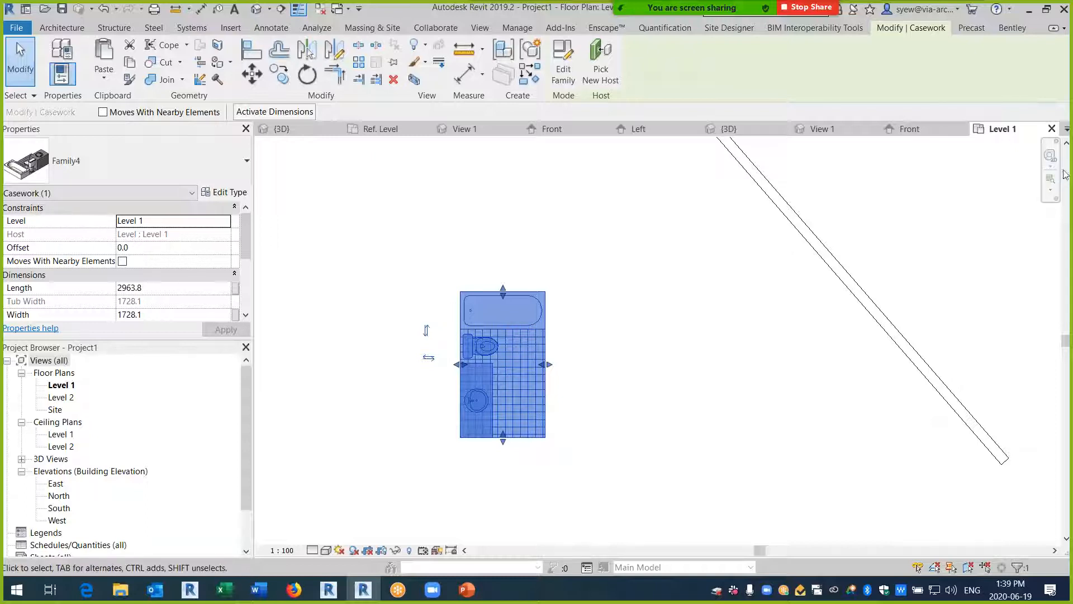
- Switch to the PowerPoint lesson slide and highlight the topic "How to apply nested family to curtainwall"
click(473, 593)
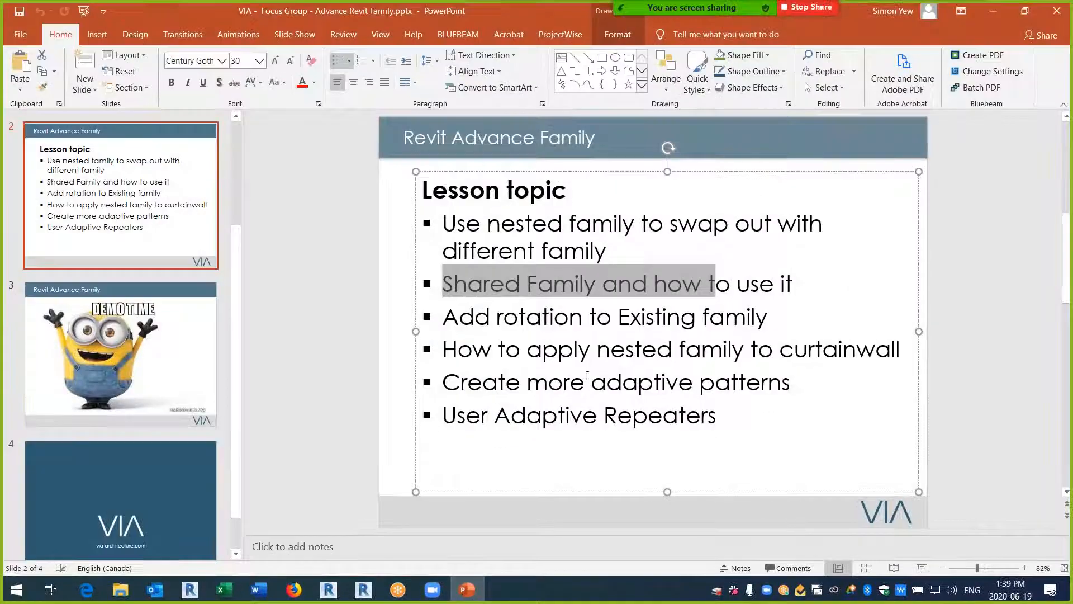
click(456, 319)
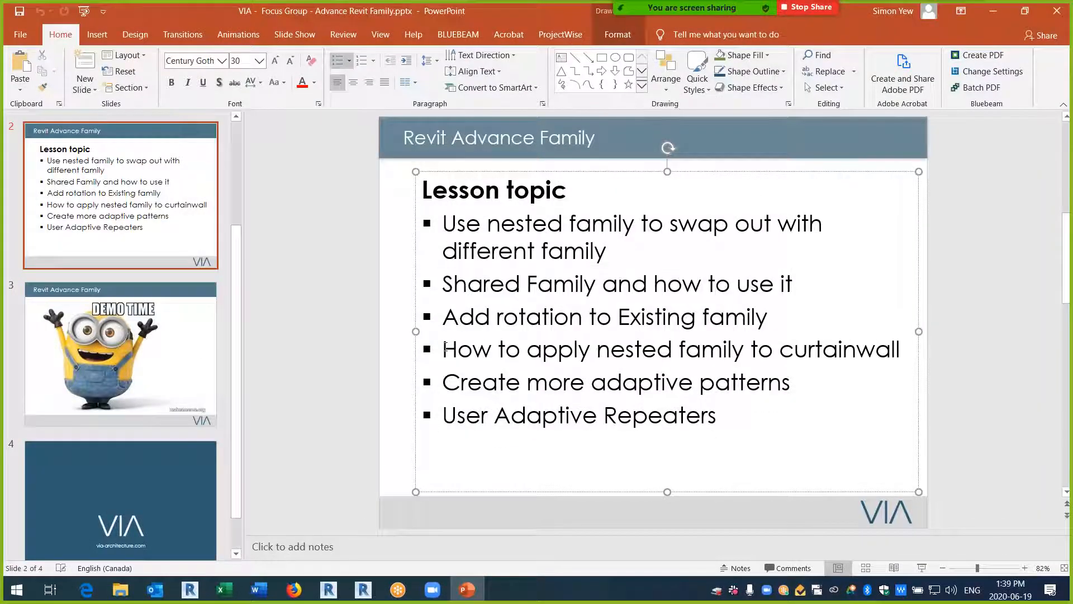
triple_click(551, 350)
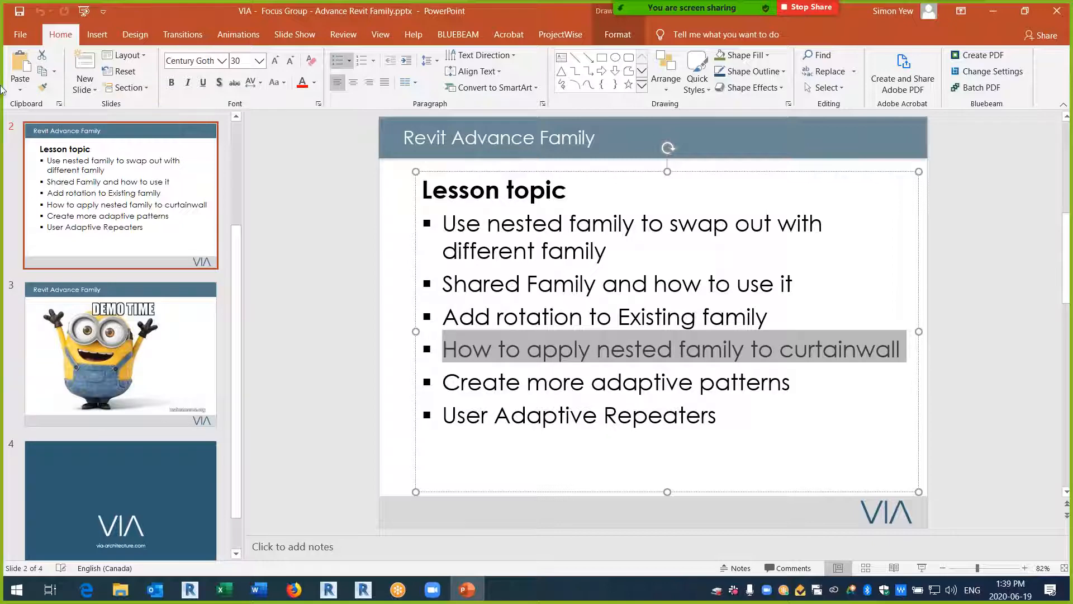
- Switch to Revit, create a new family from the Metric Curtain Wall Panel template without saving Project1, and open its Exterior elevation
drag(191, 21, 185, 73)
click(763, 62)
click(20, 53)
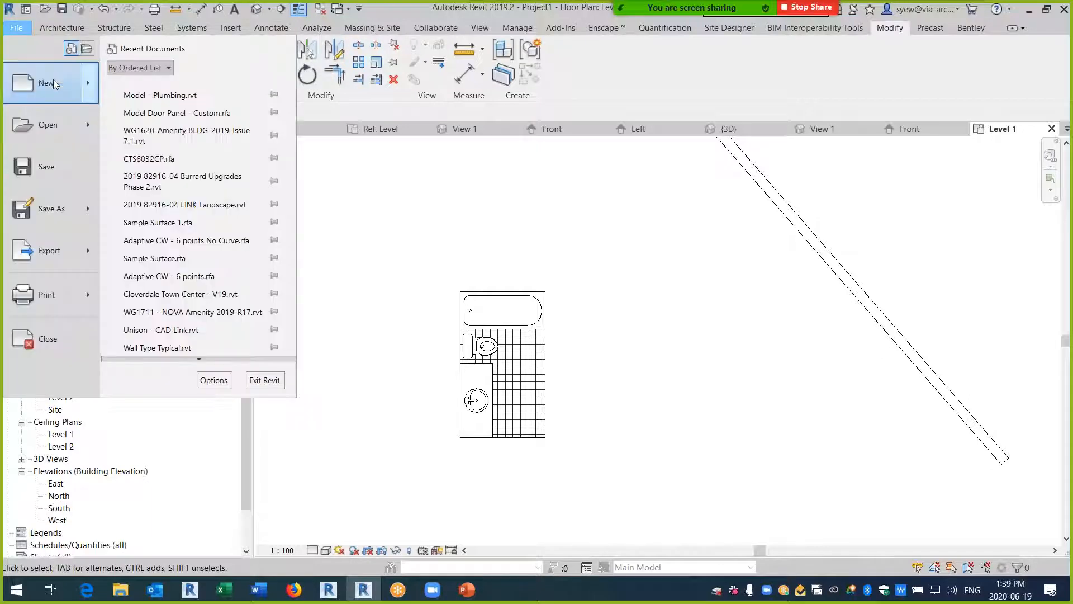
mouse_move(53, 79)
click(172, 123)
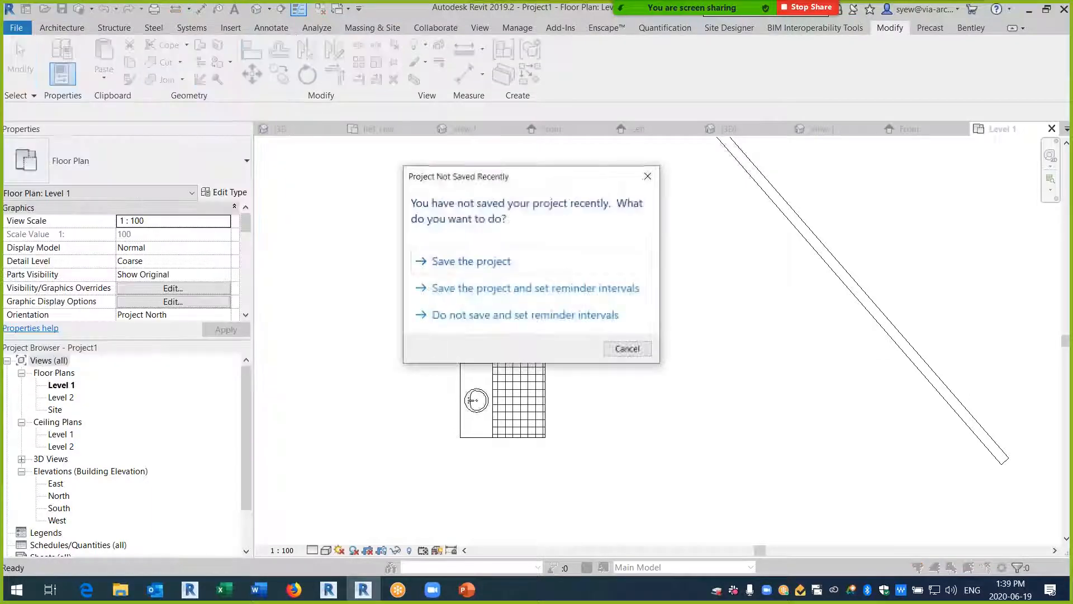
click(622, 347)
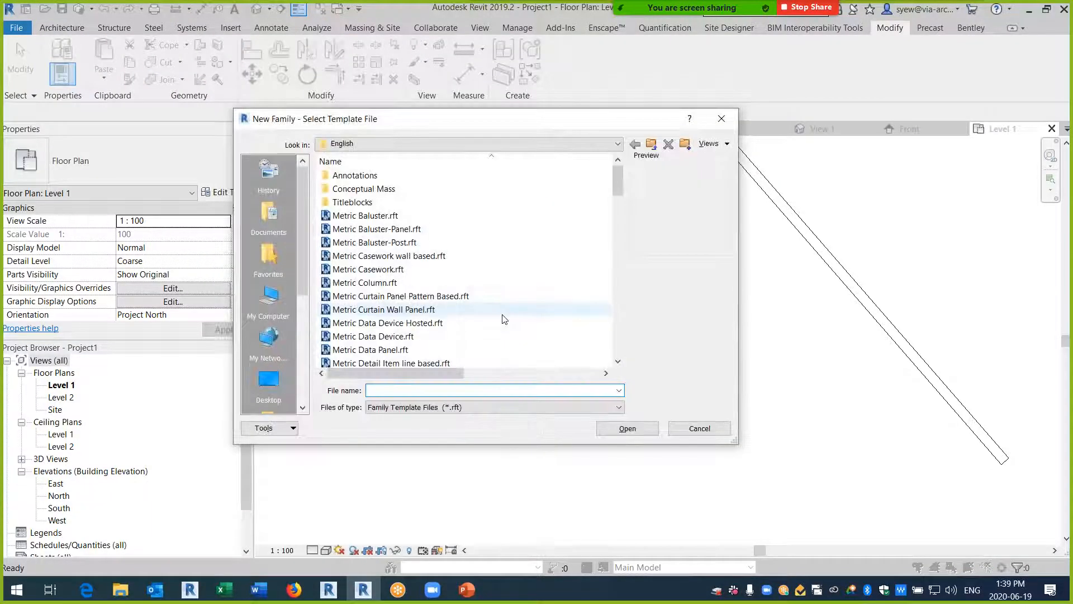
drag(615, 209, 619, 179)
click(400, 255)
click(392, 269)
click(635, 433)
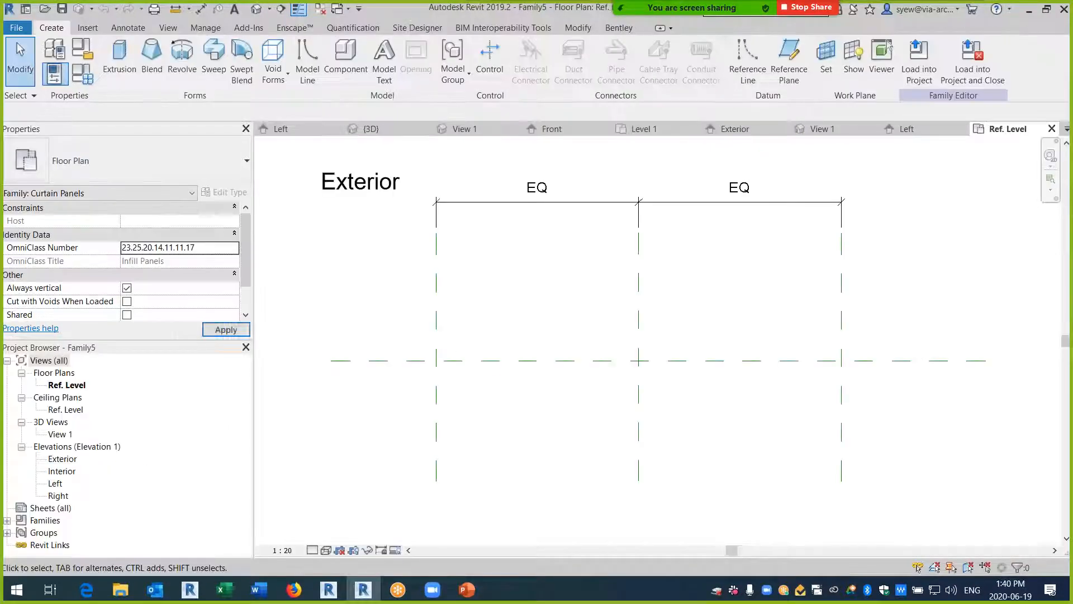
middle_drag(520, 420, 443, 423)
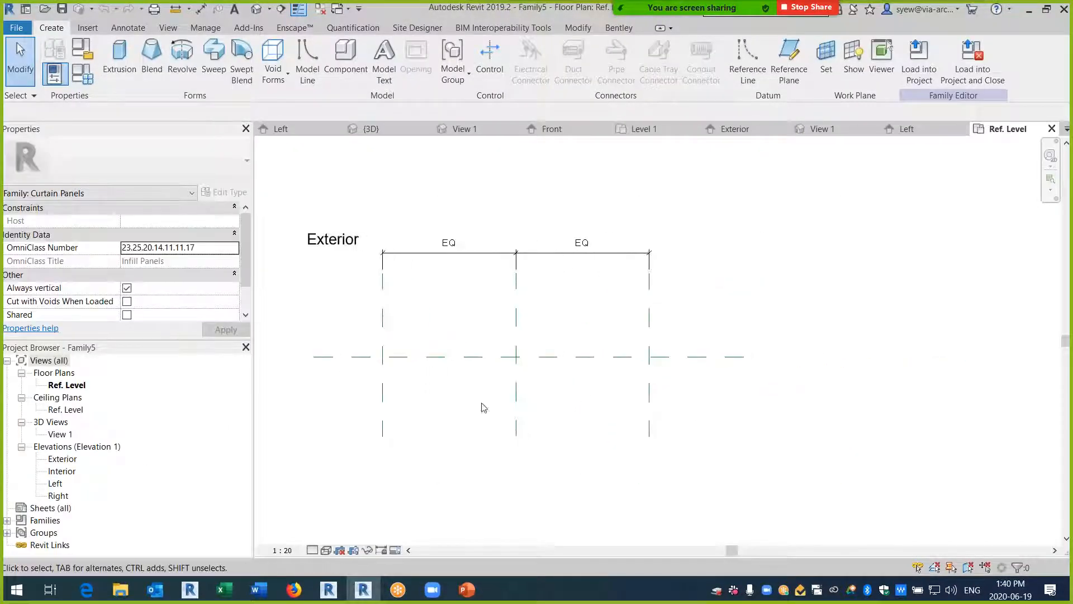
double_click(58, 459)
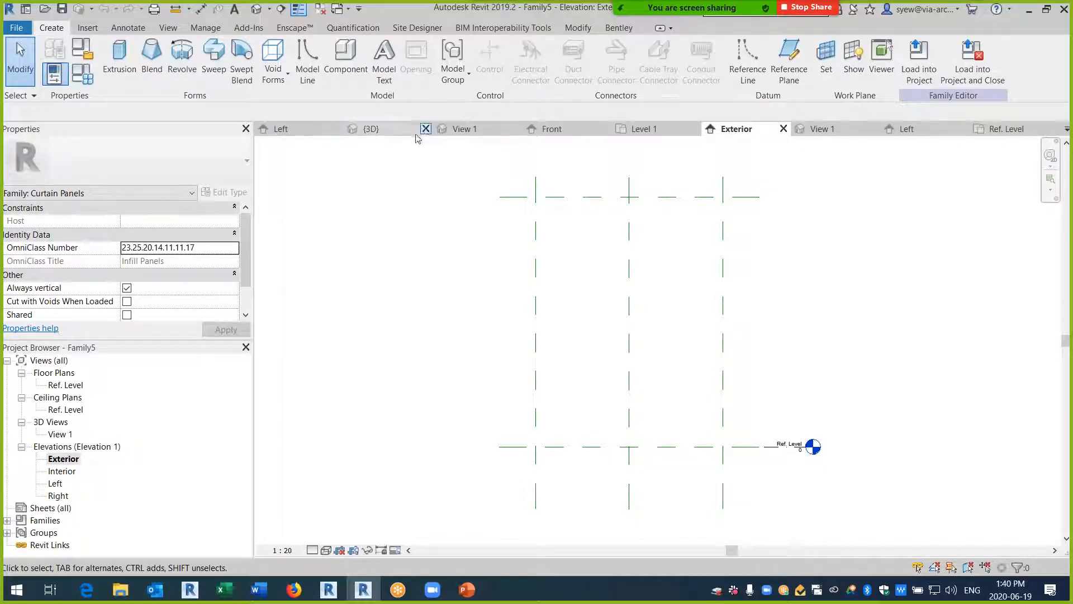
- Return to Project1's 3D view and open the placed door's family for editing
click(463, 132)
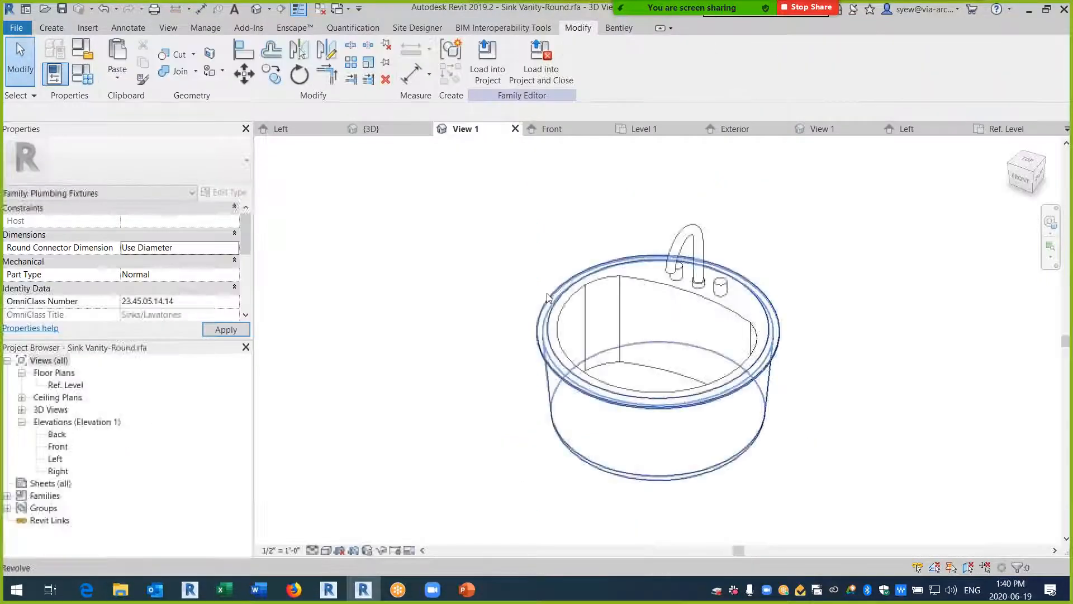
click(515, 129)
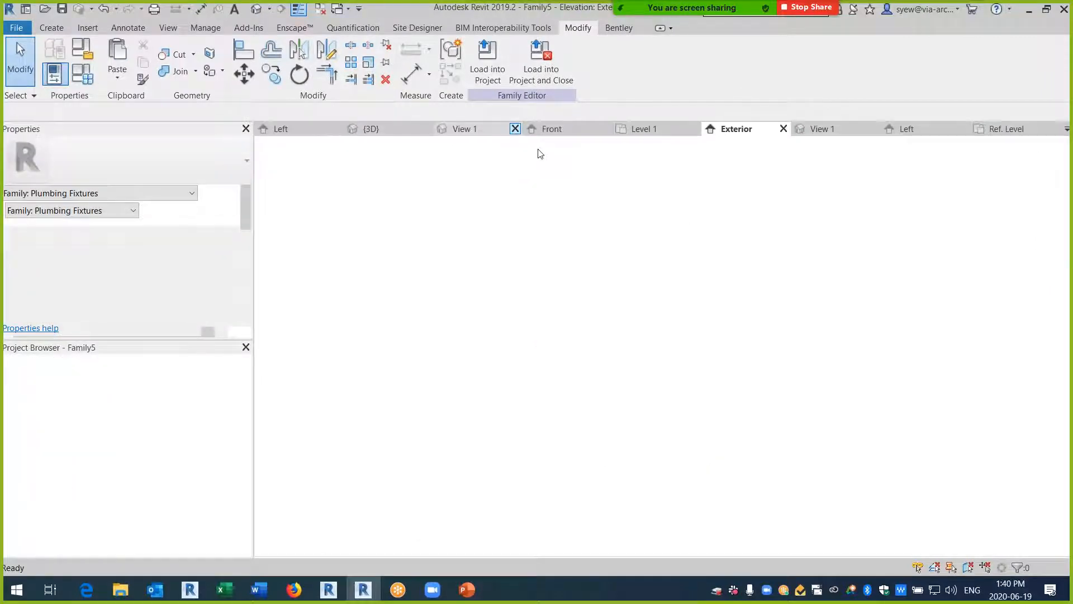
click(543, 130)
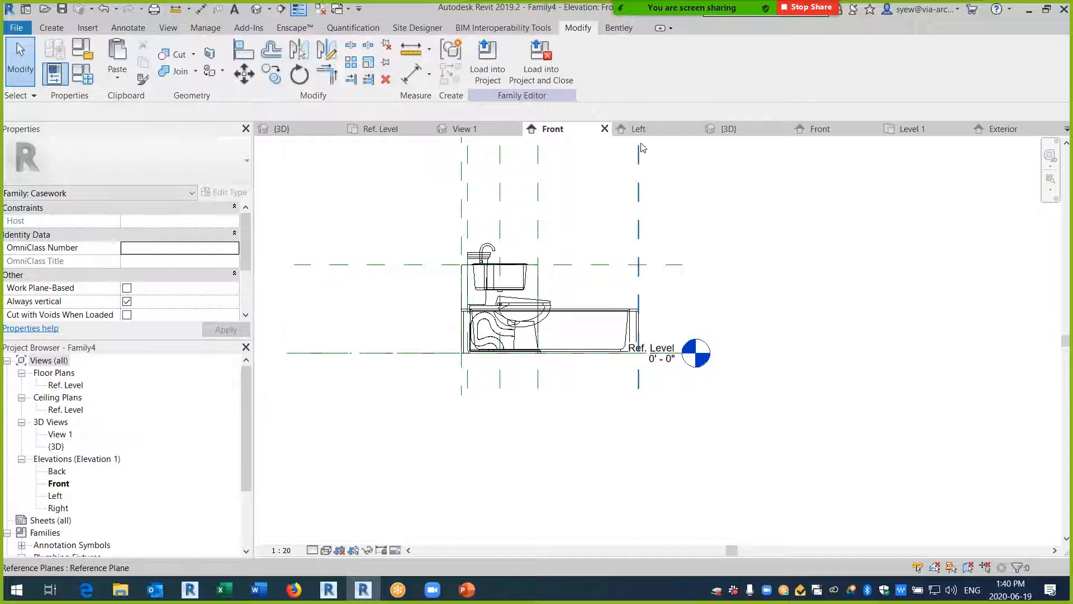
click(659, 130)
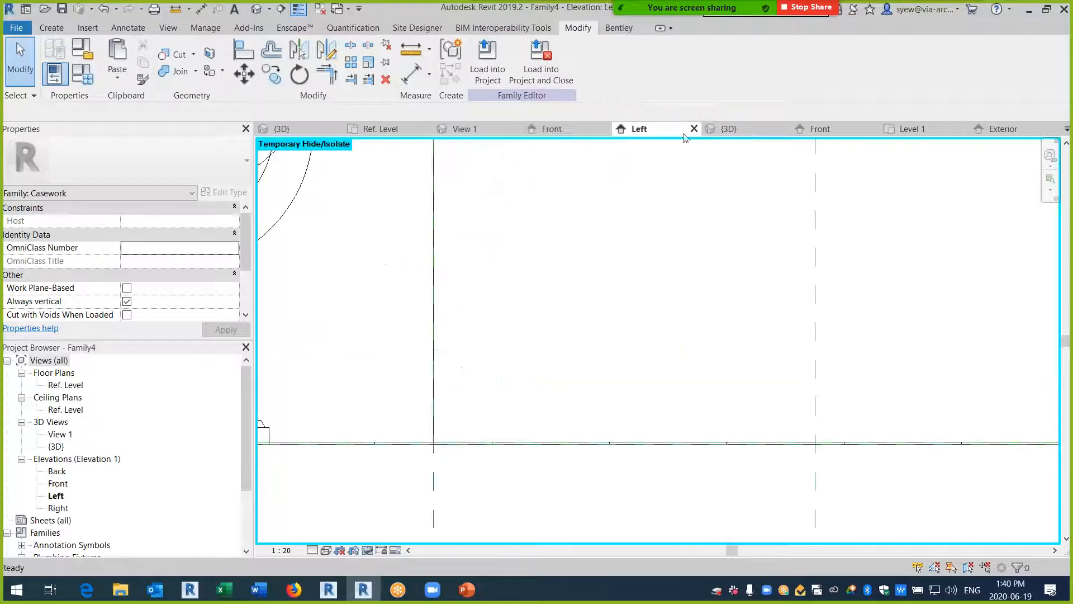
click(348, 10)
click(408, 160)
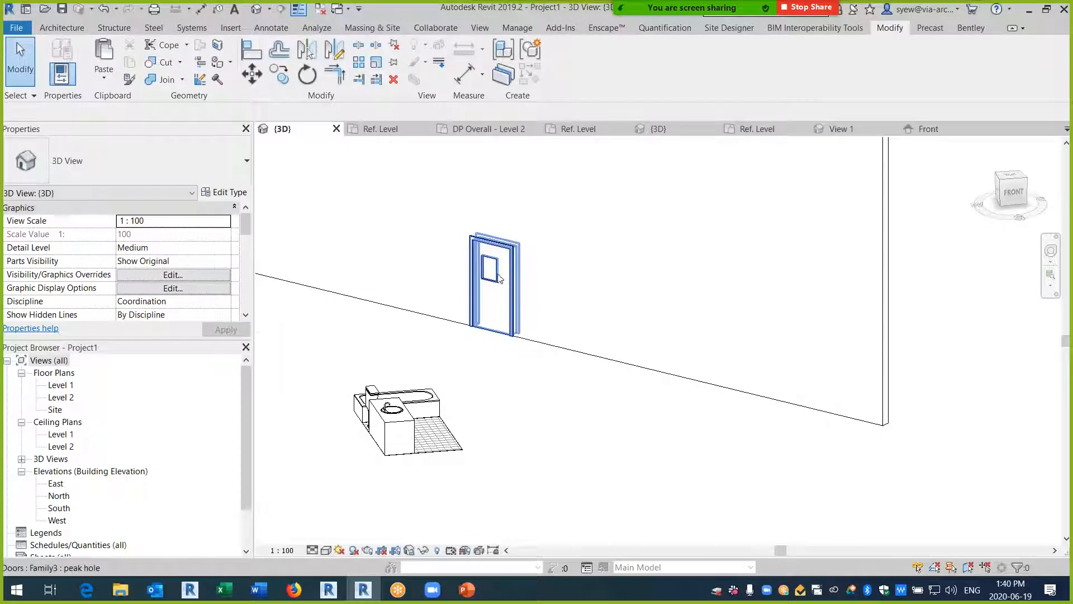
double_click(499, 277)
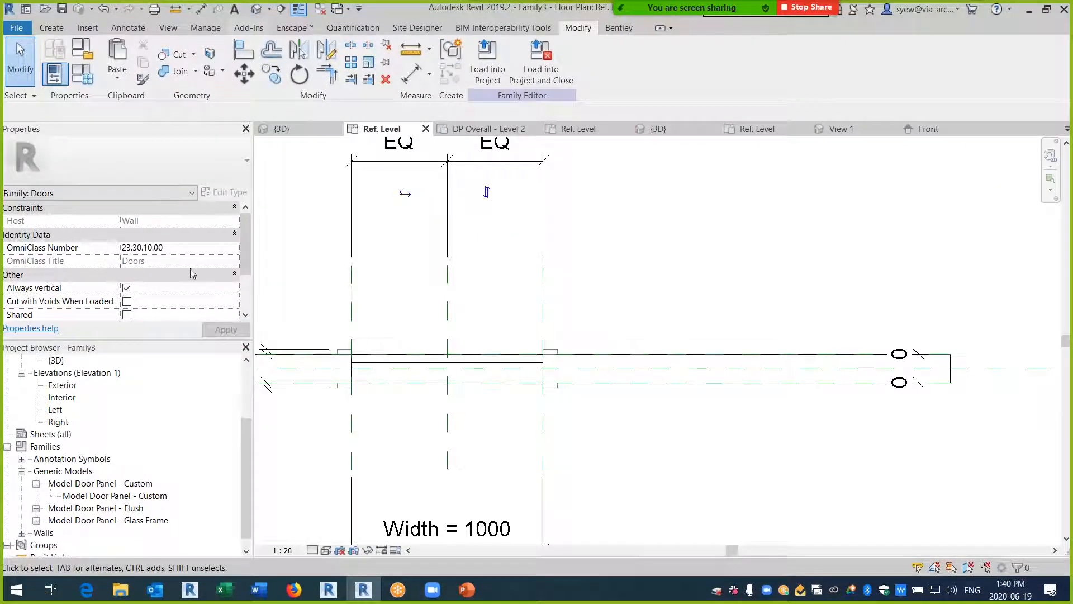
- Open the nested Model Door Panel - Glass Frame family for editing from within the door family
click(102, 521)
click(36, 521)
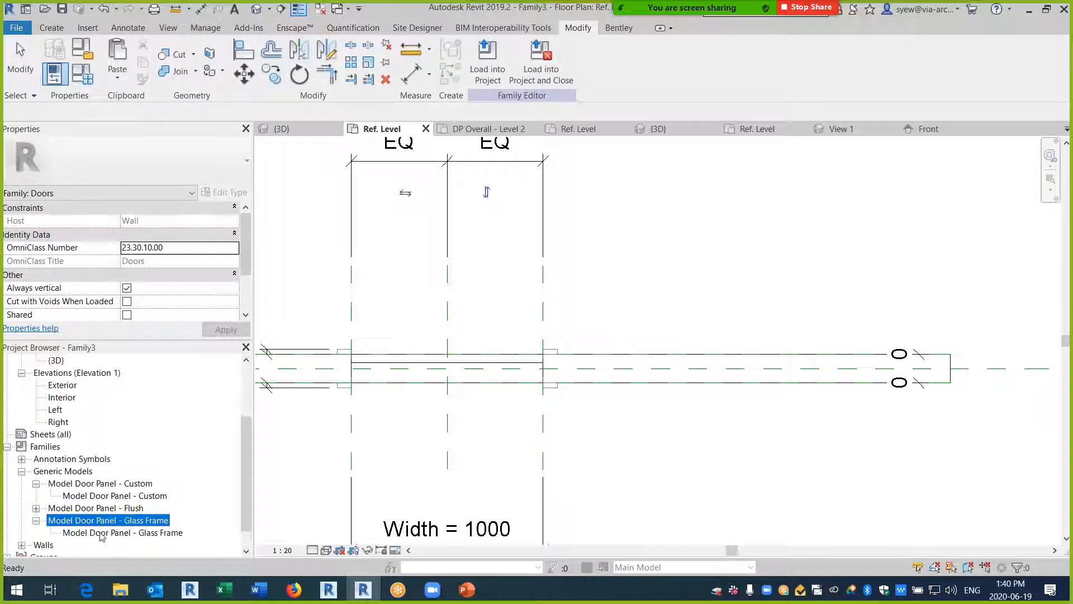
right_click(102, 534)
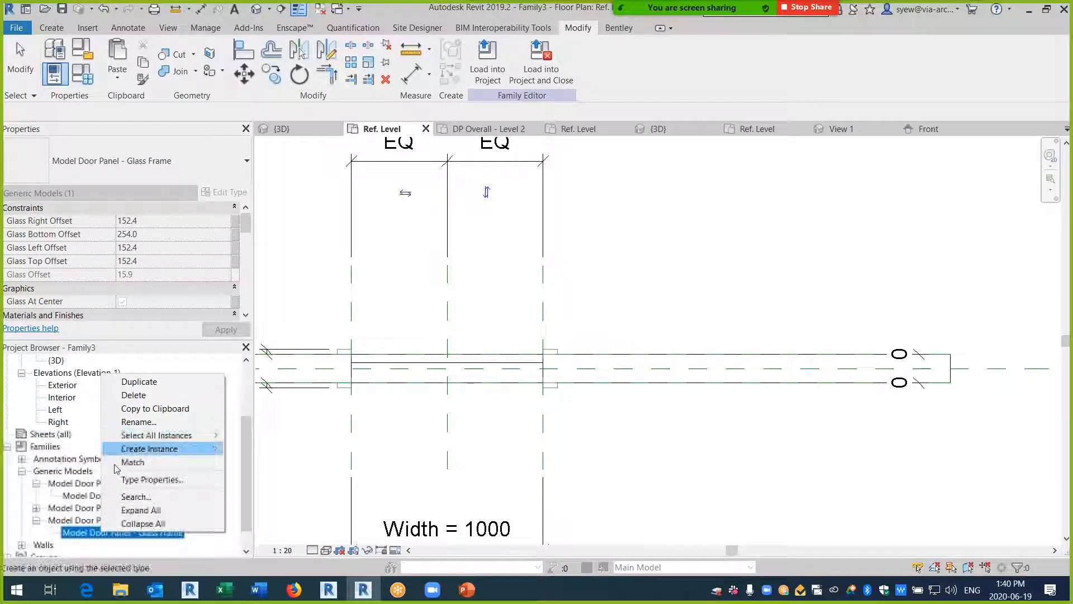
click(84, 520)
right_click(84, 519)
click(102, 423)
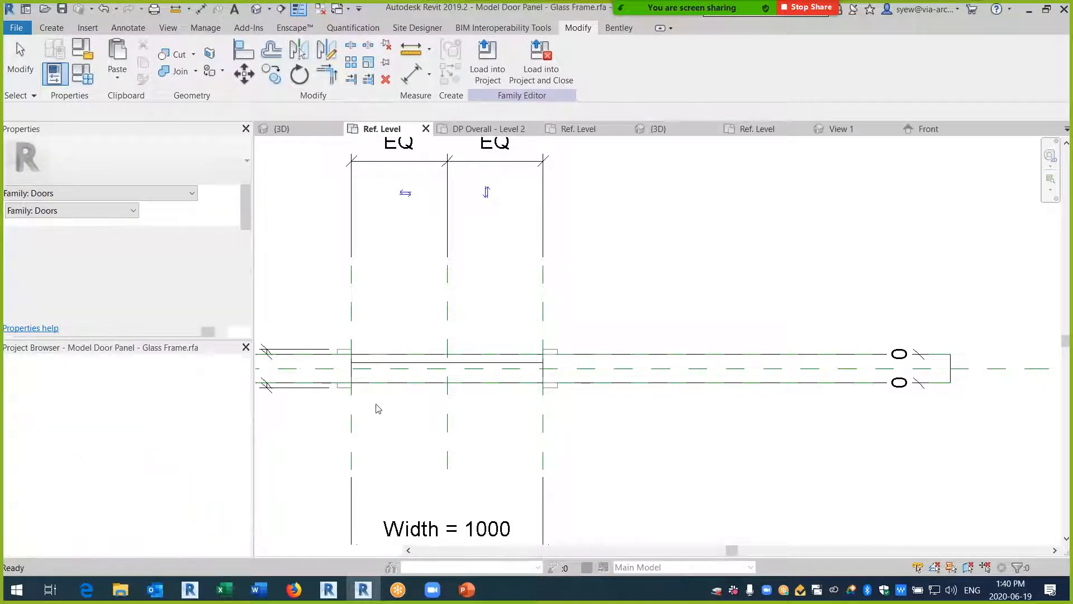
- Load the glass frame door panel into Family5 only and place one instance in the Ref. Level plan
shift+middle_drag(707, 386, 788, 379)
middle_drag(788, 379, 645, 377)
click(919, 58)
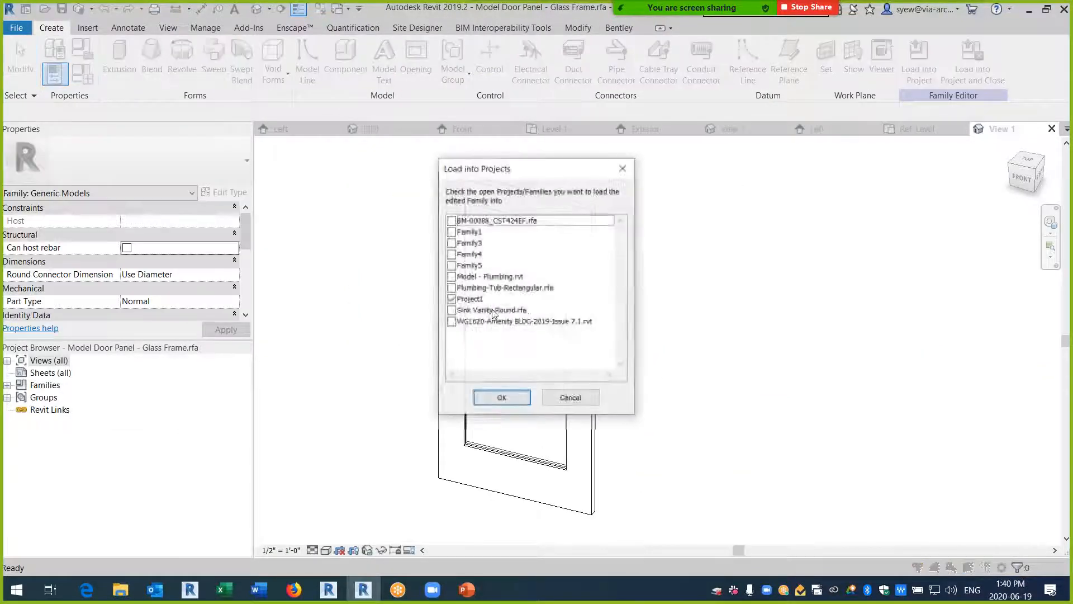
click(451, 299)
click(452, 266)
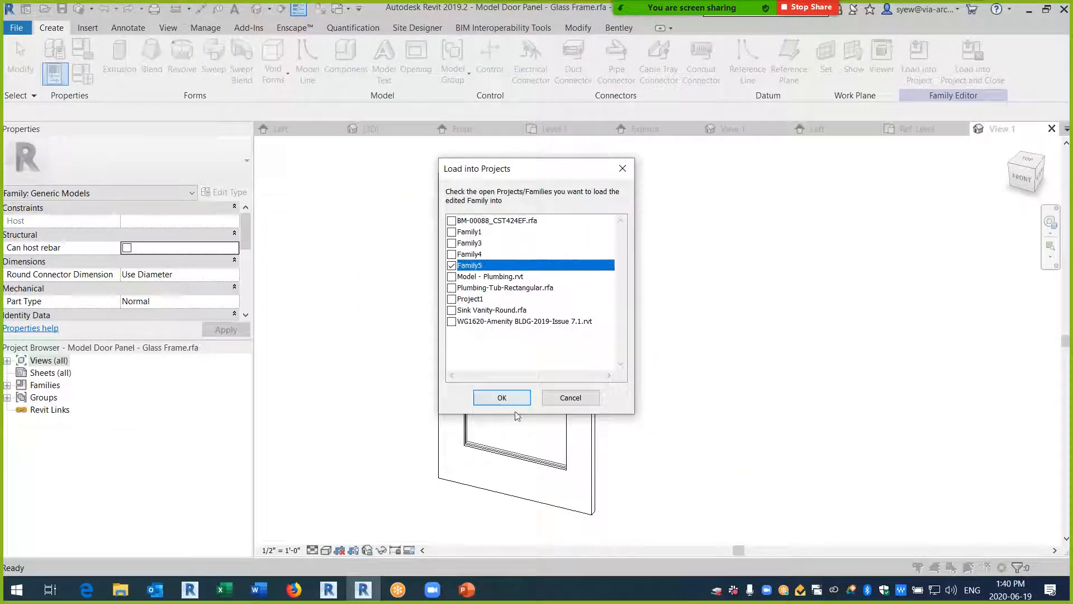
click(502, 398)
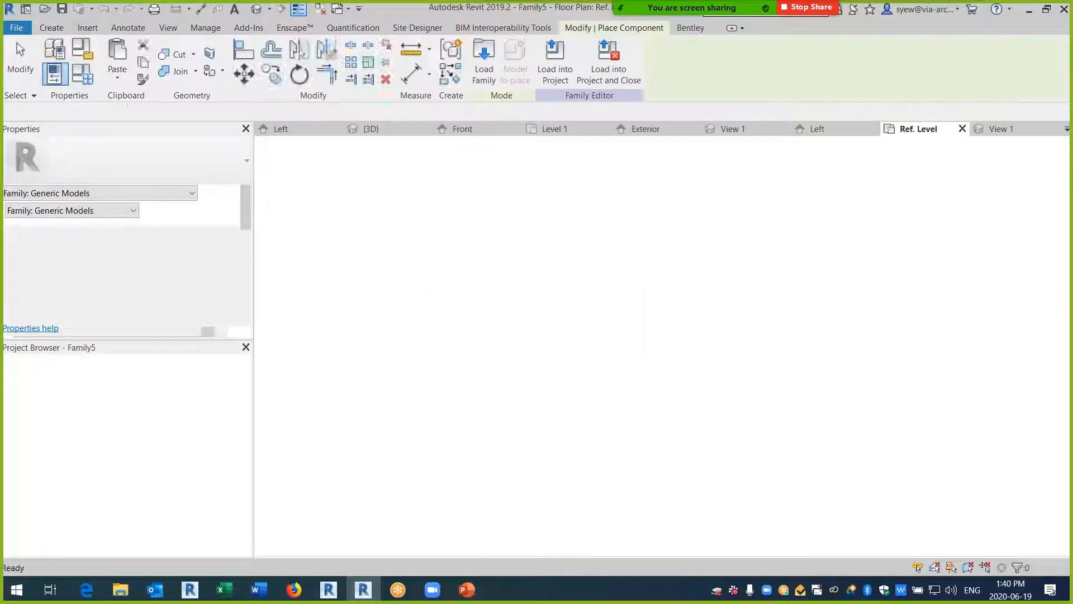
click(464, 319)
key(Escape)
key(Escape)
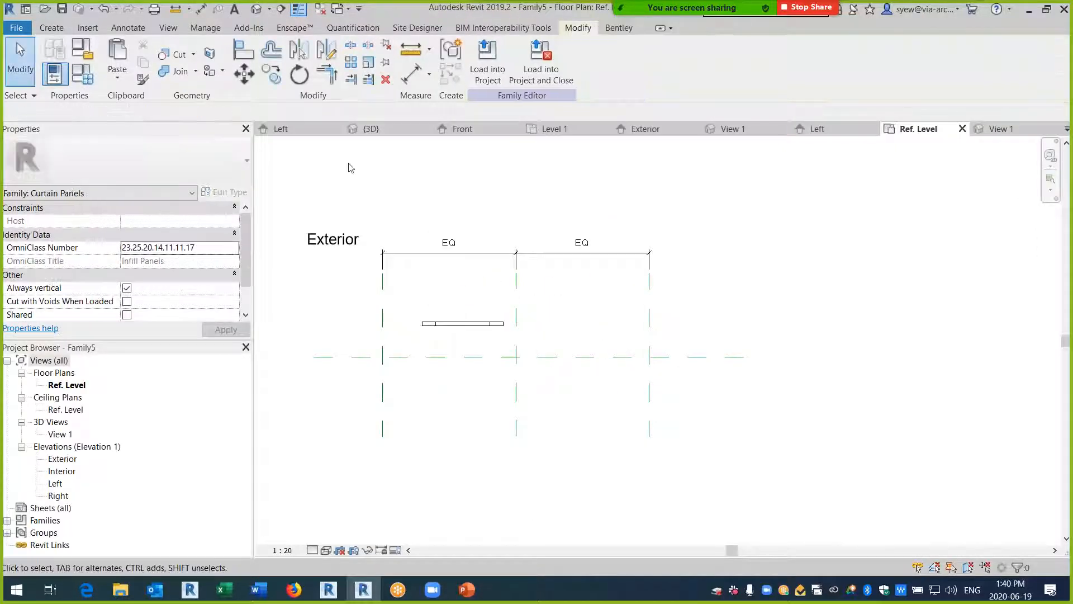
- In Family5's Exterior elevation, dimension the height from Ref. Level to the upper reference plane and the width between the outer vertical reference planes
click(255, 10)
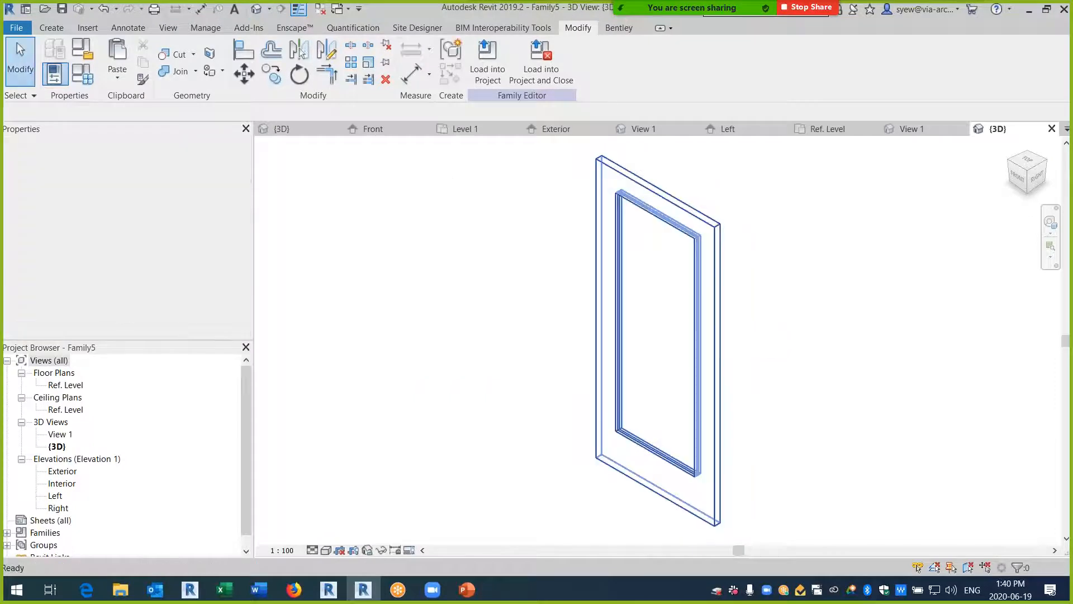
double_click(60, 471)
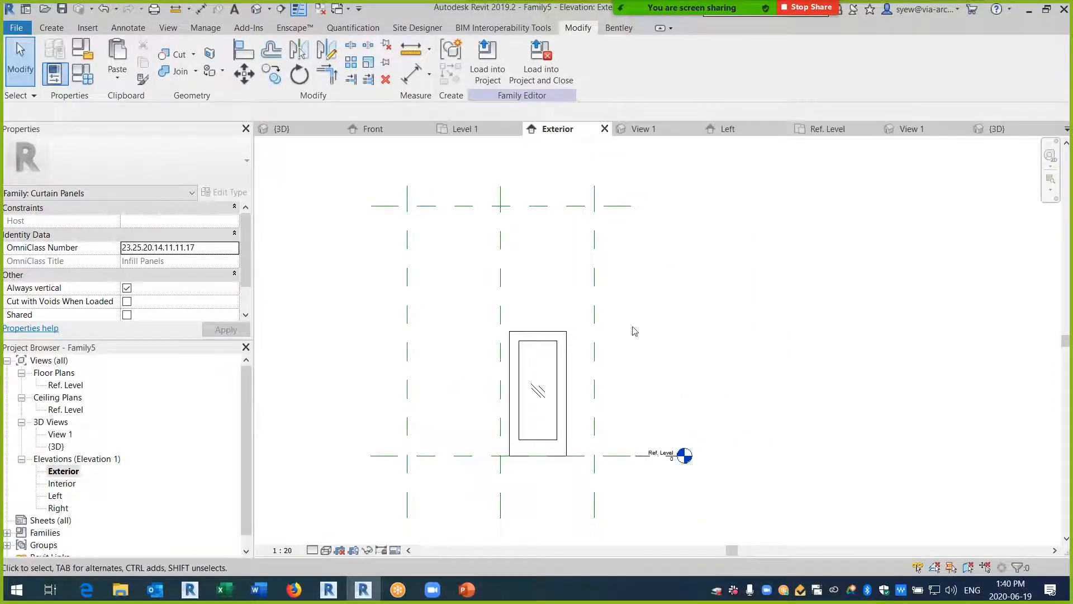
click(83, 73)
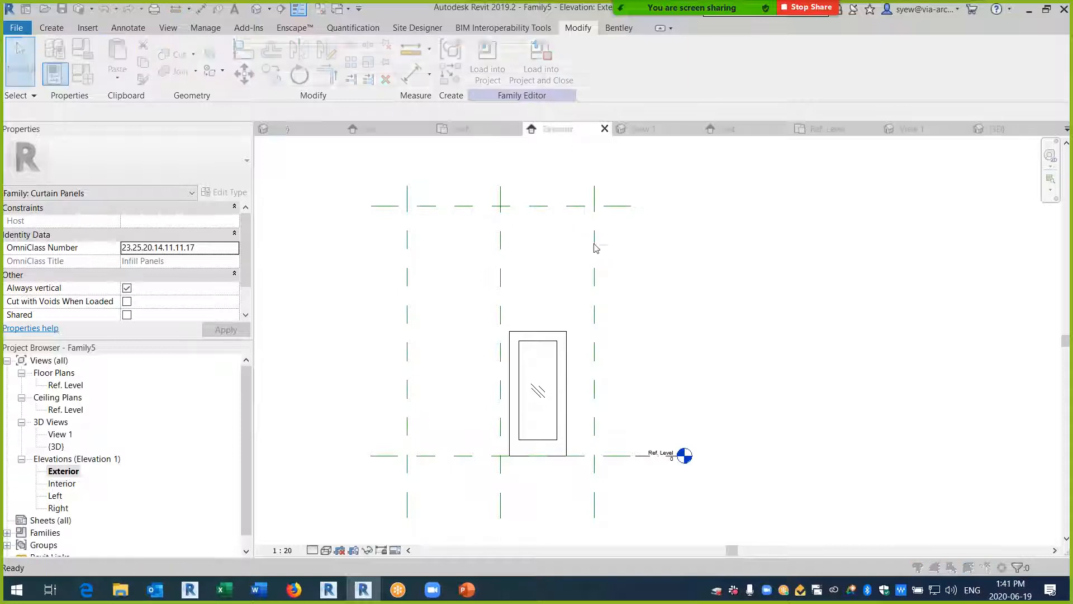
key(Escape)
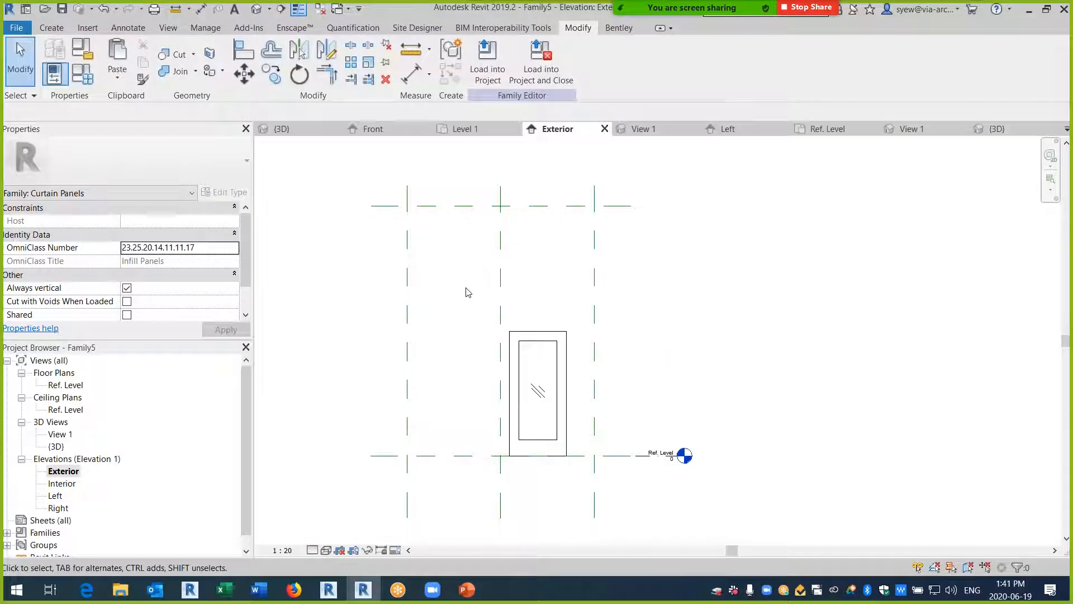
click(200, 12)
click(390, 455)
click(383, 206)
click(303, 257)
click(408, 252)
click(594, 235)
click(571, 164)
key(Escape)
key(Escape)
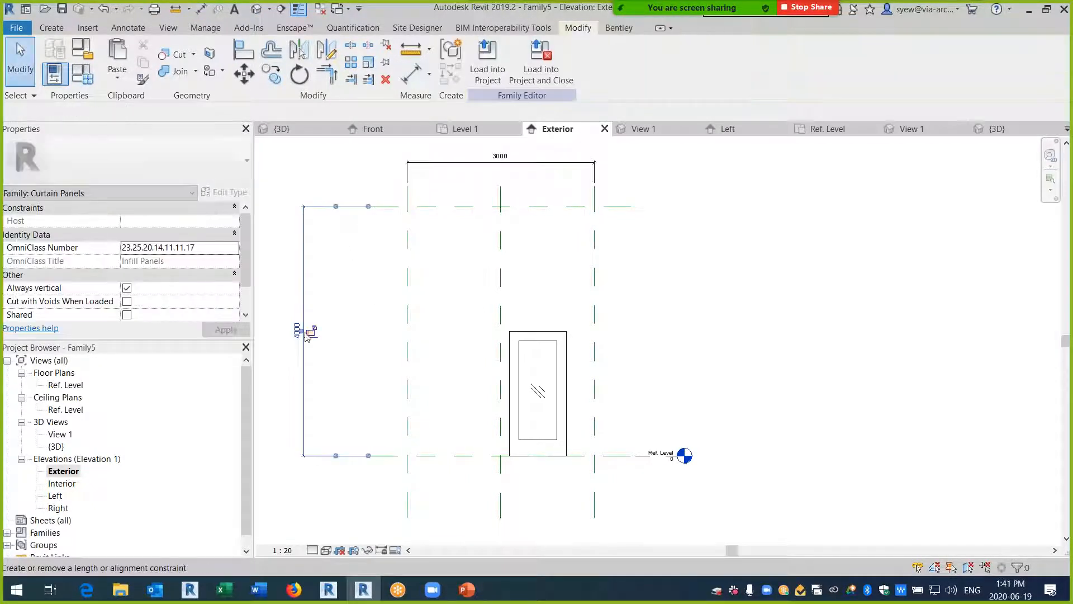
- Label the overall height dimension with a new instance reporting parameter named Report Height
click(302, 329)
click(534, 60)
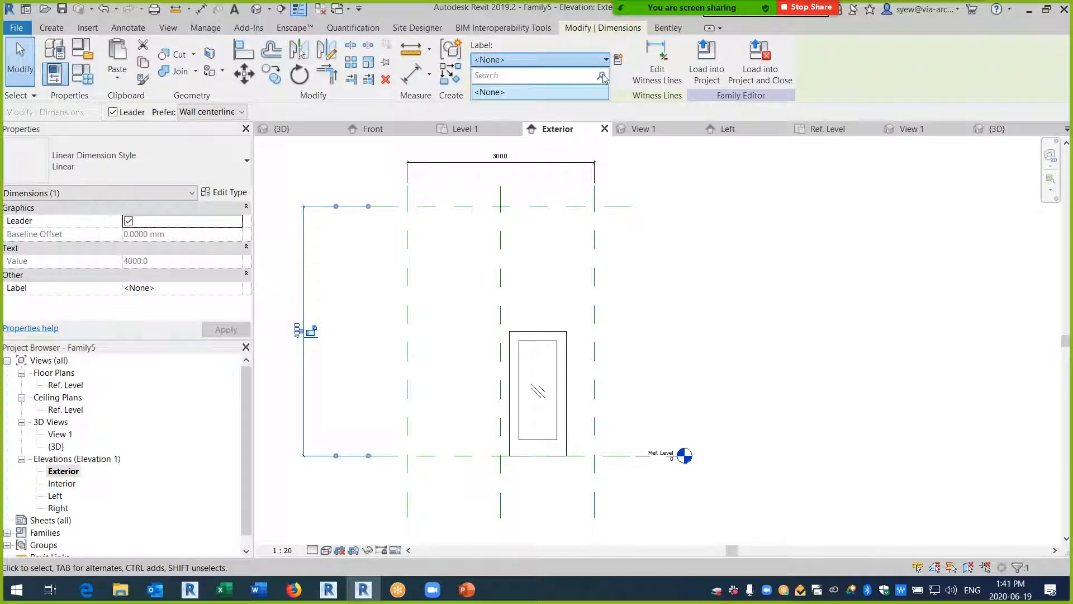
click(618, 60)
text(REpo)
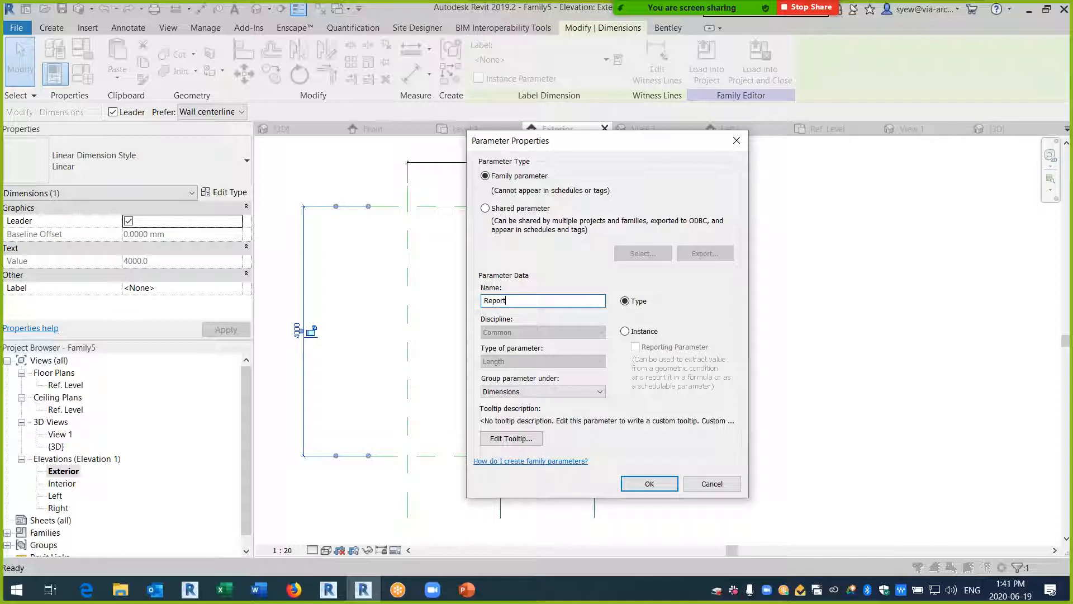
click(628, 331)
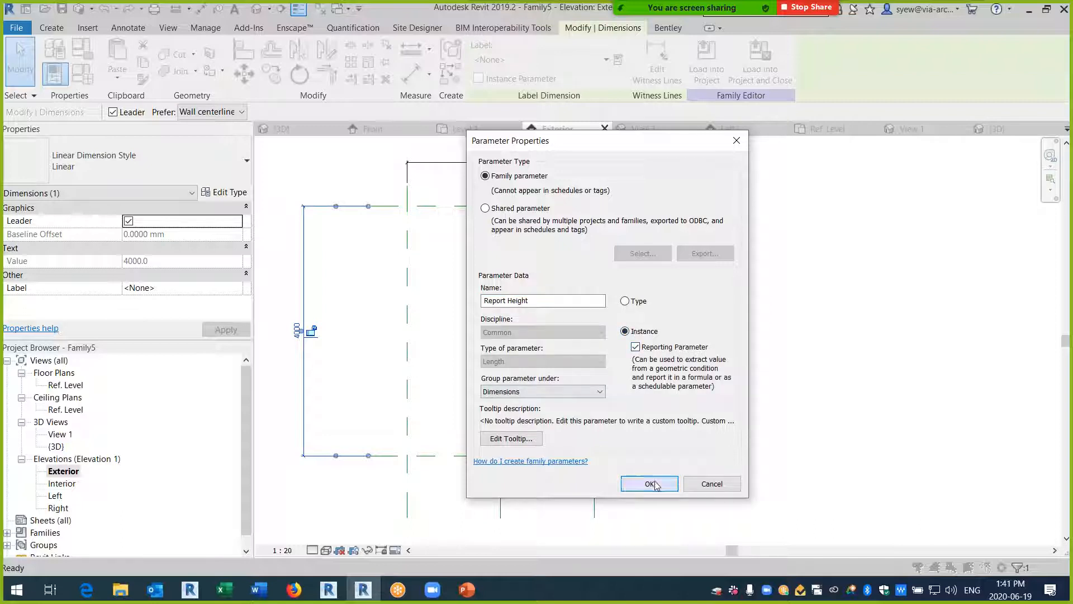
click(649, 483)
click(695, 283)
- Label the overall width dimension with a new instance reporting parameter named Report Width
click(575, 167)
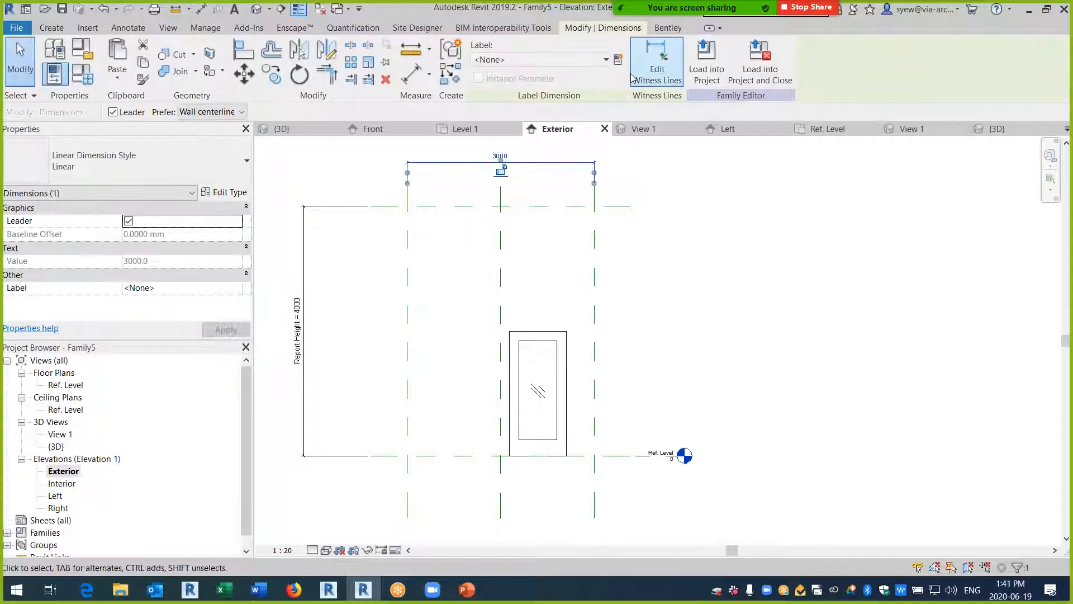
click(619, 59)
click(640, 329)
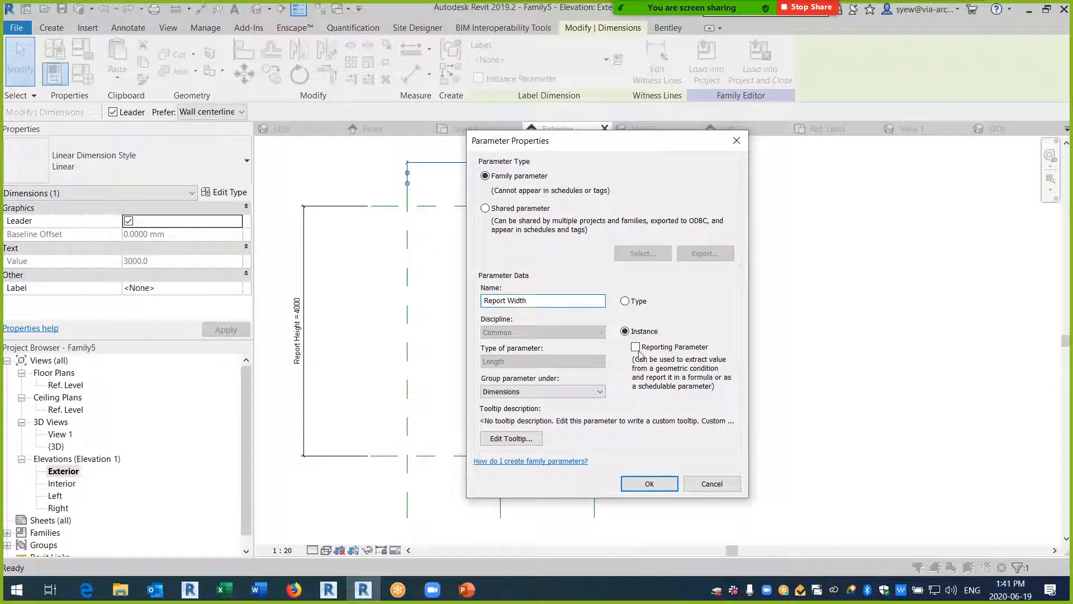
drag(612, 148, 848, 160)
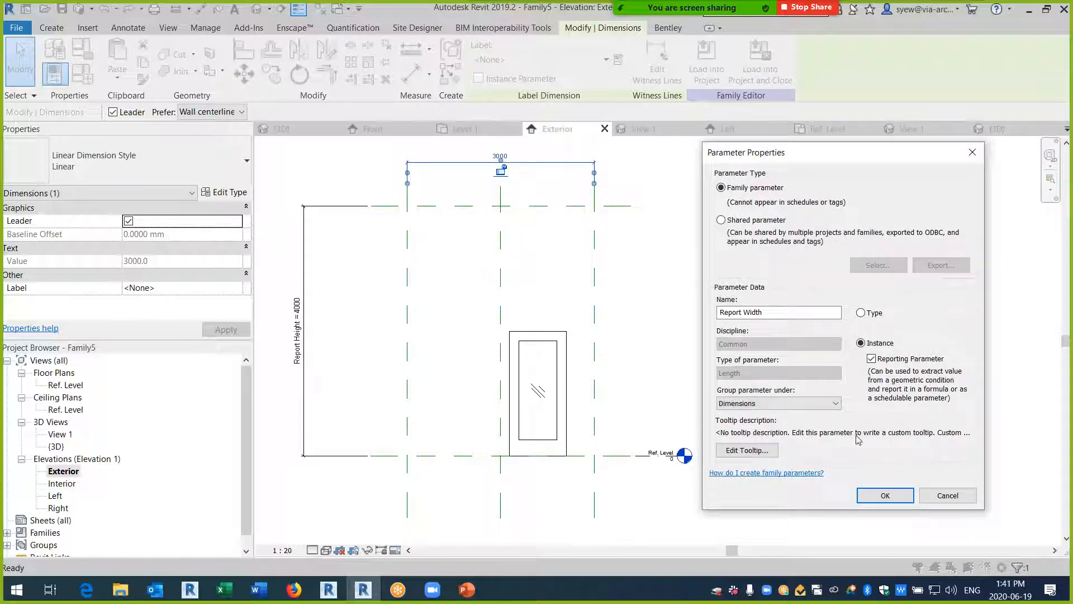
click(633, 416)
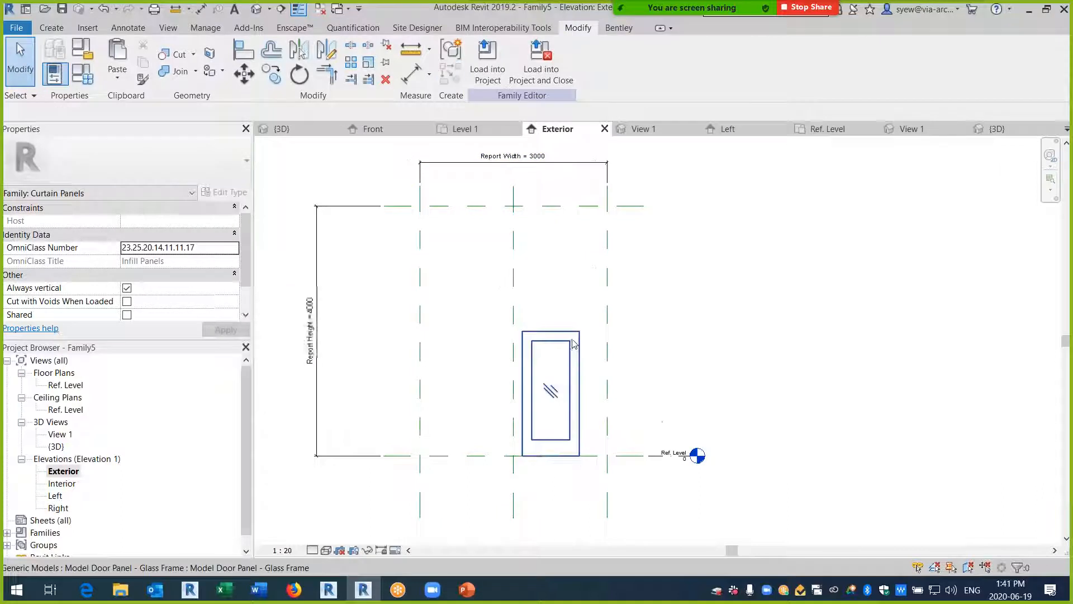
- Open the placed glass frame door panel's family for editing and show its Front elevation
click(573, 343)
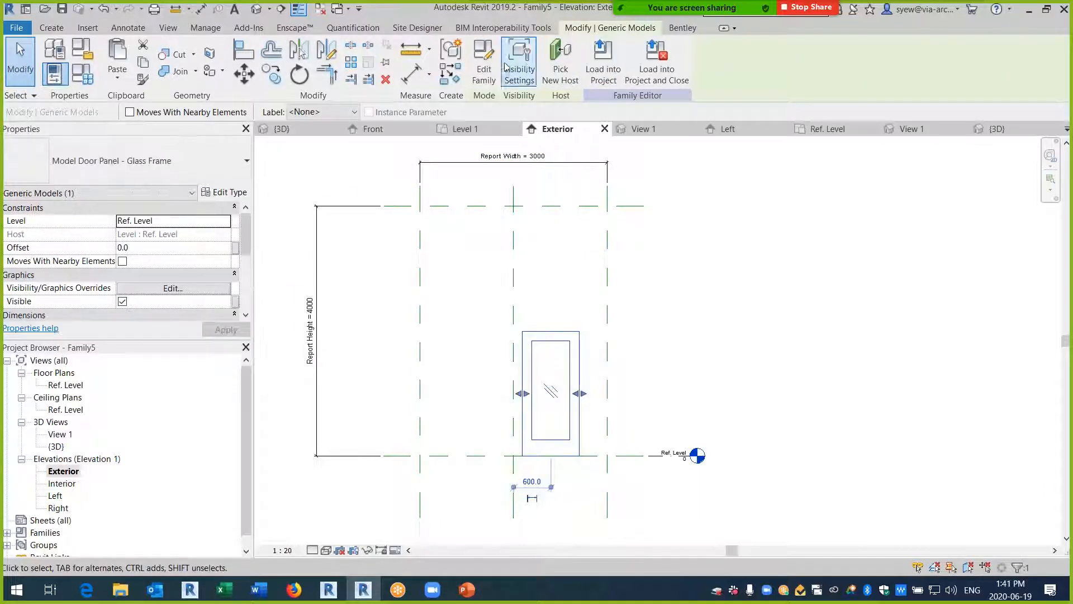
click(484, 64)
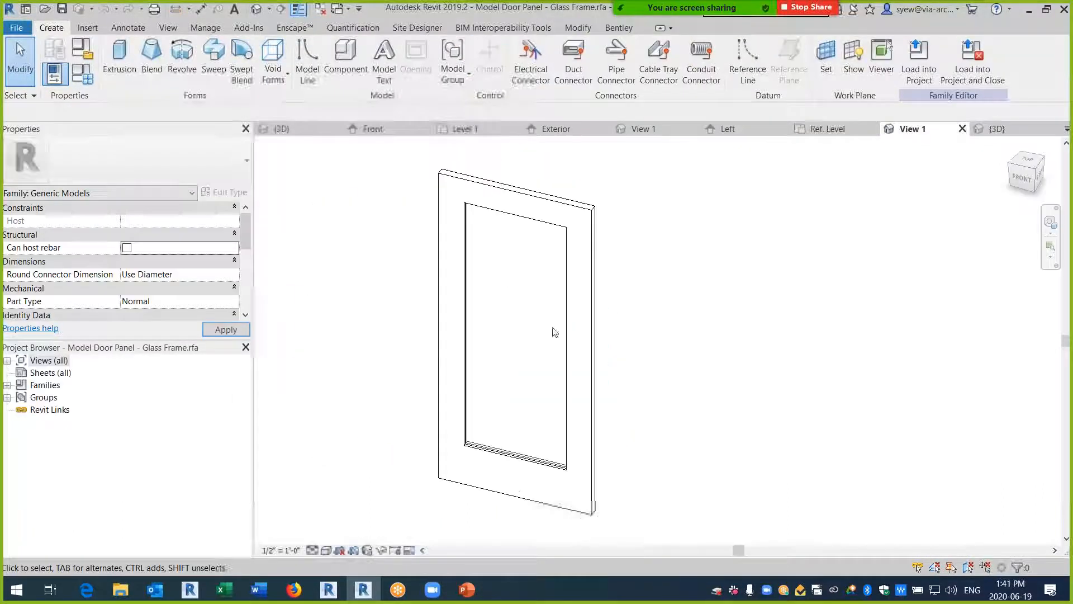
click(49, 361)
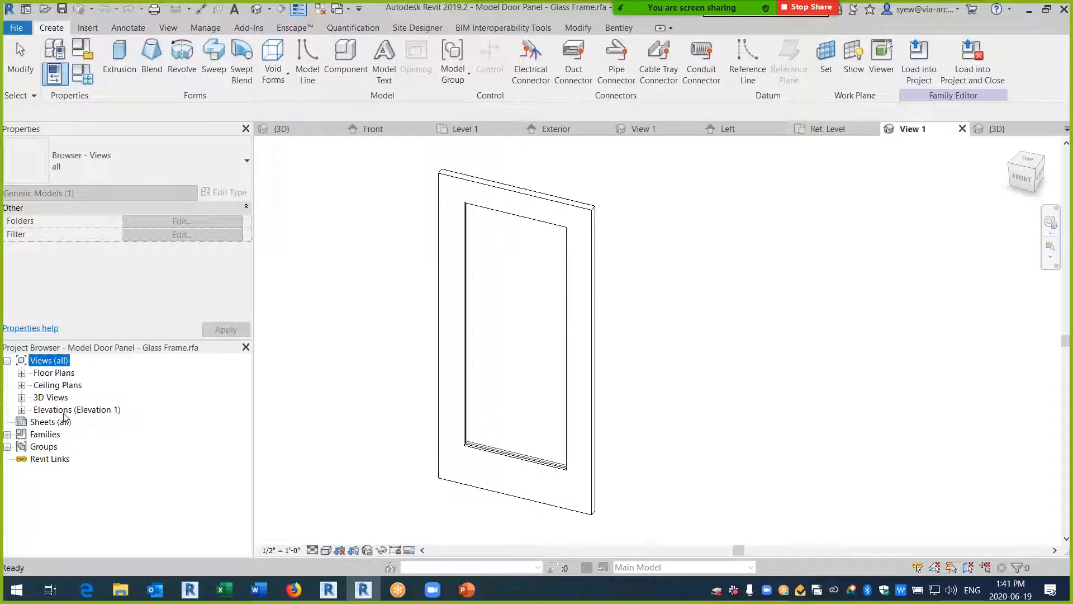
double_click(63, 410)
double_click(58, 433)
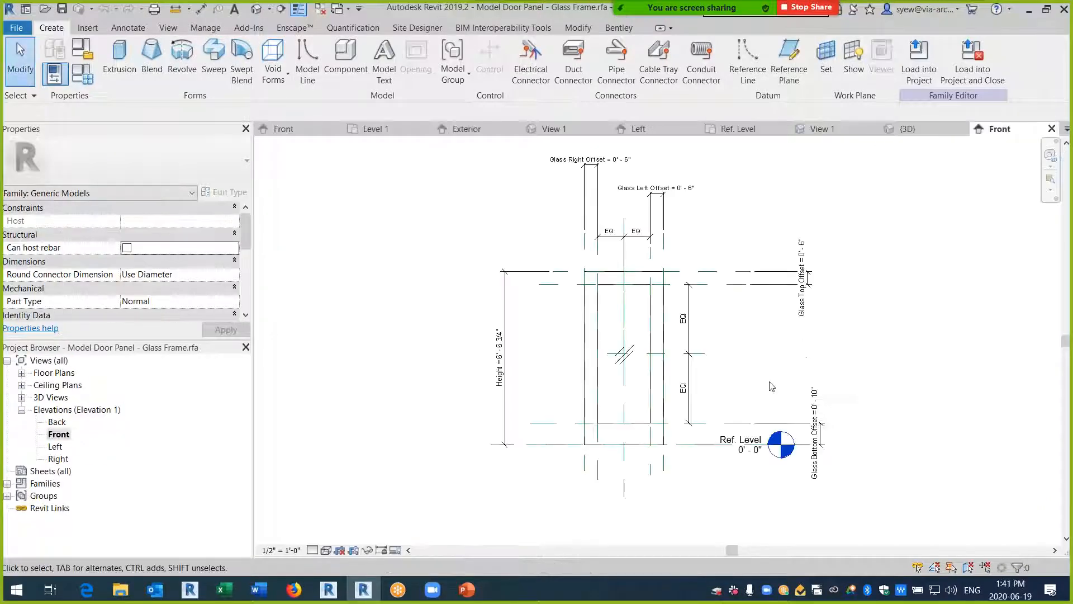
- Make the glass frame door panel's Height an instance parameter and reload the family into Family5, overwriting the existing version
click(505, 349)
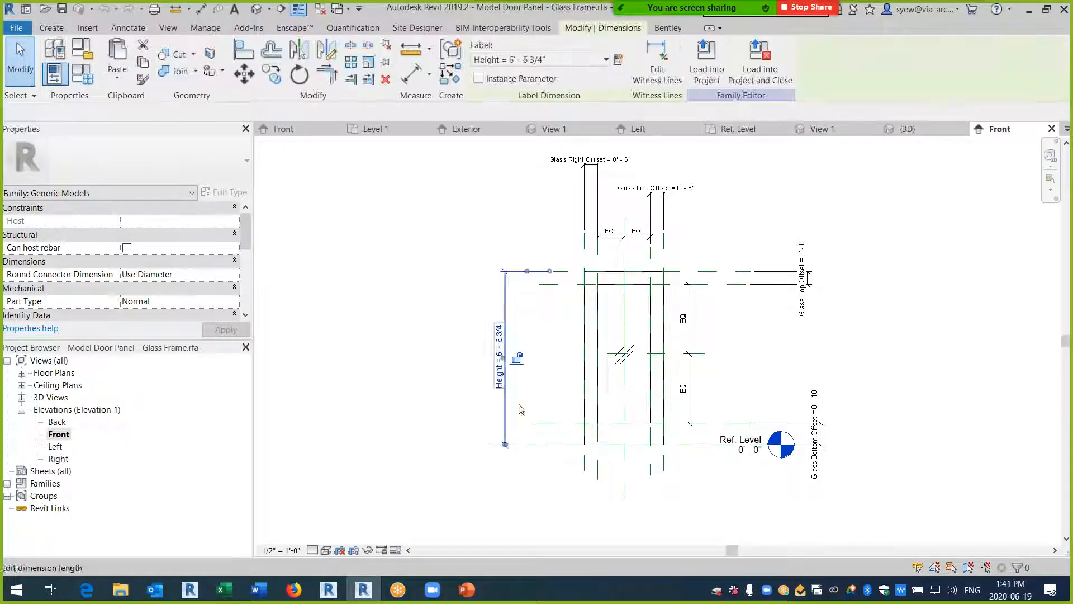
click(478, 78)
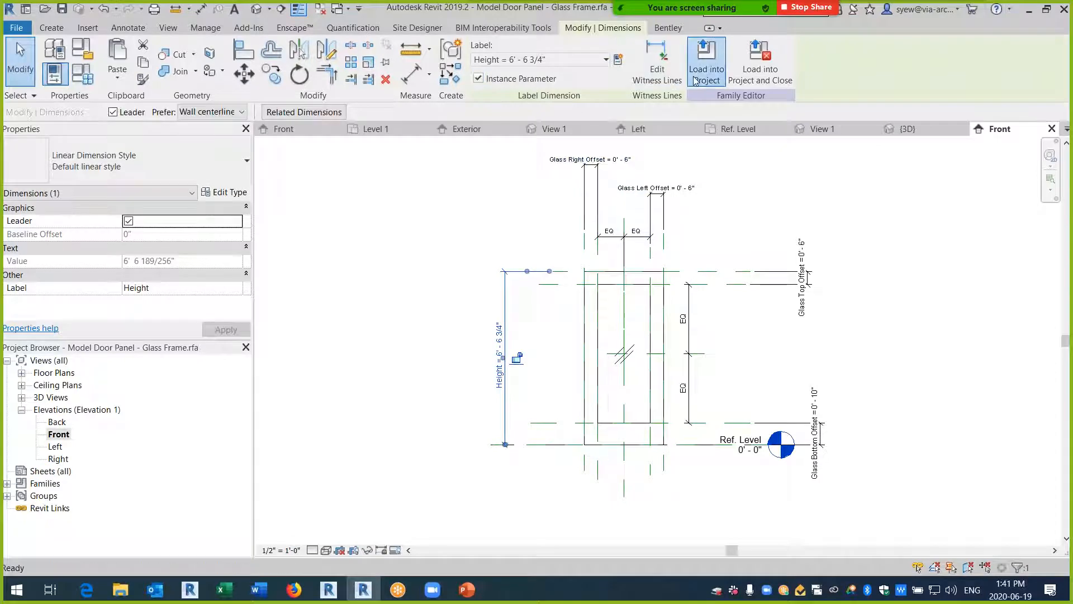
click(707, 59)
click(505, 397)
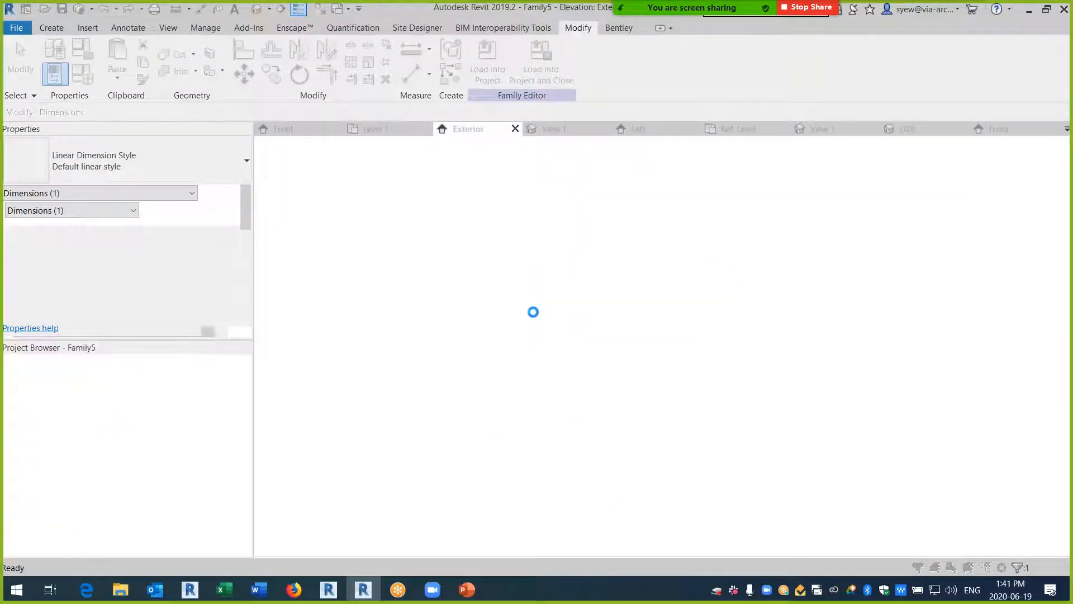
click(535, 263)
- Associate the nested door panel's Width with Report Width and its Height with Report Height
click(550, 342)
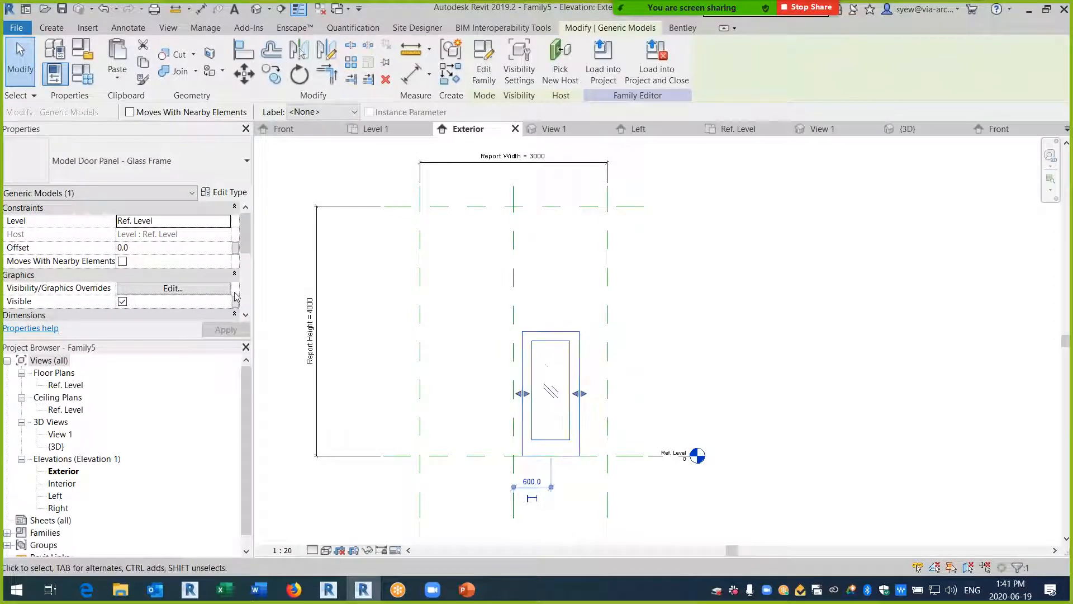
drag(246, 223, 247, 253)
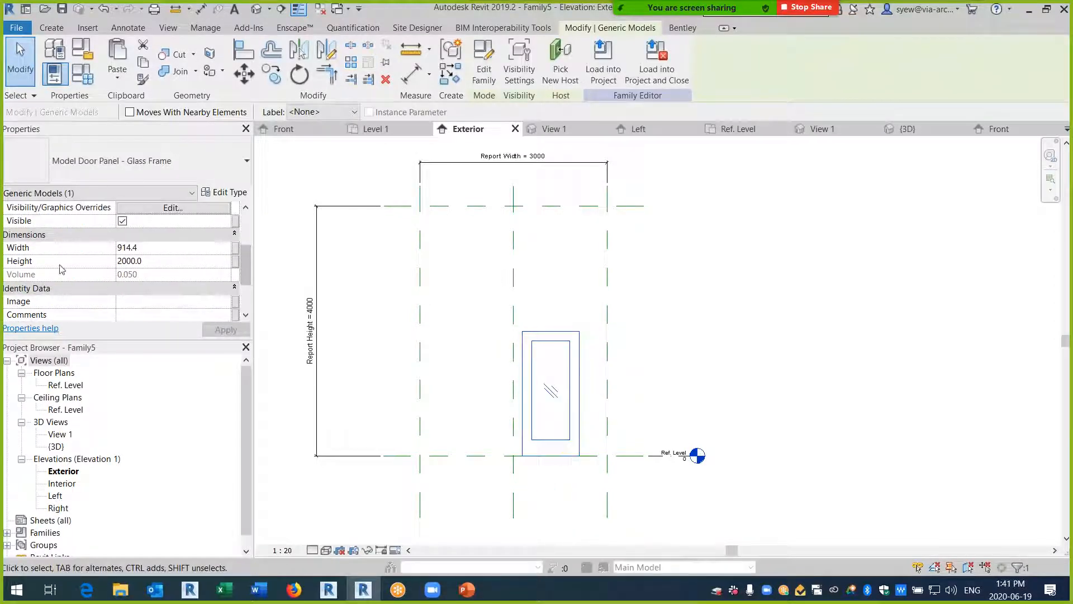
click(234, 249)
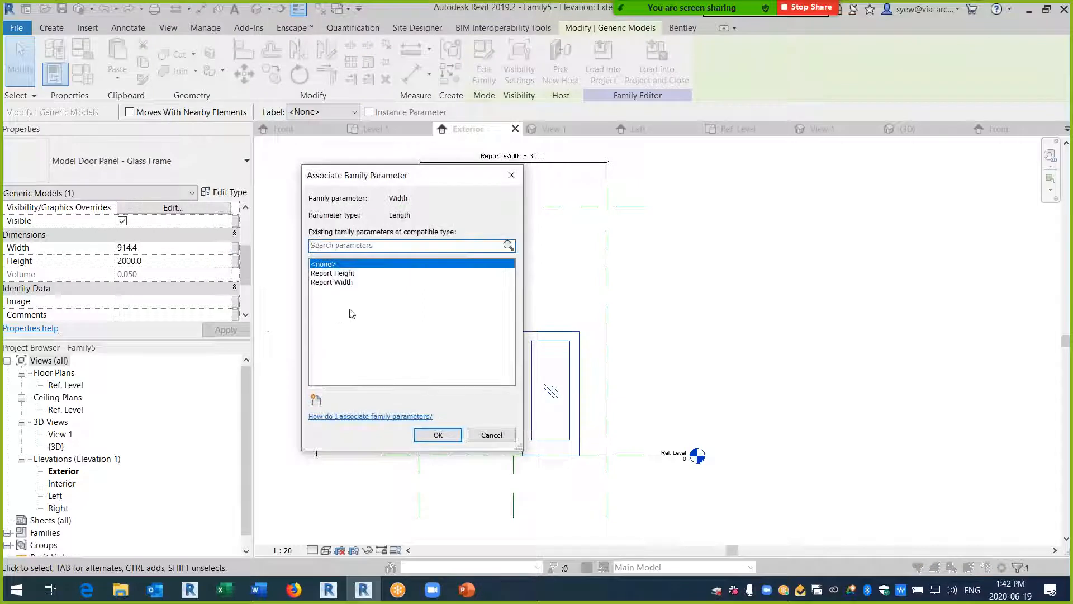
click(335, 282)
click(438, 435)
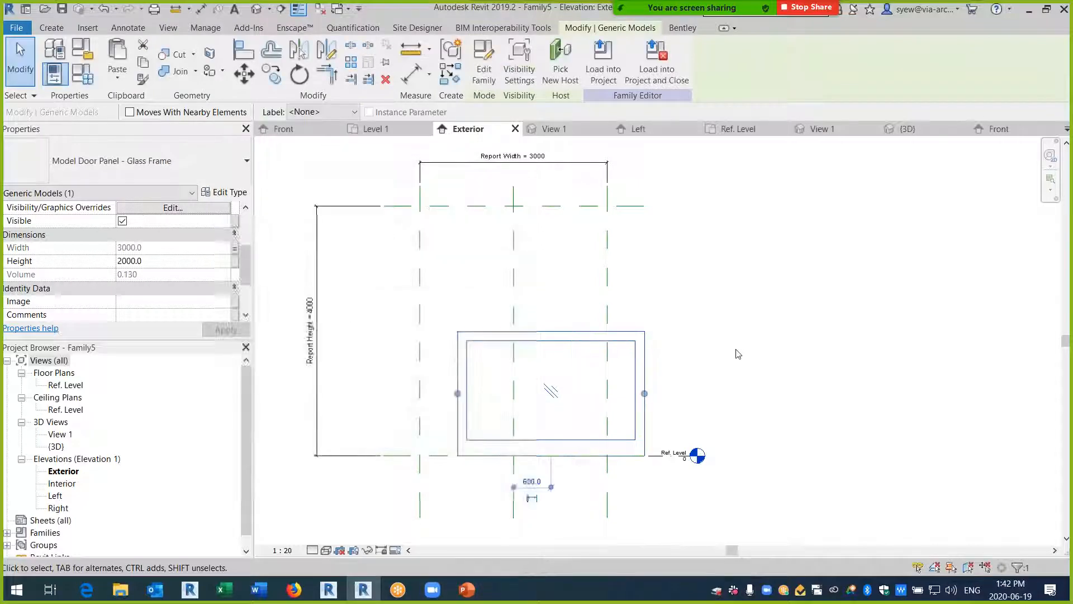
click(234, 261)
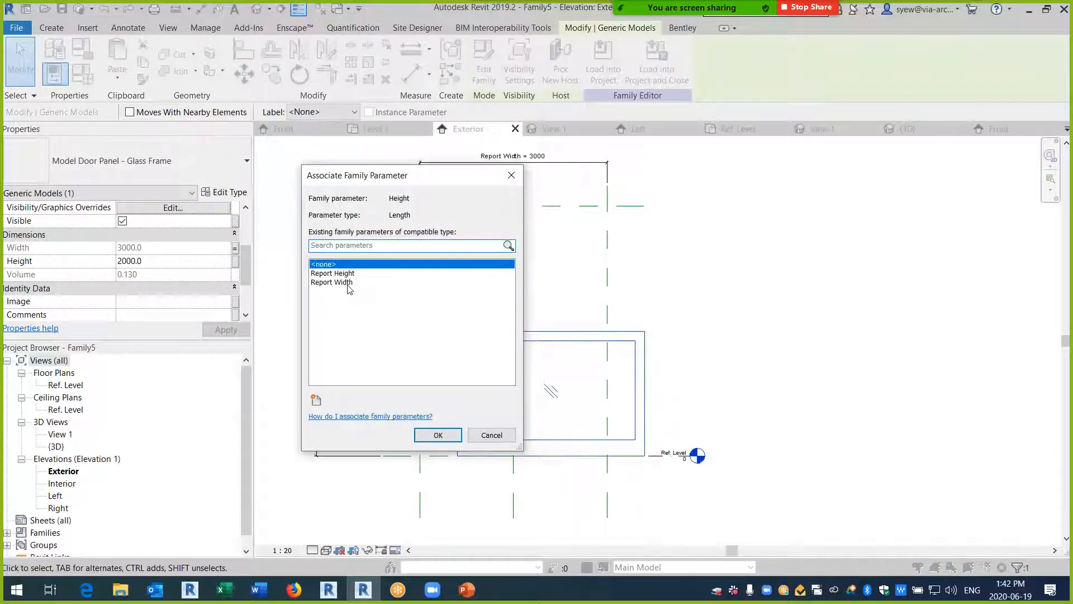
click(335, 273)
click(438, 434)
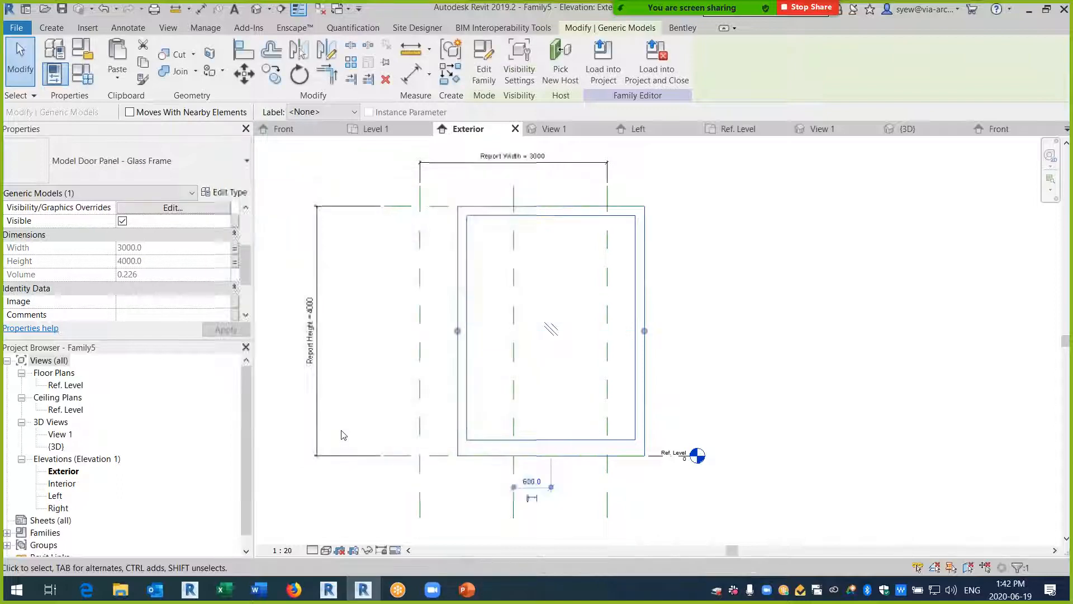
- Open the Ref. Level floor plan and change the family category to Doors
double_click(82, 386)
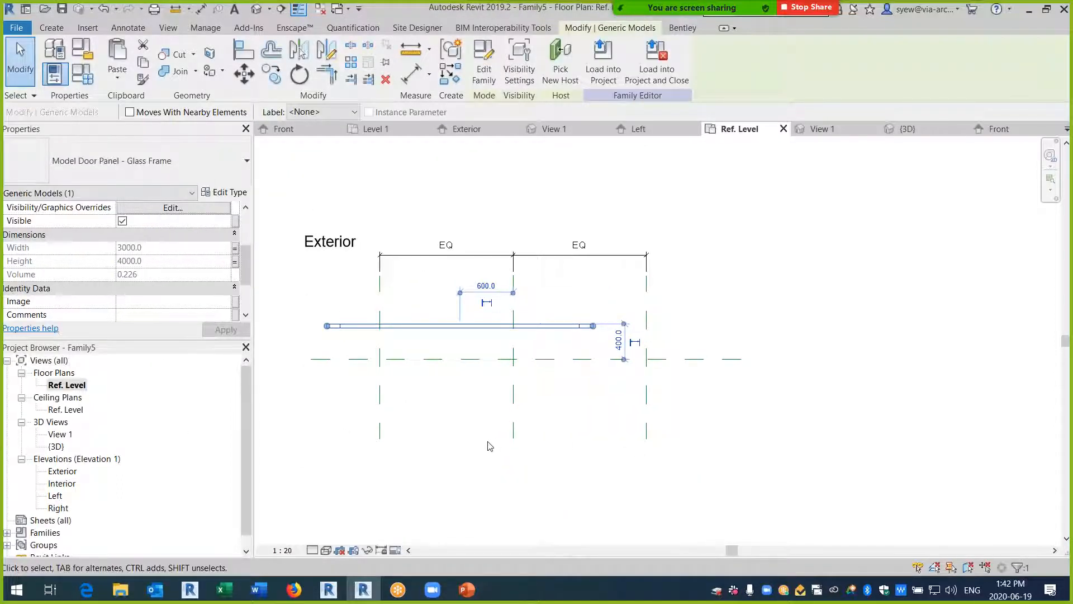
click(85, 58)
click(445, 229)
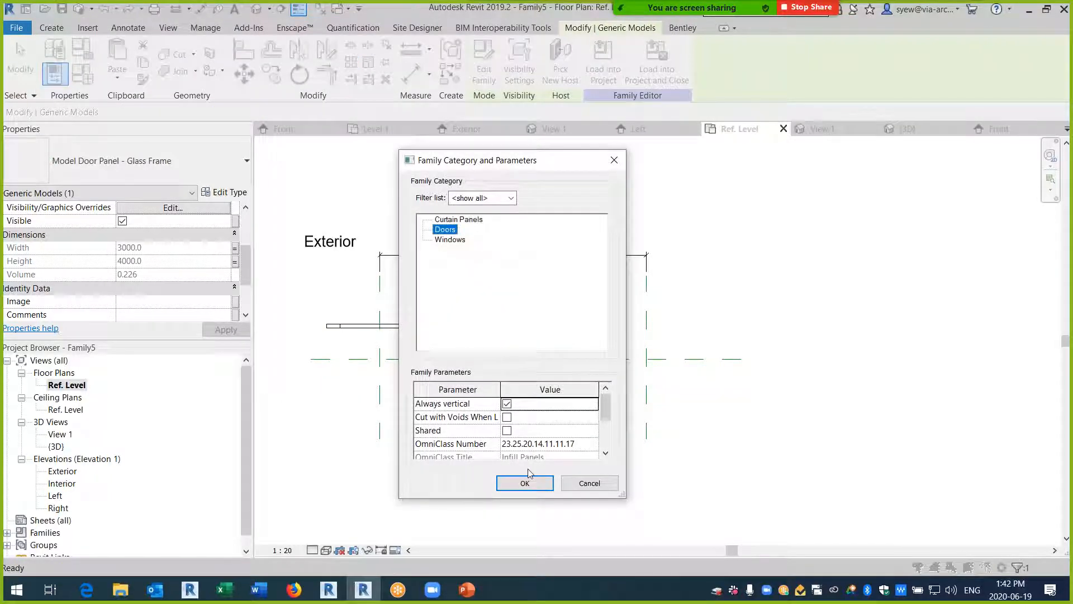
click(524, 483)
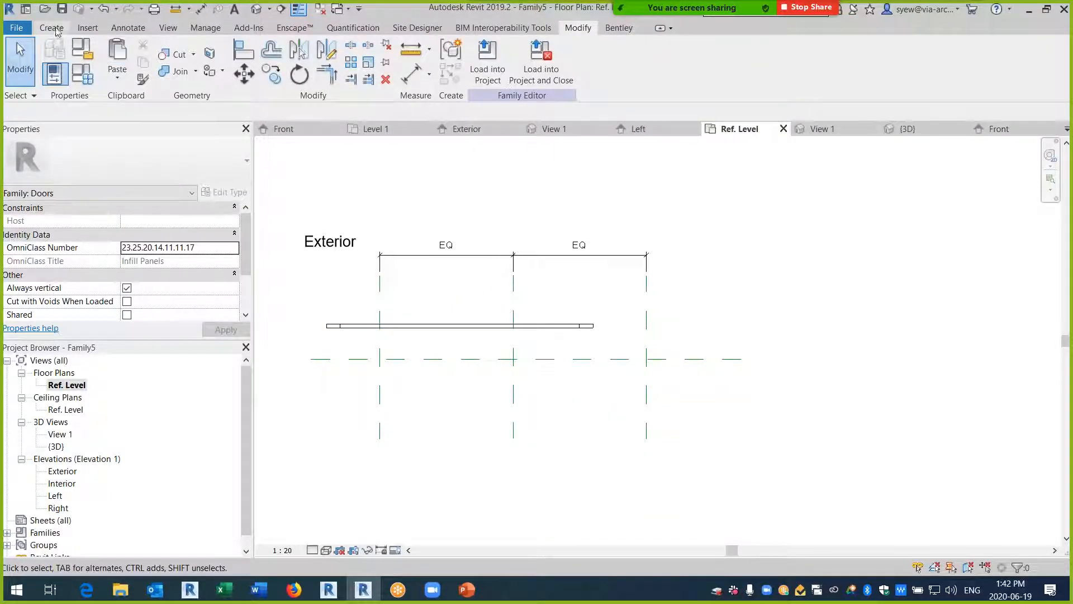
- Draw two horizontal reference planes, one beyond the door panel on the exterior side and one on the interior side of the centre plane
click(51, 27)
click(786, 58)
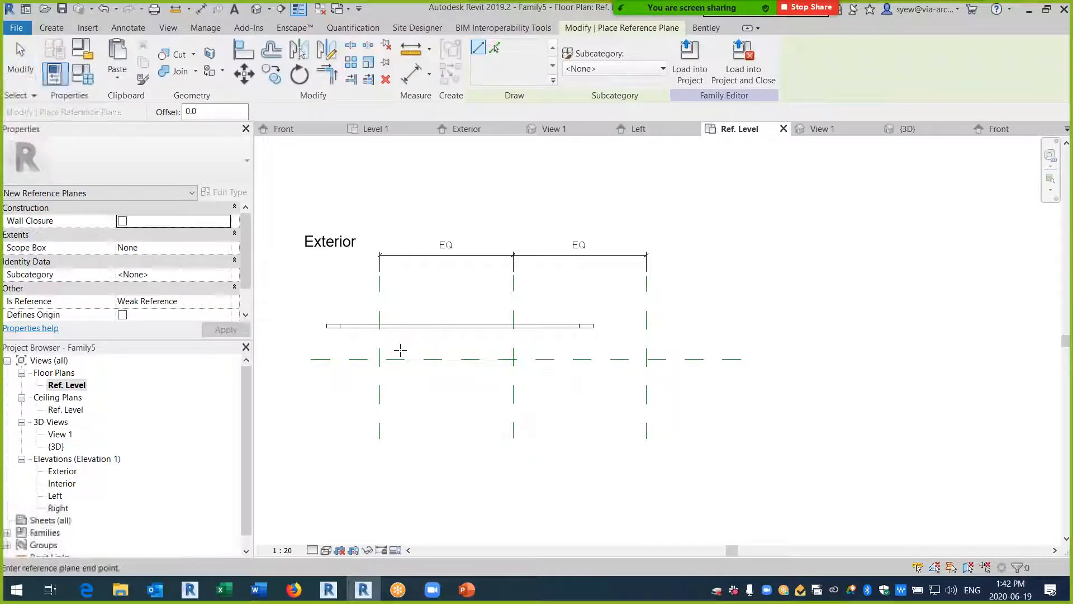
key(Escape)
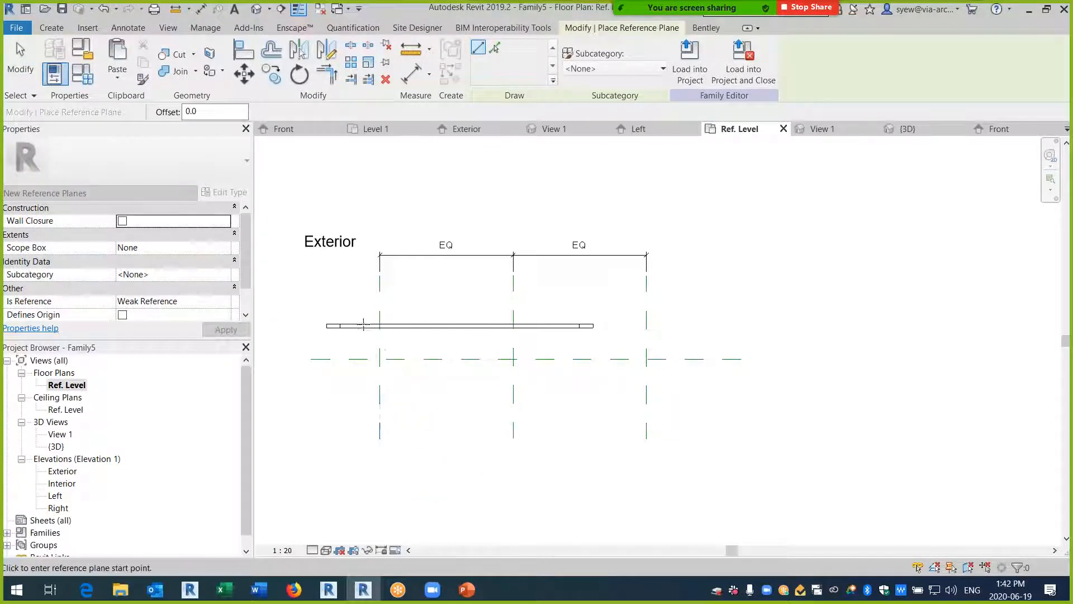
click(346, 306)
click(773, 306)
click(318, 390)
click(803, 392)
key(Escape)
- Dimension the exterior reference plane to the horizontal centre plane and to the interior reference plane
click(201, 9)
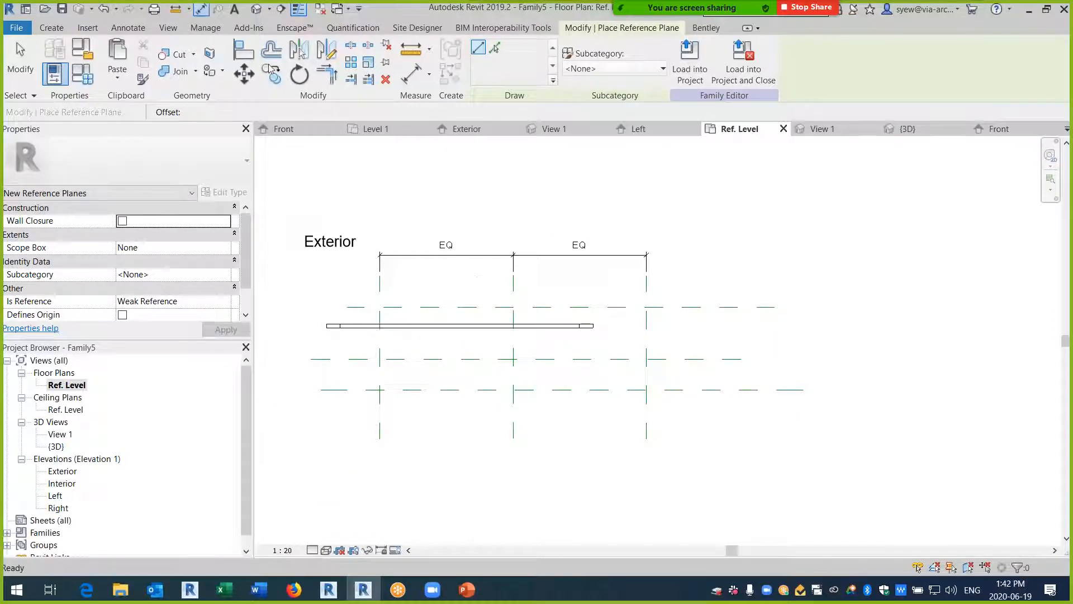
click(653, 360)
click(690, 307)
click(293, 299)
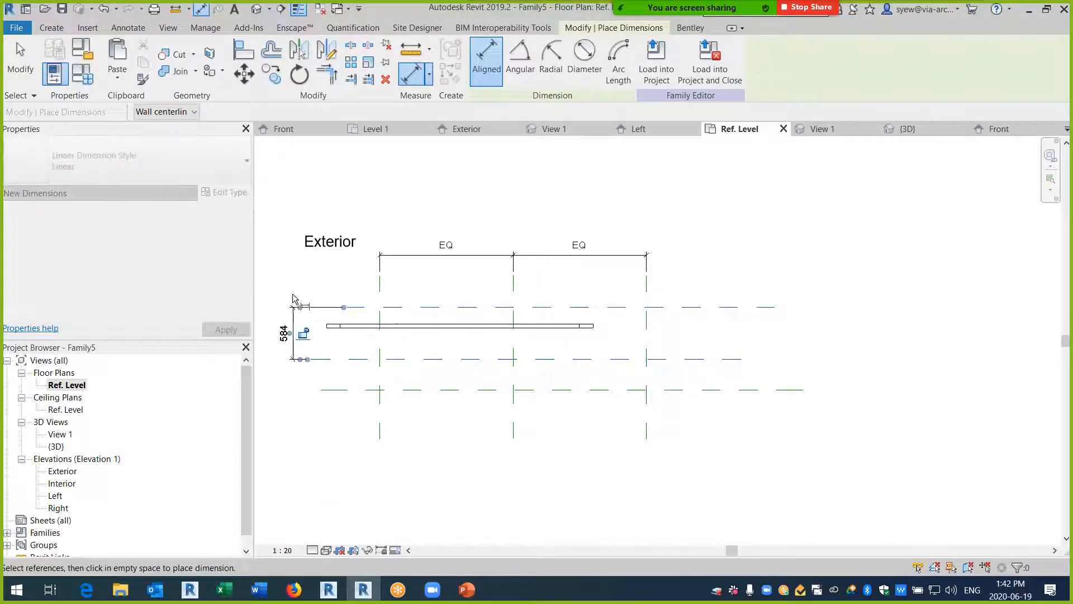
click(429, 307)
click(449, 389)
click(960, 434)
key(Escape)
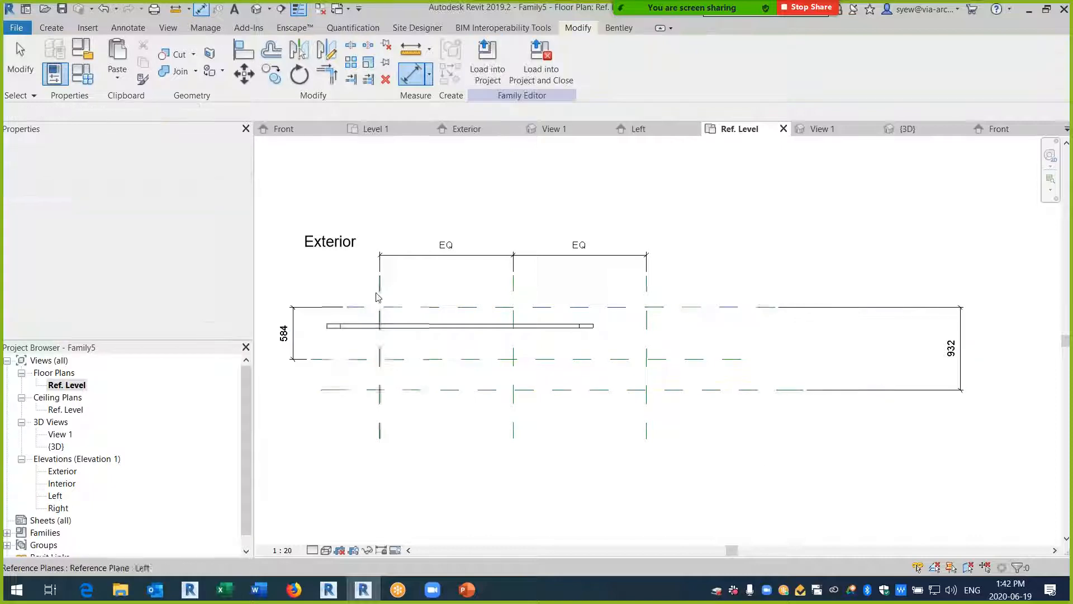
- Set the exterior plane's distance from the centre plane to 600 and the spacing between exterior and interior planes to 950
click(360, 307)
click(283, 333)
text(600)
key(Return)
click(707, 391)
click(956, 344)
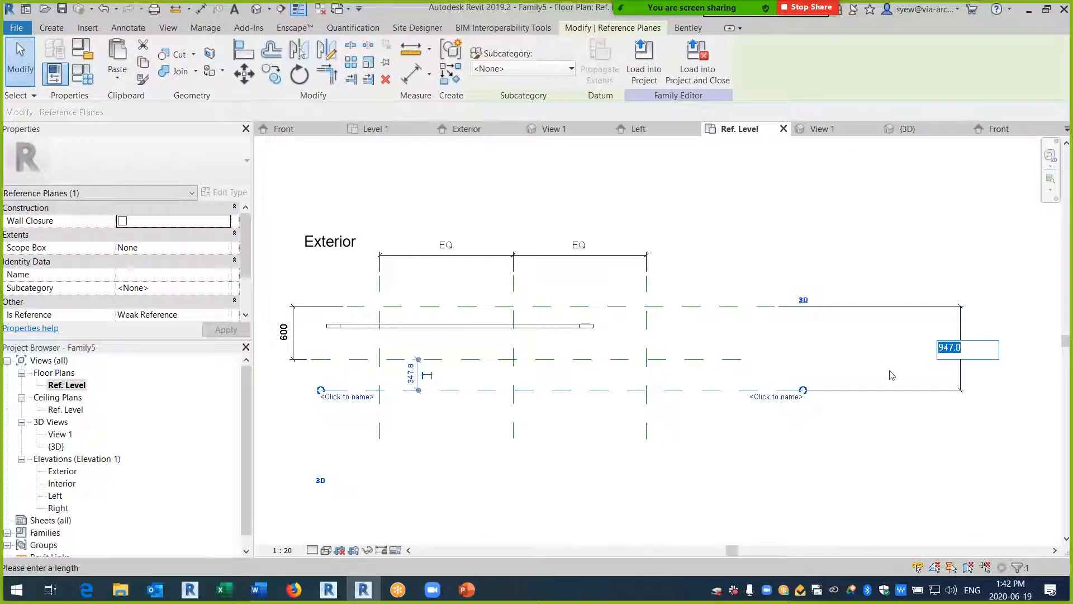
text(950)
key(Return)
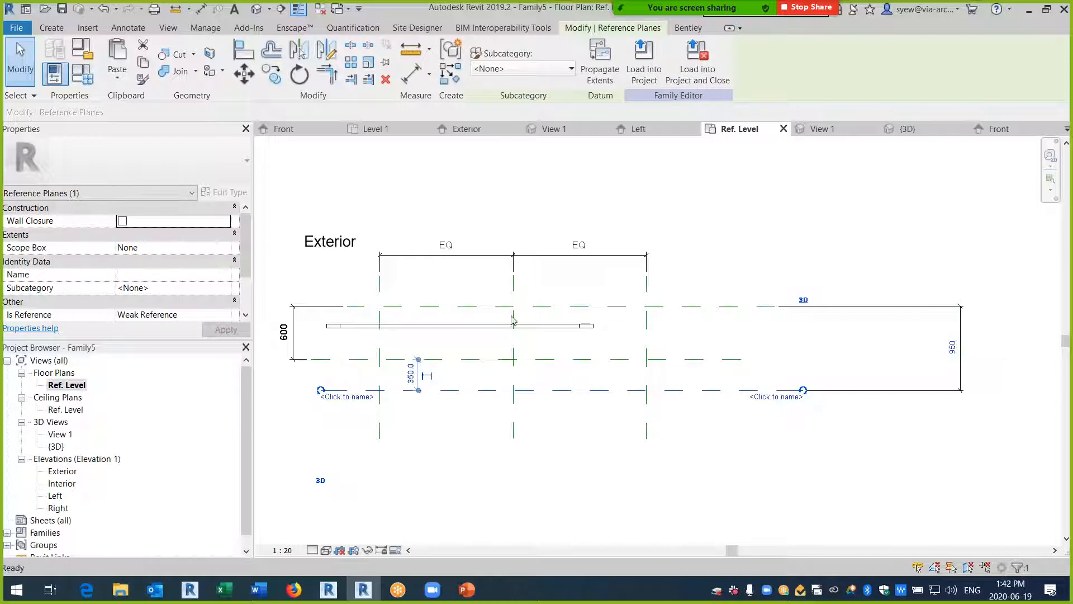
key(Escape)
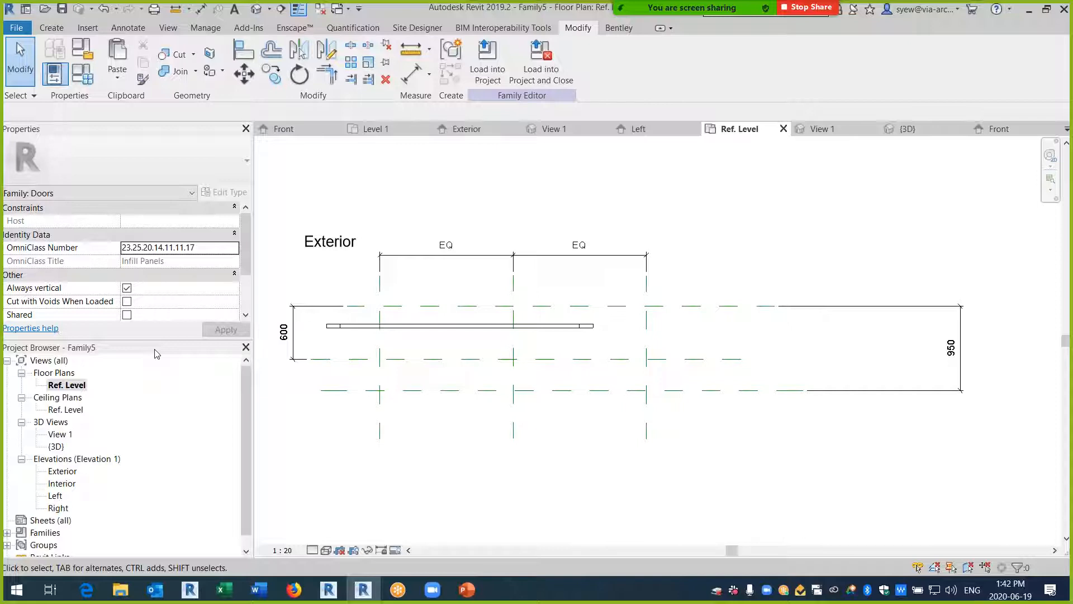
- Label the 600 dimension with a new type parameter named Offset Exterior
click(301, 306)
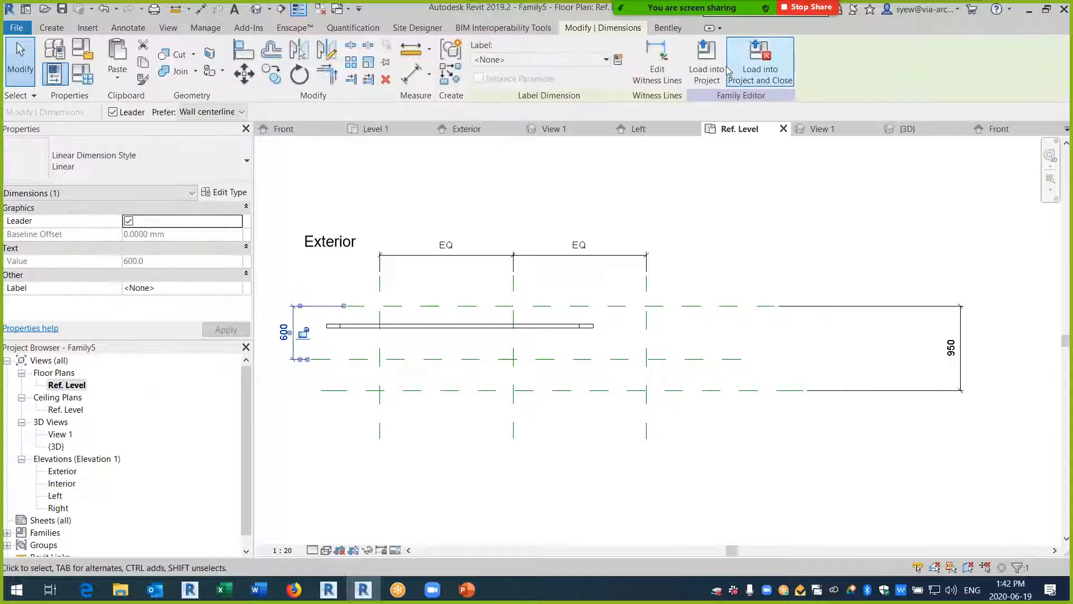
click(618, 59)
text(Offset Exterior)
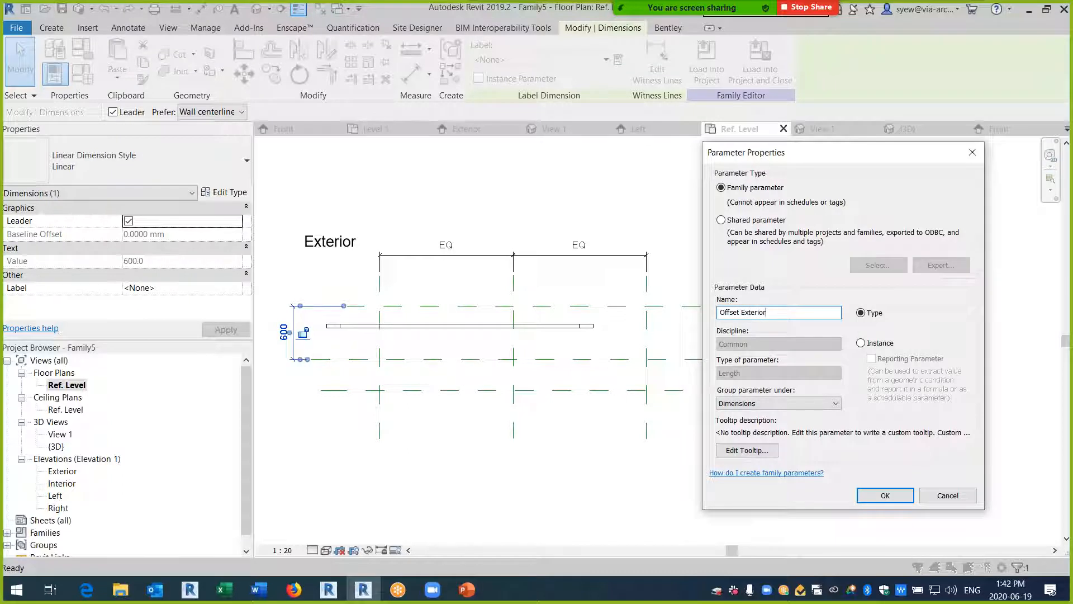
key(Return)
- Label the 950 dimension with a new type parameter named Offset Interior
click(950, 347)
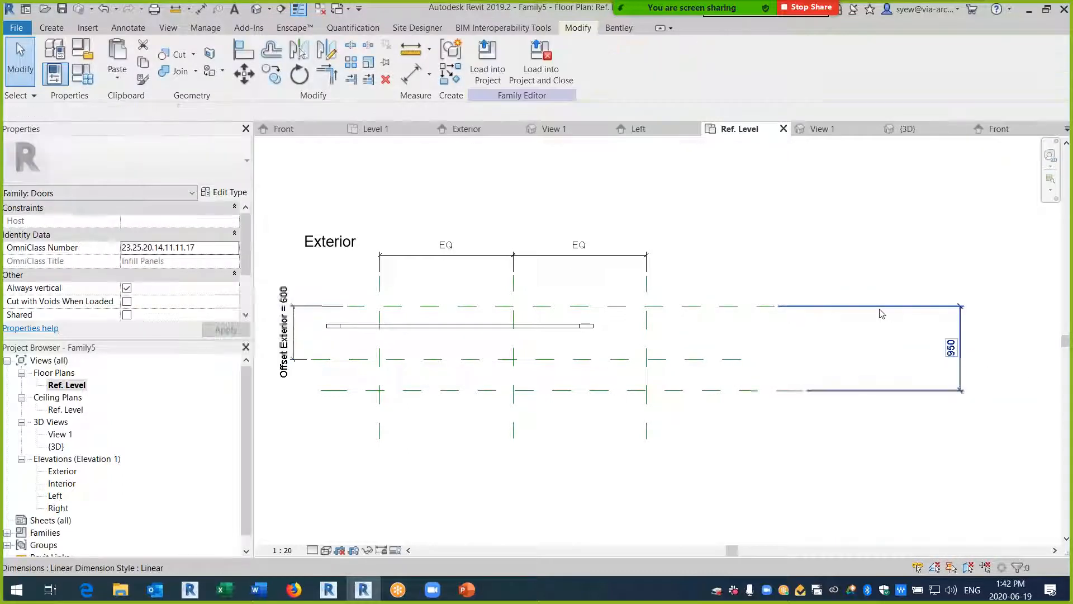
click(618, 60)
text(O)
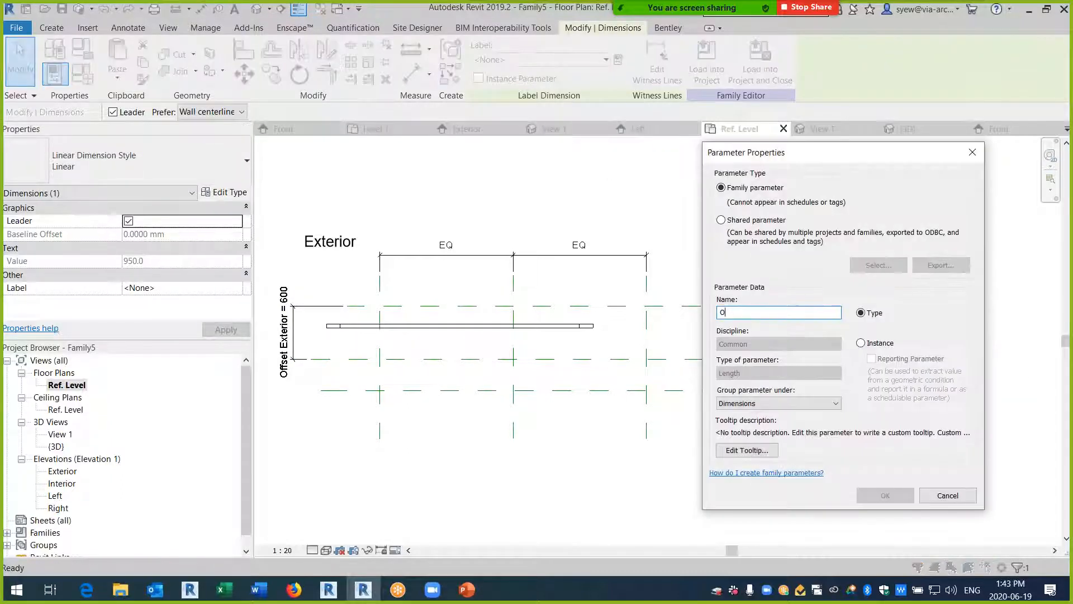
text(ffset Into)
key(Return)
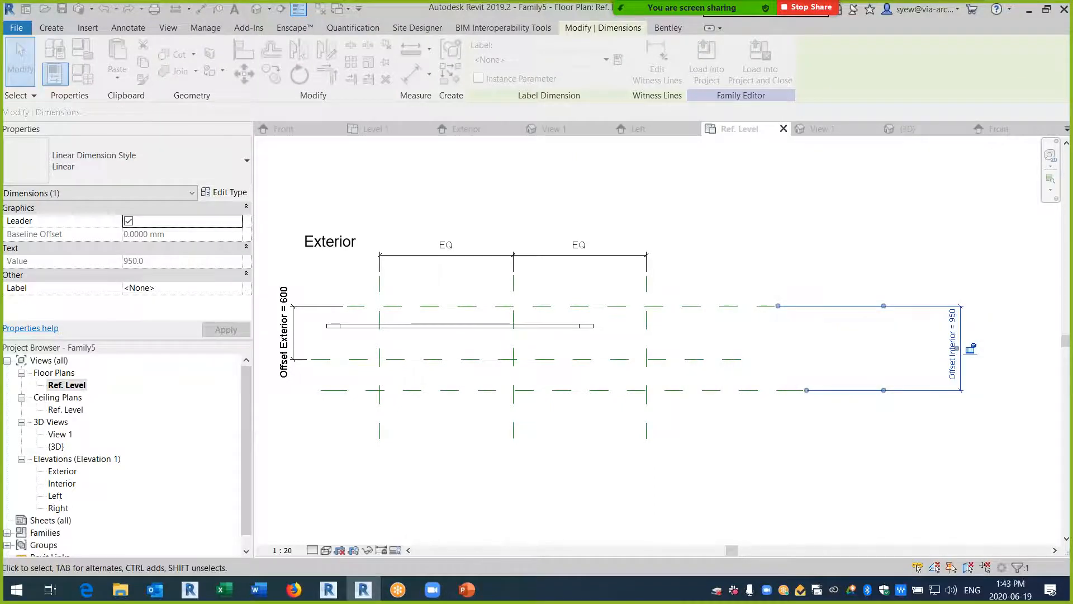
key(Escape)
- Align the door panel's centre to the vertical centre plane and its exterior face to the interior offset reference plane
middle_drag(417, 340, 437, 286)
key(a)
key(l)
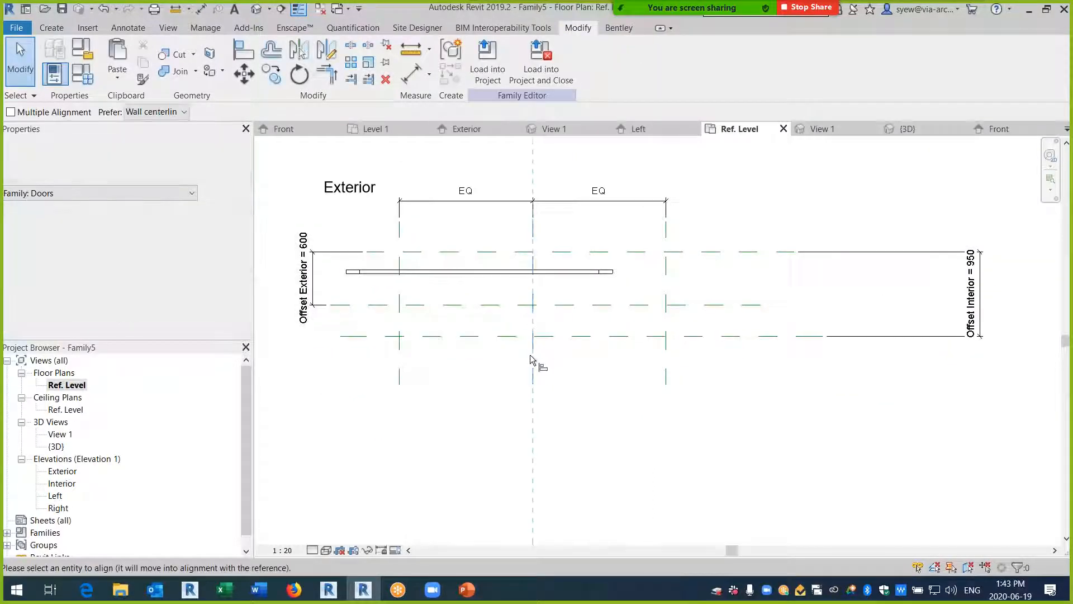
click(533, 360)
click(482, 277)
click(624, 336)
click(630, 272)
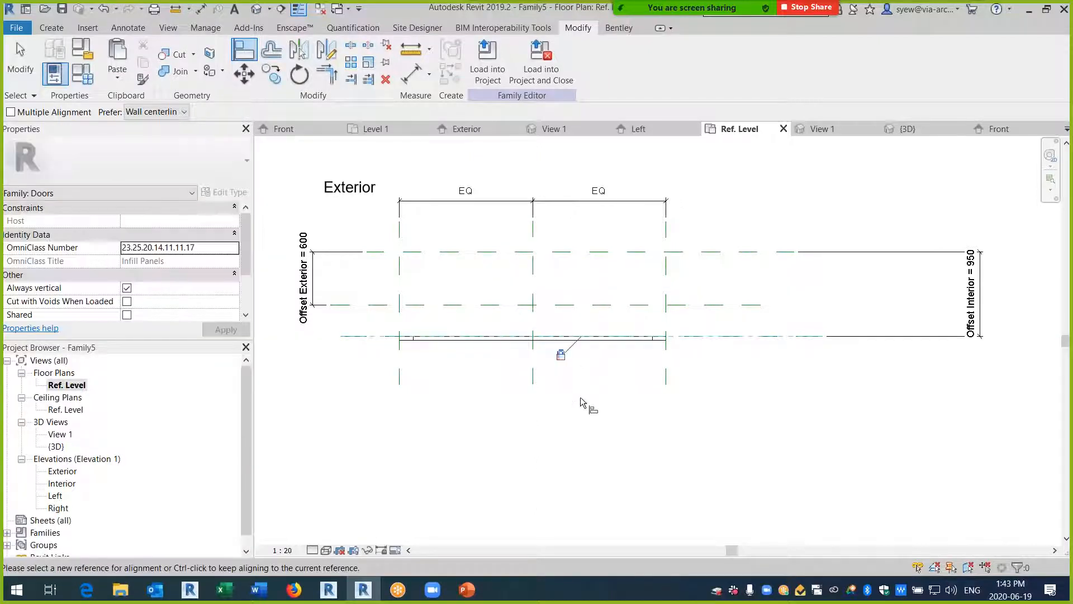
key(Escape)
key(Escape)
- Draw a horizontal reference plane about 280 mm to the interior side of the interior offset plane and dimension between them
scroll(414, 386, up, 2)
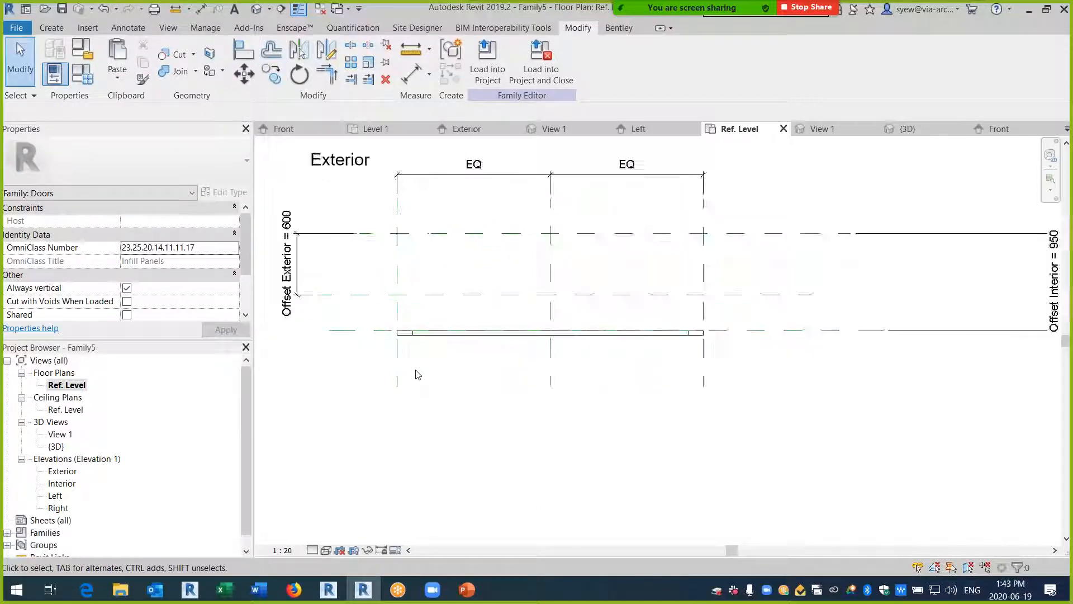
click(48, 31)
click(342, 356)
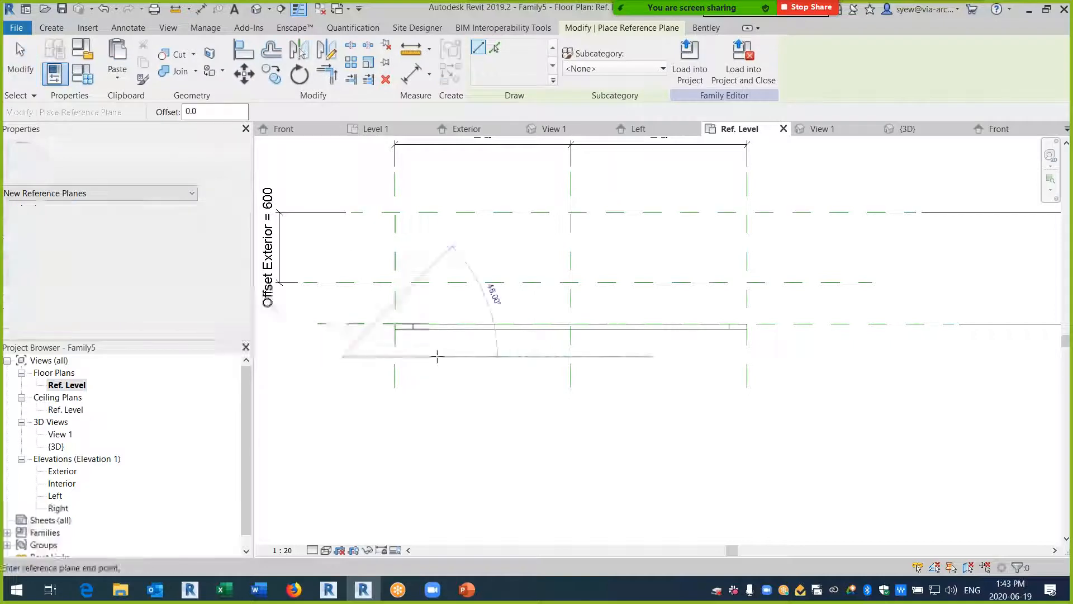
click(907, 356)
click(200, 9)
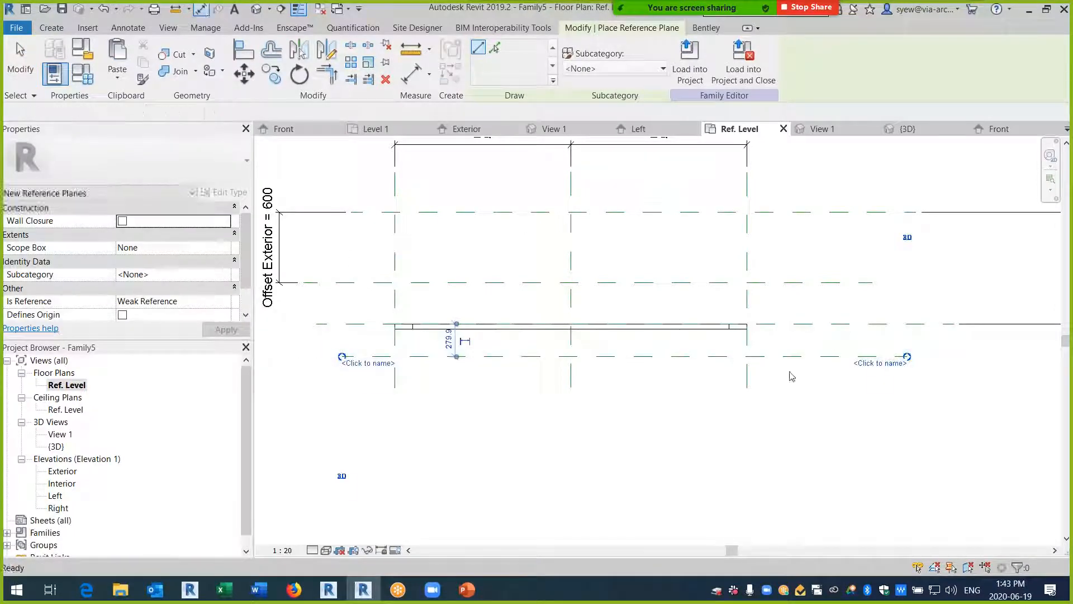
click(810, 325)
key(Escape)
key(Escape)
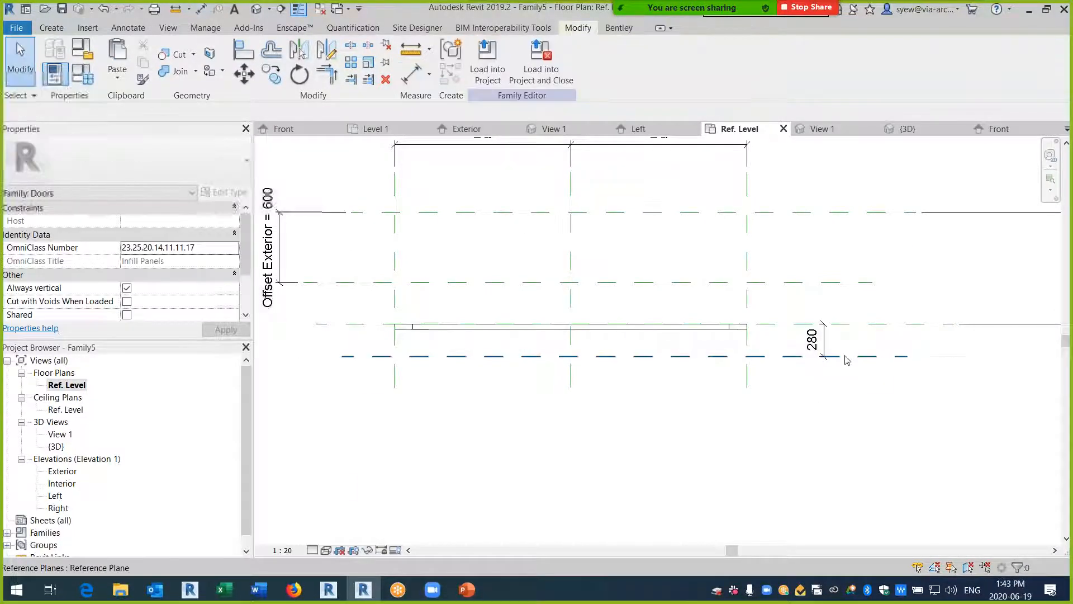
- Set the new reference plane's distance from the interior offset plane to 4"
click(841, 356)
click(813, 339)
text(4")
key(Return)
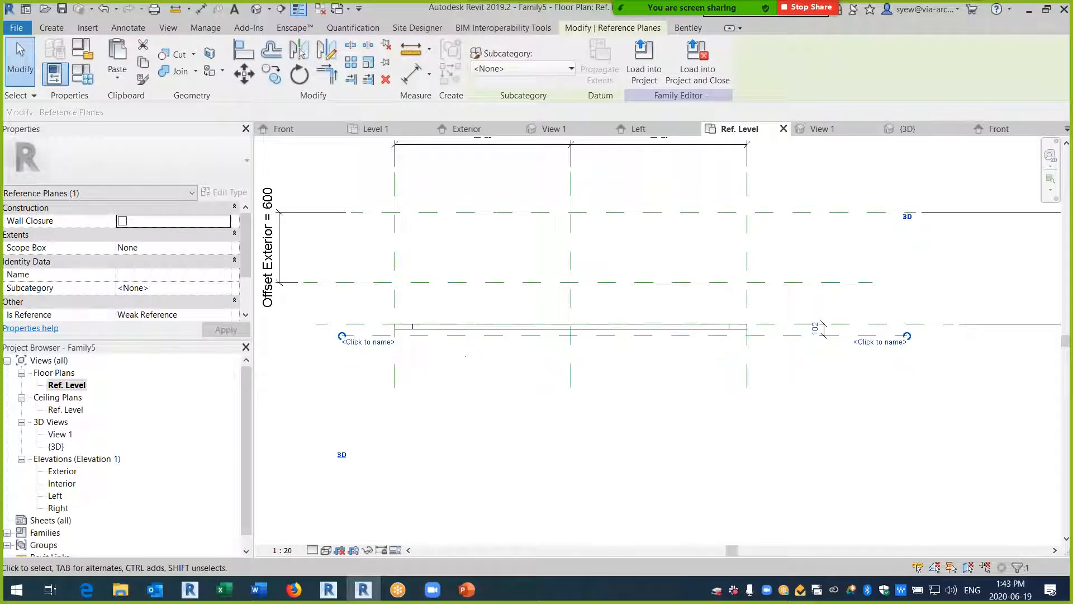
- Label the dimension between the interior offset plane and the new plane with a new parameter named Frame Depth
scroll(820, 313, up, 2)
click(825, 352)
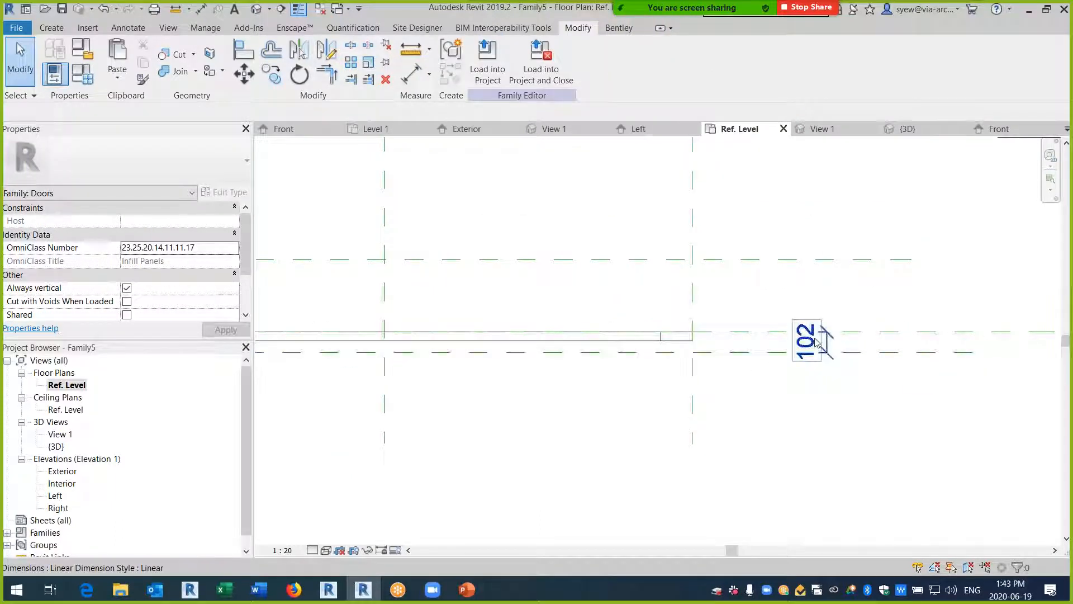
click(618, 59)
text(Frame Depth)
key(Return)
key(Escape)
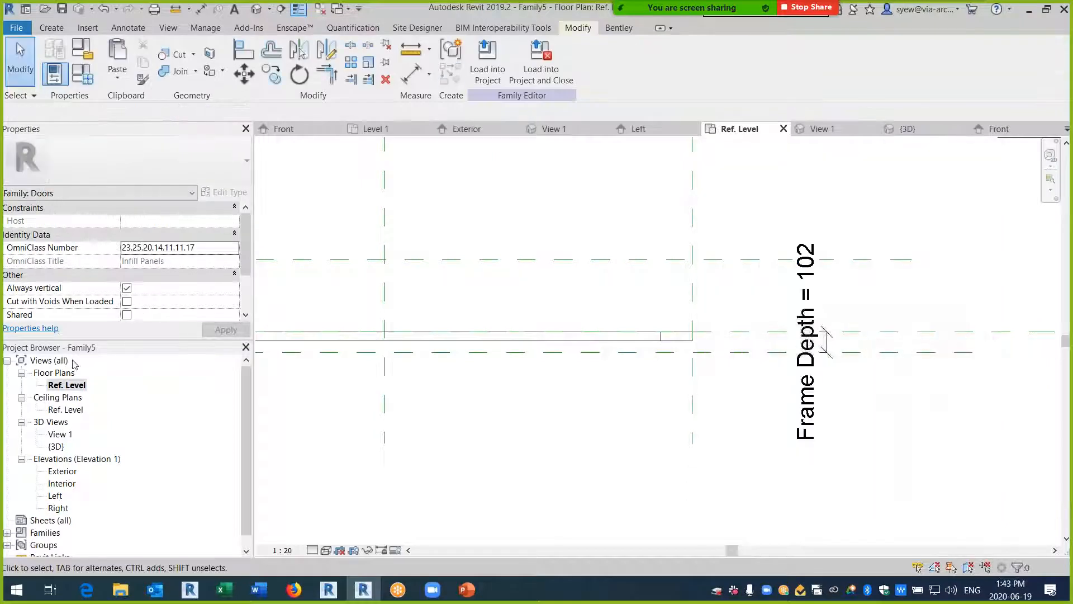
- Open the Exterior elevation and temporarily hide the nested glass frame door panel
click(49, 471)
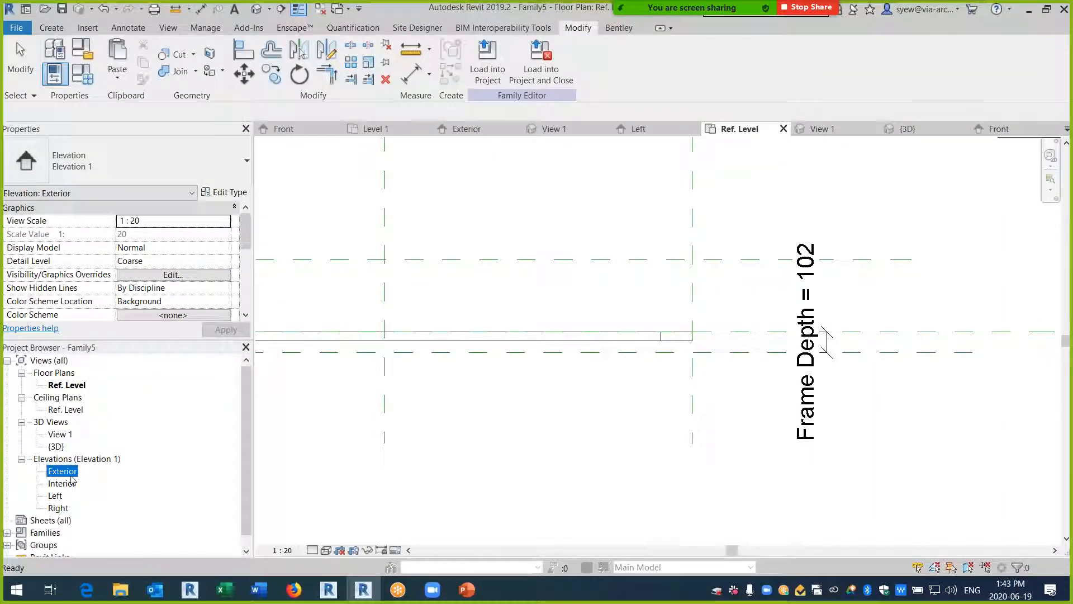
double_click(71, 475)
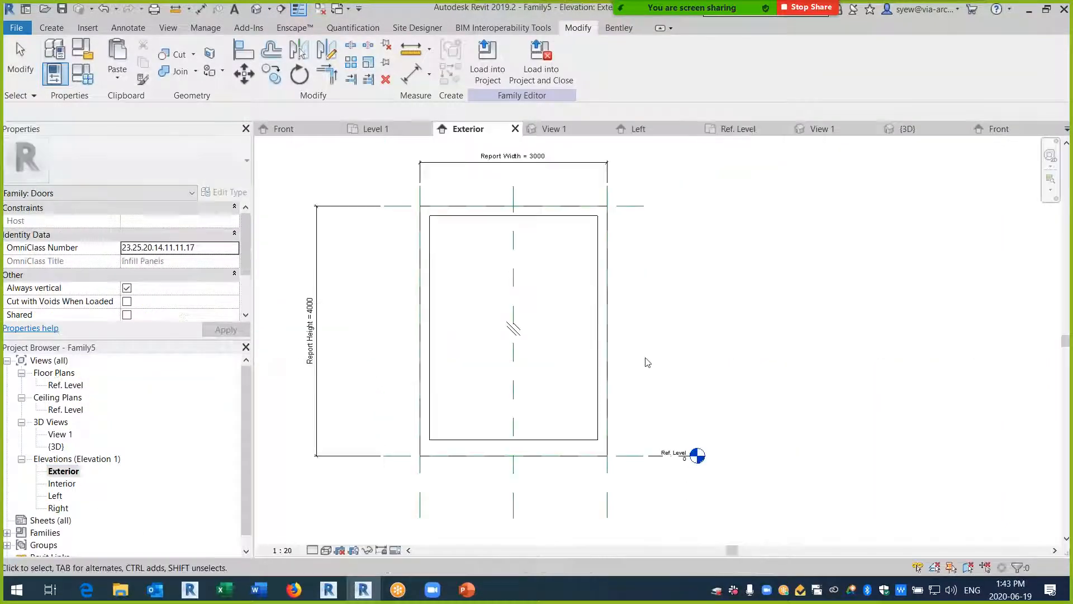
click(444, 520)
click(367, 550)
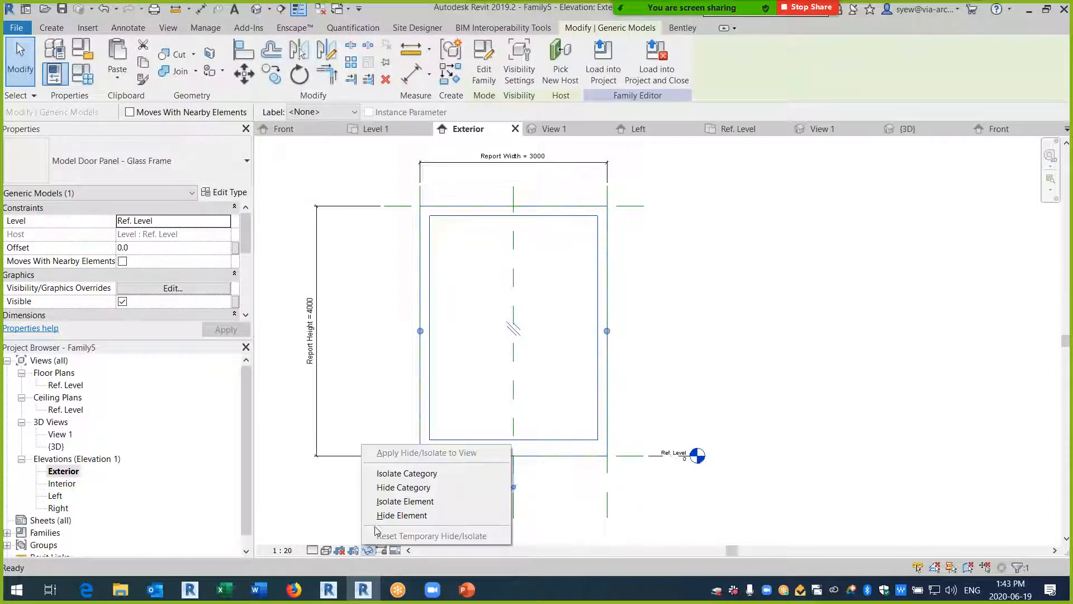
click(378, 514)
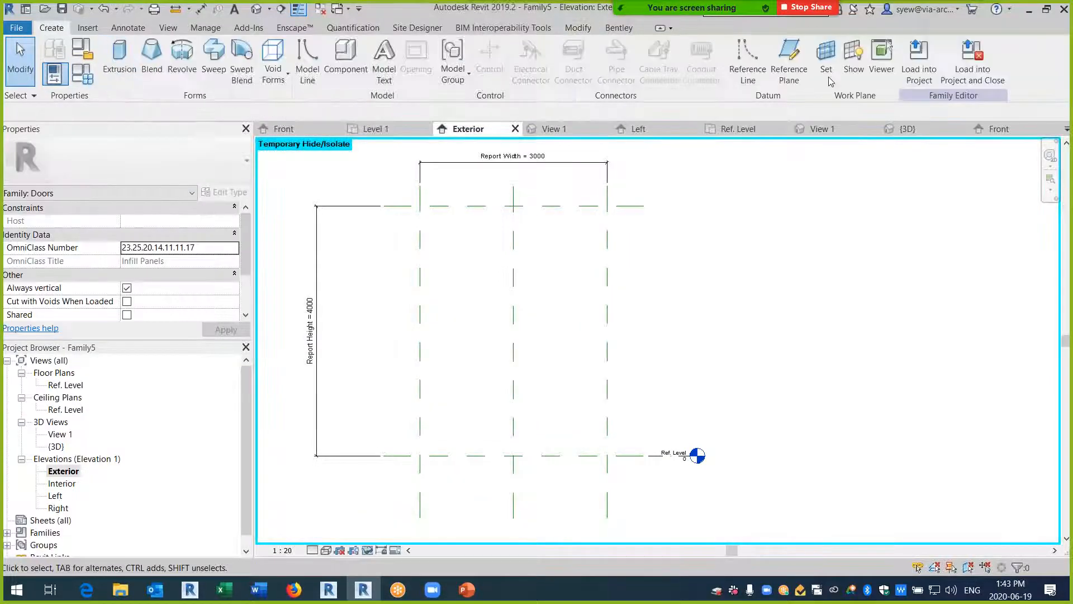
- Draw three reference planes just inside the left, top and right boundary planes of the opening
click(789, 62)
click(430, 188)
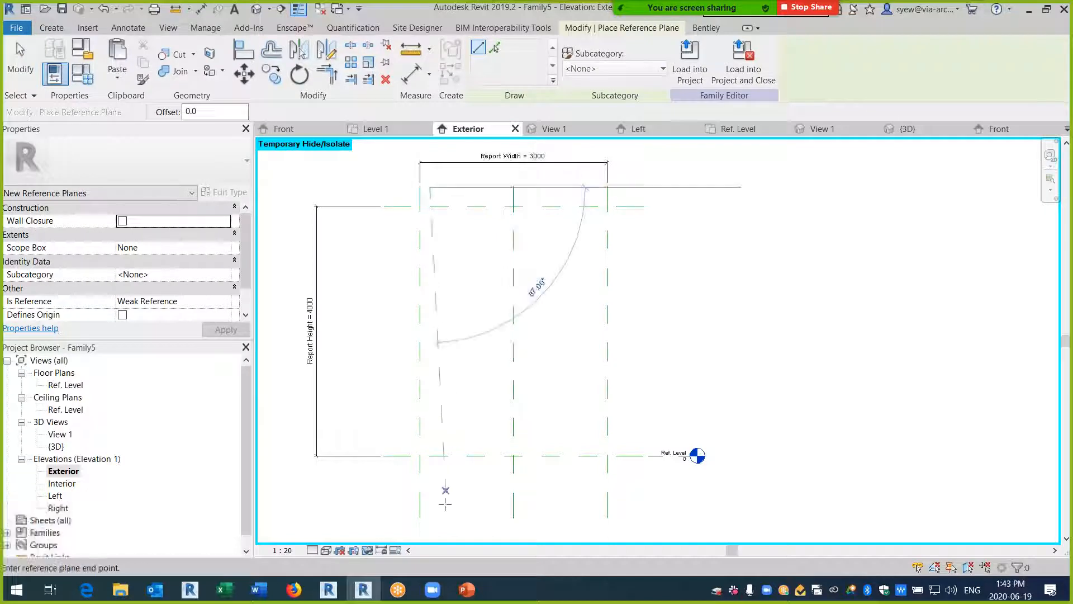
click(430, 503)
click(388, 217)
click(656, 218)
click(596, 197)
click(597, 491)
key(Escape)
key(Escape)
- Set the right and upper inner reference planes each 2" (50.8 mm) from their adjacent boundary planes
click(597, 259)
click(583, 241)
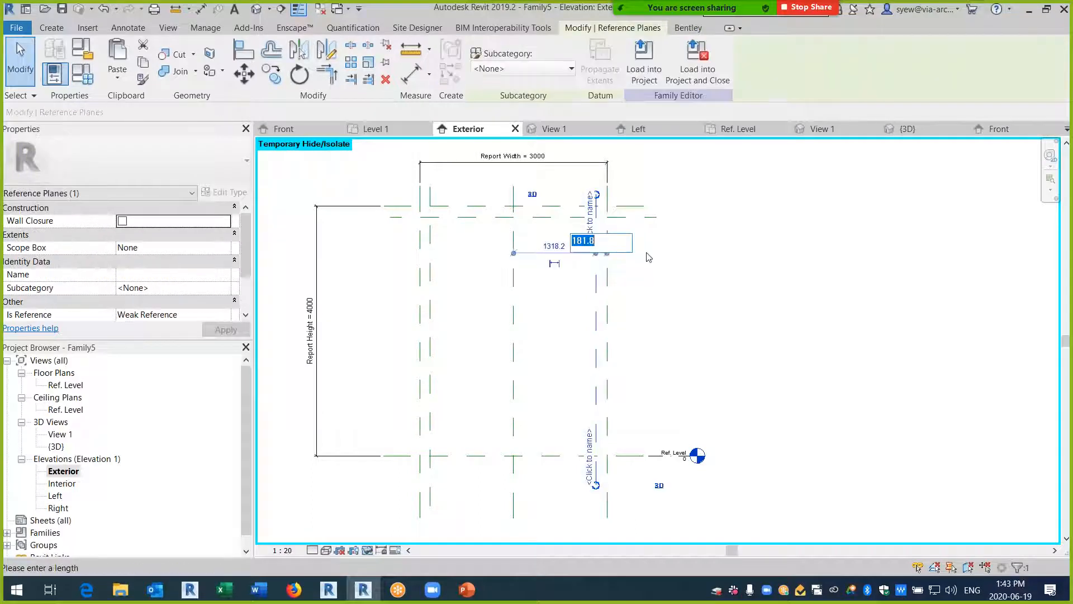
text(450)
key(Return)
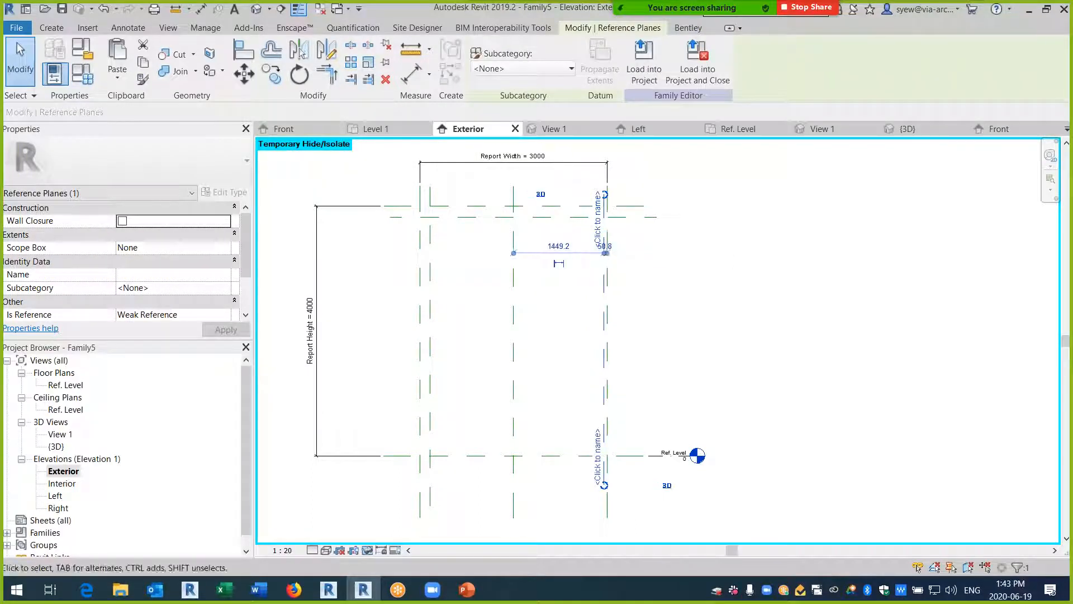
click(625, 254)
click(452, 218)
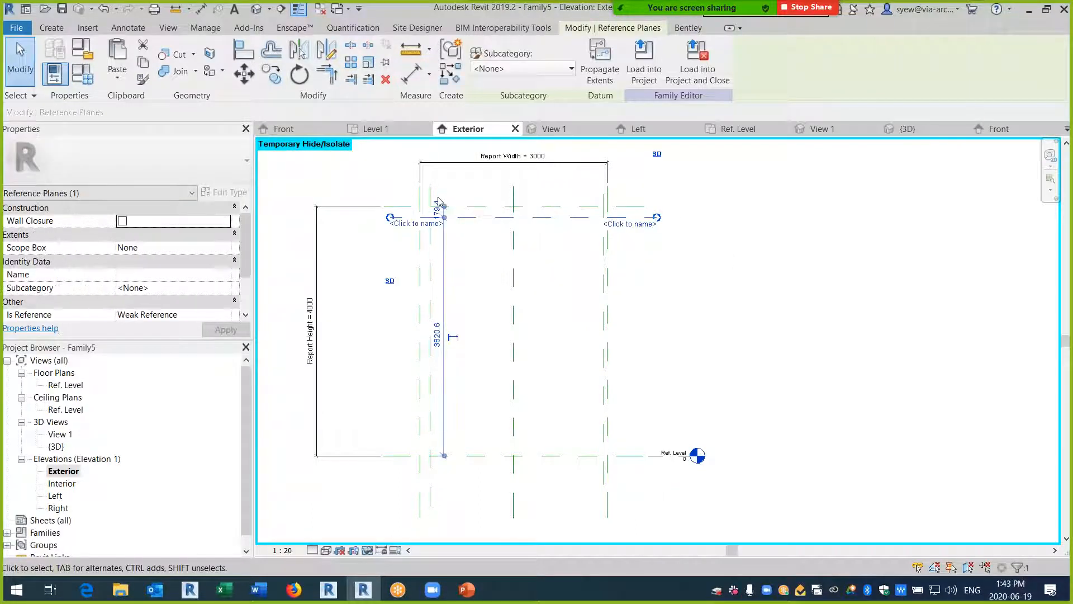
scroll(462, 217, up, 2)
click(428, 212)
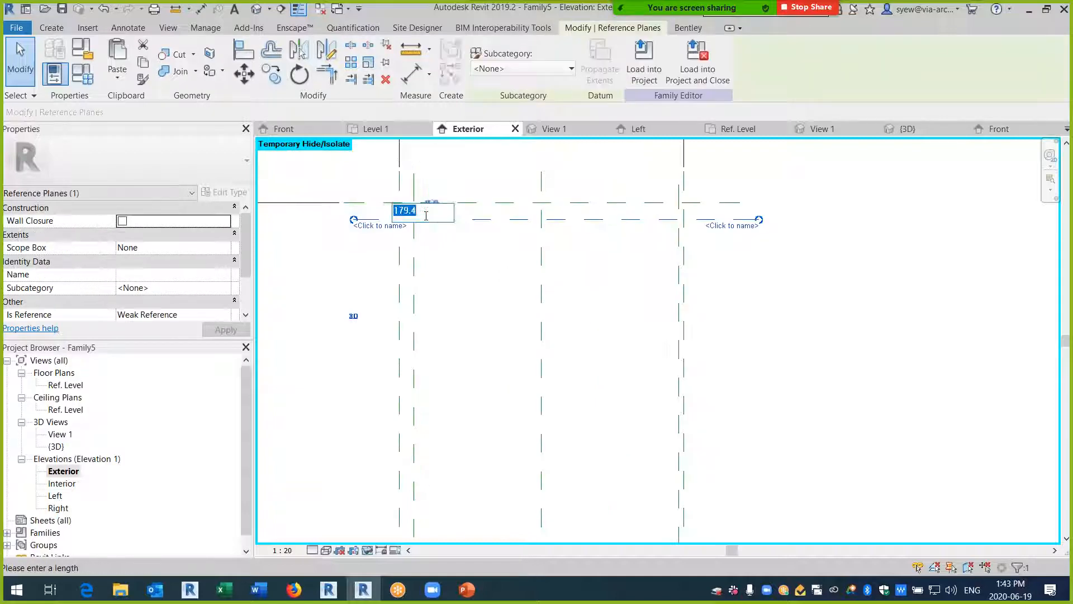
text(50)
key(Return)
- Set the left inner reference plane's distance from the left boundary plane to 2"
click(405, 251)
click(413, 256)
scroll(405, 204, up, 3)
click(407, 352)
text(2")
key(Return)
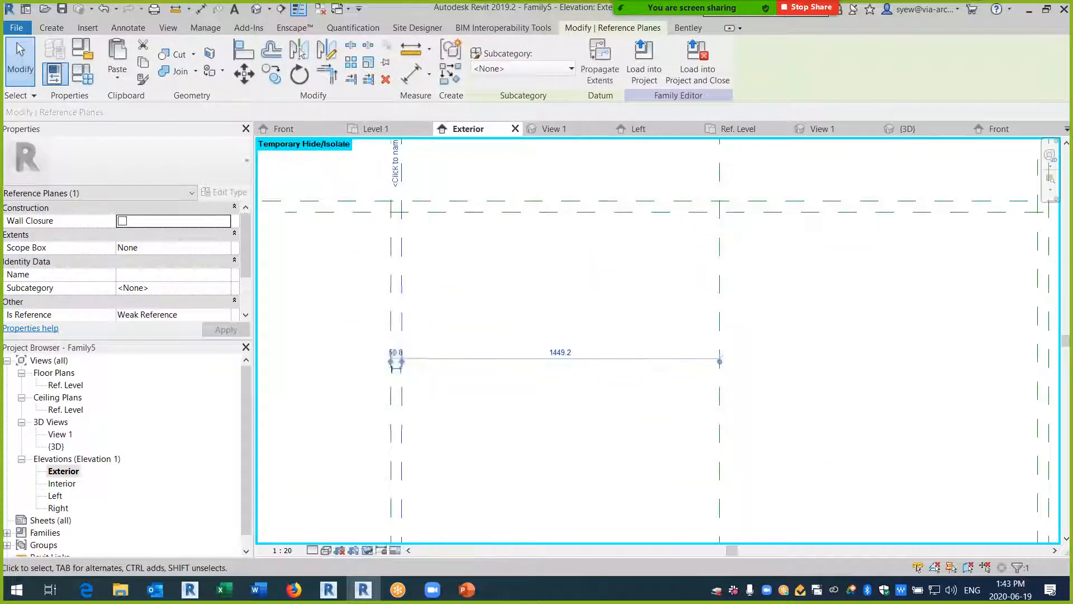
click(452, 400)
scroll(453, 312, down, 5)
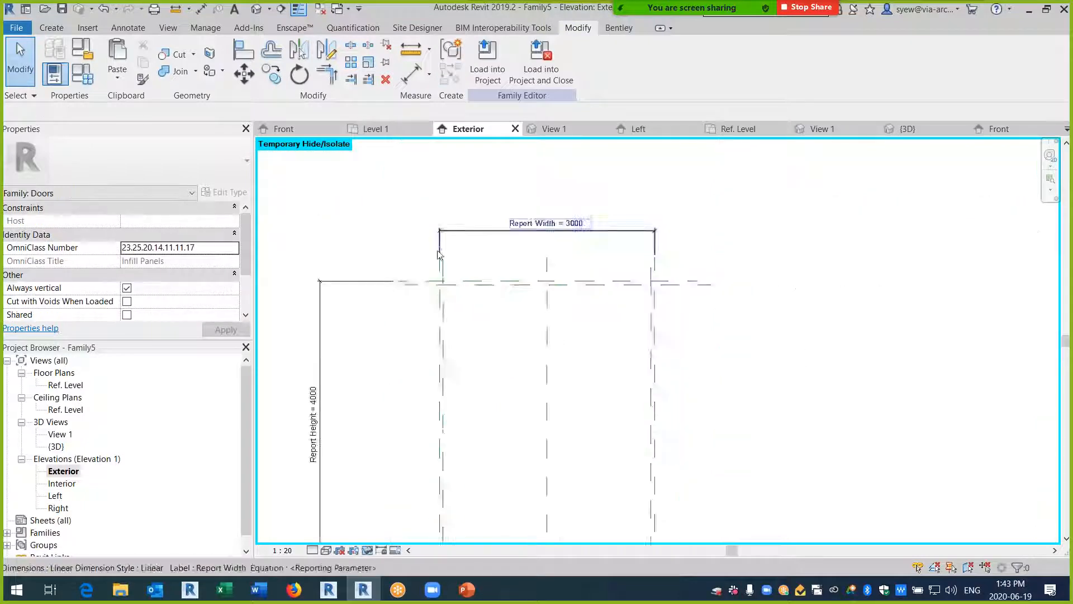
- Dimension the gap between each inner reference plane and its boundary plane on the right, top and left
click(201, 9)
scroll(605, 337, up, 4)
click(548, 289)
click(491, 274)
middle_drag(656, 258, 656, 303)
click(597, 206)
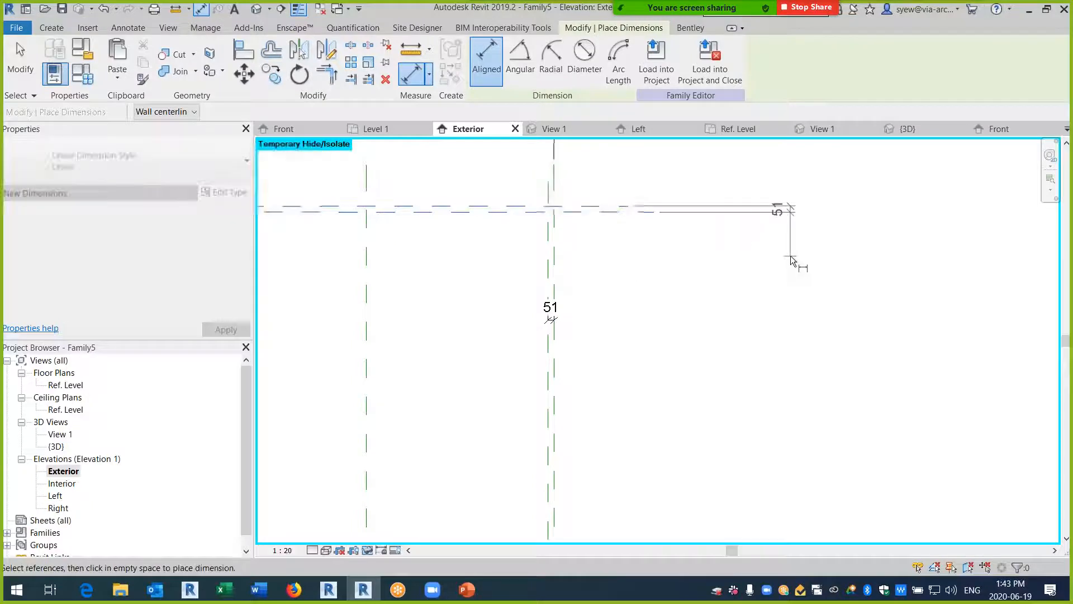
click(449, 251)
click(457, 254)
click(525, 323)
key(Escape)
key(Escape)
- Label all three gap dimensions with a new family type parameter named Frame Thickness
click(451, 318)
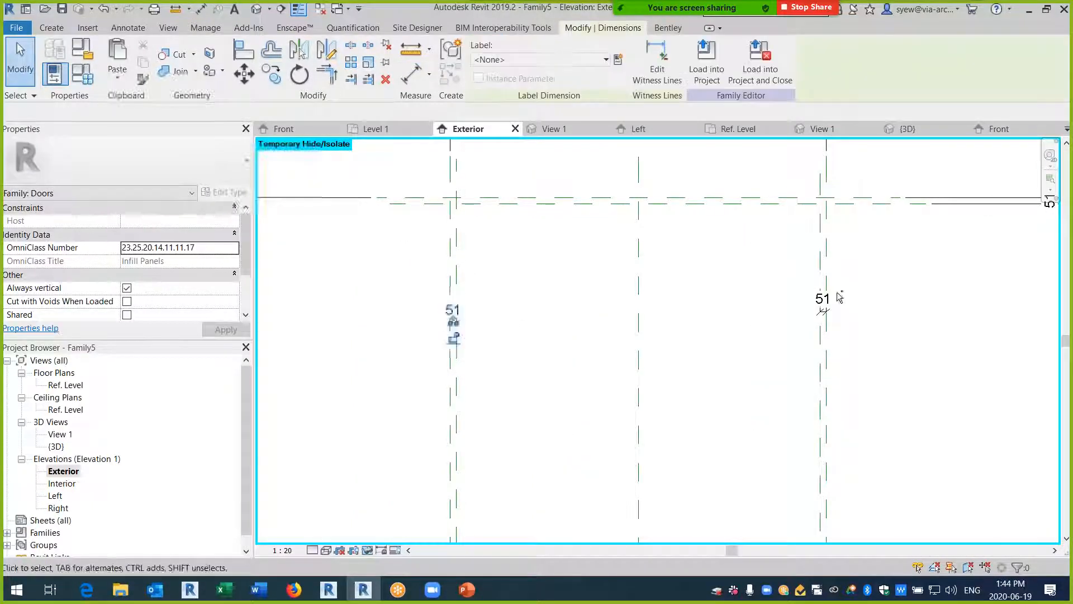
ctrl+click(826, 307)
ctrl+click(952, 206)
click(618, 60)
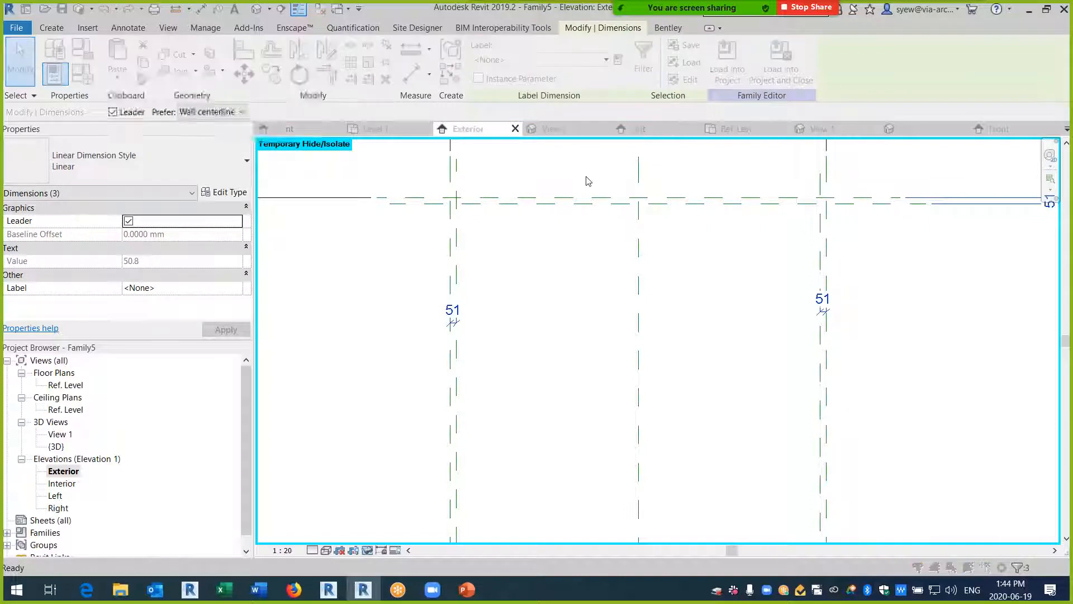
text(Frame)
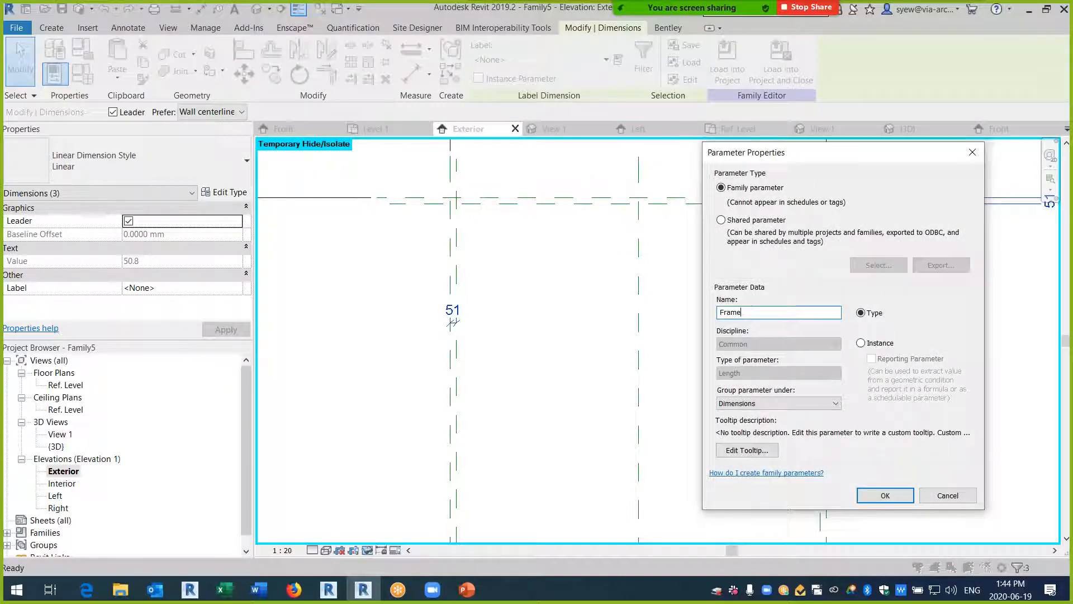
text( Thickness)
key(Return)
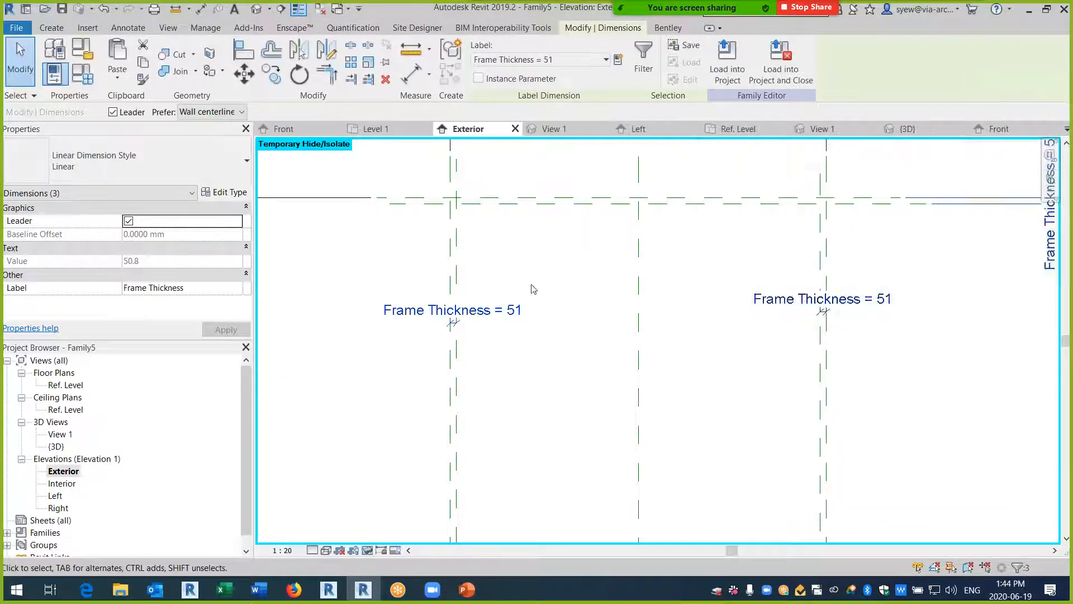
key(Escape)
- Start an extrusion and sketch the frame's outer edge along the left, top and right boundary planes, turning in at Ref. Level to the right inner plane
click(50, 27)
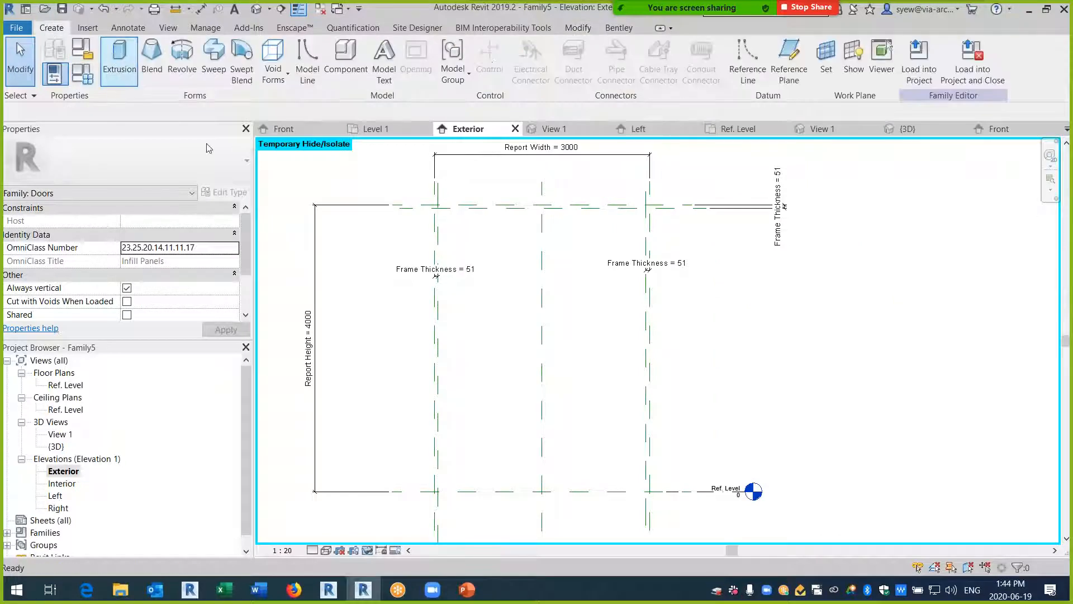
click(119, 59)
click(434, 491)
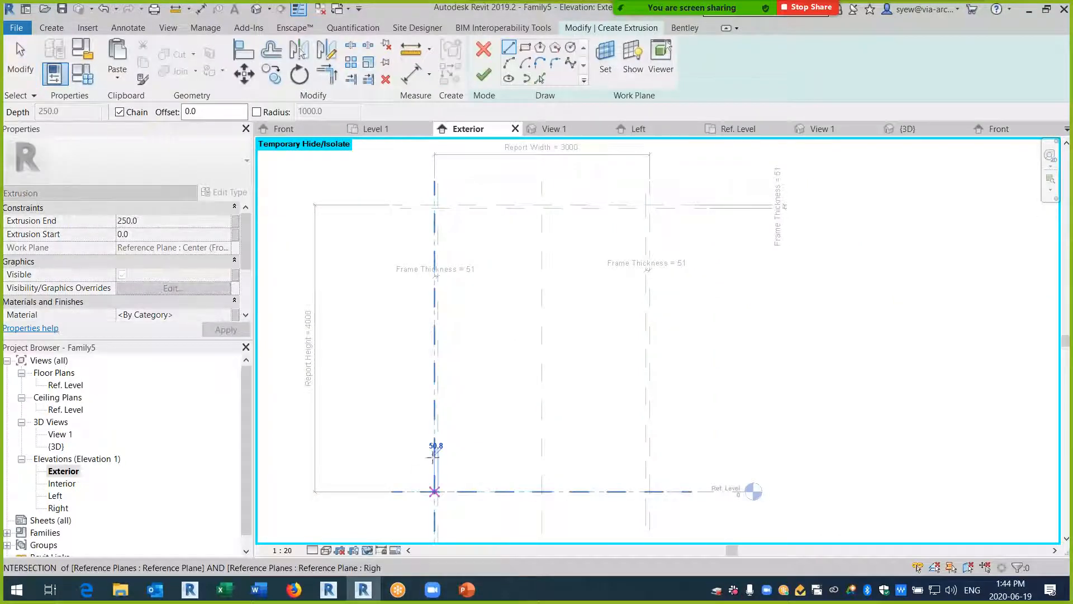
click(434, 204)
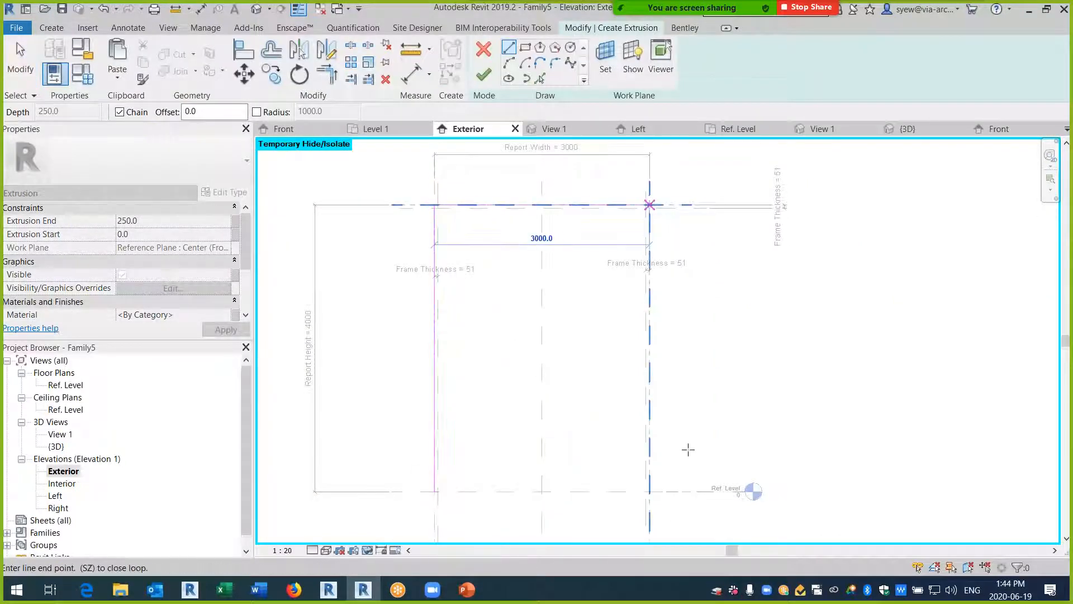
click(648, 205)
scroll(646, 486, up, 4)
click(644, 491)
click(635, 491)
- Sketch the frame's inner edge along the right, upper and left inner planes, close the loop at Ref. Level and finish the extrusion
scroll(714, 486, down, 2)
middle_drag(694, 302, 733, 413)
scroll(706, 231, up, 1)
click(708, 231)
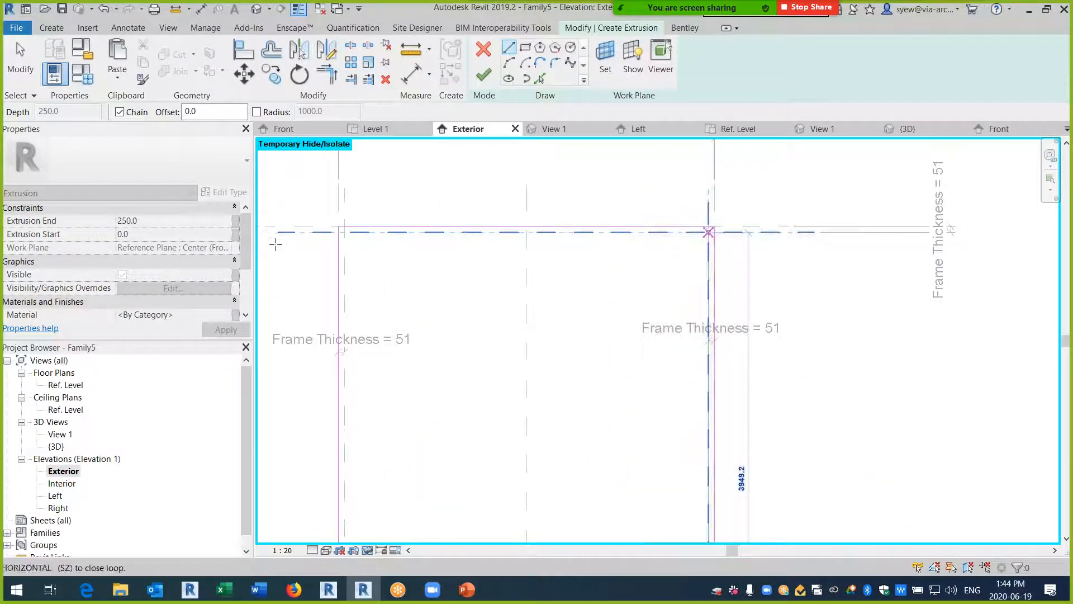
click(345, 230)
scroll(372, 208, down, 1)
scroll(373, 208, down, 1)
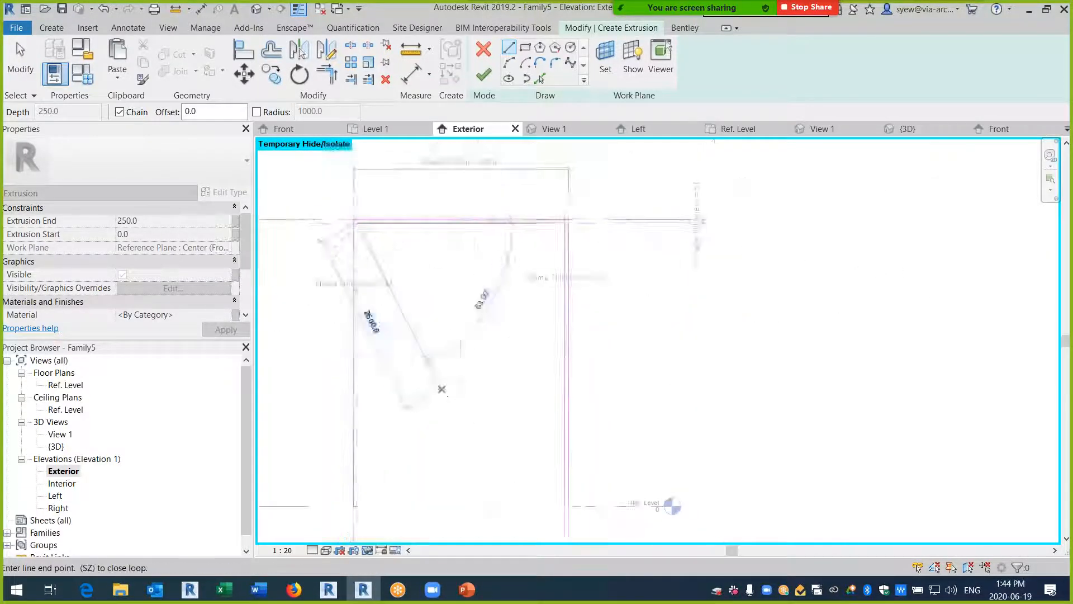
click(375, 437)
key(Escape)
key(Escape)
scroll(376, 438, up, 3)
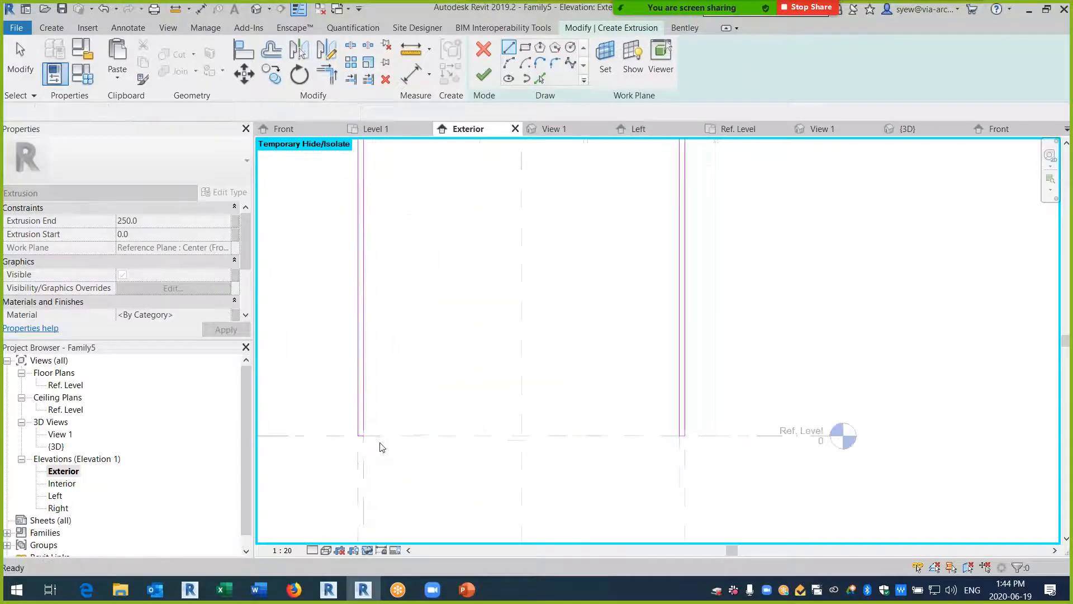
click(483, 74)
- Open the Ref. Level floor plan and temporarily hide the door panel there
double_click(67, 385)
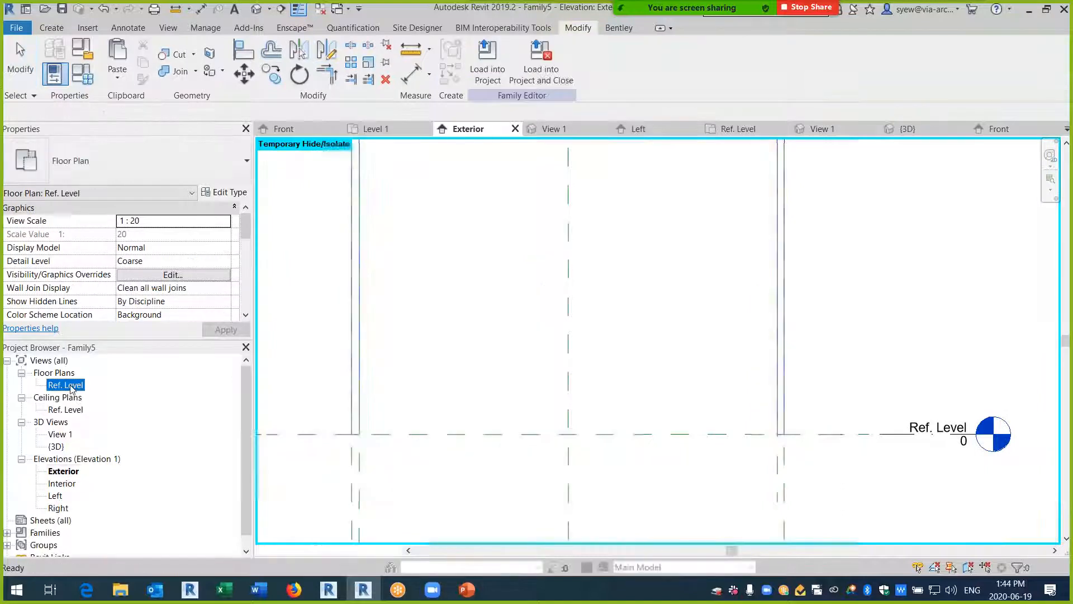
scroll(366, 330, up, 3)
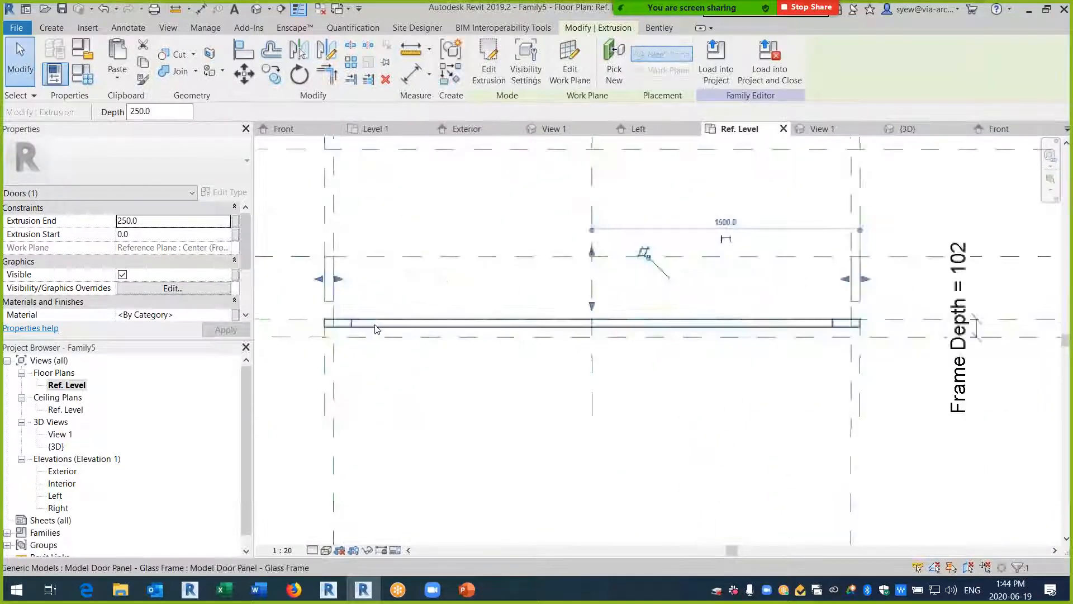
click(375, 326)
click(367, 550)
click(387, 515)
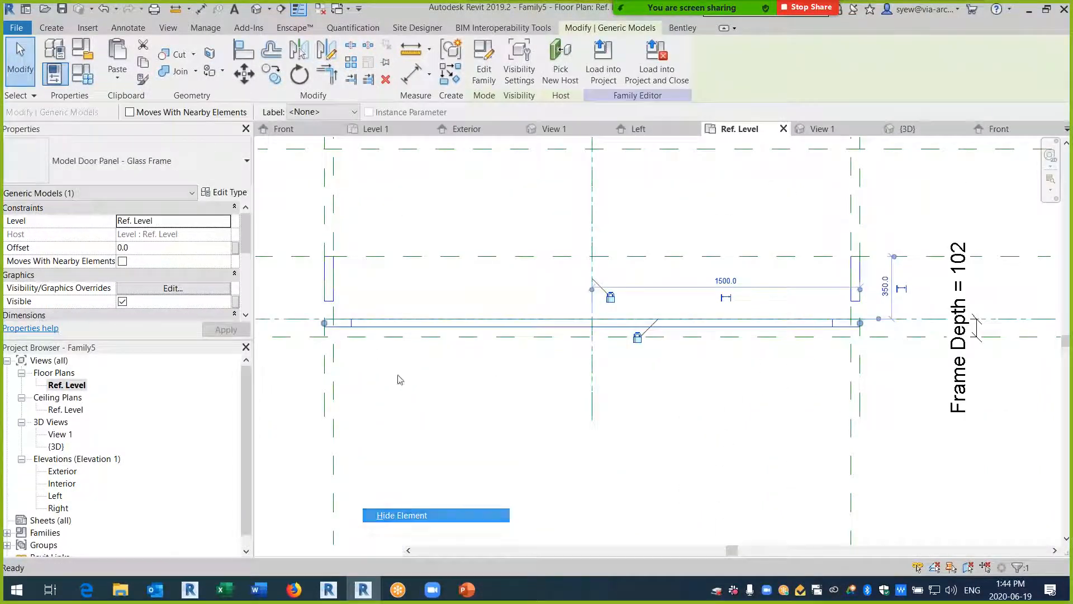
- Stretch the frame extrusion's faces to the two Frame Depth reference planes, from 350 to 451.6 mm, and lock them
click(334, 297)
drag(592, 305, 591, 337)
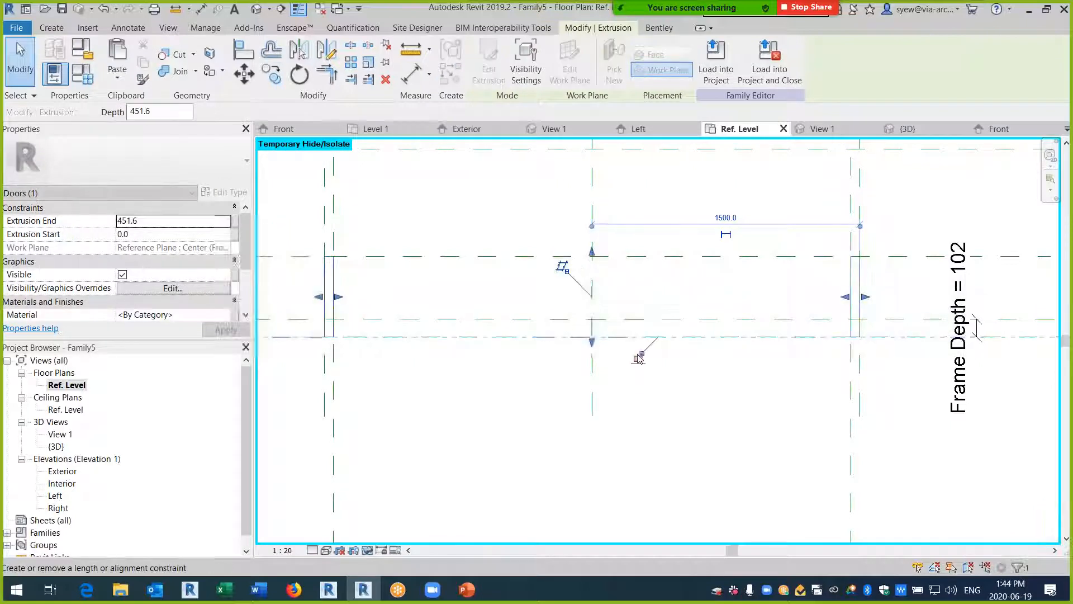
drag(592, 253, 631, 330)
click(677, 300)
- Open the default 3D view and orbit to the back to examine the frame and door panel
click(269, 9)
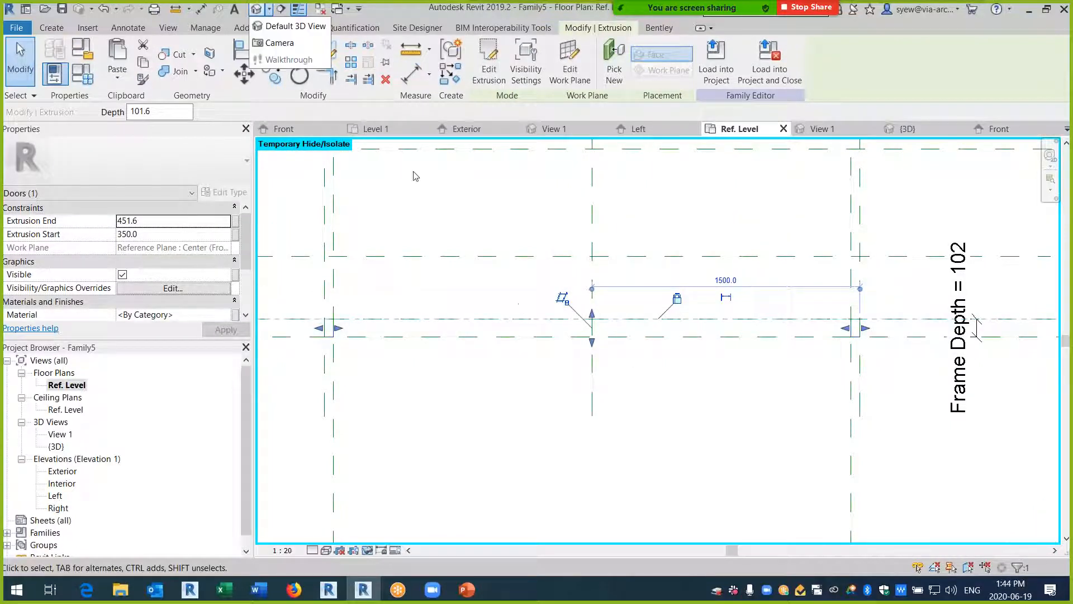
click(257, 28)
shift+middle_drag(665, 341, 441, 387)
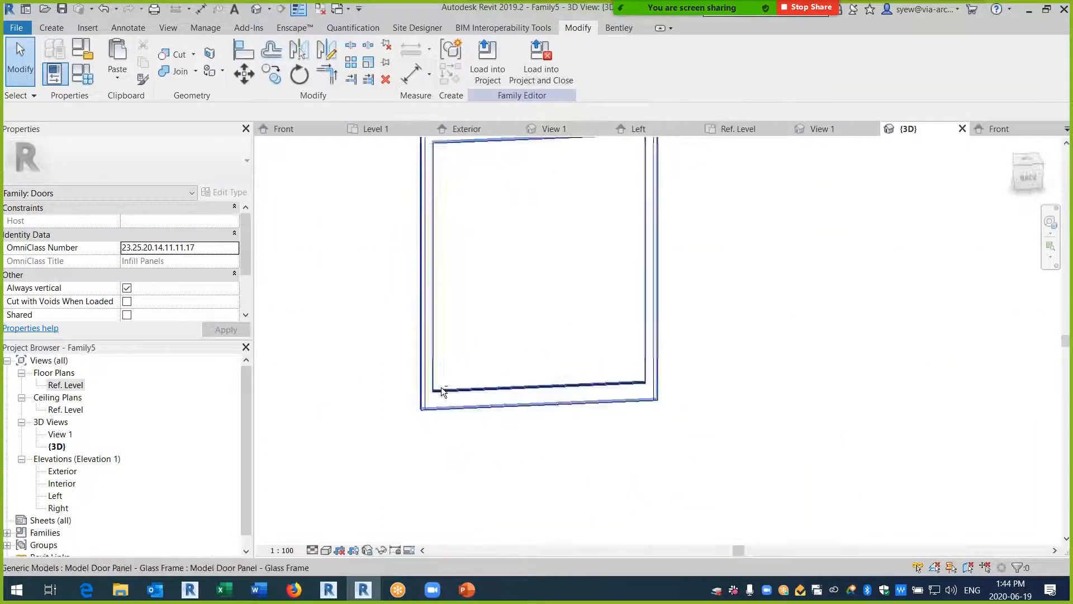
click(457, 441)
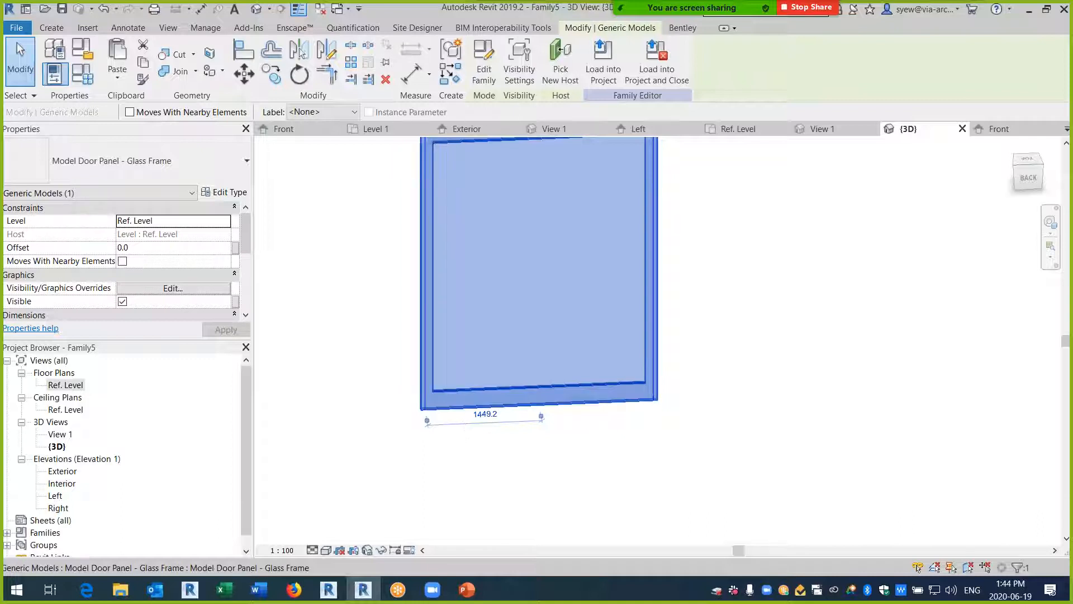
- Associate the glass door panel's Width with a new instance family parameter named Panel Width
drag(245, 228, 237, 258)
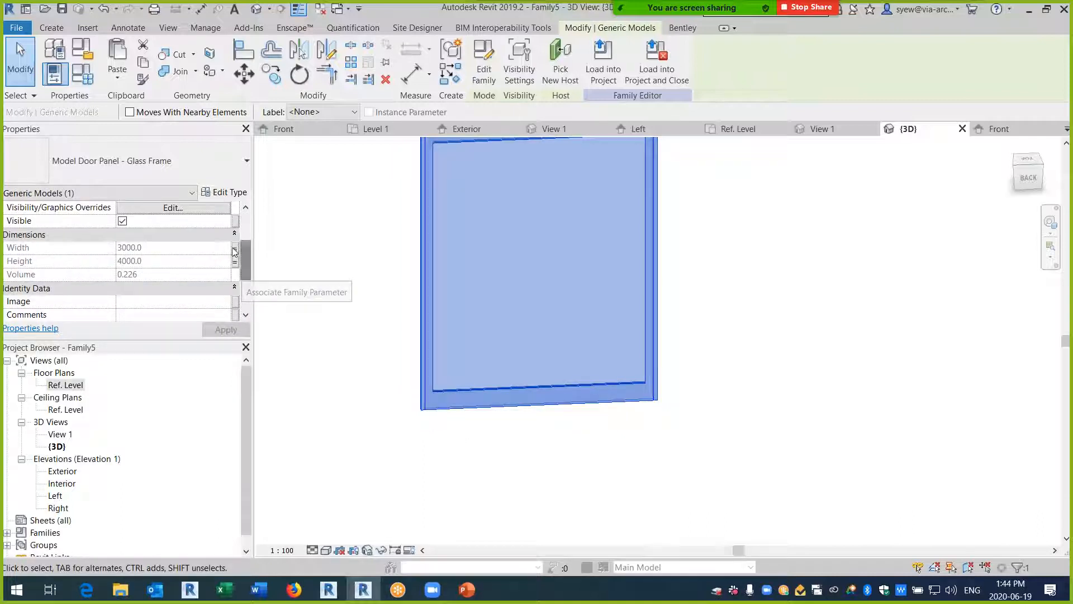
click(235, 248)
click(316, 401)
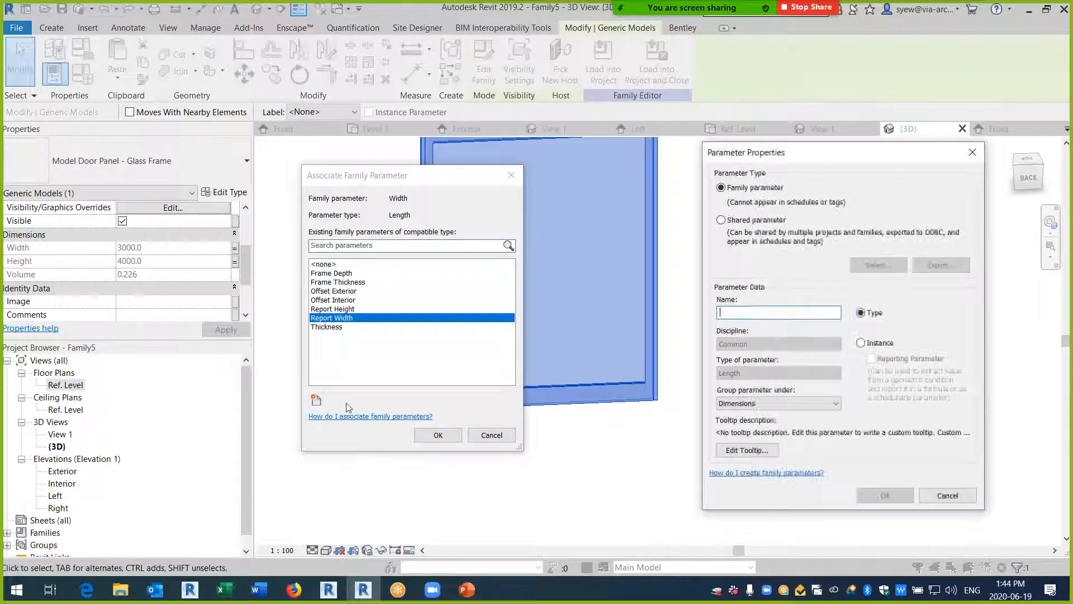
text(Panel Width)
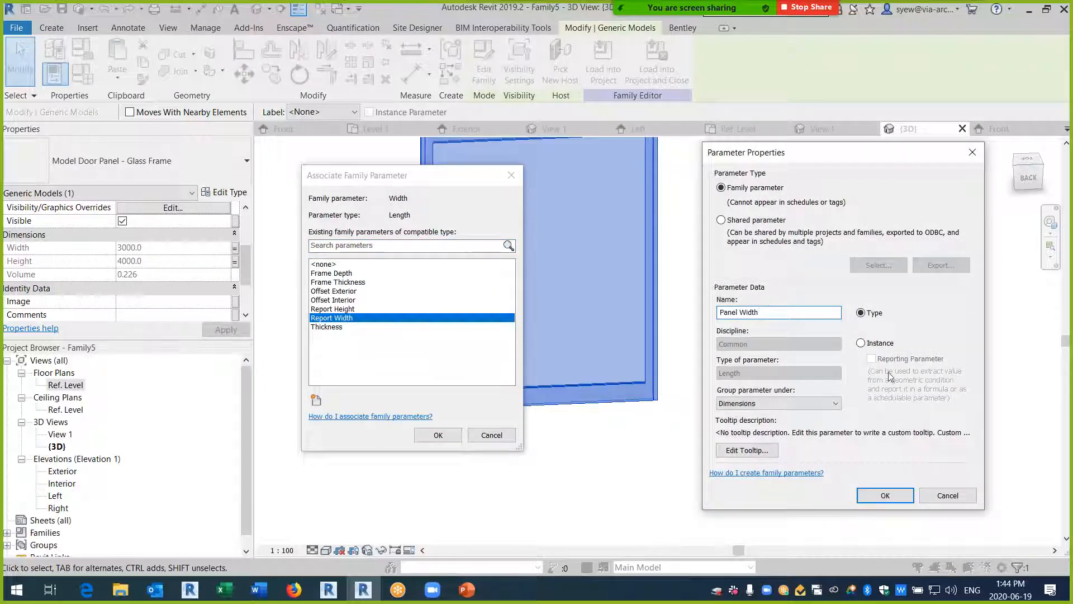
click(887, 496)
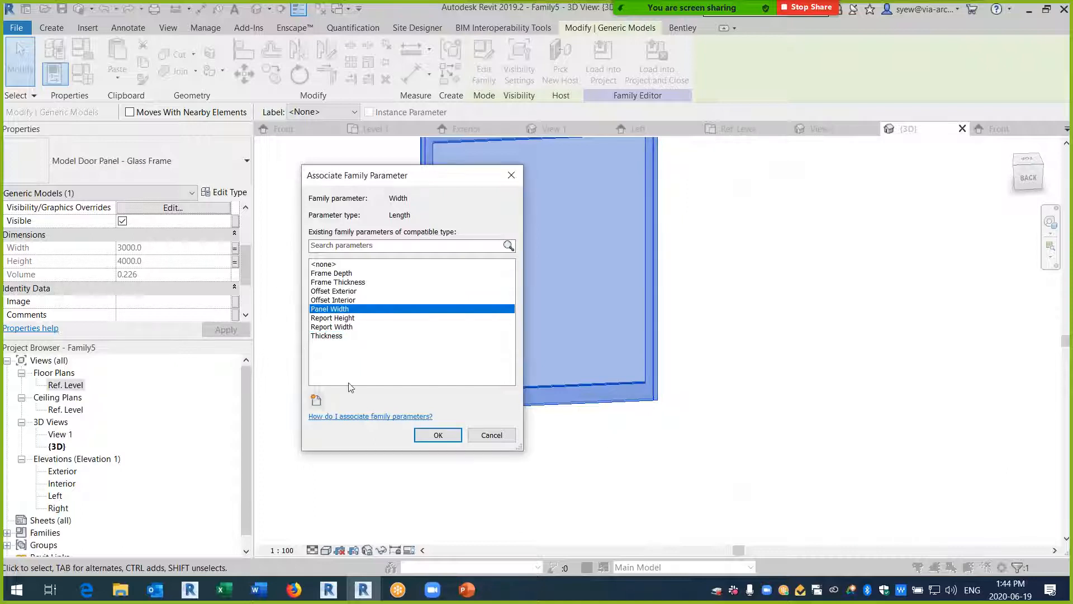
click(437, 434)
- Associate the glass door panel's Height with a new instance family parameter named Panel Height
click(236, 261)
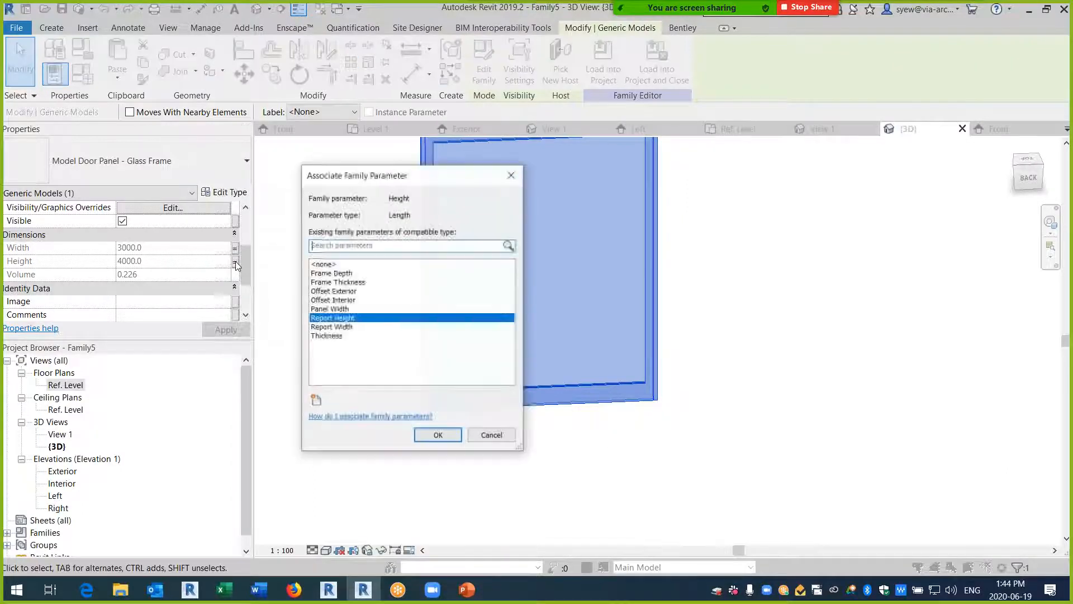
click(316, 400)
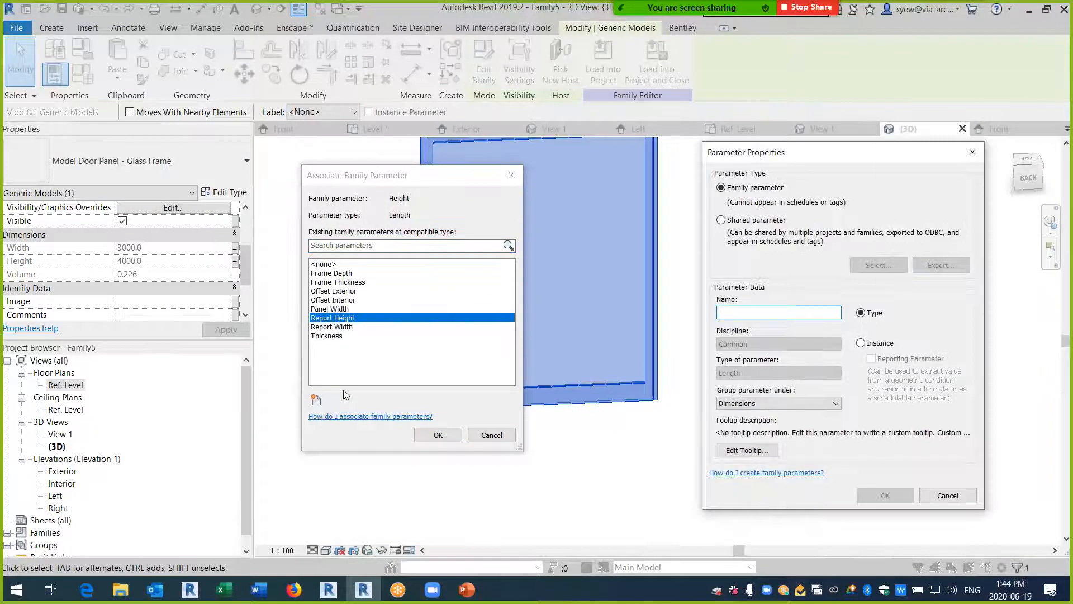
text(Panel Height)
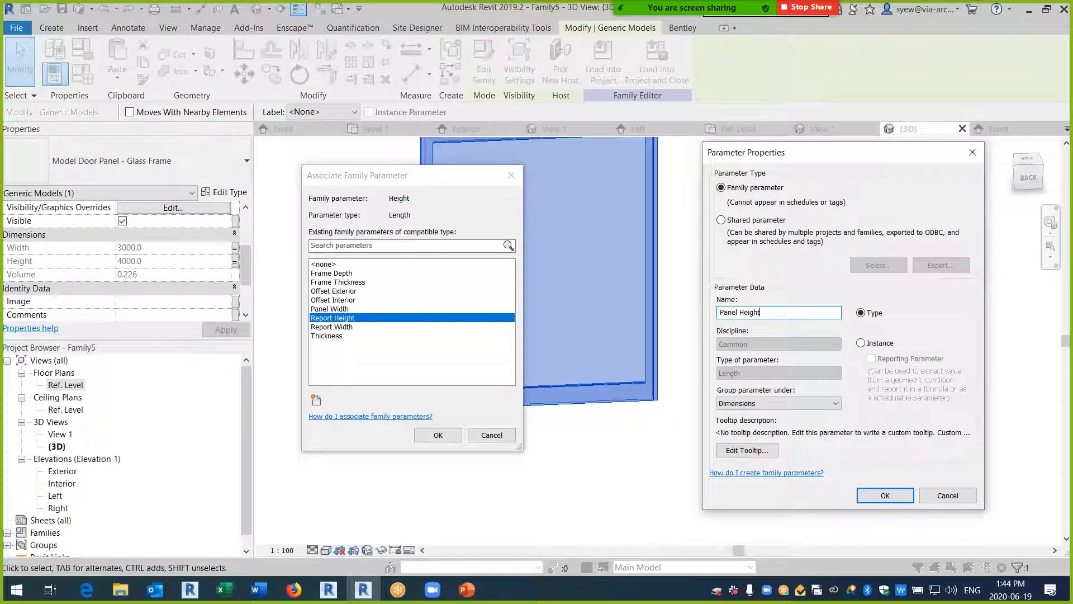
click(889, 501)
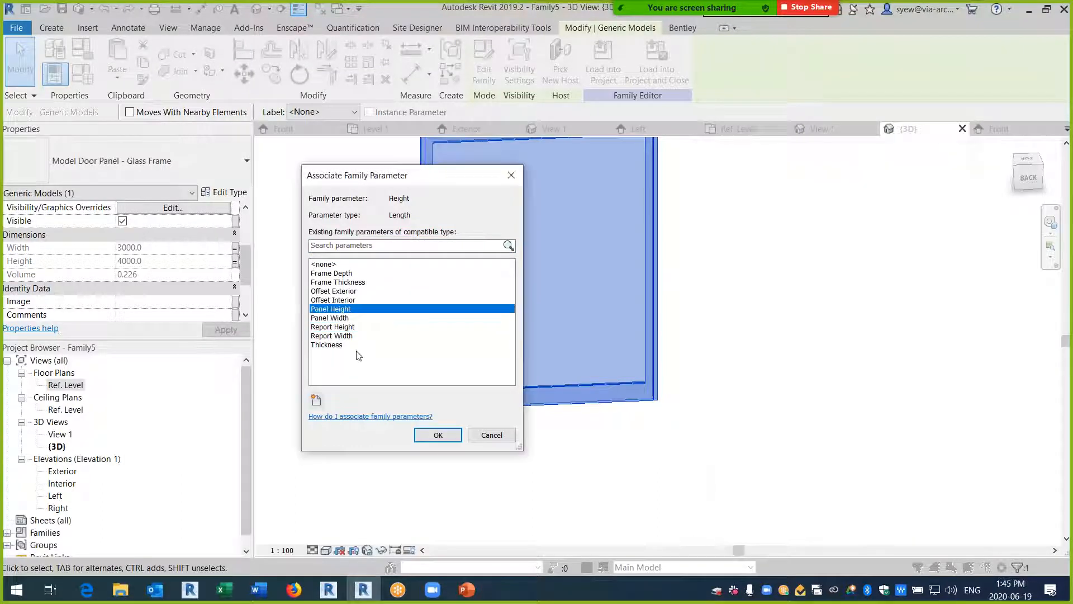
click(434, 441)
- Set the formulas Panel Height = Report Height - Frame Thickness and Panel Width = Report Width - (Frame Thickness * 2)
click(83, 74)
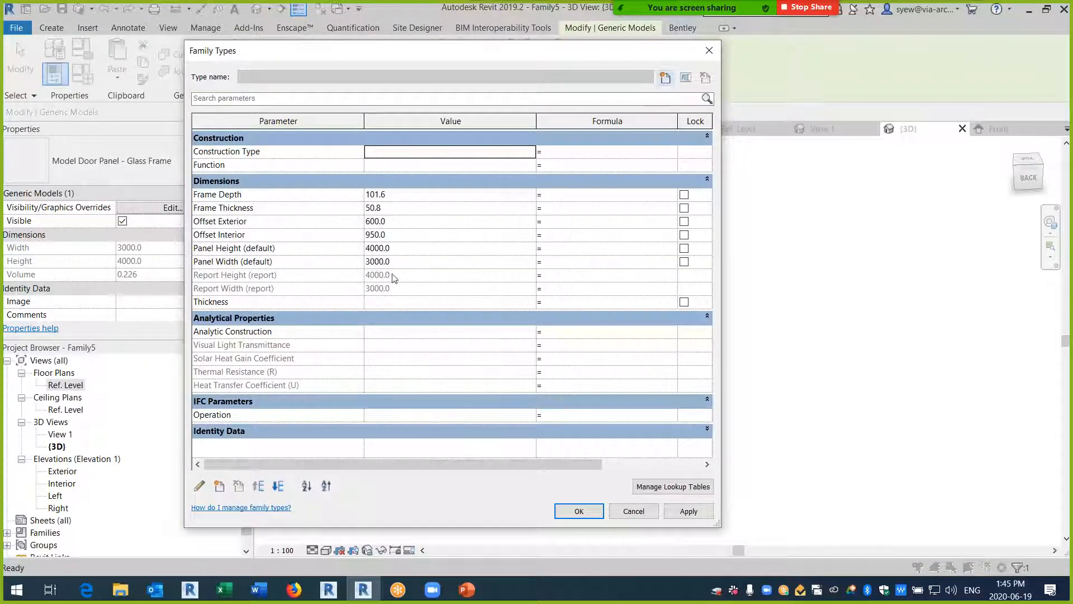
click(576, 250)
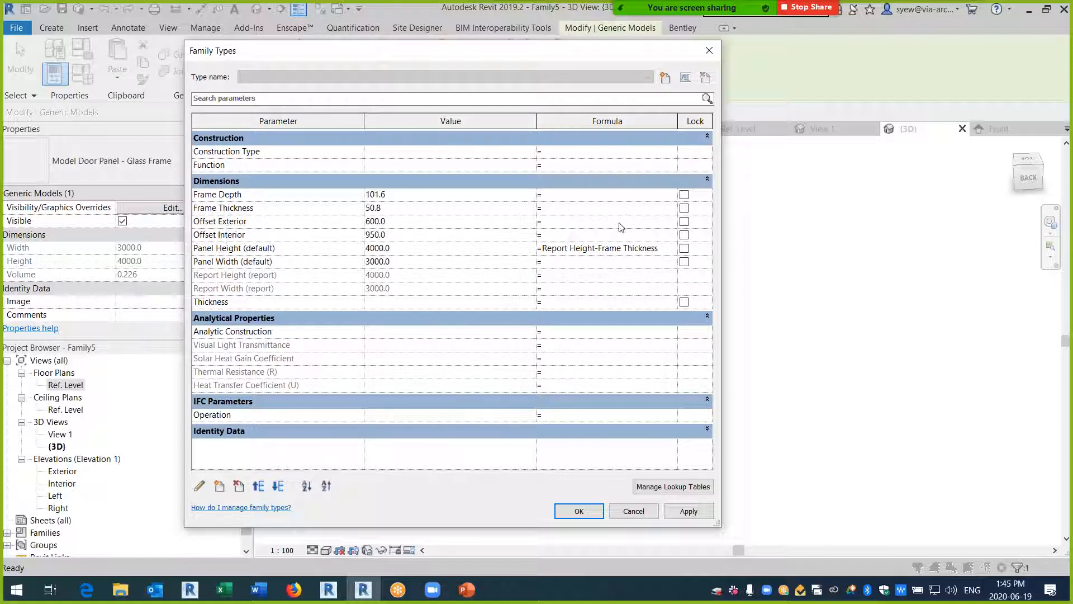
click(600, 262)
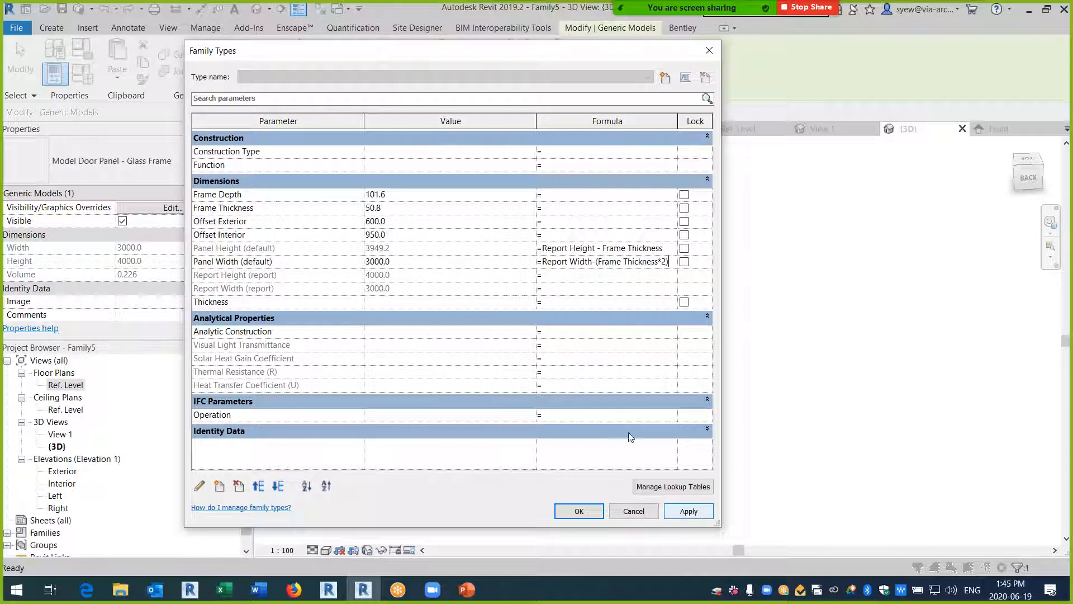
click(685, 514)
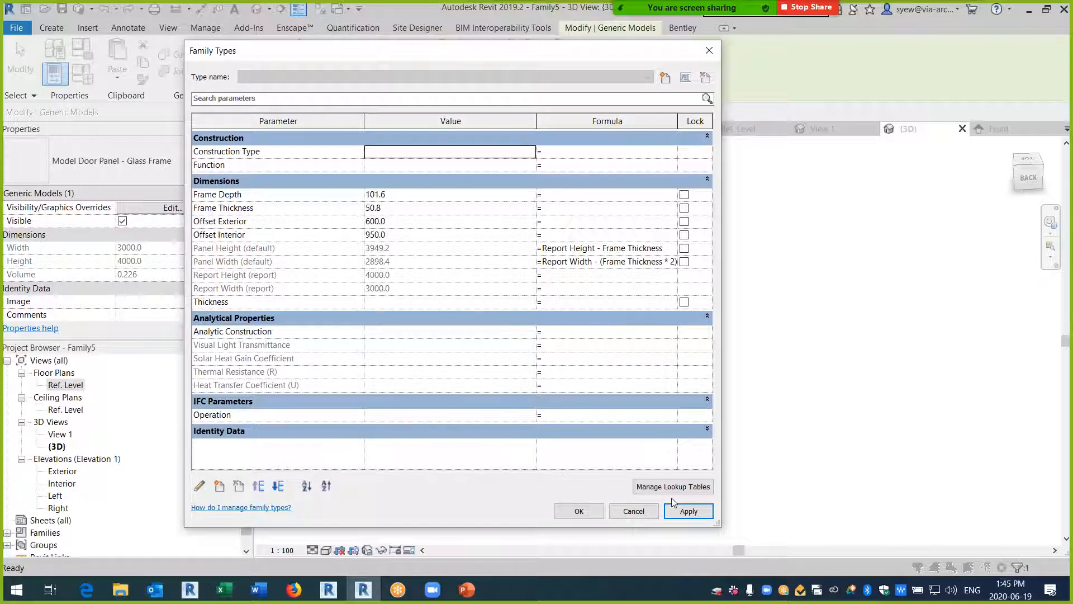
drag(459, 51, 419, 102)
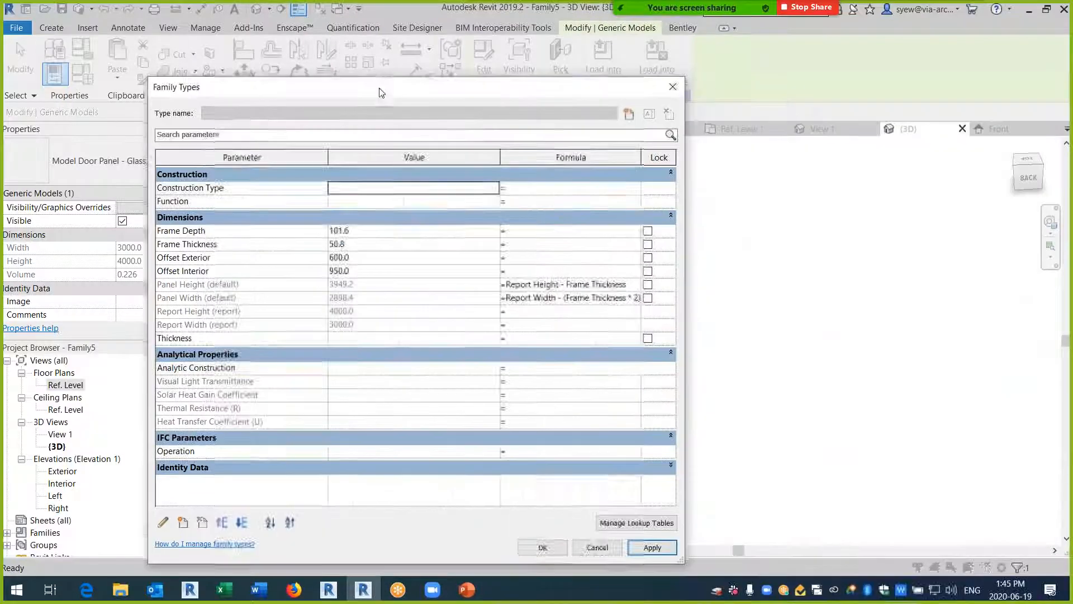
click(545, 546)
- Examine how the glass panel fits inside the door frame from several angles in the 3D view
scroll(511, 446, up, 5)
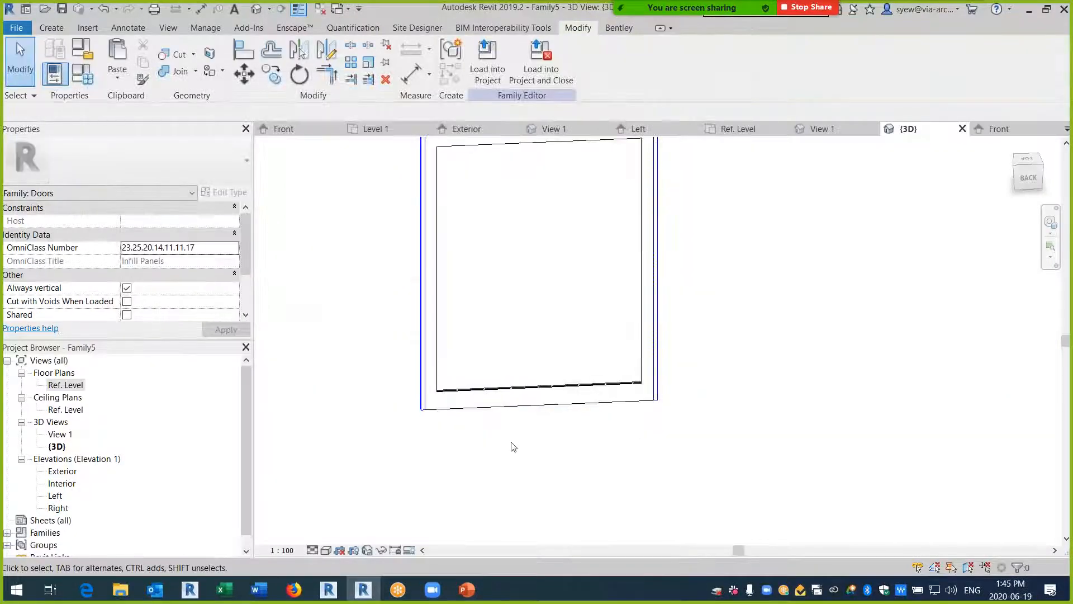
click(391, 369)
shift+middle_drag(568, 446, 484, 441)
middle_drag(388, 283, 367, 494)
scroll(367, 494, up, 1)
scroll(366, 493, down, 4)
middle_drag(543, 364, 594, 478)
scroll(561, 178, down, 3)
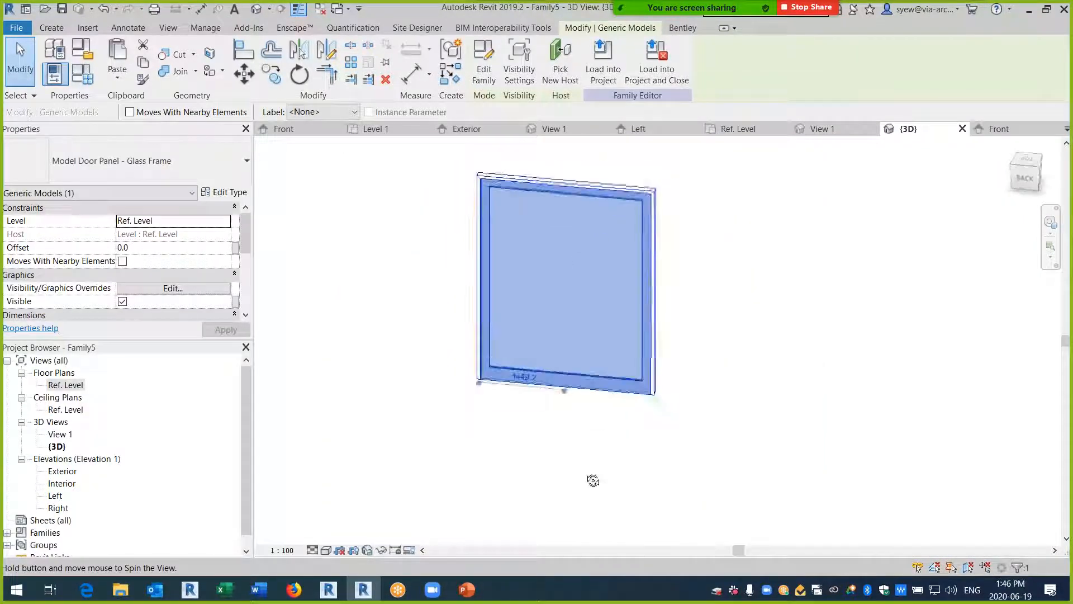
click(685, 407)
- Assign the frame extrusion around the glass panel to the Frame/Mullion subcategory
scroll(678, 303, up, 2)
click(642, 299)
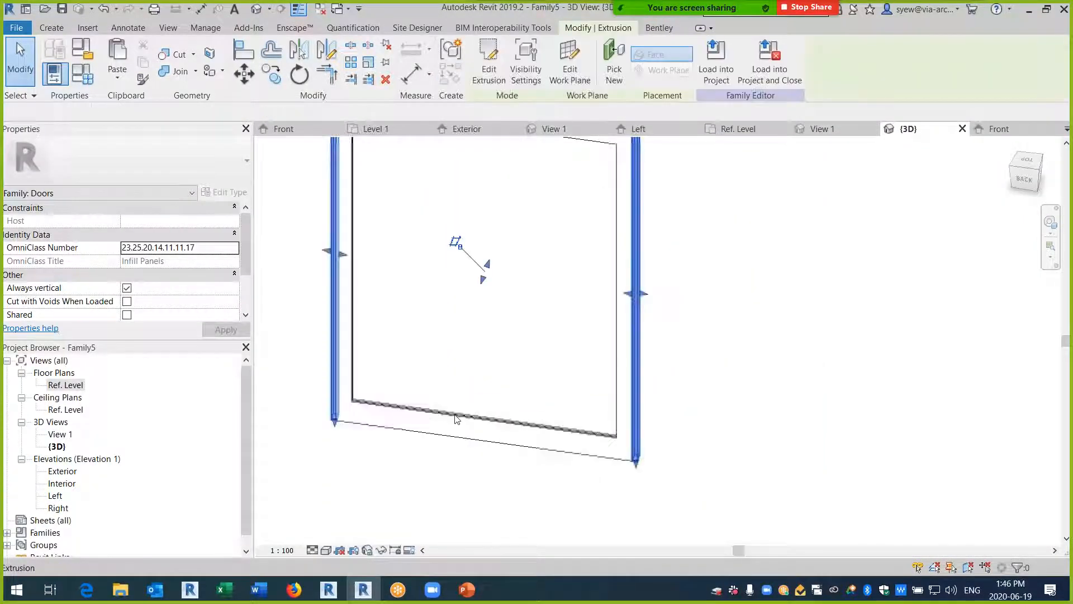
scroll(237, 302, down, 3)
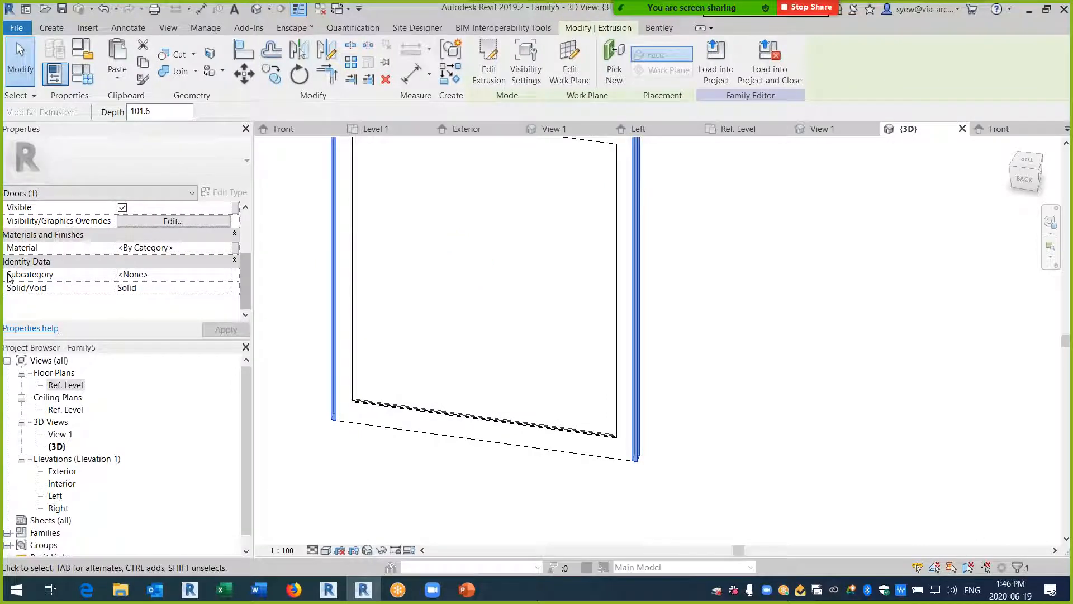
click(225, 275)
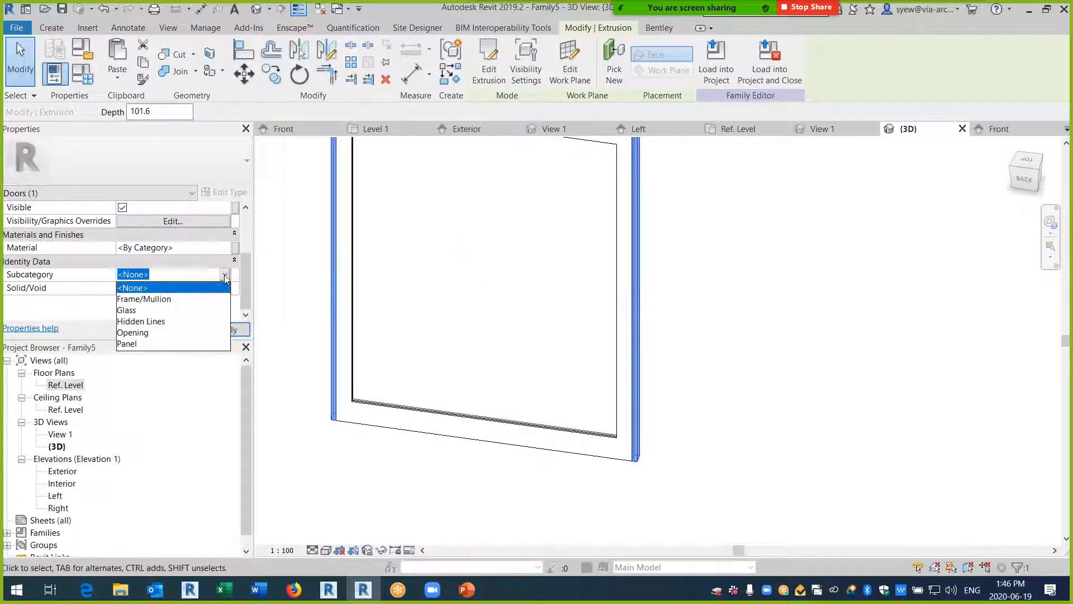
click(138, 298)
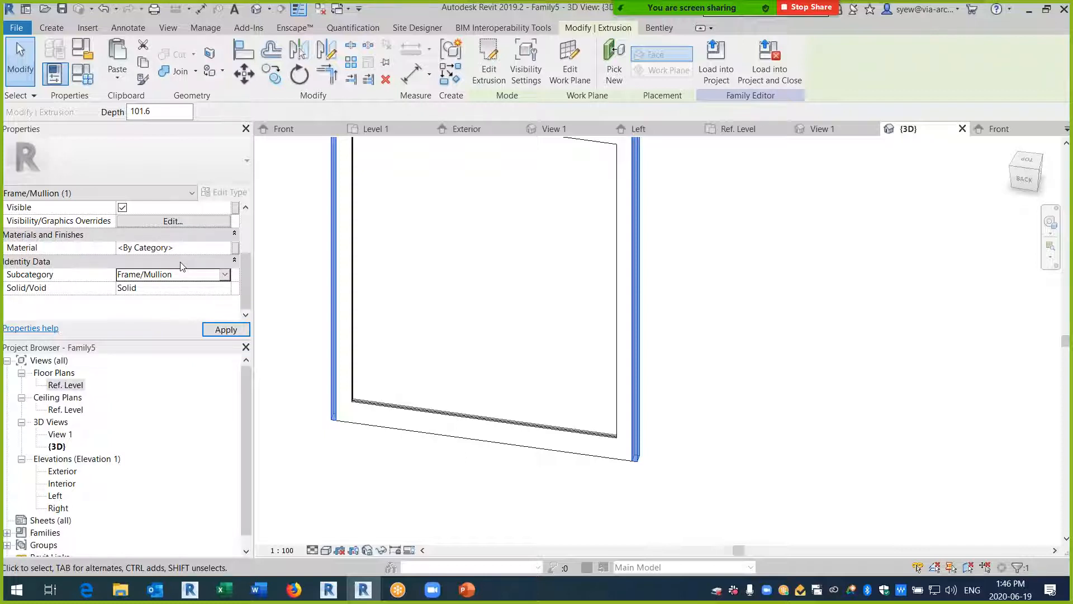
right_click(635, 319)
click(674, 449)
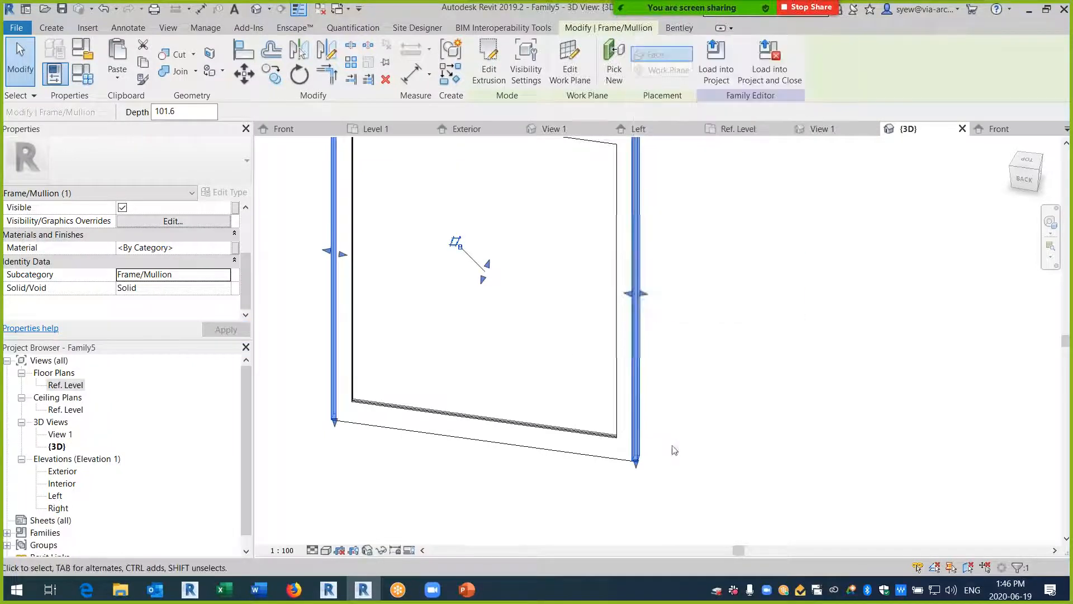
- Temporarily hide the selected frame's category in the 3D view and restore the hidden elements
click(382, 550)
click(427, 488)
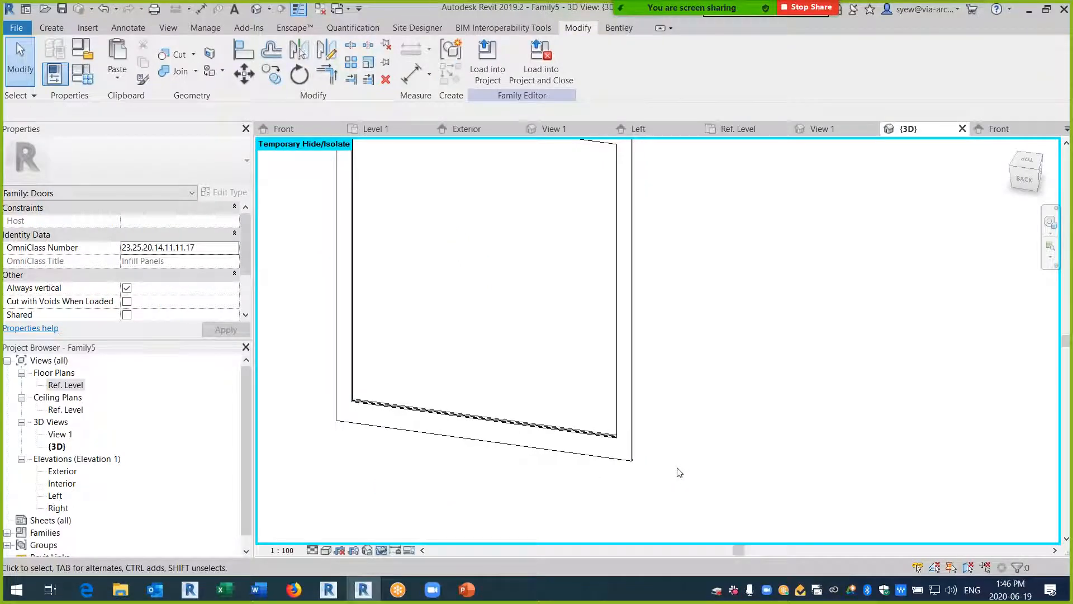
key(h)
key(r)
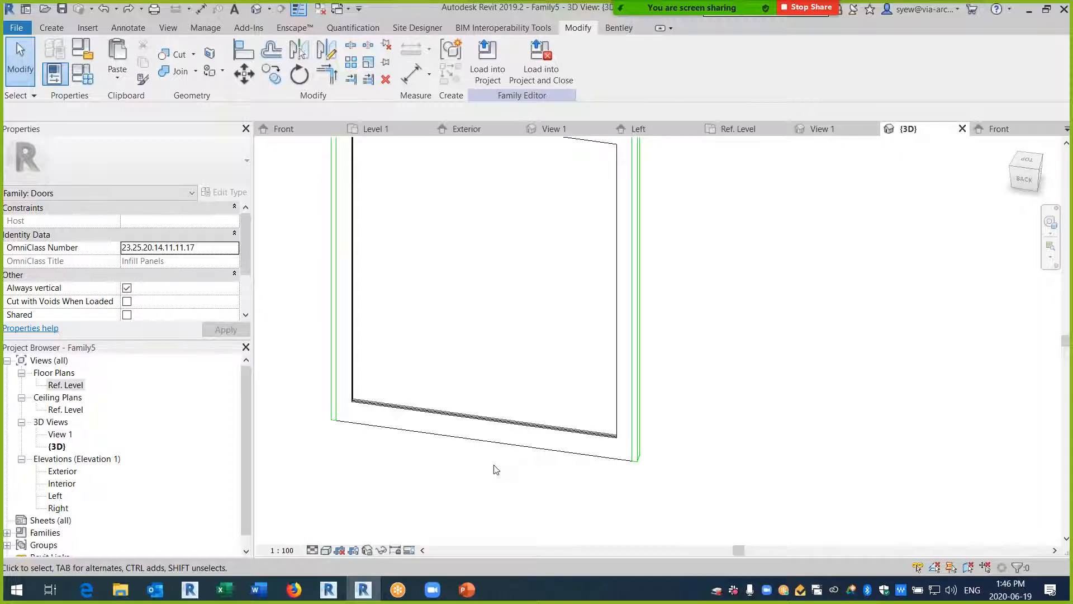
- Associate the frame extrusion's Material with a new family parameter named Frame Material
click(636, 366)
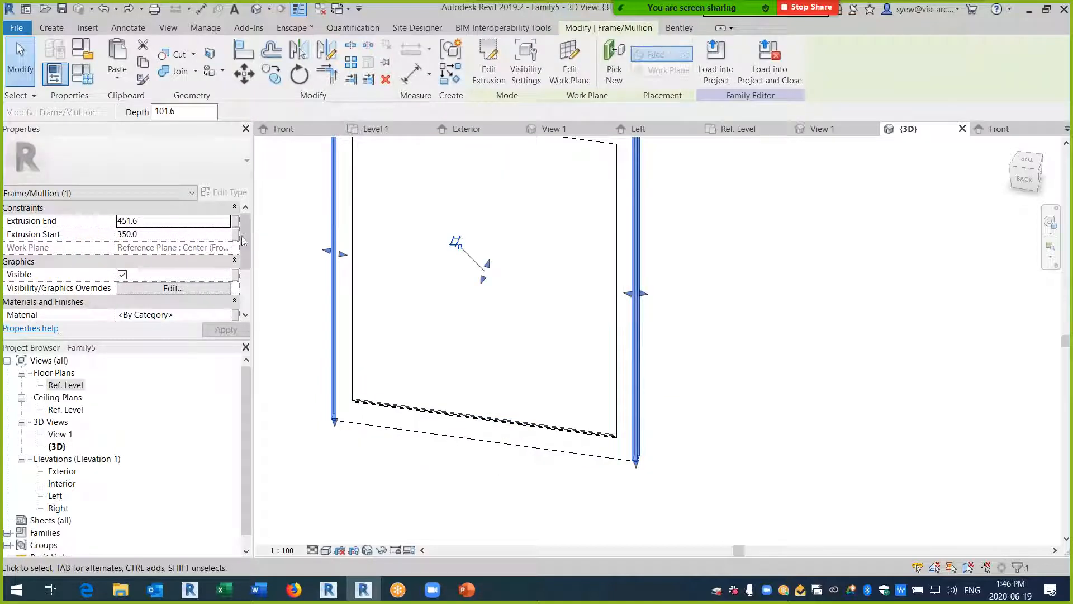
drag(245, 237, 245, 282)
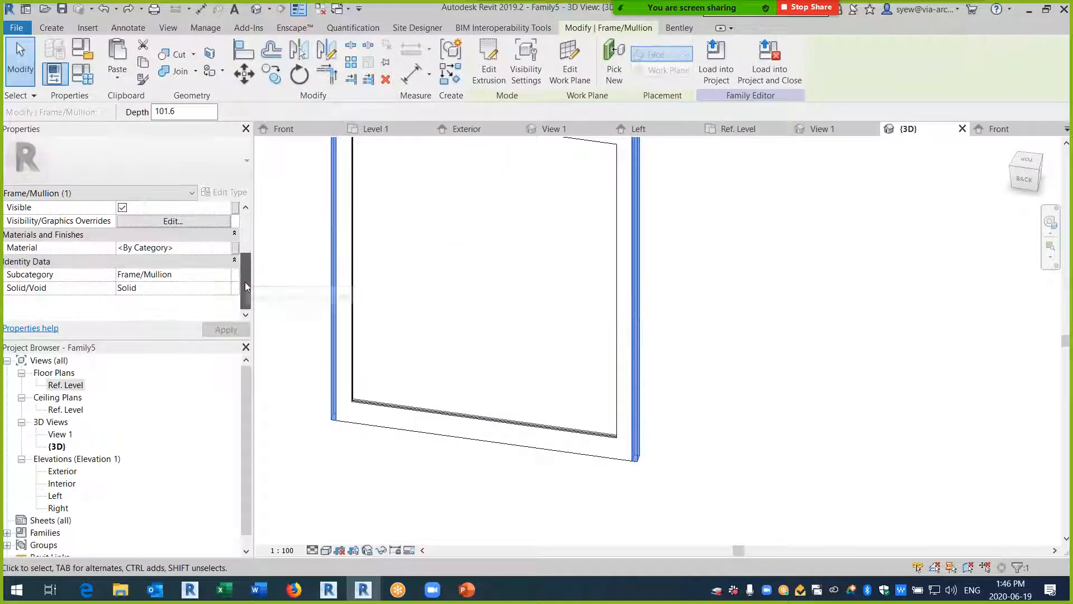
click(235, 247)
click(316, 398)
text(Mat)
key(BackSpace)
key(BackSpace)
key(BackSpace)
text(Frameame Material)
key(Return)
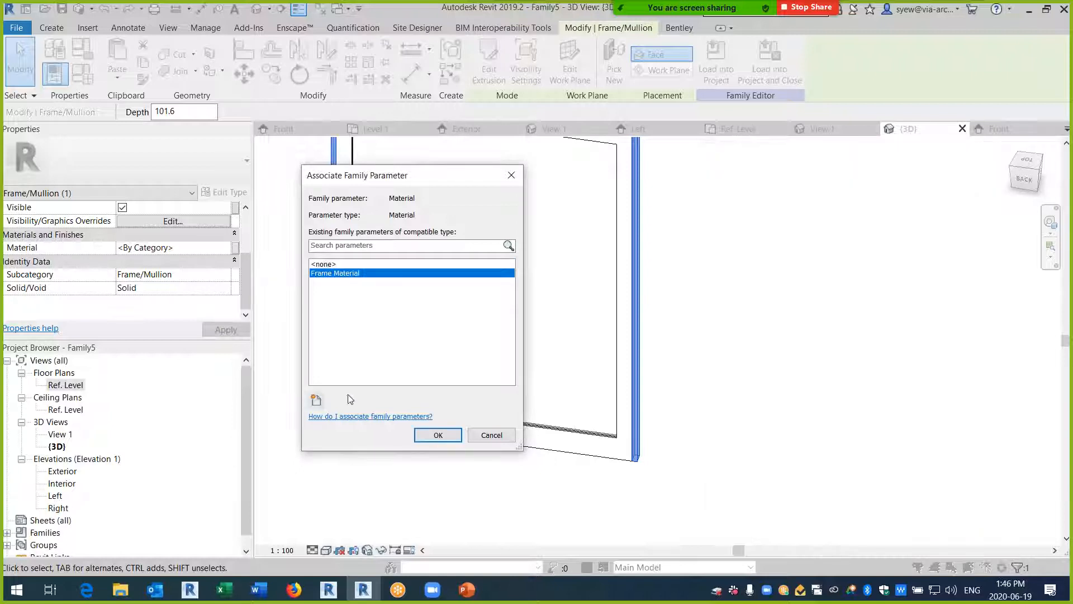
click(438, 436)
- Open the door family's Ref. Level floor plan and reset its temporary hide/isolate
double_click(73, 385)
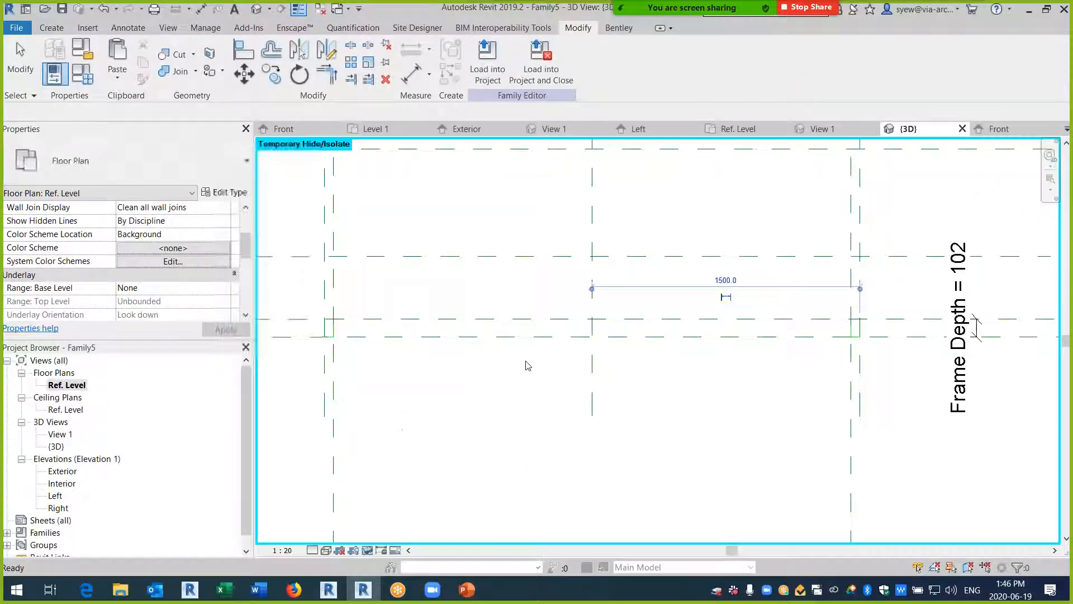
scroll(542, 410, down, 2)
click(367, 551)
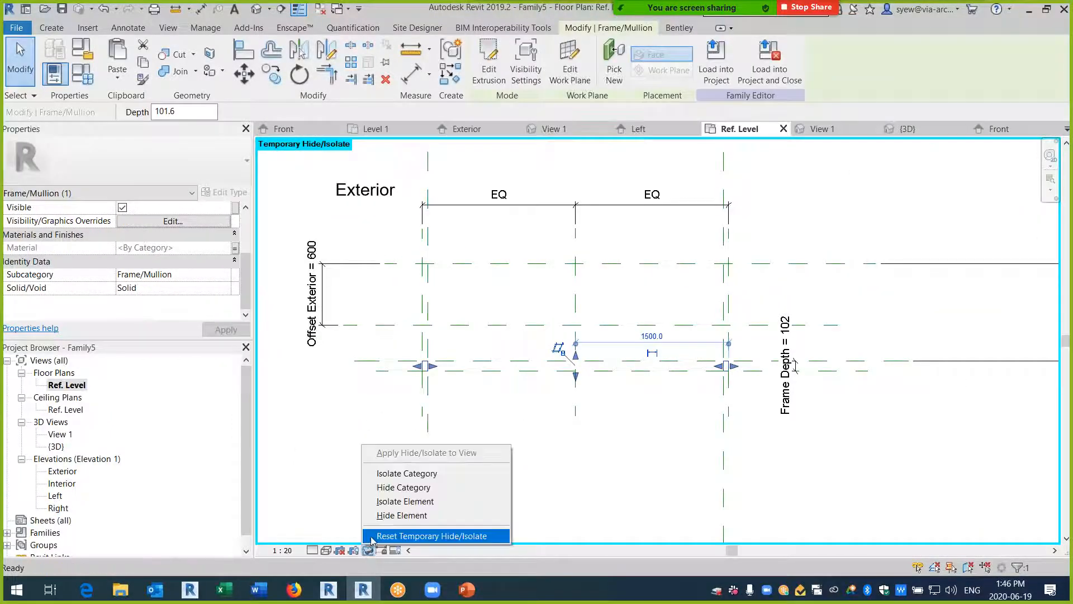
click(371, 535)
scroll(479, 427, down, 2)
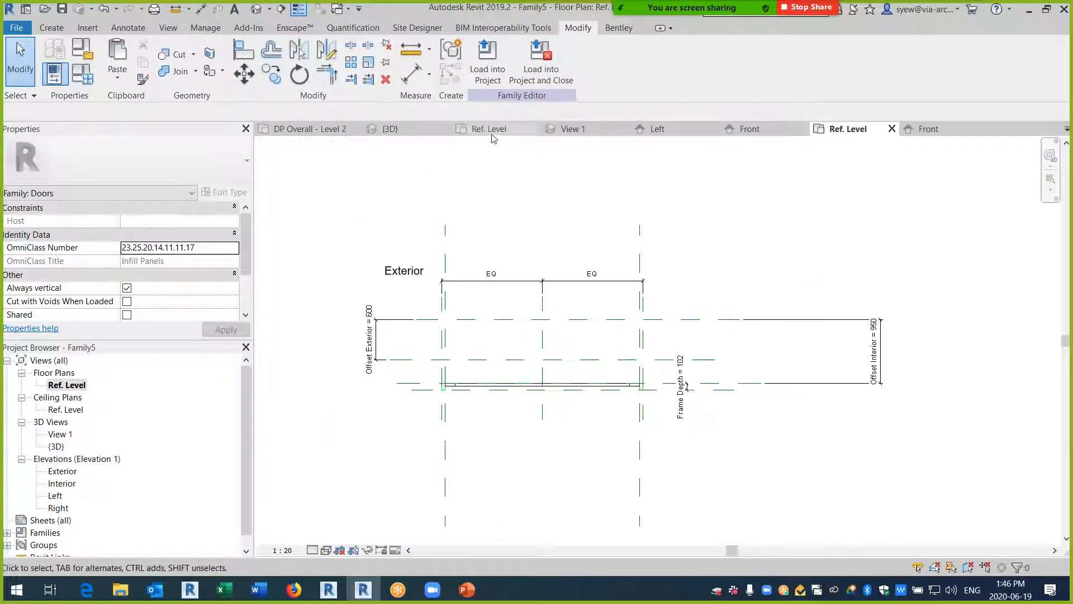
- Switch to the Plumbing-Tub-Rectangular family's Ref. Level view and close it
click(491, 132)
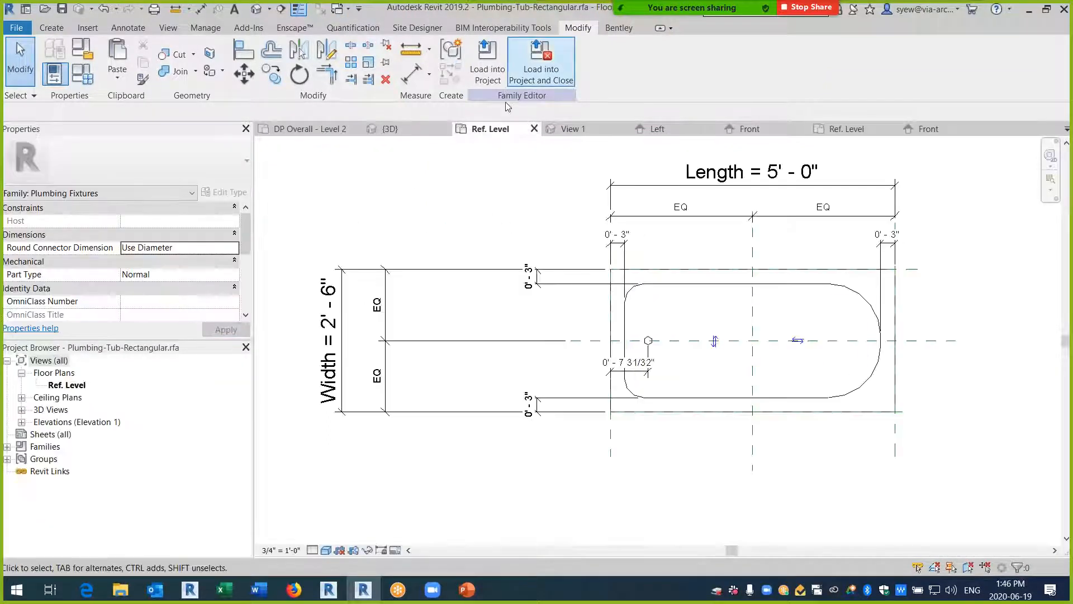
click(533, 128)
click(569, 304)
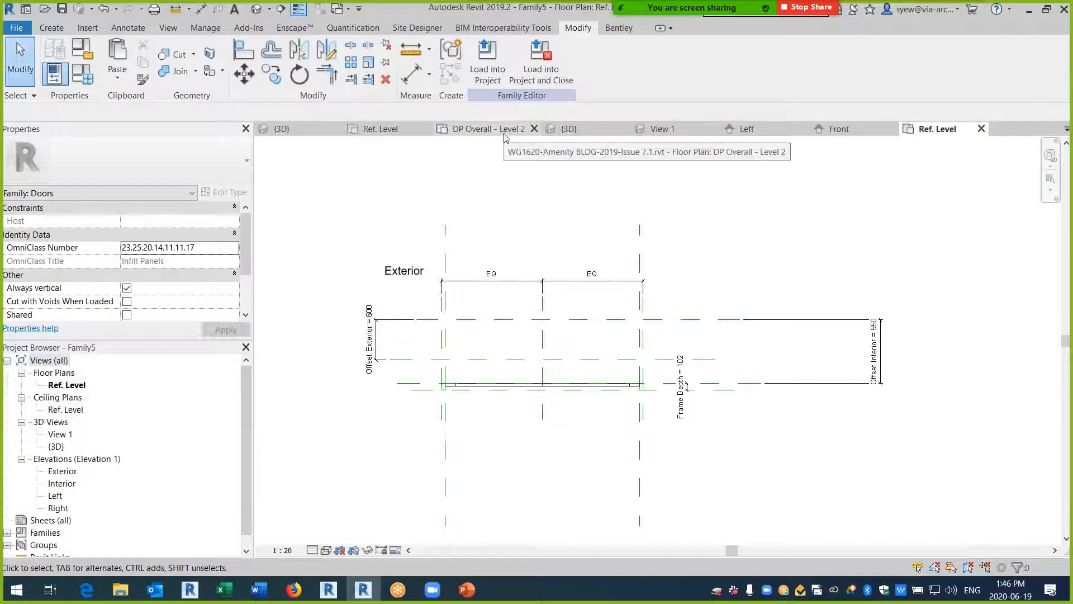
- Open the single door above the Meditation Room in the DP Overall - Level 2 plan for family editing, removing the flagged constraints
click(520, 133)
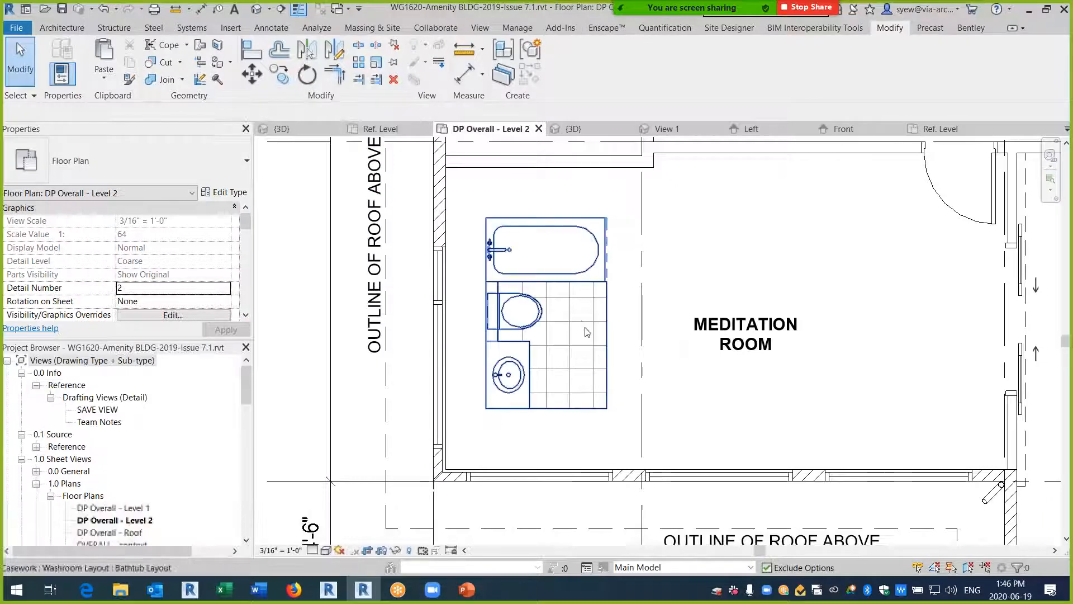
scroll(838, 220, up, 3)
click(789, 249)
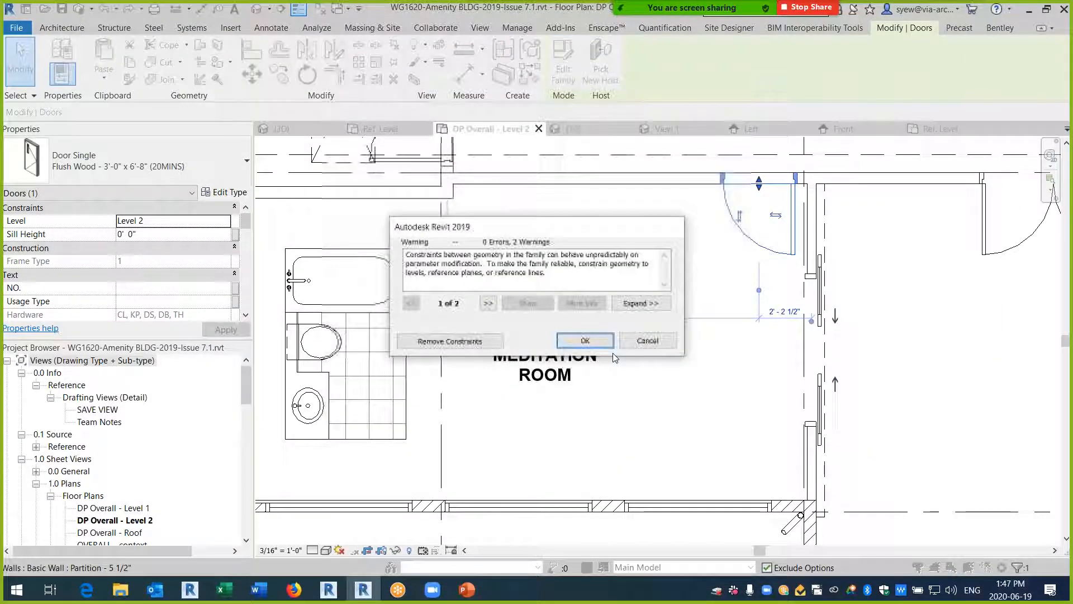
click(479, 341)
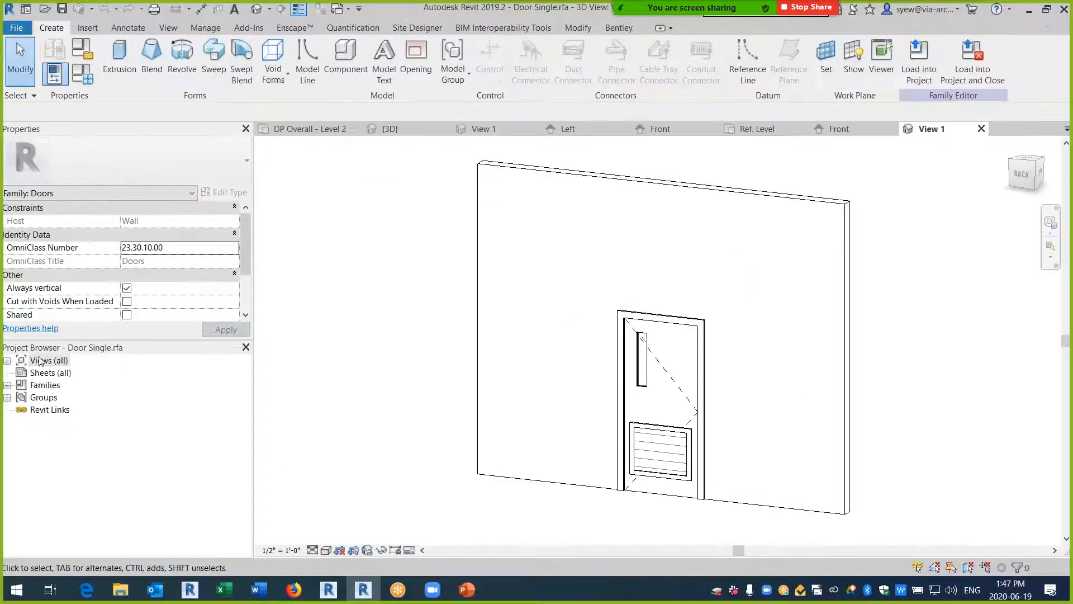
- Open the Ref. Level floor plan of the Door Single family
double_click(40, 361)
double_click(54, 372)
click(66, 385)
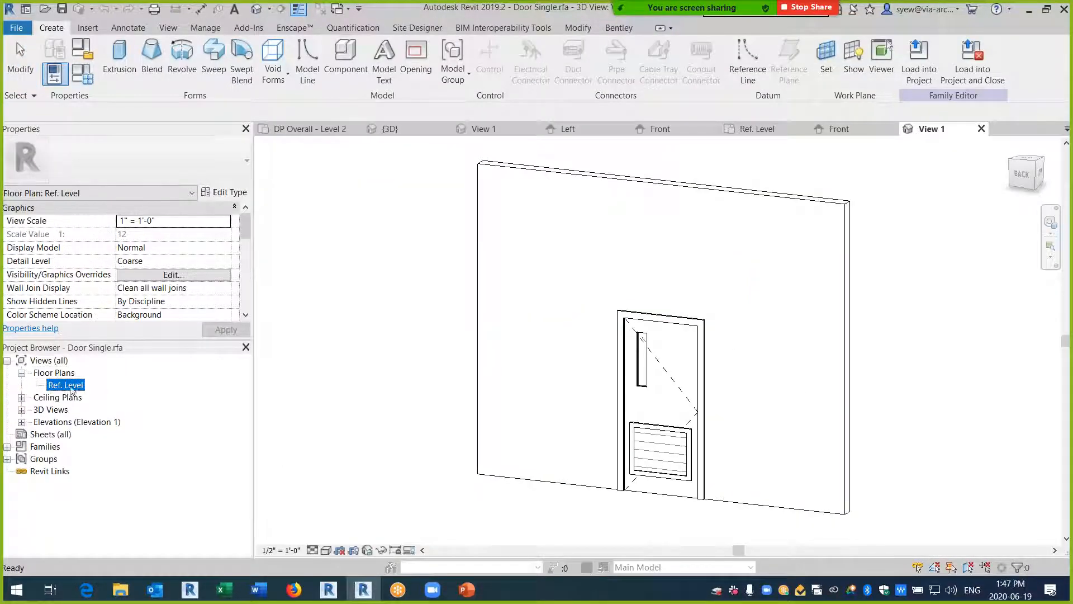
double_click(70, 385)
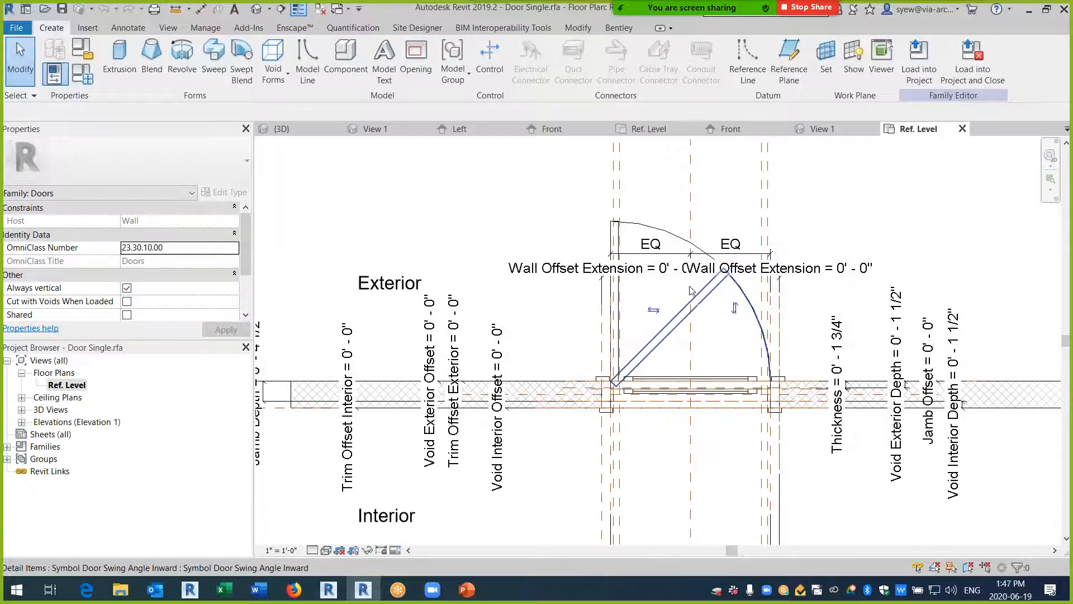
- Open the nested Symbol Door Swing 90 detail item of the Door Single family for editing
click(691, 290)
click(614, 320)
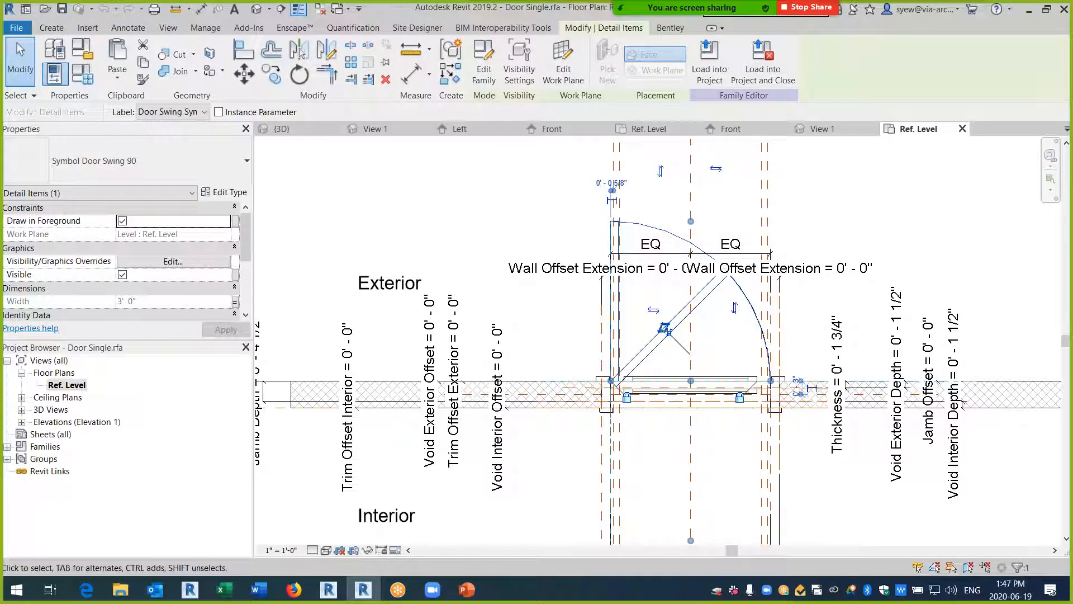
click(484, 67)
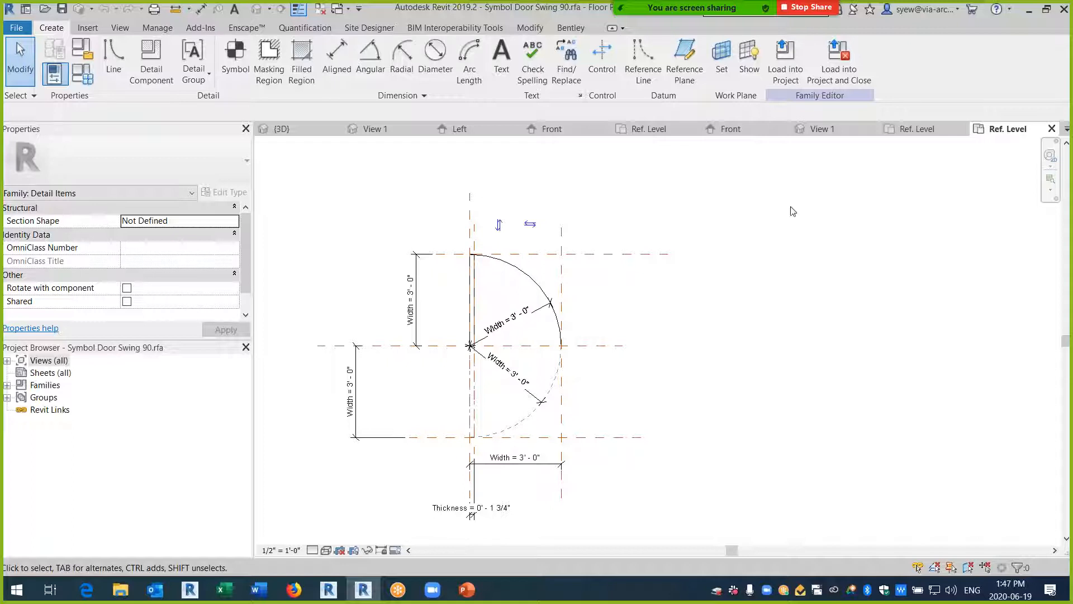
- Load the door swing symbol into Family5 and place one instance above the exterior side of the panel
click(785, 56)
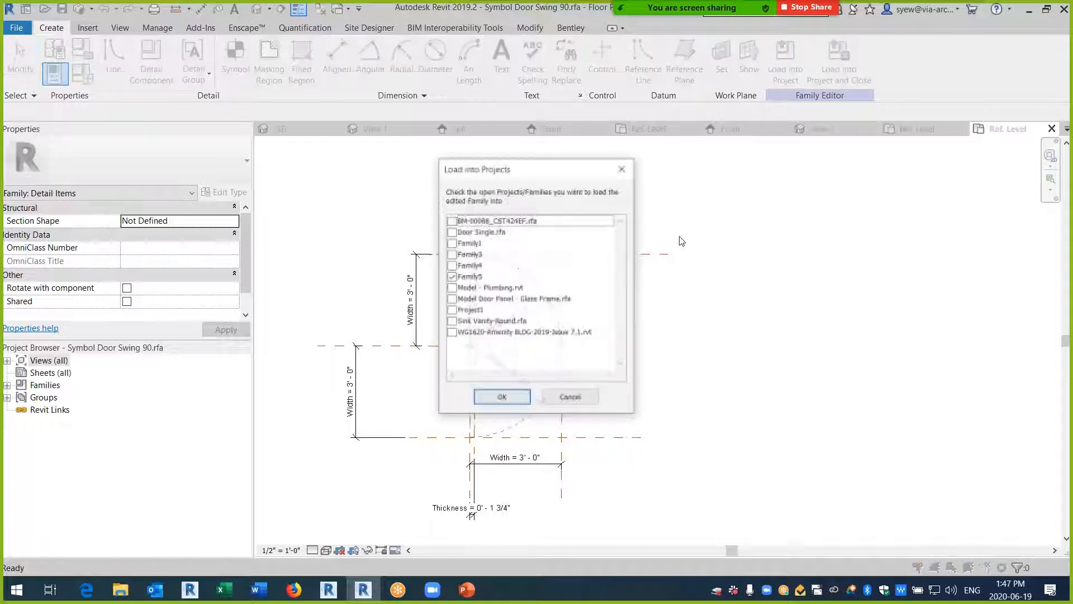
click(499, 396)
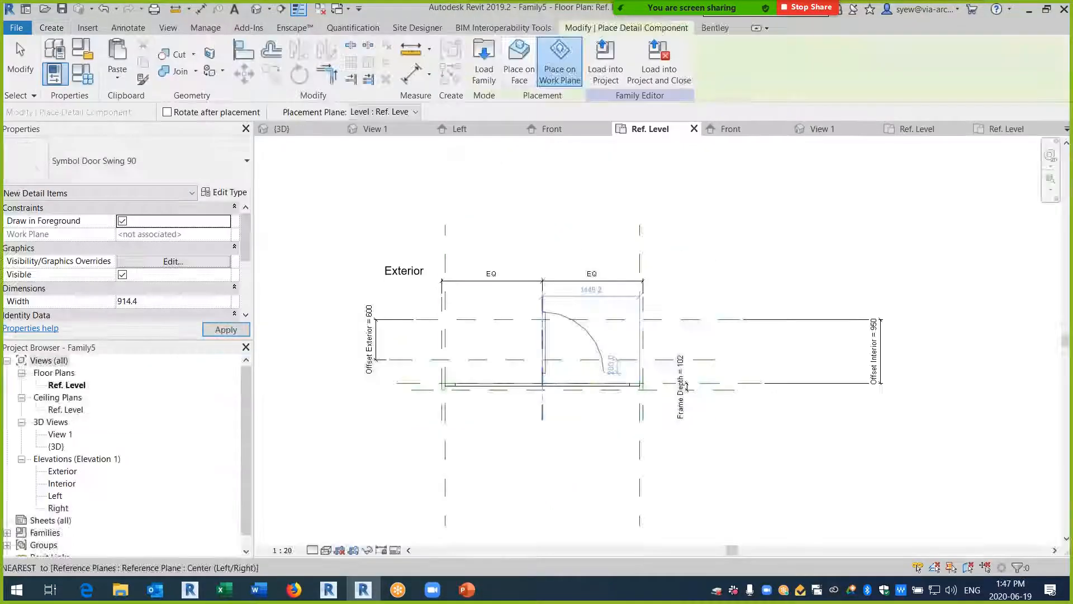
key(Escape)
key(Escape)
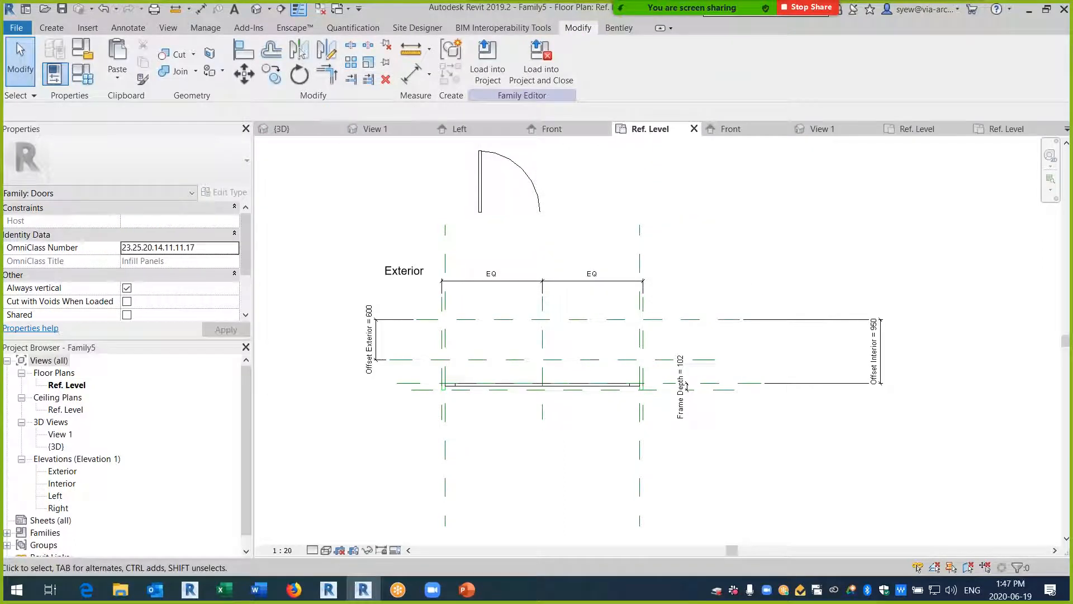
- Associate the placed door swing's Width with the Panel Width family parameter
click(487, 211)
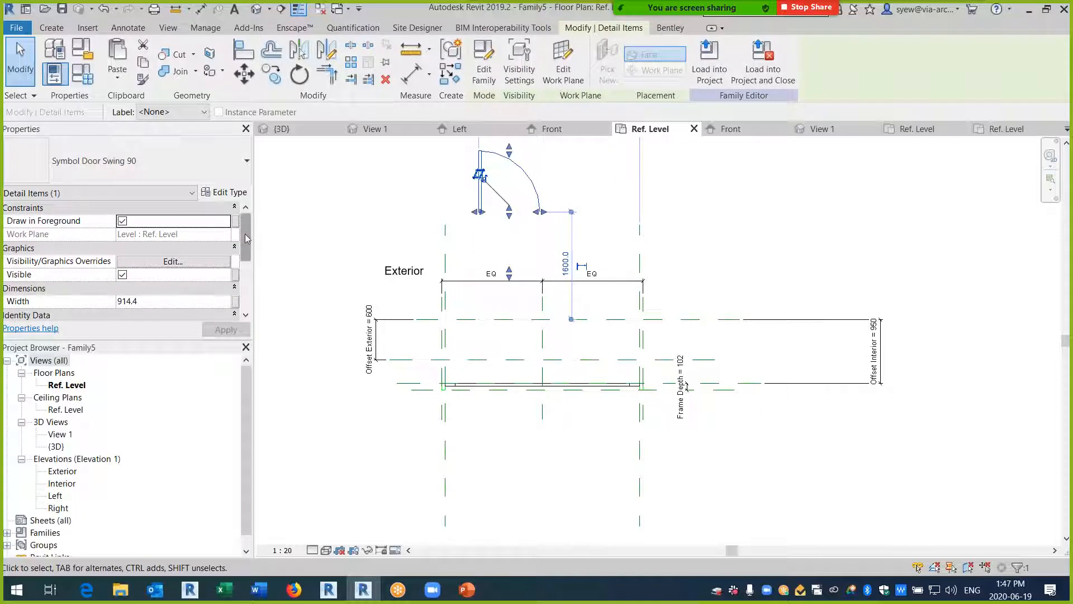
click(235, 302)
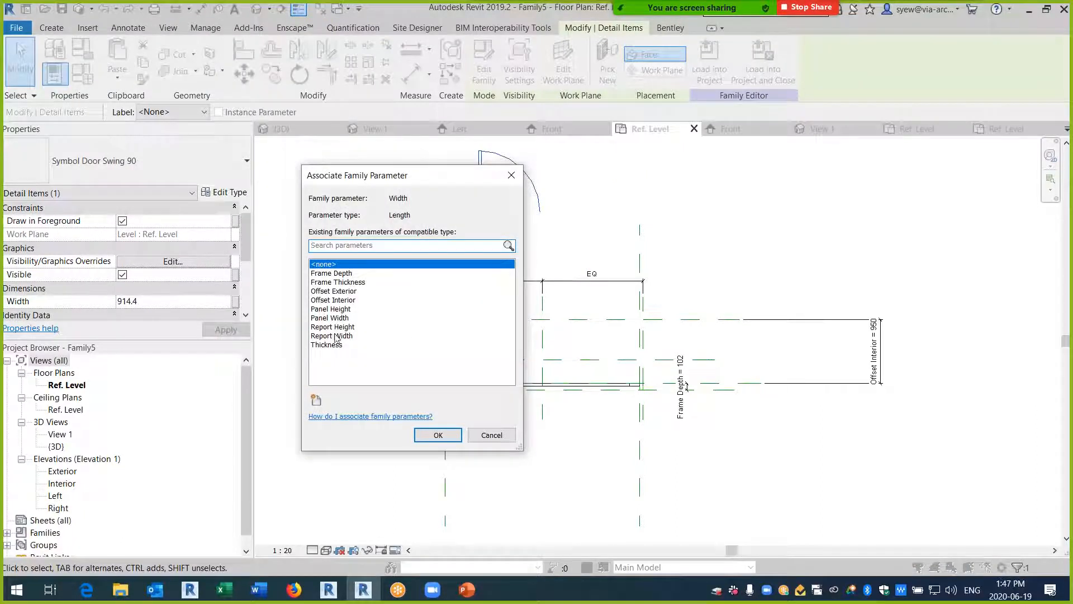
click(339, 311)
click(336, 320)
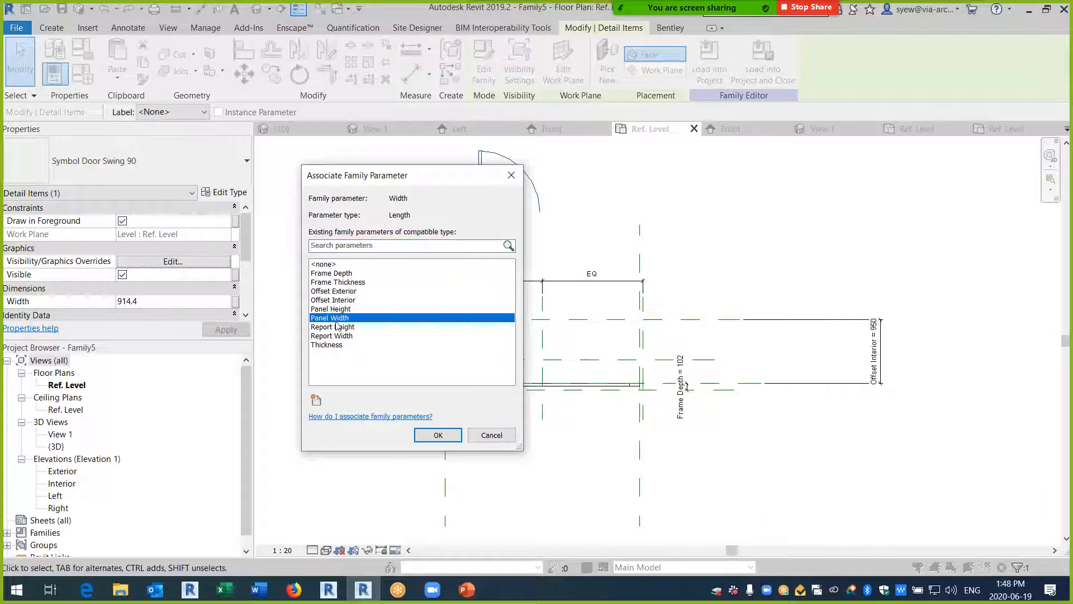
click(427, 434)
key(Escape)
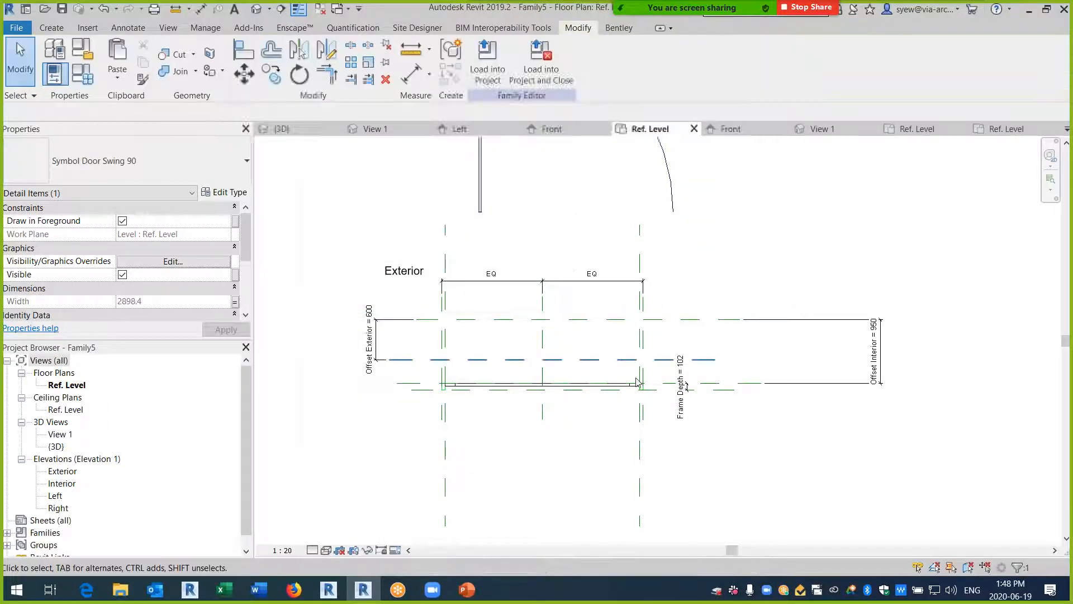
- Associate the door swing's Thickness type parameter with the family's Thickness parameter
click(481, 194)
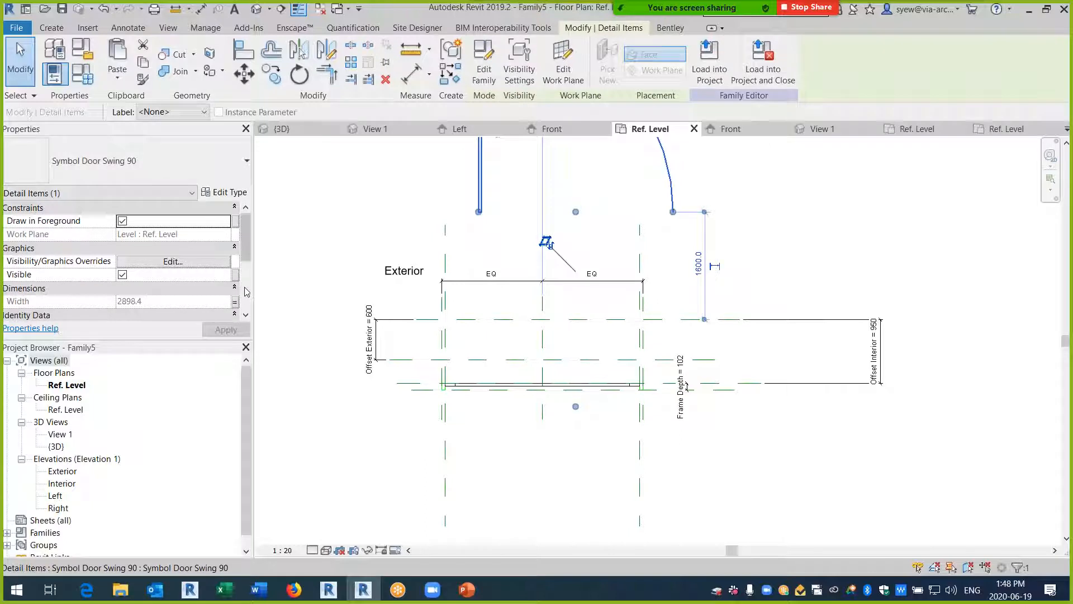
click(226, 192)
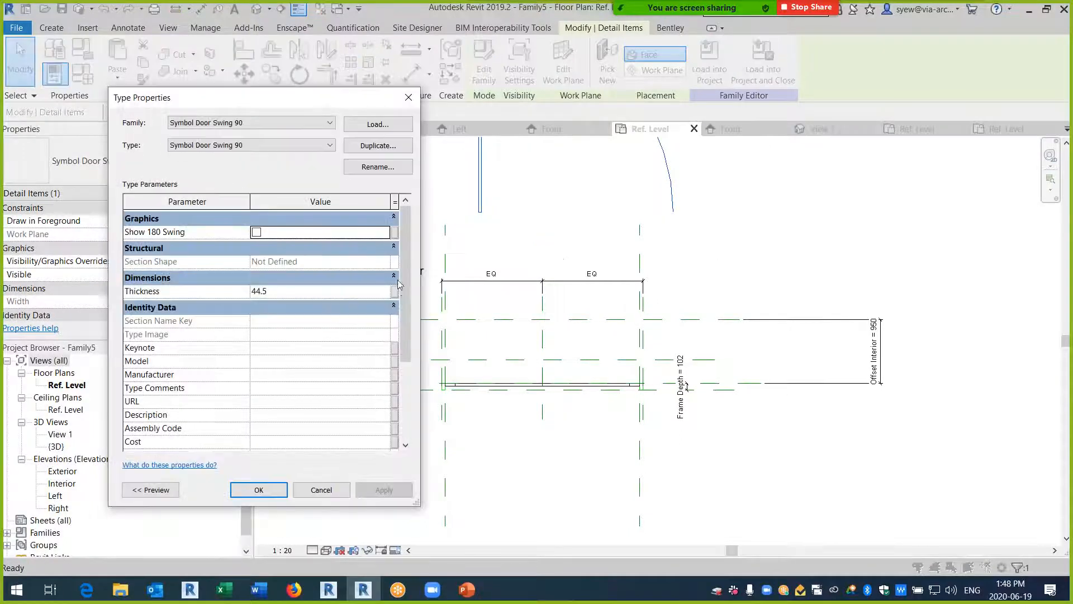
click(399, 297)
click(334, 344)
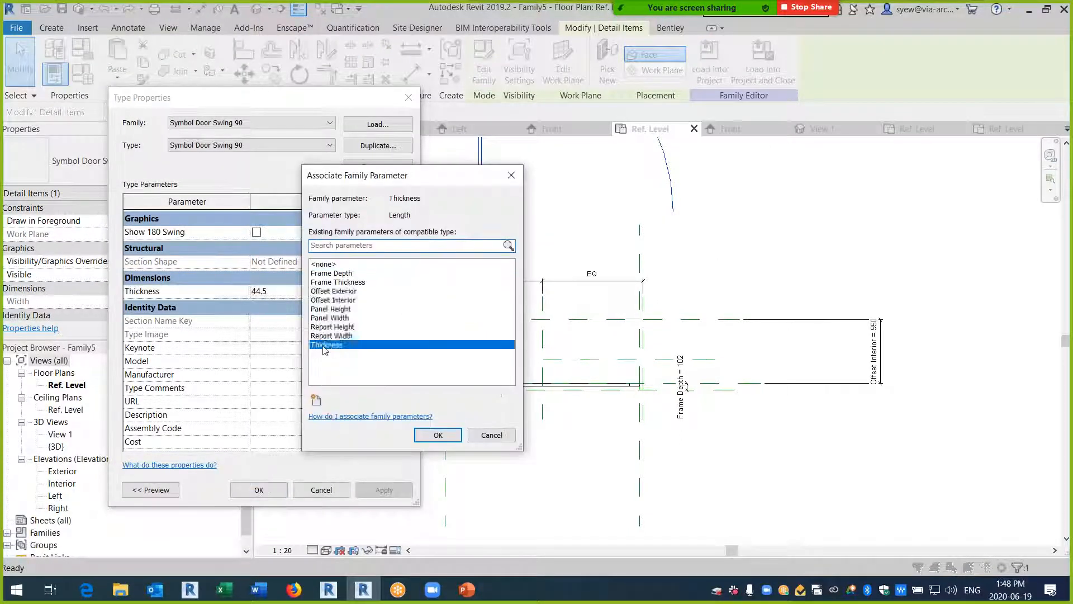
click(455, 428)
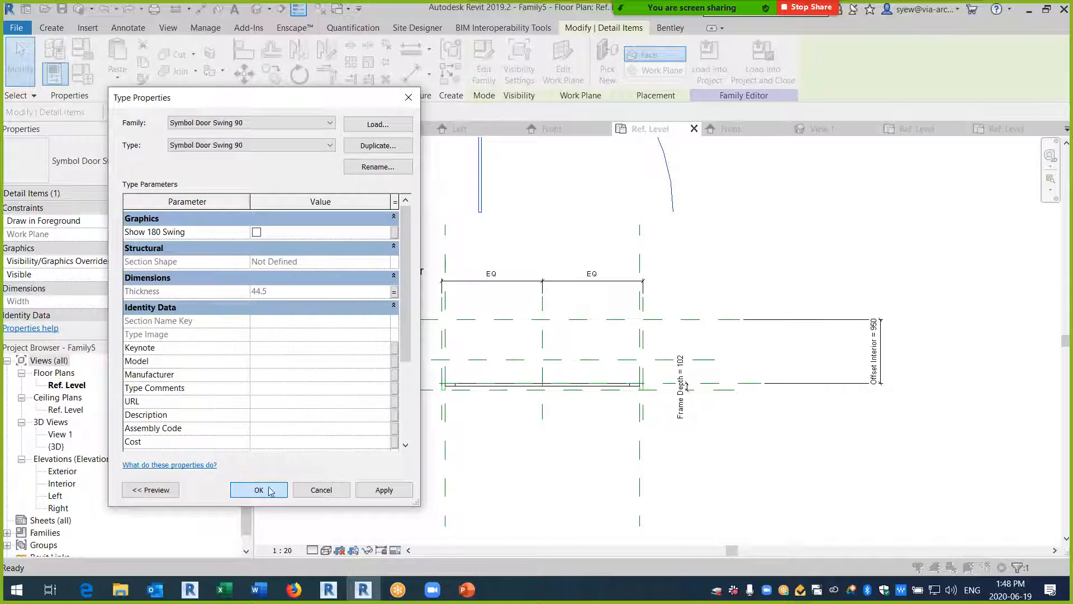
click(259, 489)
click(808, 216)
- Associate the Thickness of the Model Door Panel - Glass Frame type with the family's Thickness parameter
click(480, 384)
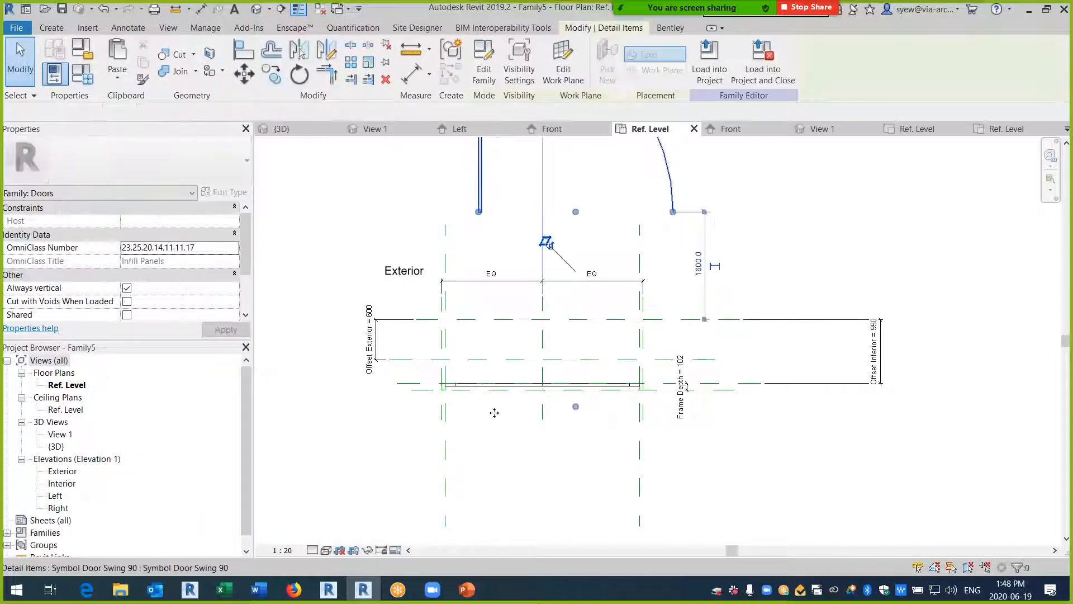
scroll(427, 384, up, 4)
click(635, 352)
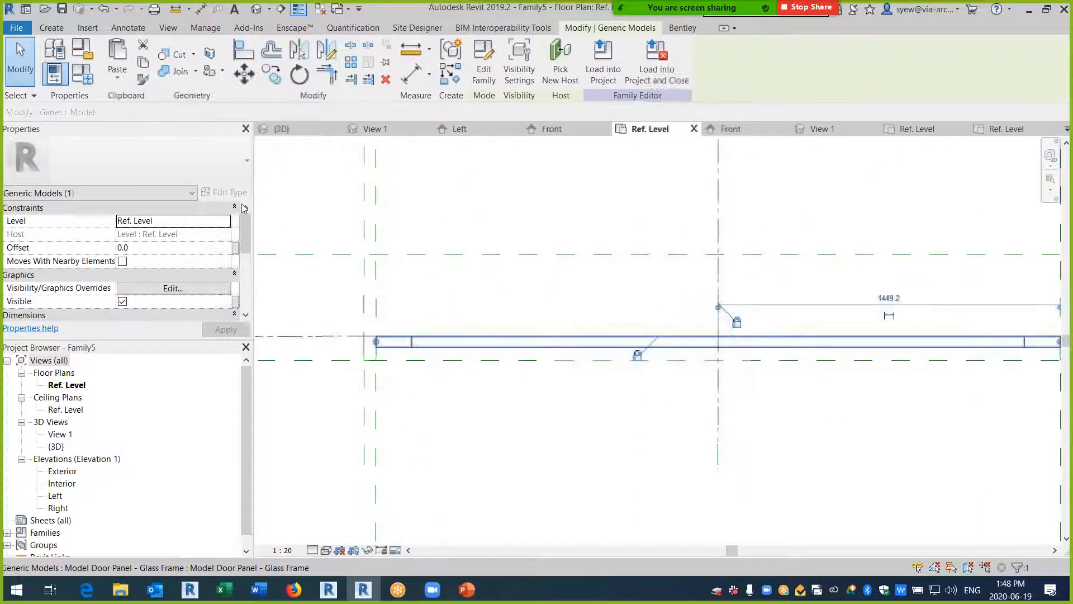
click(225, 193)
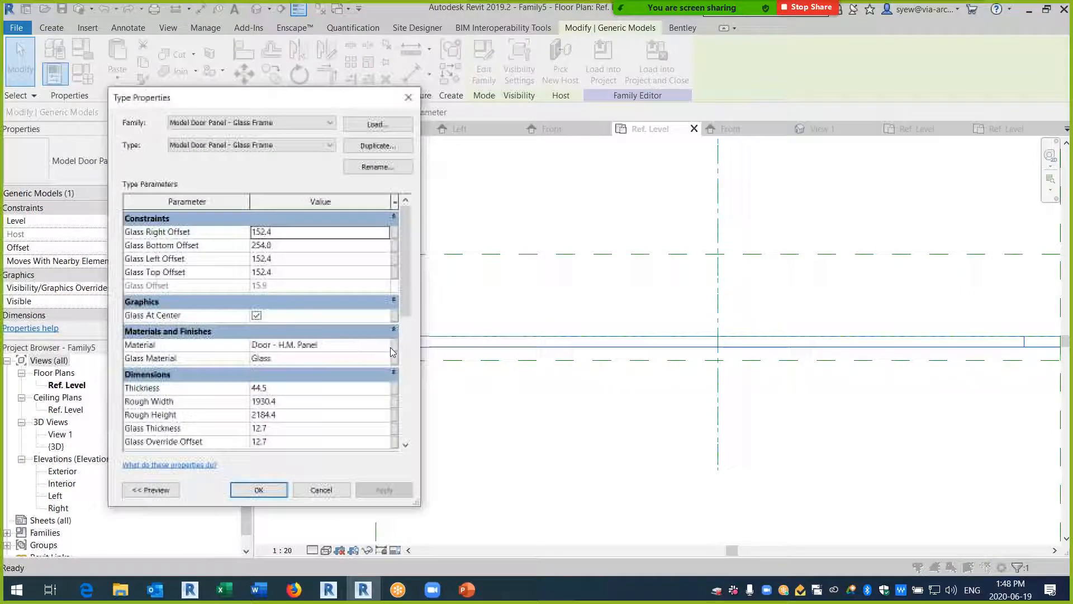
click(395, 391)
click(327, 344)
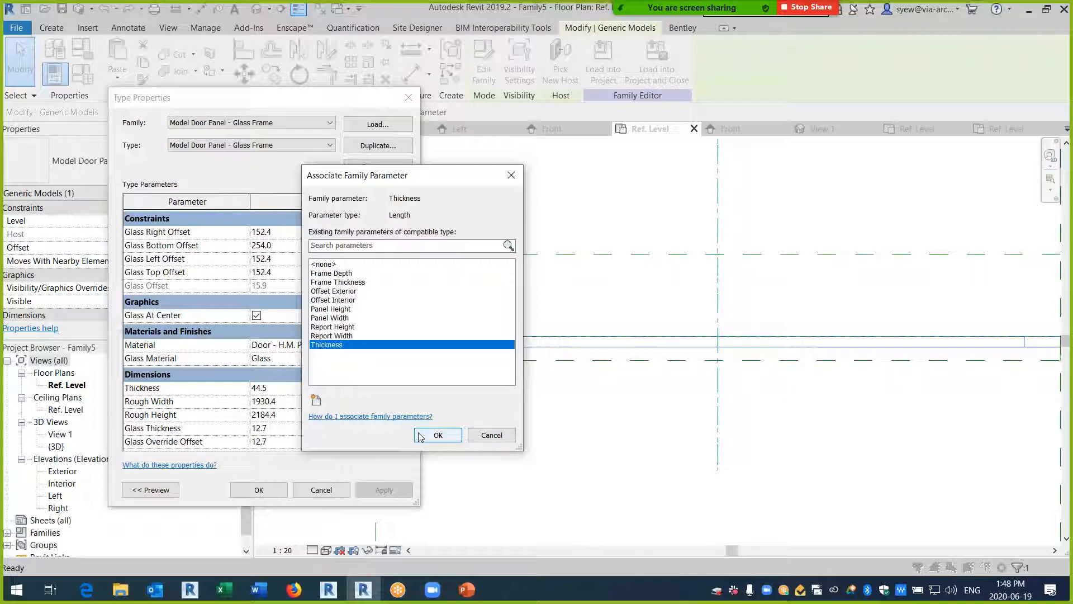
click(438, 435)
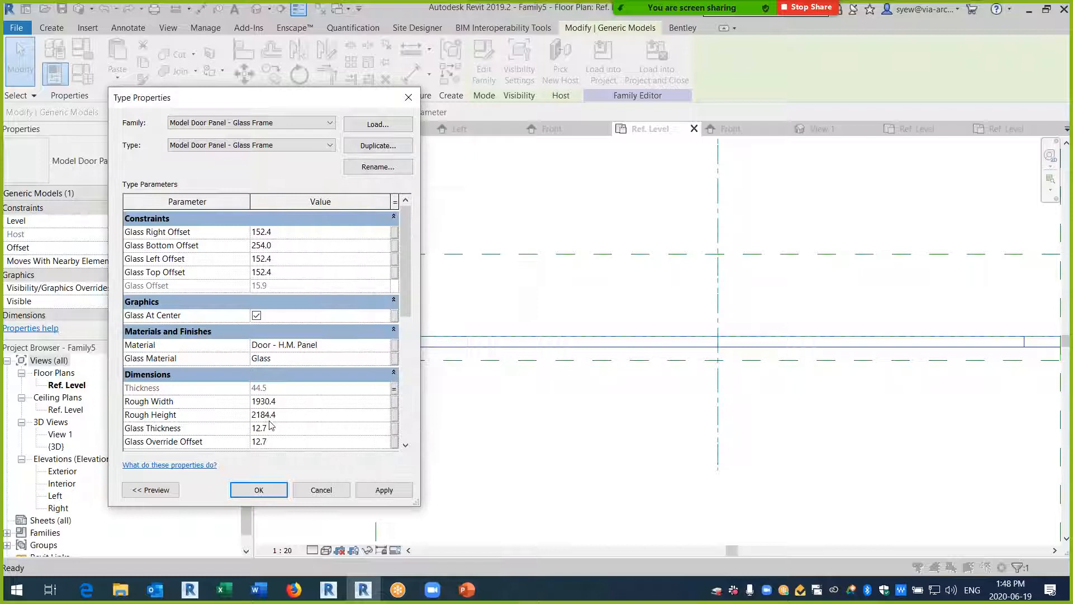
click(260, 489)
- Align and lock the door swing to the reference plane at the panel's left edge and the horizontal plane along its exterior face
scroll(537, 392, down, 4)
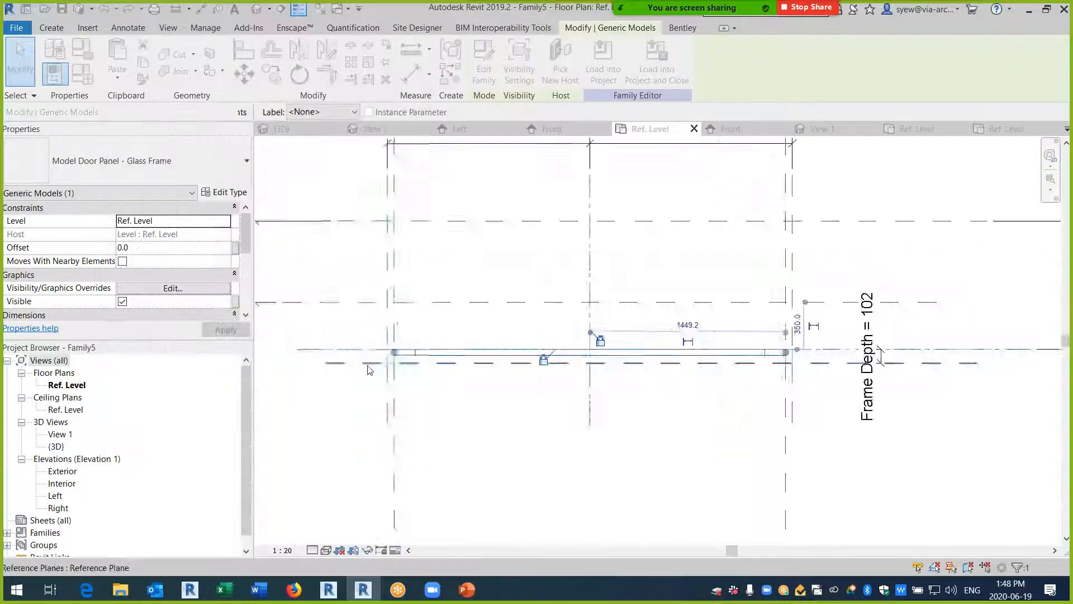
click(450, 431)
scroll(395, 341, up, 3)
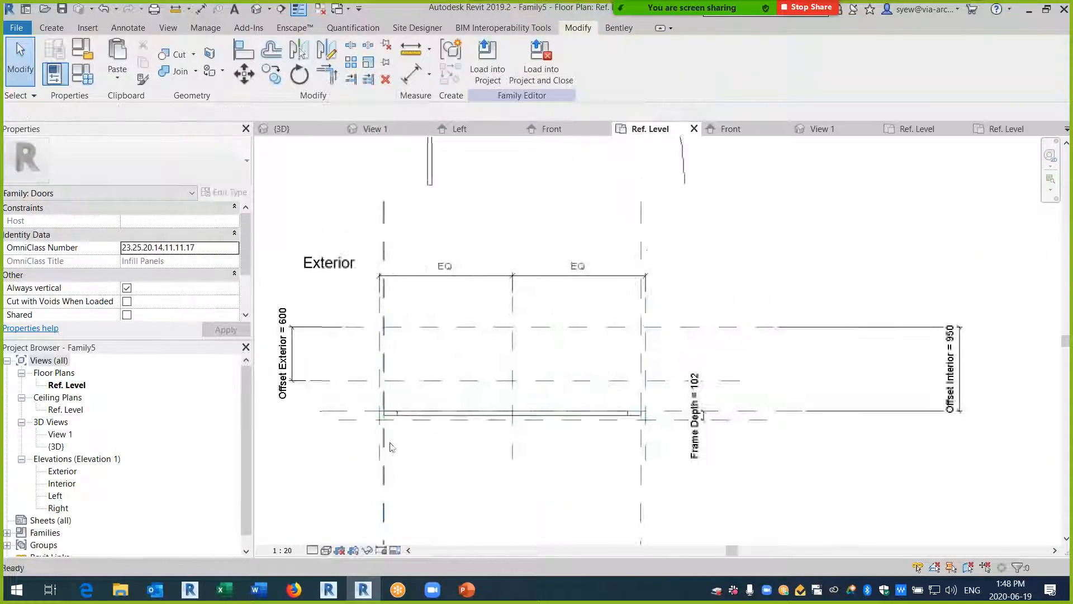
key(a)
key(l)
click(389, 450)
click(431, 172)
click(390, 425)
click(414, 190)
key(Escape)
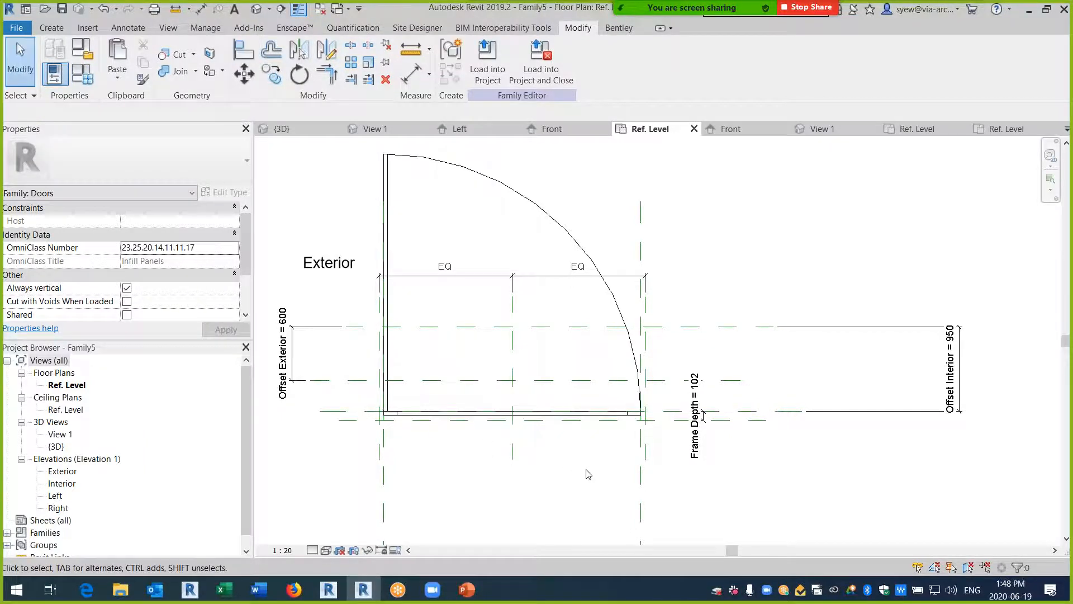
- Check the door swing's visibility settings for display when the instance is cut and for the detail levels
click(488, 183)
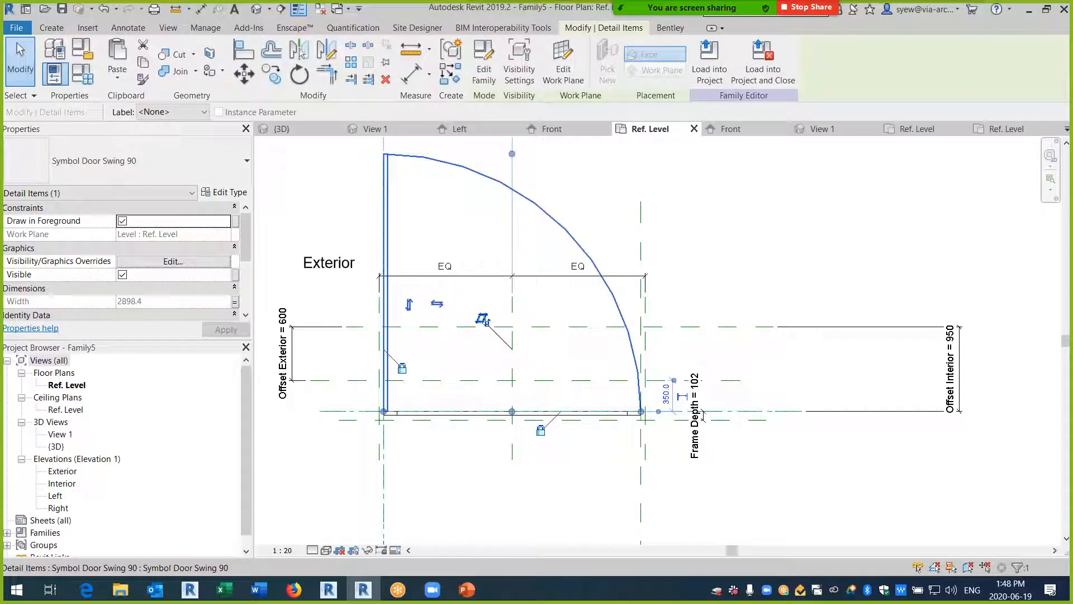
click(173, 261)
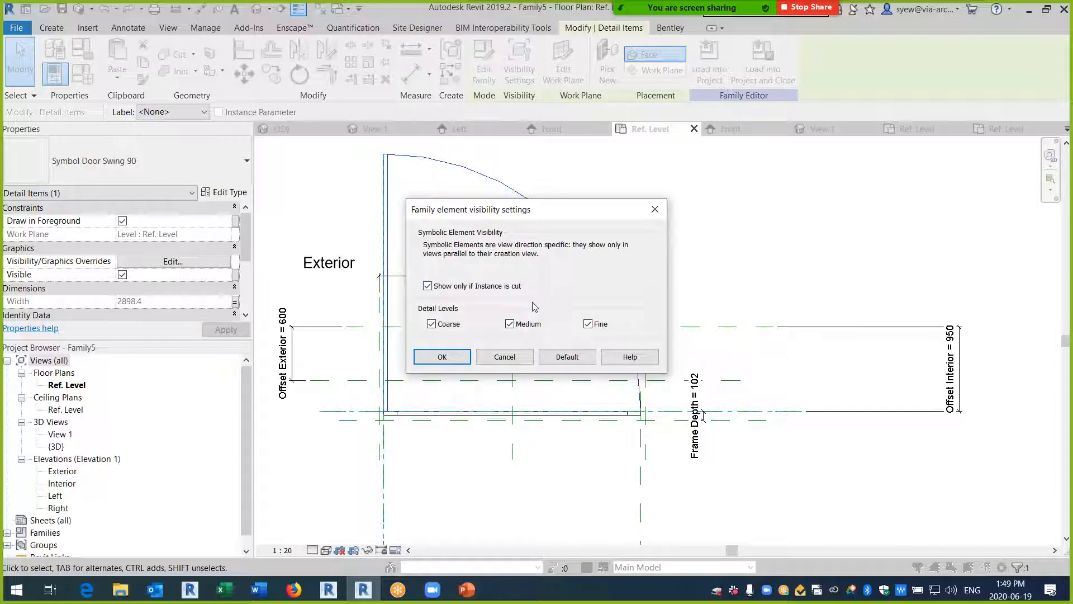
click(442, 356)
click(480, 496)
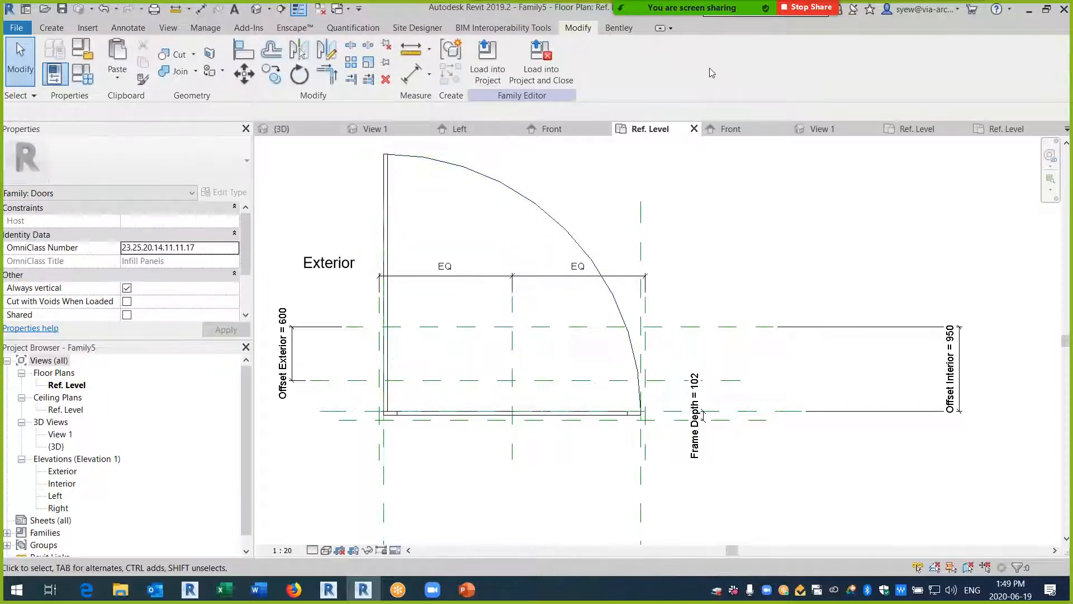
- Load the updated Family5 into Project1 and open the project's Level 1 floor plan
click(487, 66)
click(452, 299)
click(501, 397)
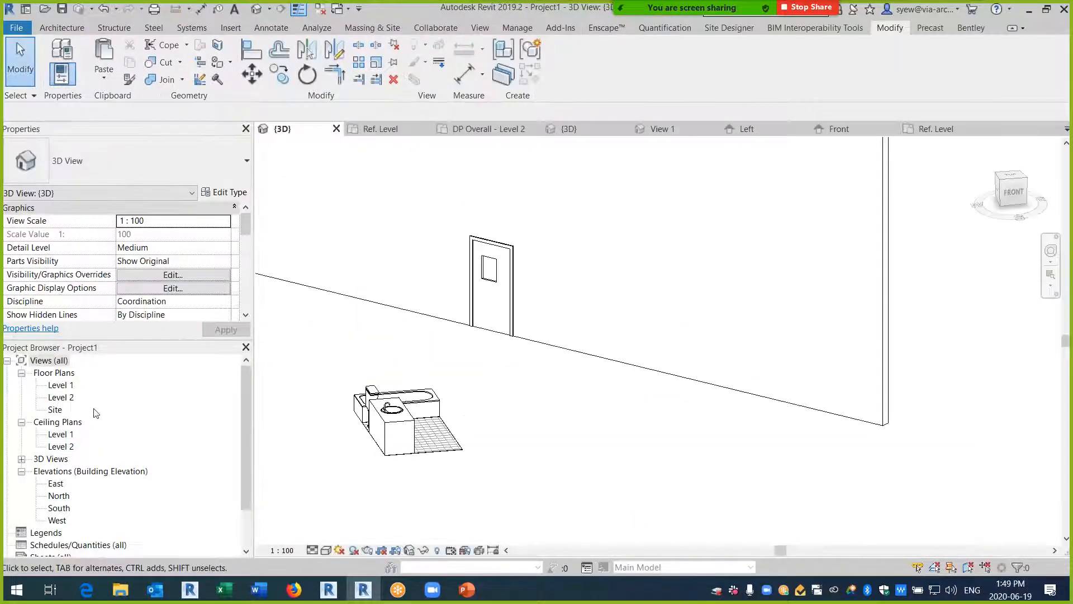
double_click(60, 385)
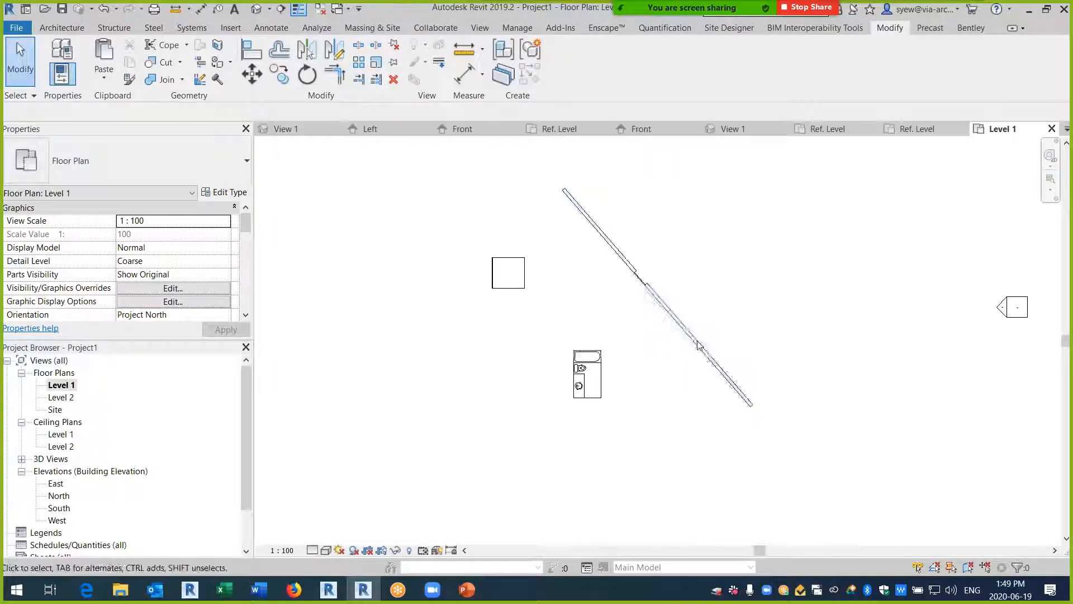
- Move the upper end of the diagonal wall in Level 1 so that the wall runs horizontally
click(698, 344)
drag(564, 190, 451, 403)
middle_drag(709, 479, 569, 433)
scroll(542, 423, up, 3)
click(542, 423)
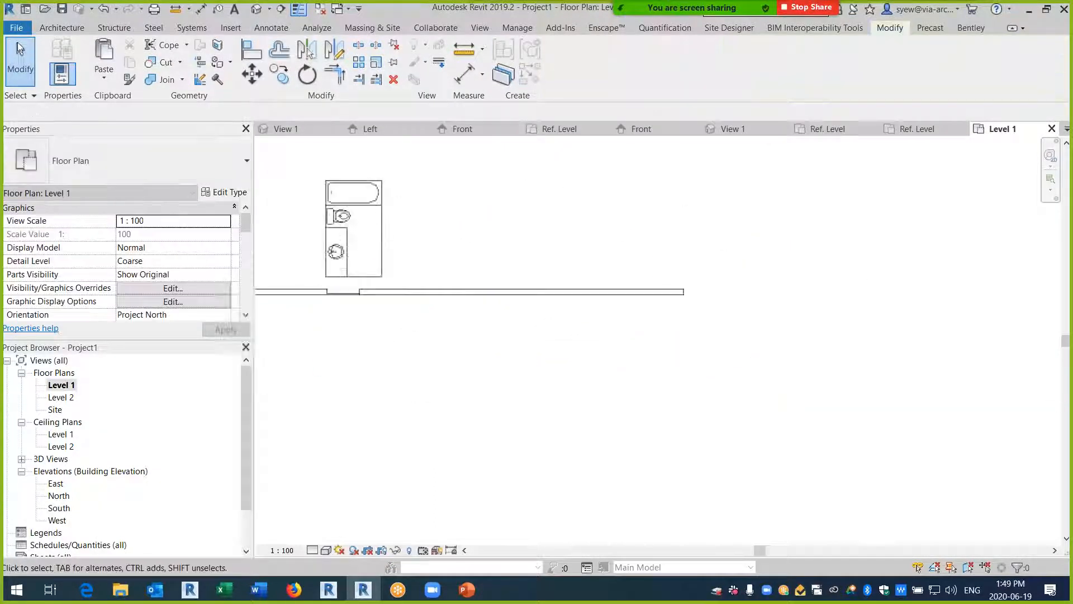
- Draw a short horizontal wall of type Curtain Wall, 8000 mm high, just below the existing generic wall
click(62, 31)
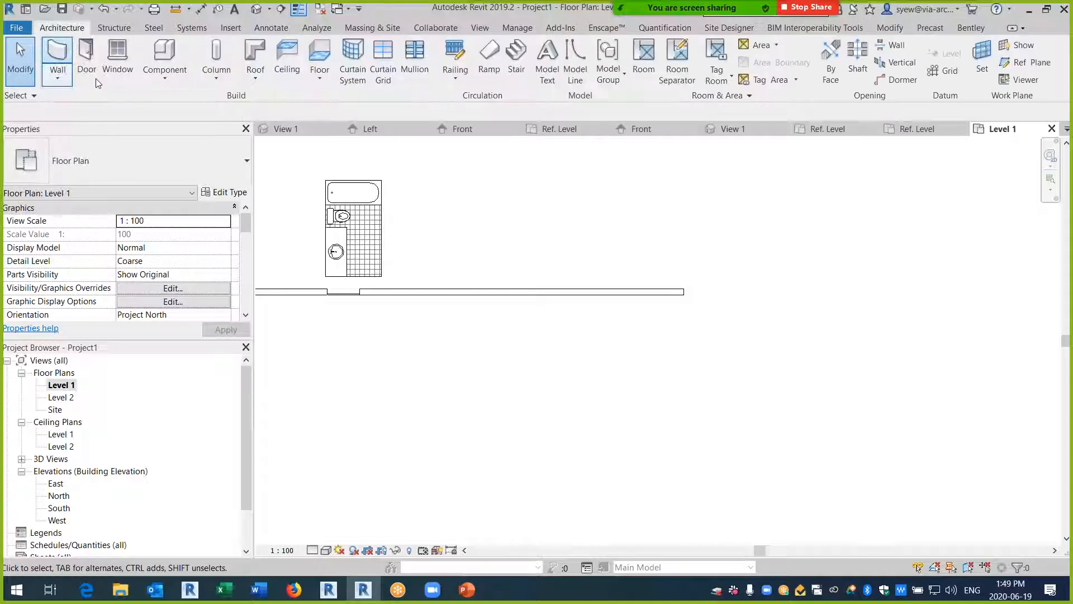
click(58, 59)
key(Escape)
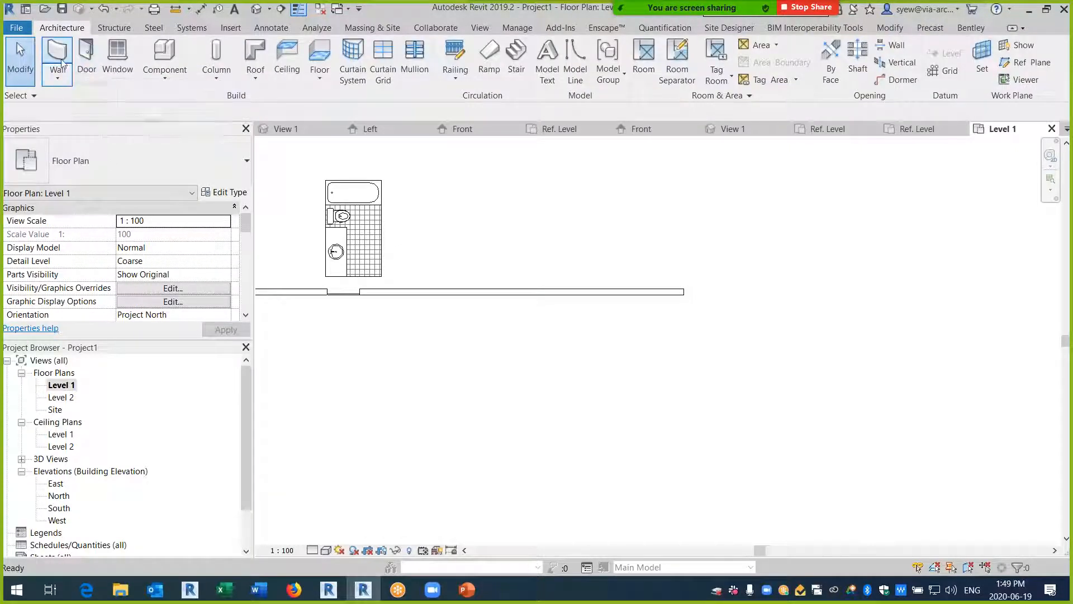
key(w)
key(a)
click(126, 169)
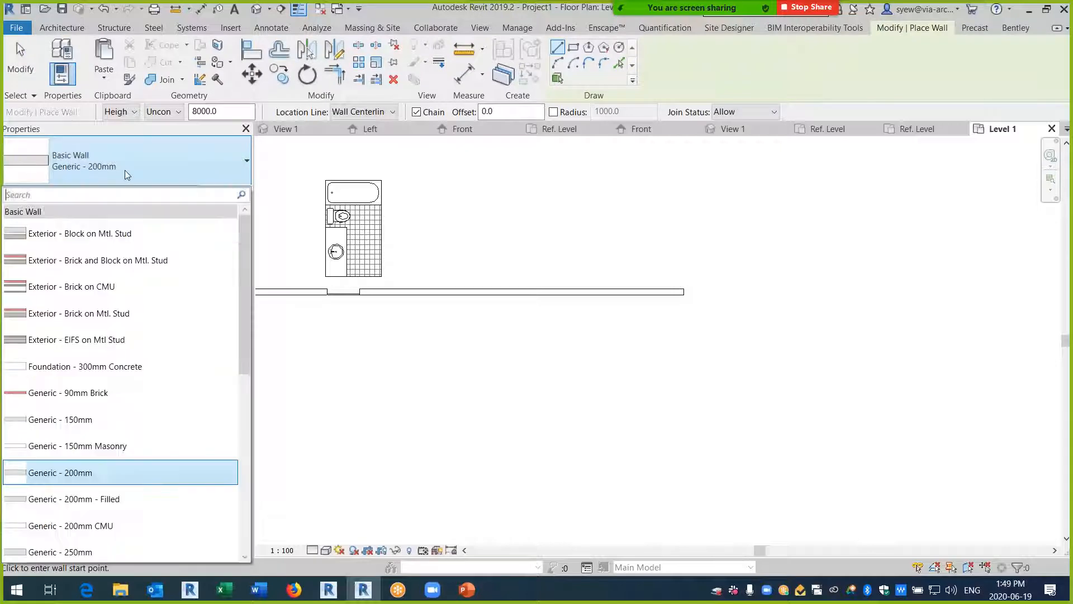
scroll(204, 371, down, 3)
scroll(204, 372, down, 5)
click(62, 439)
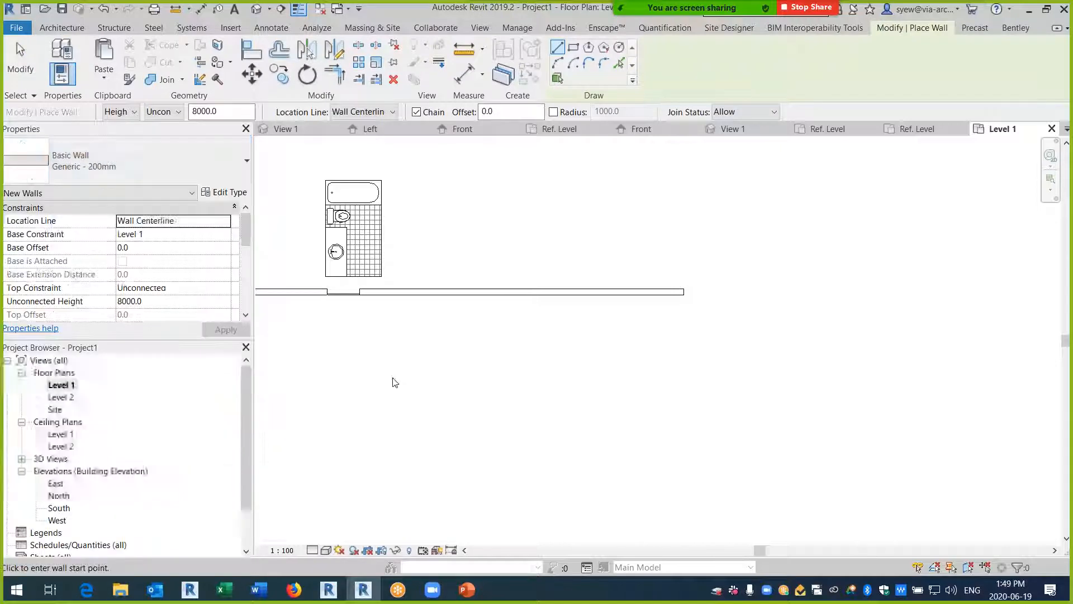
click(481, 319)
click(428, 319)
key(Escape)
key(Escape)
- Replace the new curtain wall's glazed system panel with the Family5 door
scroll(458, 307, up, 2)
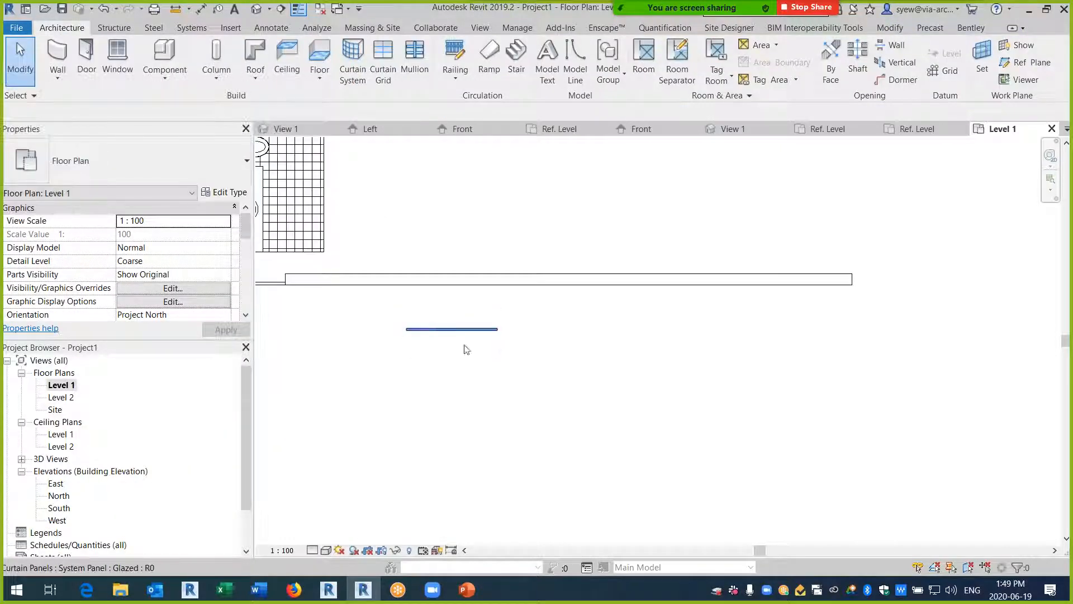
click(452, 328)
click(168, 146)
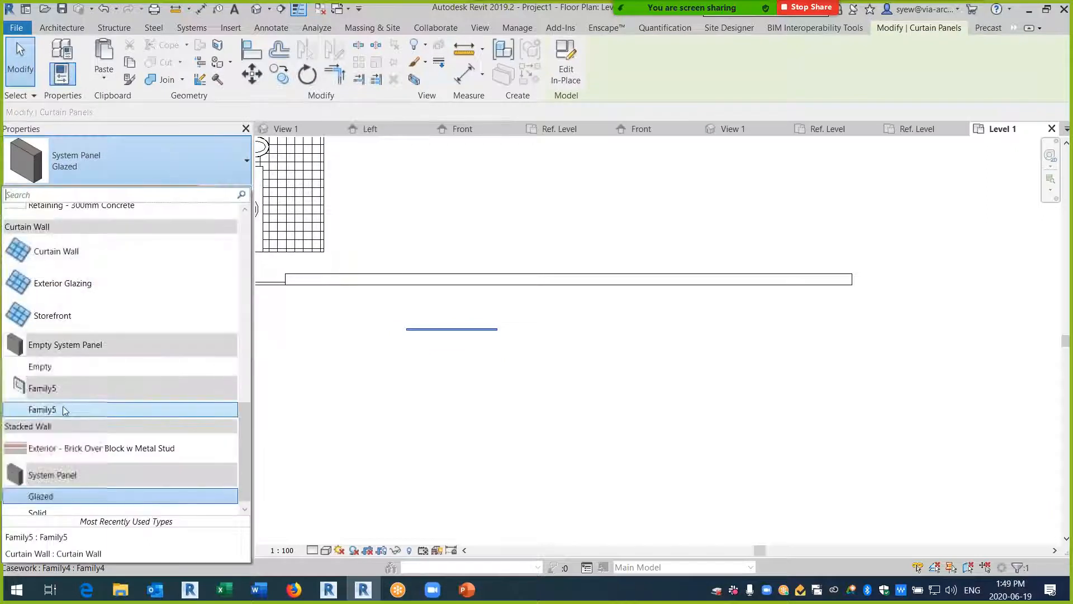
click(506, 427)
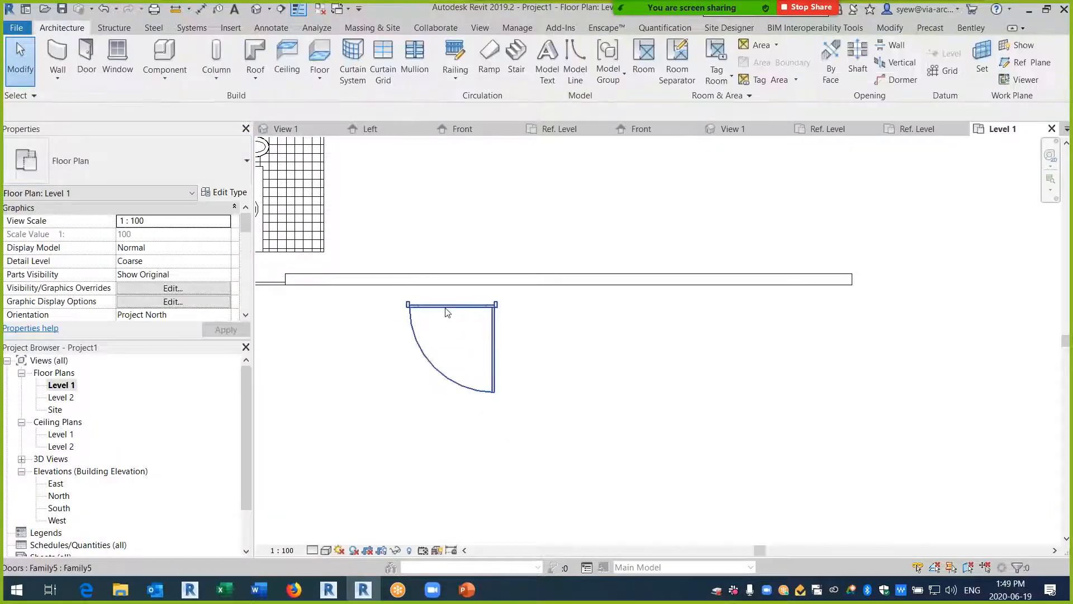
- Set the Offset Exterior and Offset Interior of the Family5 door type to 0
click(440, 311)
click(230, 194)
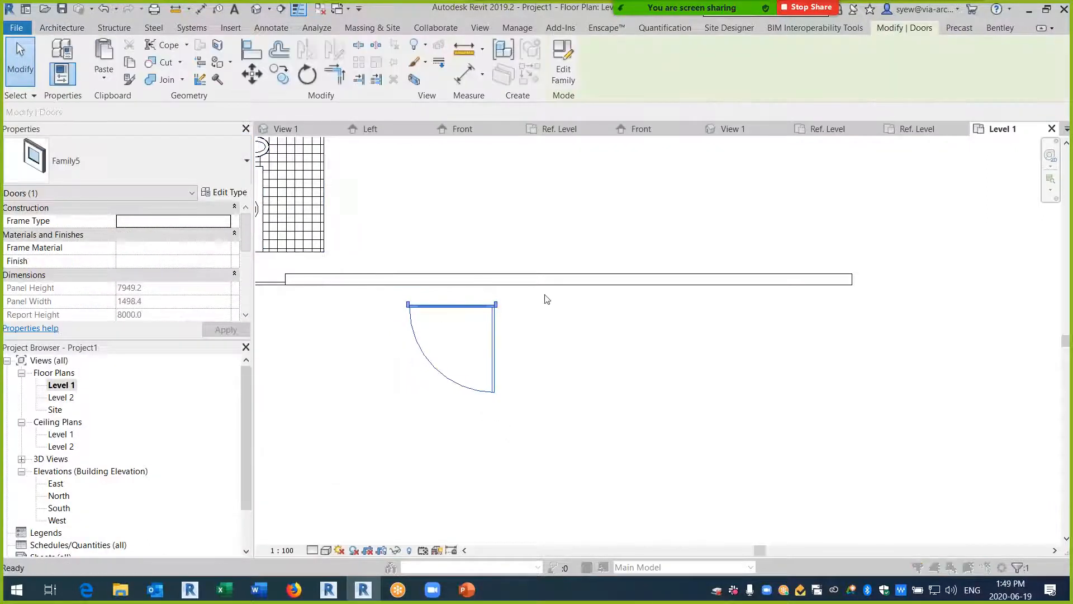
drag(408, 249, 407, 268)
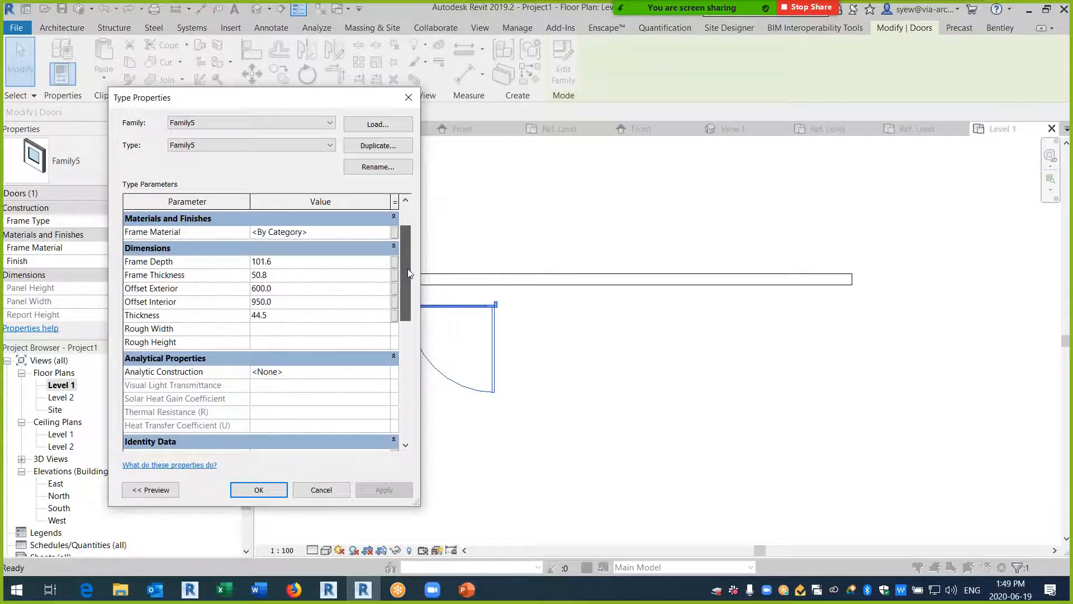
click(338, 289)
click(313, 304)
text(0)
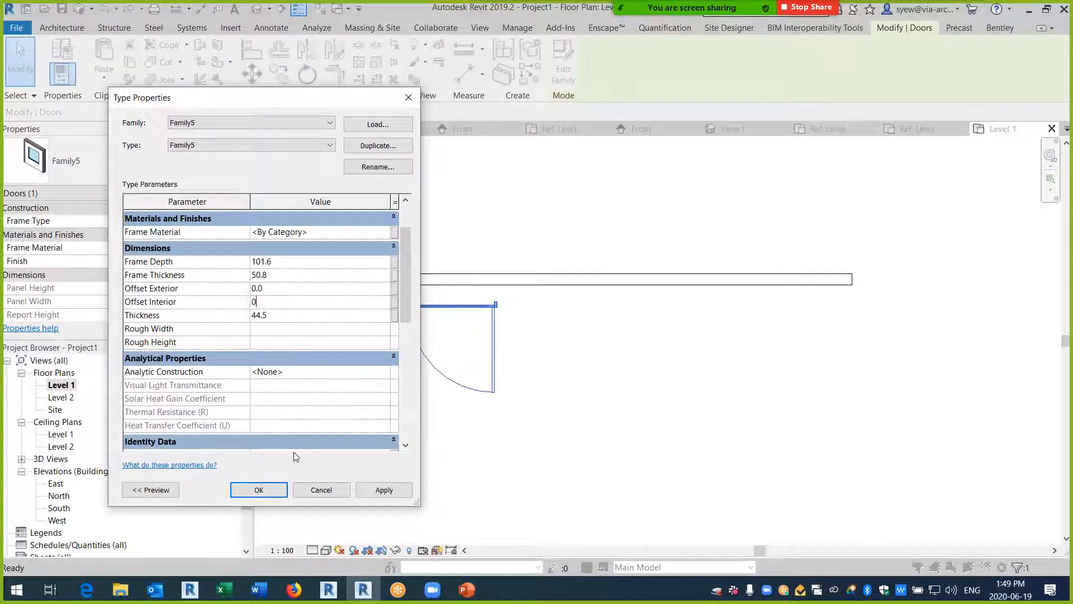
click(265, 490)
click(516, 374)
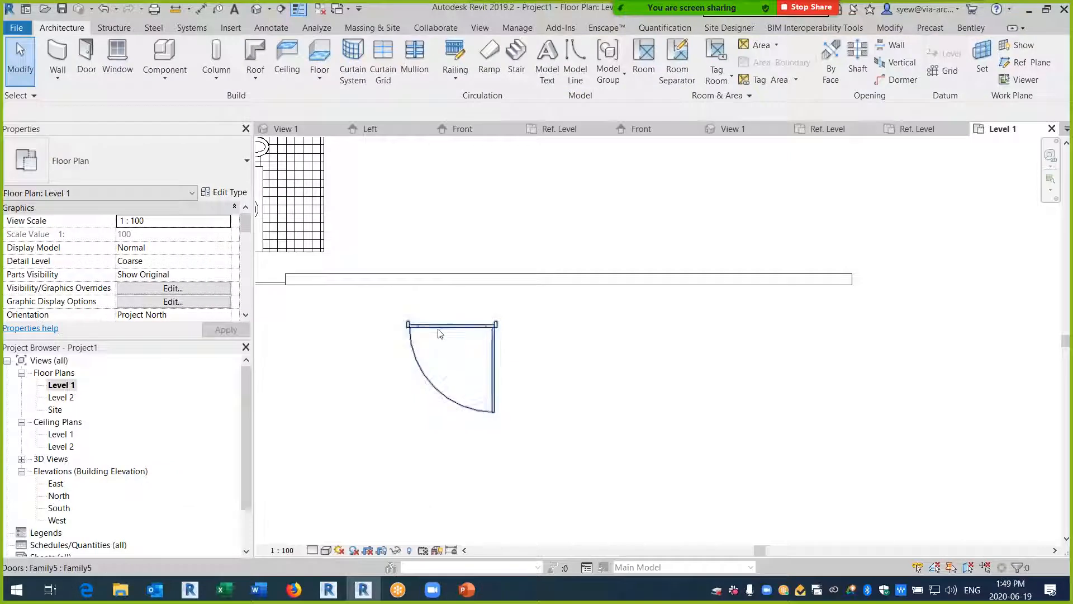
click(438, 328)
scroll(471, 271, up, 2)
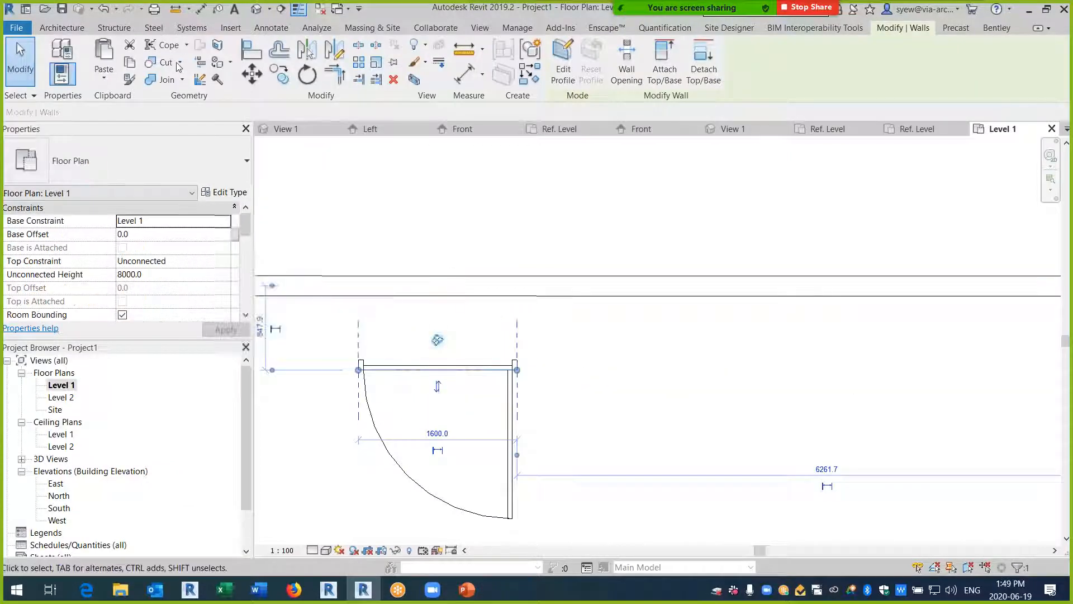
click(252, 75)
key(Escape)
key(Escape)
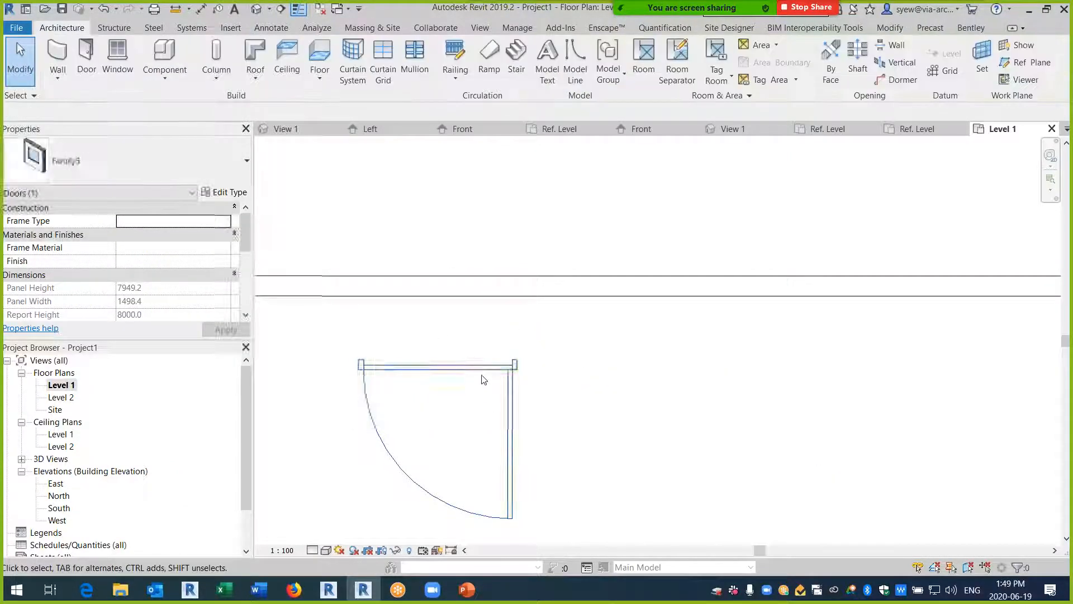
- Turn on Automatically Embed in the type properties of the curtain wall that holds the door
click(482, 367)
click(223, 191)
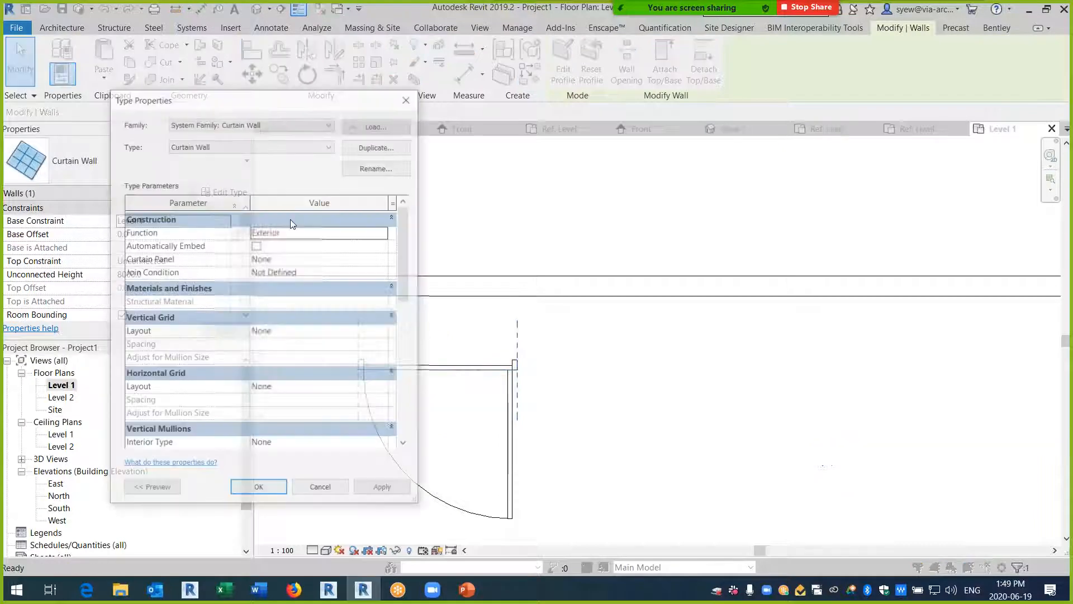
click(256, 245)
click(266, 489)
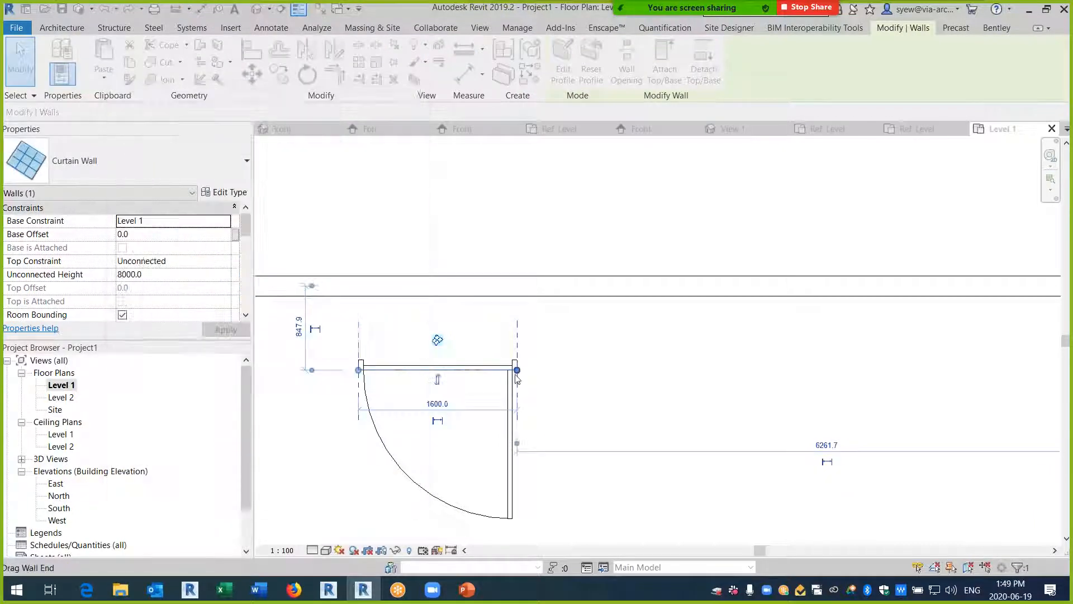
- Set the curtain wall's unconnected height to 7' and its length to 3'6"
click(190, 276)
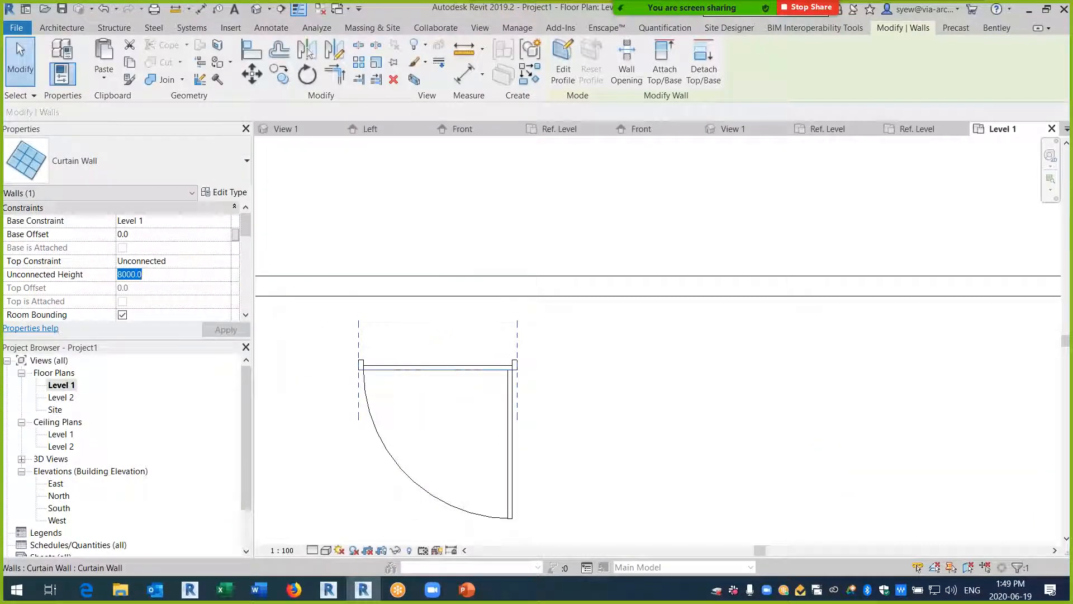
text(7')
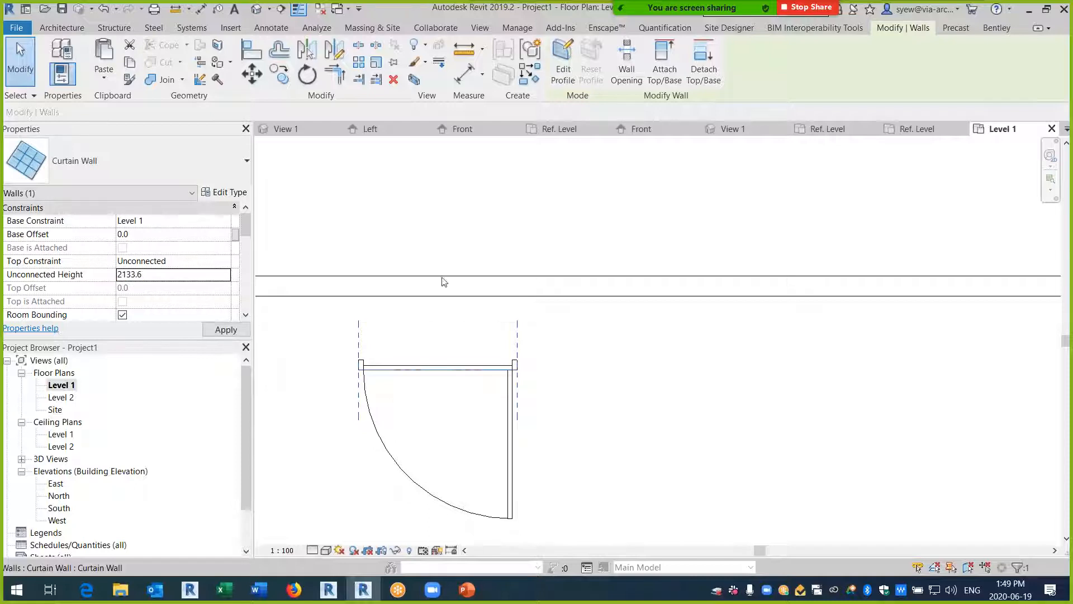
click(446, 400)
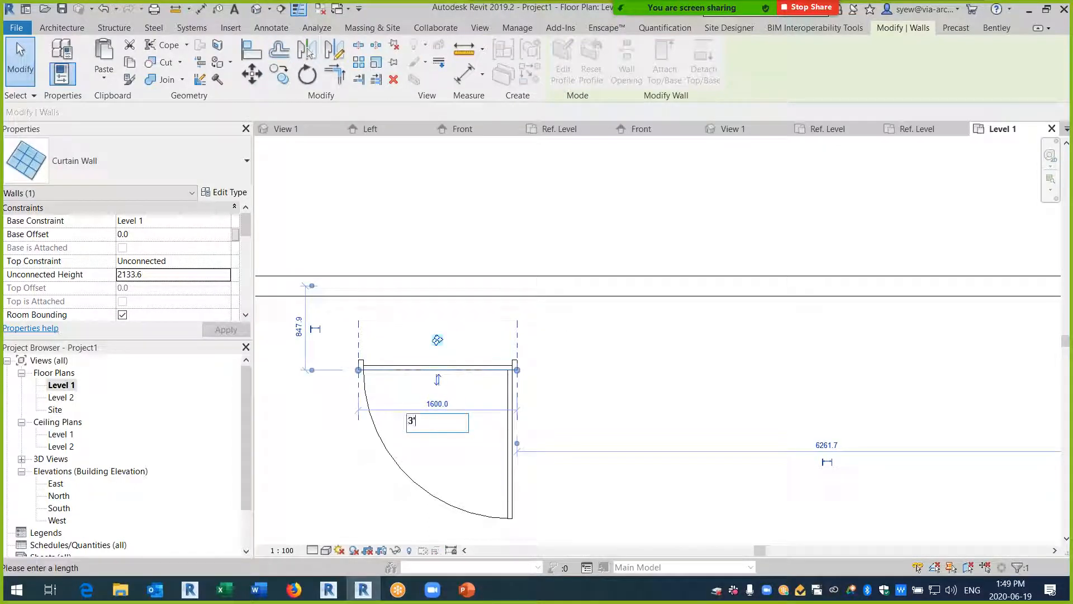
text(3'6")
key(Return)
- Move the curtain wall straight up onto the generic wall's centreline and check the embedded door in the 3D view
key(m)
key(v)
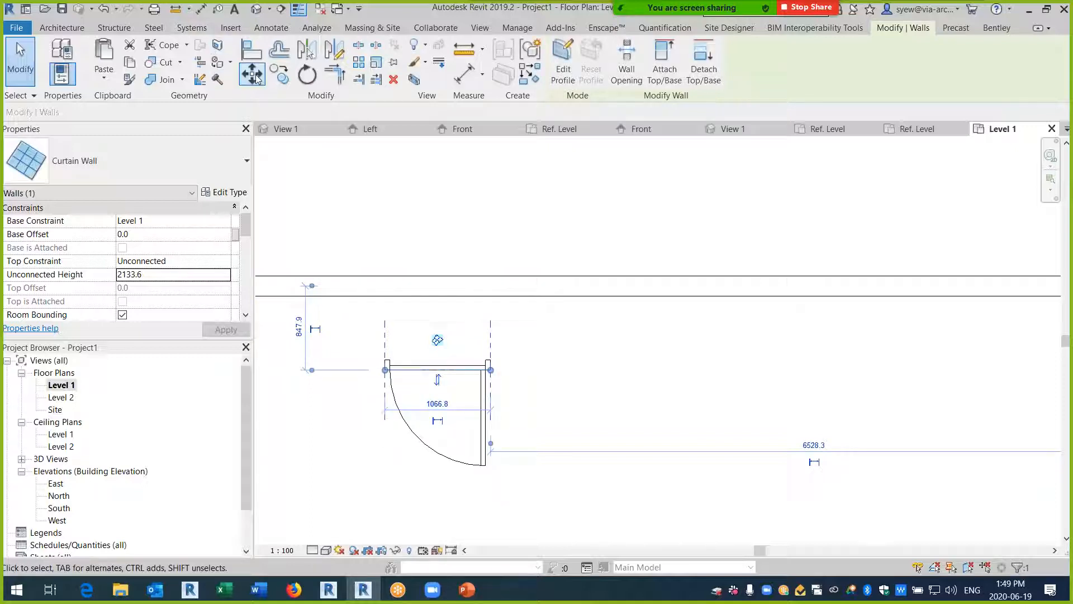
click(489, 366)
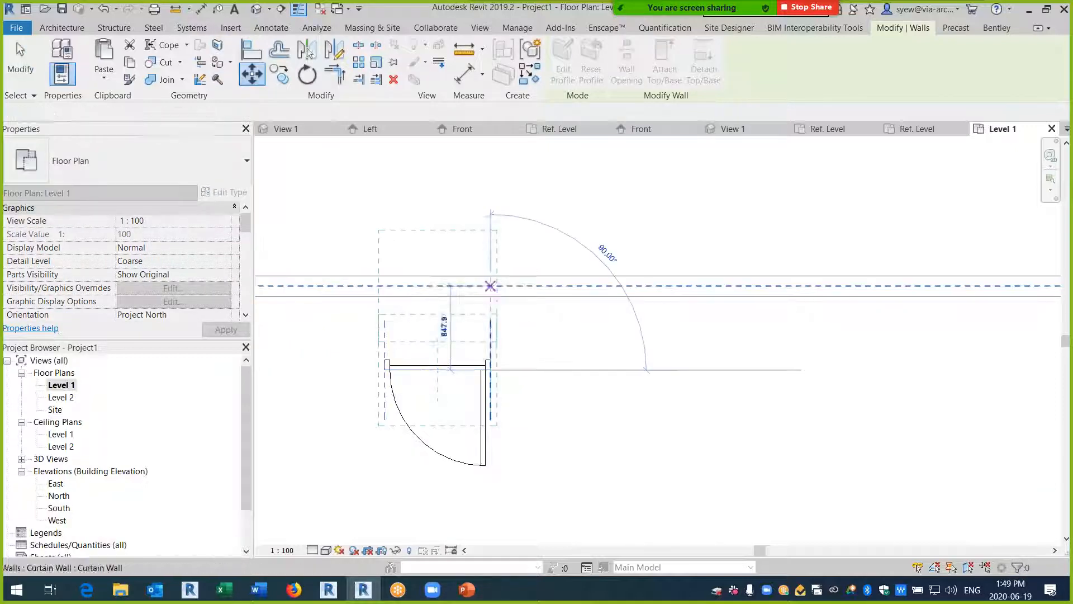
click(491, 286)
click(257, 9)
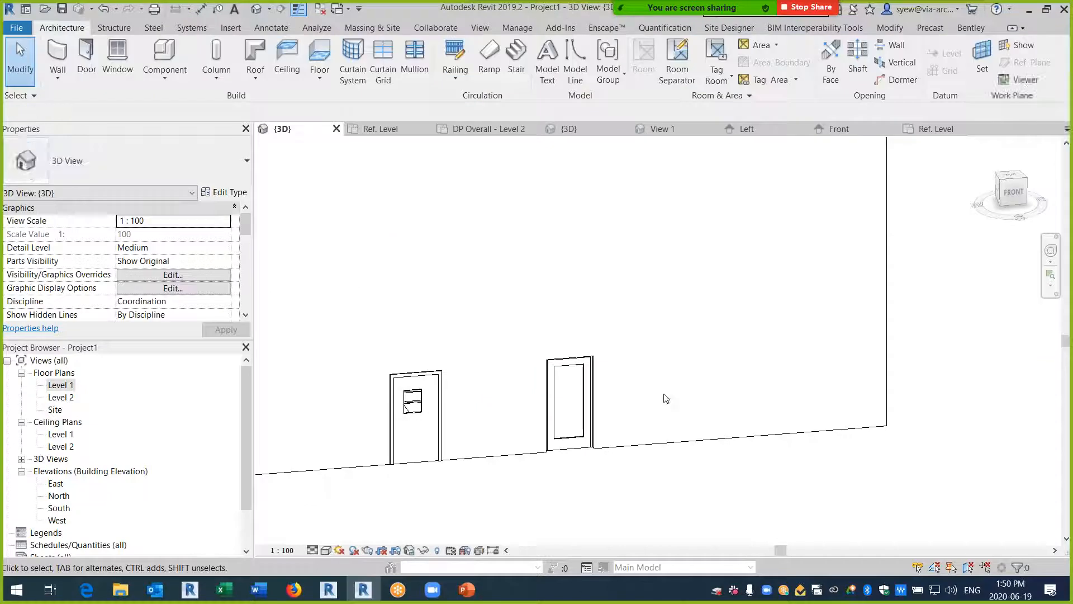
shift+middle_drag(650, 427, 611, 447)
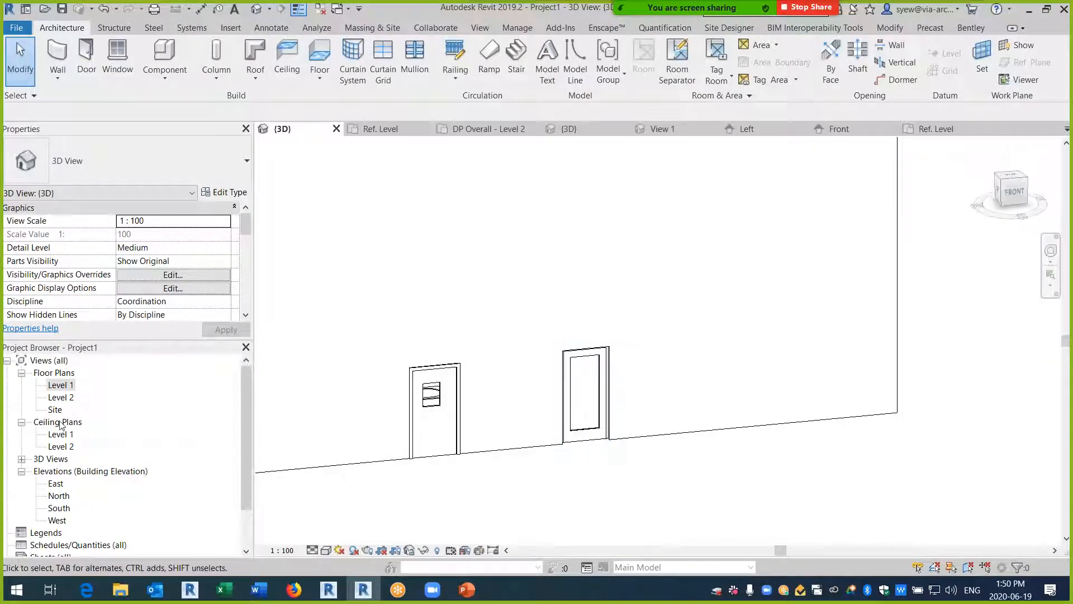
- In the Level 2 floor plan, set the view range's Bottom and View Depth to Level Below (Level 1)
double_click(60, 398)
middle_drag(726, 374, 637, 264)
scroll(694, 415, up, 3)
scroll(557, 403, down, 4)
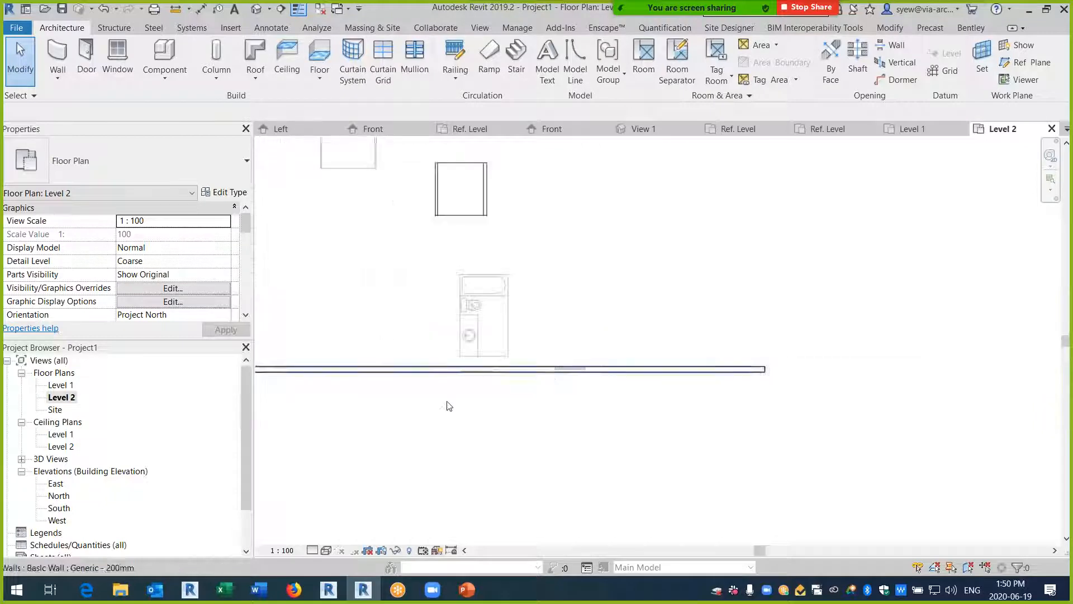
drag(246, 220, 245, 266)
click(173, 301)
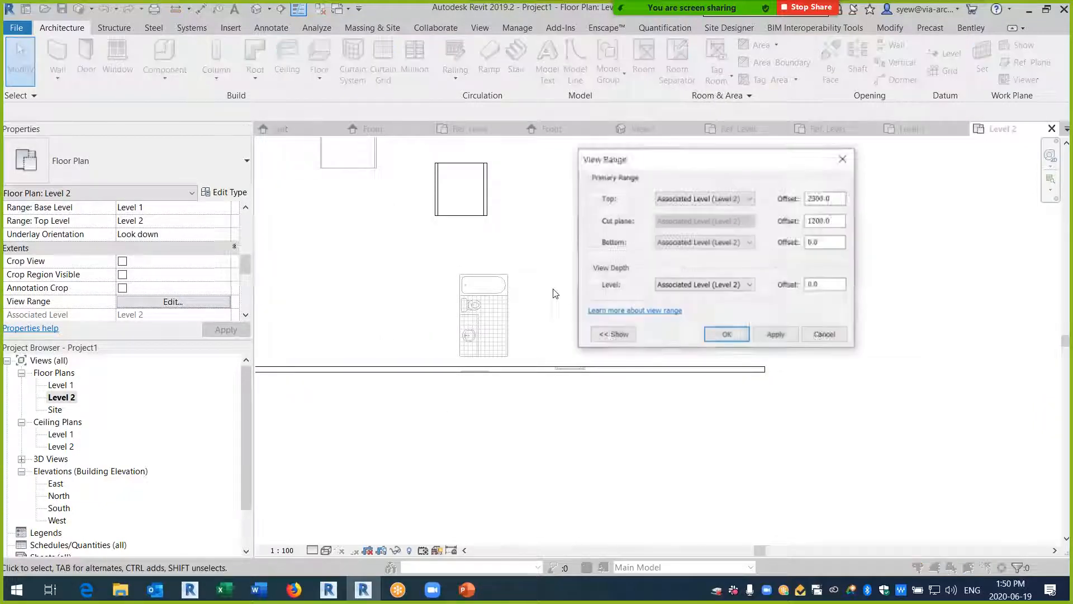
click(743, 242)
click(743, 268)
click(737, 285)
click(721, 303)
click(777, 334)
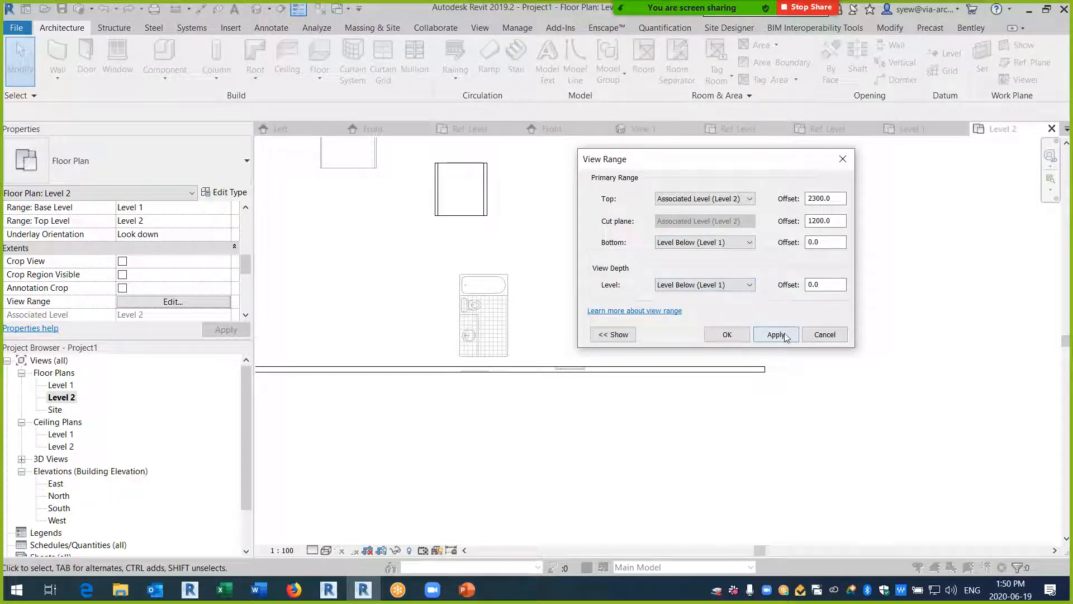
click(725, 334)
- Open Family5 from Level 2, try to adjust the door swing symbol's visibility settings, and reload the family into Project1
scroll(601, 383, up, 4)
double_click(540, 357)
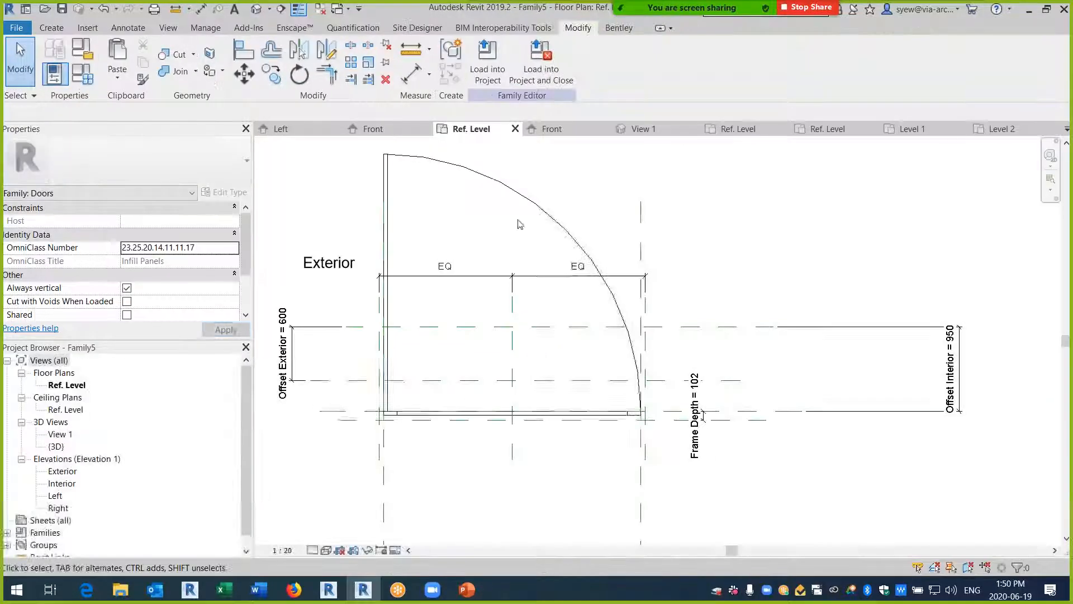
click(510, 180)
click(168, 261)
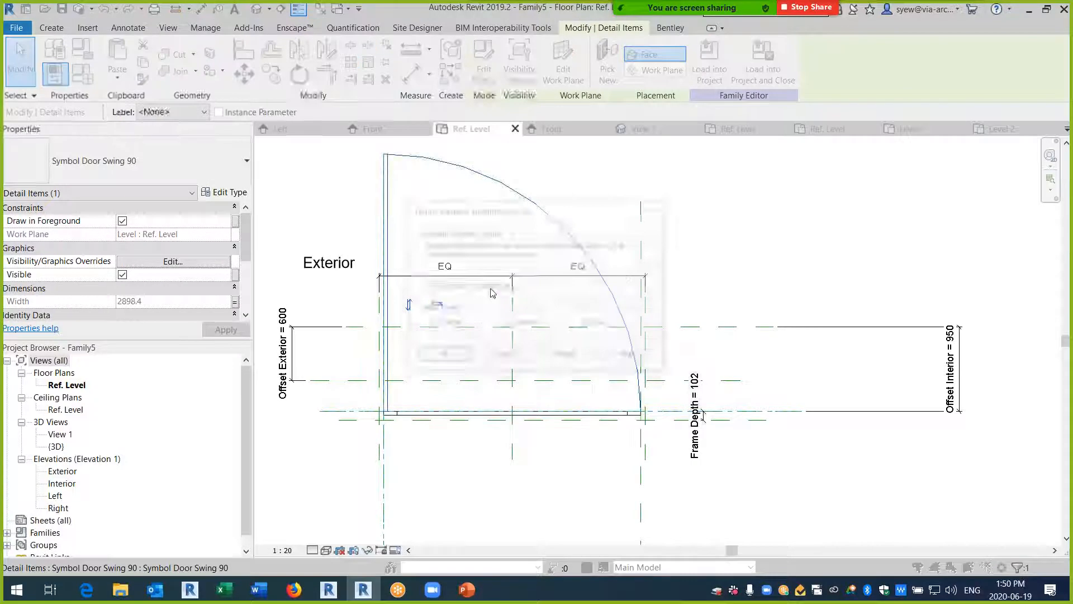
click(438, 355)
click(728, 74)
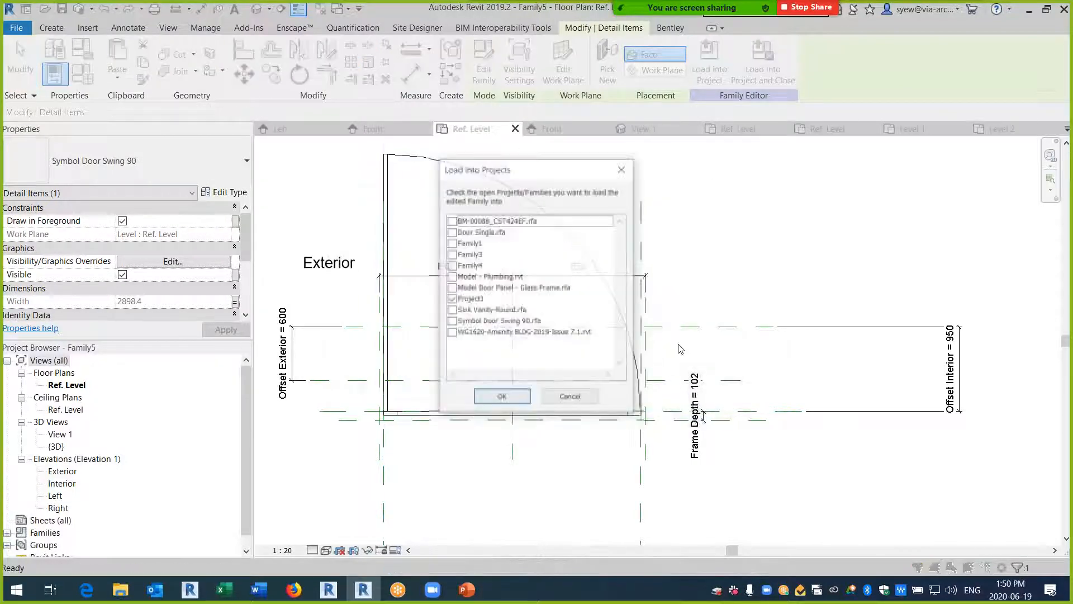
click(503, 395)
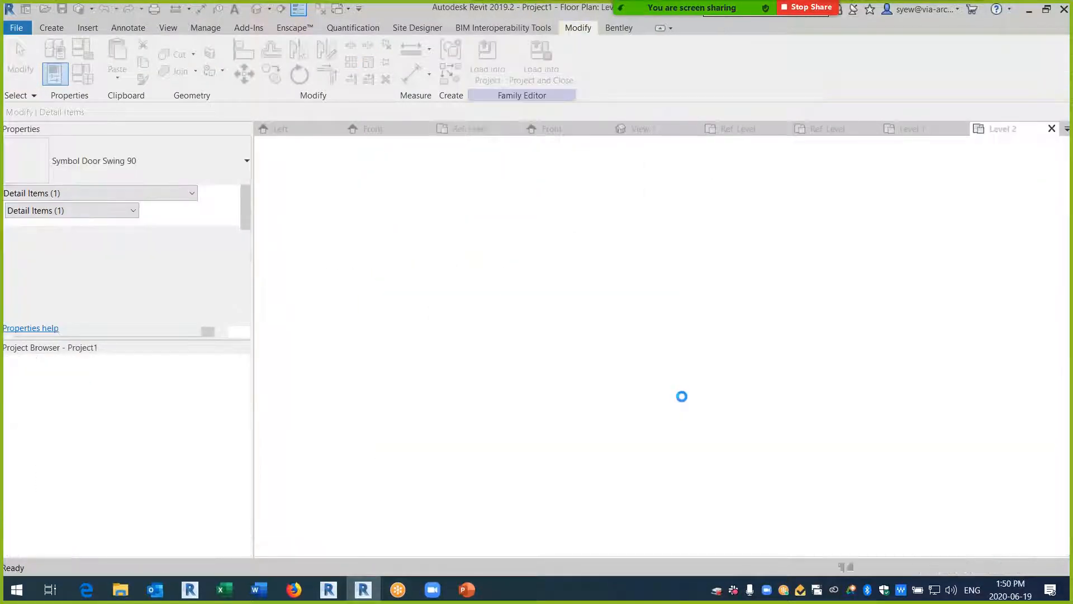
click(517, 257)
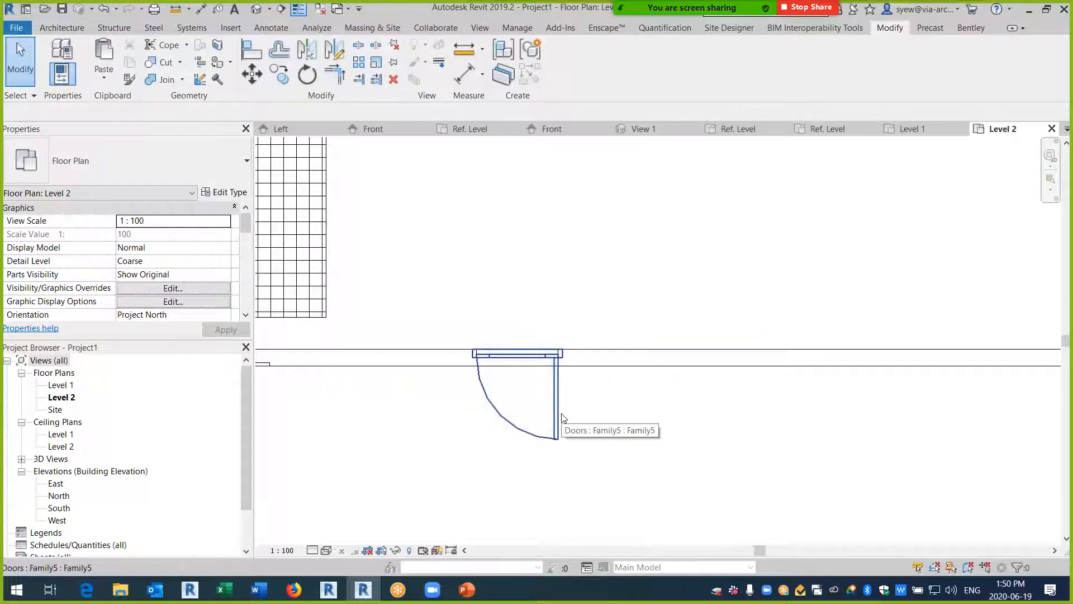
- In Family5, make the door swing symbol show only if the instance is cut, and reload it into Project1, overwriting the existing version
click(562, 428)
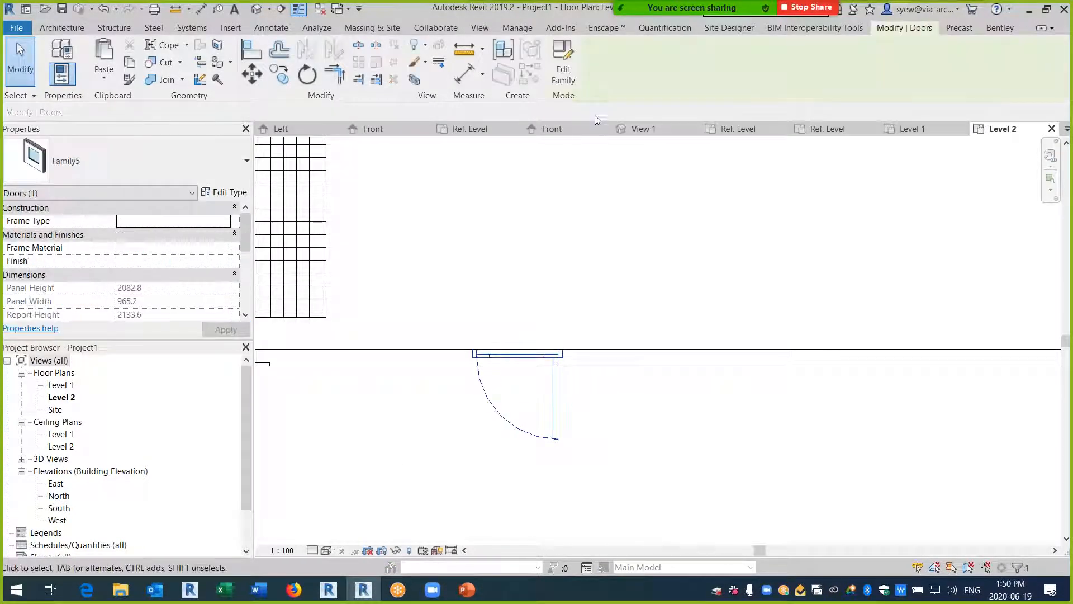
click(563, 67)
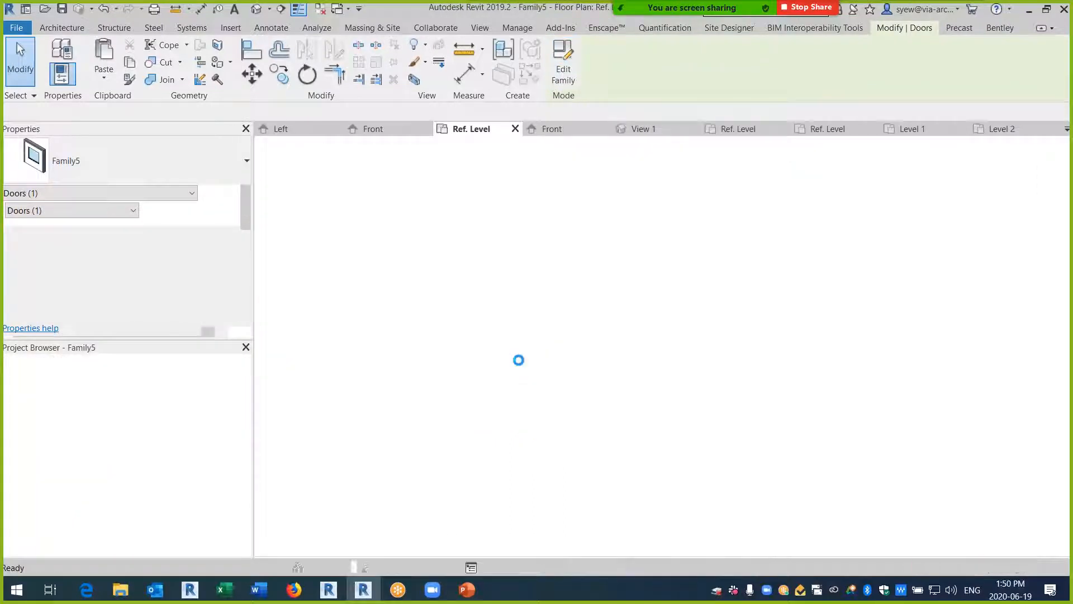
click(536, 202)
click(160, 264)
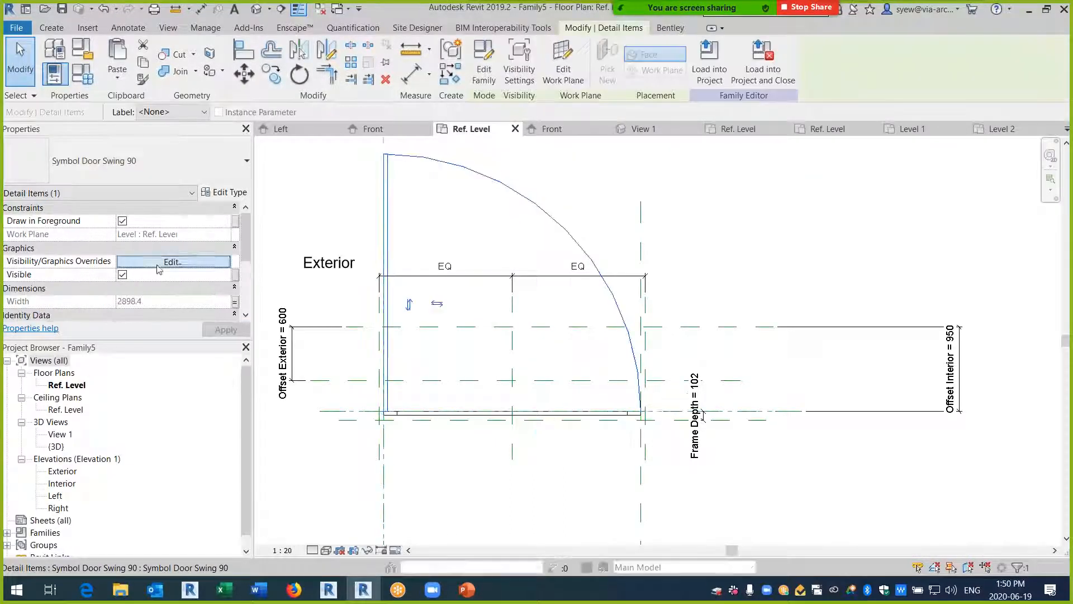
click(442, 356)
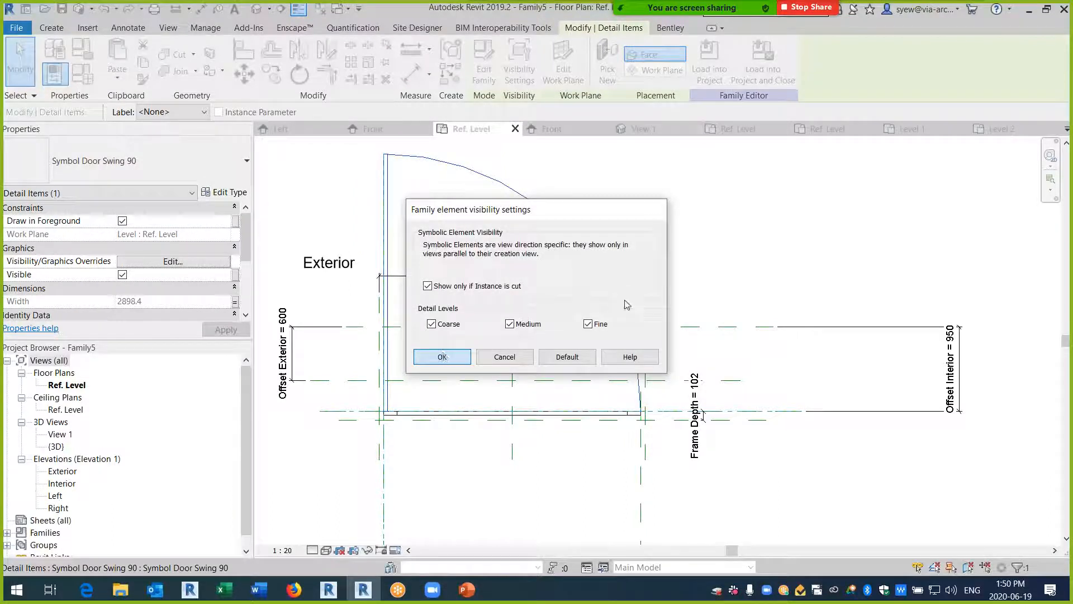
click(709, 65)
click(501, 395)
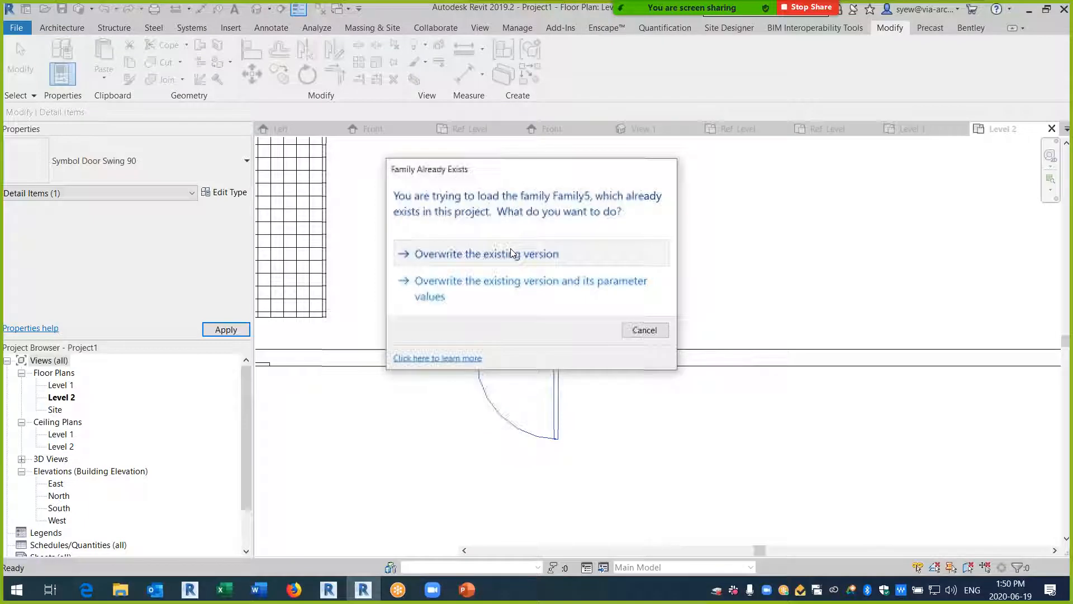
click(587, 253)
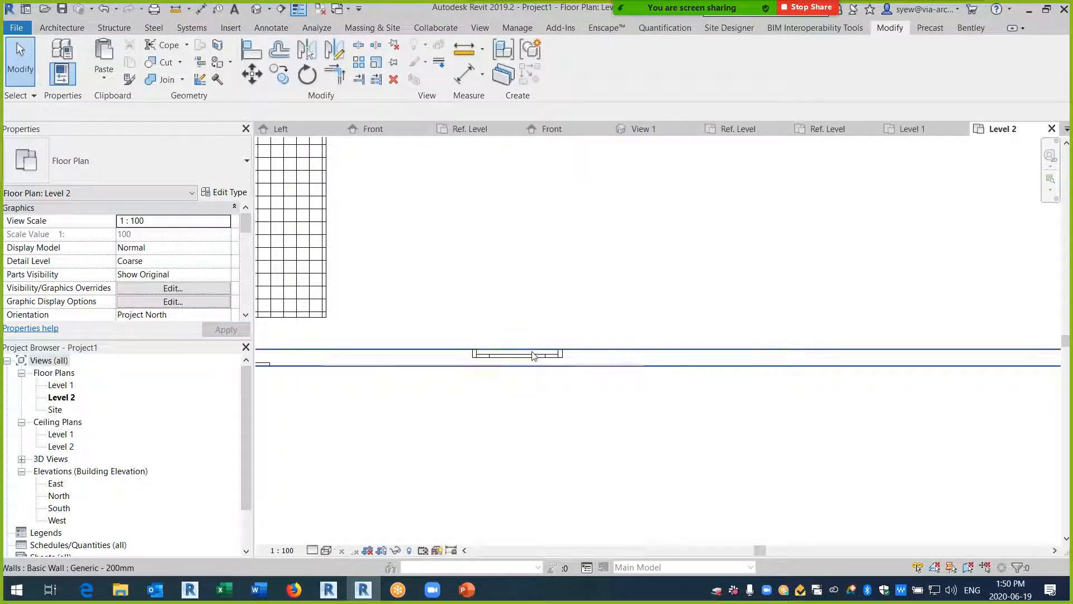
- Examine the embedded door in the Level 2 plan, the 3D view and the Level 1 plan
scroll(540, 386, down, 3)
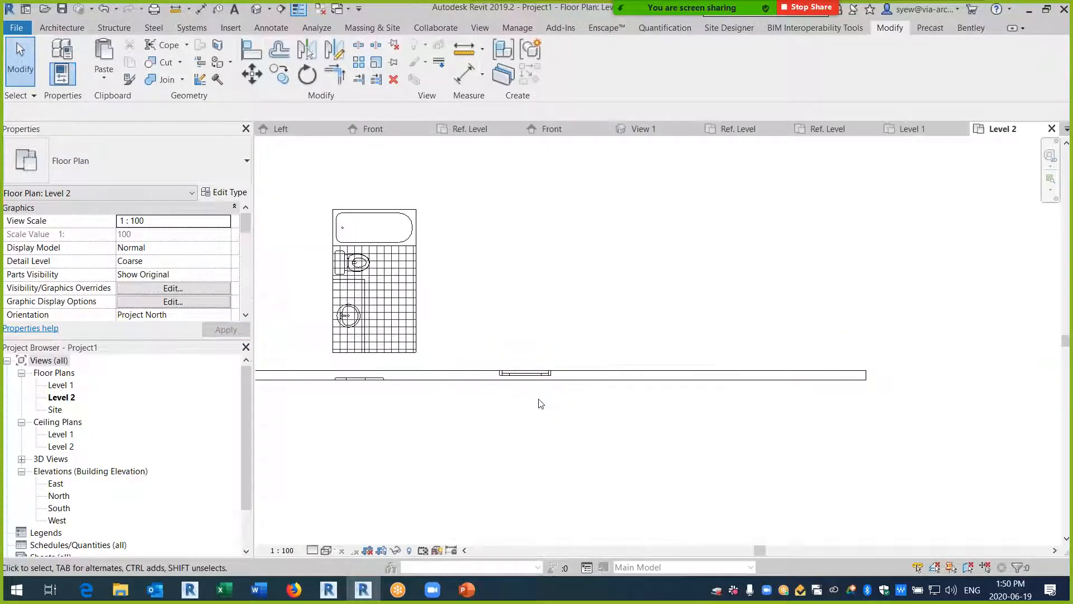
click(256, 9)
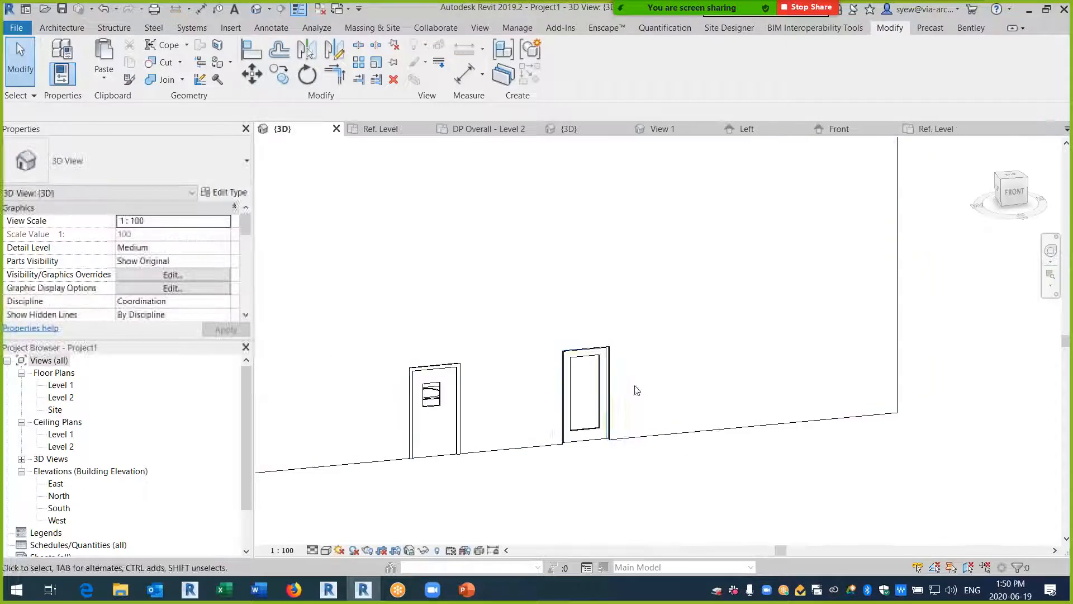
double_click(60, 385)
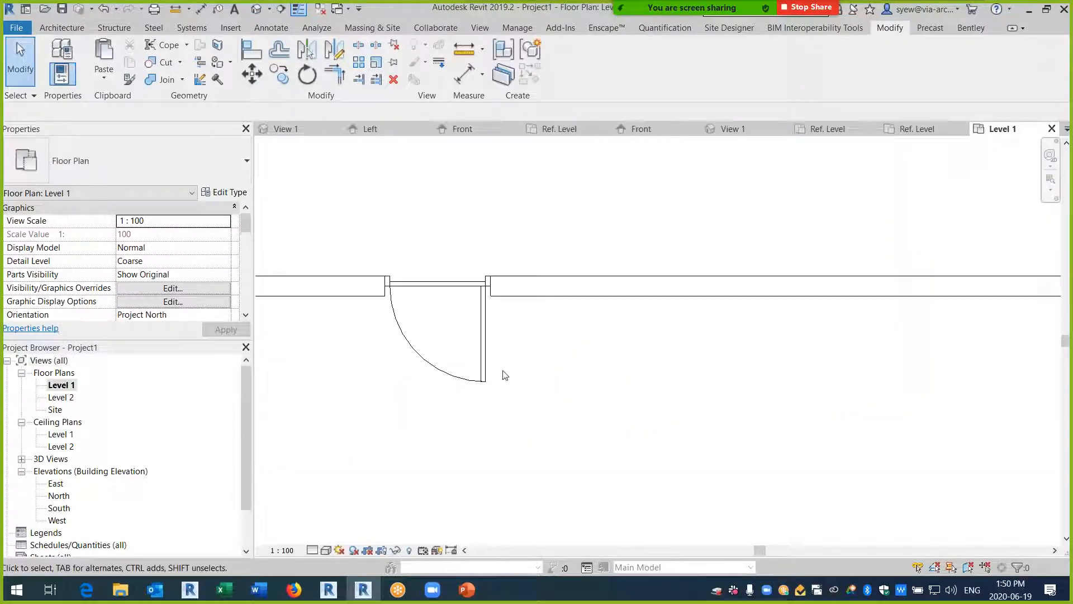
scroll(475, 363, down, 4)
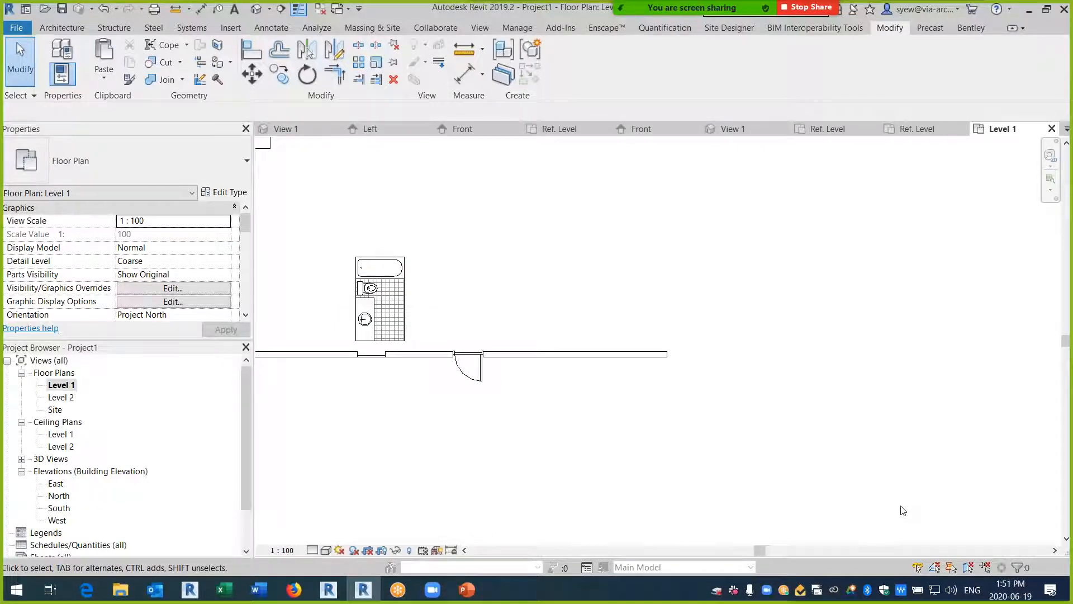
- Create a new family from the Metric Generic Model Pattern Based.rft template
click(14, 29)
mouse_move(67, 82)
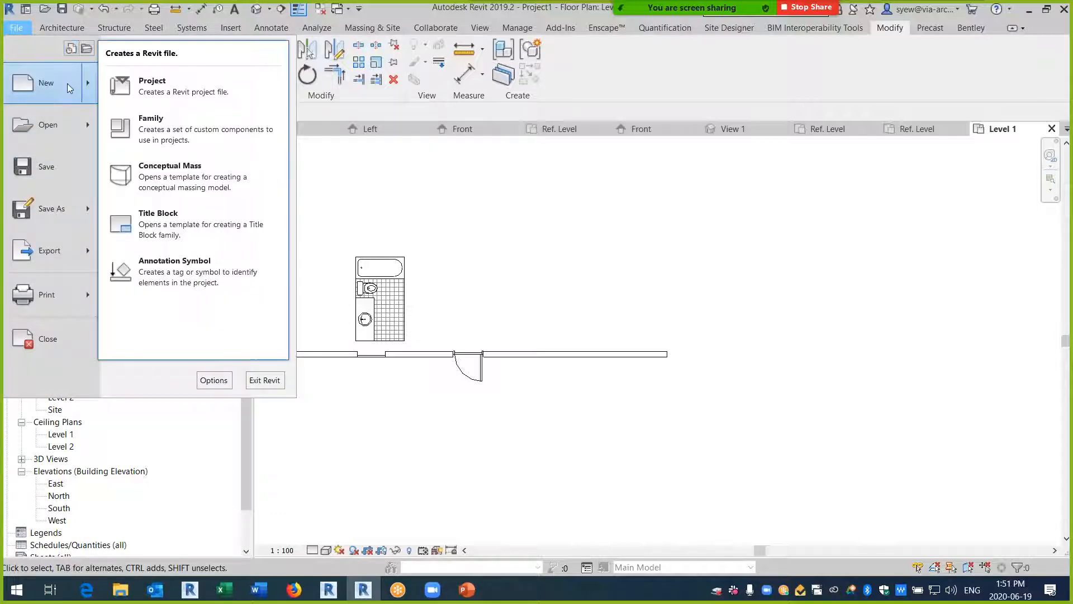
click(159, 139)
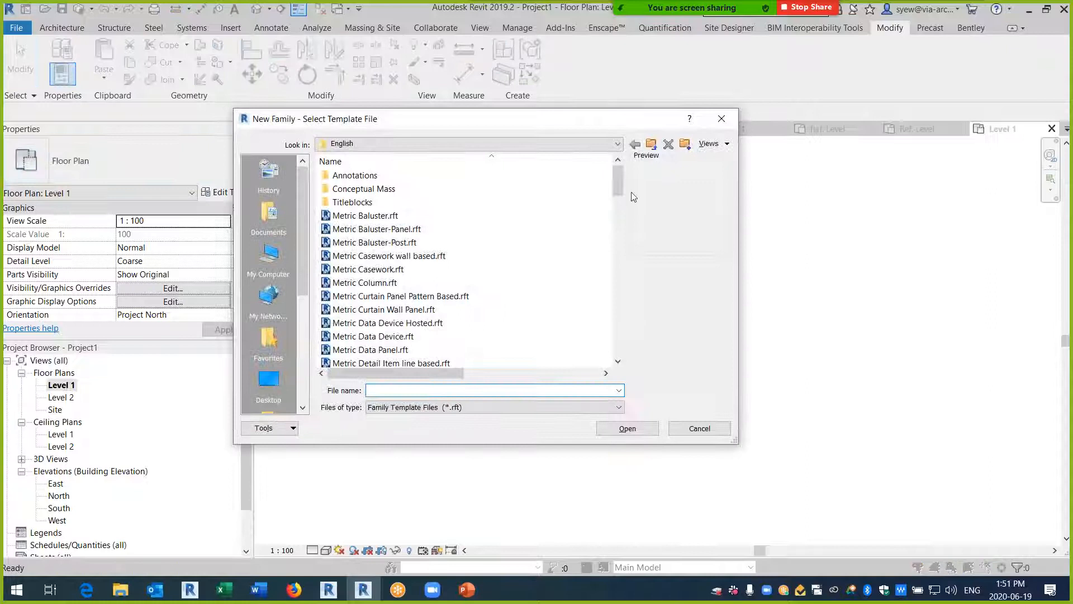
drag(617, 177, 619, 239)
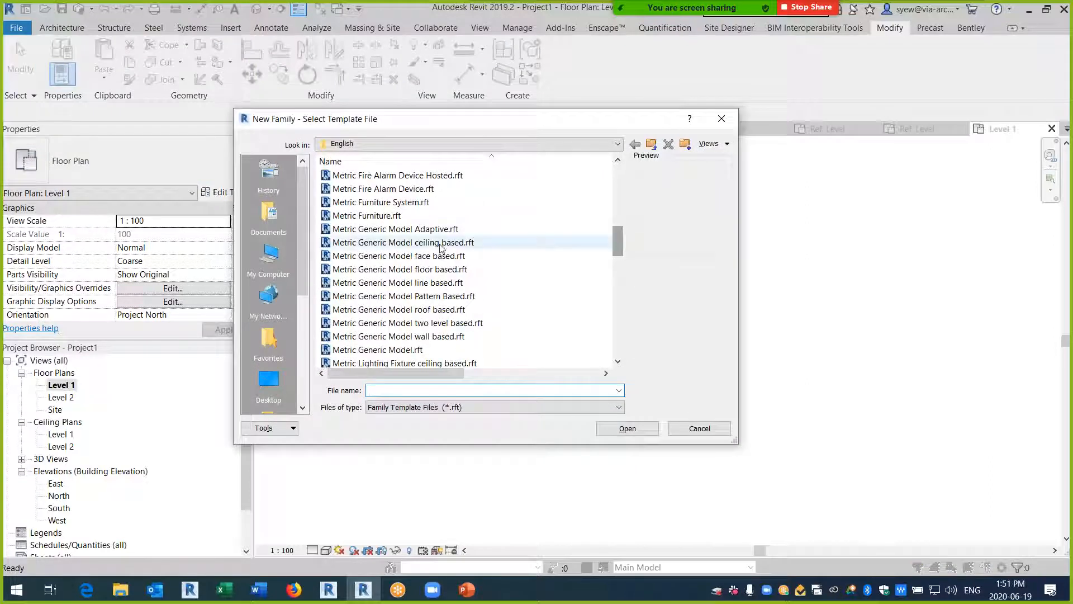
click(436, 295)
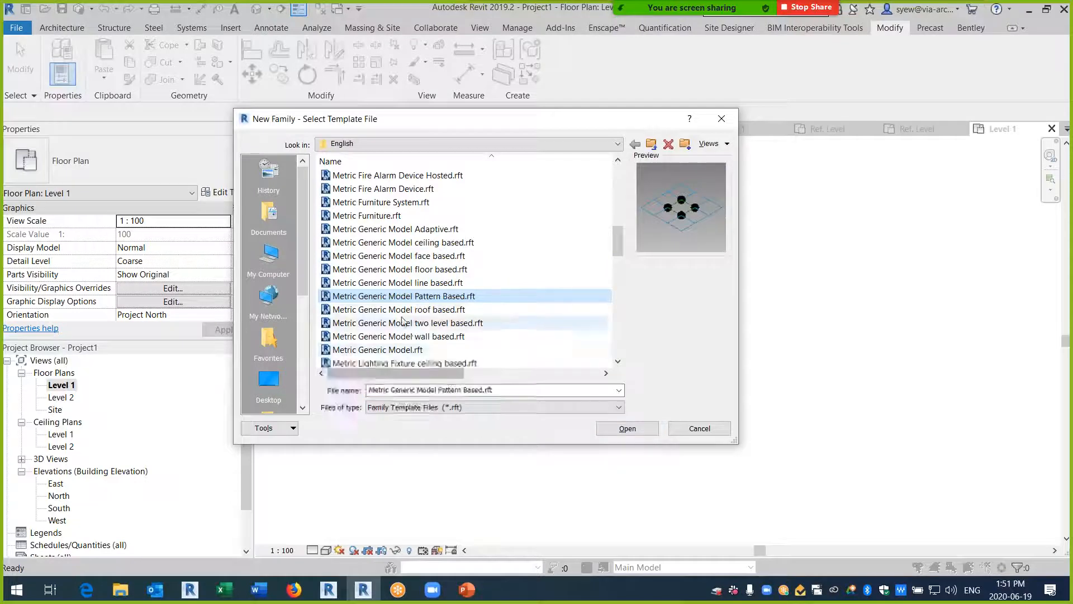
click(627, 428)
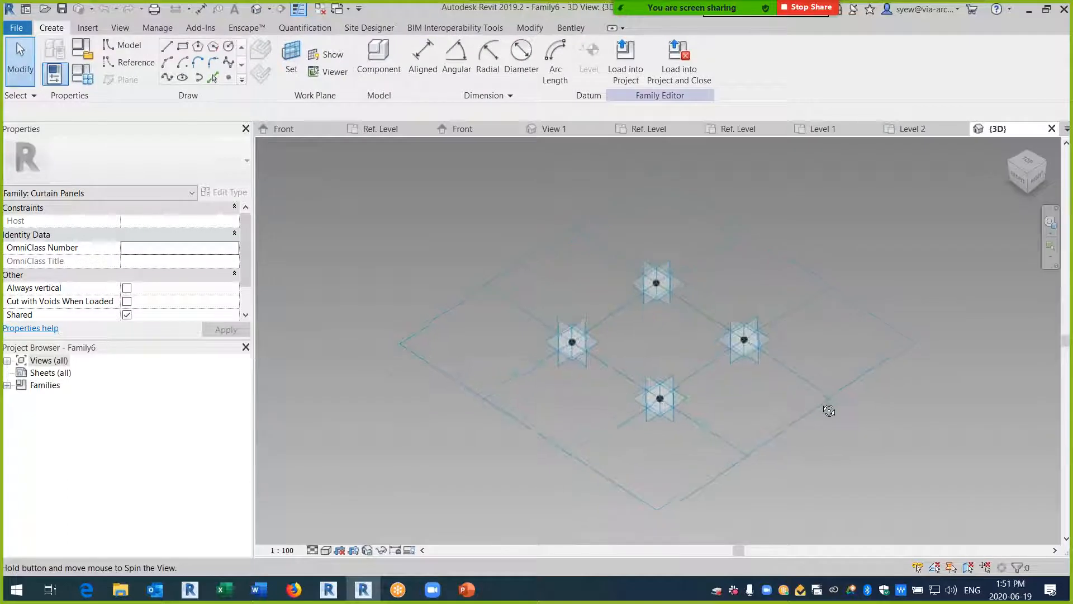
- Change the tile pattern grid's type to Zig Zag
shift+middle_drag(829, 410, 832, 411)
middle_drag(831, 411, 683, 367)
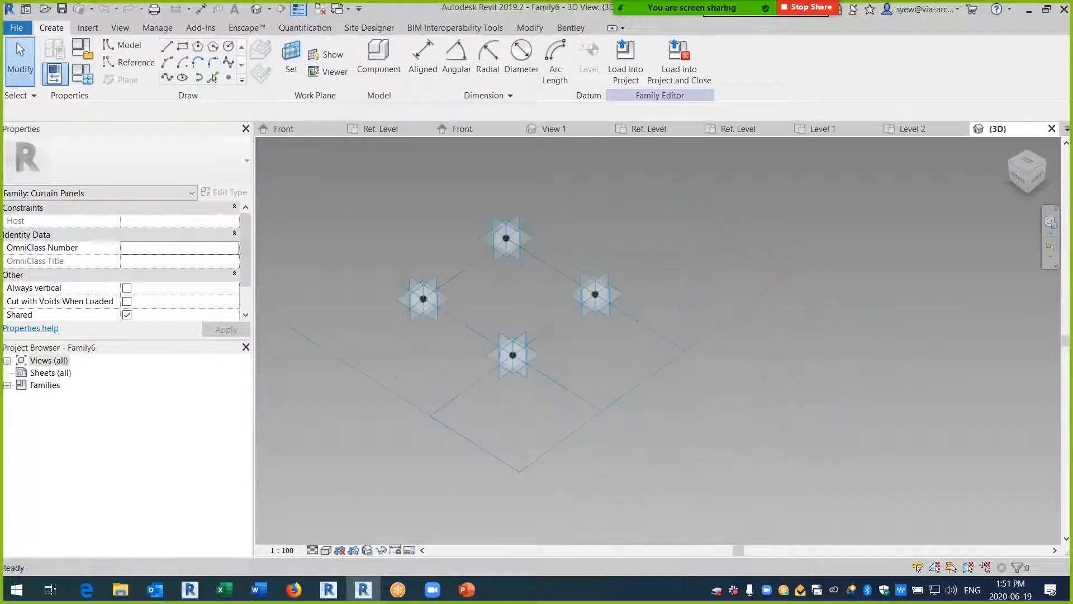
click(612, 407)
click(106, 167)
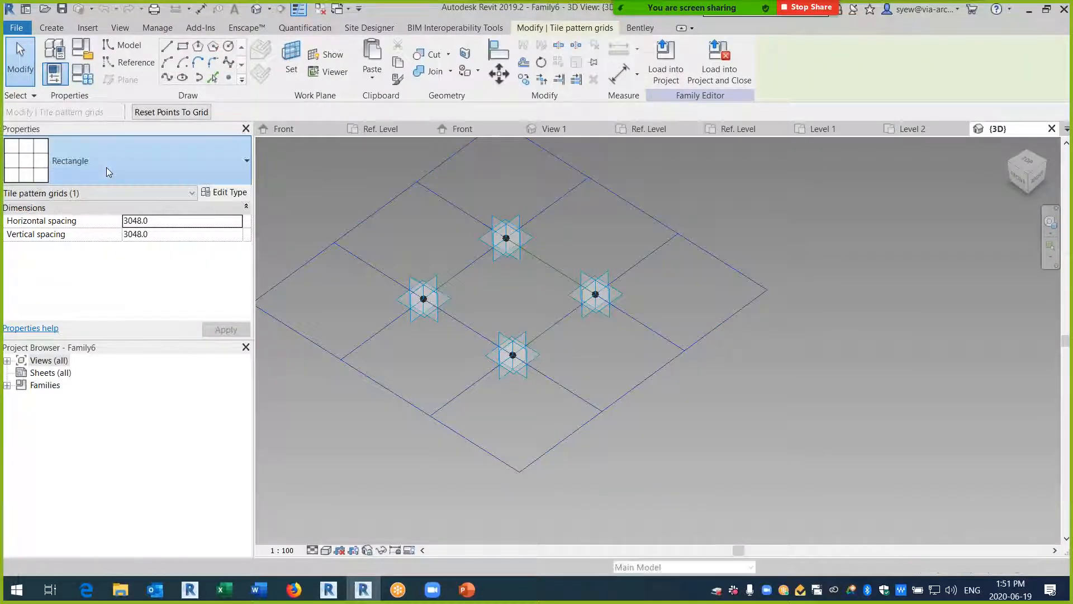
scroll(153, 362, down, 2)
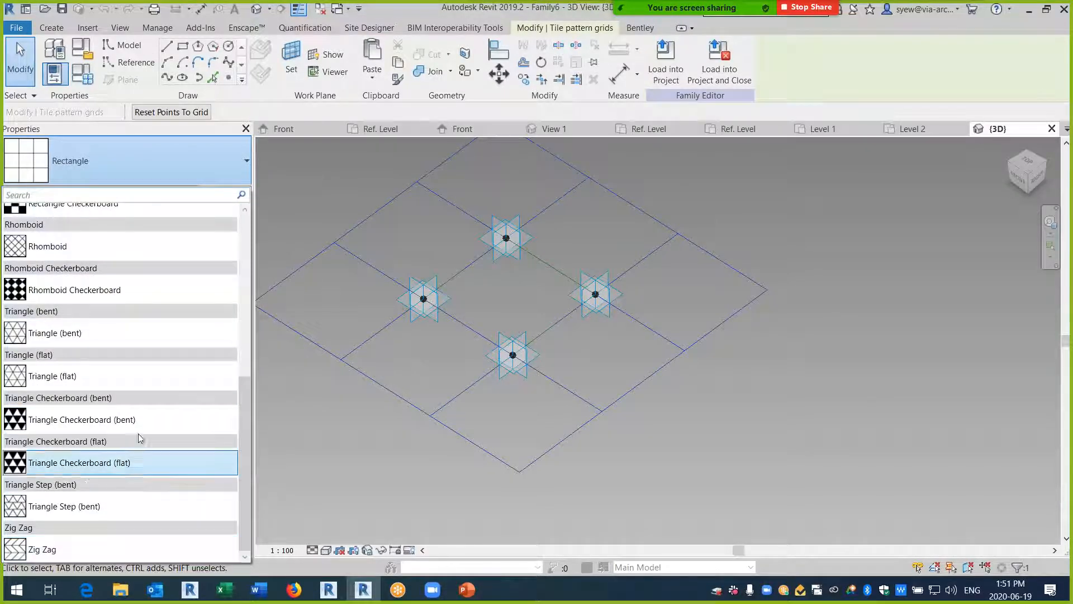
scroll(137, 436, up, 1)
scroll(137, 431, down, 1)
click(67, 550)
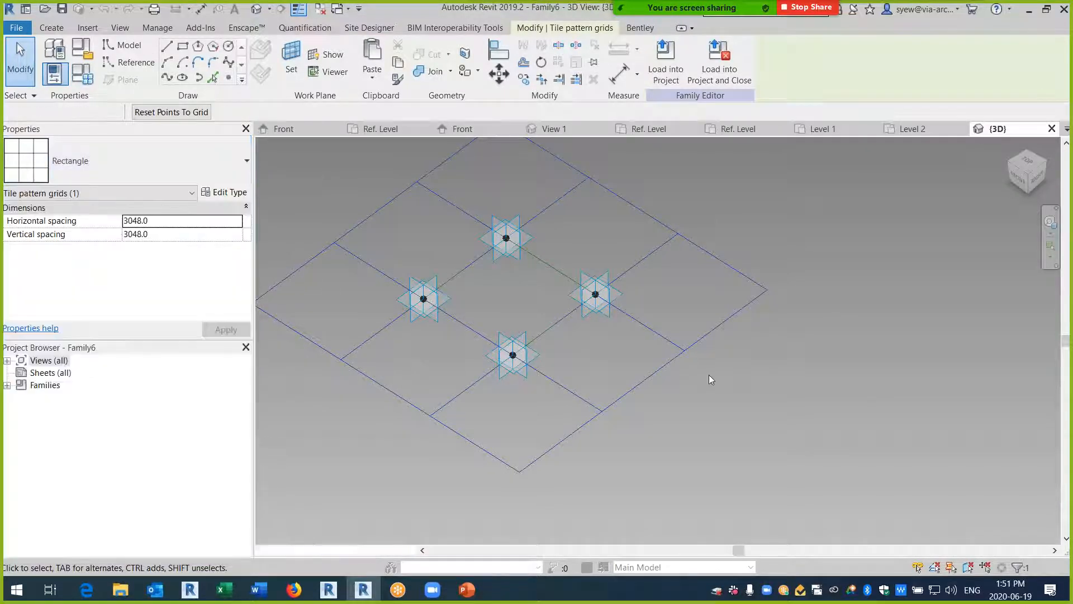
click(870, 425)
- Create a solid extruded form from the closed chain of four reference lines joining the adaptive points
mouse_move(870, 424)
shift+middle_down()
mouse_move(948, 335)
mouse_move(867, 426)
shift+middle_up()
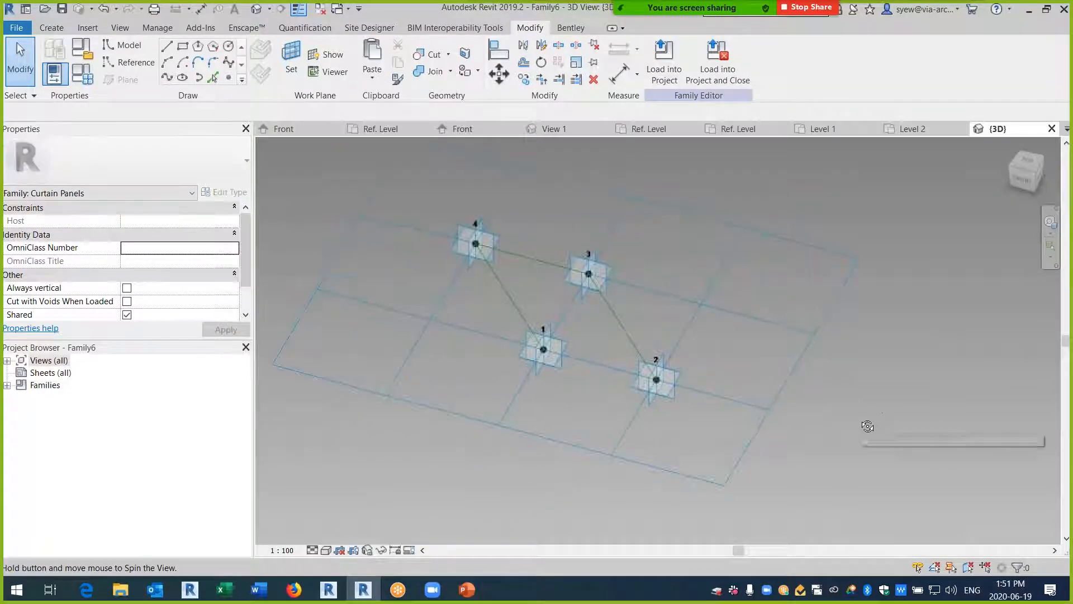
key(Tab)
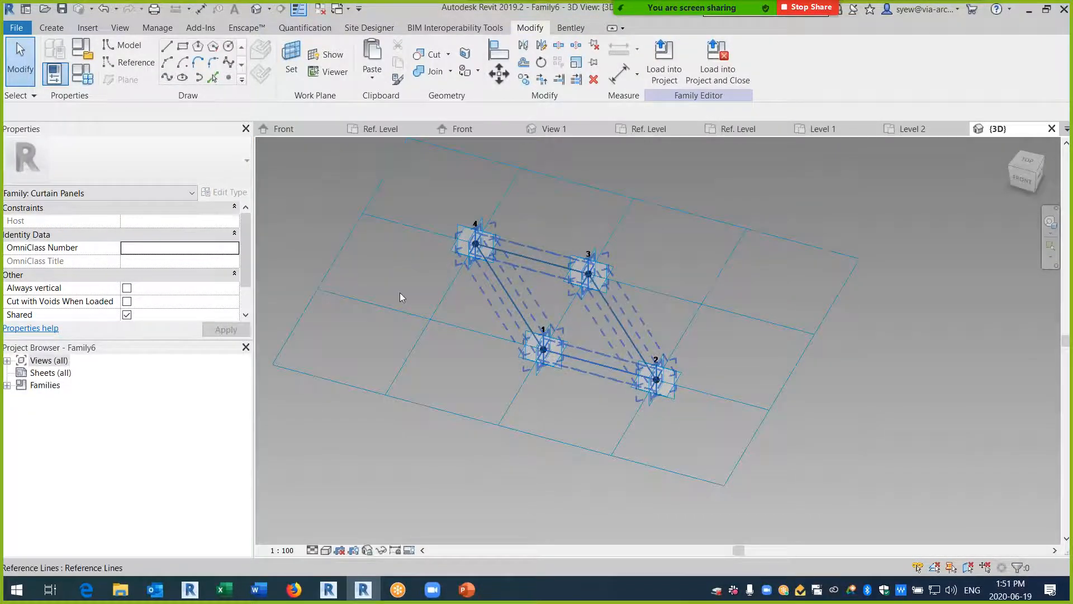
click(506, 292)
scroll(608, 305, up, 3)
key(Escape)
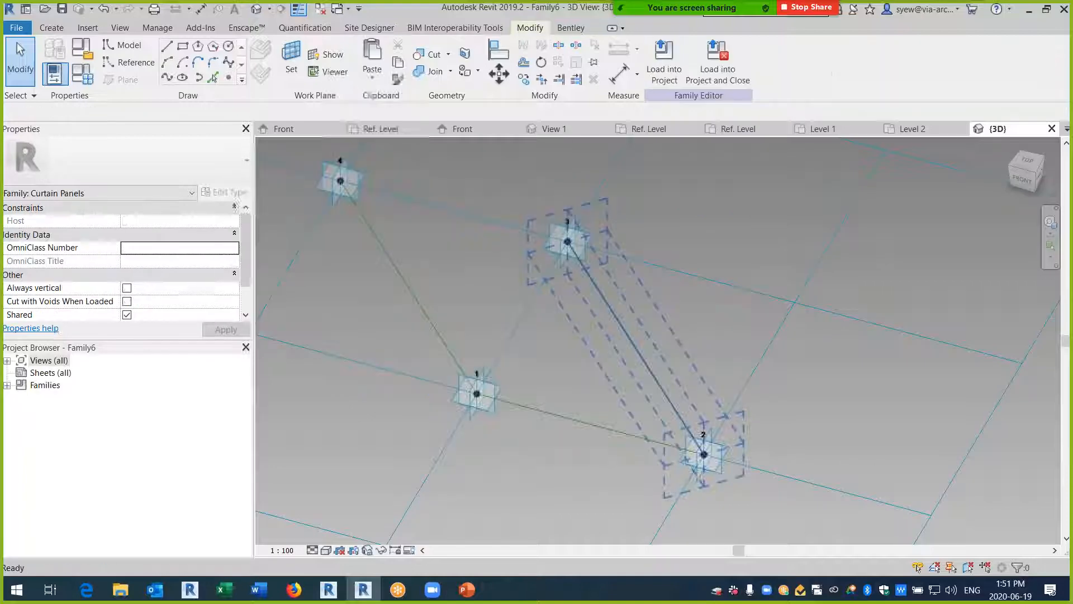
key(Tab)
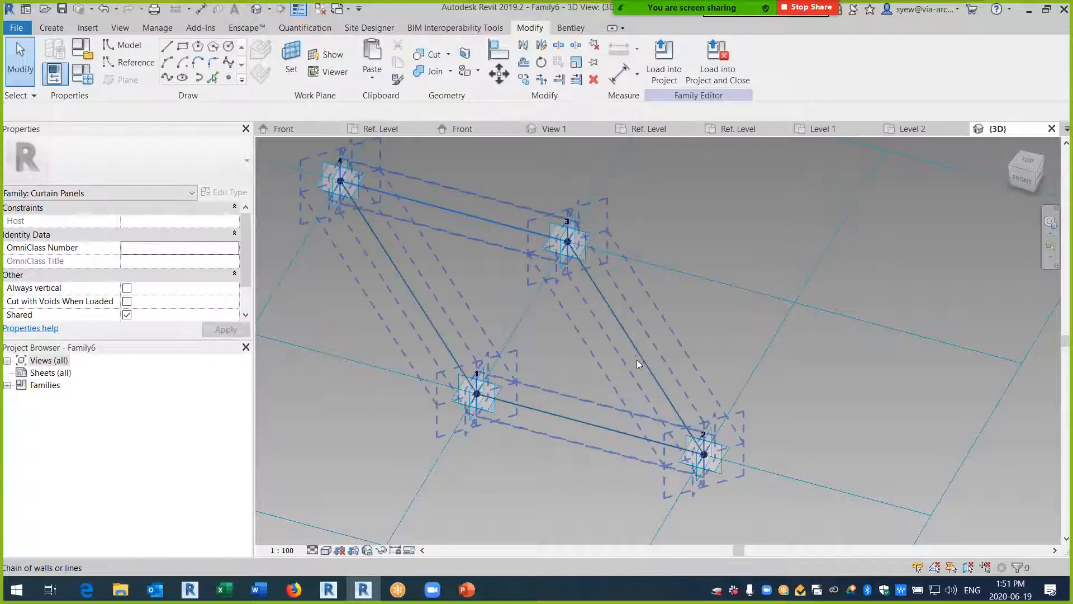
click(649, 227)
click(670, 60)
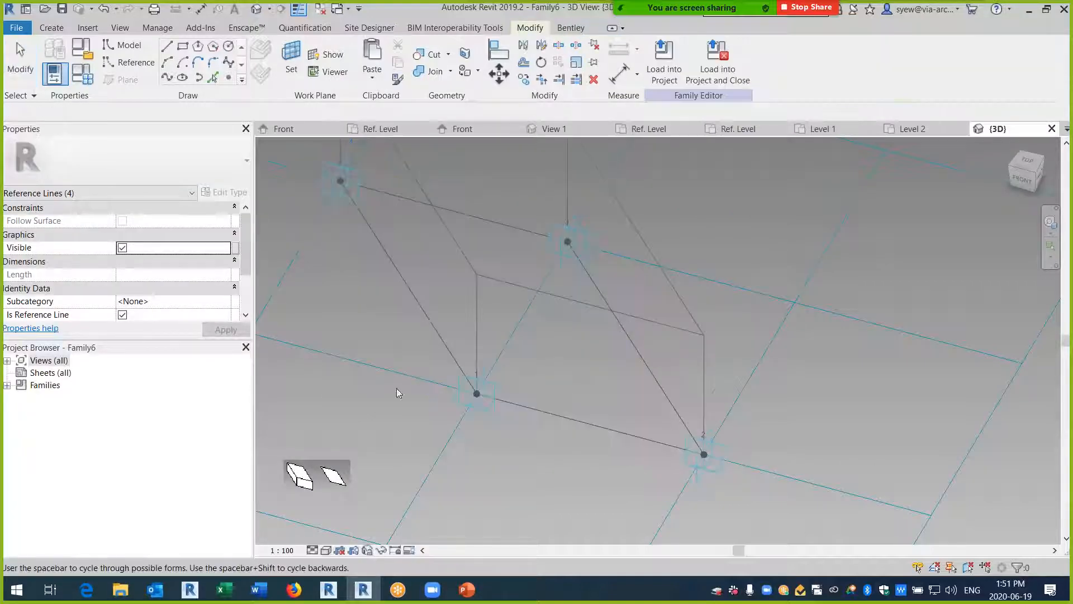
click(285, 488)
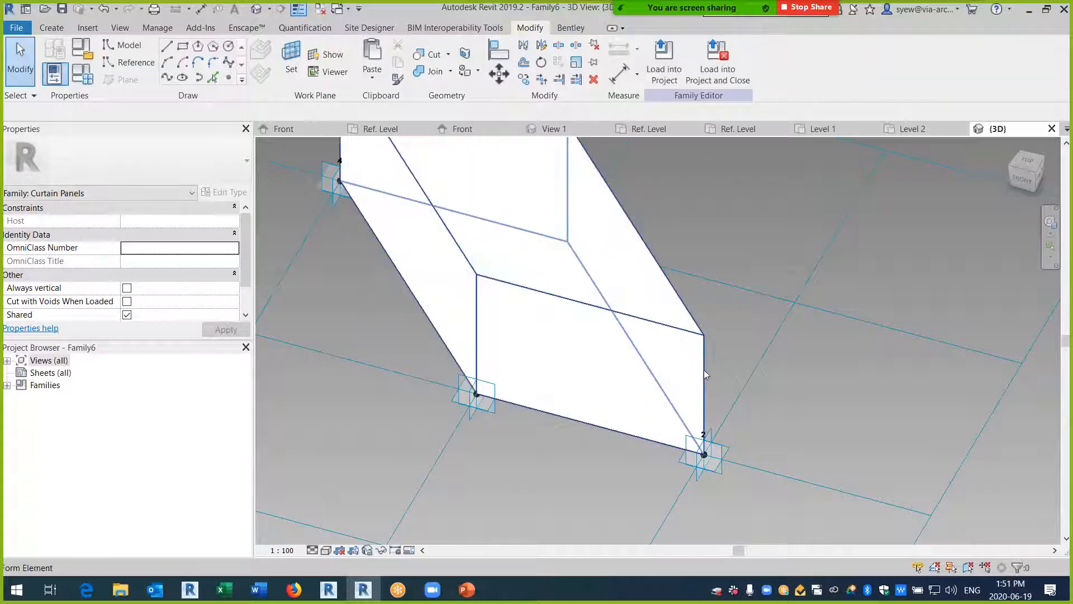
- Associate the solid form's material with a new family parameter named Glass Materia
click(505, 393)
click(236, 302)
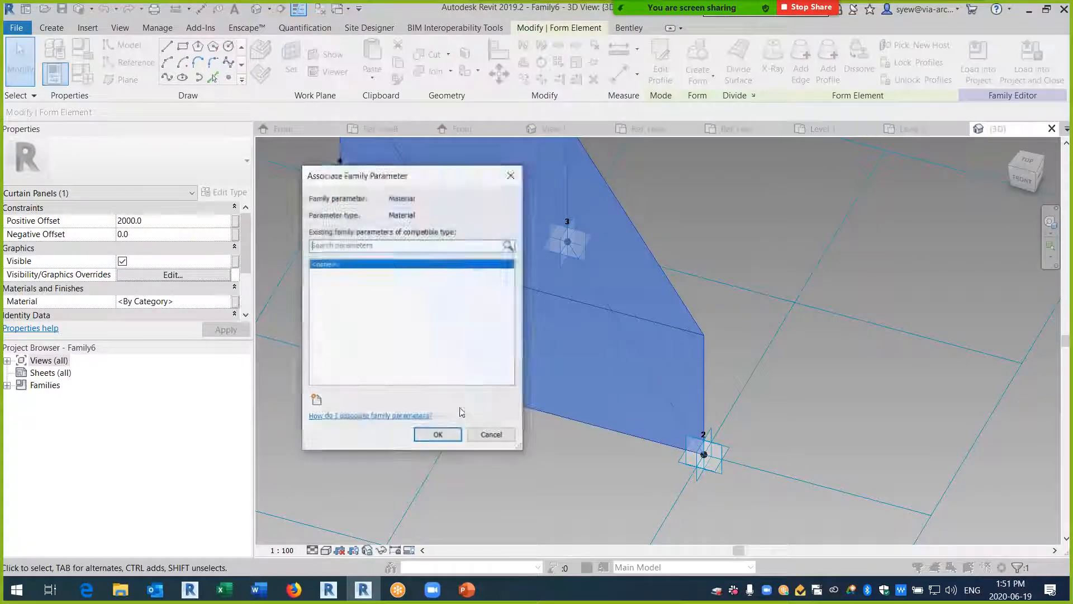
click(316, 399)
text(Glass Materia)
key(Return)
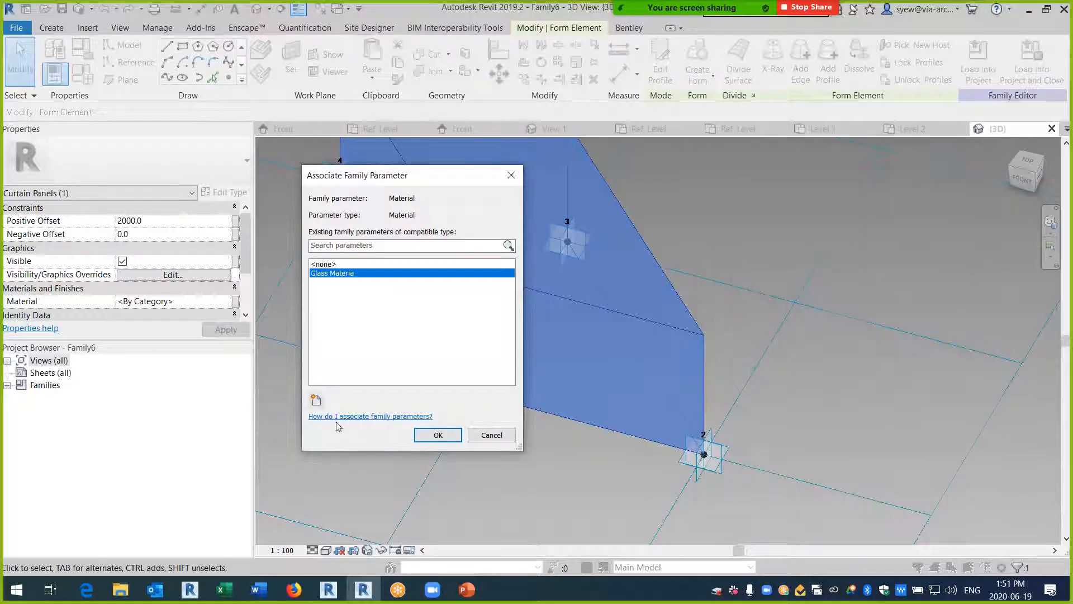
click(427, 438)
- Correct the material parameter's name to Glass Material in the family types
click(82, 74)
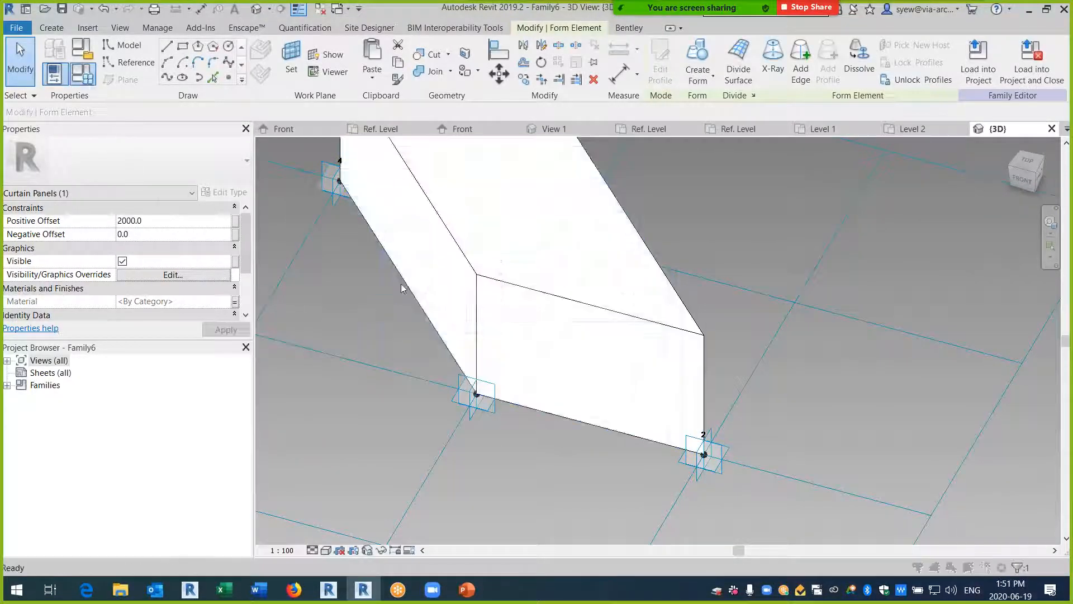
click(183, 229)
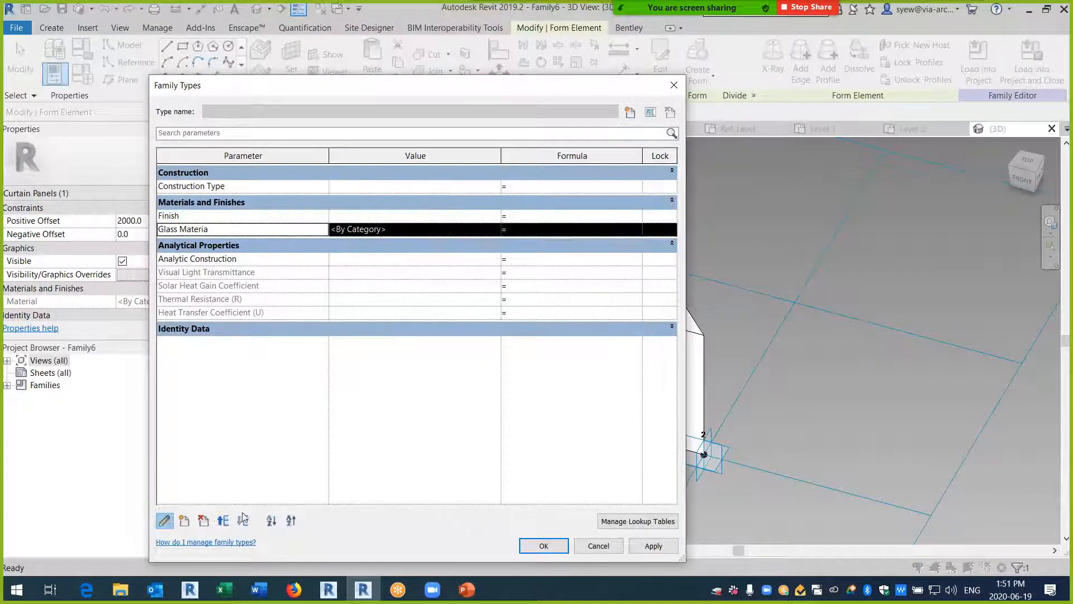
click(164, 520)
click(785, 313)
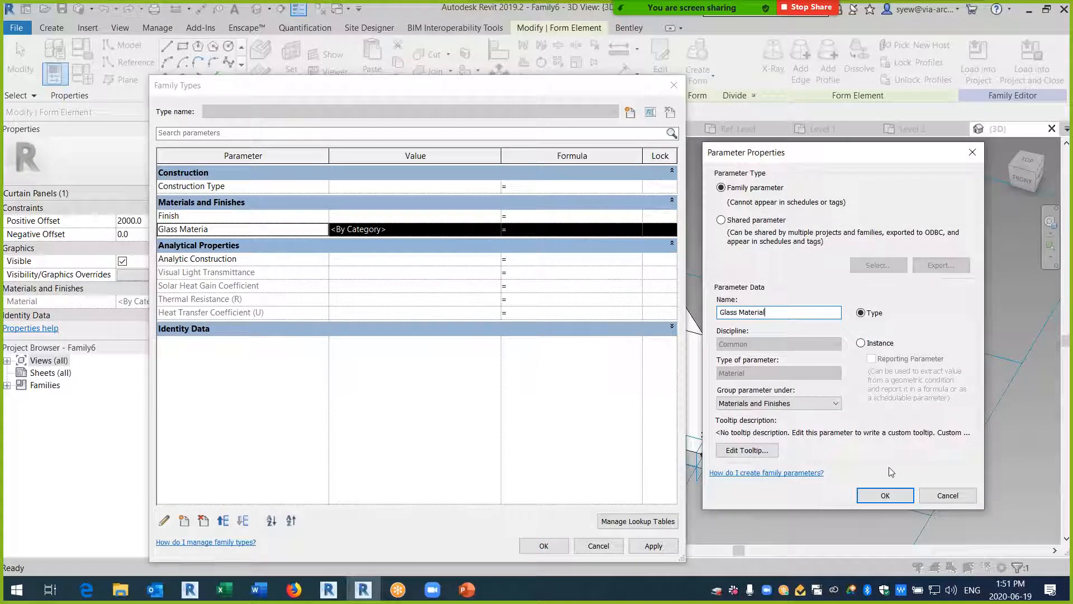
click(884, 500)
click(543, 545)
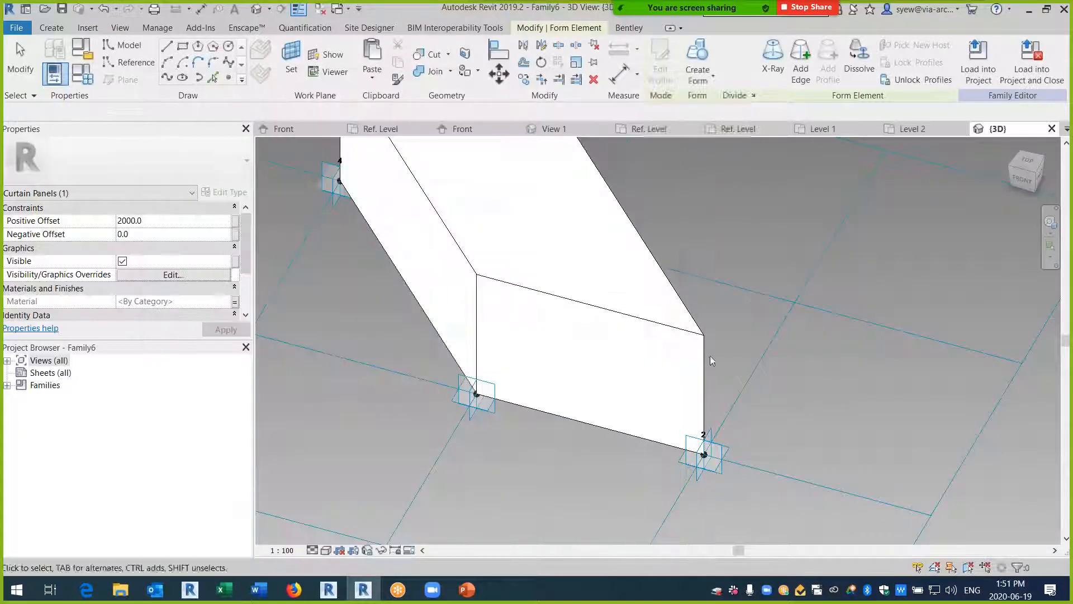
key(Escape)
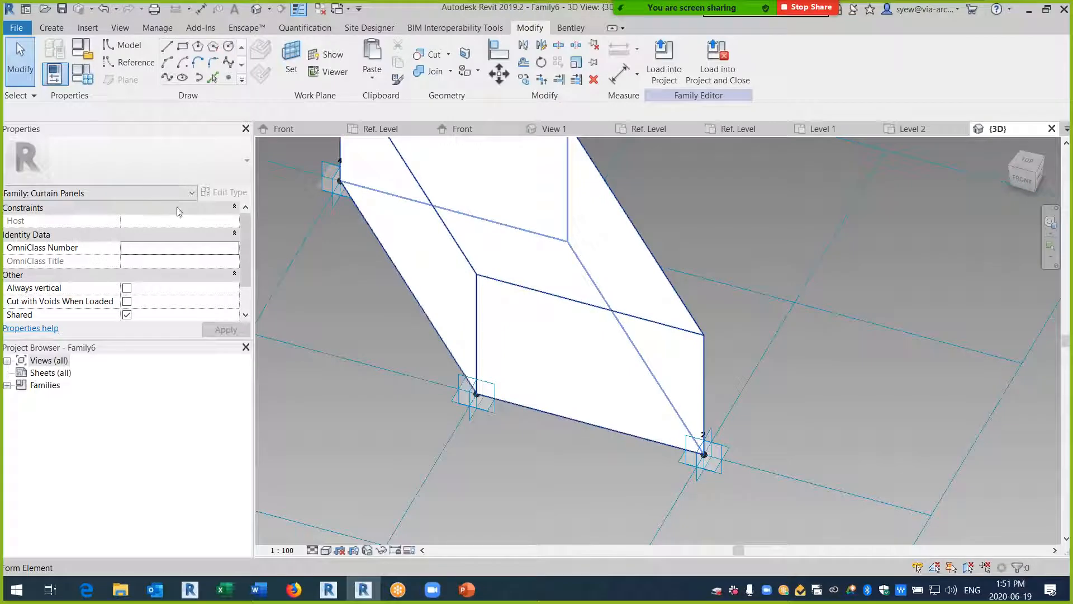
click(236, 223)
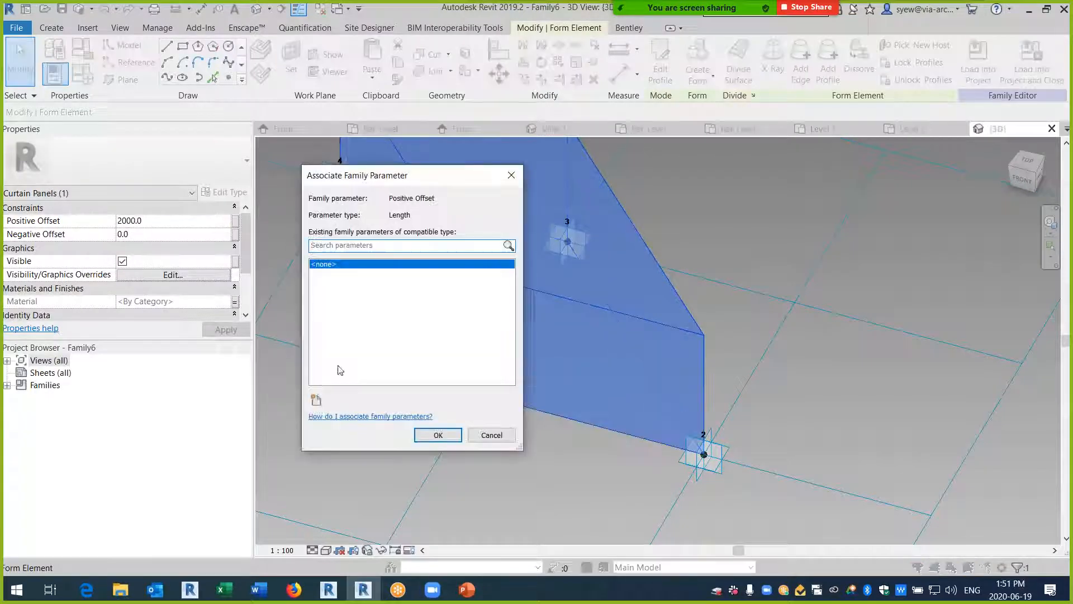
click(316, 400)
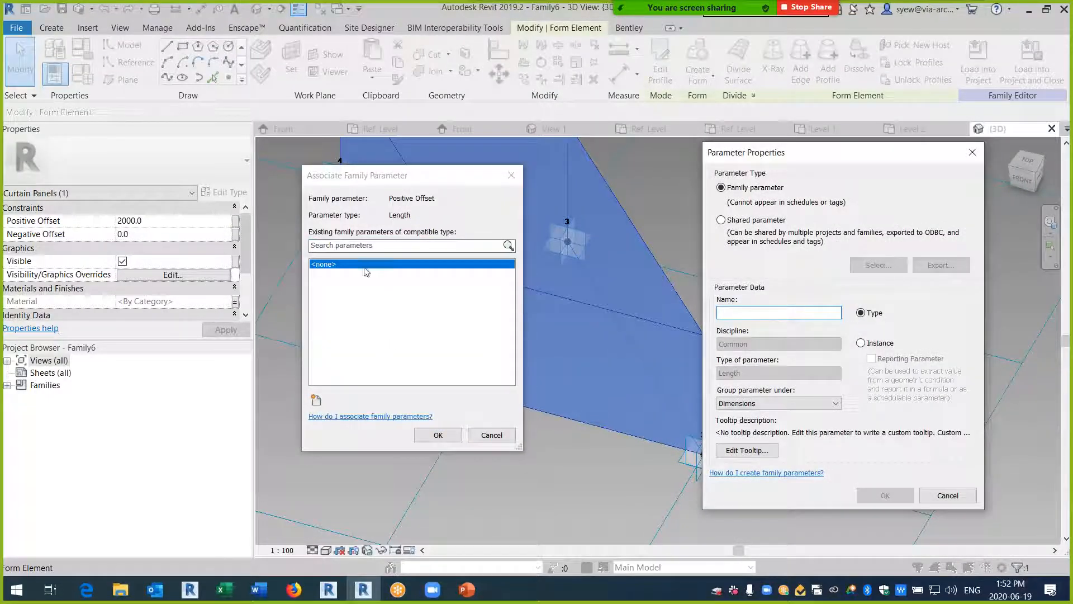
key(Escape)
key(Escape)
- Set both the positive offset and the negative offset of the solid form to 12.5
double_click(172, 221)
text(12.5)
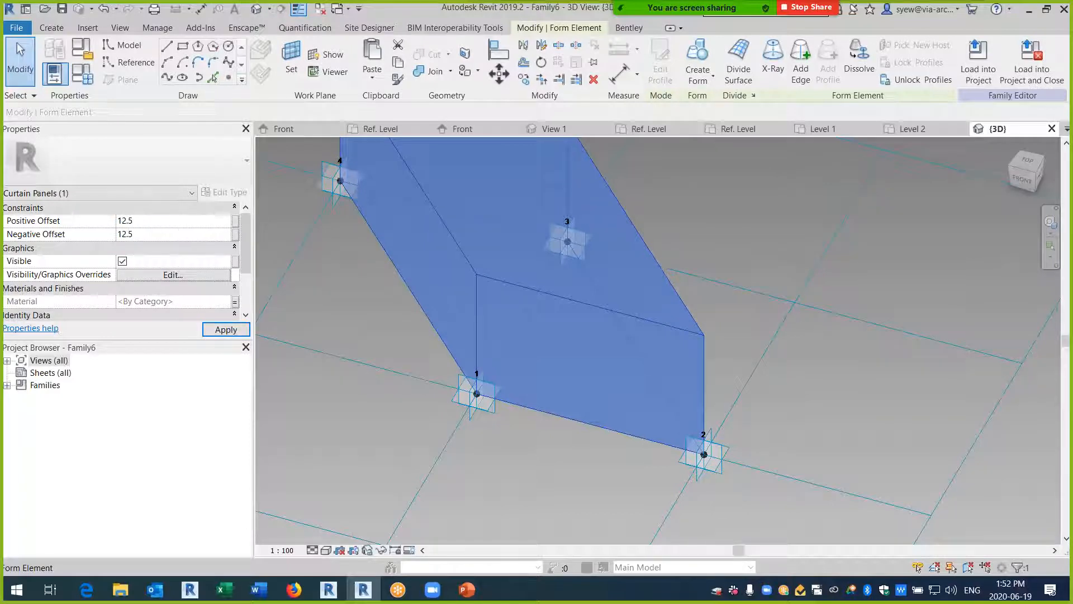
key(Return)
- Associate the form's positive offset with a new type parameter named Positive Offset
click(236, 221)
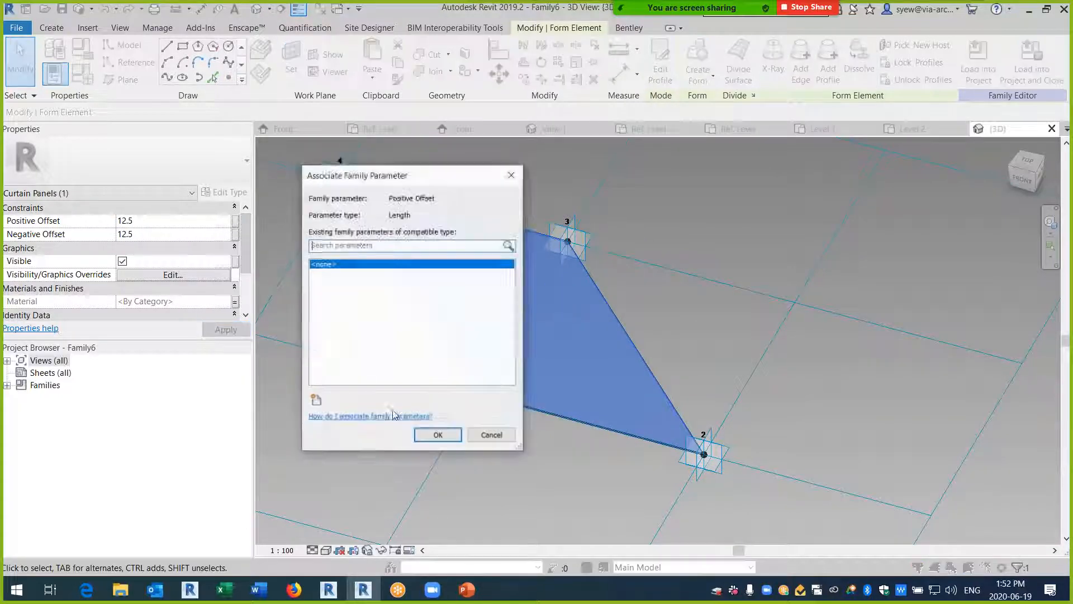
click(317, 400)
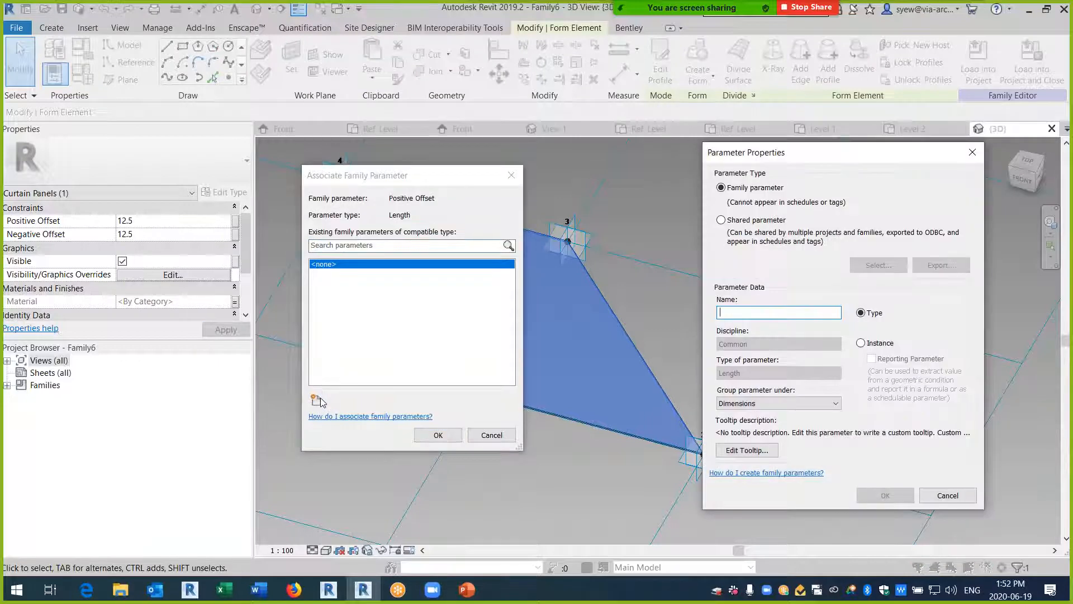
text(Pose)
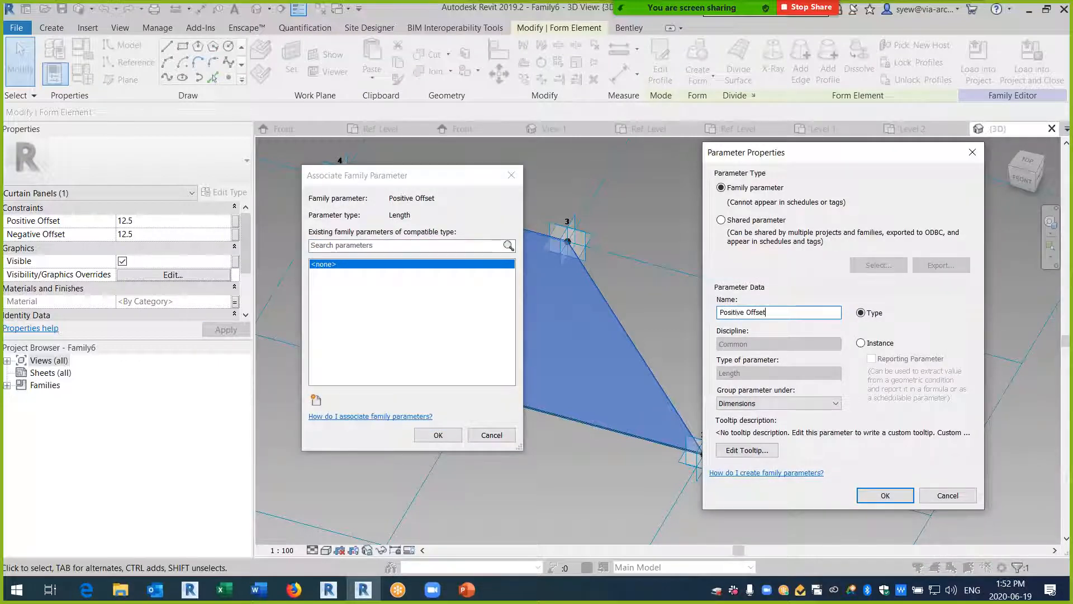
click(884, 495)
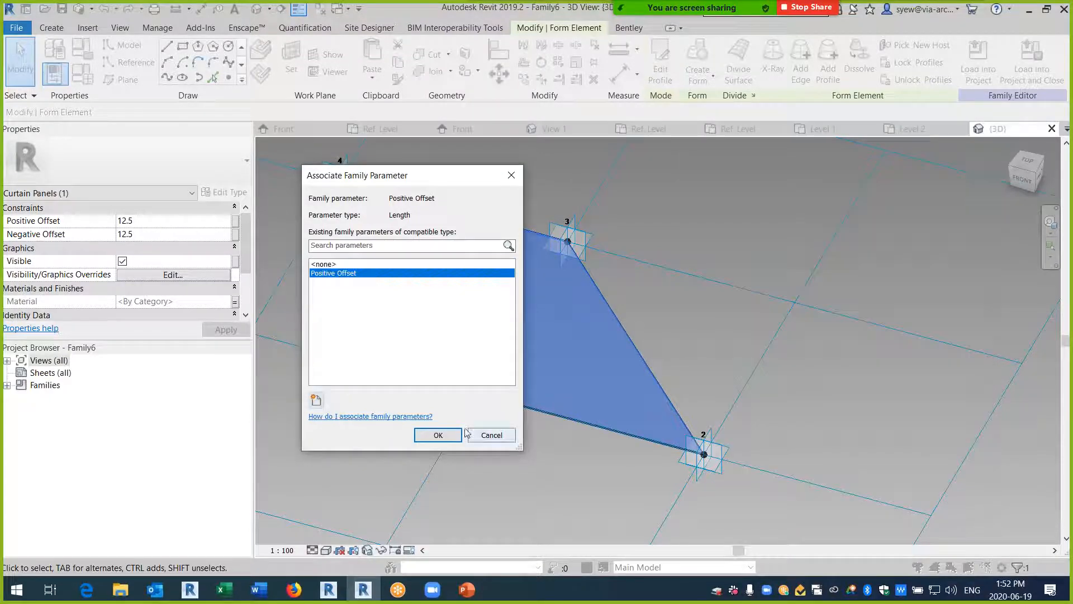
click(438, 434)
- Associate the form's negative offset with a new type parameter named Negative Offset
click(234, 234)
click(317, 401)
text(Negative Off)
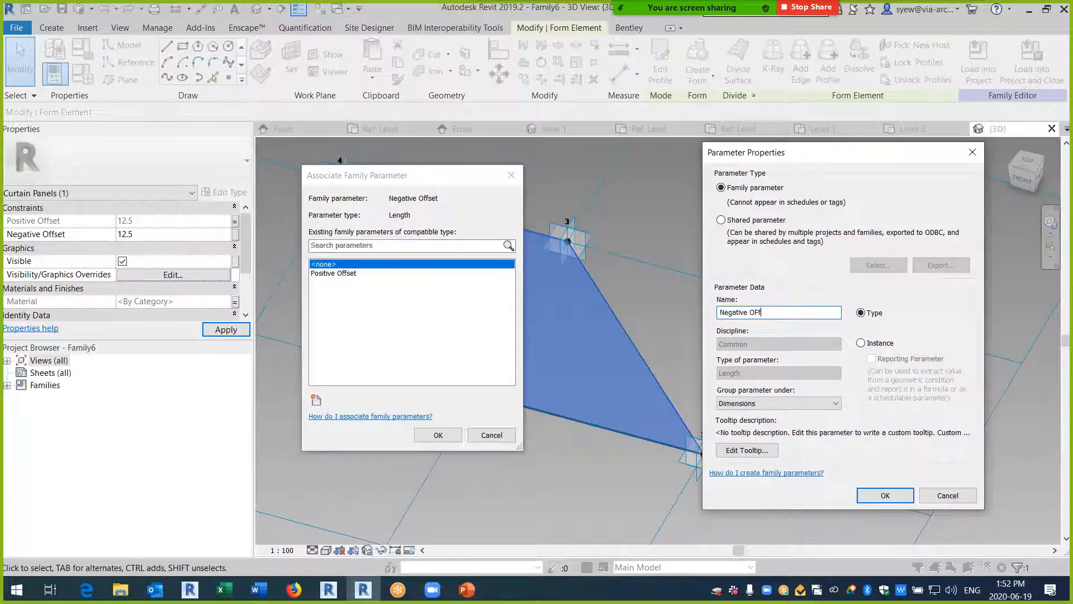
text(set)
key(Return)
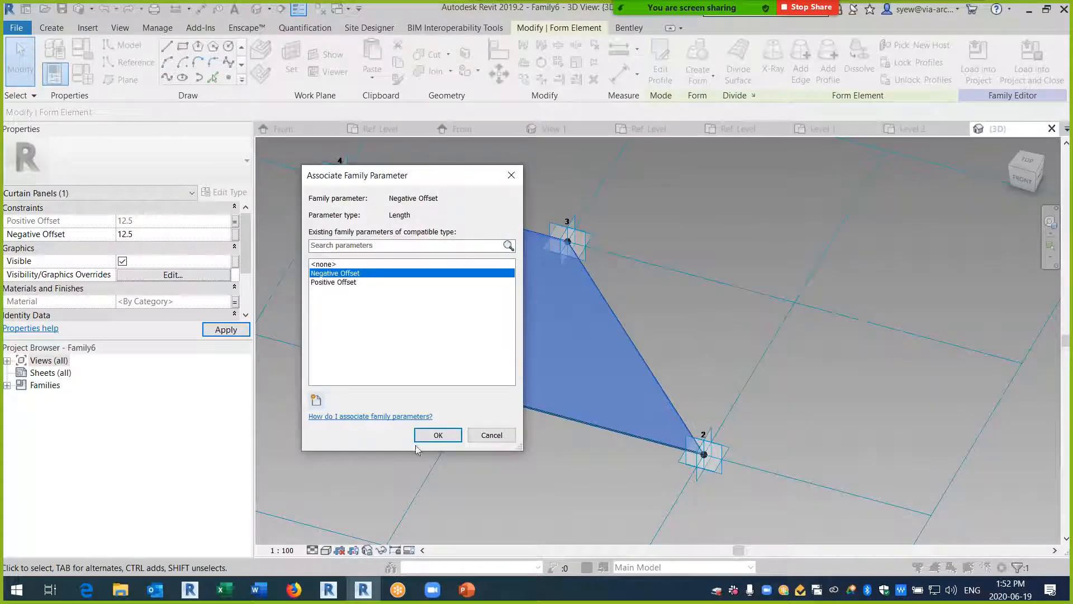
click(430, 437)
click(474, 431)
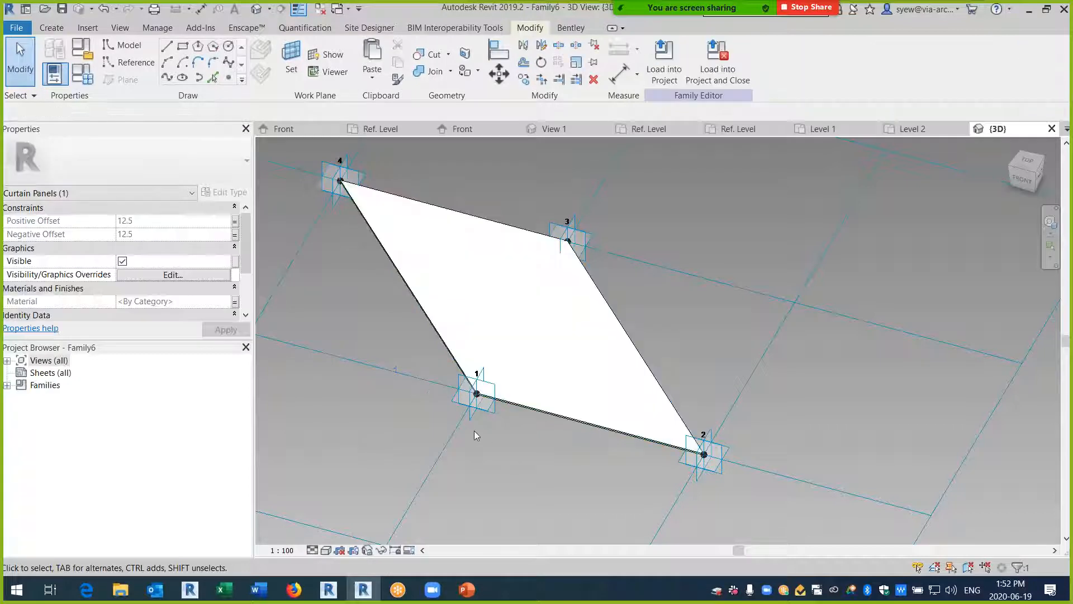
- Temporarily hide the glass panel form in the 3D view
click(492, 236)
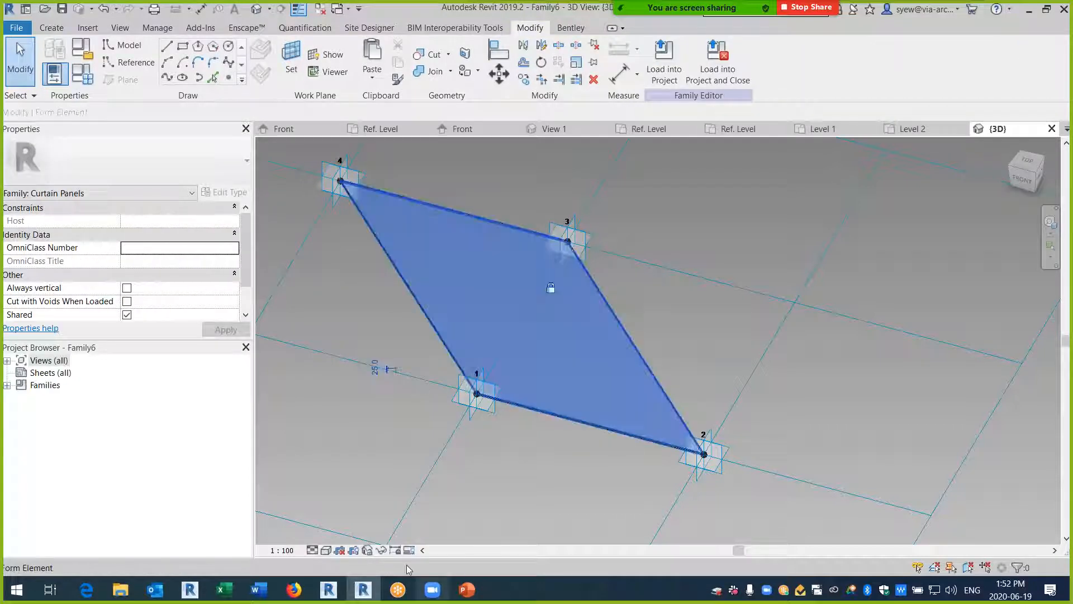
click(380, 550)
click(403, 511)
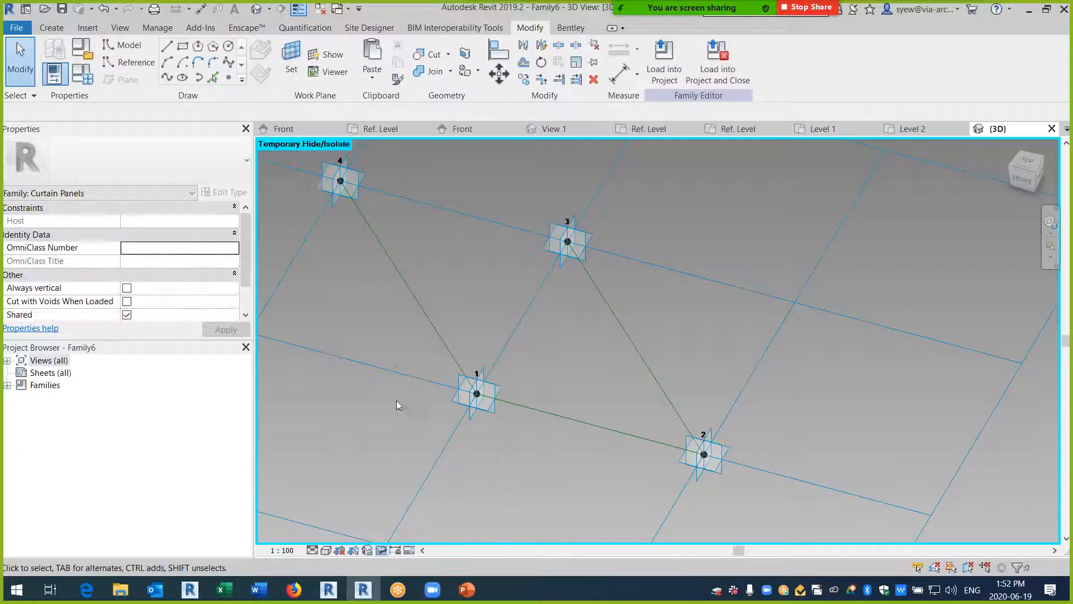
- Create a new family from the Metric Generic Model Adaptive.rft template
click(16, 27)
mouse_move(38, 87)
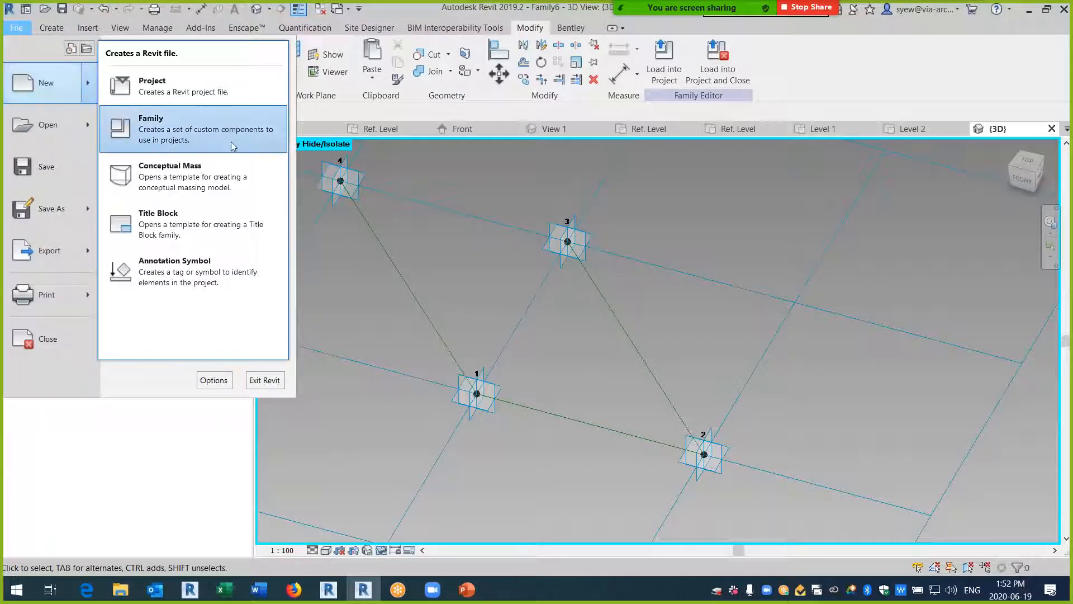
click(218, 149)
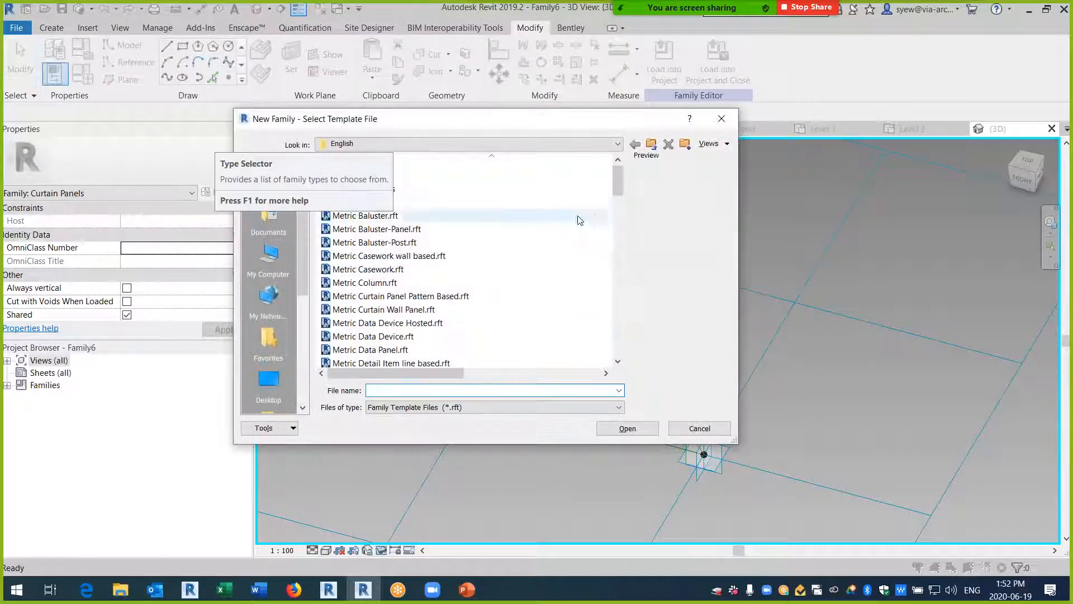
drag(618, 179, 618, 236)
click(450, 243)
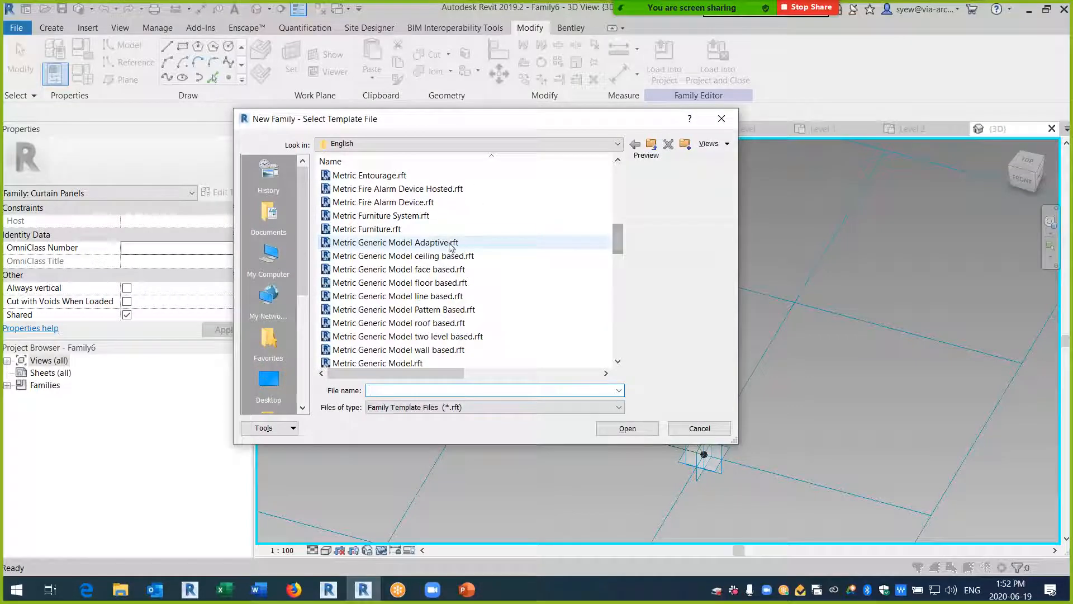
click(654, 428)
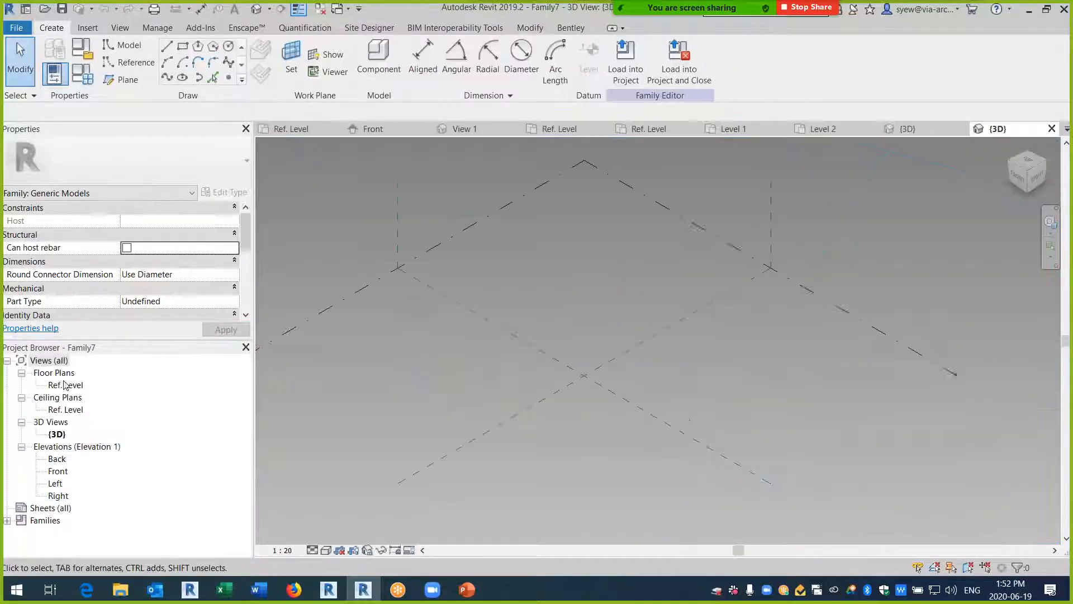
- Place a reference point where the centre reference planes cross on the Ref. Level plan, and turn off the family's Shared option
double_click(67, 384)
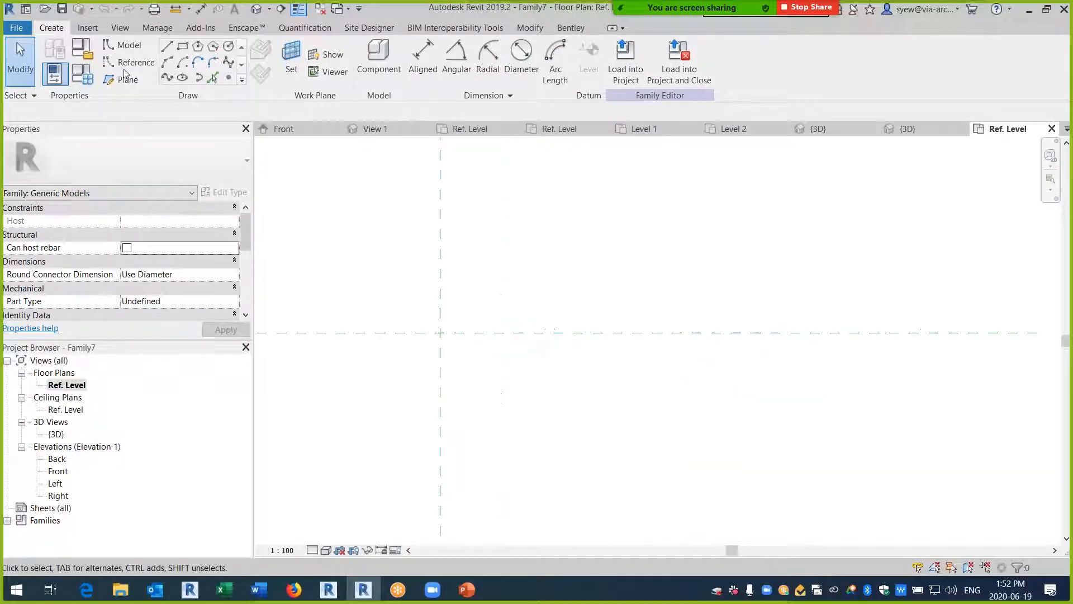
click(228, 78)
click(439, 333)
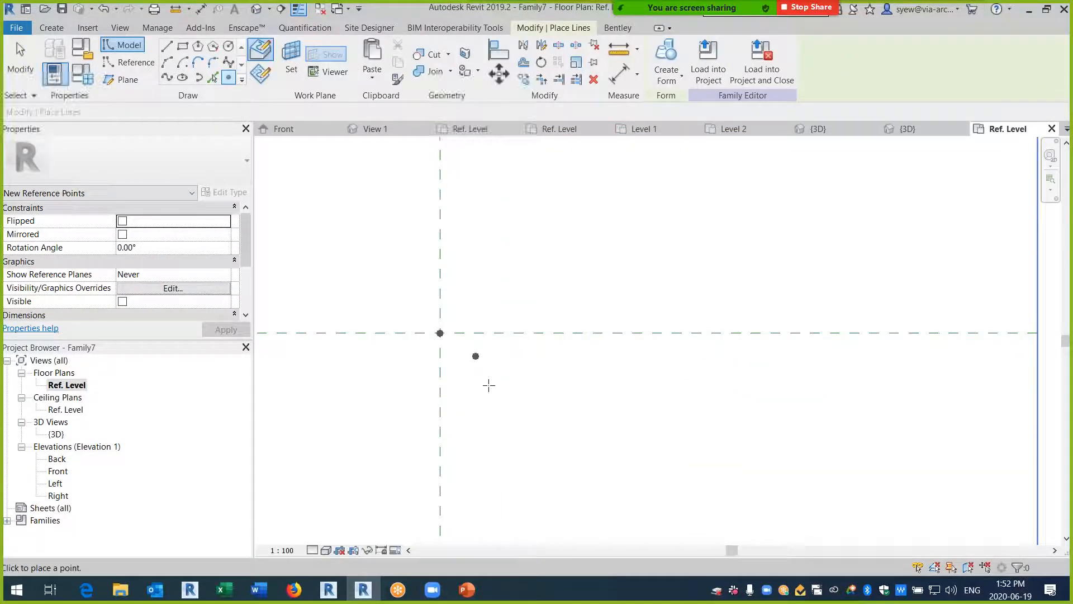
middle_drag(463, 357, 475, 381)
key(Escape)
key(Escape)
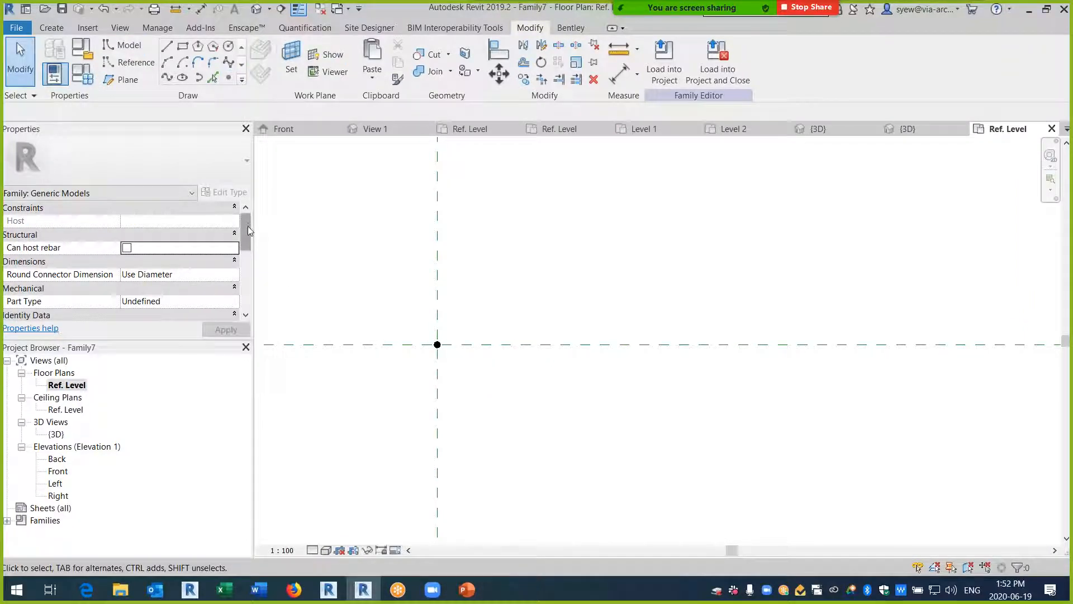
drag(248, 227, 242, 291)
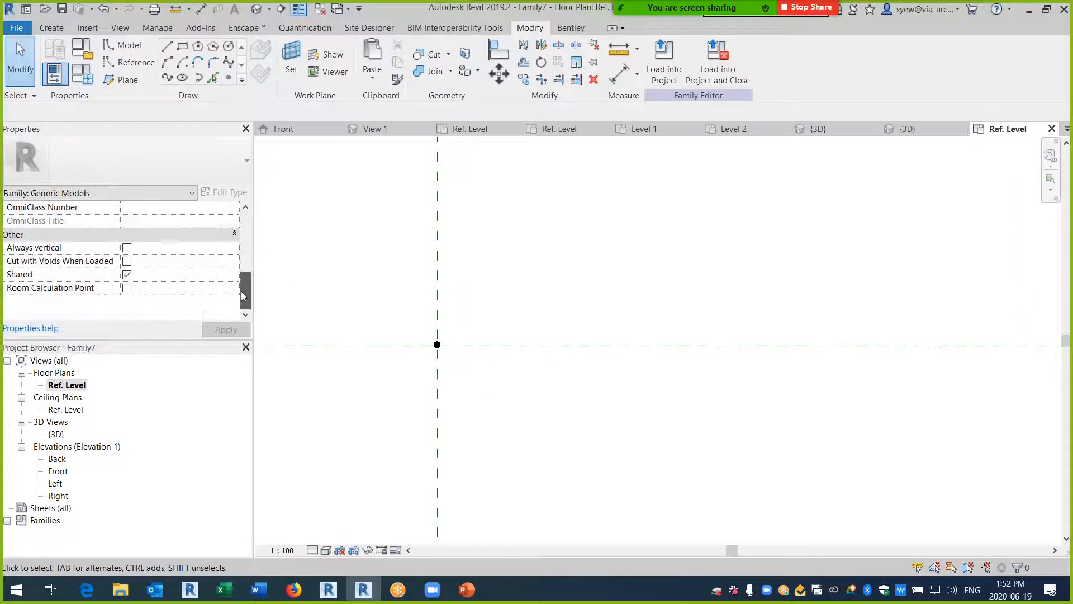
click(126, 274)
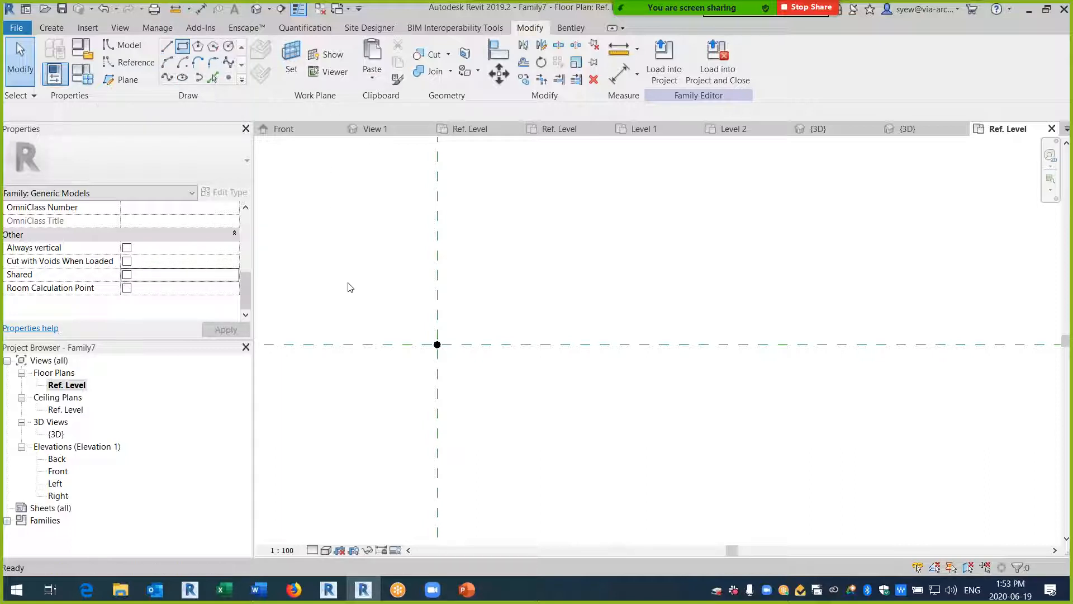
- Draw a rectangle of model lines about 1400 by 1300 mm around the reference point
key(l)
key(i)
click(380, 289)
click(507, 408)
key(Escape)
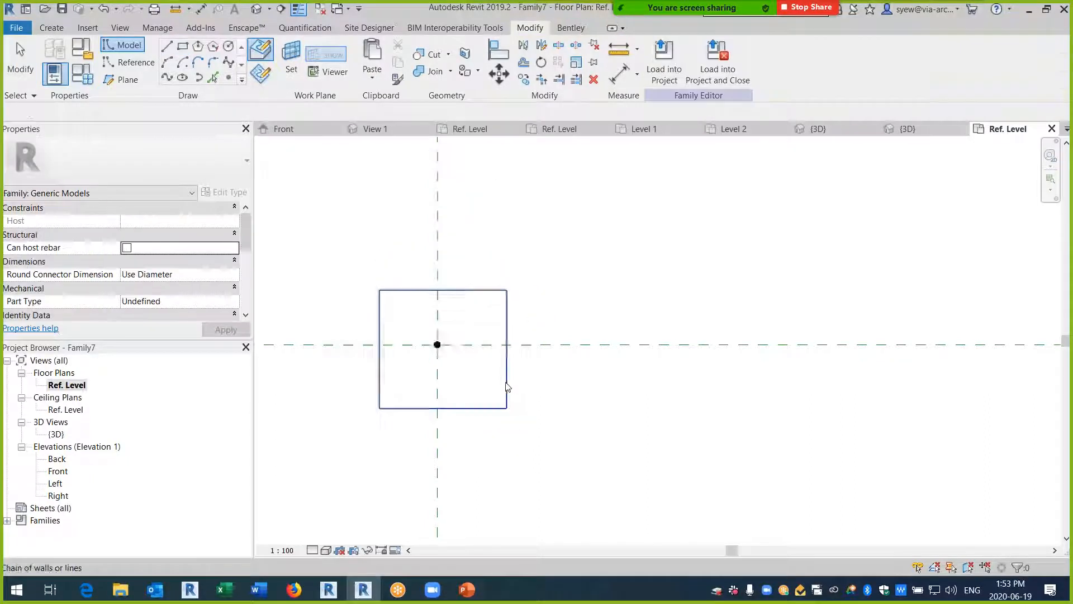
click(506, 382)
scroll(507, 331, up, 2)
key(Escape)
click(502, 339)
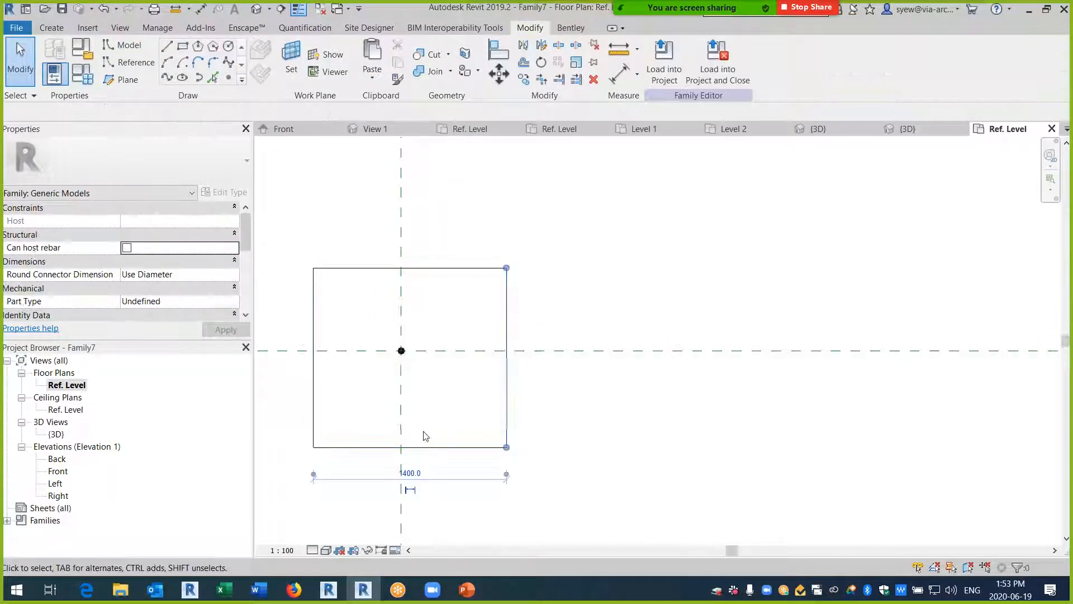
- Place a horizontal aligned dimension string across the rectangle's left edge, the vertical centre reference plane and the right edge
click(204, 9)
click(404, 285)
click(510, 296)
scroll(553, 245, down, 1)
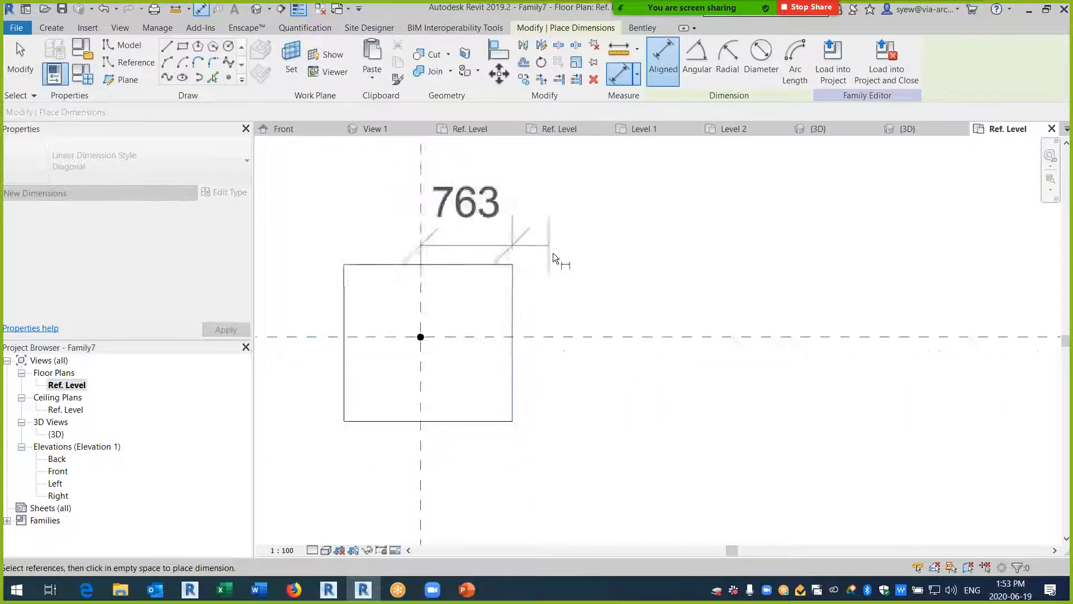
scroll(552, 253, down, 1)
click(548, 199)
key(Escape)
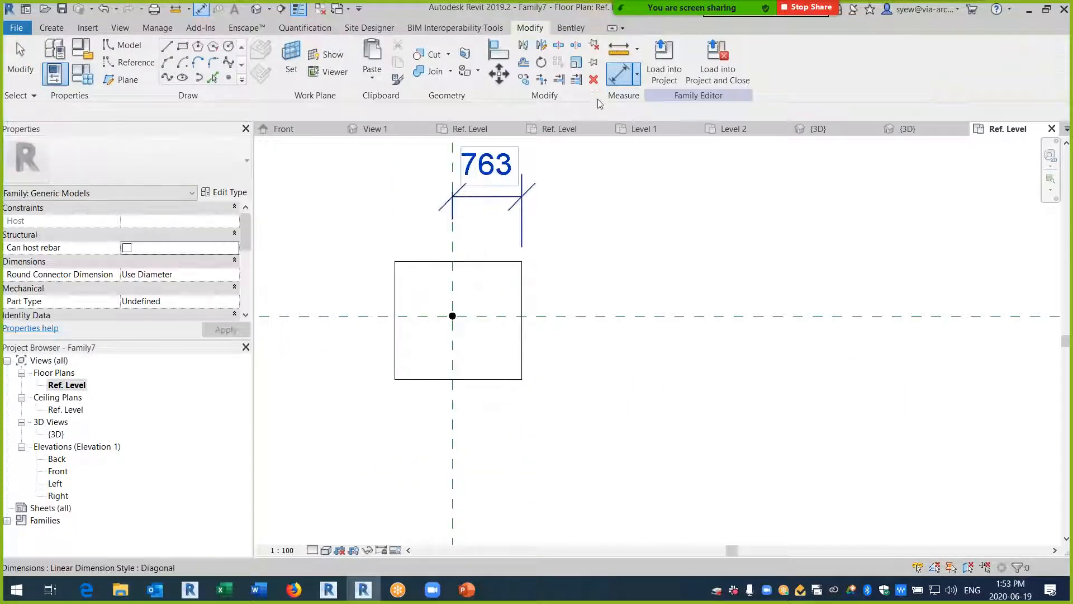
key(Escape)
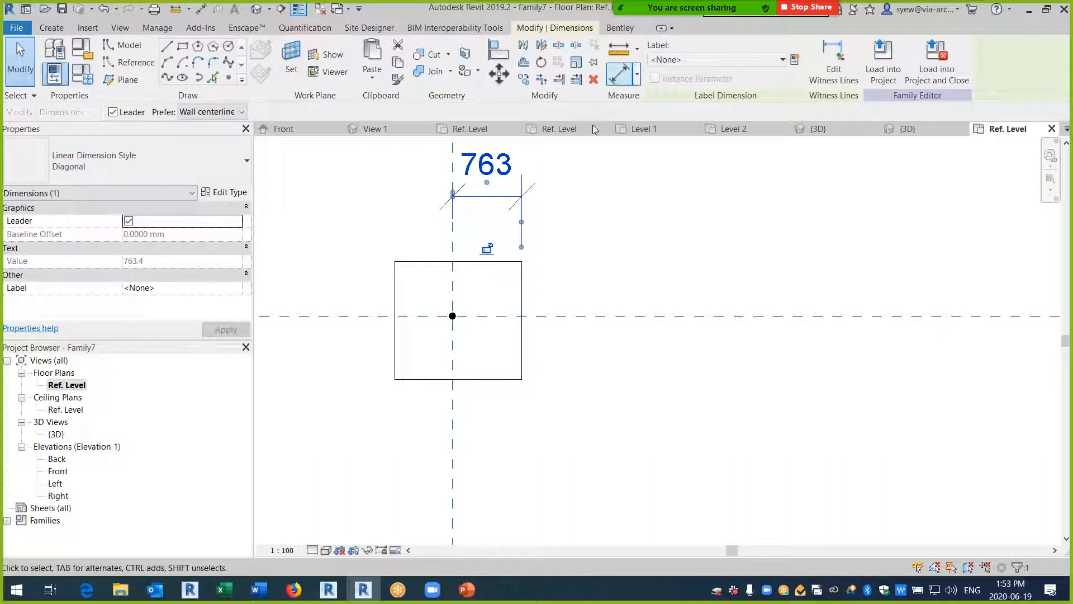
key(Escape)
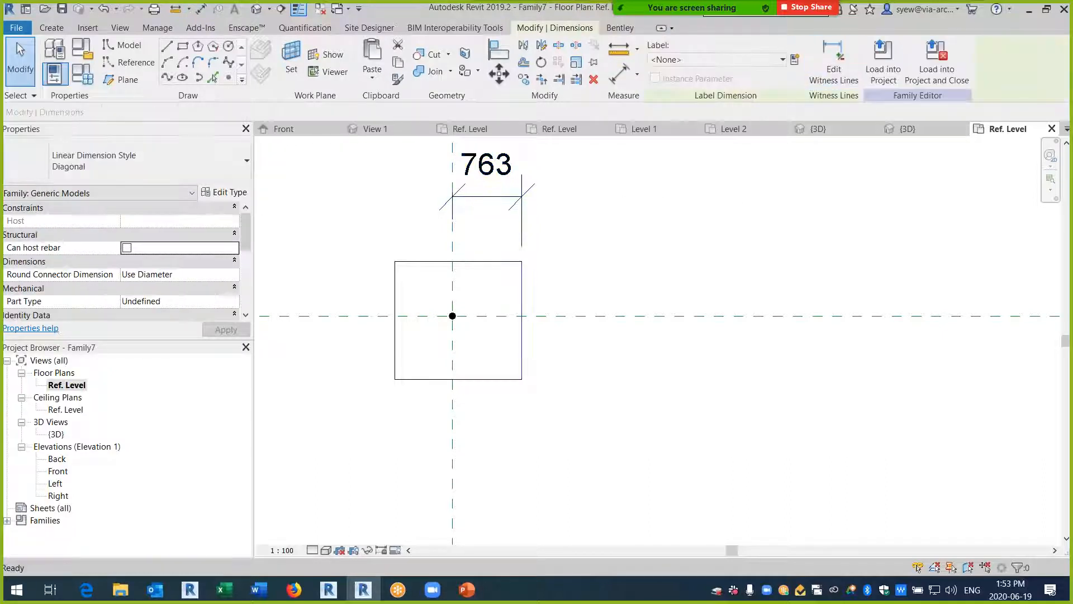
click(395, 275)
click(348, 258)
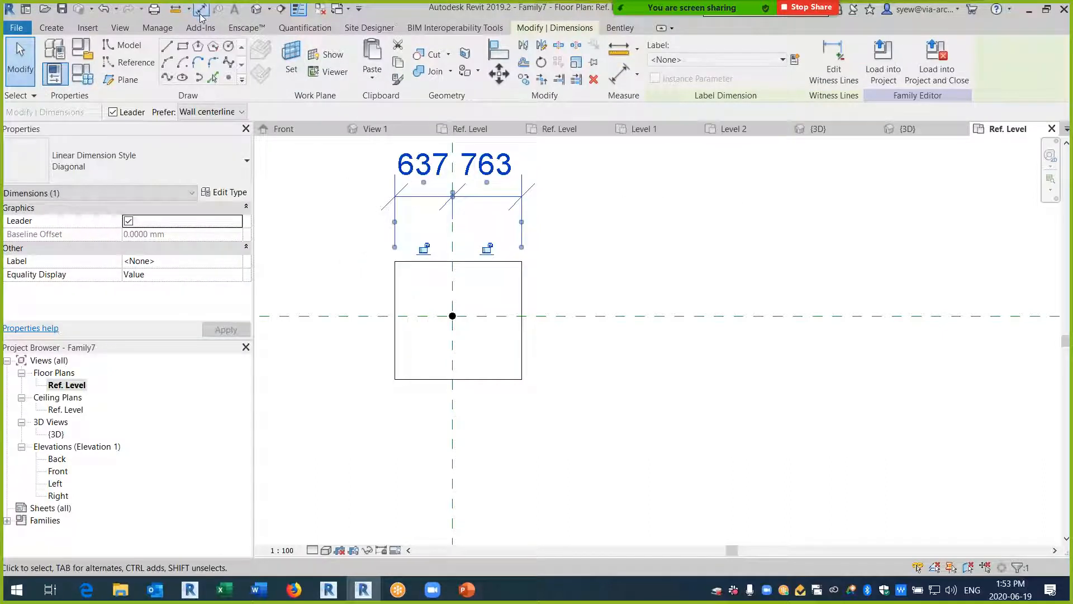
- Place a vertical aligned dimension string across the rectangle's upper edge, the horizontal centre reference plane and the lower edge
click(201, 10)
click(492, 316)
click(488, 262)
click(499, 379)
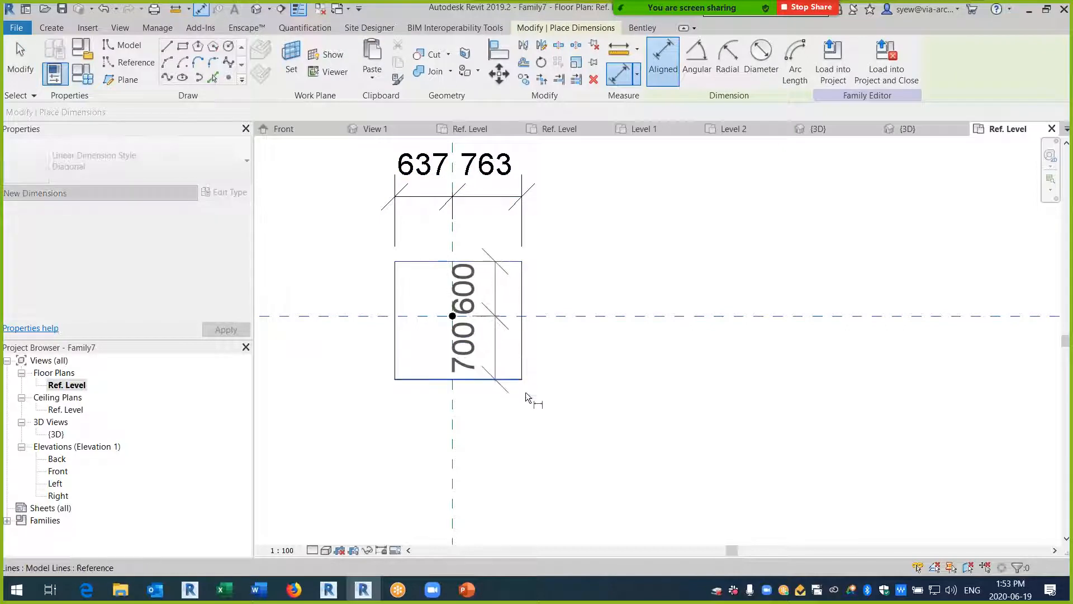
click(641, 416)
key(Escape)
key(Escape)
- Set the distances from the horizontal centre plane to the rectangle's lower and upper edges to 100 mm each
click(500, 379)
click(614, 352)
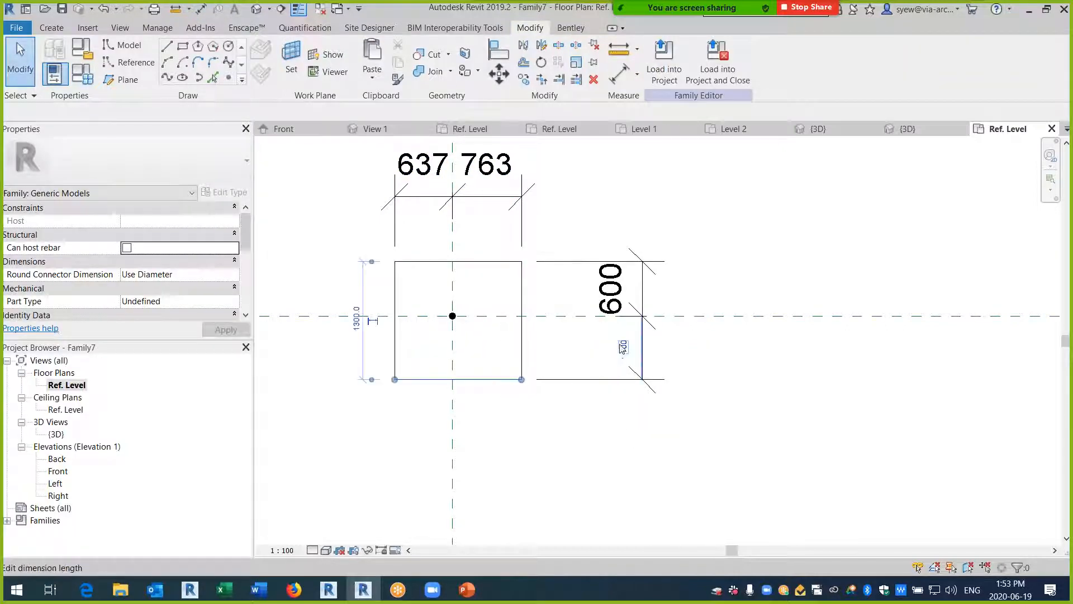
text(100)
key(Return)
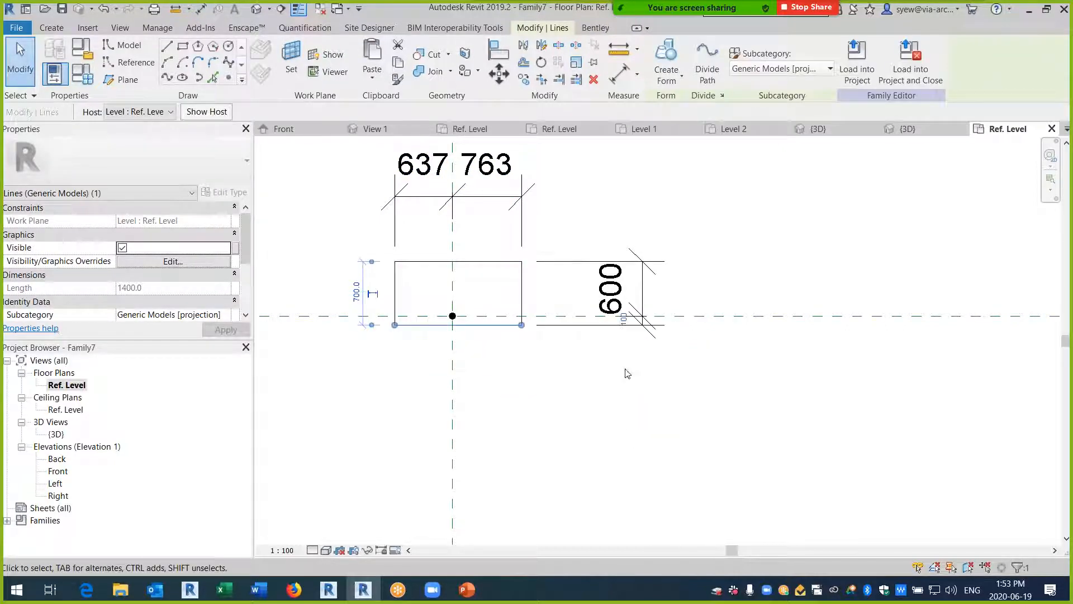
key(Escape)
click(621, 289)
text(100)
key(Return)
key(Escape)
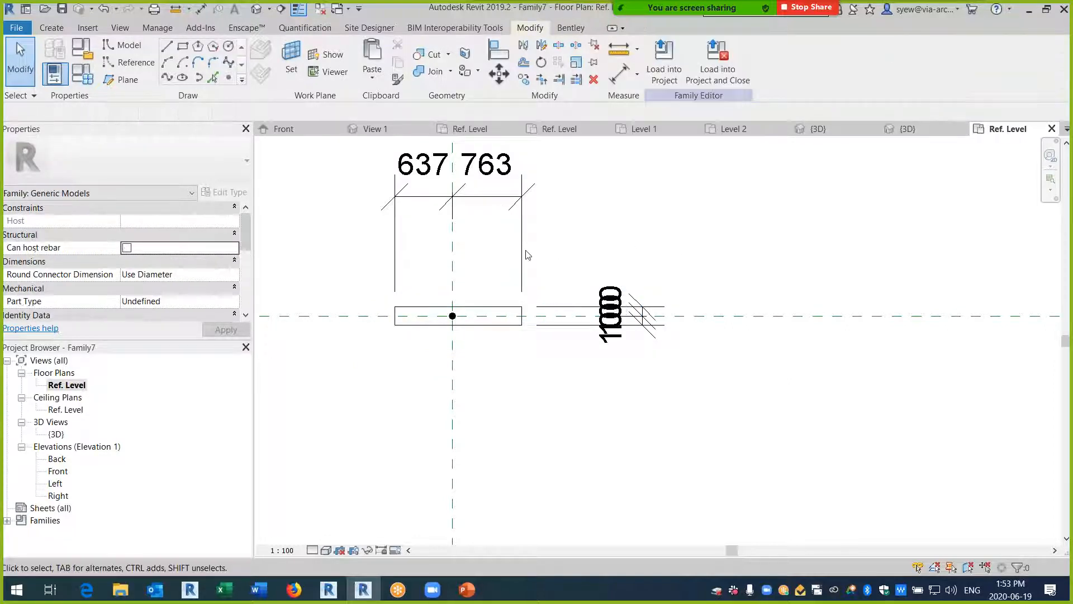
- Set the distance from the vertical centre plane to the rectangle's right edge to 100 mm
click(526, 317)
key(Escape)
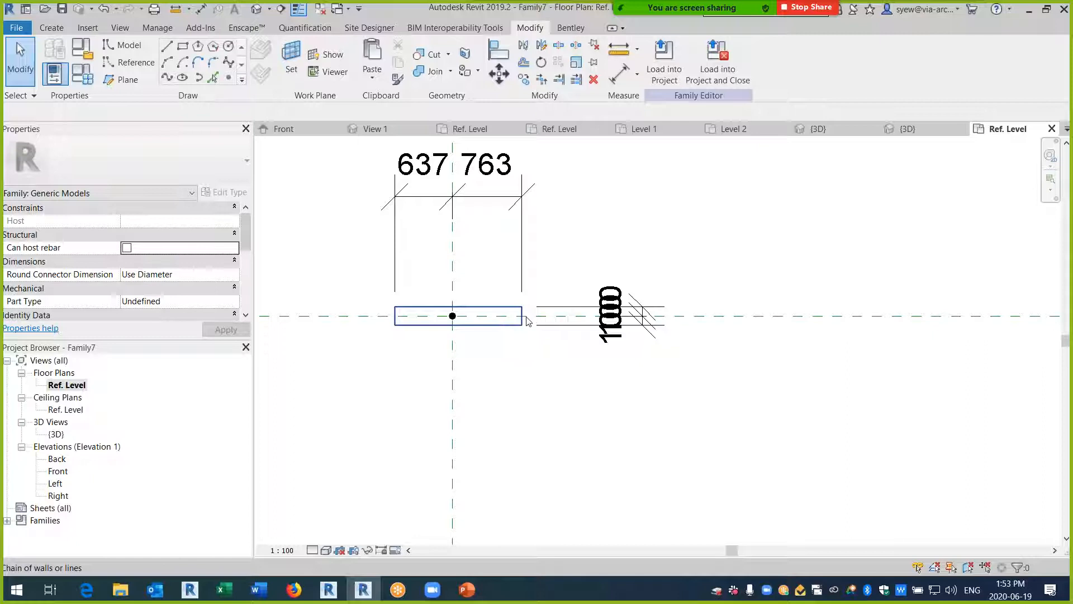
key(Escape)
key(Tab)
click(529, 316)
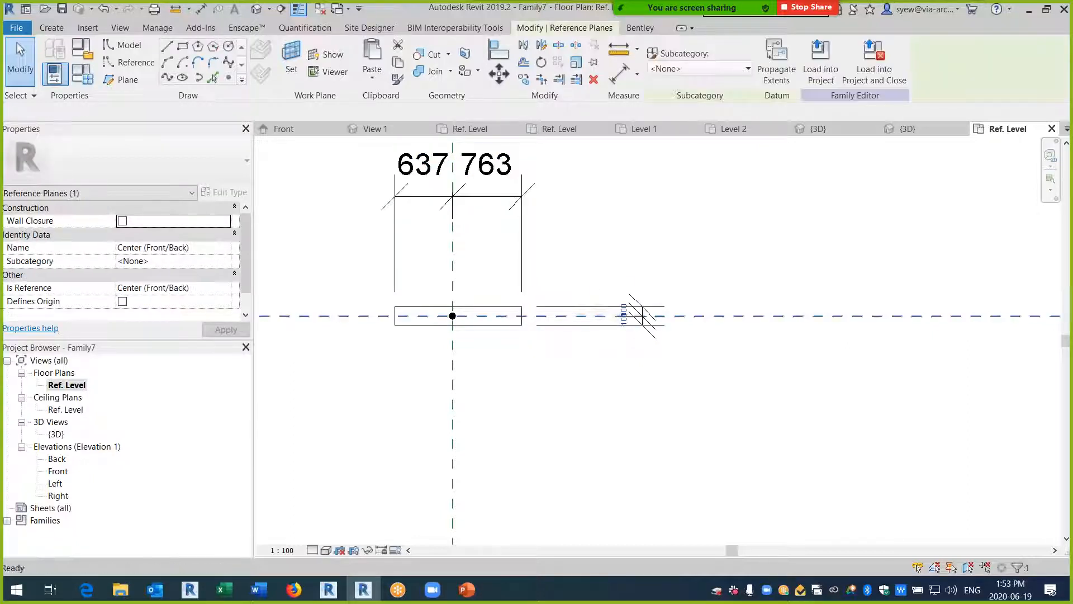
key(Escape)
key(Tab)
middle_drag(608, 233, 610, 288)
click(523, 371)
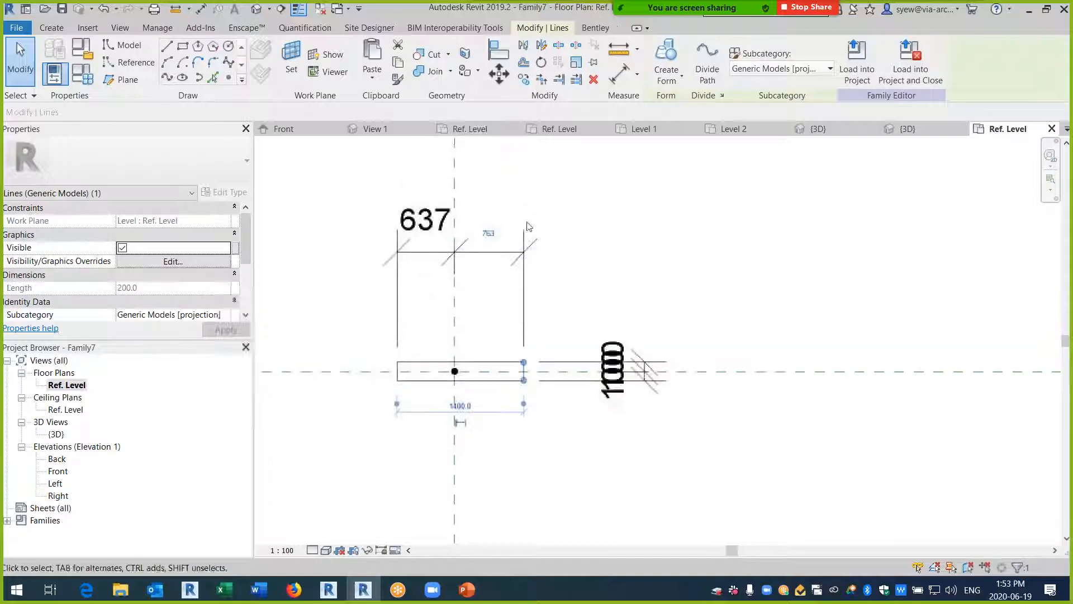
text(100)
key(Return)
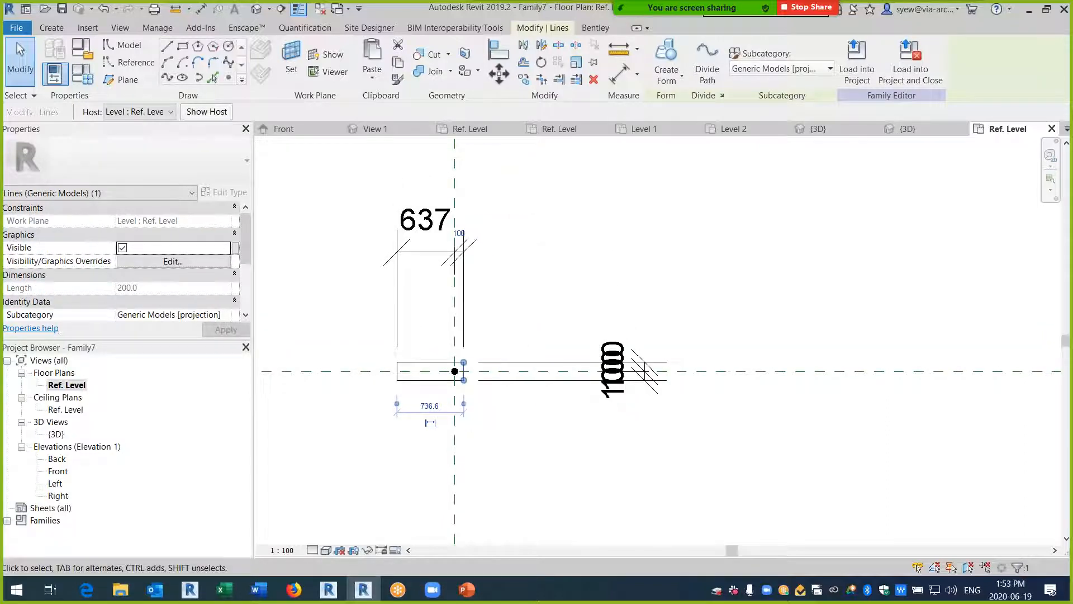
key(Escape)
- Set the distance from the vertical centre plane to the rectangle's left edge to 100 mm
scroll(459, 215, up, 2)
key(Tab)
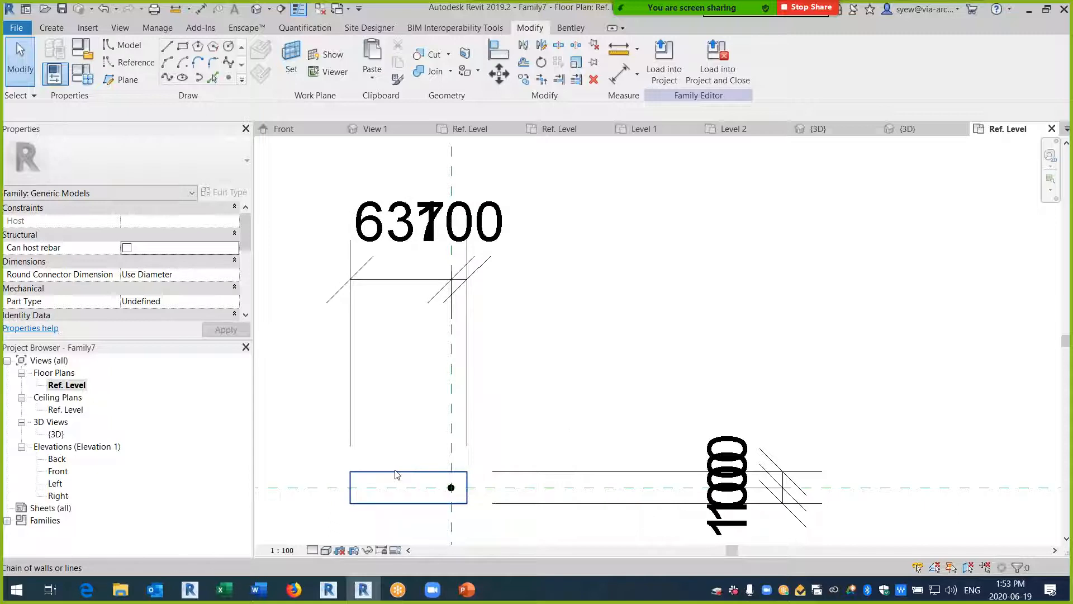
click(351, 485)
click(386, 242)
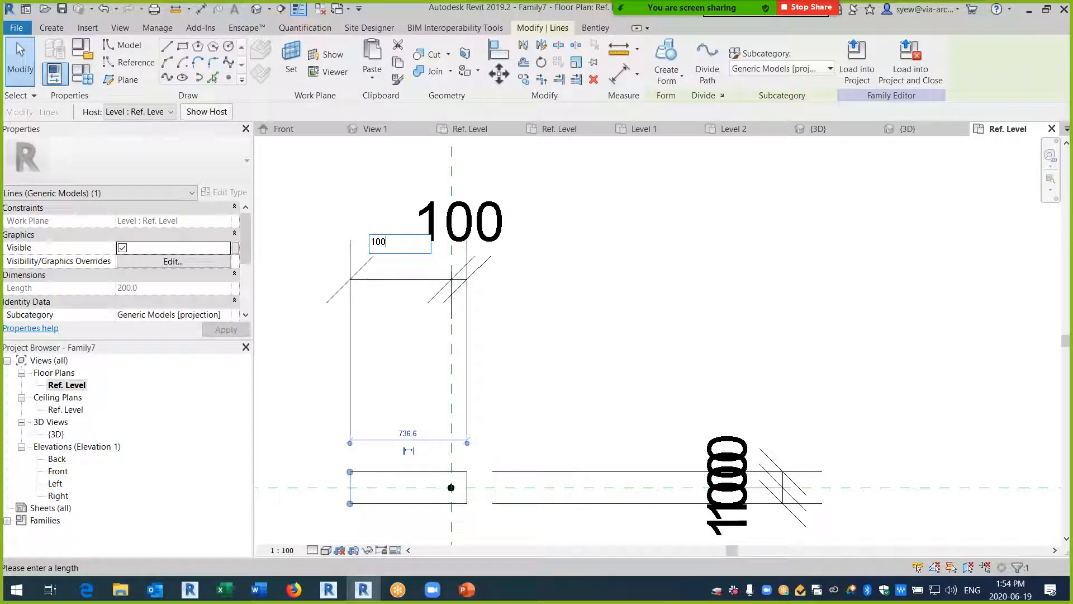
text(100)
key(Return)
key(Escape)
- Apply an equality constraint to the horizontal dimension string so the square stays centred on the vertical reference plane
scroll(551, 316, up, 3)
click(492, 198)
scroll(503, 407, down, 1)
middle_drag(519, 355, 520, 391)
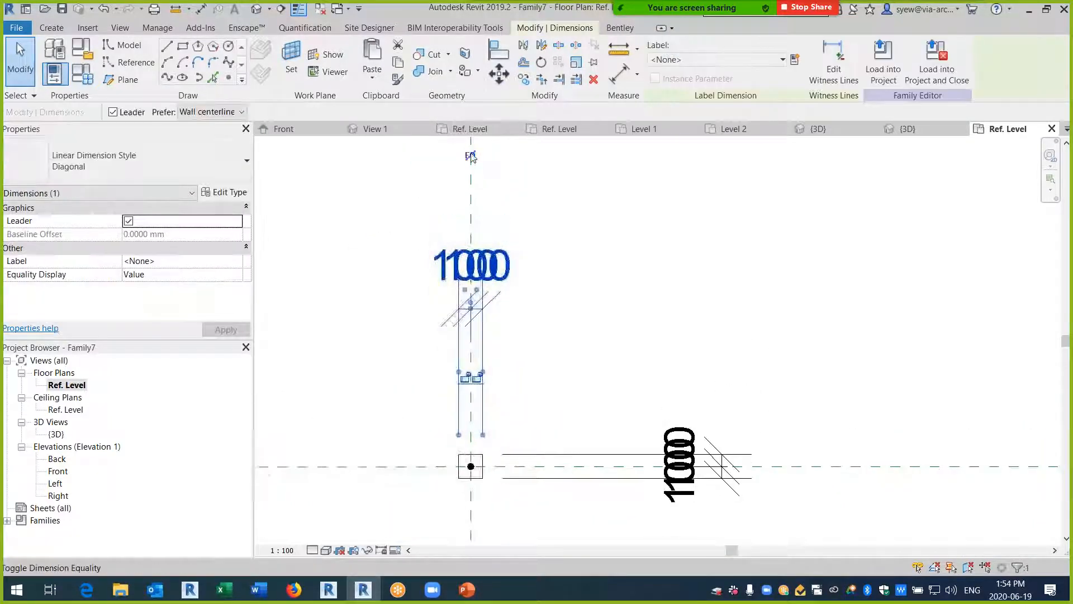
click(470, 156)
middle_drag(585, 363, 579, 309)
key(Escape)
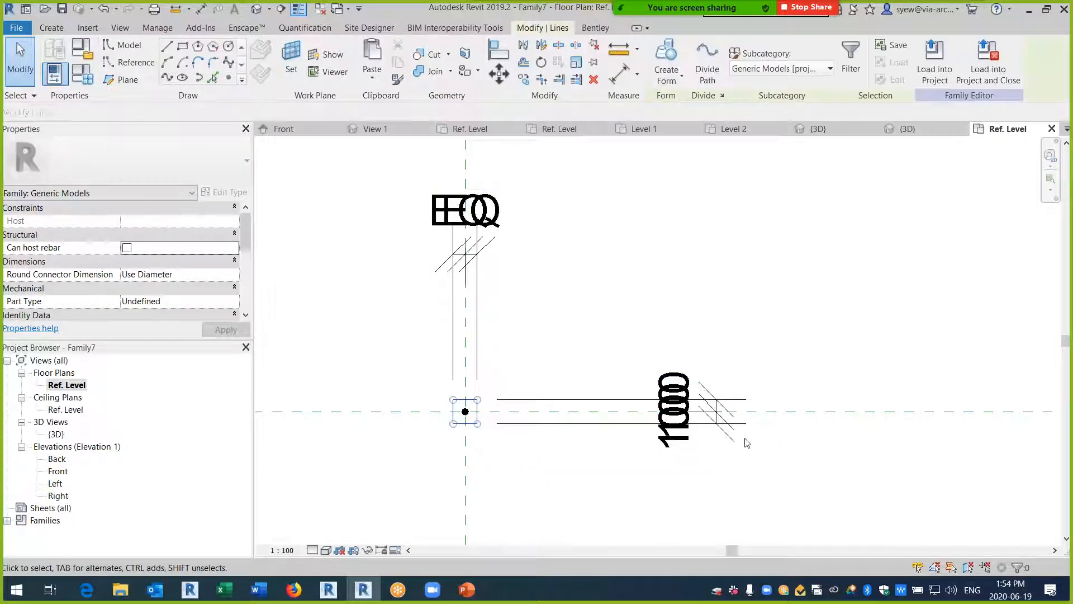
- Apply an equality constraint to the vertical dimension string so the square stays centred on the horizontal reference plane
middle_drag(584, 419, 555, 332)
scroll(555, 332, down, 1)
click(533, 343)
click(535, 336)
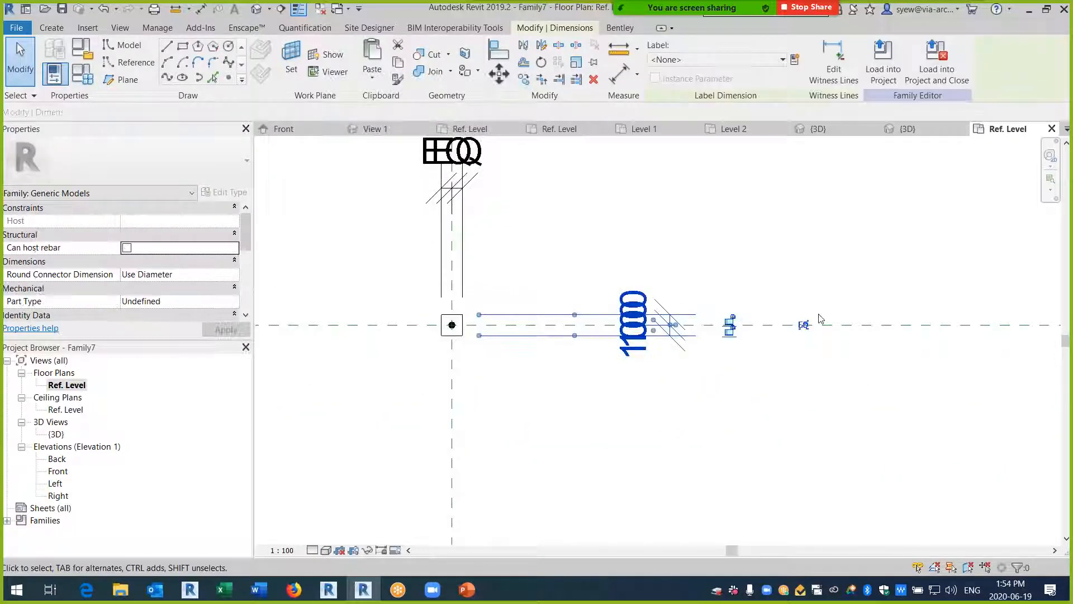
click(803, 324)
key(Escape)
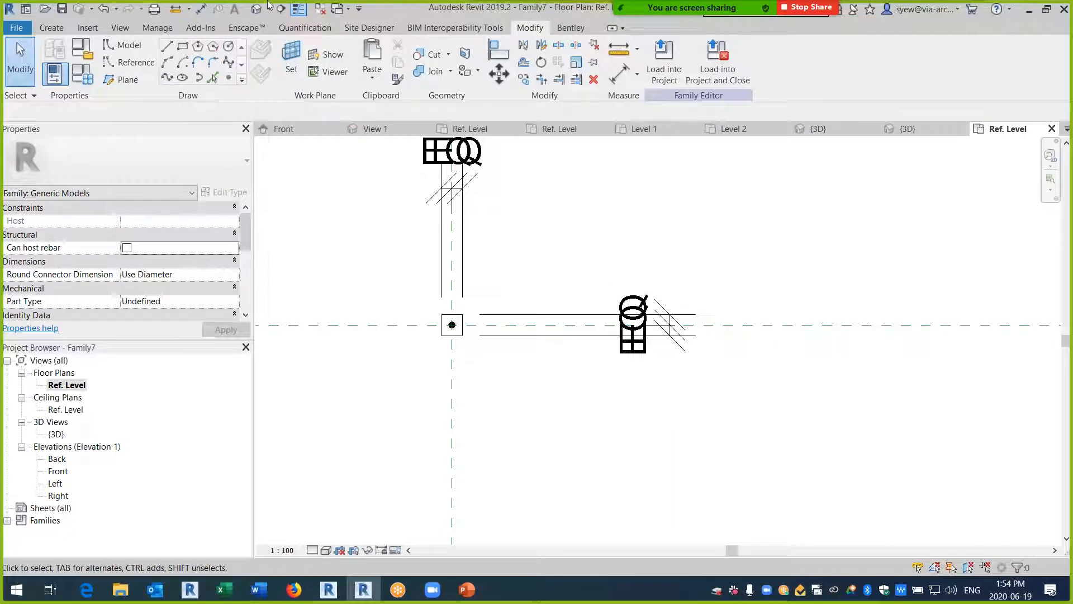
- Add aligned dimensions for the square's overall width and overall height
key(d)
key(i)
scroll(450, 310, up, 3)
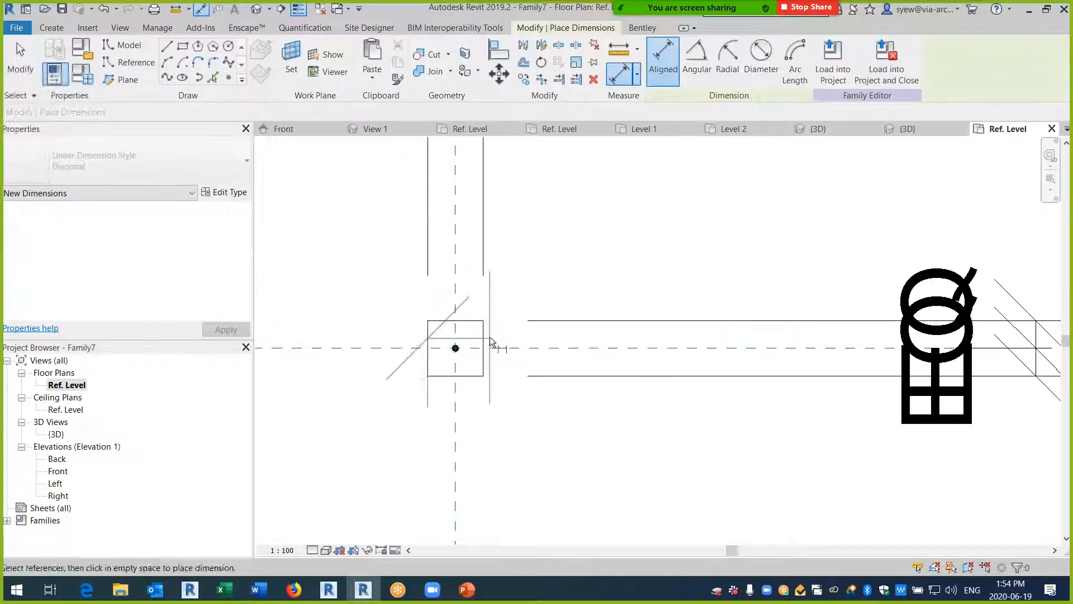
click(475, 376)
click(470, 321)
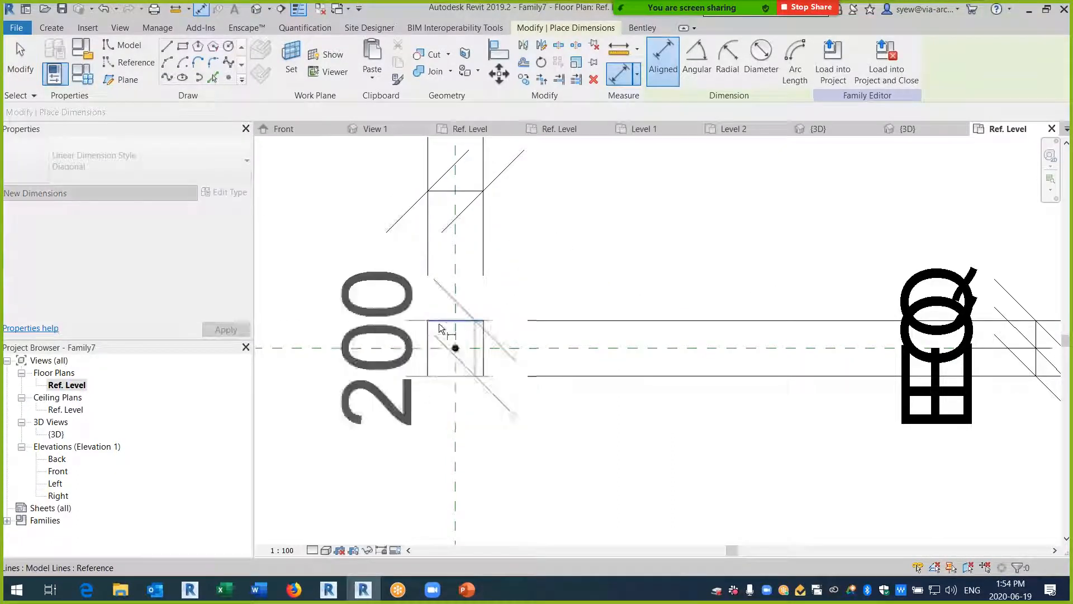
scroll(441, 304, down, 4)
click(381, 286)
key(Escape)
key(Escape)
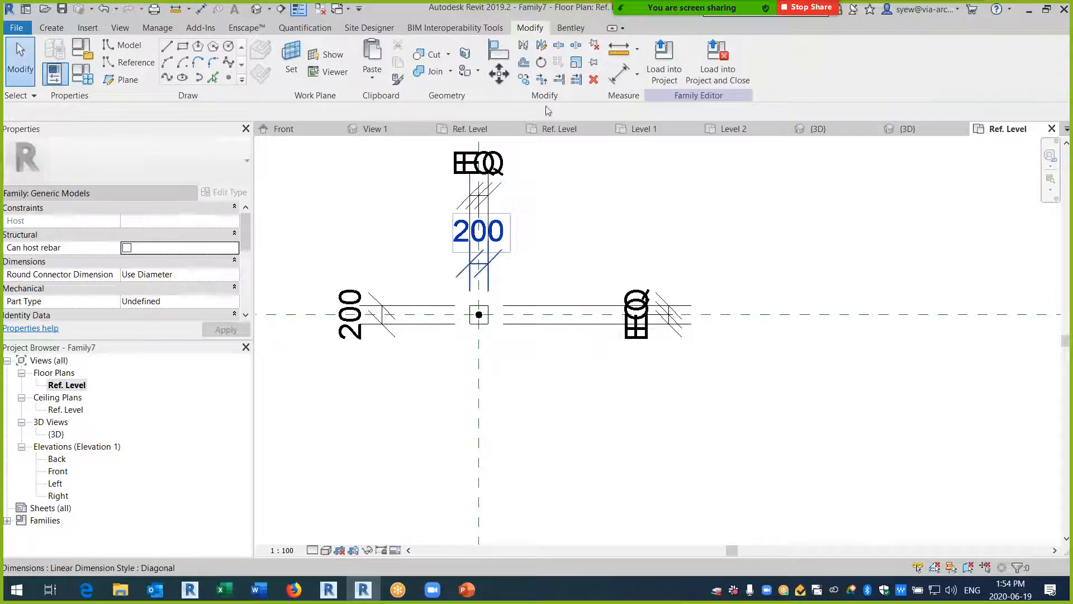
- Label the square's overall width dimension with a new type parameter named W
click(491, 232)
click(745, 60)
click(676, 91)
text(W)
click(885, 495)
- Label the square's overall height dimension with a new type parameter named L
click(385, 316)
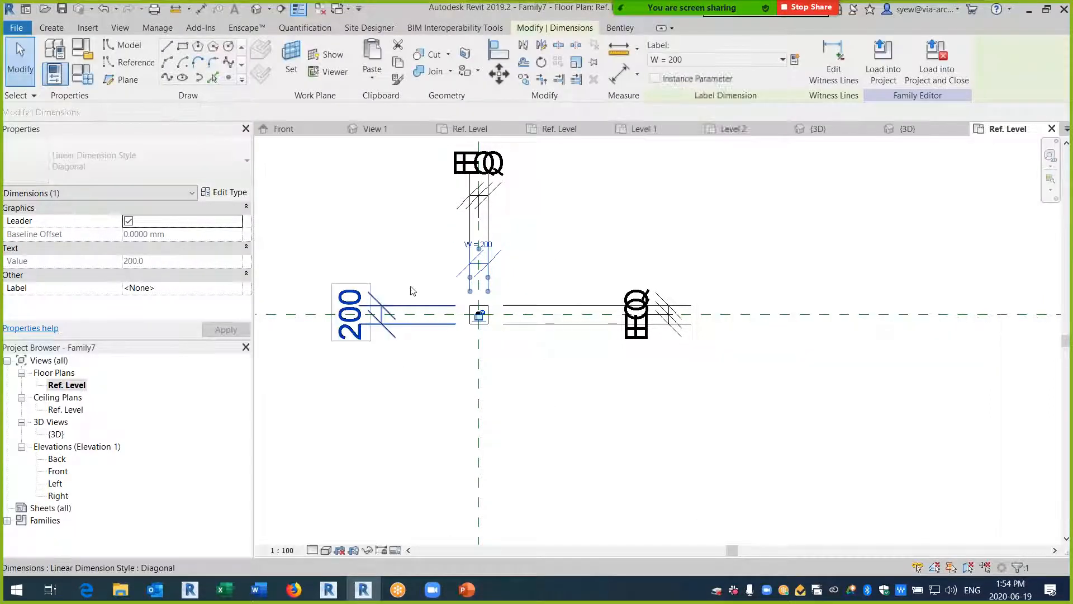
click(794, 60)
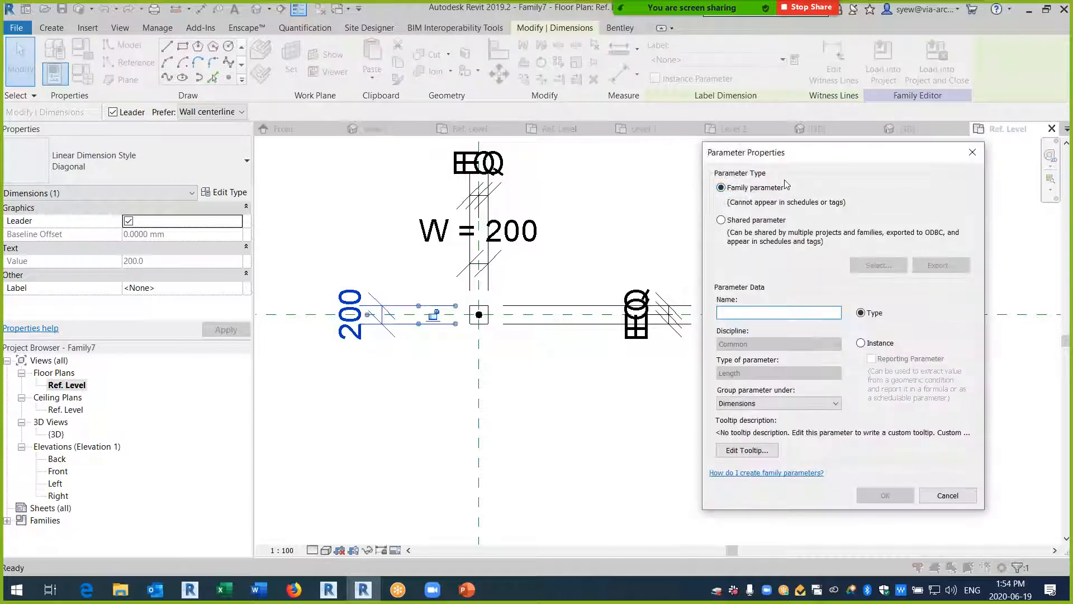
text(L)
key(Return)
click(455, 371)
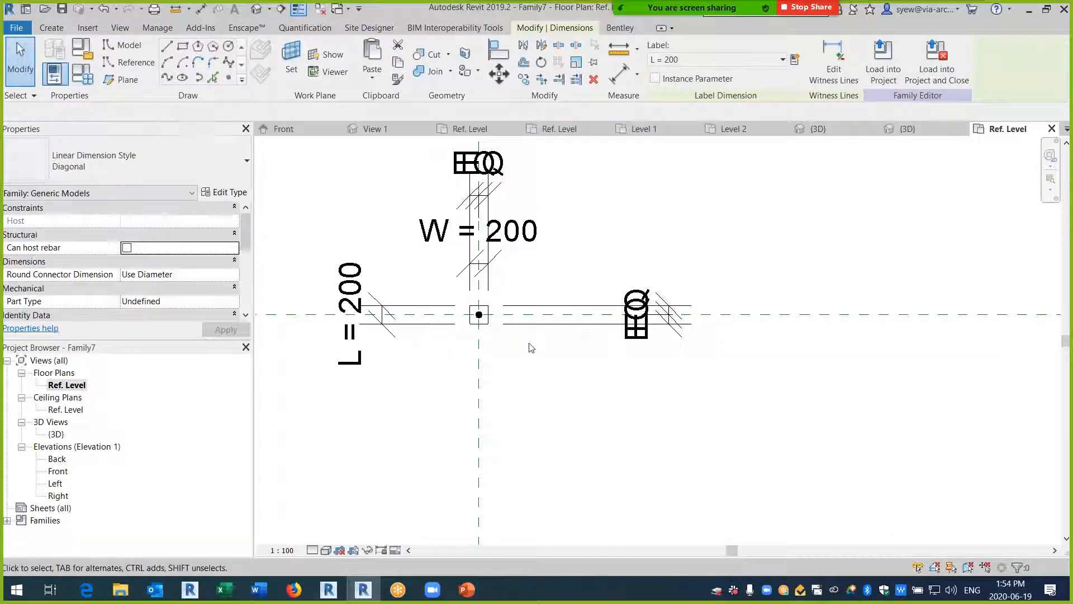
- Make the reference point at the centre of the square adaptive
scroll(519, 338, up, 3)
middle_drag(509, 331, 521, 369)
scroll(445, 342, up, 1)
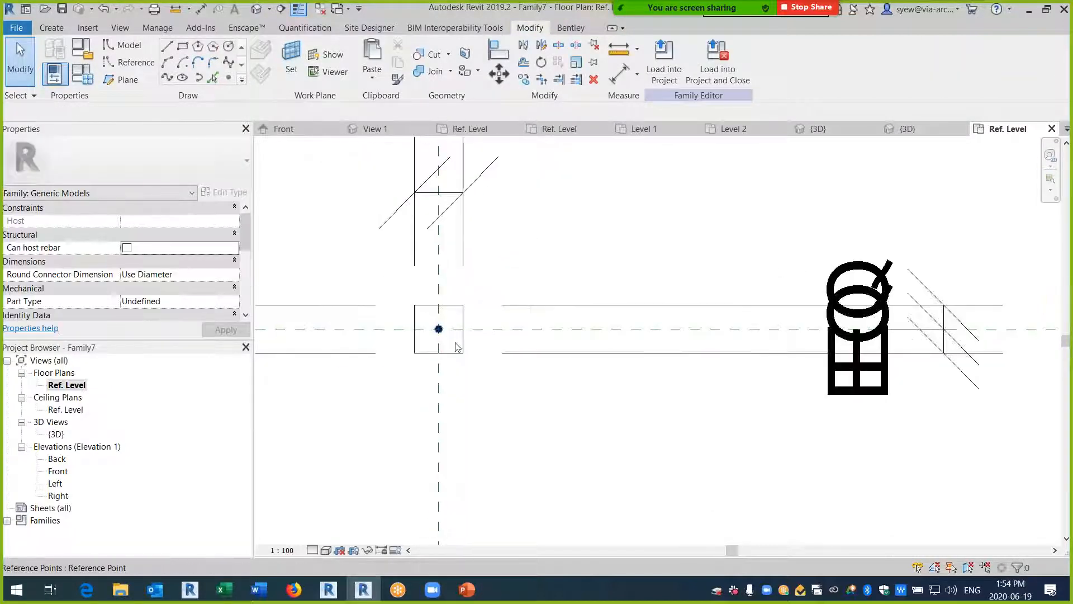
click(456, 347)
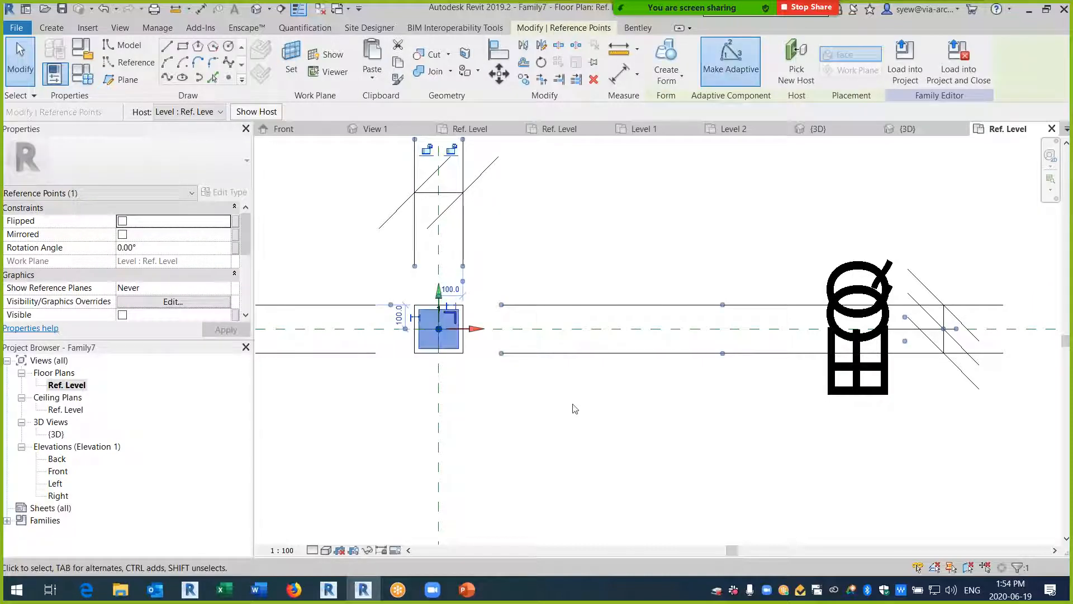
click(406, 179)
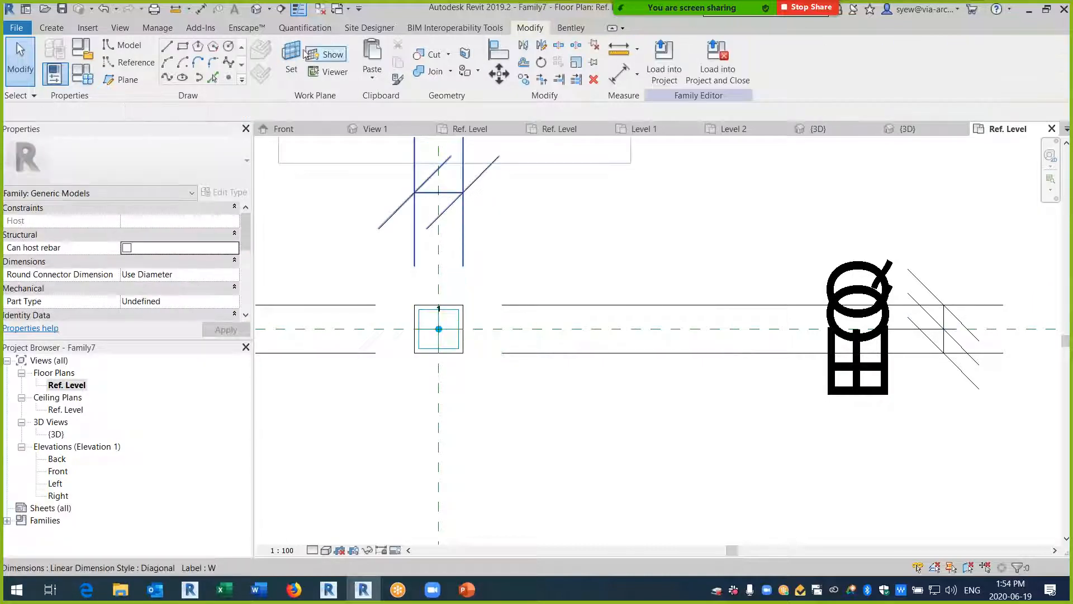
- Show the profile family in 3D and load it into Family6 instead of Project1
click(258, 9)
scroll(567, 378, up, 6)
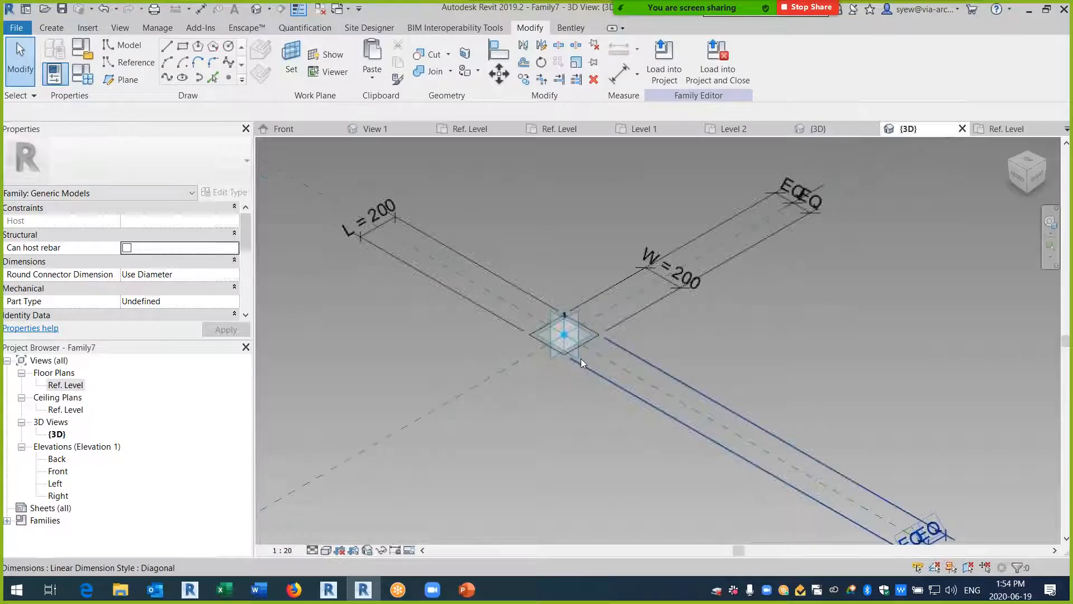
click(664, 68)
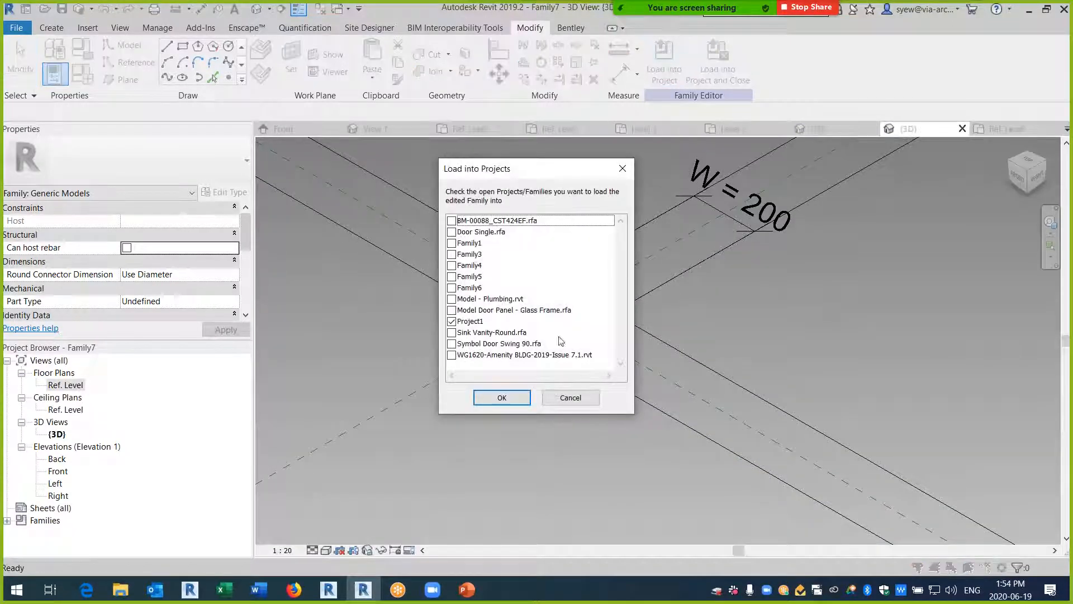
click(454, 288)
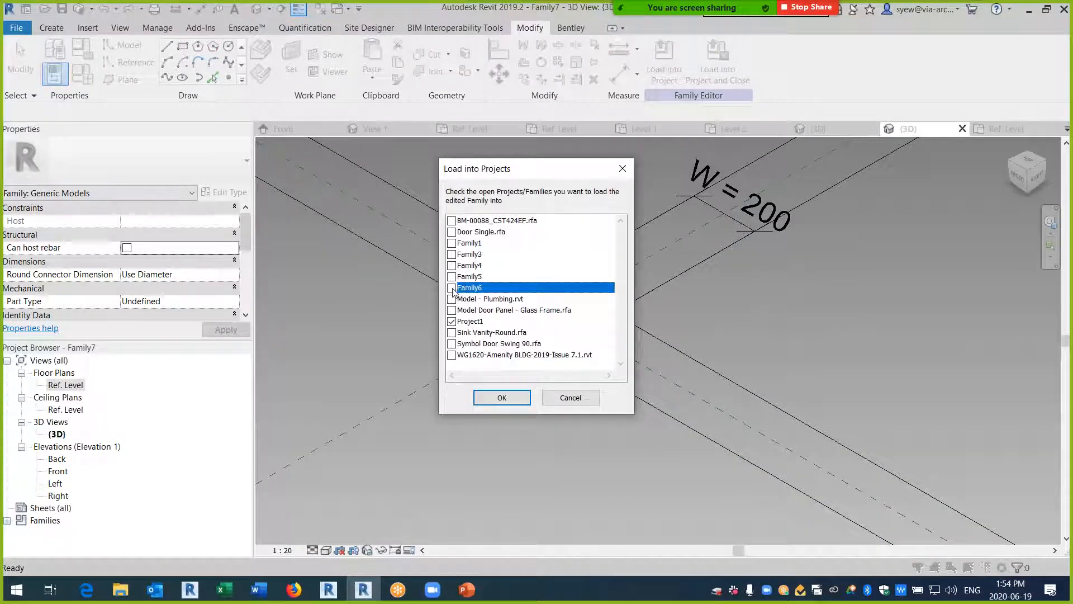
click(451, 323)
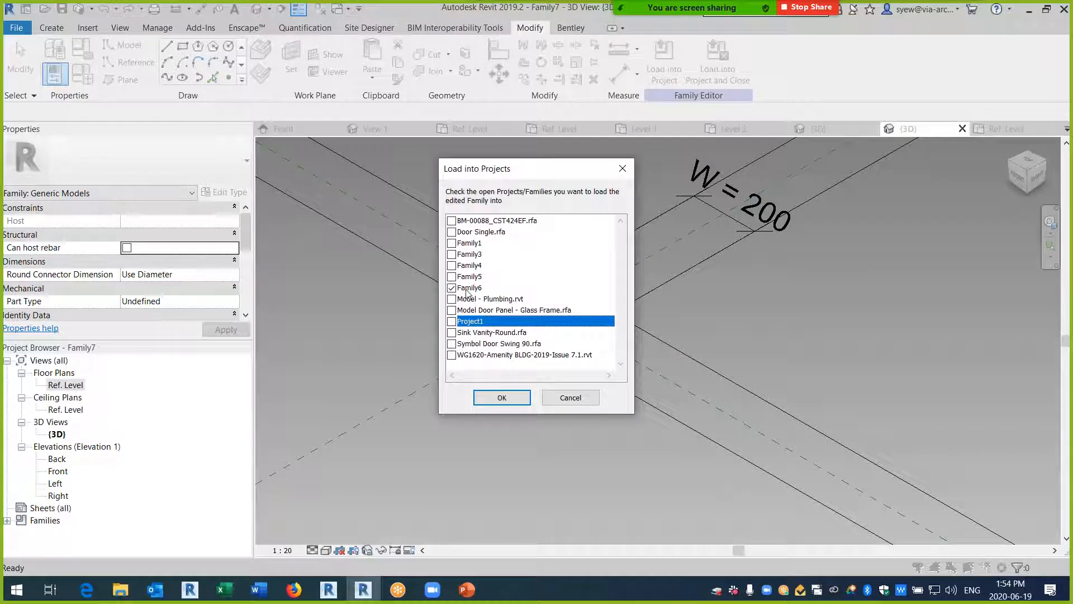
key(Return)
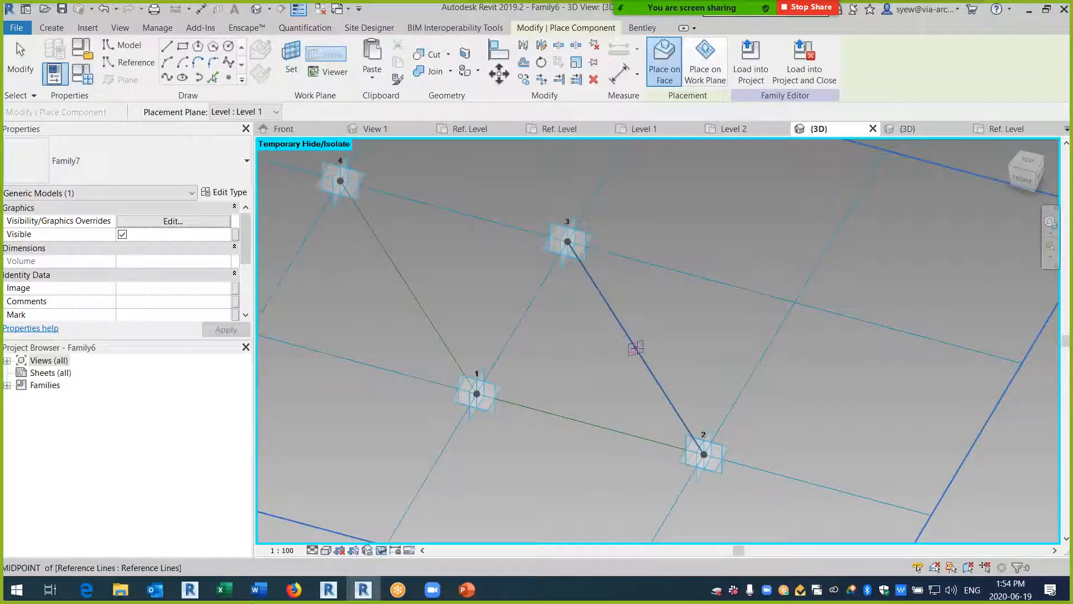
- Place one profile instance at the midpoint of the reference line between adaptive points 2 and 3
click(665, 330)
key(Escape)
key(Escape)
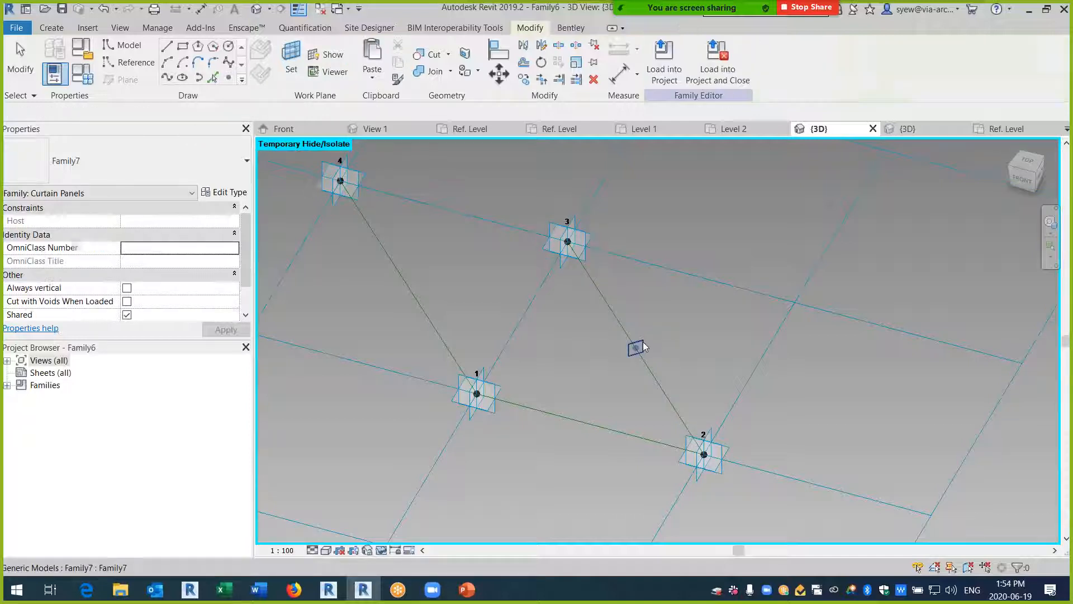
- Create a solid form from the placed profile along the closed chain of four reference lines
click(636, 347)
shift+middle_drag(694, 385, 713, 340)
key(Tab)
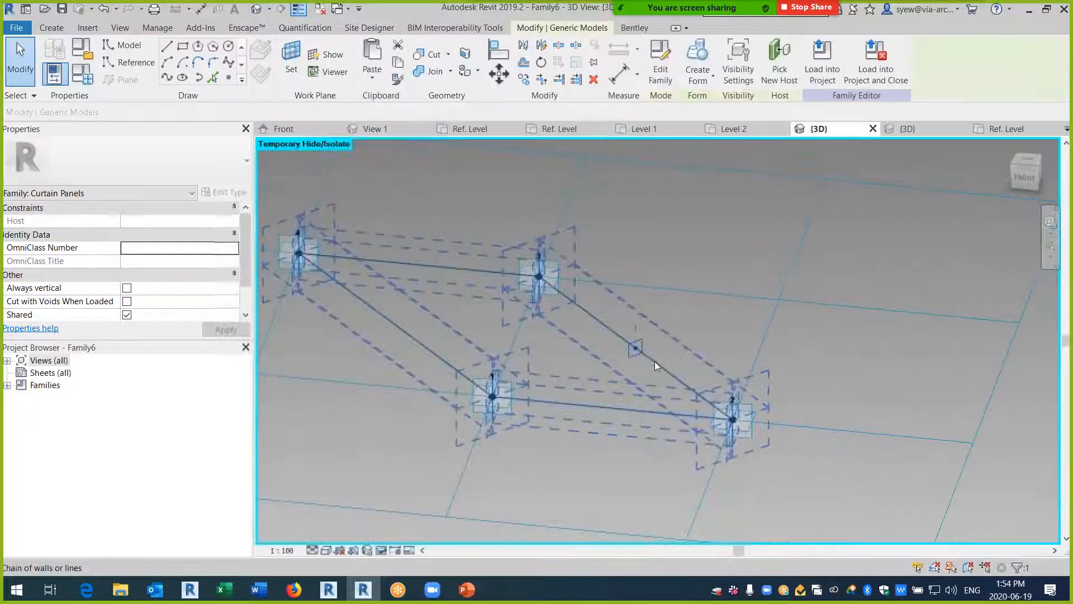
ctrl+click(655, 361)
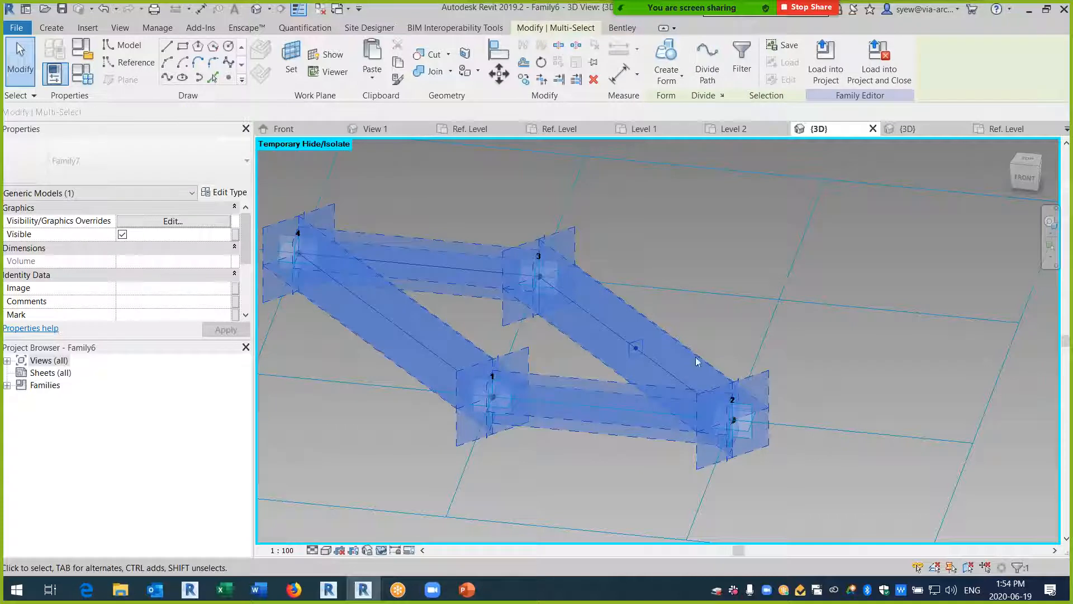
click(666, 56)
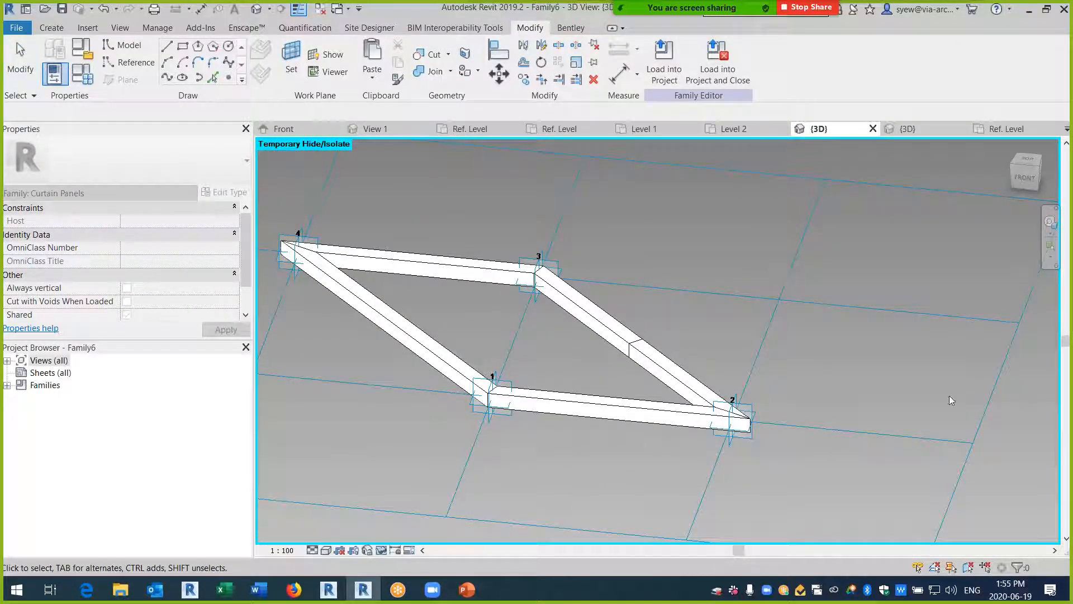
shift+middle_drag(839, 368, 679, 364)
- Turn off the profile instance's visibility and associate it with a new type parameter named 2d Outline Guide
scroll(679, 364, up, 3)
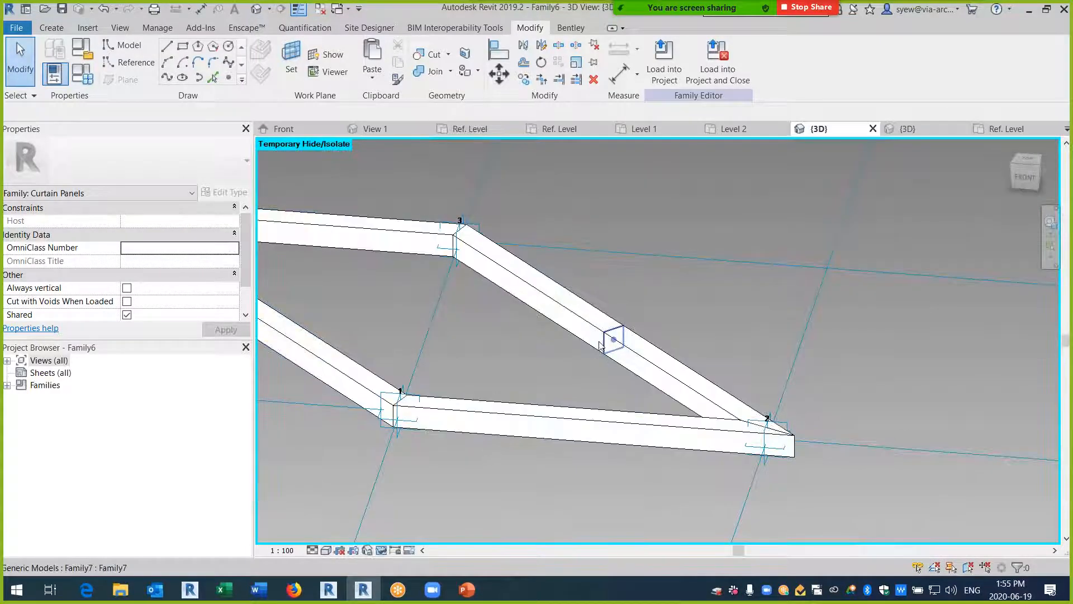
click(600, 345)
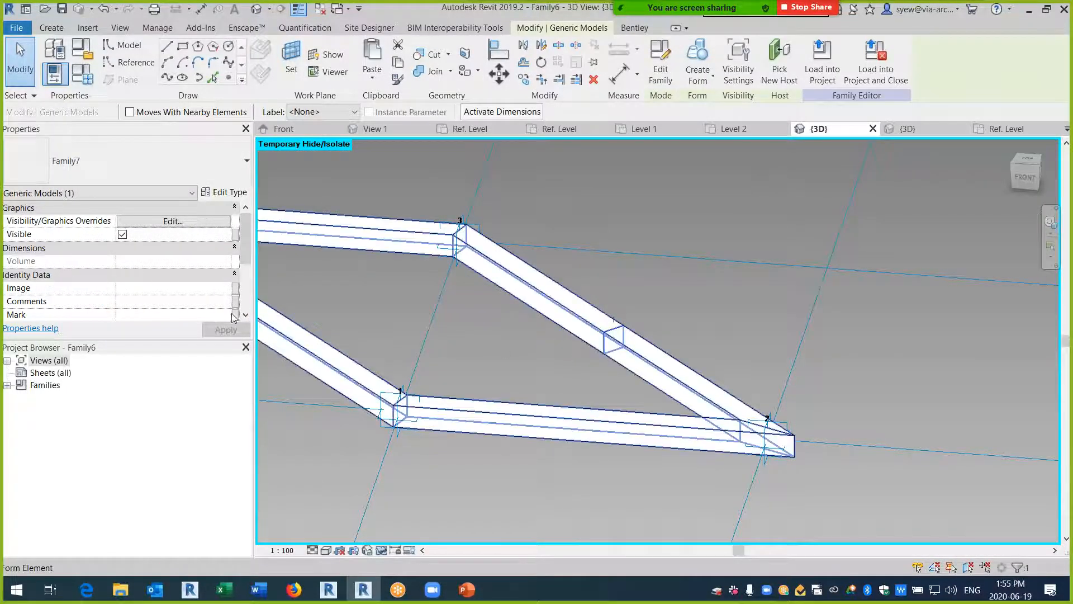
click(122, 235)
click(235, 234)
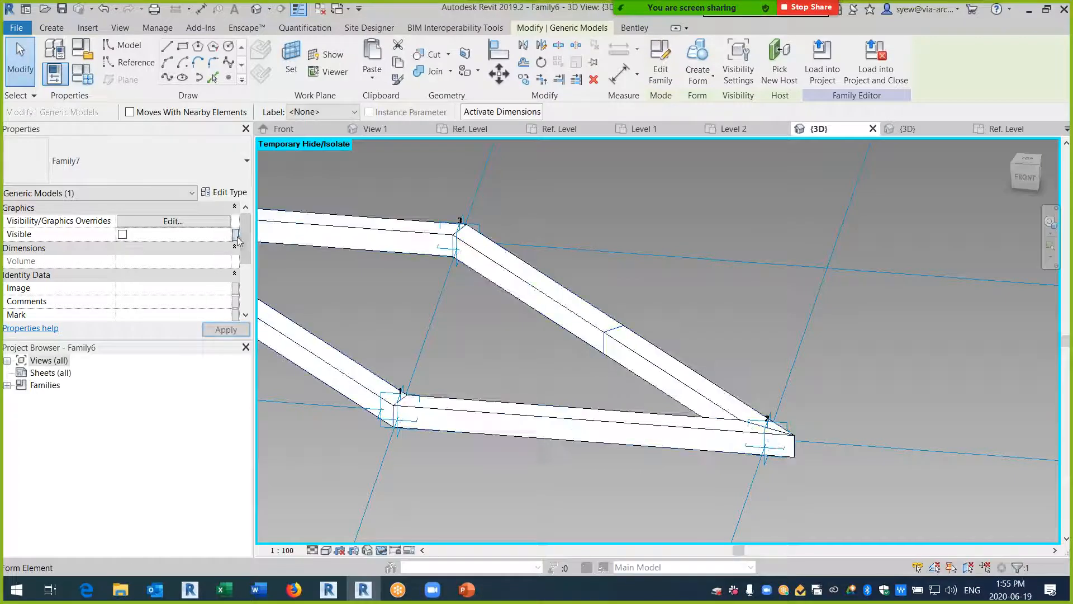
click(315, 399)
text(2d Outl)
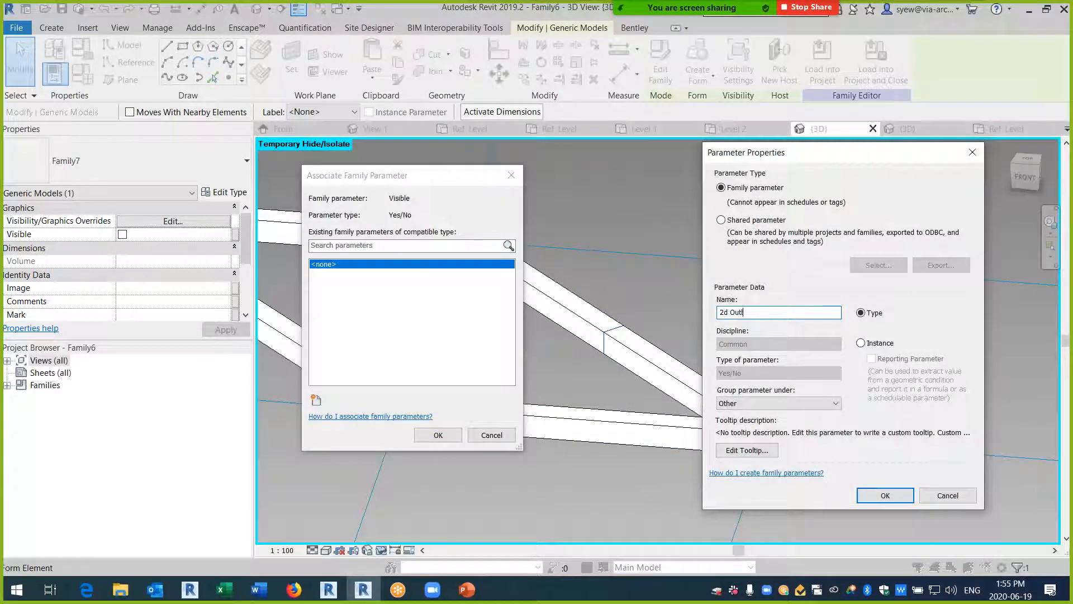
text(ine Guide)
key(Return)
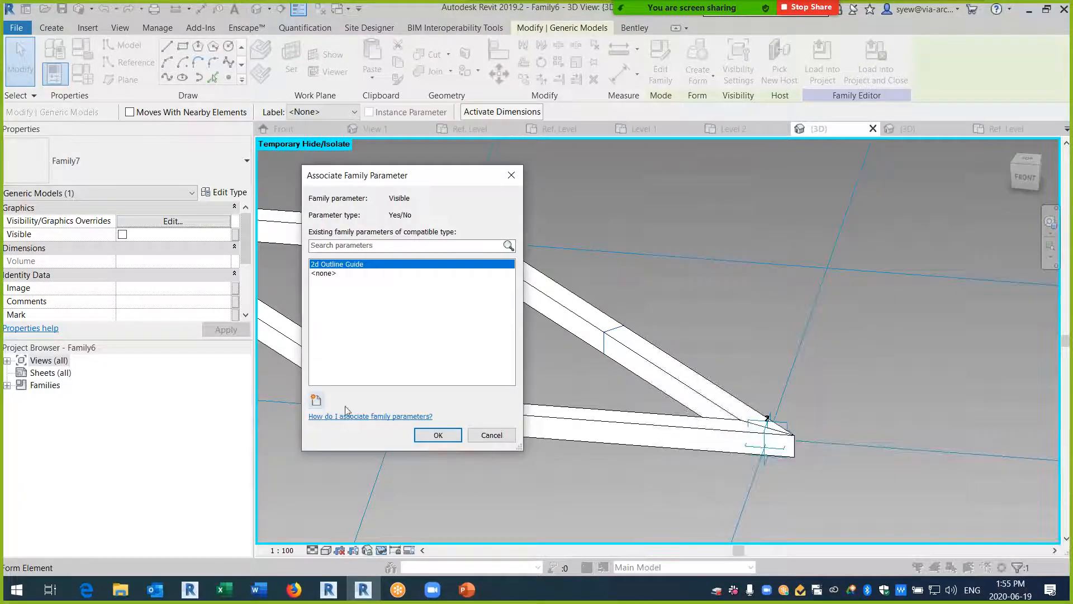
click(440, 439)
click(703, 313)
shift+middle_drag(704, 311, 676, 349)
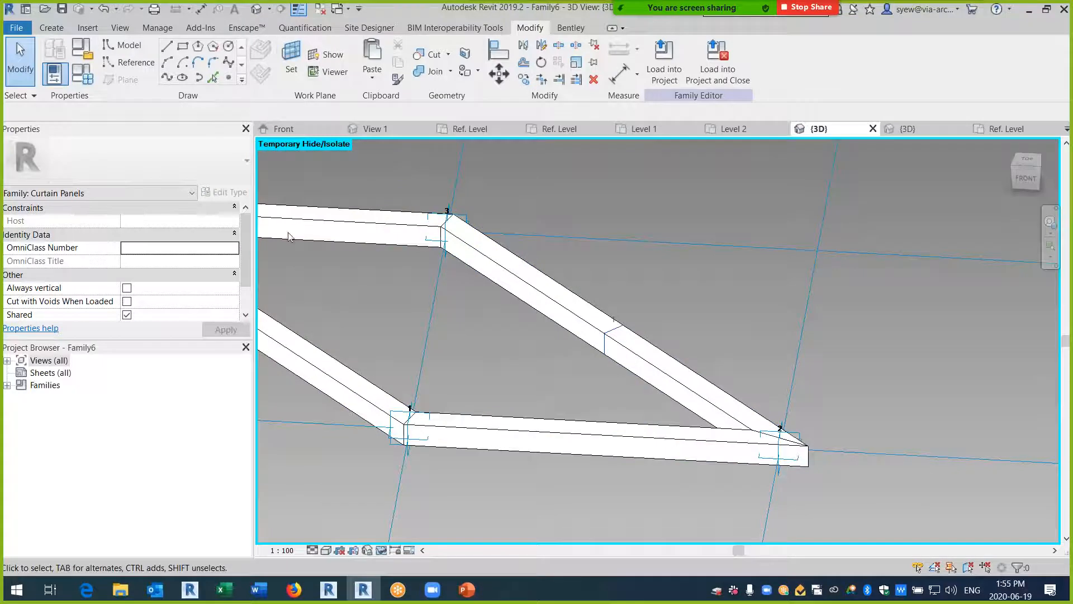
- Associate the profile type's L dimension with a new family parameter named L in the curtain panel family
click(601, 347)
click(223, 191)
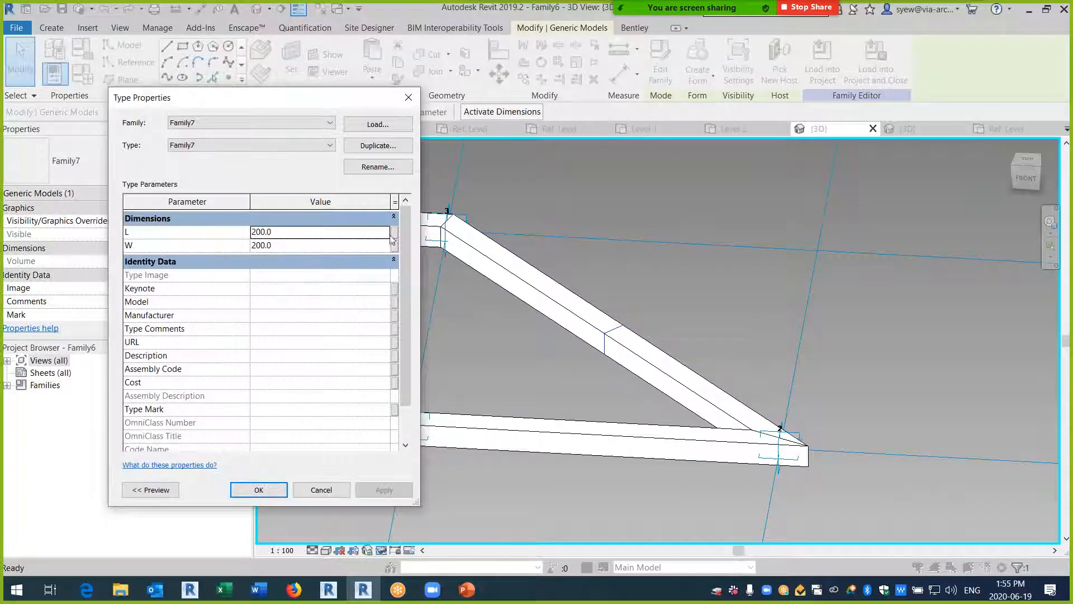
click(395, 231)
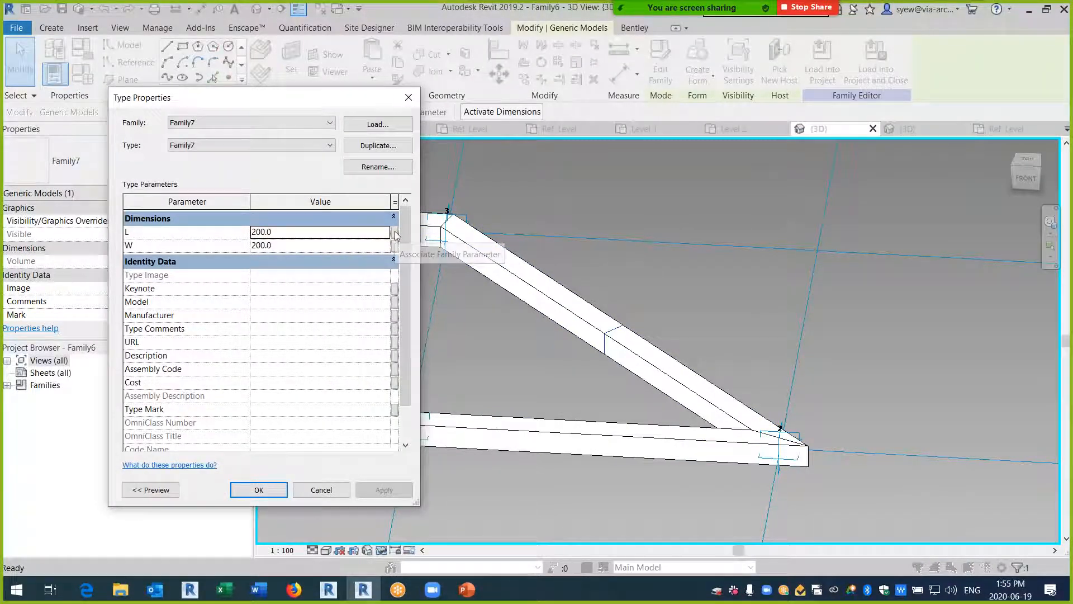
click(315, 400)
text(L)
key(Return)
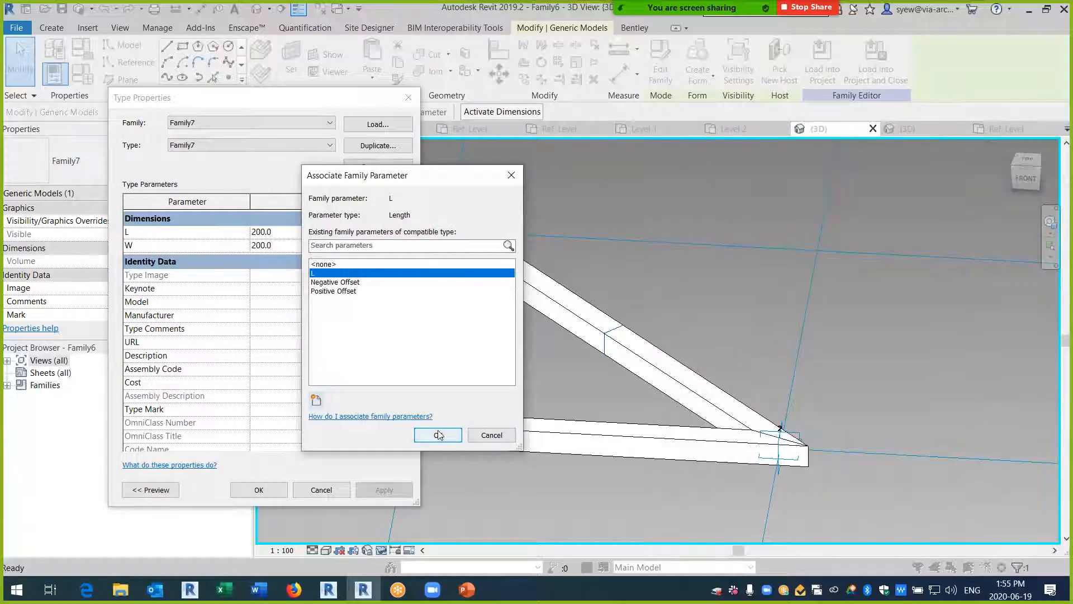
click(439, 434)
- Associate the profile type's W dimension with a new family parameter named W and apply the type properties
click(391, 249)
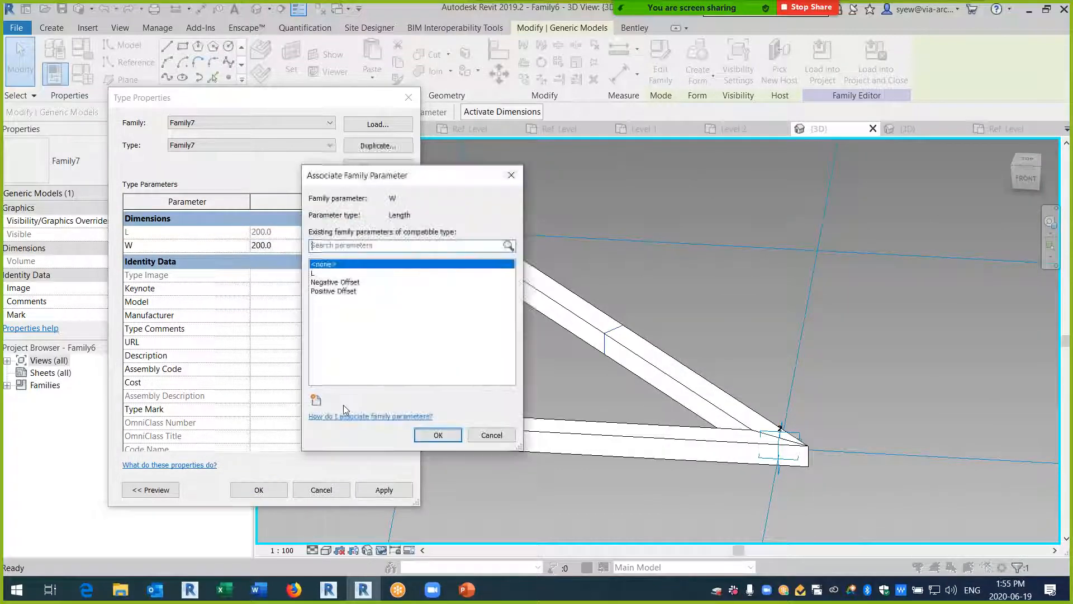
click(315, 400)
text(W)
click(883, 493)
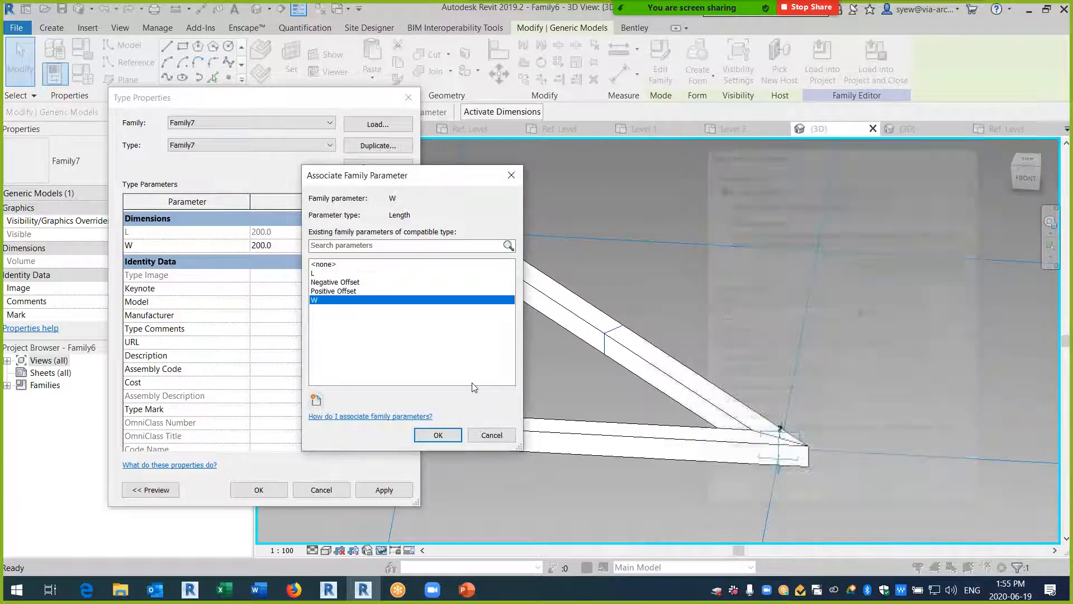
click(438, 434)
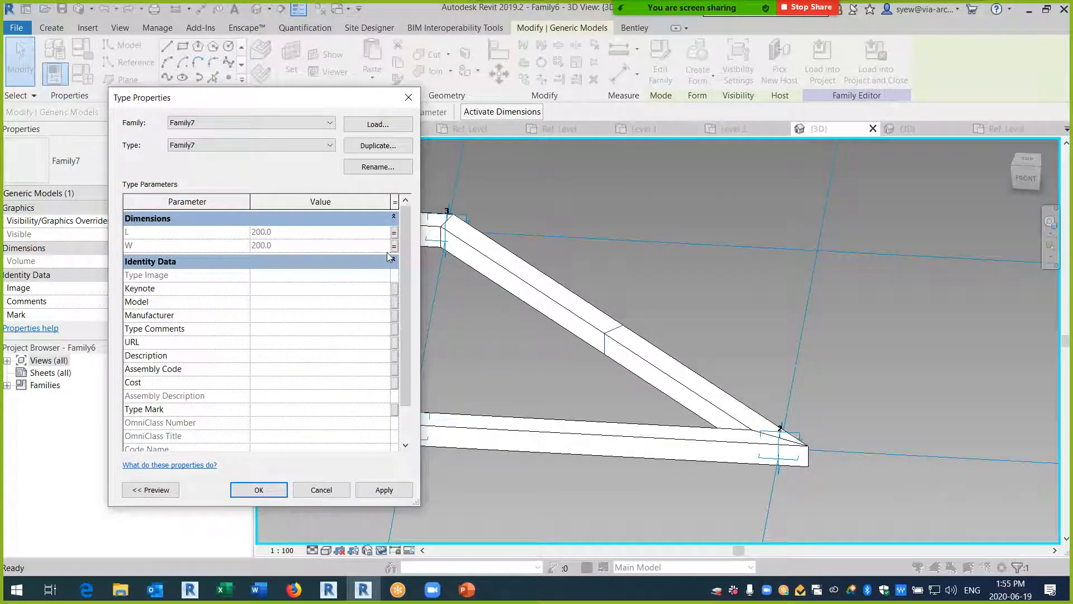
click(258, 490)
click(686, 317)
- Turn off the Shared setting of the curtain panel family
scroll(739, 299, down, 4)
shift+middle_drag(593, 483, 477, 444)
scroll(248, 236, down, 2)
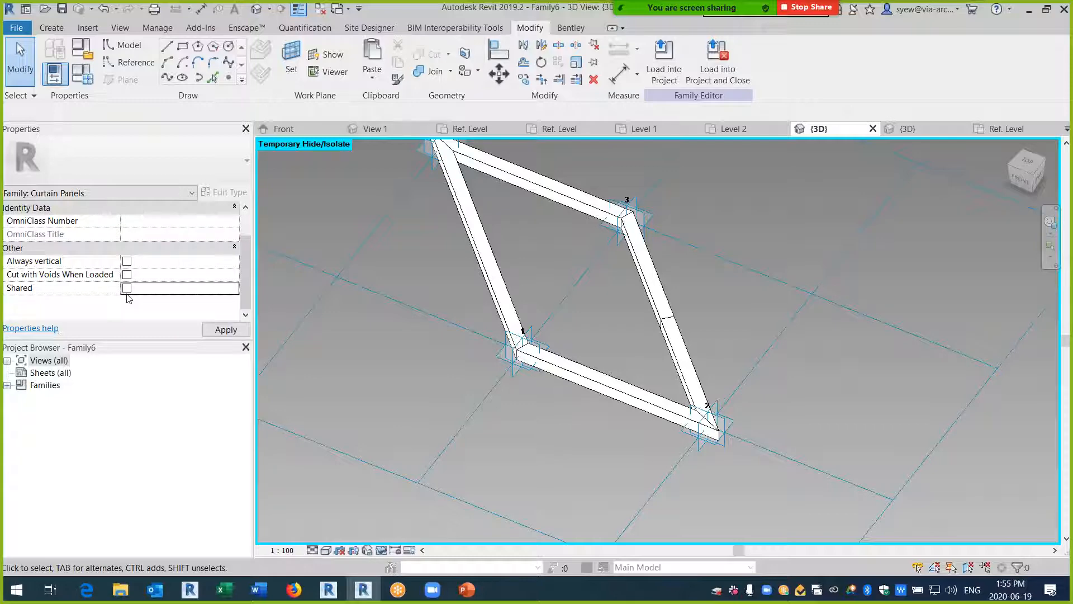
- Open the family file Sample Surface.rfa from the Adaptive Panel folder
click(56, 8)
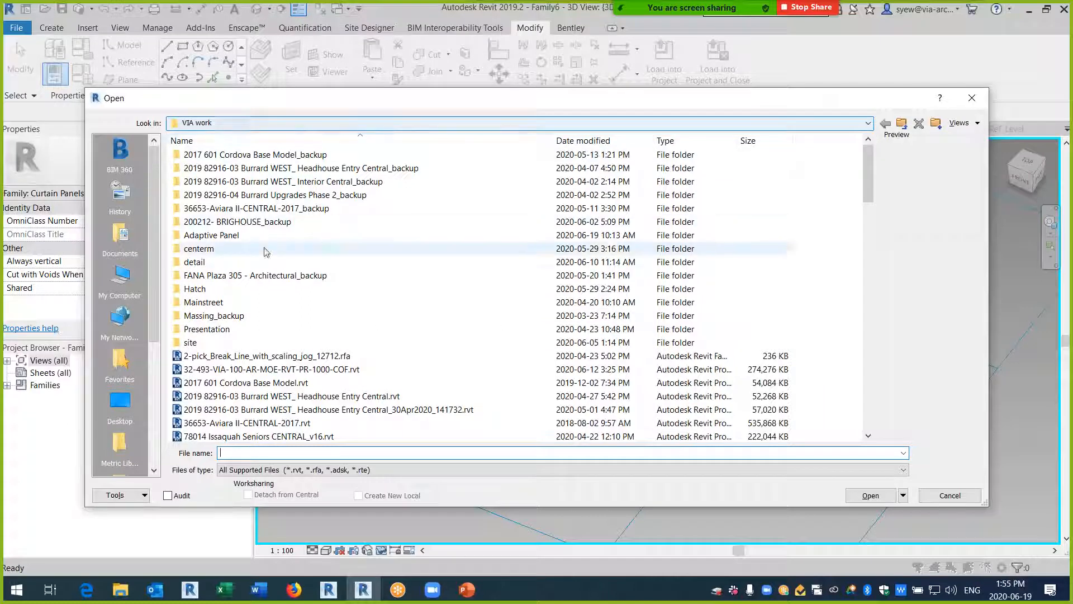
double_click(235, 235)
click(259, 235)
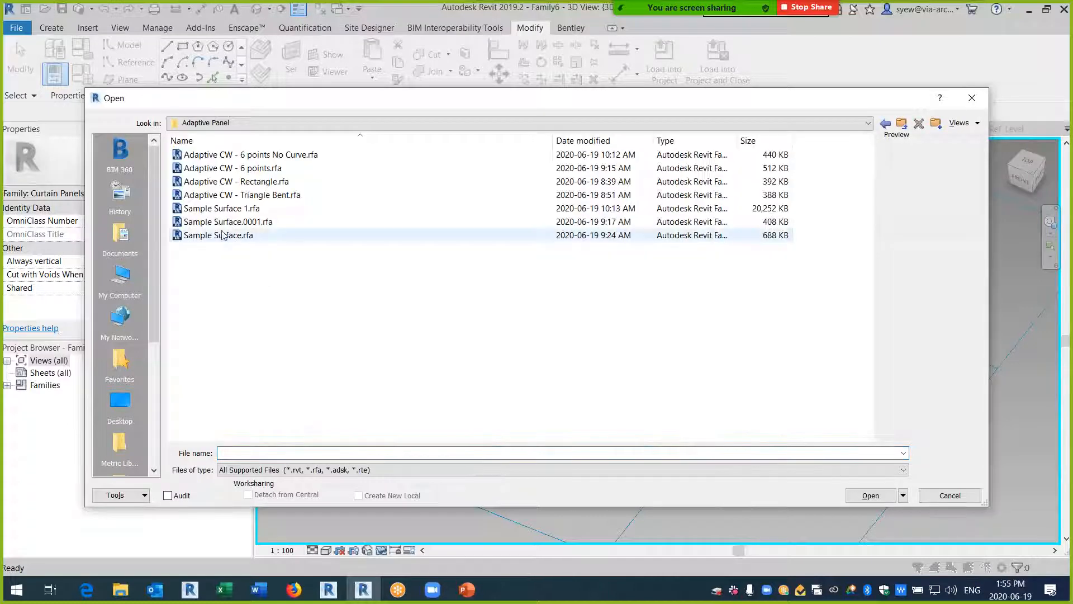
click(870, 495)
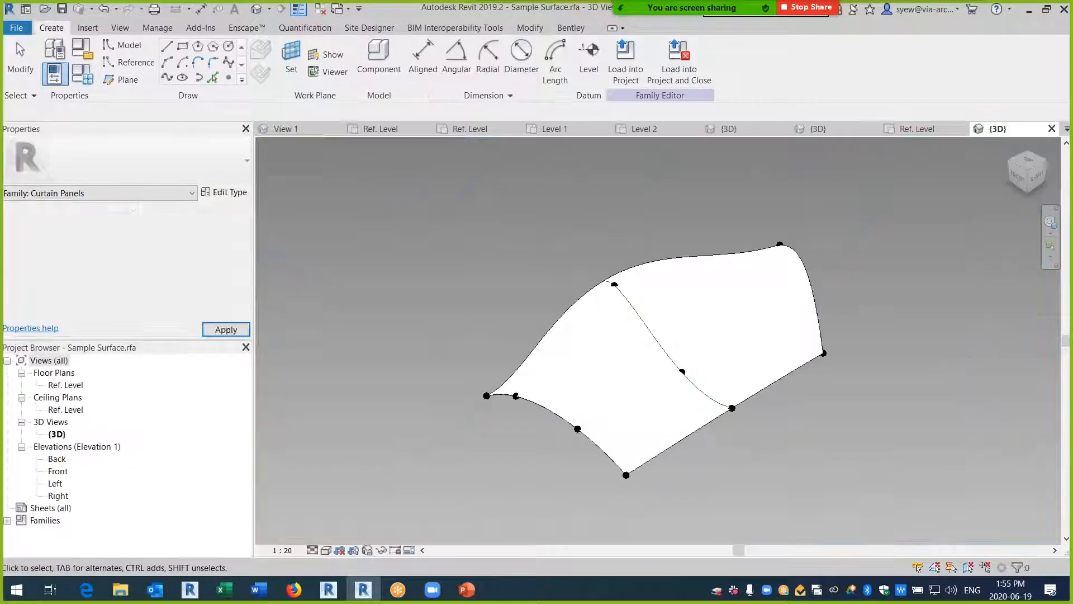
- Delete the curved surface form together with its remaining reference points and profile curves
shift+middle_drag(550, 461, 555, 368)
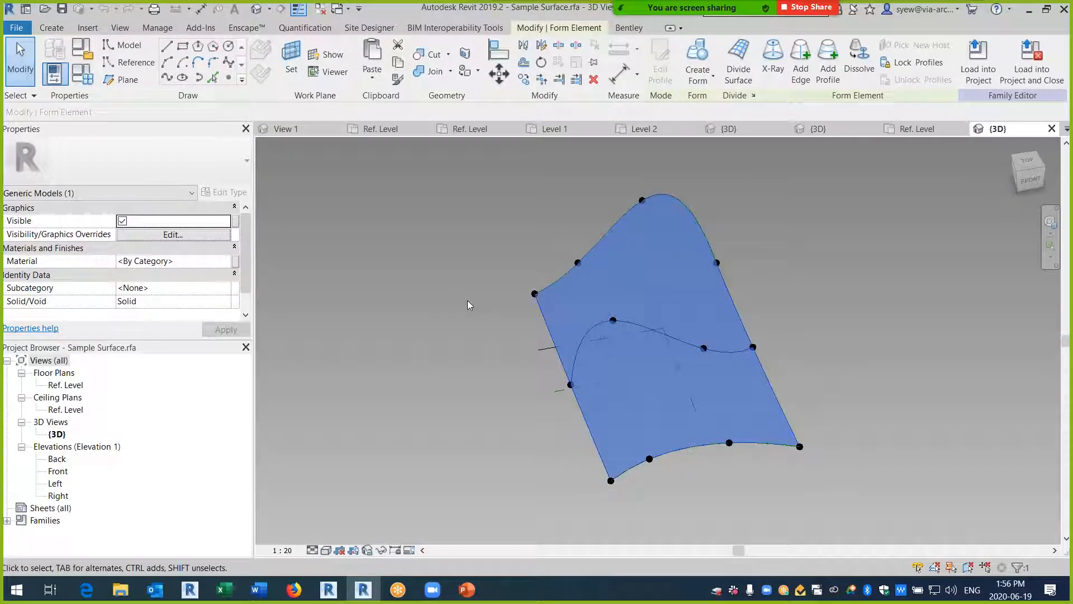
key(Delete)
drag(843, 483, 713, 303)
key(Delete)
drag(737, 218, 626, 282)
key(Delete)
- Place nine reference points in three rows of three on the Ref. Level floor plan
double_click(56, 386)
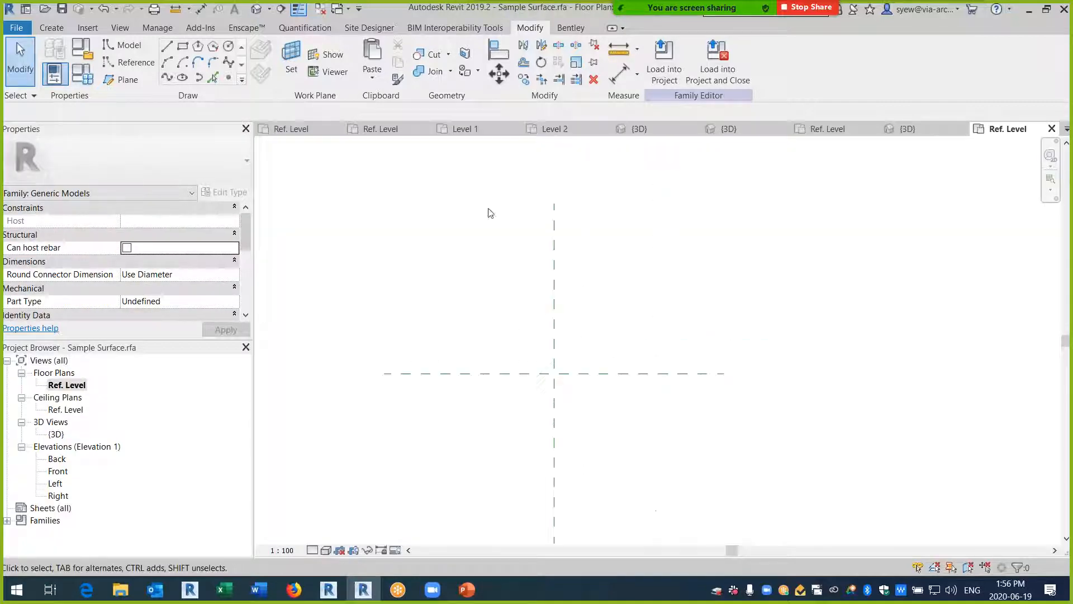
click(228, 78)
click(409, 233)
click(616, 236)
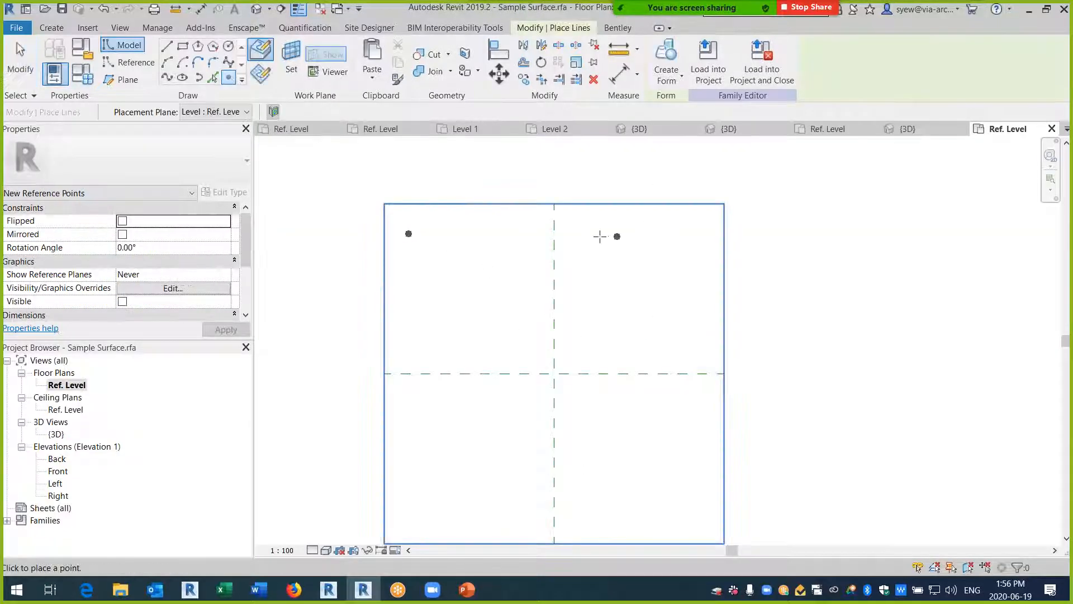
scroll(458, 383, down, 2)
click(428, 302)
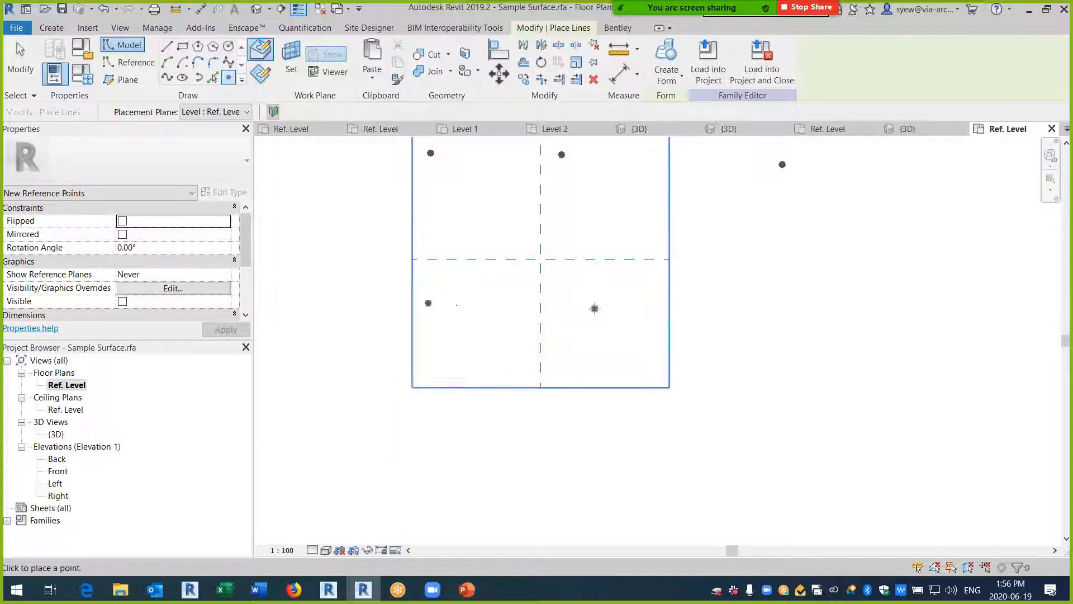
click(661, 469)
click(817, 451)
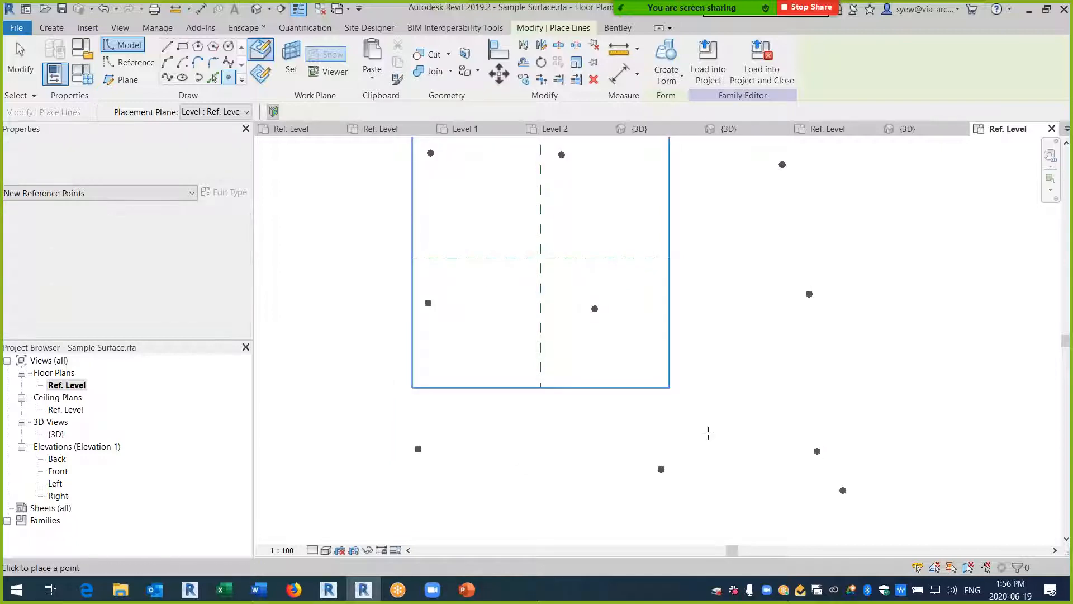
key(Escape)
- Raise the middle reference point of each row to different heights above the level in the 3D view
click(258, 9)
shift+middle_drag(639, 304, 729, 430)
middle_drag(729, 430, 626, 387)
scroll(626, 386, up, 2)
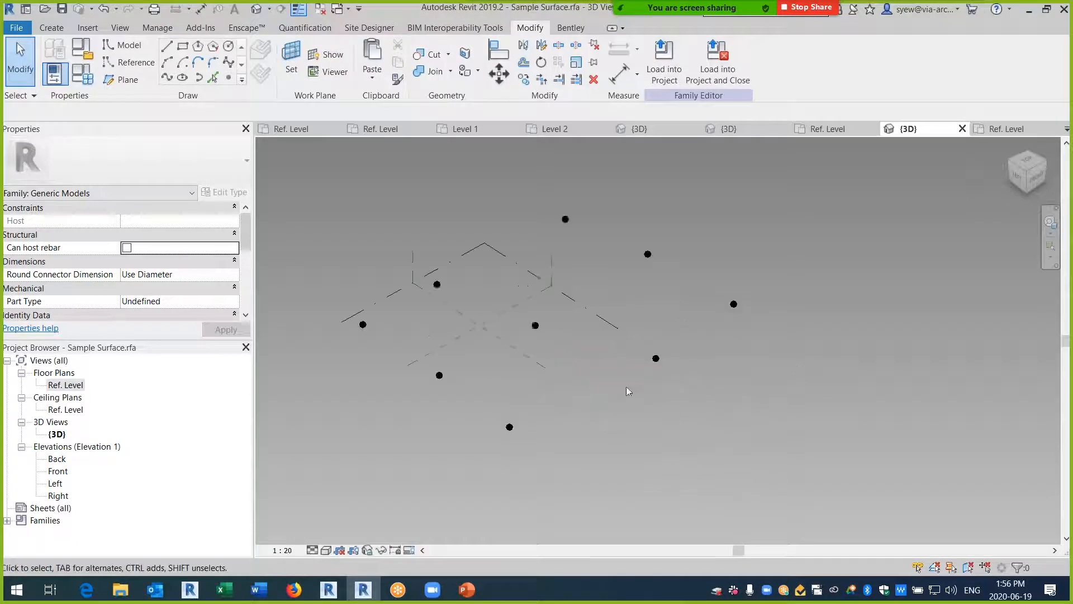
click(655, 359)
click(535, 326)
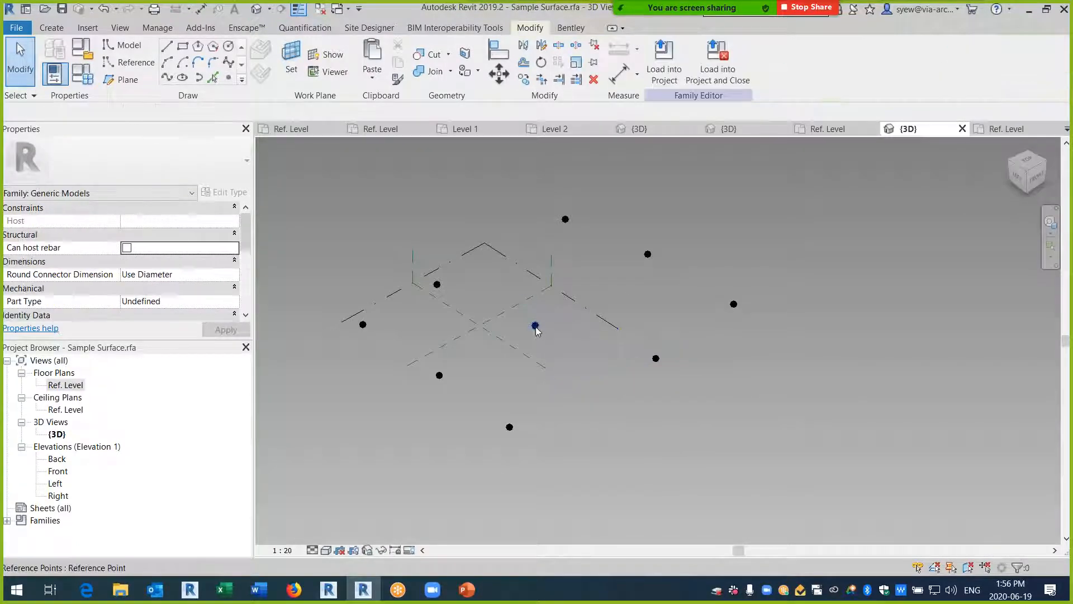
drag(535, 293, 535, 260)
drag(639, 383, 655, 305)
drag(432, 231, 473, 311)
drag(437, 267, 437, 221)
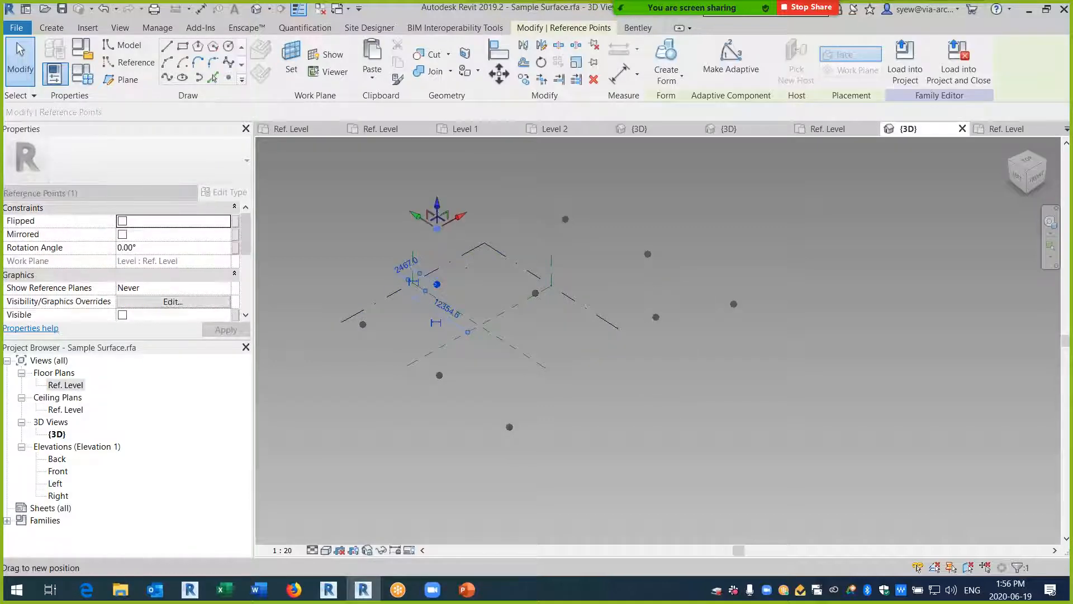
shift+middle_drag(447, 263, 391, 276)
click(603, 307)
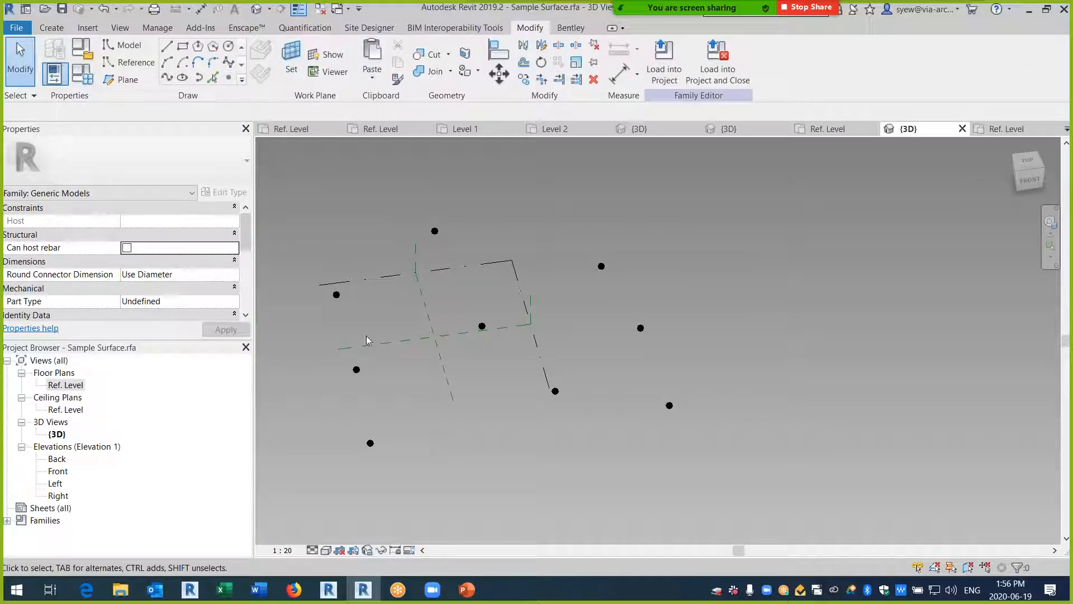
- Copy the three reference points of the outer column 18000 outward to extend each row
double_click(59, 472)
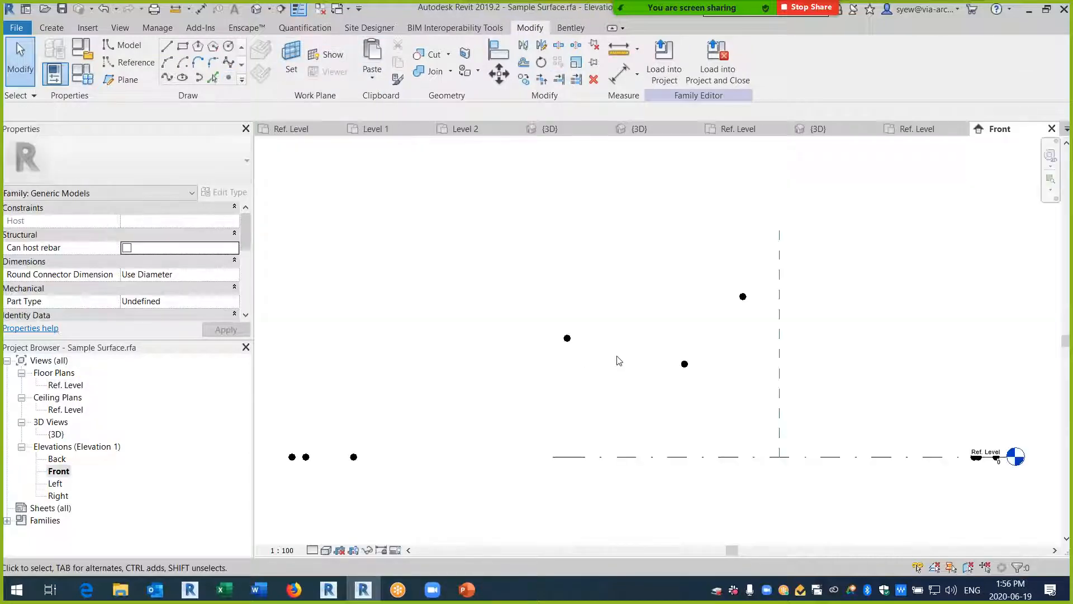
middle_drag(556, 292, 560, 340)
scroll(507, 244, down, 3)
scroll(508, 243, down, 1)
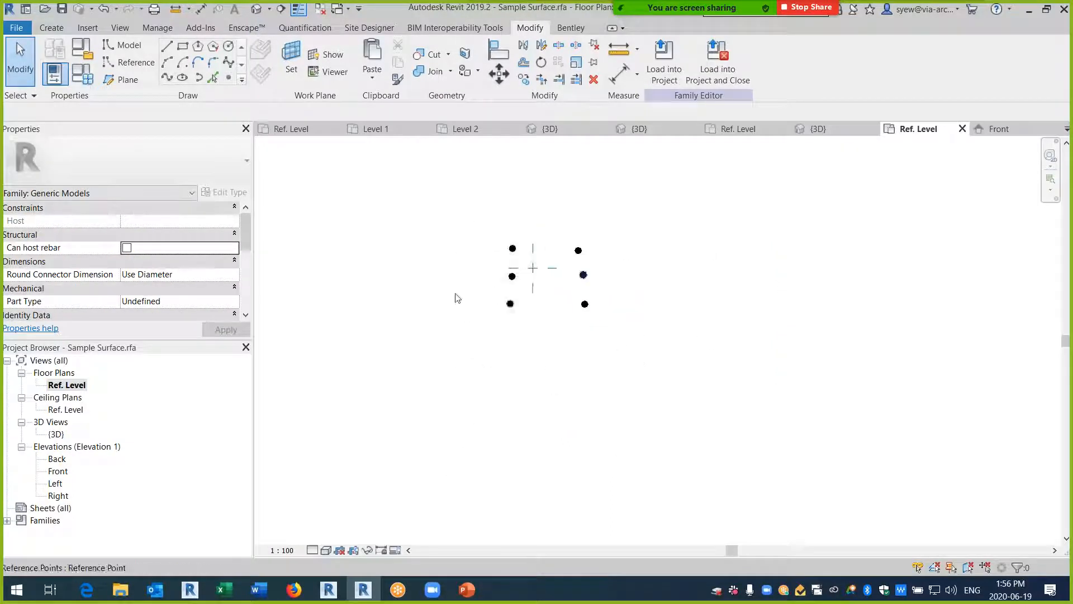
click(255, 9)
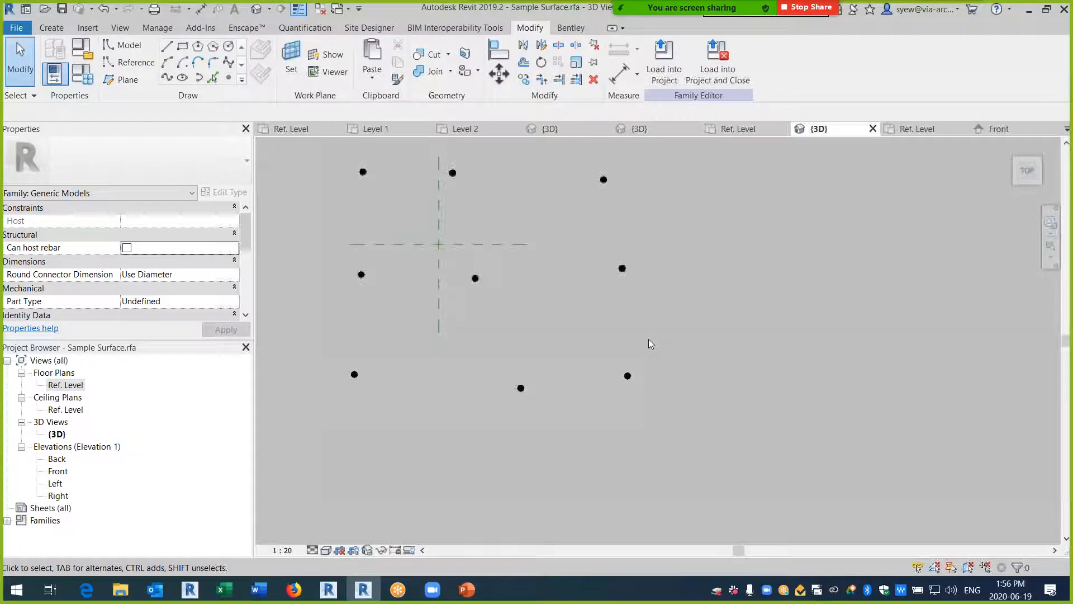
middle_drag(506, 265, 659, 324)
middle_drag(830, 381, 719, 354)
drag(621, 179, 763, 484)
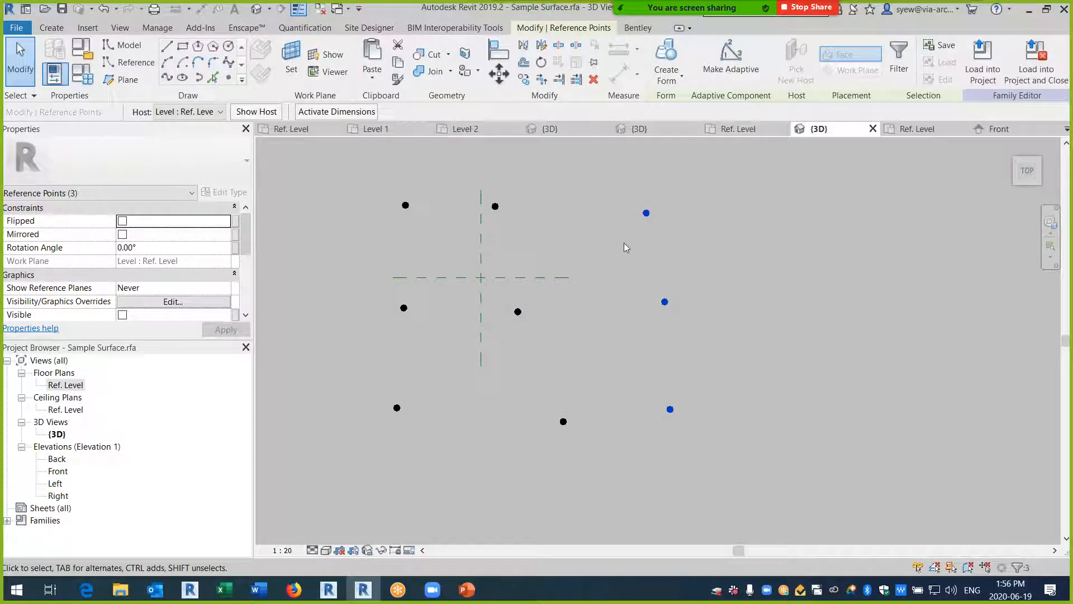
click(529, 85)
click(685, 265)
click(789, 264)
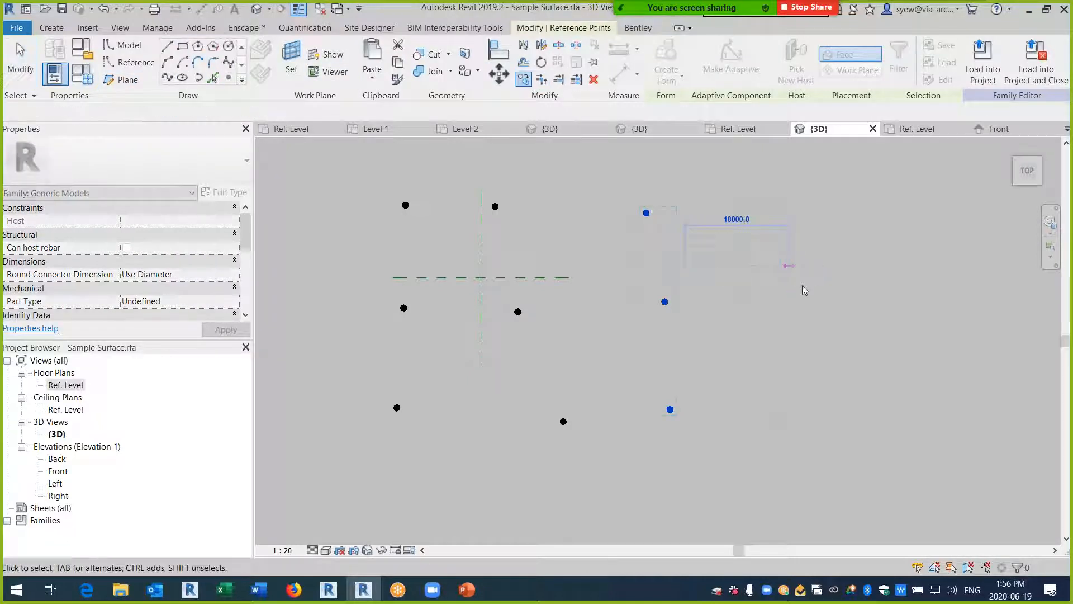
click(802, 285)
- Temporarily hide the reference level and the center reference planes in the 3D view
shift+middle_drag(800, 347, 639, 229)
click(653, 334)
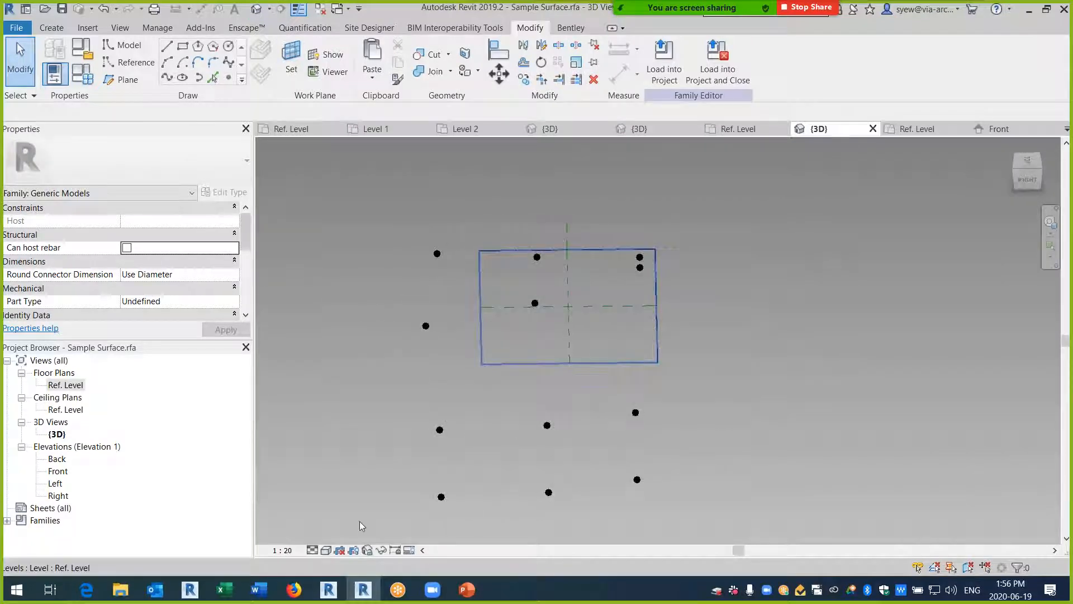
click(382, 550)
click(410, 487)
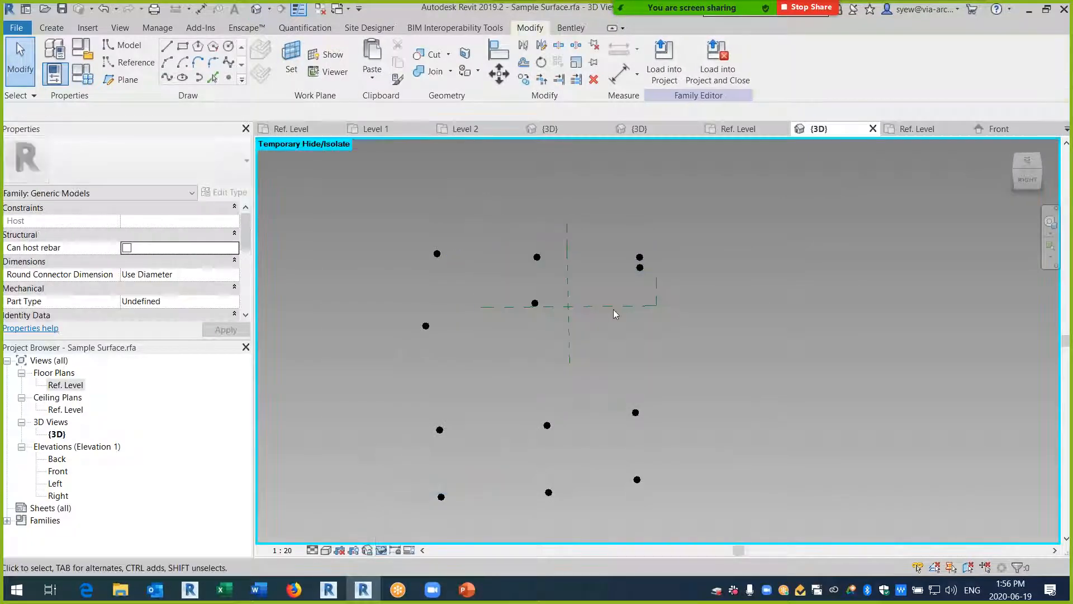
click(381, 550)
click(411, 486)
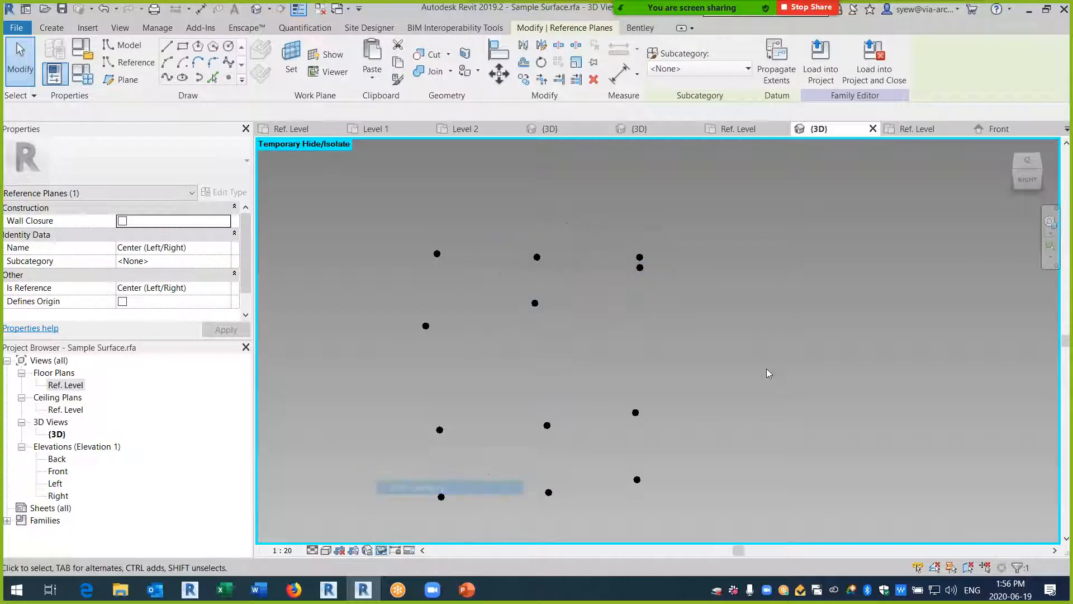
- Create a spline through the four reference points of each of the three rows
shift+middle_drag(766, 371, 726, 358)
drag(560, 190, 785, 539)
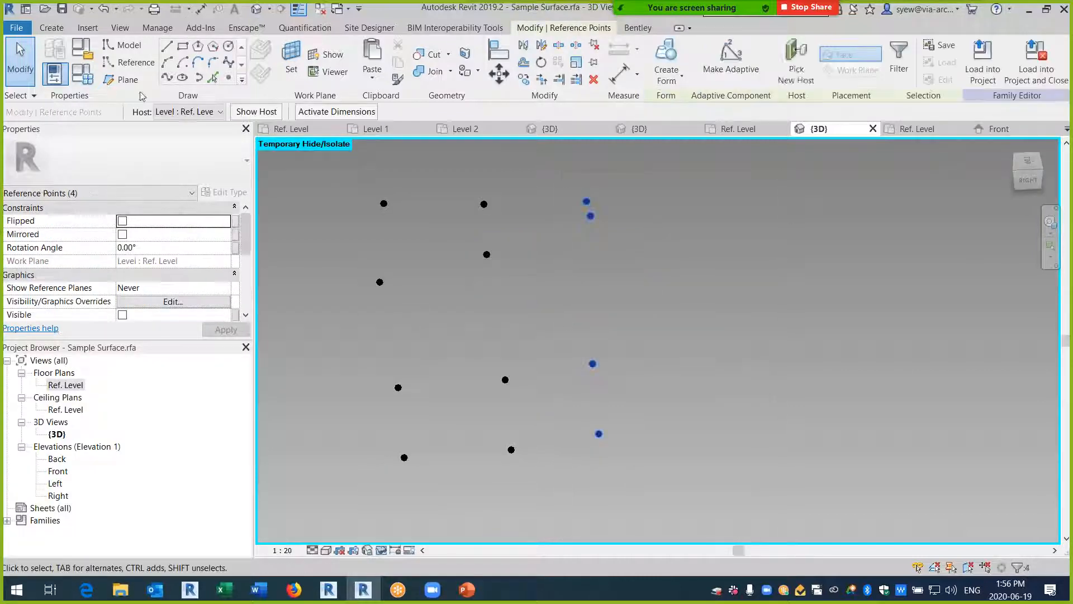
click(167, 78)
drag(447, 168, 532, 494)
click(166, 78)
drag(392, 184, 479, 480)
click(166, 79)
- Convert the three spline curves into reference lines
shift+middle_drag(652, 362, 750, 314)
click(579, 222)
ctrl+click(505, 274)
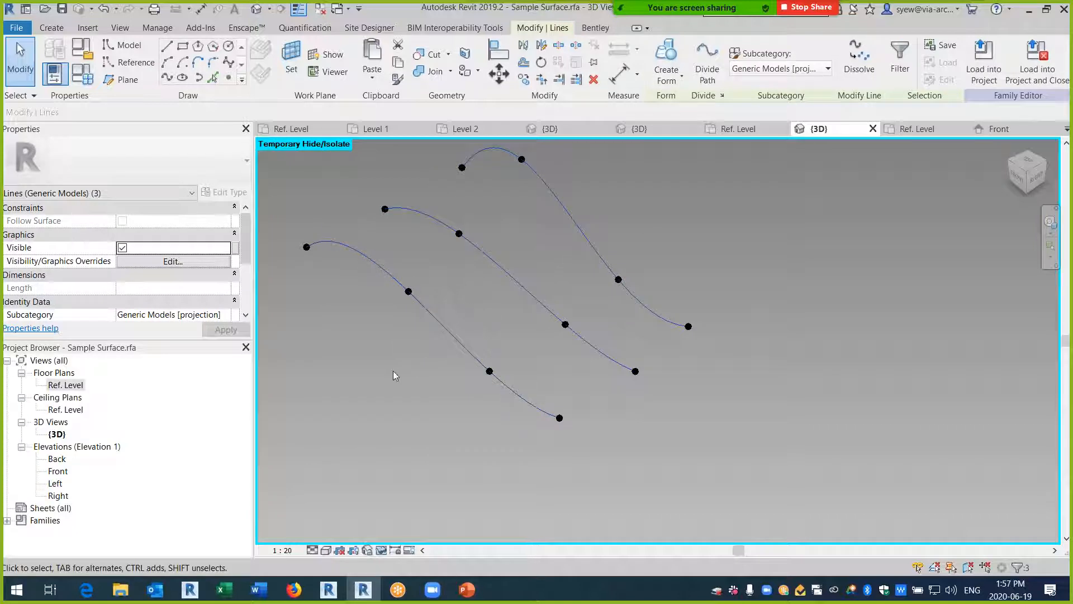
scroll(244, 261, down, 2)
click(122, 261)
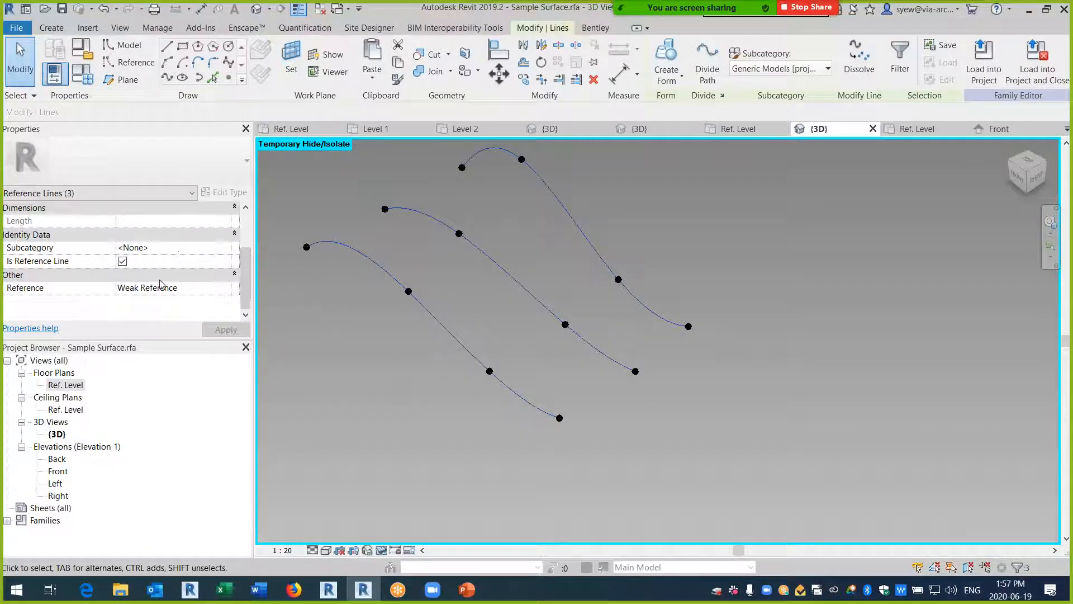
- Raise the third reference point on each of the three curves to smooth their arched shape
shift+middle_drag(514, 433, 575, 426)
drag(526, 407, 568, 347)
shift+middle_drag(671, 394, 584, 403)
drag(549, 342, 548, 311)
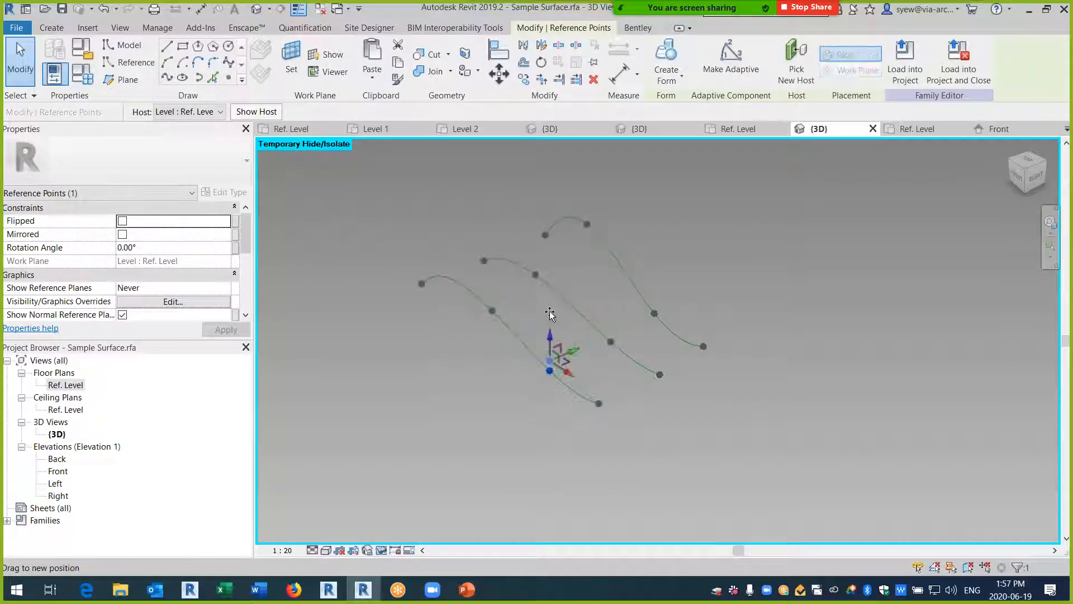
shift+middle_drag(670, 447, 580, 476)
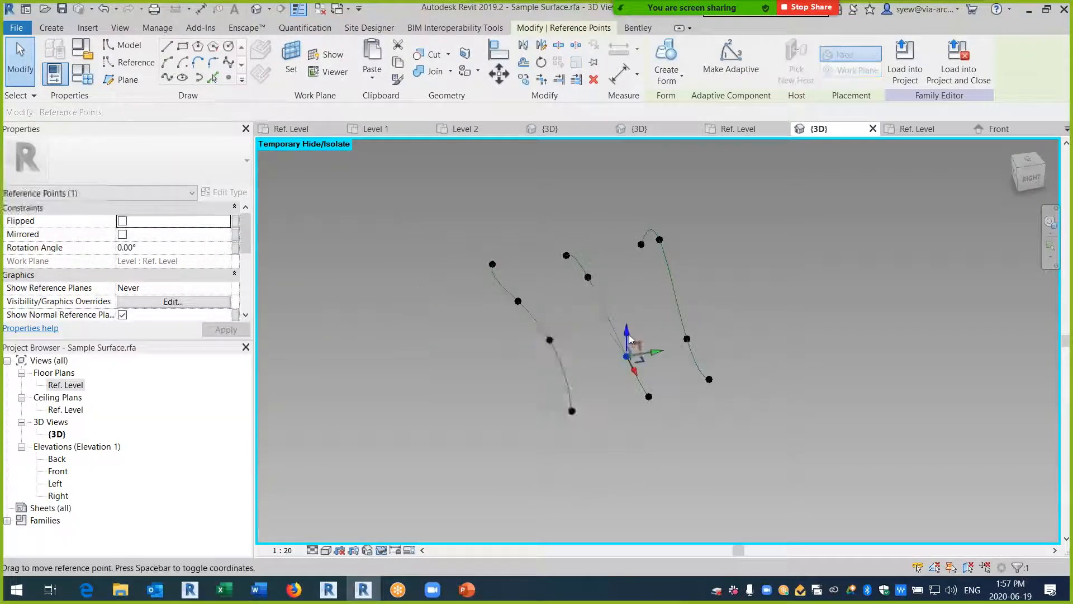
drag(627, 331, 692, 263)
click(686, 339)
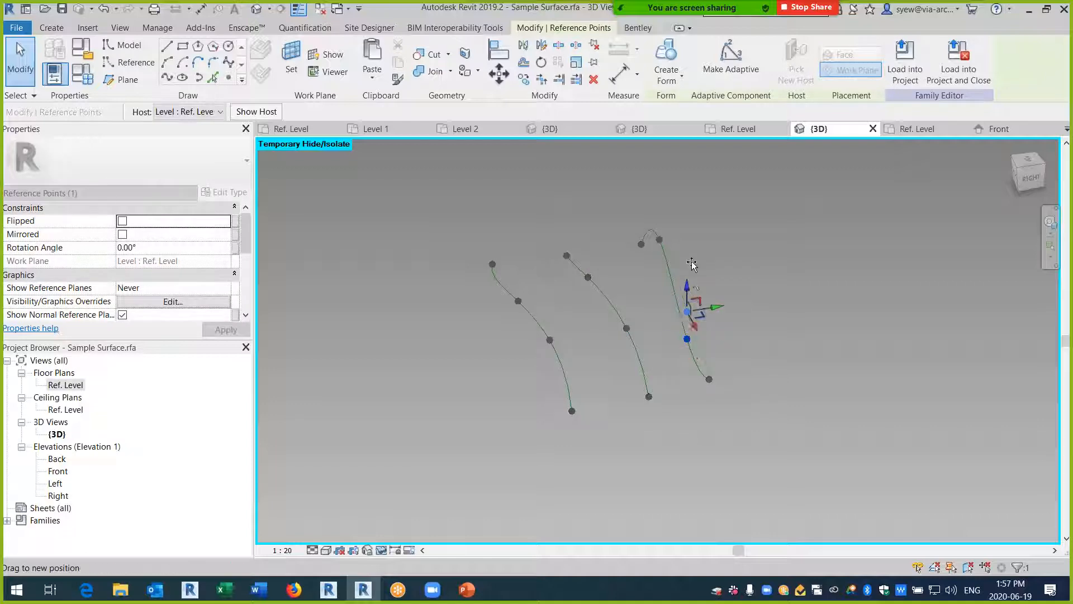
shift+middle_drag(652, 411, 743, 438)
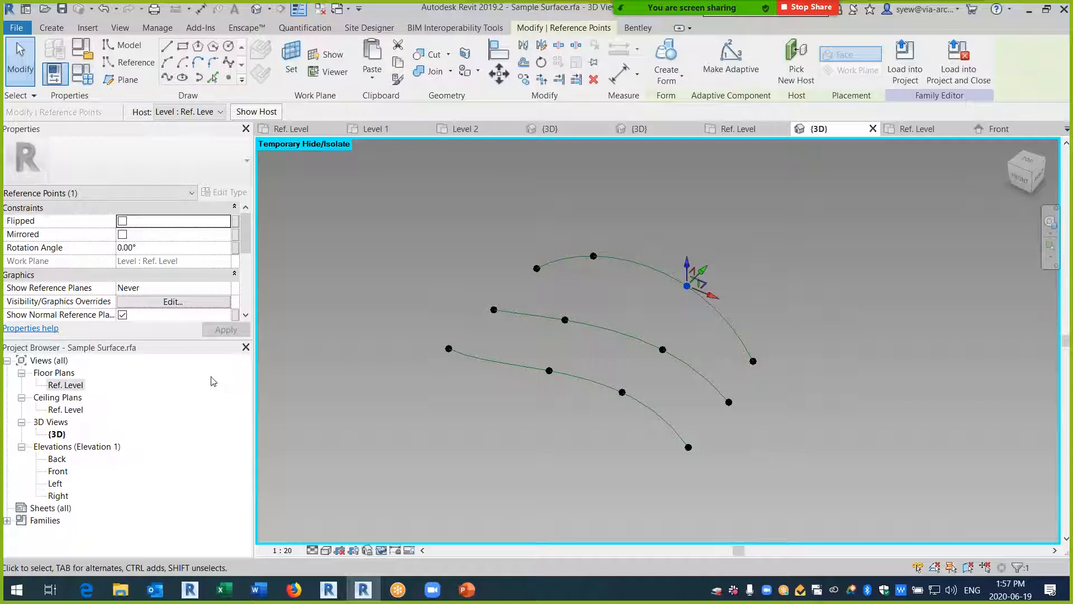
- Create a surface form from the three curved reference lines
click(58, 385)
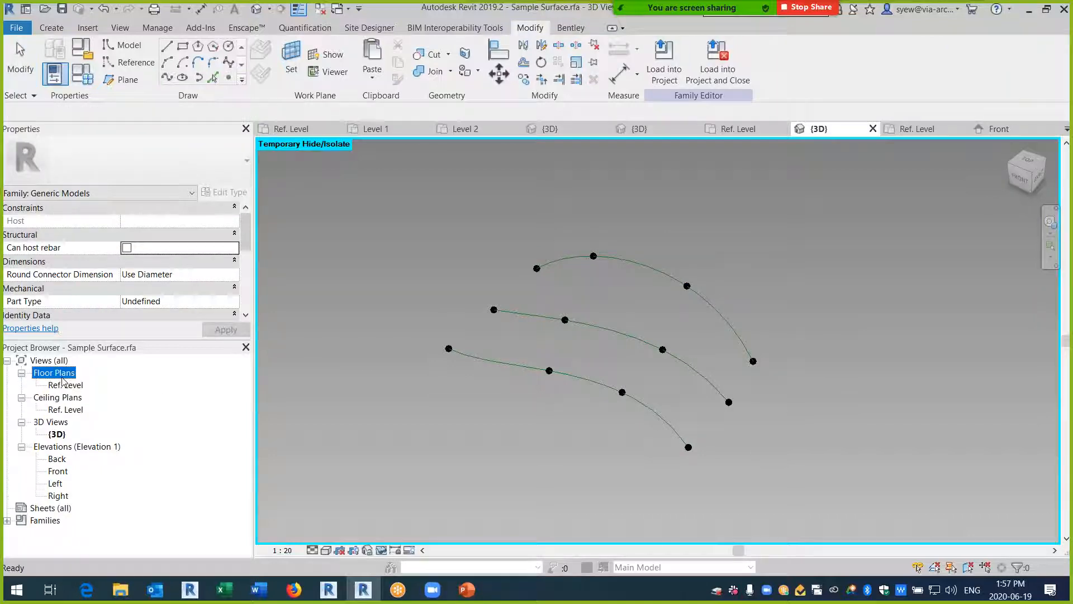
double_click(69, 386)
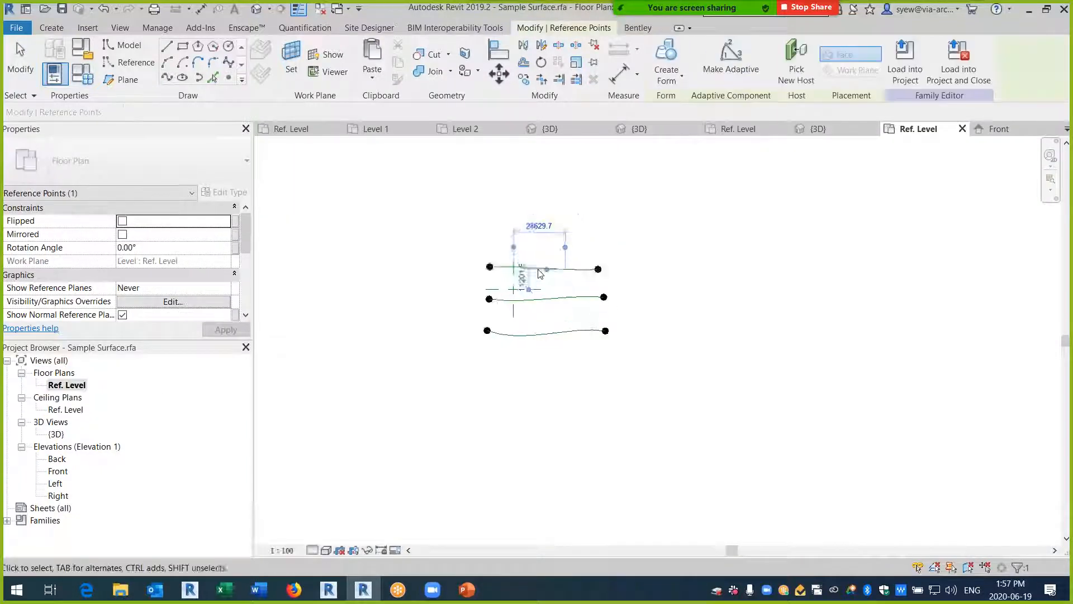
middle_drag(653, 479, 652, 406)
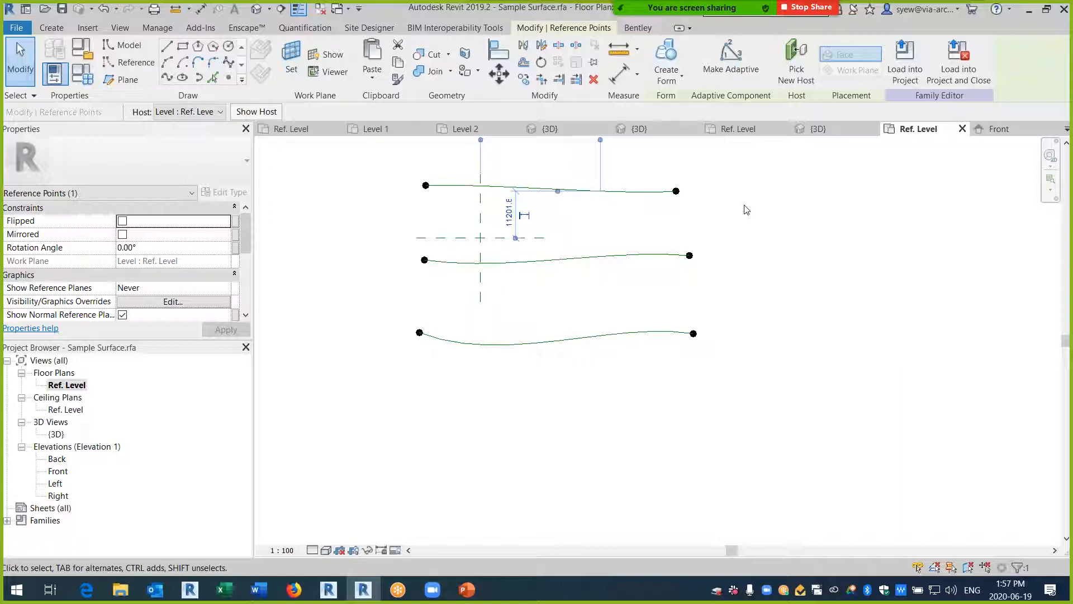
middle_drag(671, 239, 658, 269)
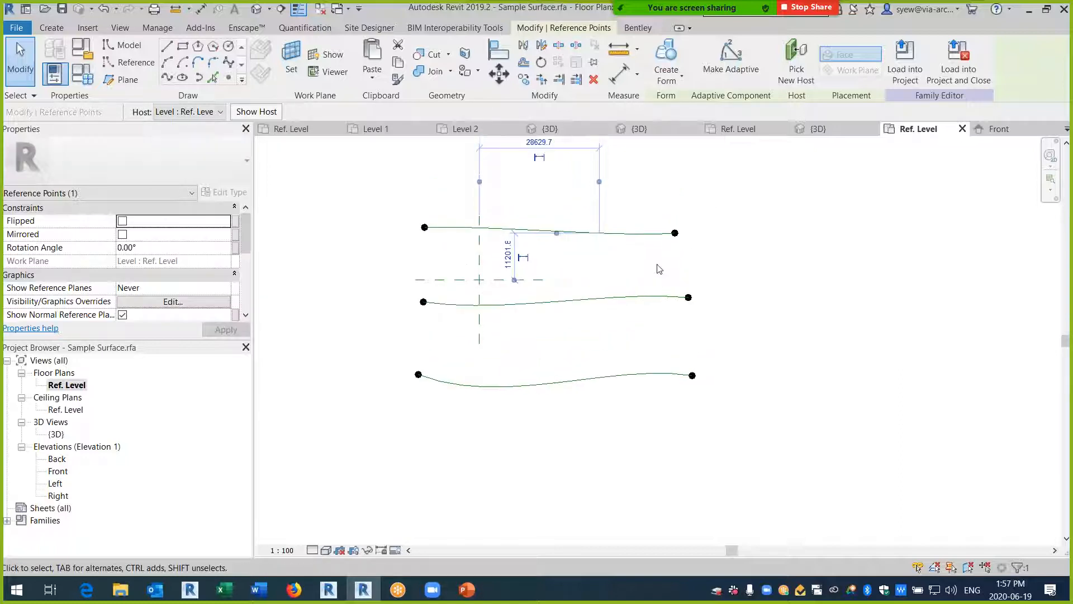
click(270, 7)
shift+middle_drag(816, 398, 651, 345)
click(668, 339)
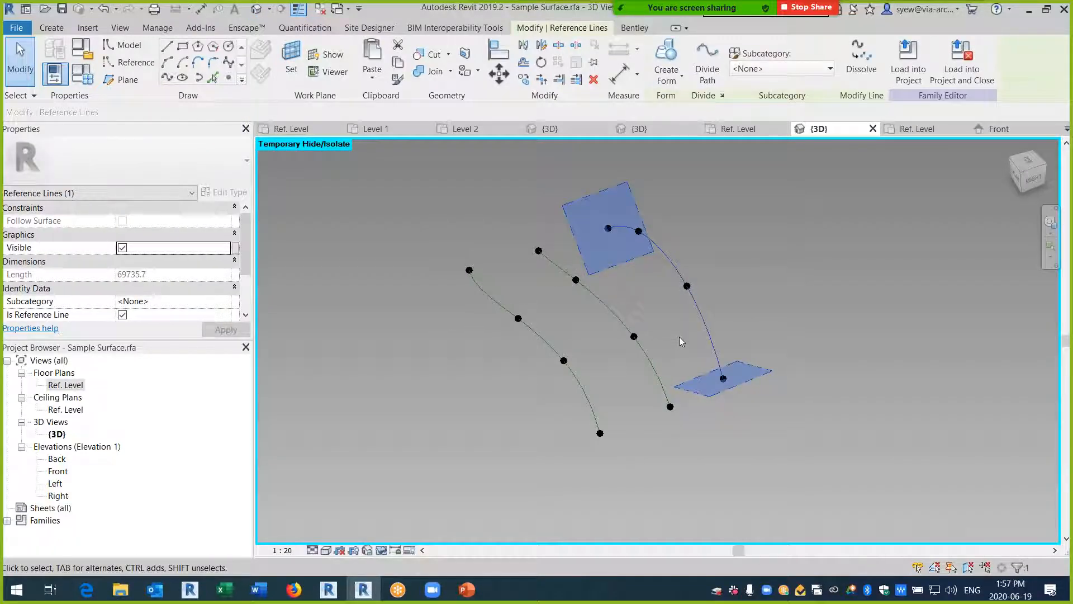
ctrl+click(612, 307)
ctrl+click(555, 351)
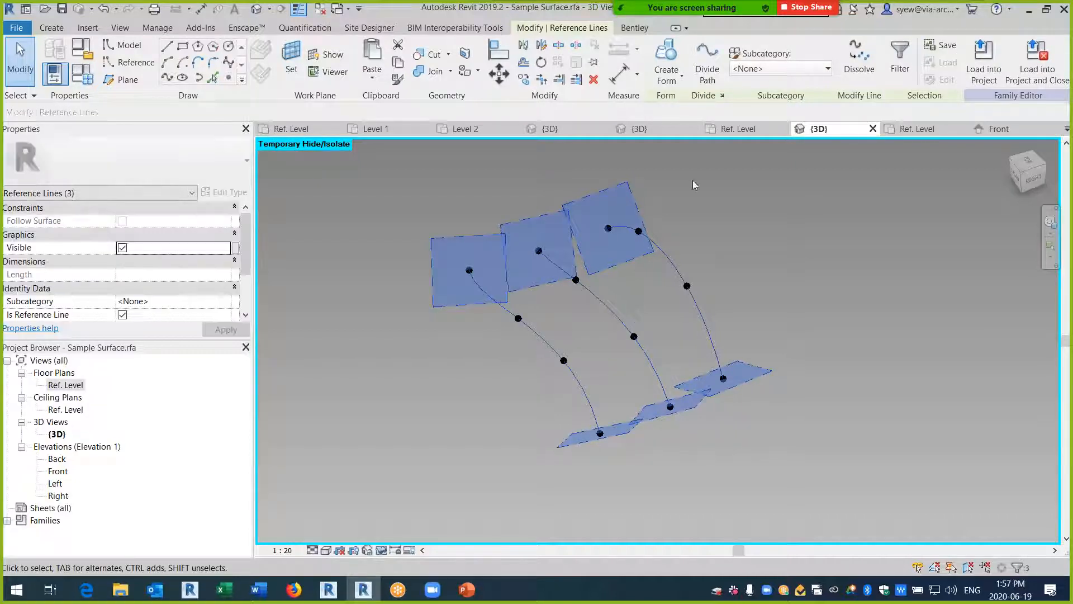
click(671, 59)
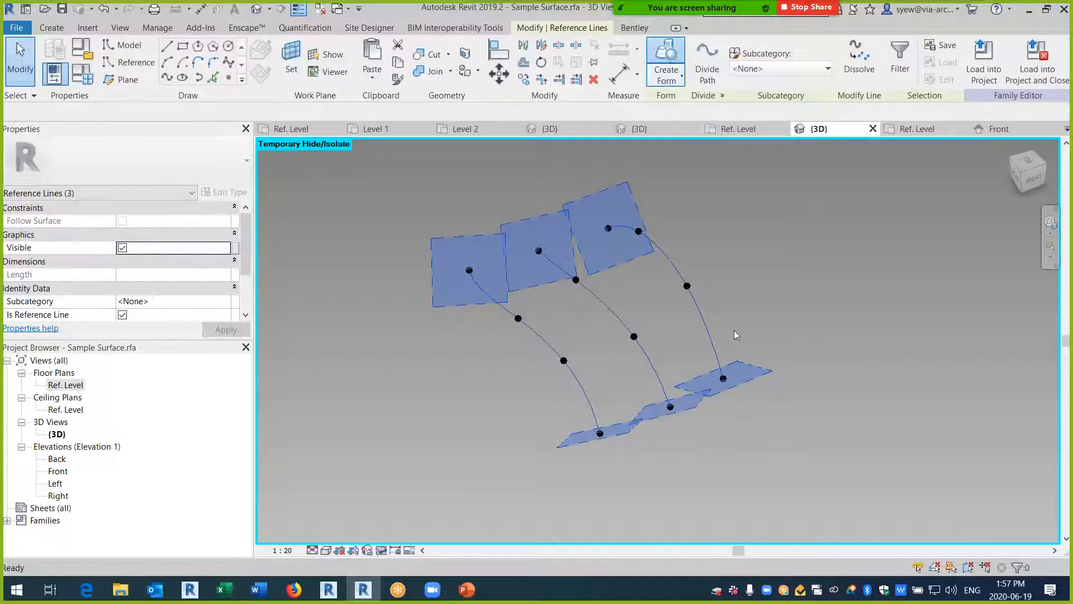
- Divide the new surface form into a UV grid
shift+middle_drag(753, 415, 599, 424)
click(631, 421)
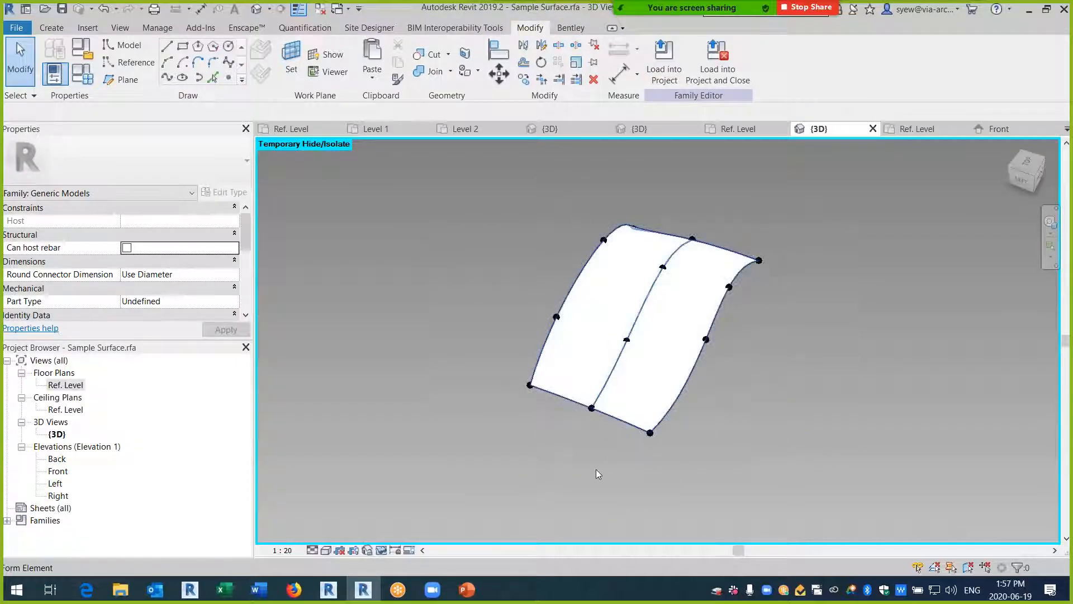
middle_drag(810, 423, 715, 423)
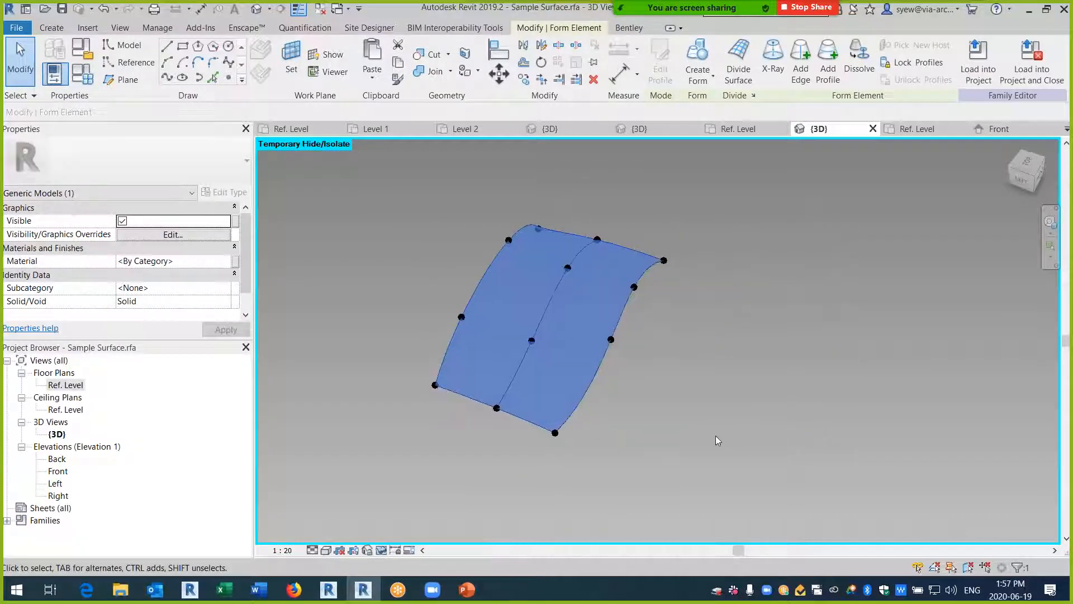
click(738, 62)
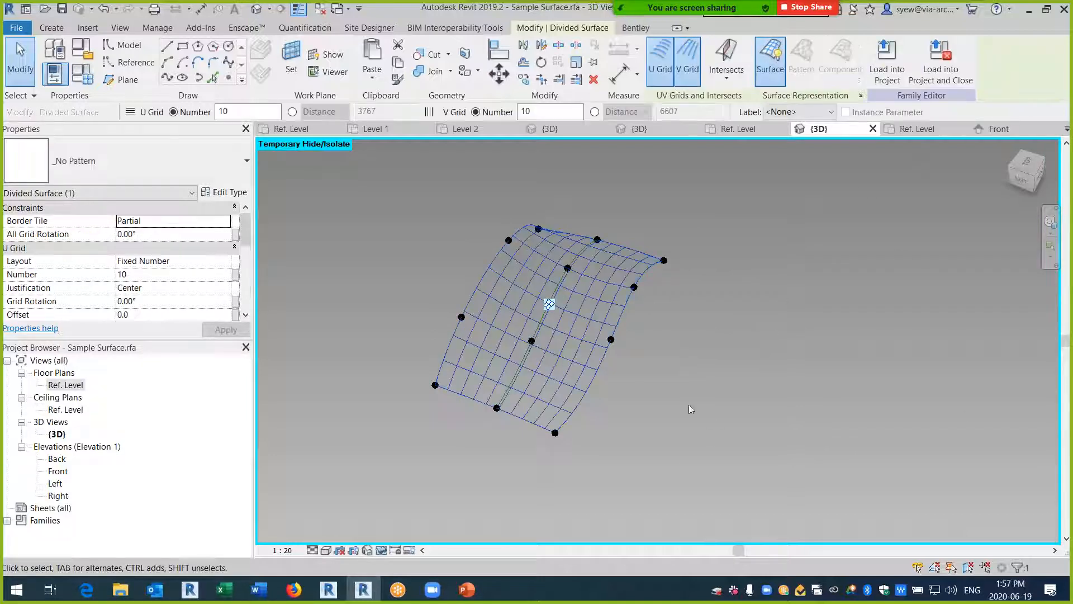
key(Escape)
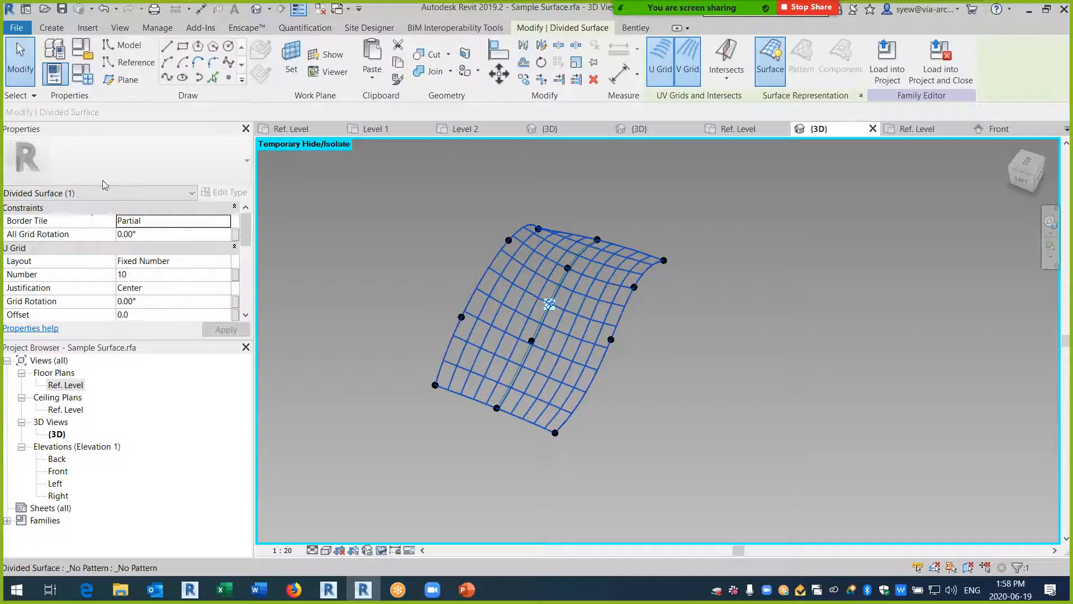
- Apply the Zig Zag pattern to the divided surface and clear the selection
click(106, 167)
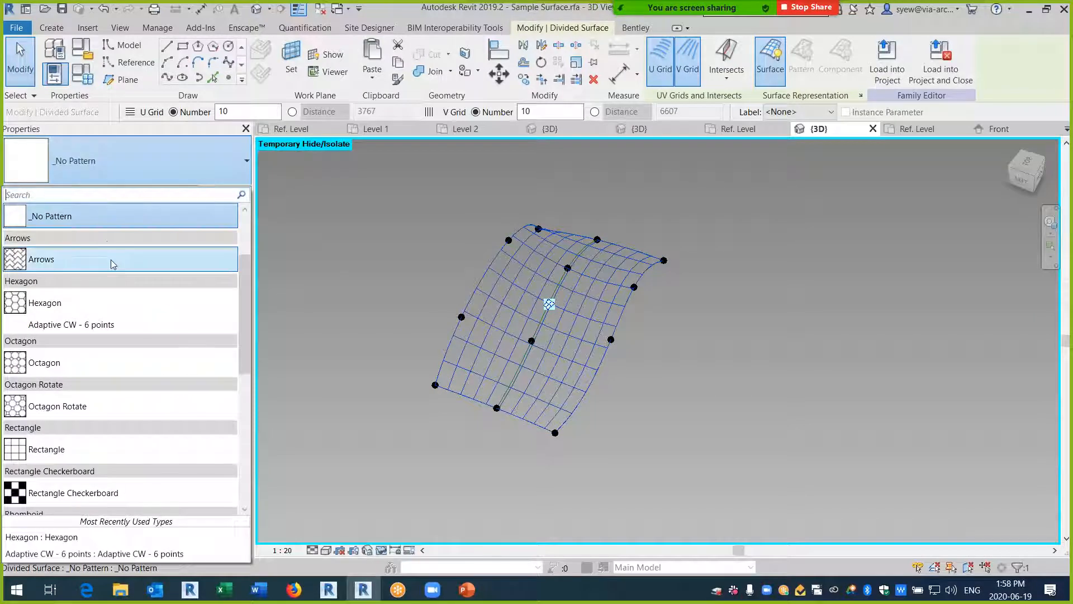
scroll(111, 259, down, 8)
click(42, 502)
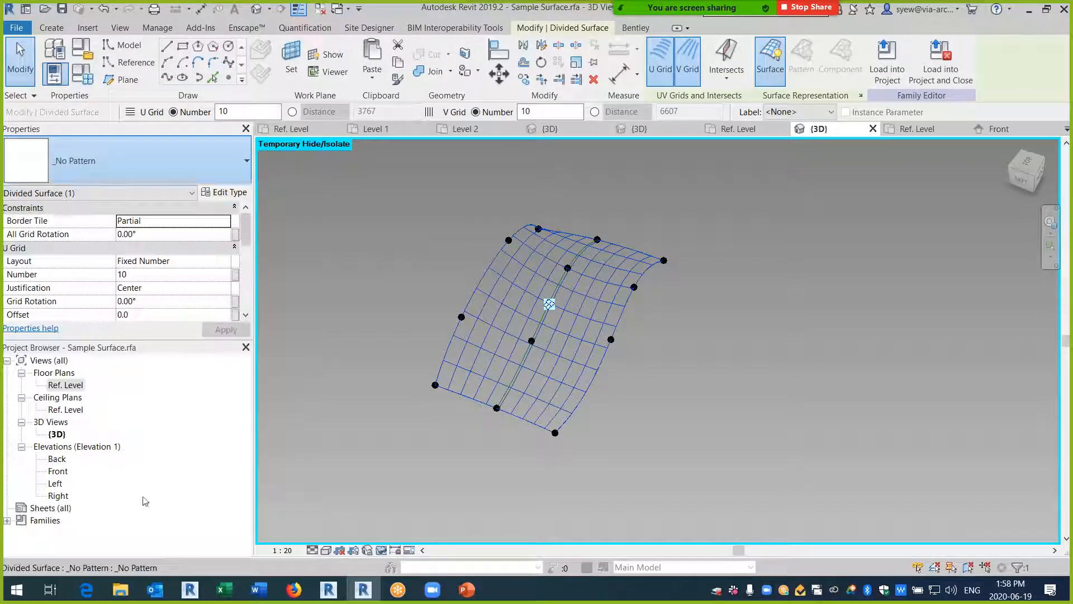
click(654, 400)
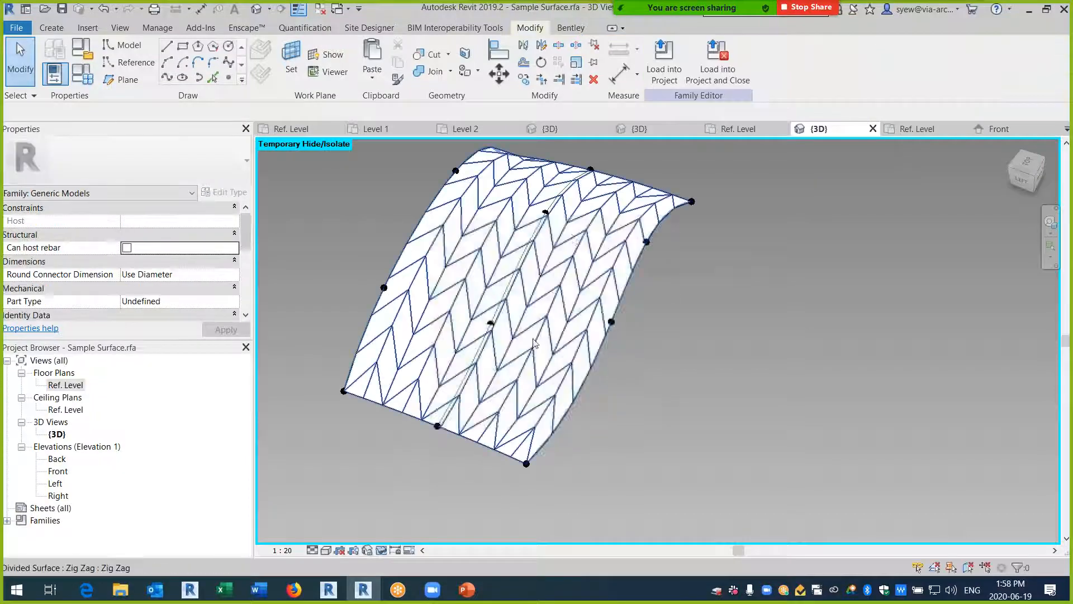
- Close the inactive views and close the Family7 profile family without saving it
click(316, 10)
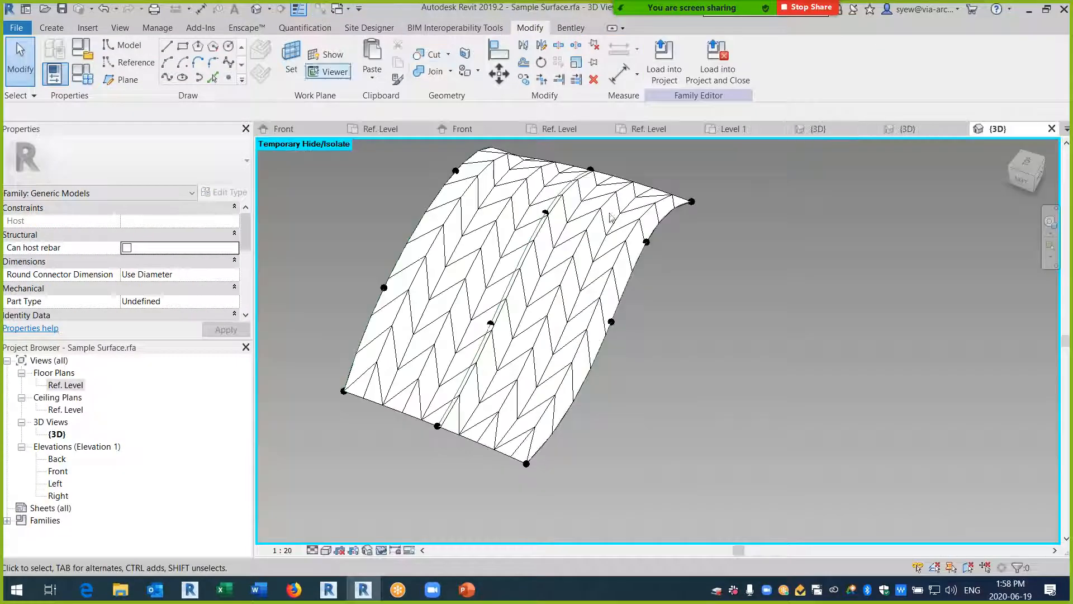
click(921, 130)
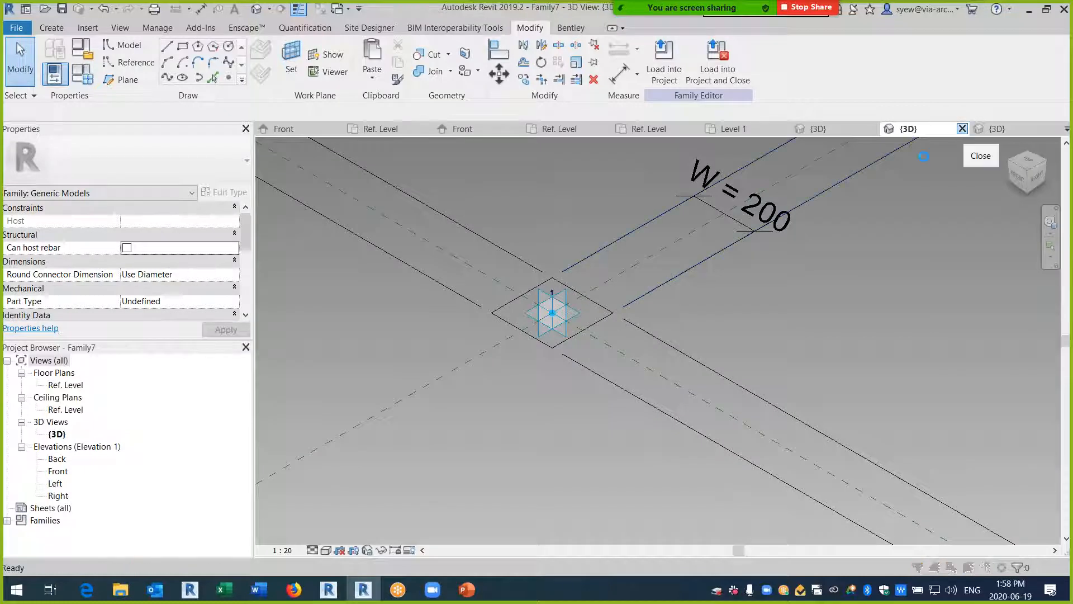
click(962, 129)
key(n)
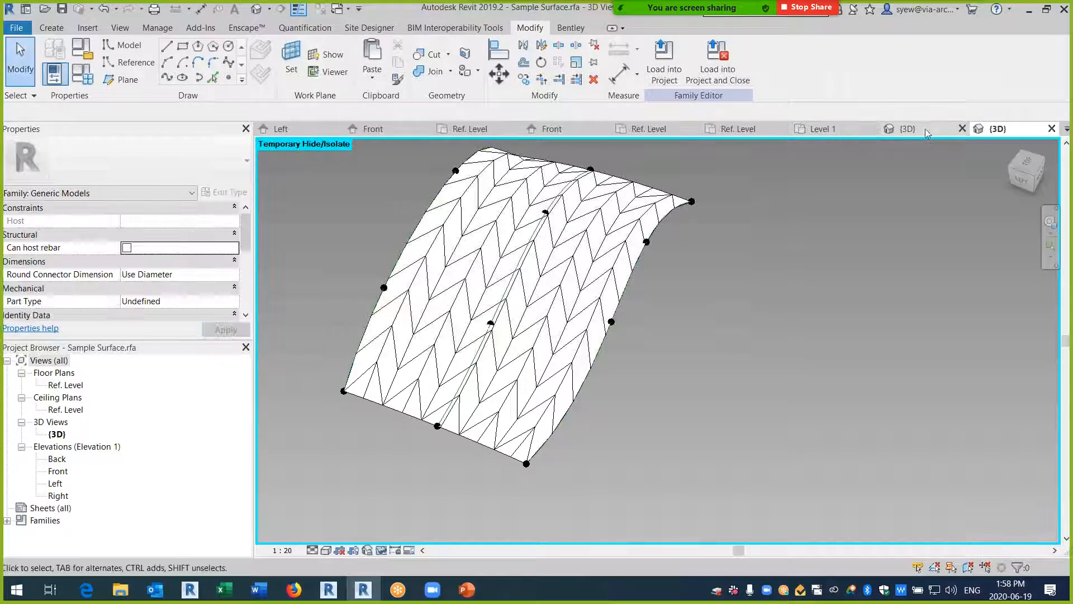
click(916, 129)
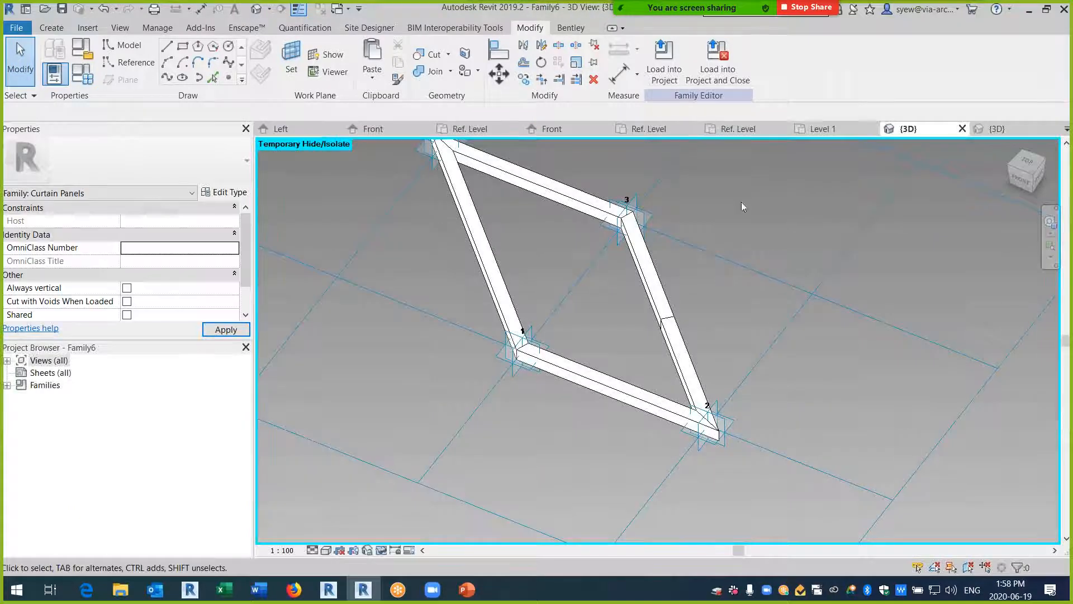
click(664, 61)
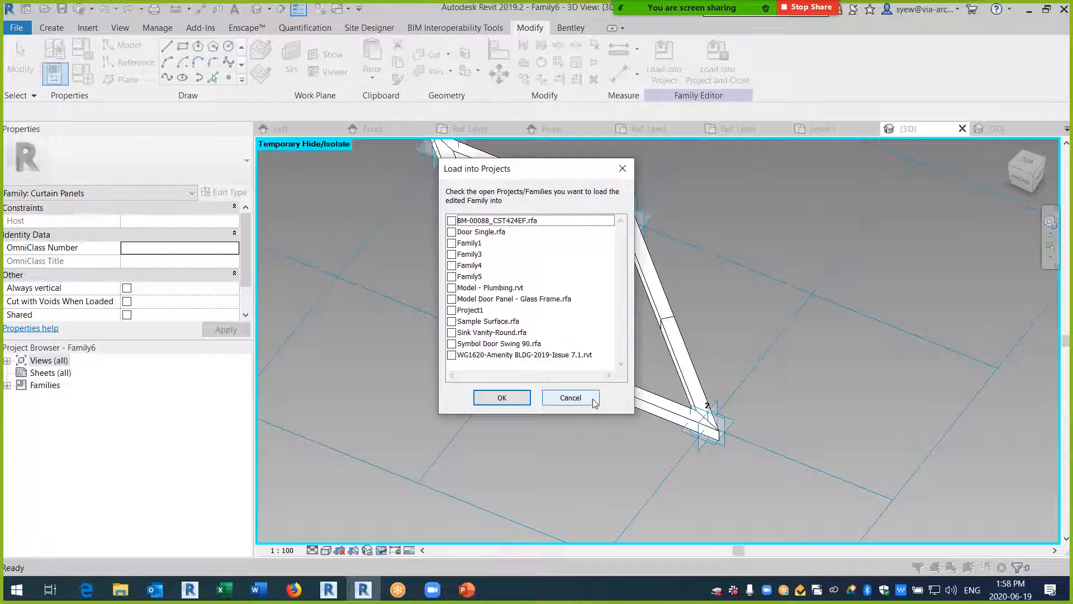
click(569, 398)
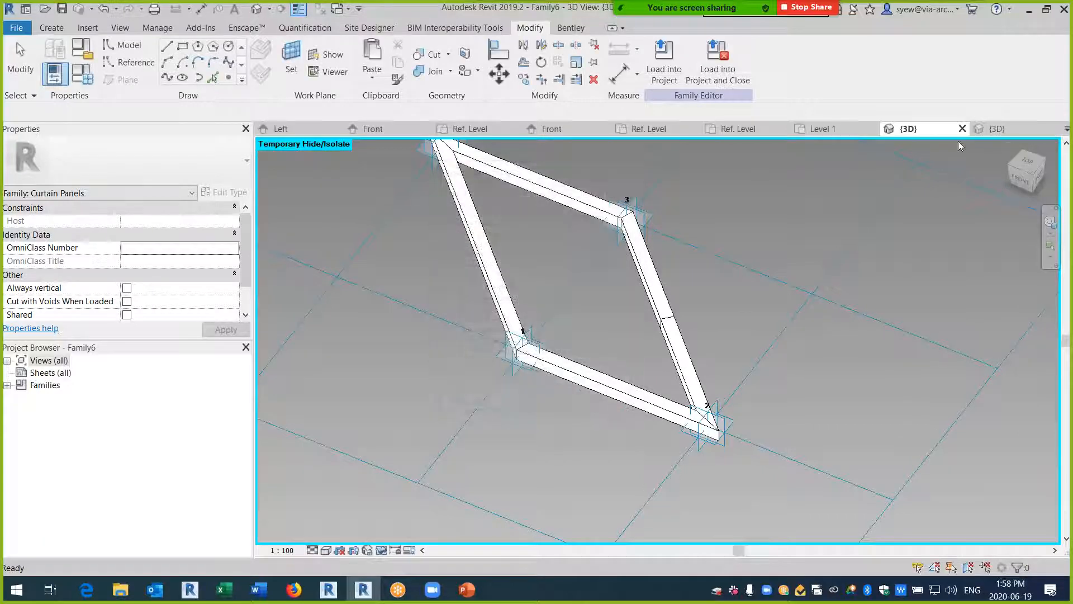
- Close Project1 and the Model Door Panel - Glass Frame family without saving changes
click(855, 128)
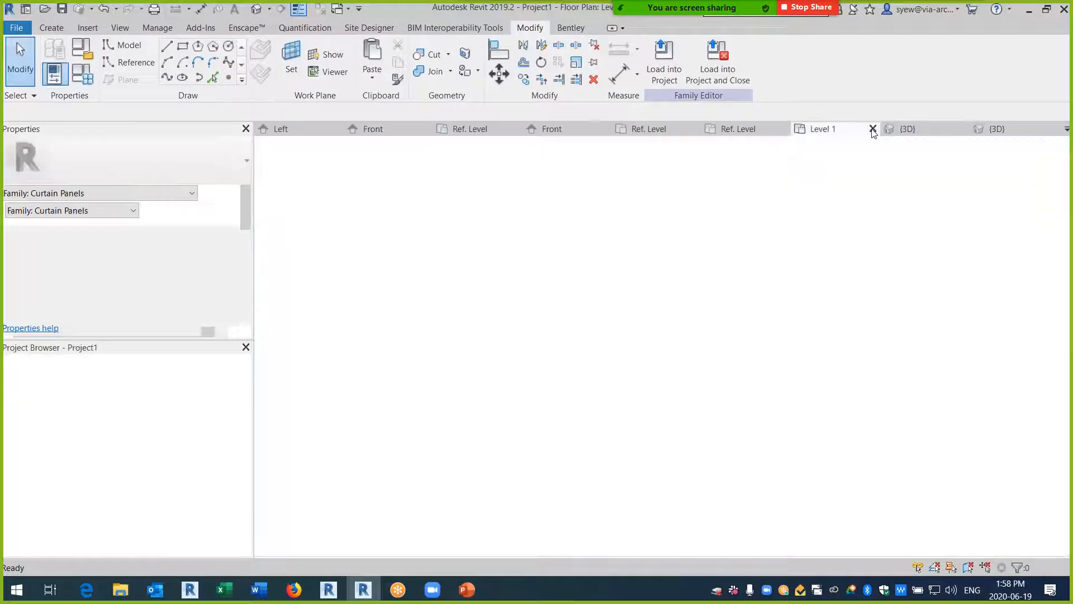
click(872, 129)
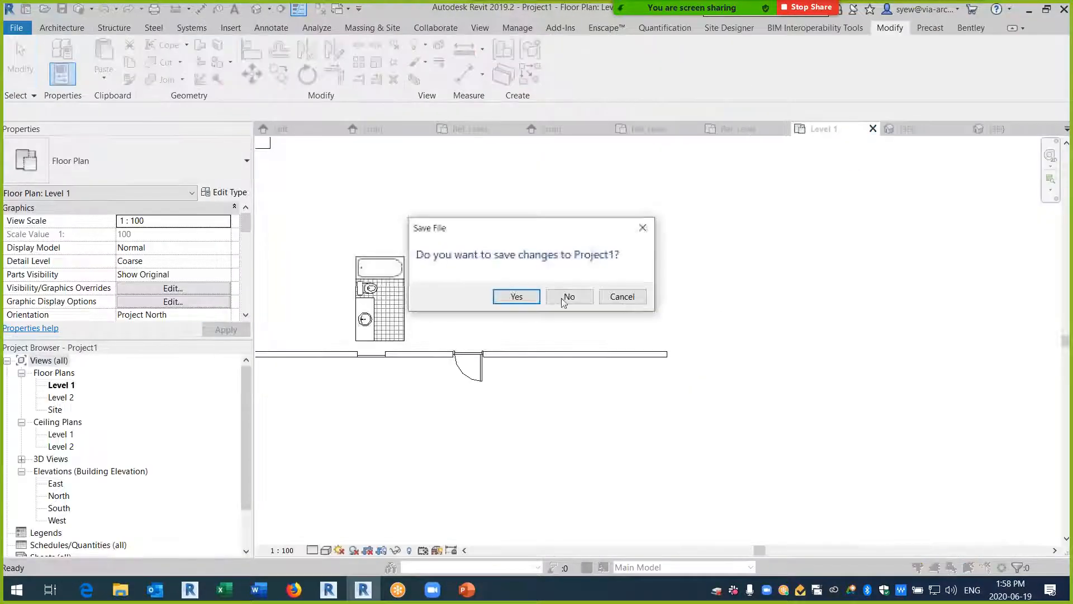
click(567, 298)
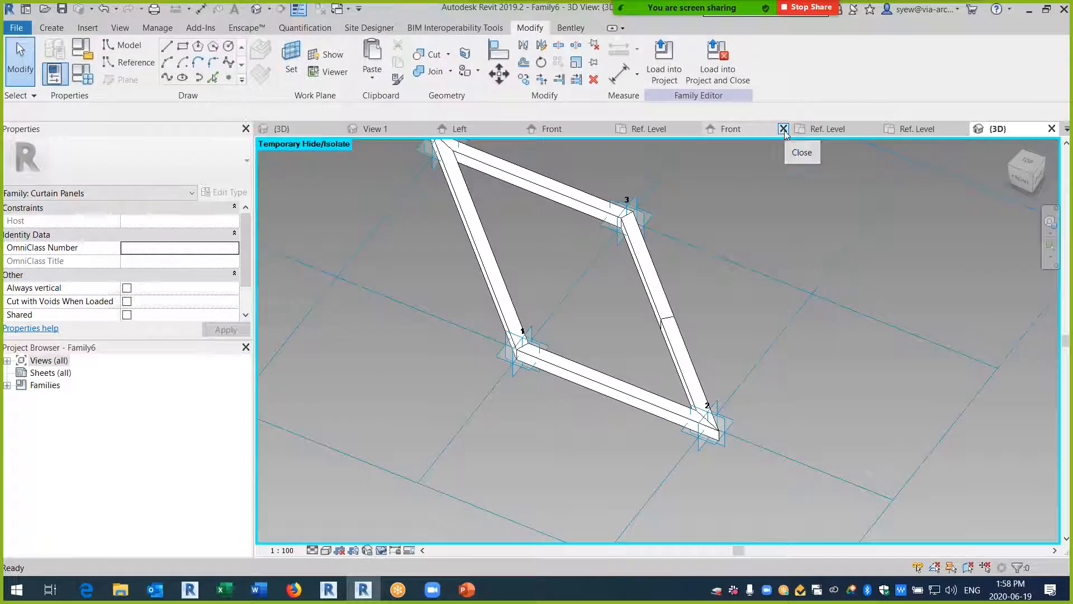
click(783, 129)
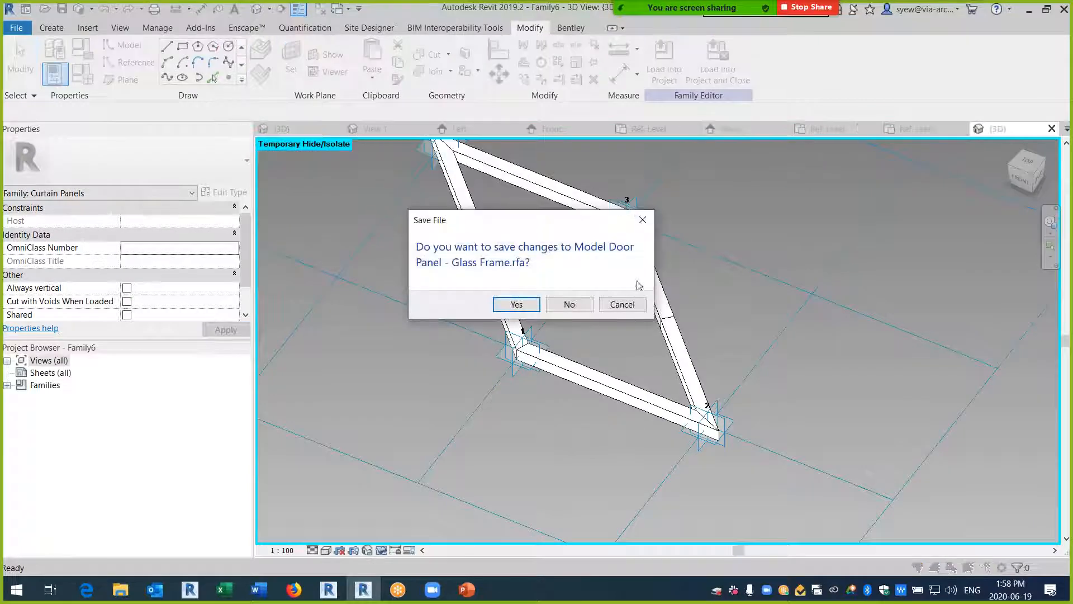
click(568, 304)
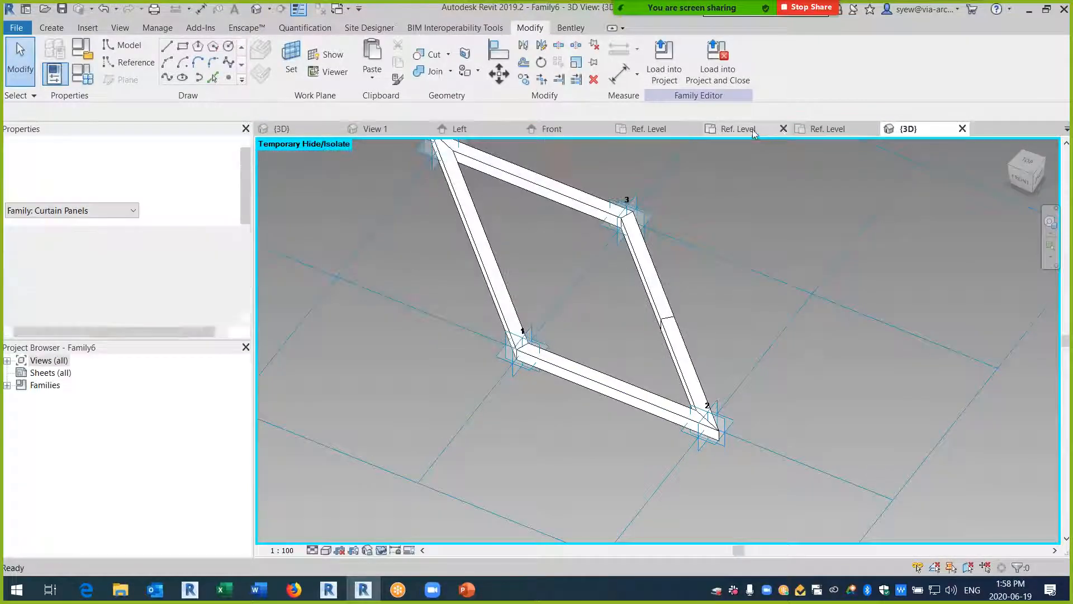
- Close the Door Single and BM-00088_CST424EF families without saving changes
click(783, 129)
click(783, 129)
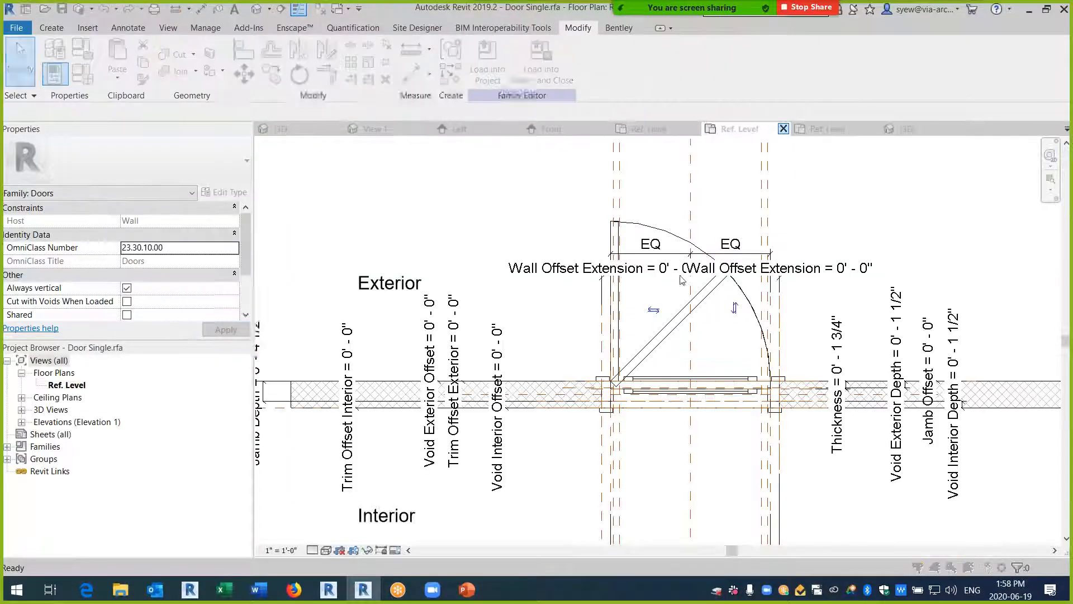
click(570, 304)
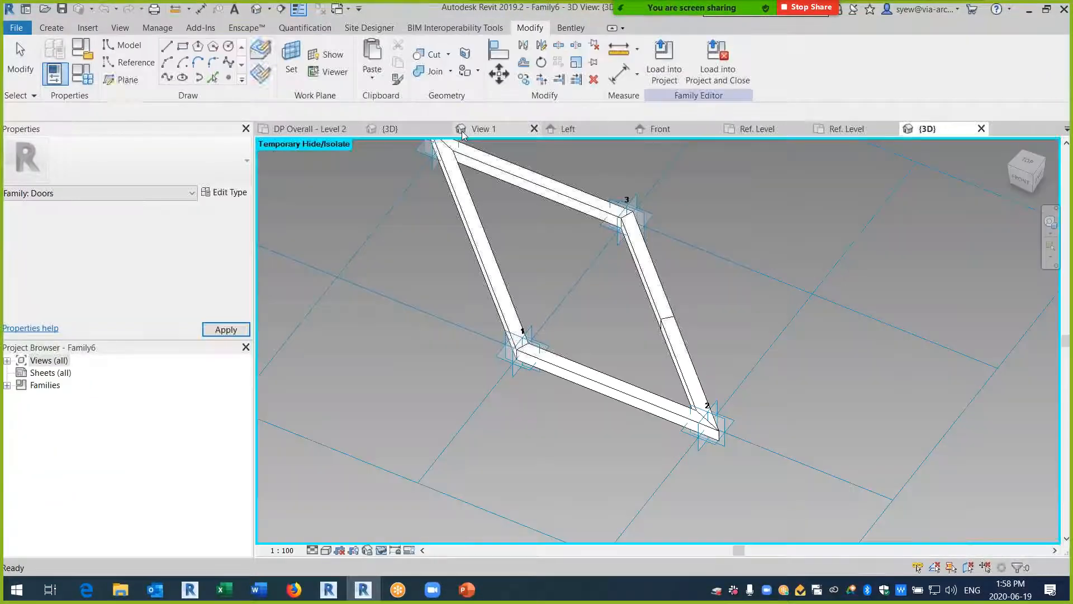
click(489, 131)
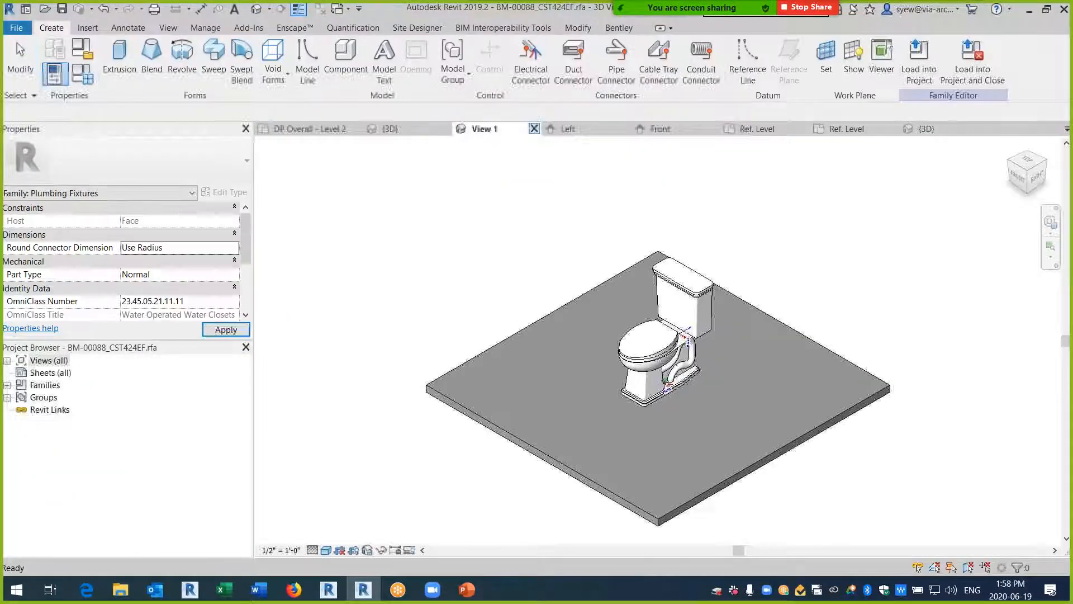
click(534, 130)
click(568, 305)
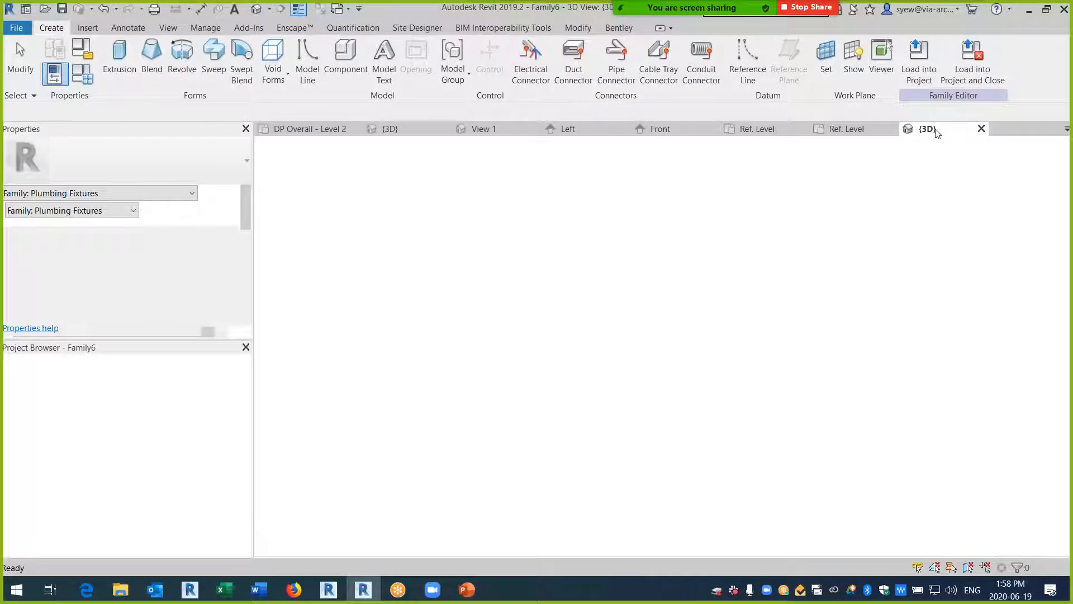
- Close the Symbol Door Swing 90 family without saving changes
click(935, 129)
click(863, 128)
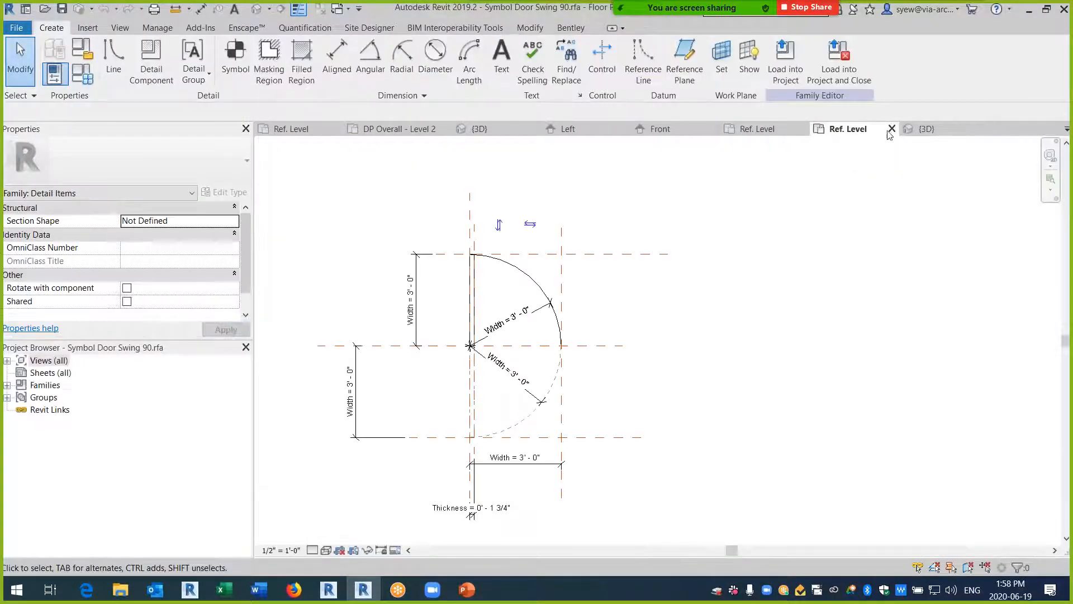
click(891, 129)
click(571, 305)
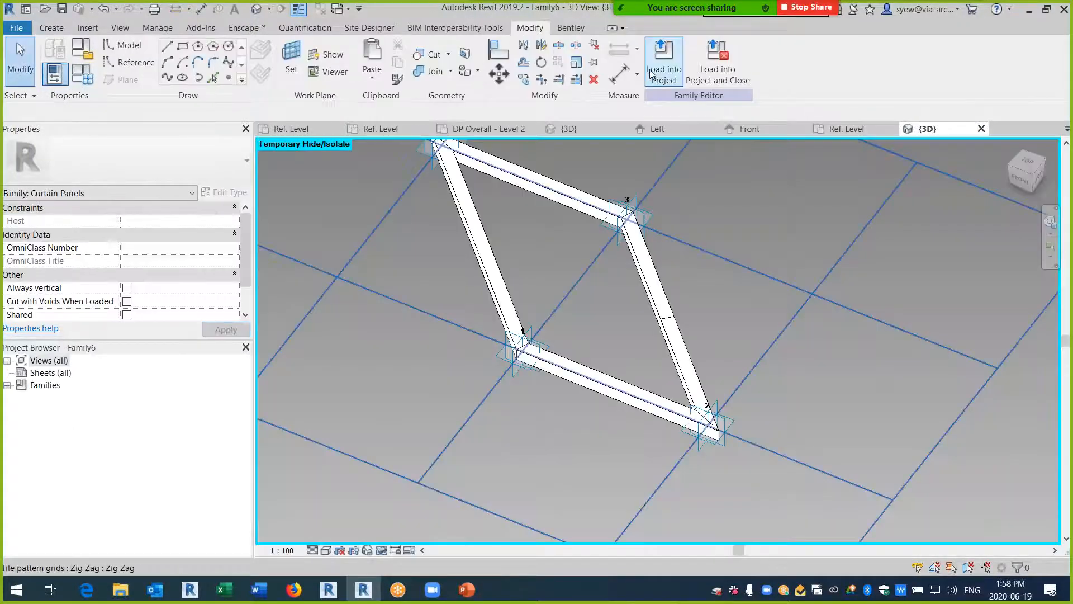
- Load the Family6 curtain panel family into Sample Surface.rfa
click(651, 73)
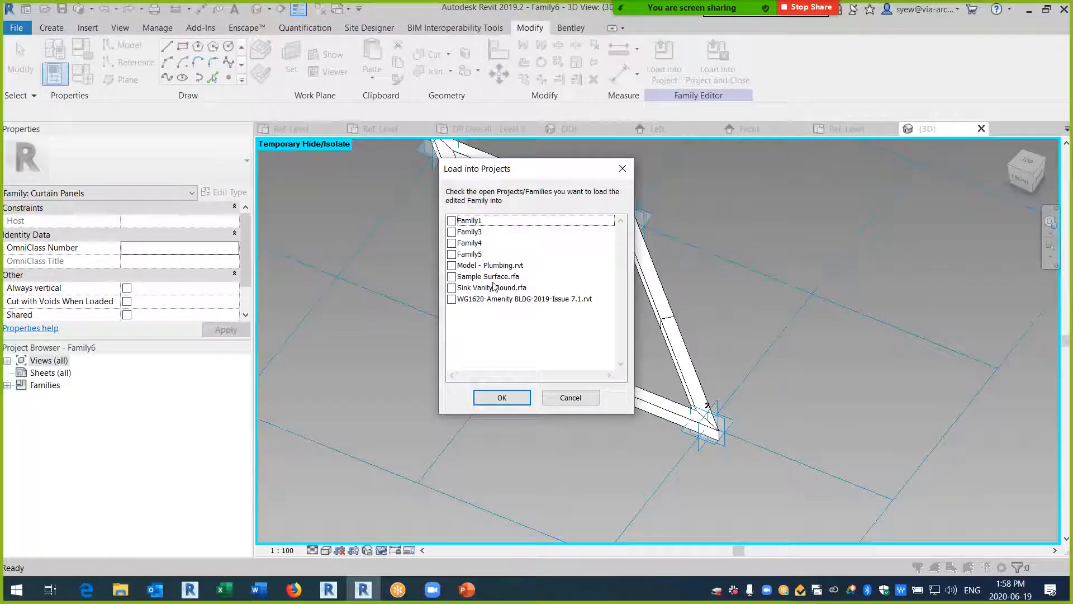
click(452, 277)
click(491, 395)
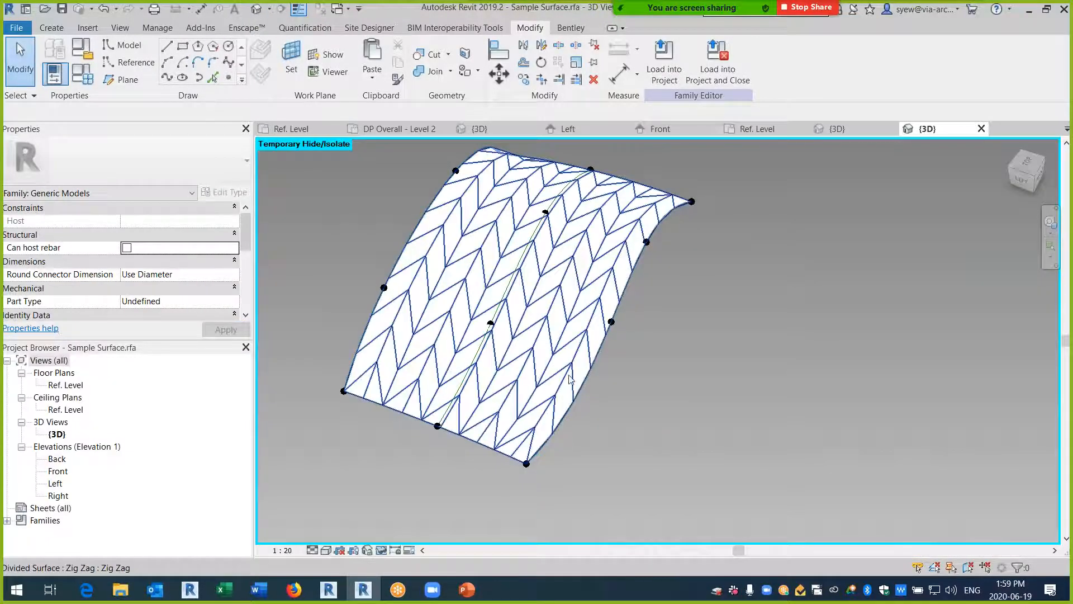
- Replace the plain Zig Zag pattern on the divided surface with the Zig Zag type of the Family6 curtain panel
click(589, 374)
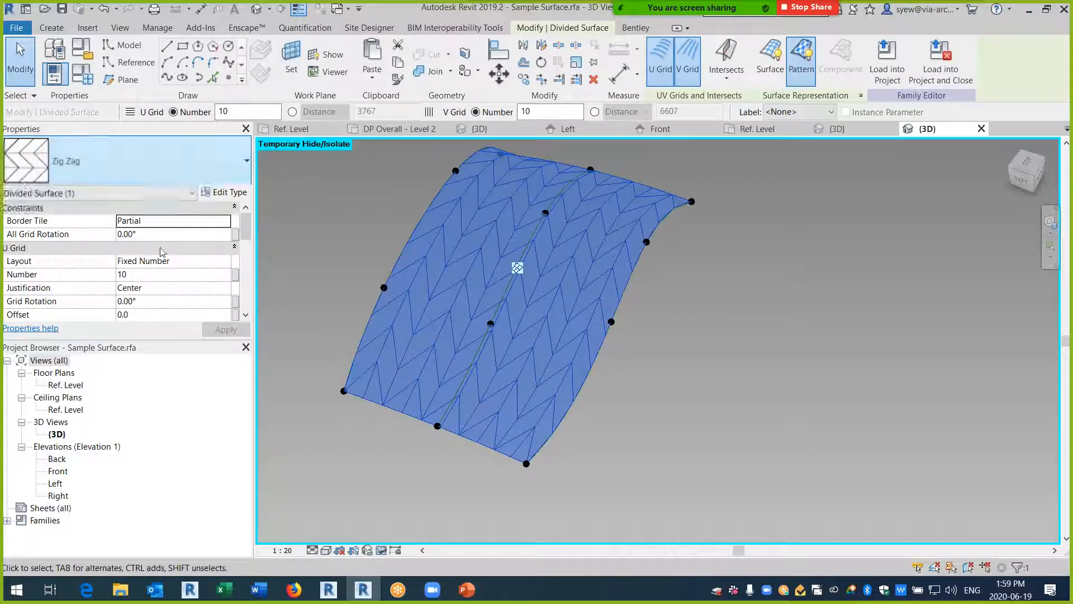
click(140, 162)
scroll(84, 436, down, 2)
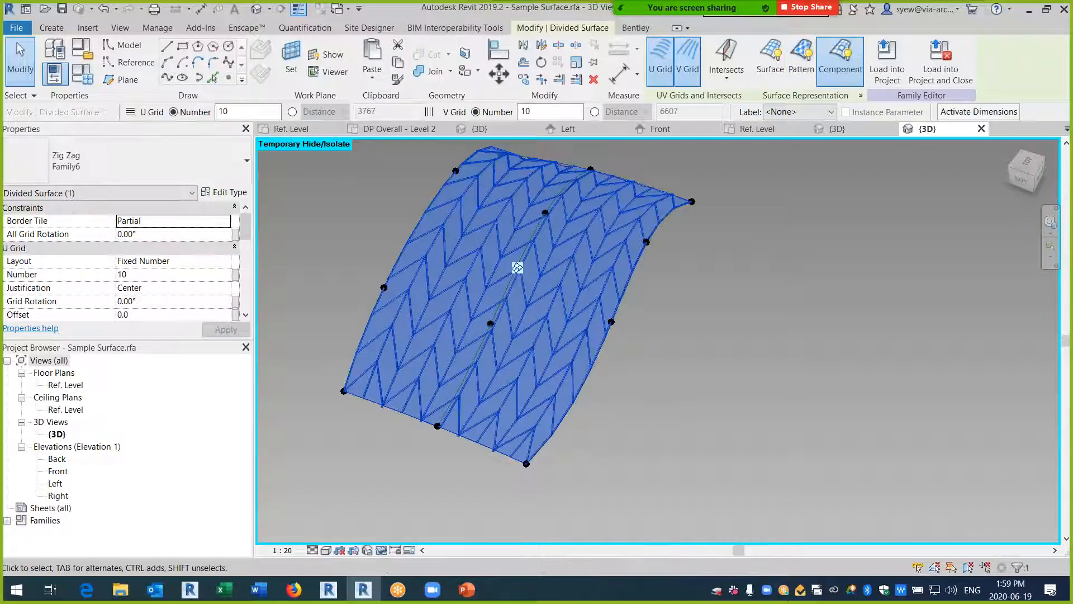
shift+middle_drag(640, 399, 704, 338)
click(608, 431)
scroll(511, 323, up, 3)
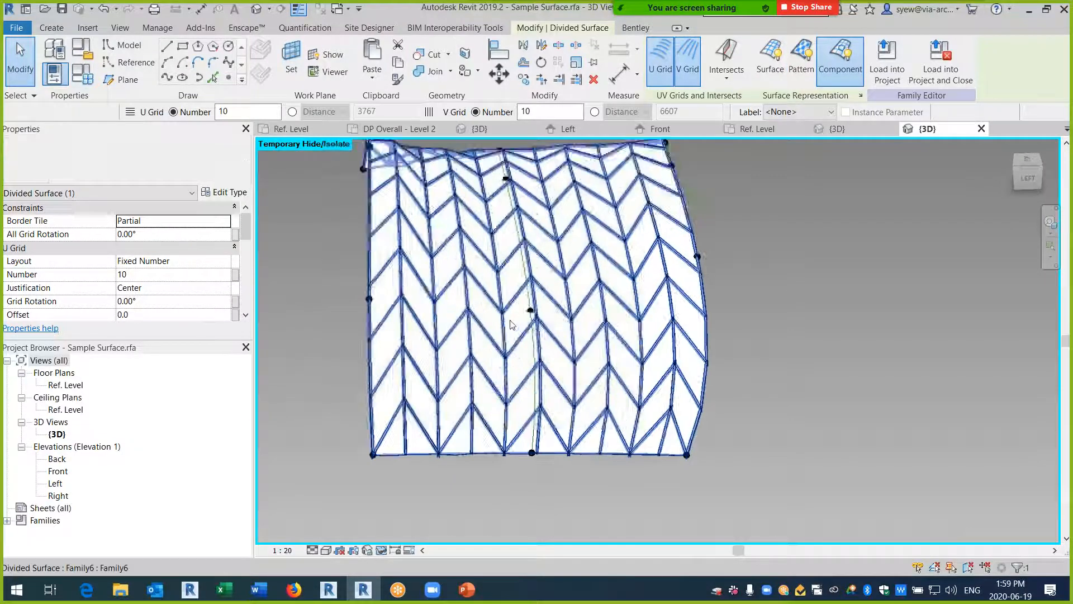
mouse_move(455, 363)
shift+middle_down()
mouse_move(623, 397)
mouse_move(604, 460)
mouse_move(433, 363)
mouse_move(450, 371)
shift+middle_up()
- Set the panelled surface's U grid layout to Maximum Spacing with a distance of 2000
click(428, 347)
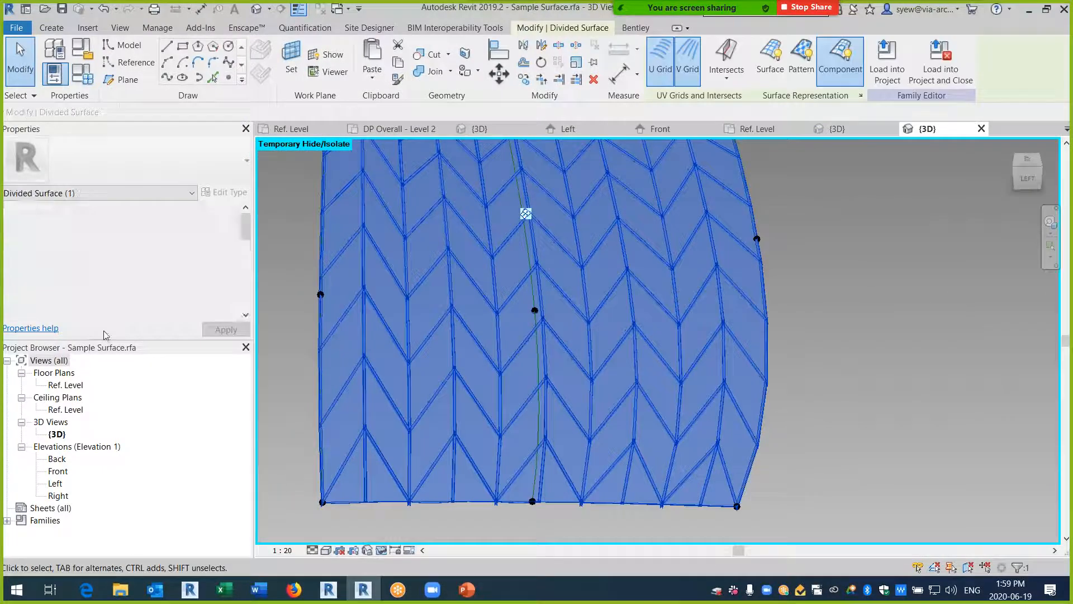
click(223, 266)
click(224, 260)
click(224, 261)
click(167, 306)
click(188, 273)
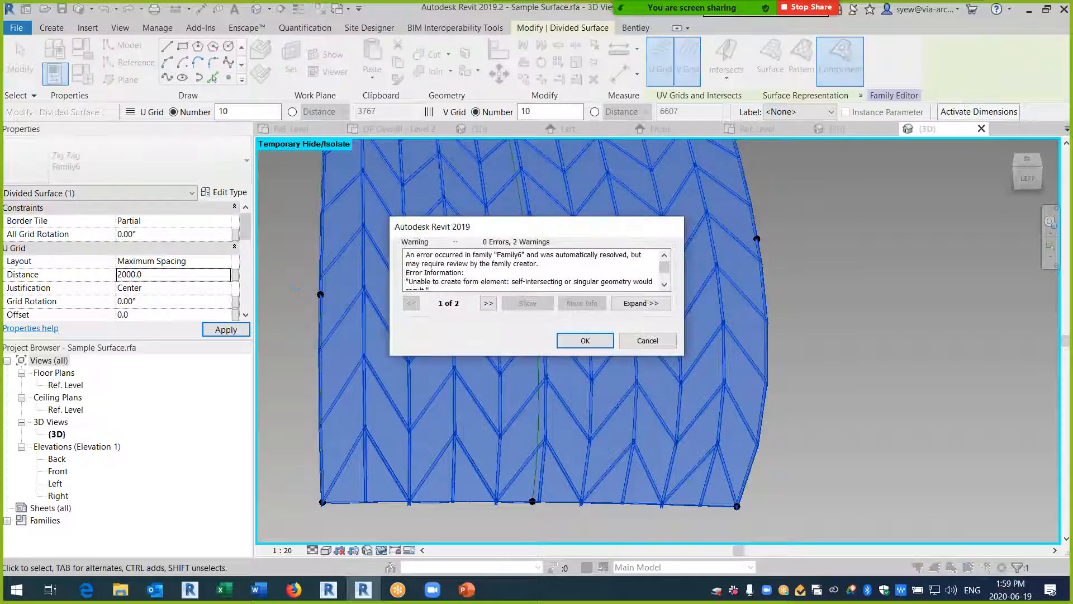
click(560, 345)
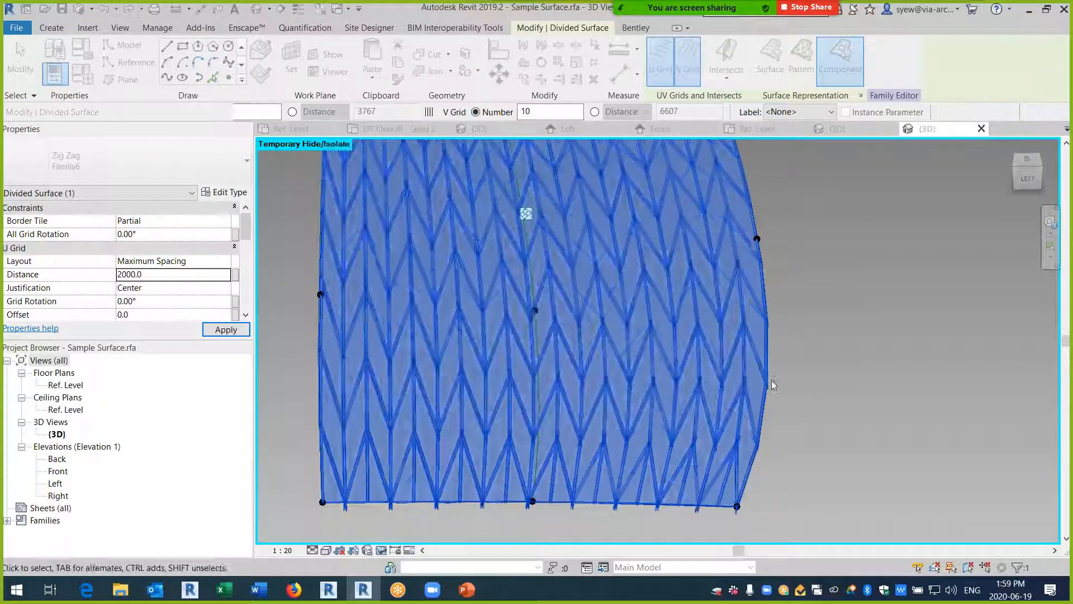
shift+middle_drag(769, 384, 703, 371)
shift+middle_drag(824, 369, 838, 372)
scroll(748, 418, up, 4)
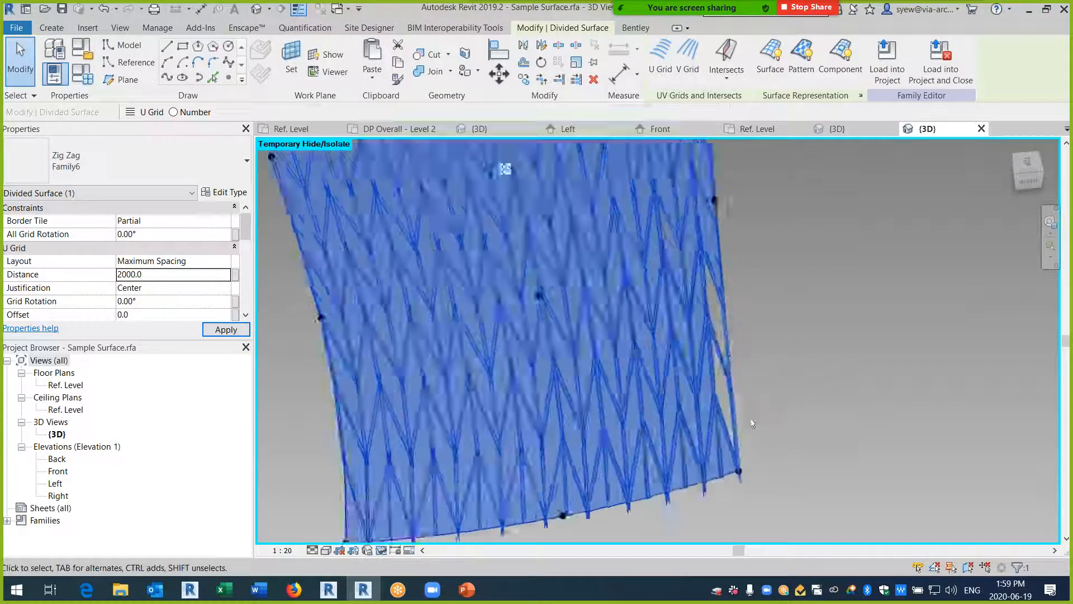
- Set the surface's V grid layout to Maximum Spacing with a distance of 2000 and clear the selection
scroll(167, 257, down, 4)
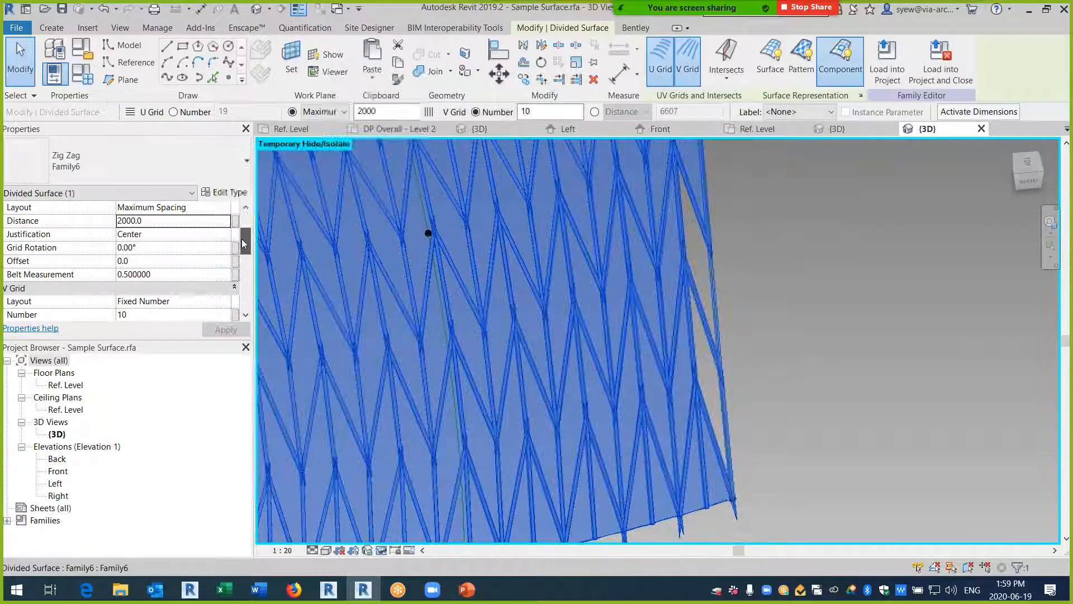
click(225, 250)
click(225, 250)
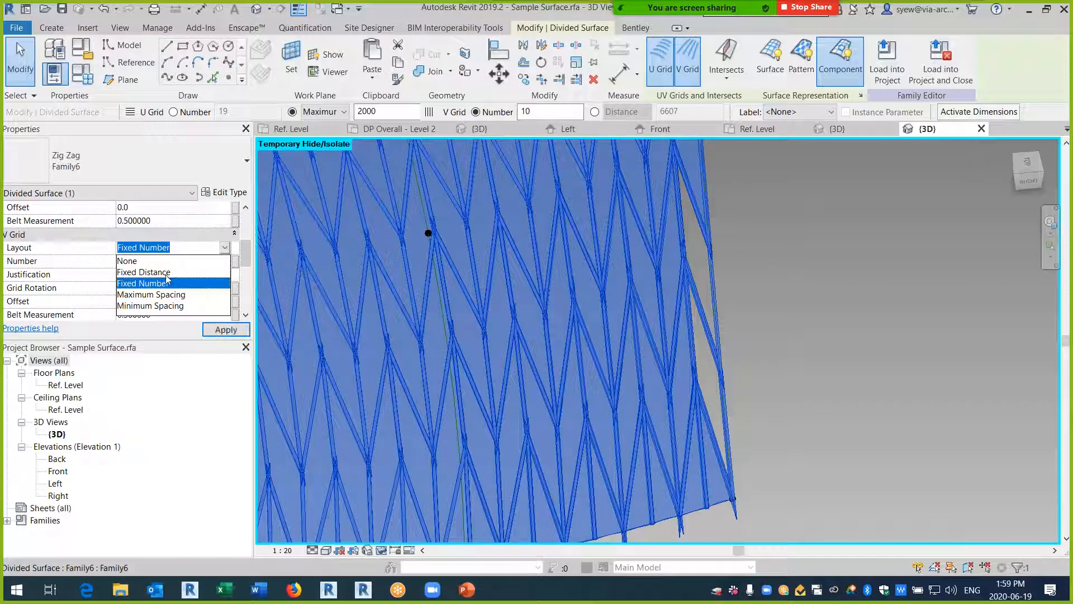
click(168, 295)
click(168, 261)
text(2000)
key(Return)
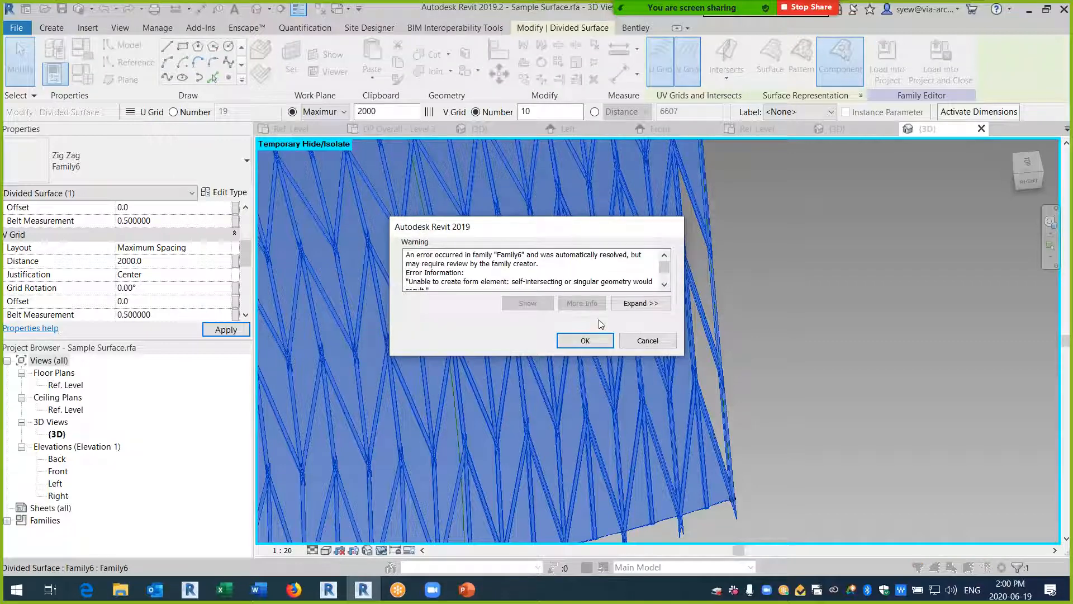
click(584, 339)
scroll(820, 387, down, 8)
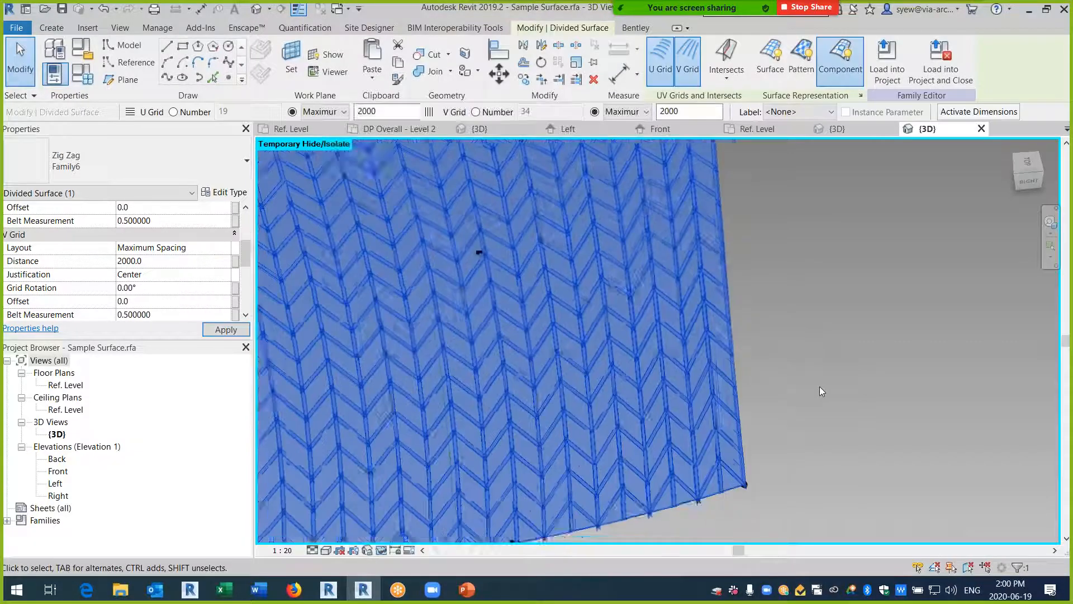
shift+middle_drag(866, 386, 743, 193)
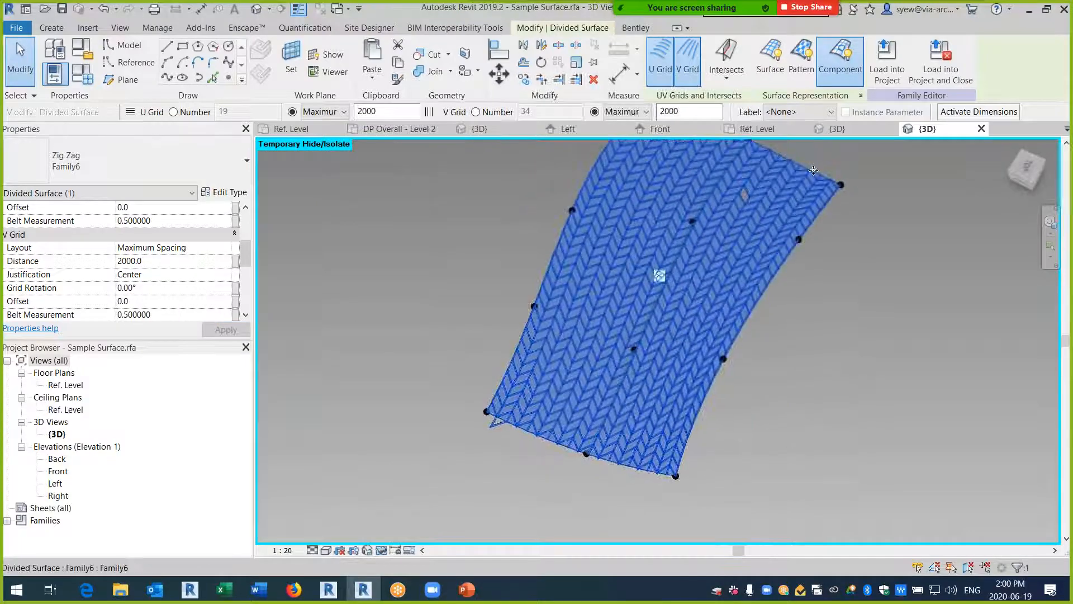
scroll(635, 218, up, 5)
key(Escape)
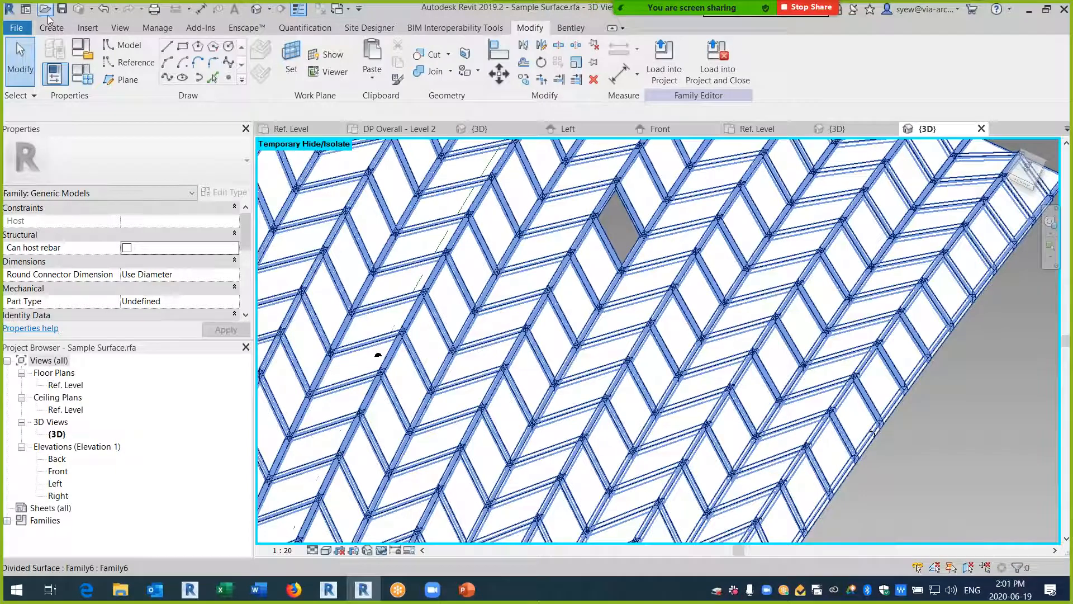
- Open Adaptive CW - 6 points.rfa and examine its curved six-point frame and panels from several angles
key(ctrl+o)
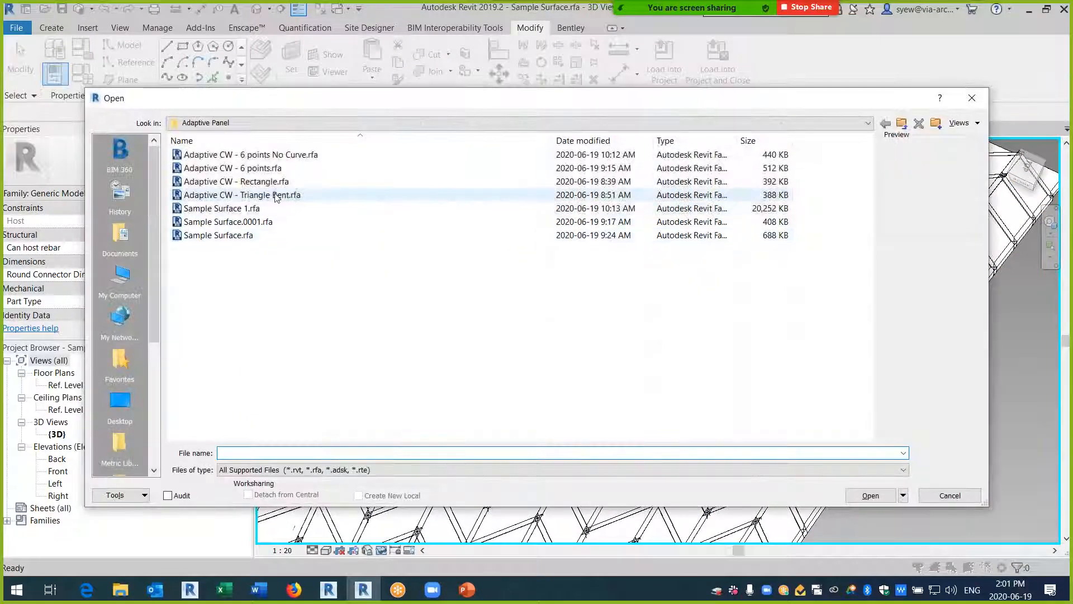
click(258, 169)
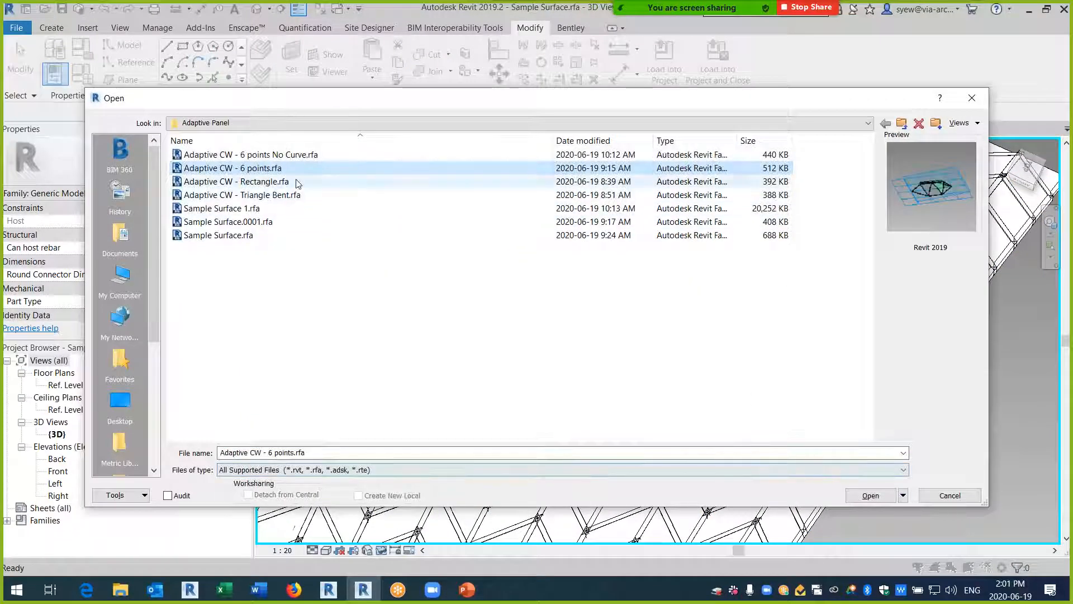
click(870, 495)
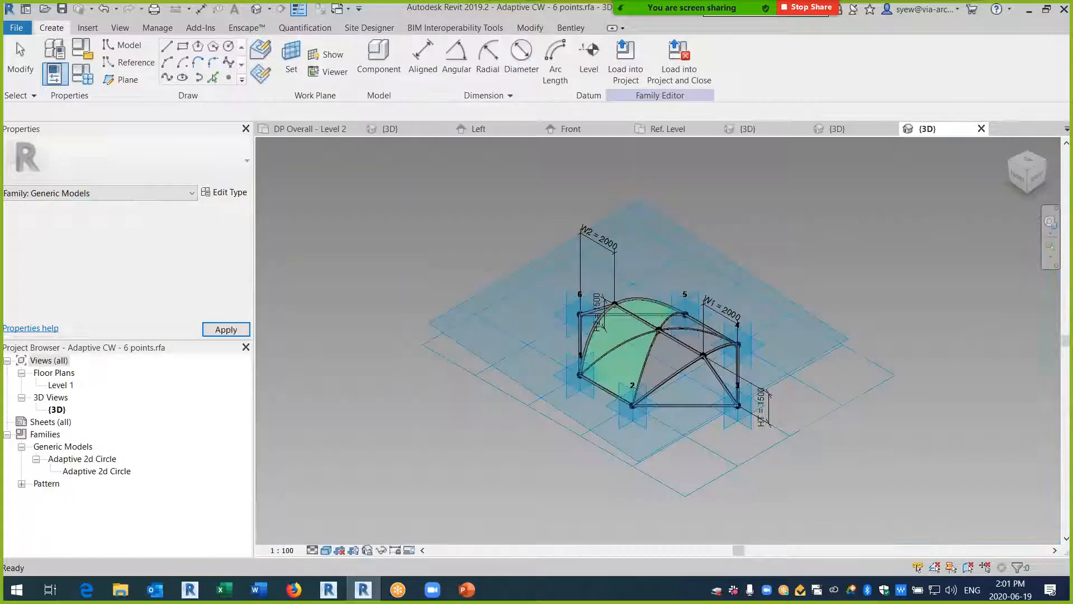
shift+middle_drag(827, 447, 944, 486)
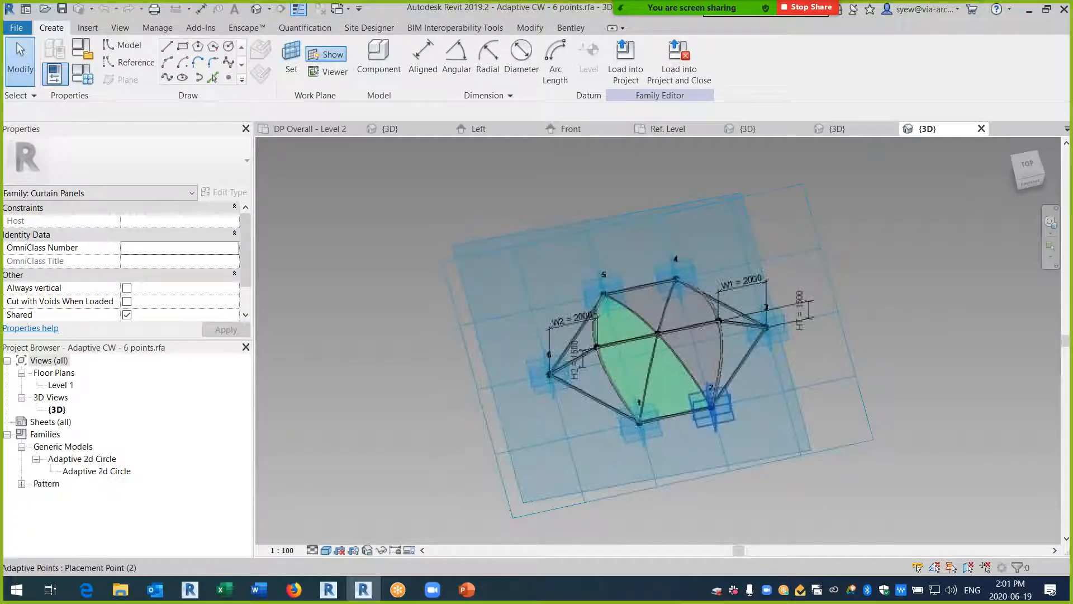
scroll(728, 363, up, 4)
scroll(777, 380, down, 3)
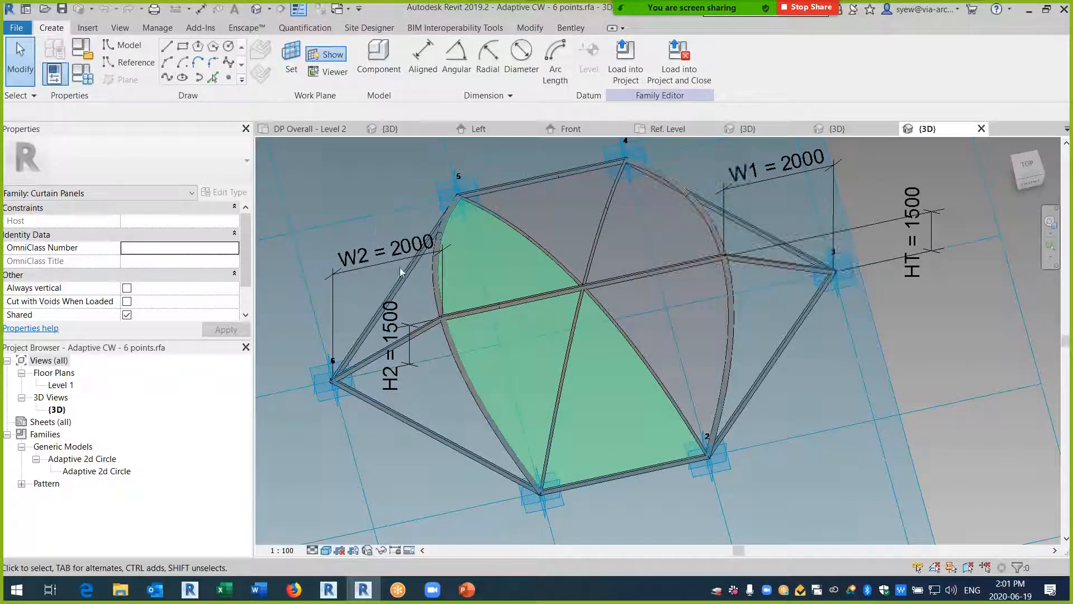
shift+middle_drag(524, 324, 659, 251)
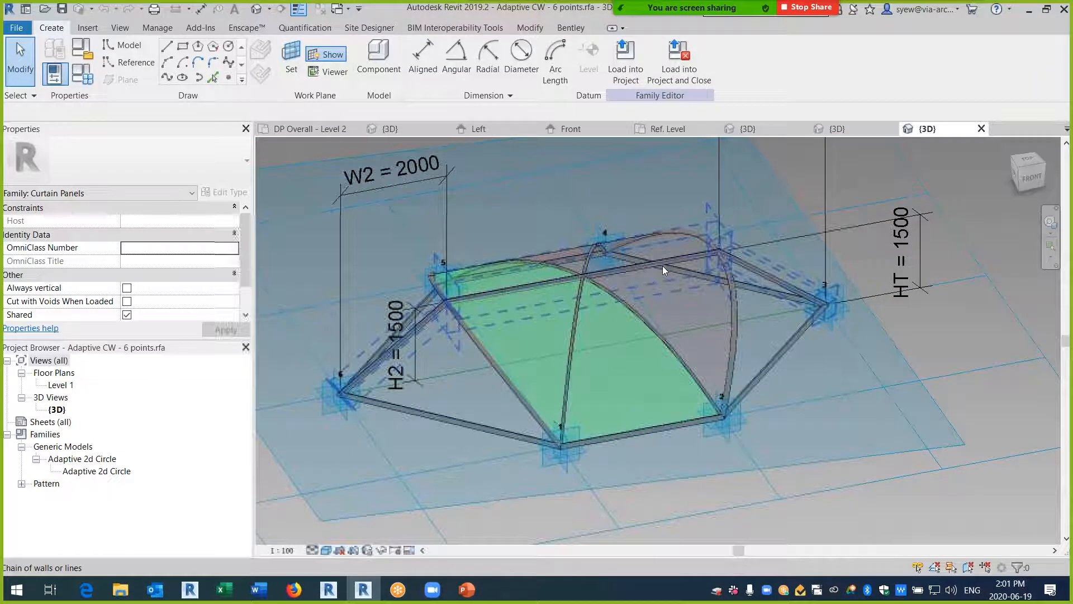
shift+middle_drag(691, 334, 639, 267)
- Try to load the Adaptive CW - 6 points family into Sample Surface.rfa, cancel the overwrite and close the family
click(626, 61)
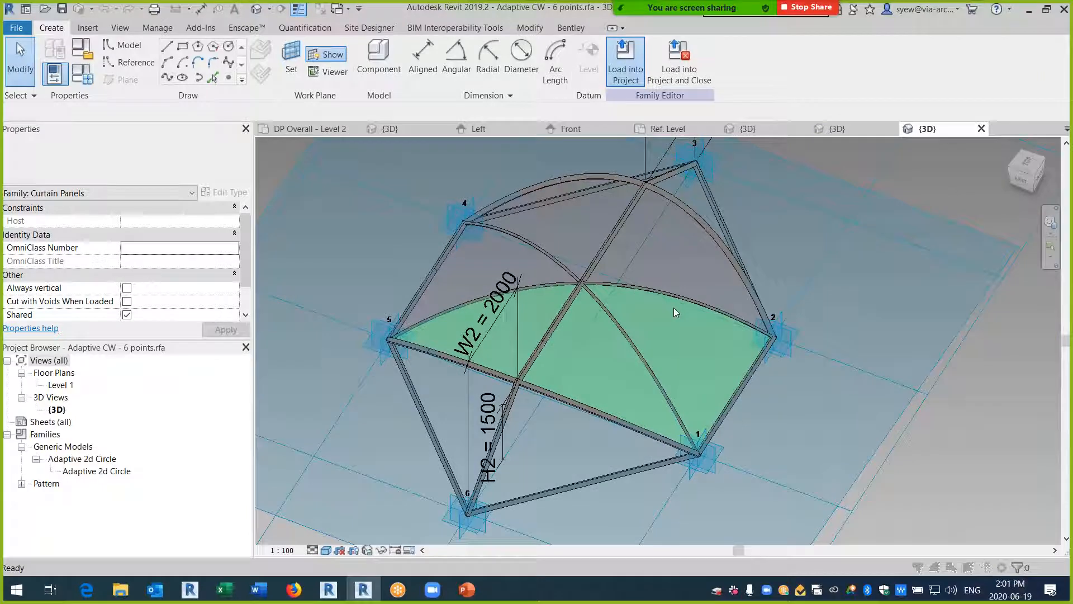
click(508, 396)
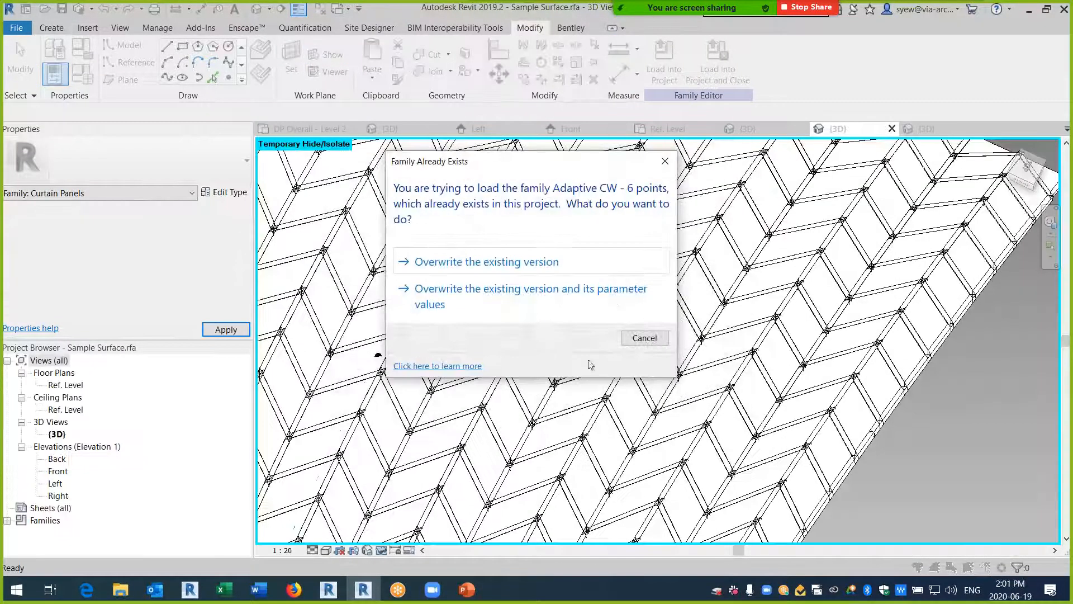
click(645, 339)
click(614, 322)
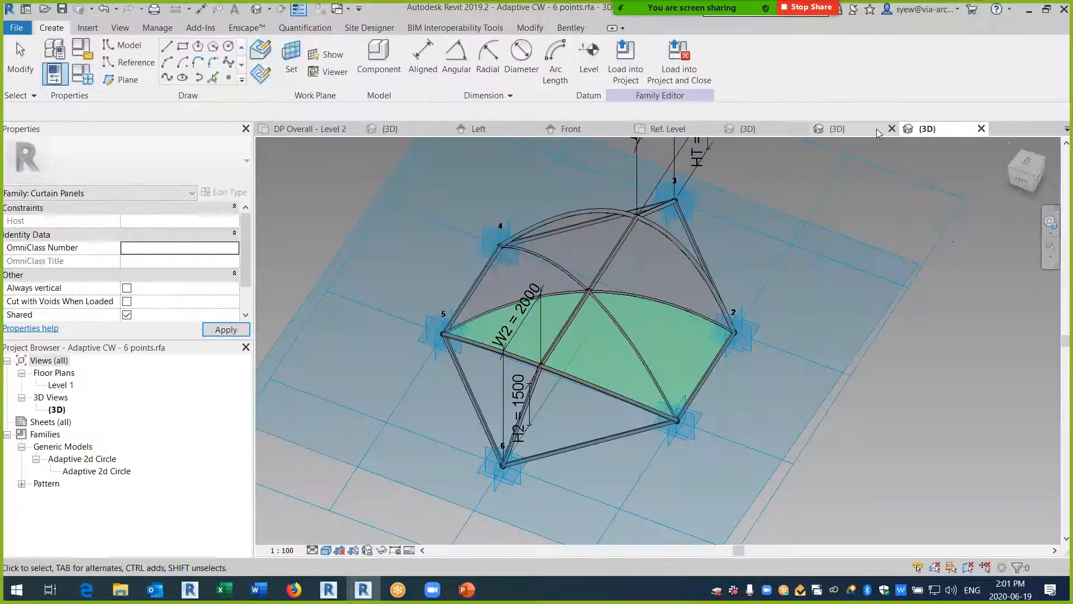
click(981, 128)
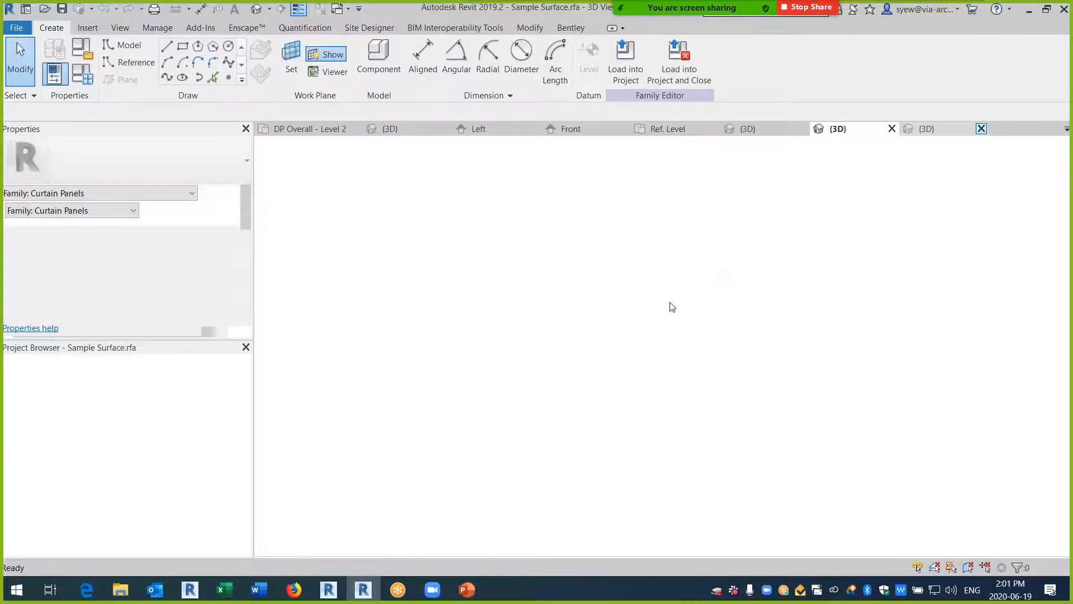
- Set the divided surface's U grid distance to 5 m and its V grid distance to 5000
click(266, 284)
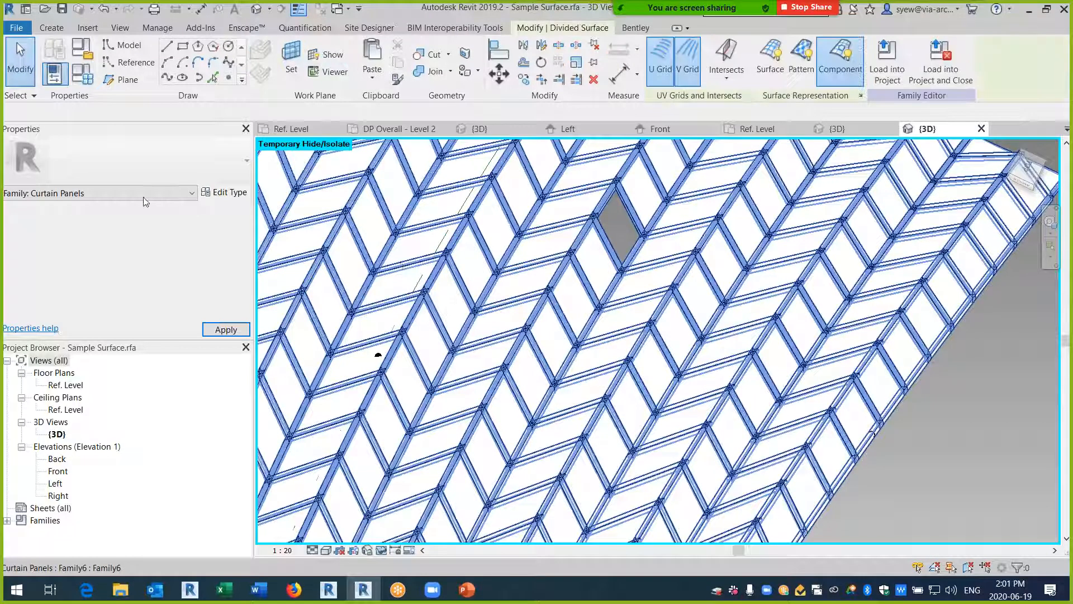
click(167, 275)
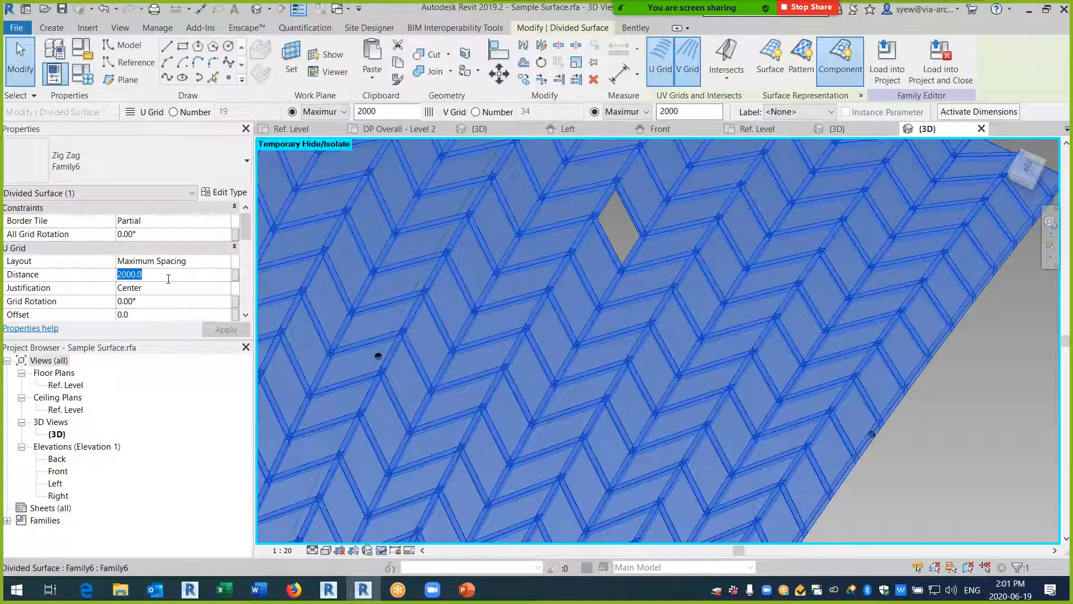
text(5m)
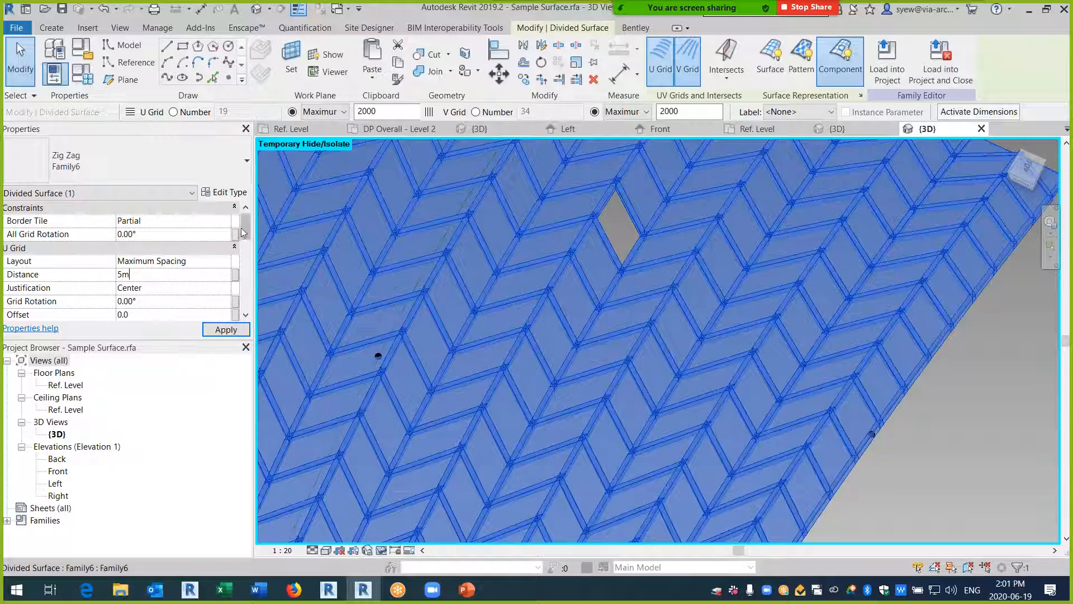
drag(245, 229, 246, 266)
click(171, 220)
text(5000)
key(Return)
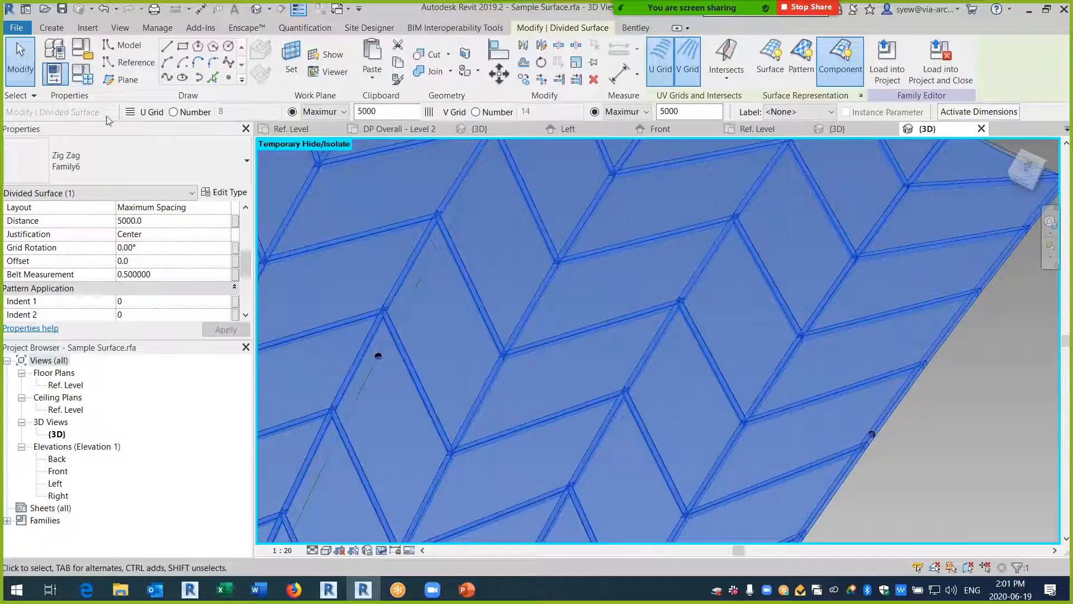
- Try to apply the Hexagon panel type Adaptive CW - 6 points to the divided surface, then cancel the change
click(99, 160)
scroll(129, 384, up, 10)
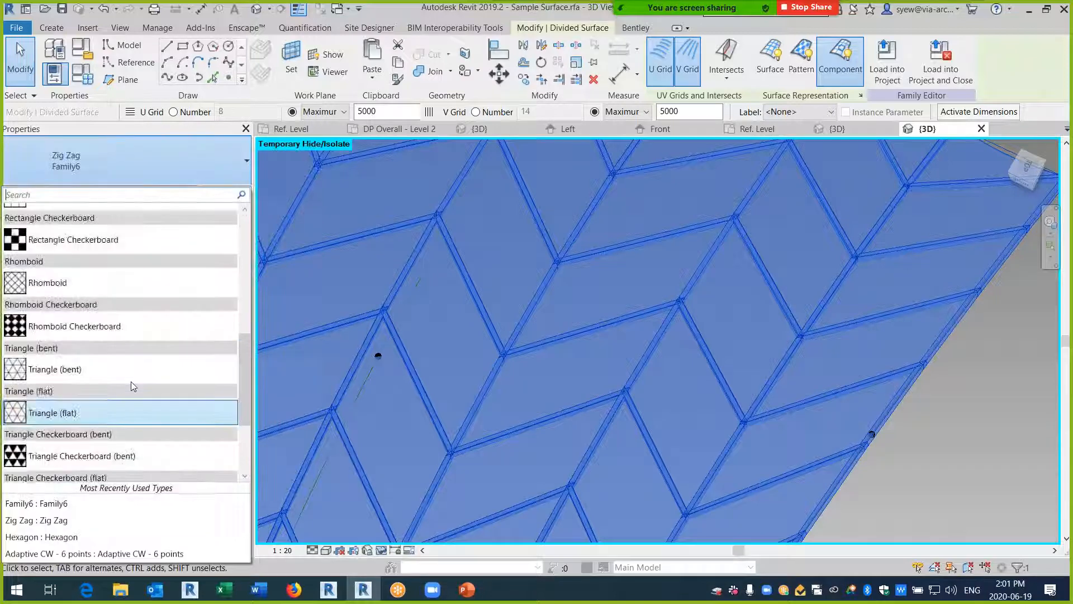
scroll(132, 386, up, 2)
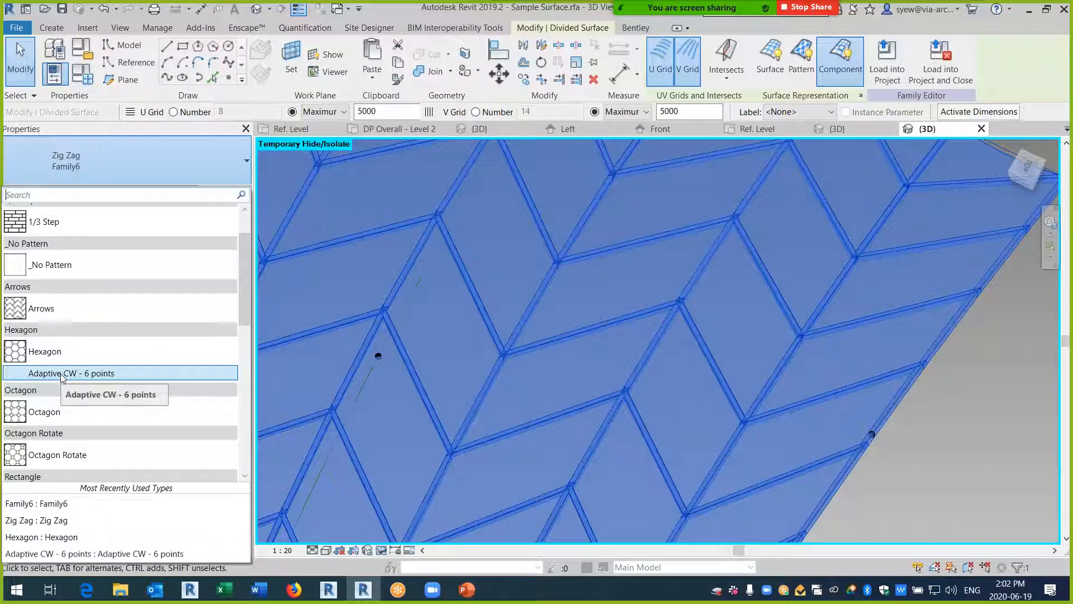
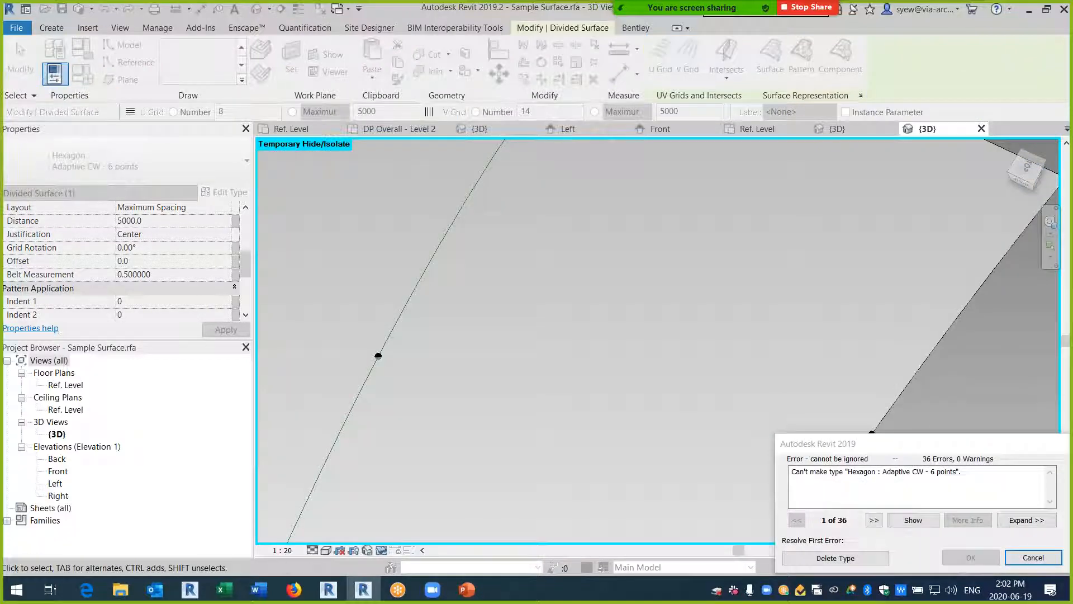
drag(919, 444, 436, 259)
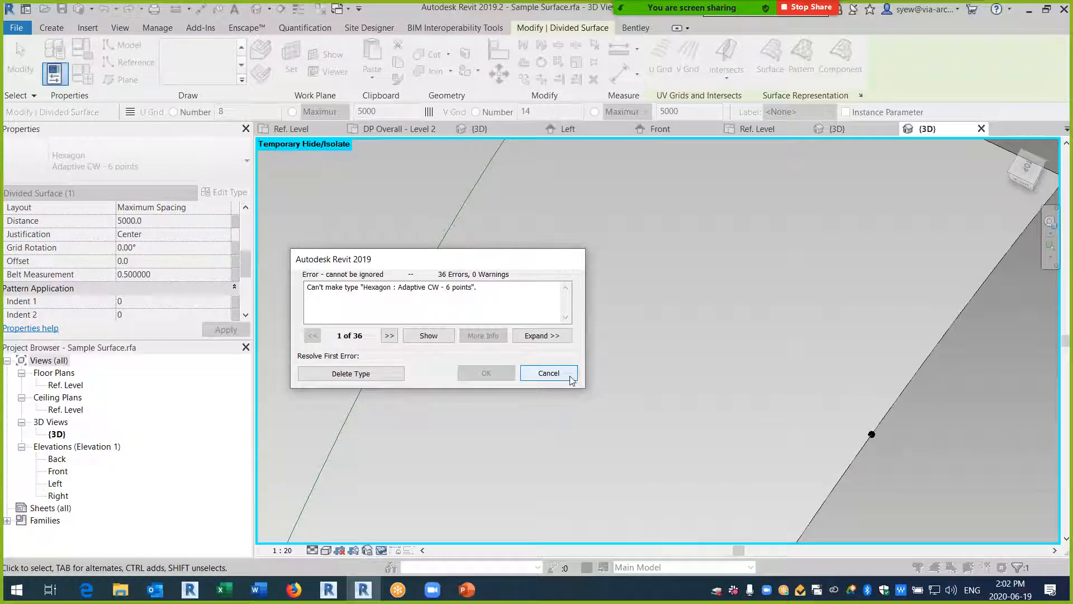
click(549, 374)
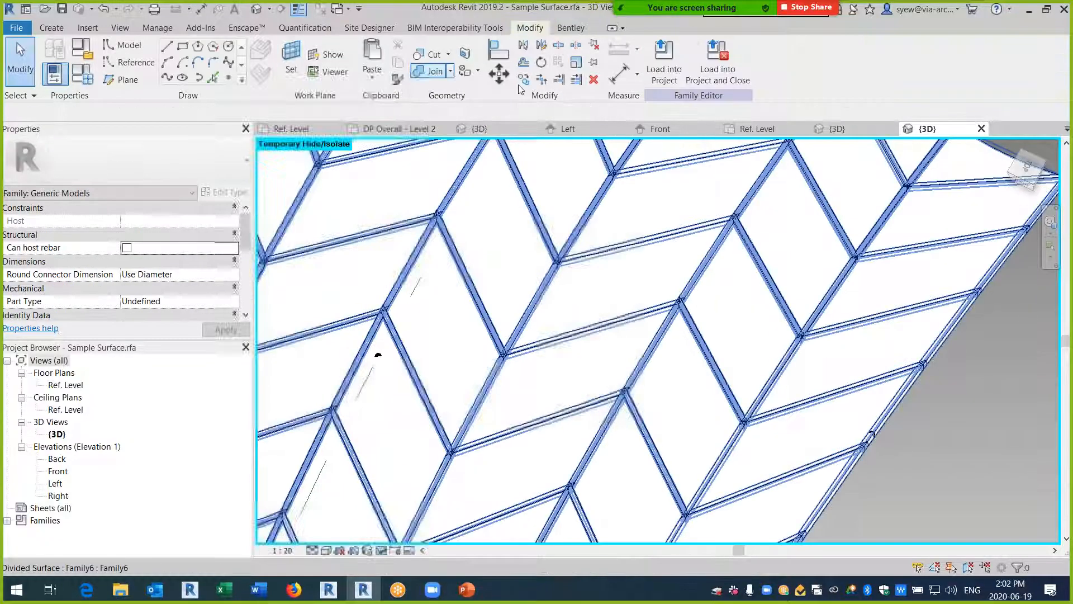
- Open Adaptive CW - 6 points No Curve.rfa and load it into Sample Surface.rfa
click(833, 129)
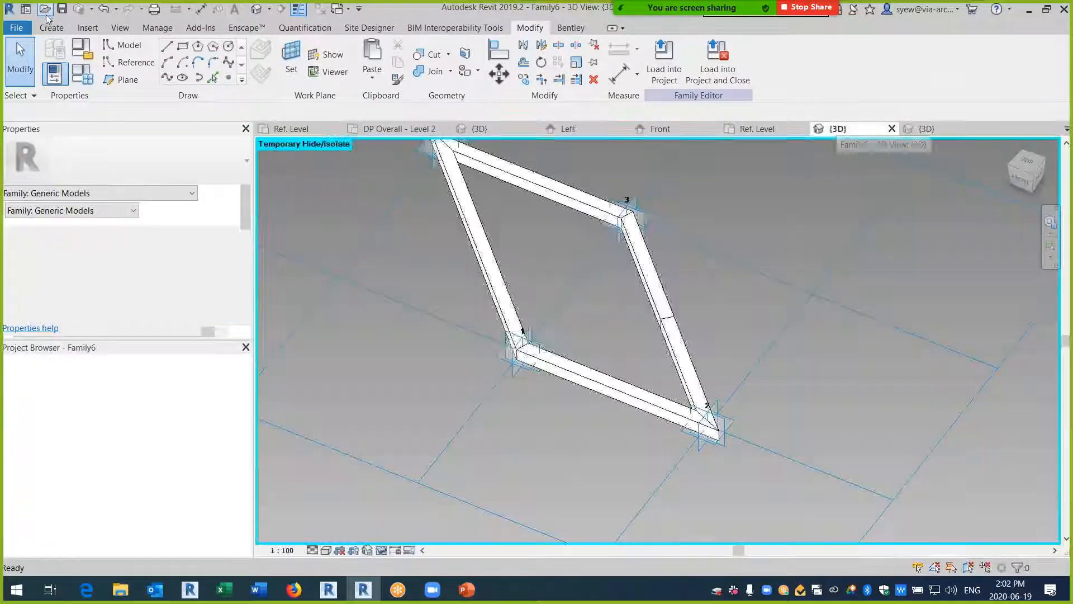
click(46, 9)
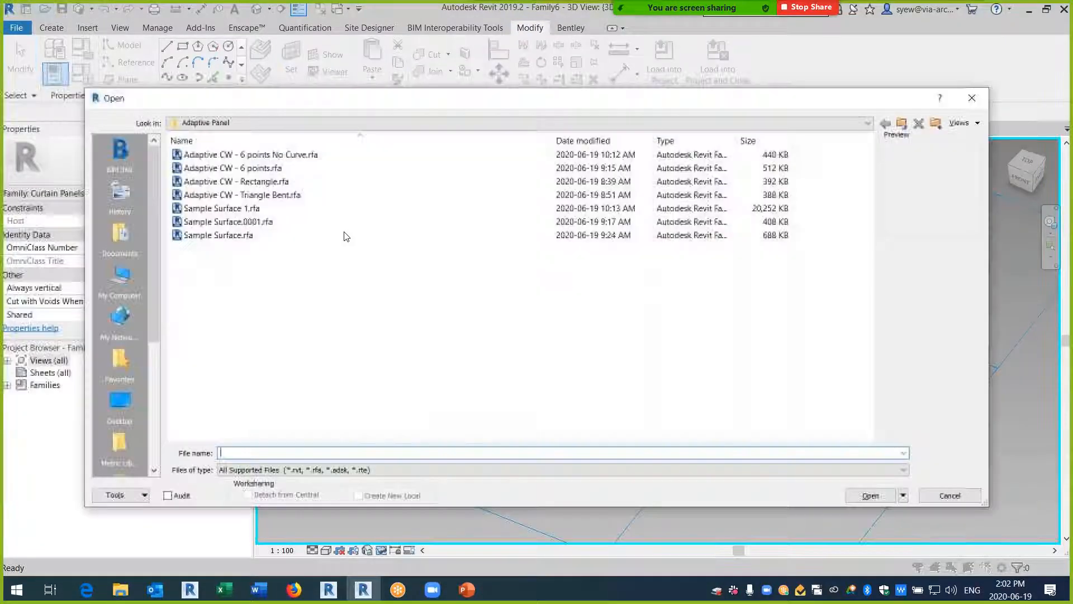
click(245, 168)
click(266, 154)
click(872, 493)
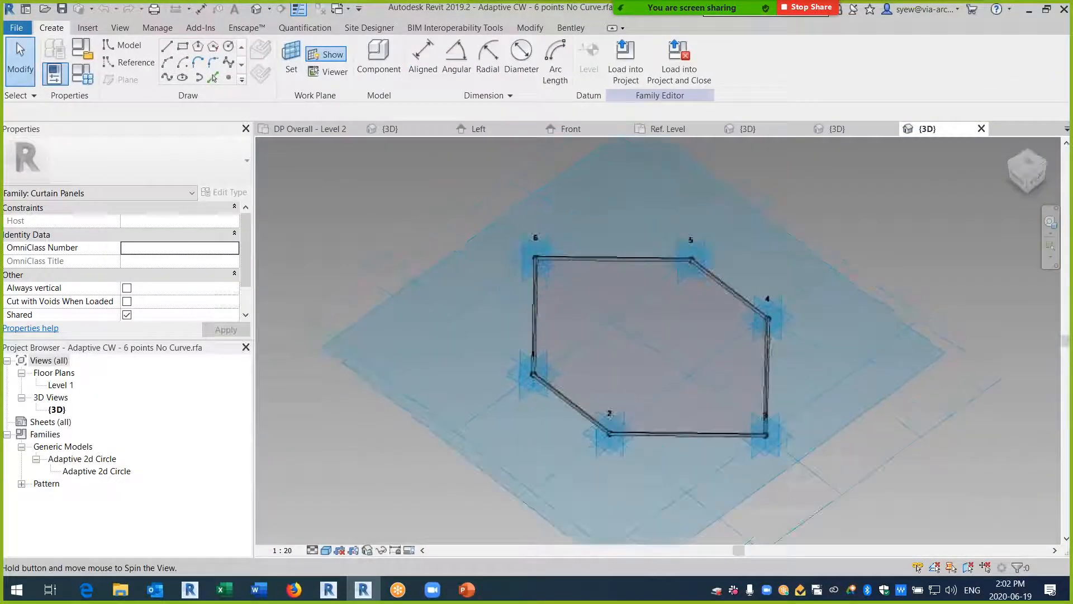
click(625, 61)
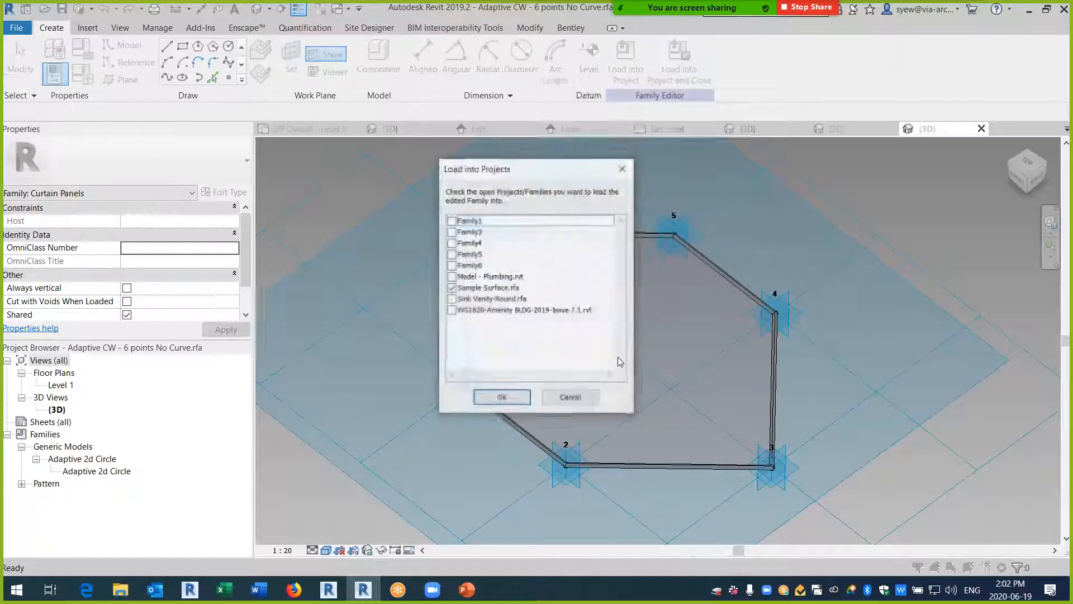
click(518, 393)
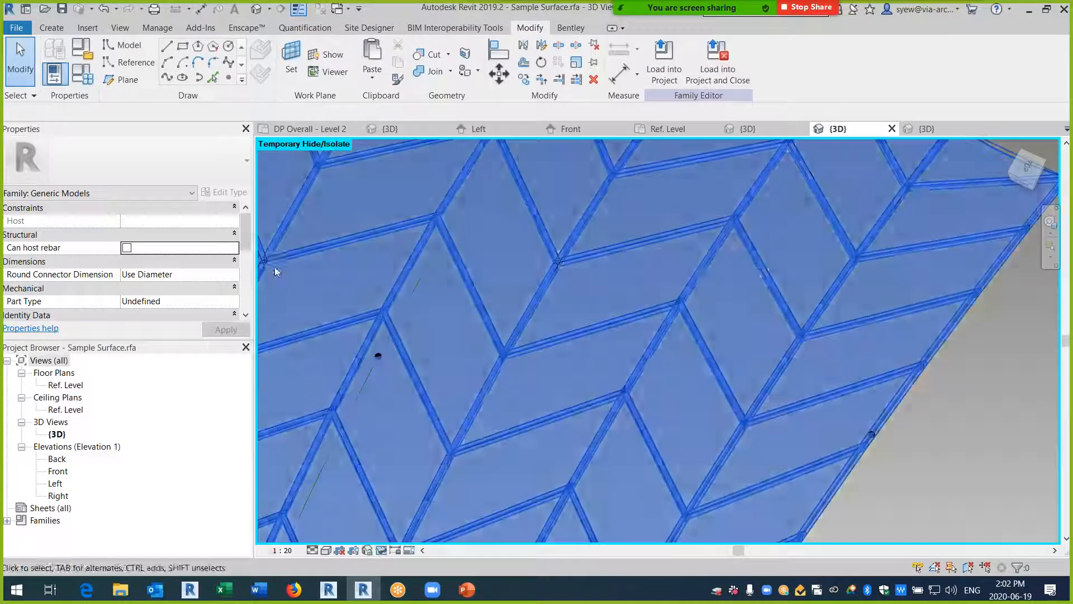
- Replace the Family6 panels on the divided surface with the Hexagon type Adaptive CW - 6 points No Curve
click(275, 272)
click(166, 169)
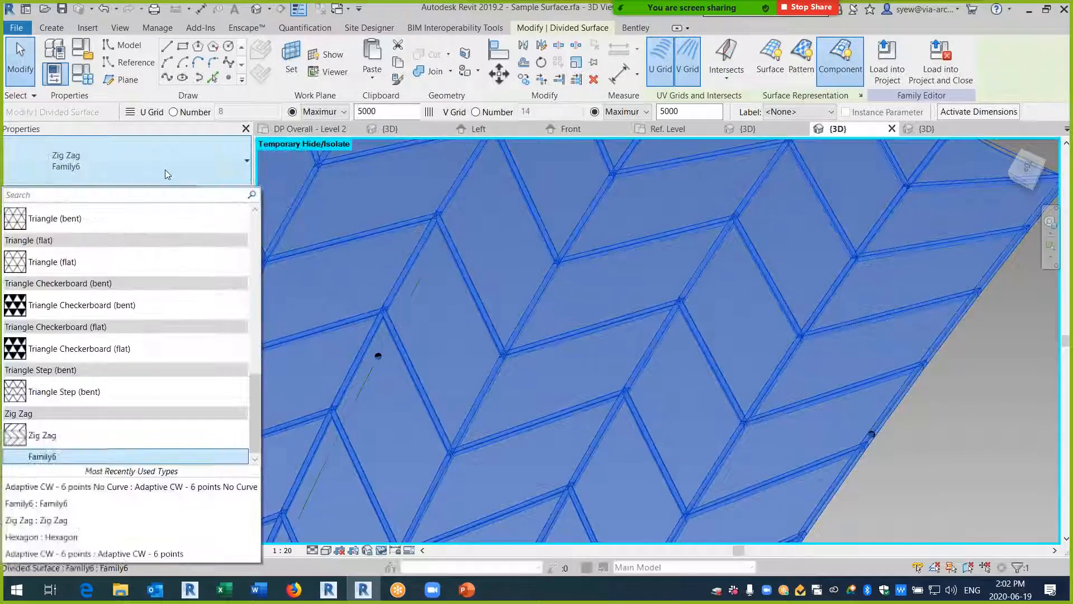
scroll(150, 324, up, 2)
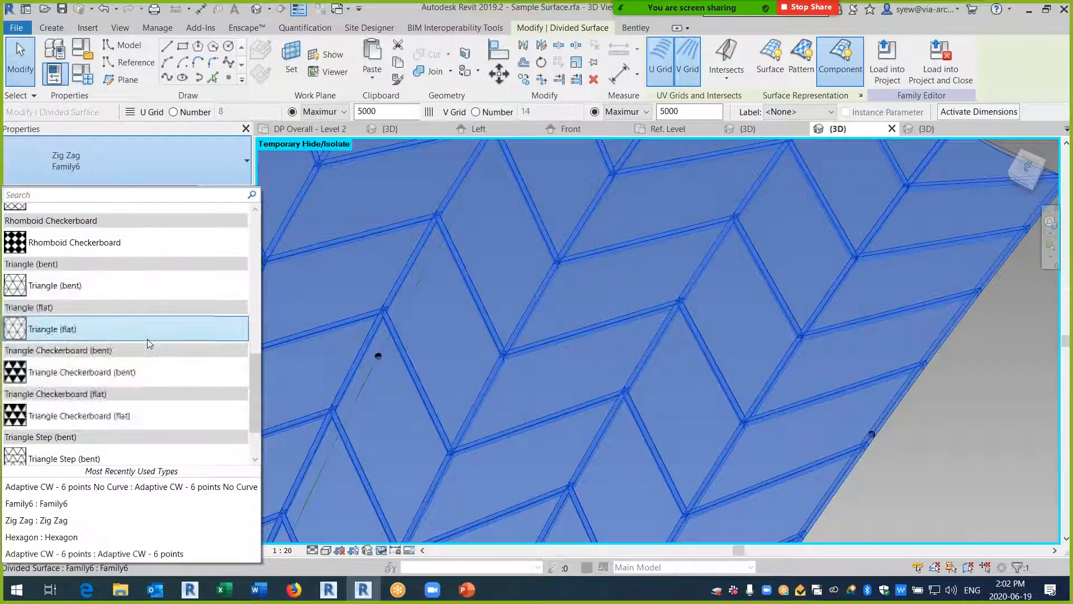
scroll(146, 338, up, 8)
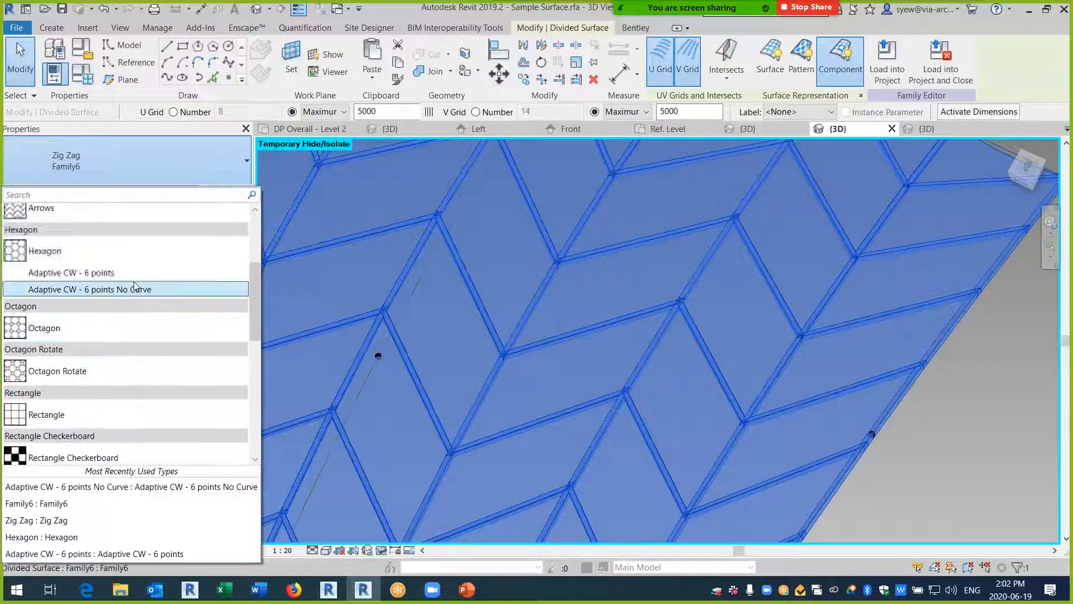
click(133, 286)
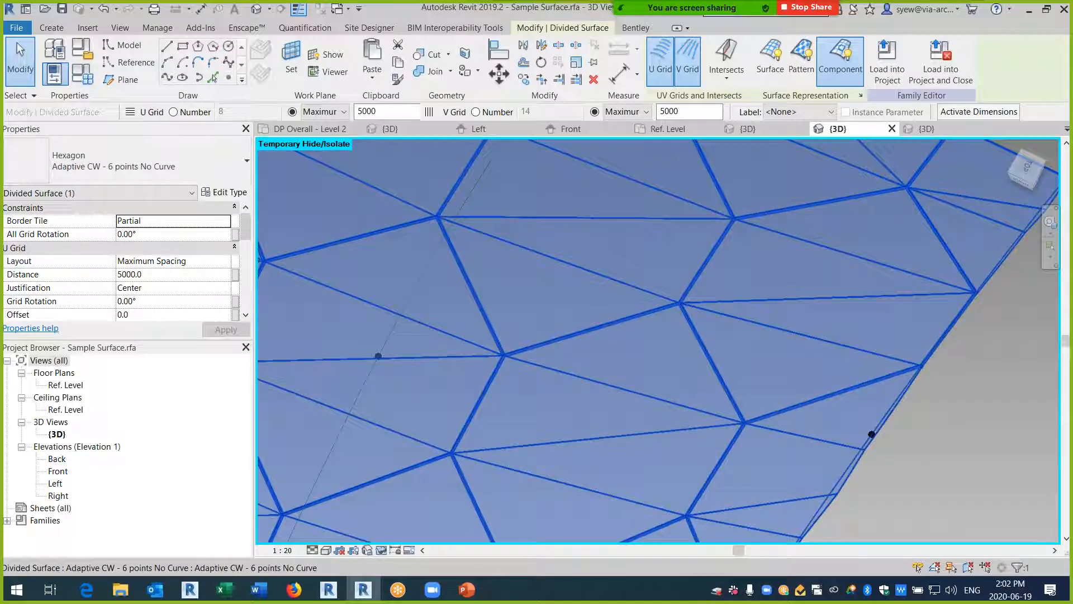
- Examine the hexagonal panels across the divided surface from several angles, clear the selection and view the whole surface
scroll(713, 319, down, 2)
scroll(713, 319, down, 4)
shift+middle_drag(823, 388, 658, 434)
scroll(657, 433, up, 3)
scroll(622, 389, up, 2)
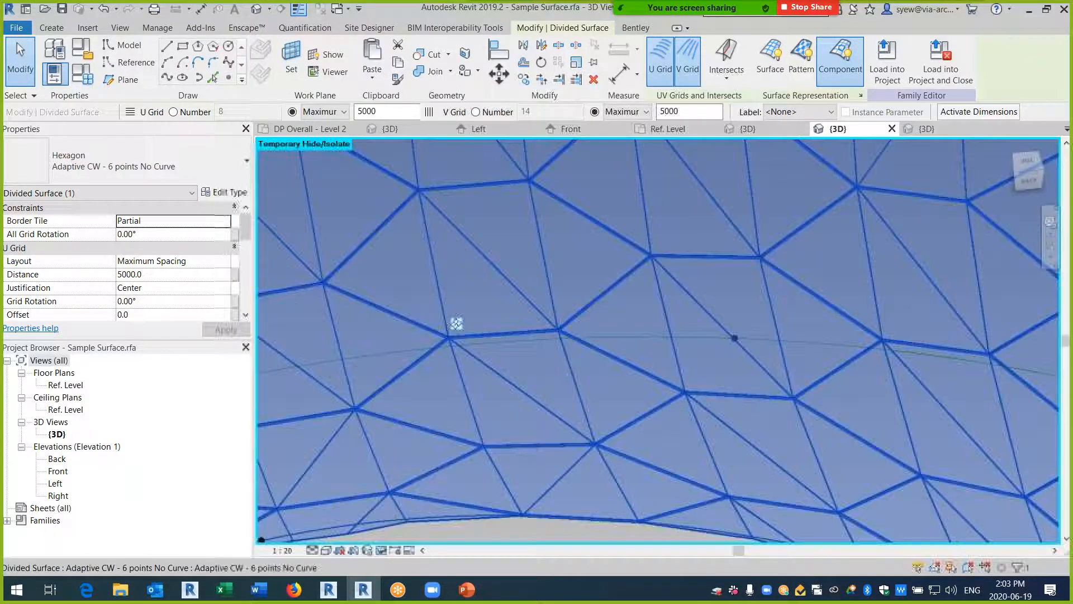
shift+middle_drag(482, 275, 514, 281)
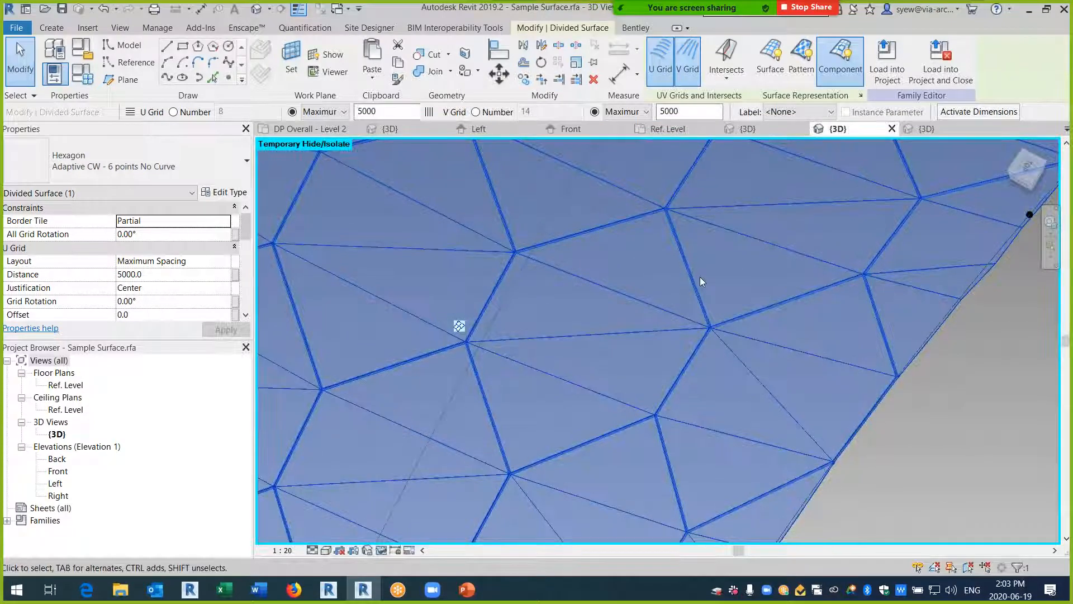
scroll(699, 277, down, 3)
click(855, 376)
middle_drag(854, 377, 736, 320)
scroll(736, 321, down, 2)
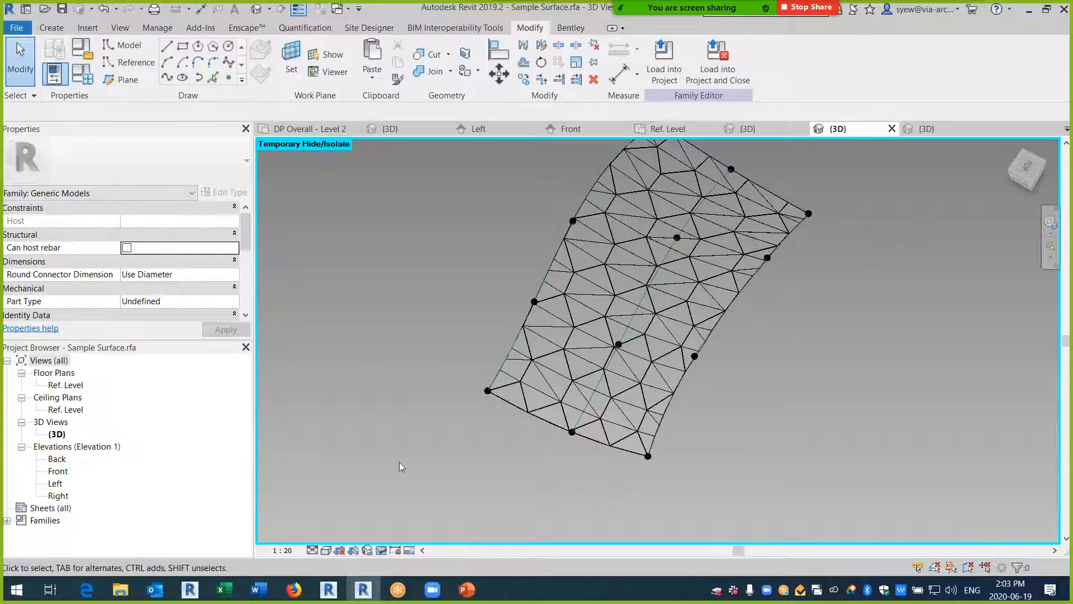
- Place four reference points in a horizontal row above the existing surface in the Ref. Level floor plan
double_click(66, 385)
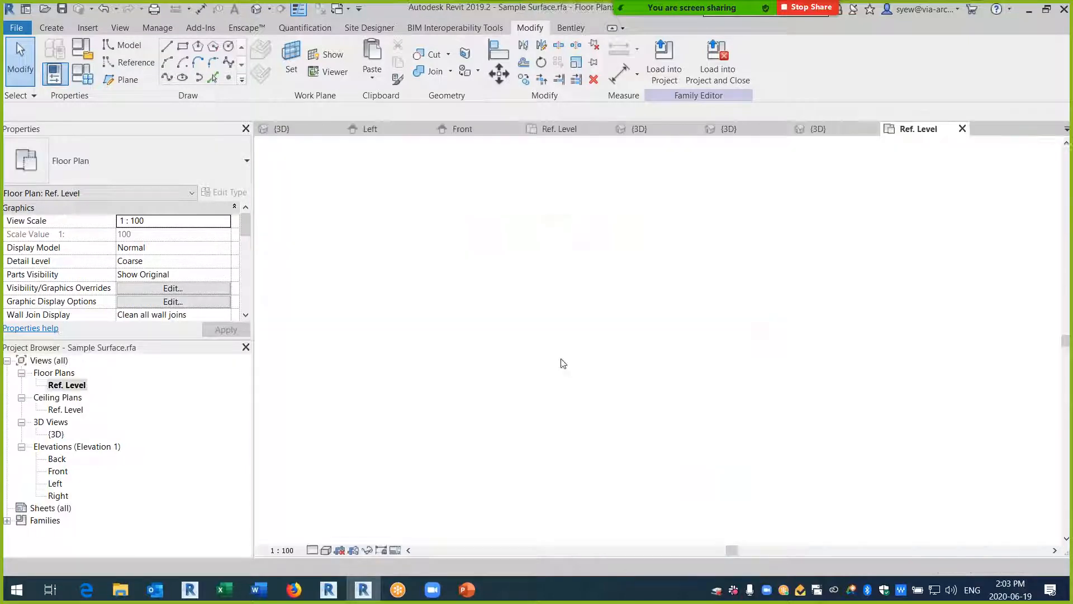
middle_drag(514, 194, 515, 381)
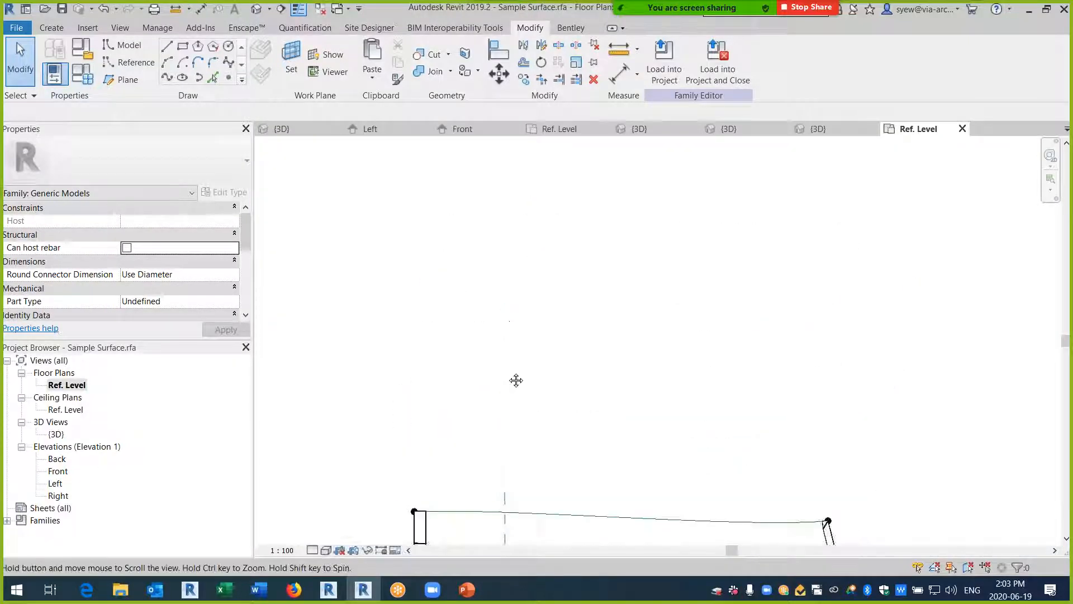
click(51, 30)
click(228, 79)
click(379, 278)
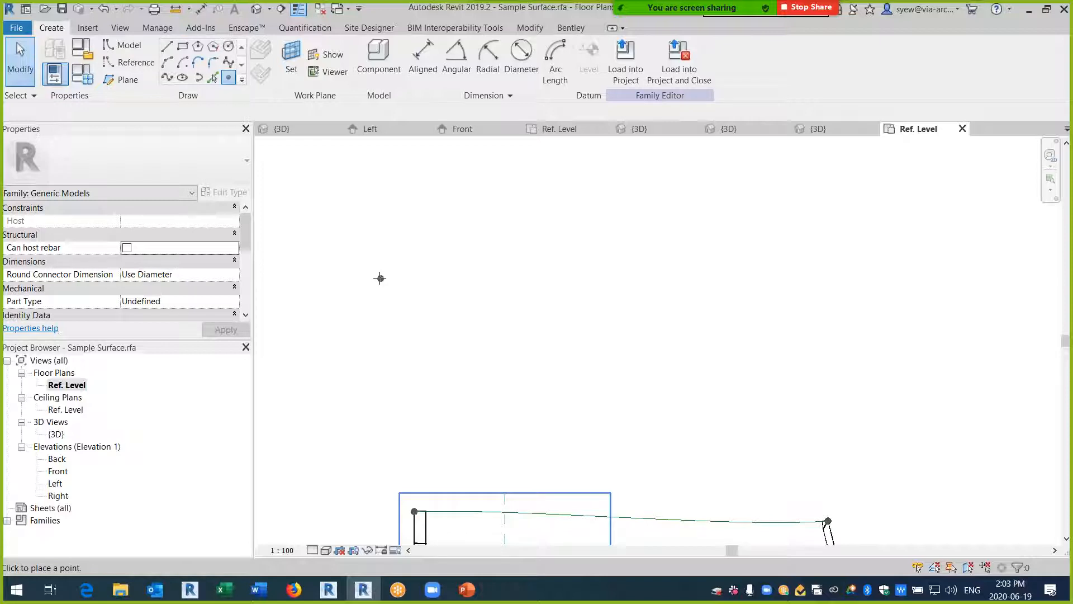
click(505, 281)
click(629, 282)
click(779, 278)
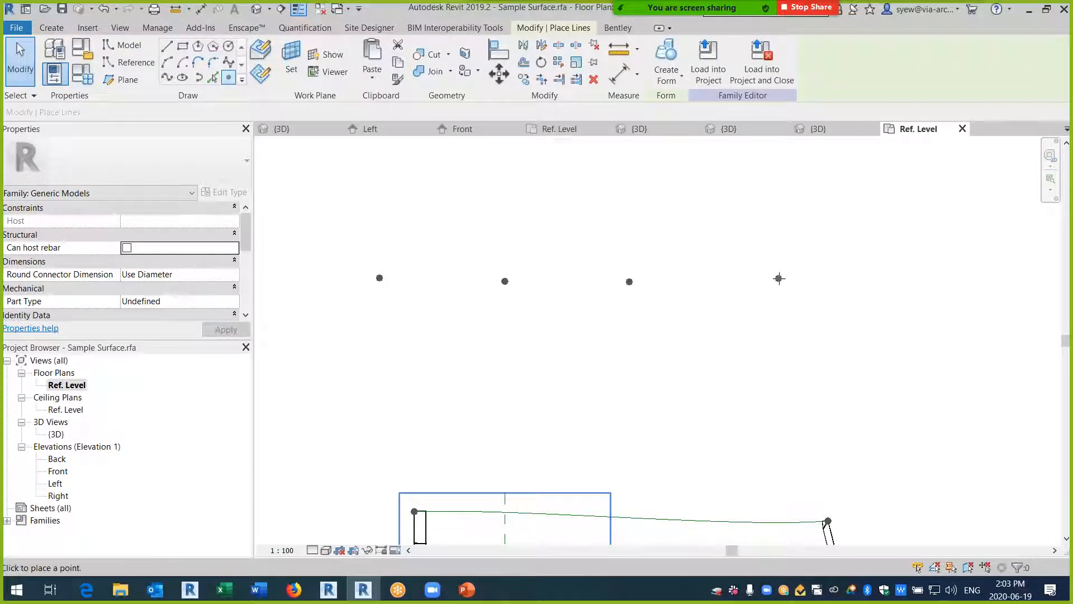
- Add a fifth reference point at the end of the row and raise the three inner points in 3D to form an arch
click(889, 273)
click(717, 243)
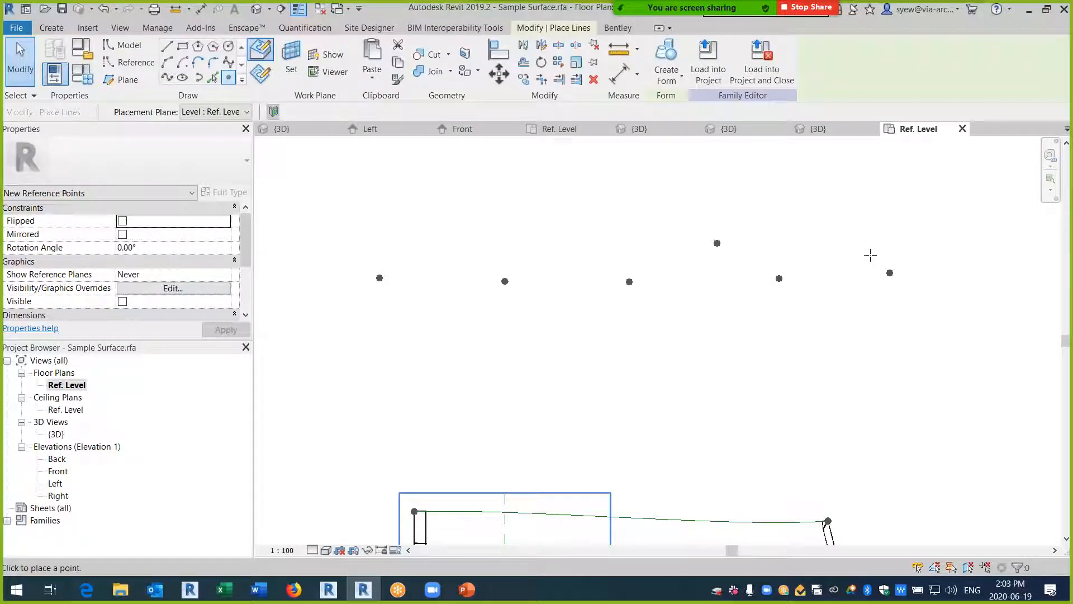
click(256, 9)
shift+middle_drag(888, 434, 729, 420)
drag(730, 420, 802, 306)
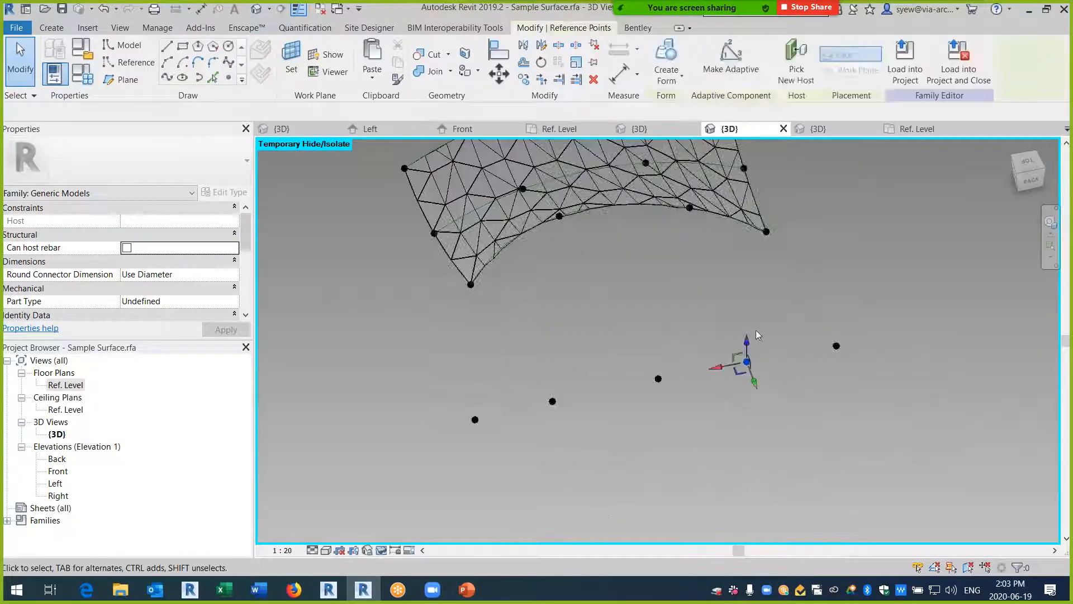
drag(746, 344, 747, 307)
drag(625, 400, 659, 322)
drag(582, 403, 552, 370)
- Create a spline through the five new reference points and raise its middle point further to form a bell-shaped curve
drag(416, 454, 934, 295)
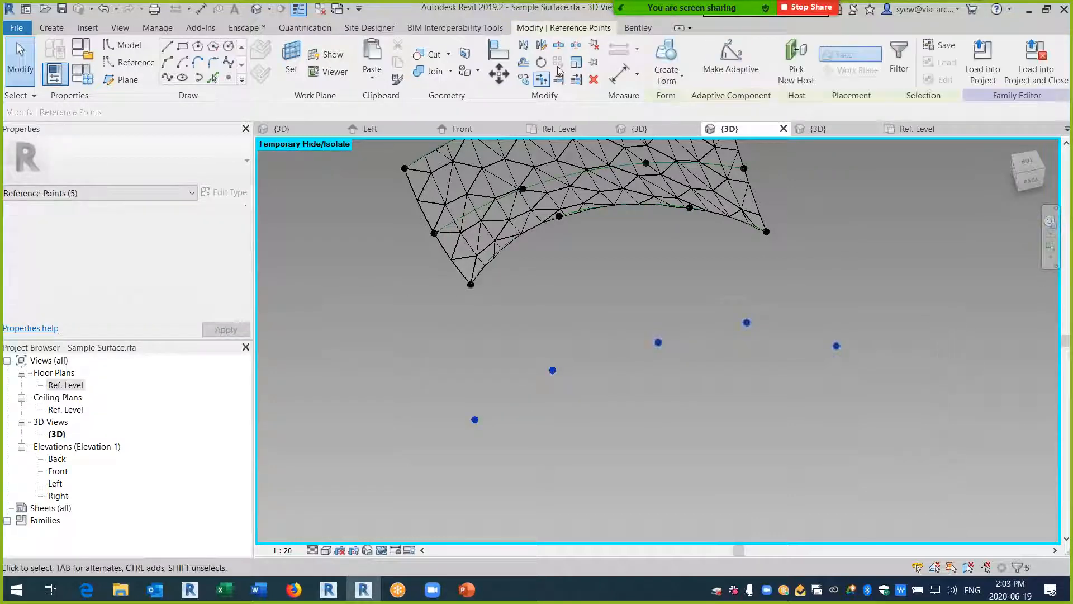
click(169, 78)
middle_drag(799, 404, 730, 419)
drag(501, 385, 597, 287)
shift+middle_drag(732, 414, 688, 405)
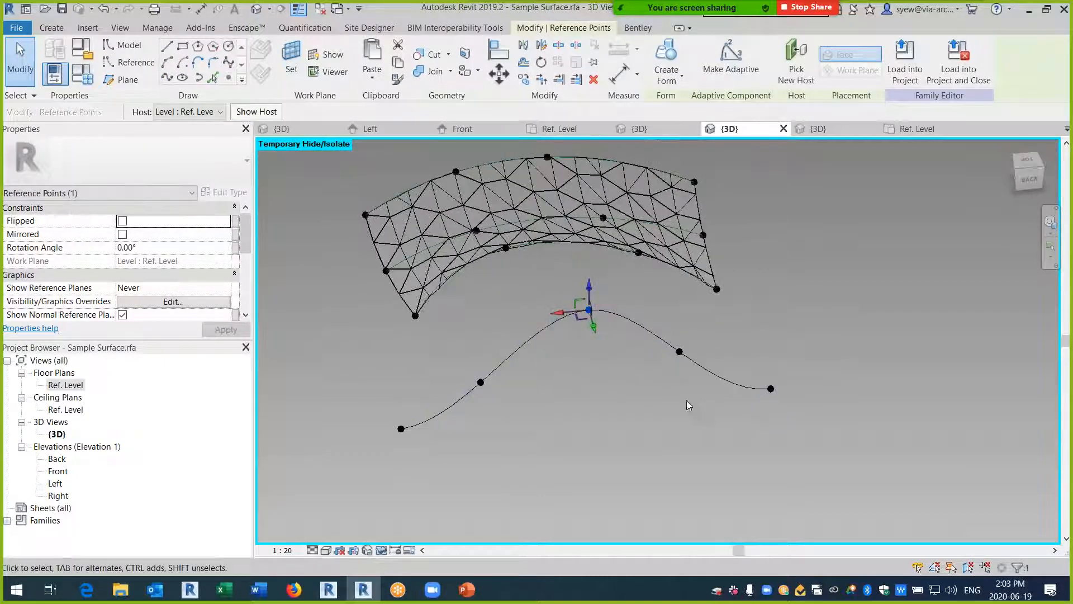
- Convert the new spline into a reference line and divide its path into 6 nodes
click(660, 379)
click(713, 371)
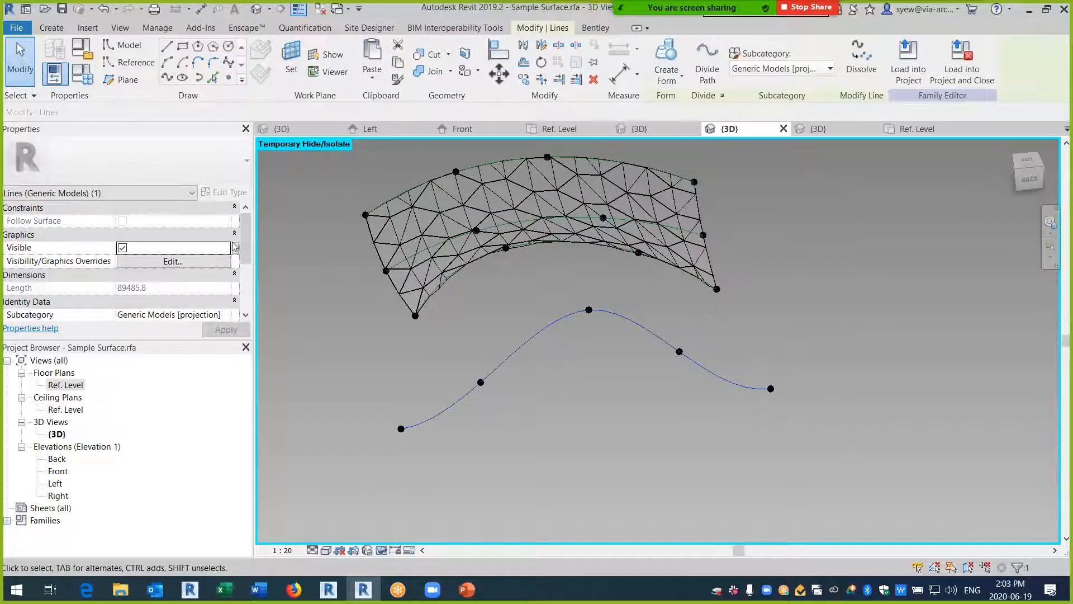
scroll(235, 247, down, 3)
click(124, 250)
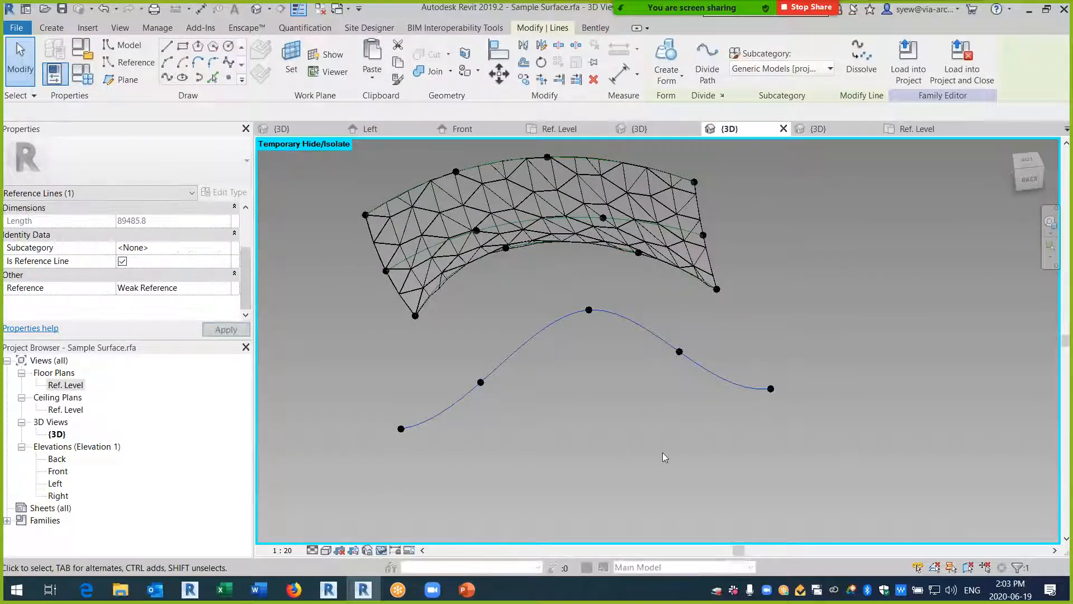
click(648, 457)
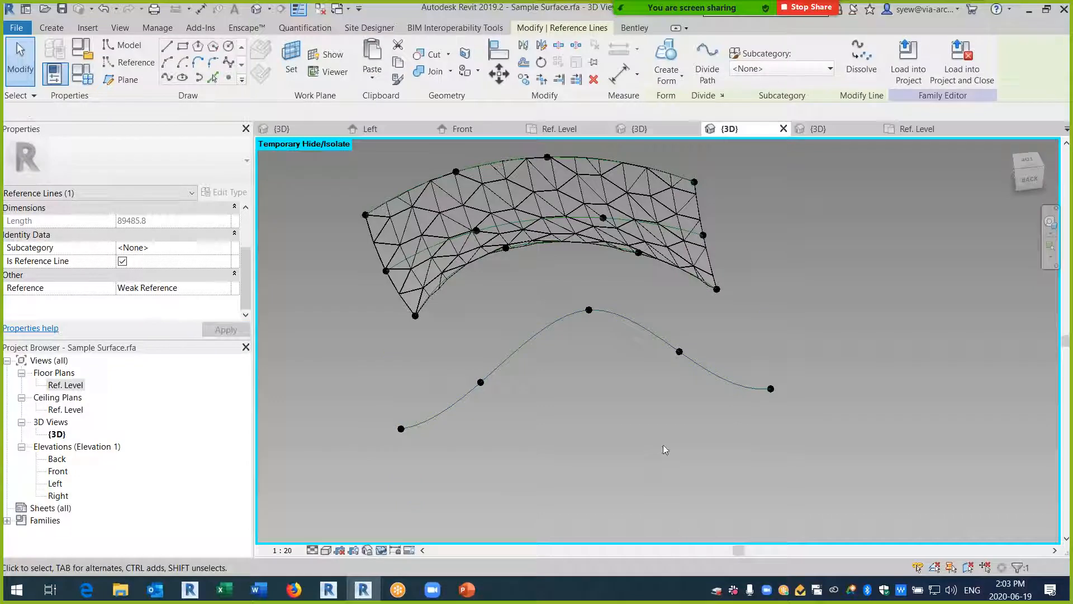
click(659, 347)
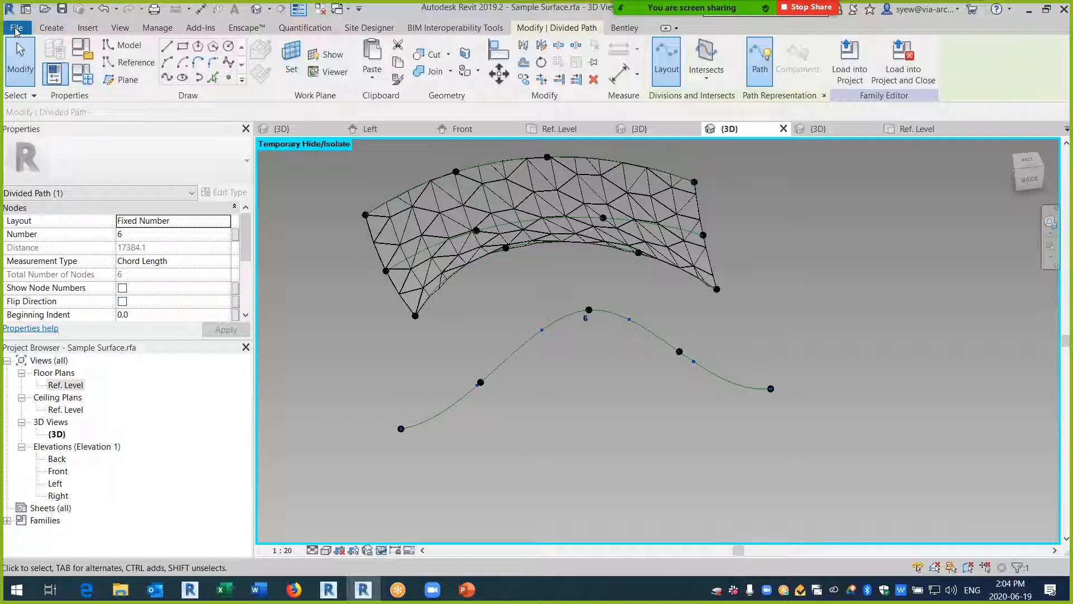
- Create a new family from the Metric Generic Model Adaptive.rft template
click(14, 29)
mouse_move(39, 88)
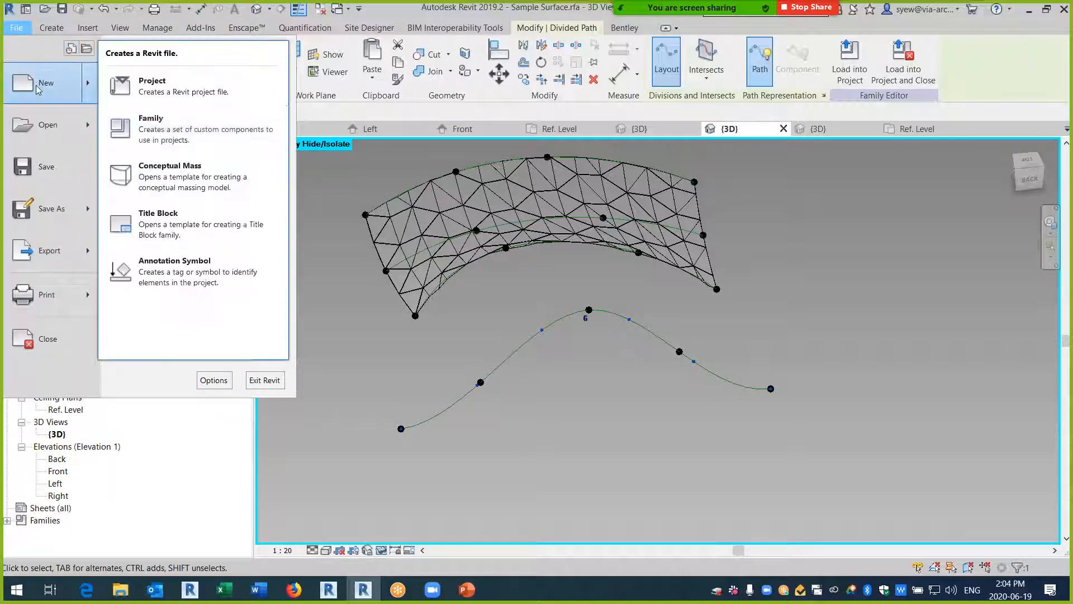
click(175, 146)
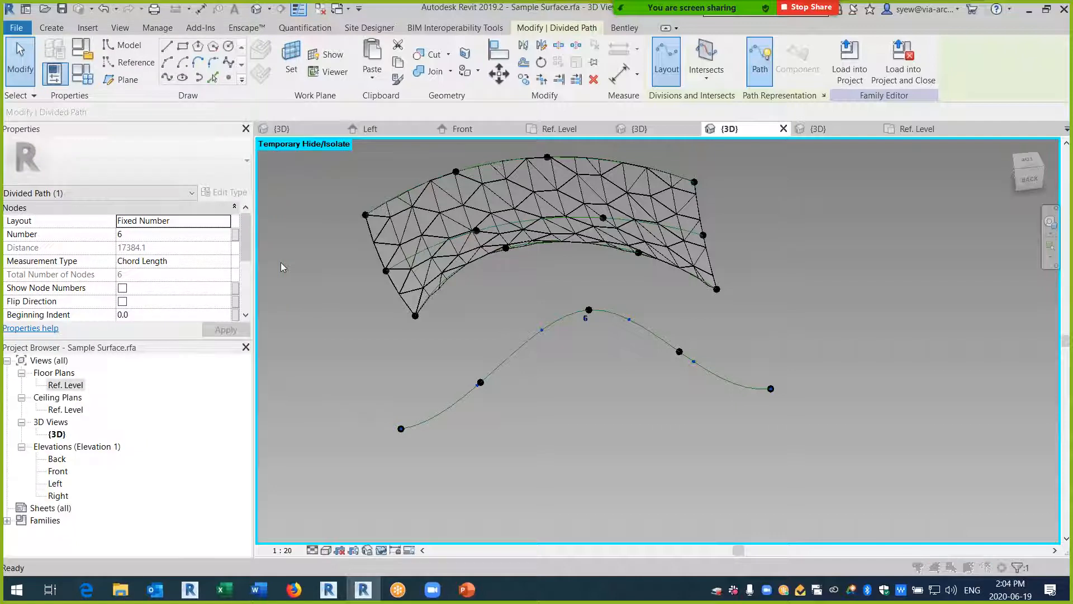
drag(621, 179, 614, 238)
click(409, 246)
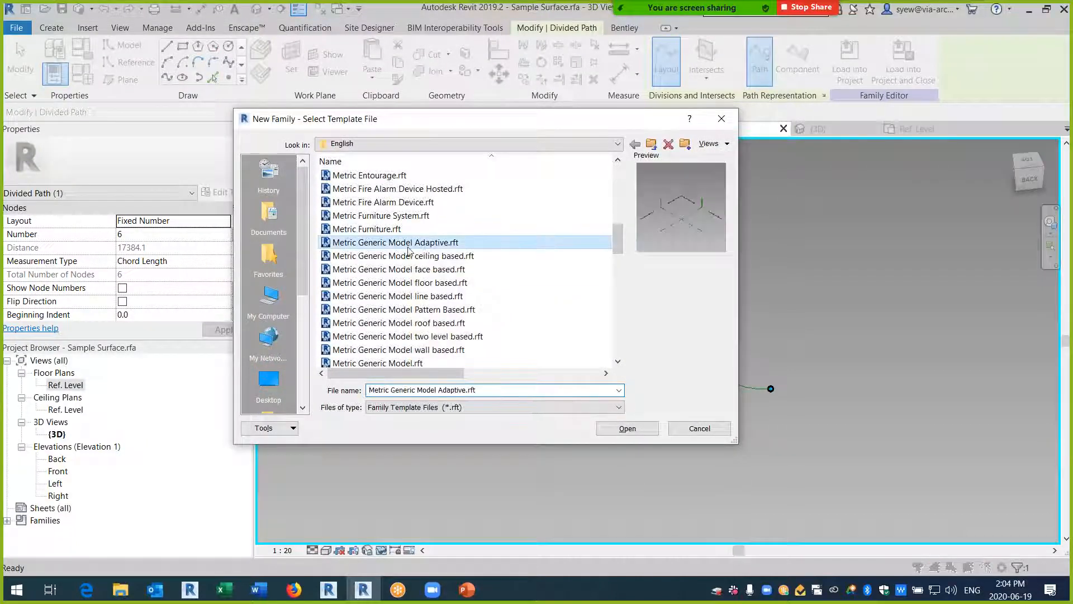
click(627, 427)
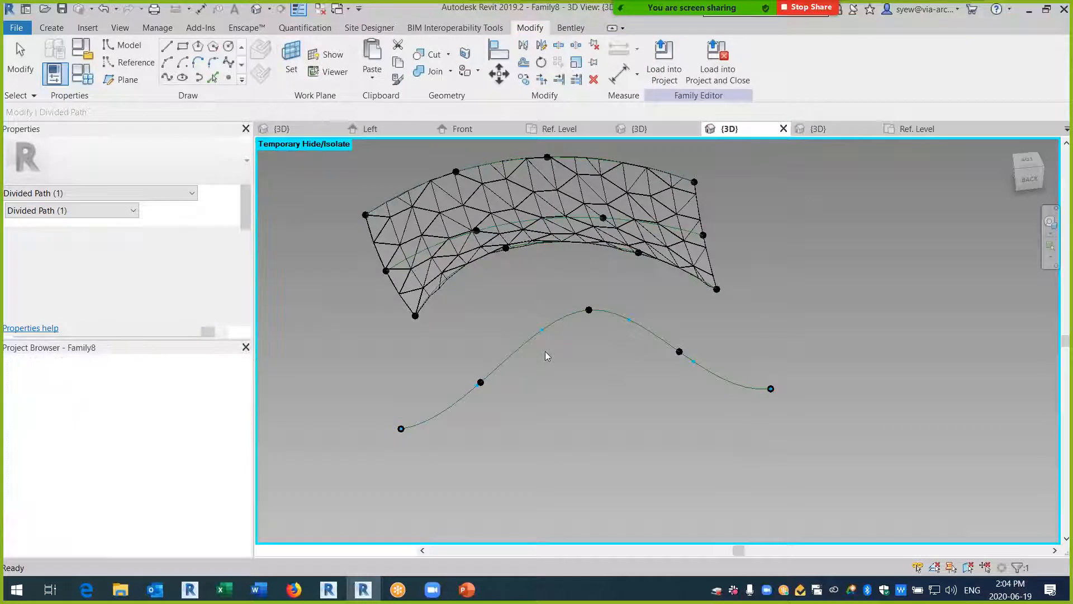
scroll(708, 444, up, 5)
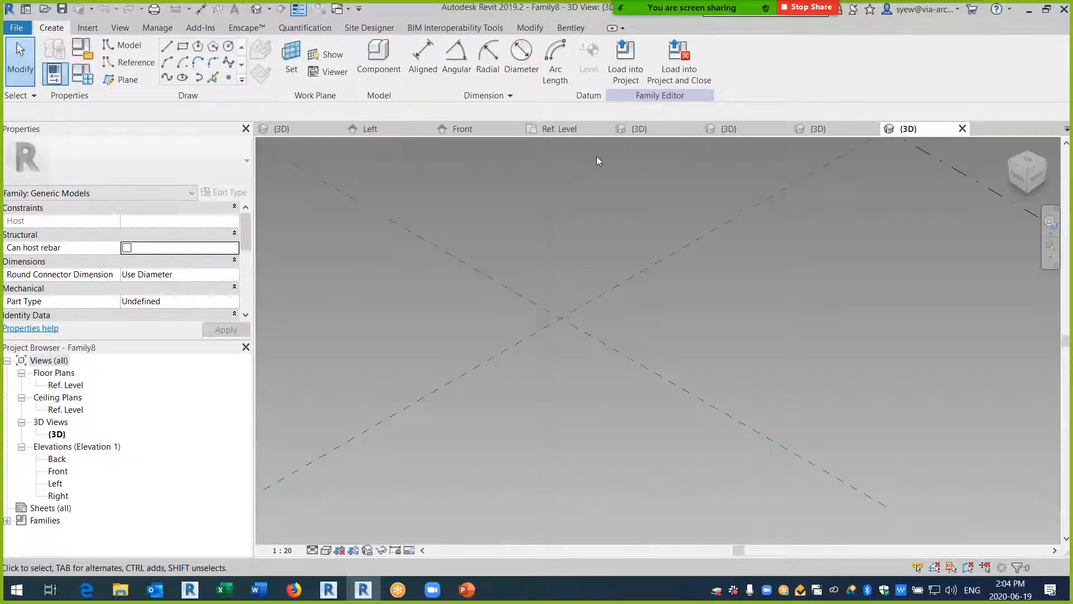
- Close the Family6 curtain panel family without saving its changes
click(643, 127)
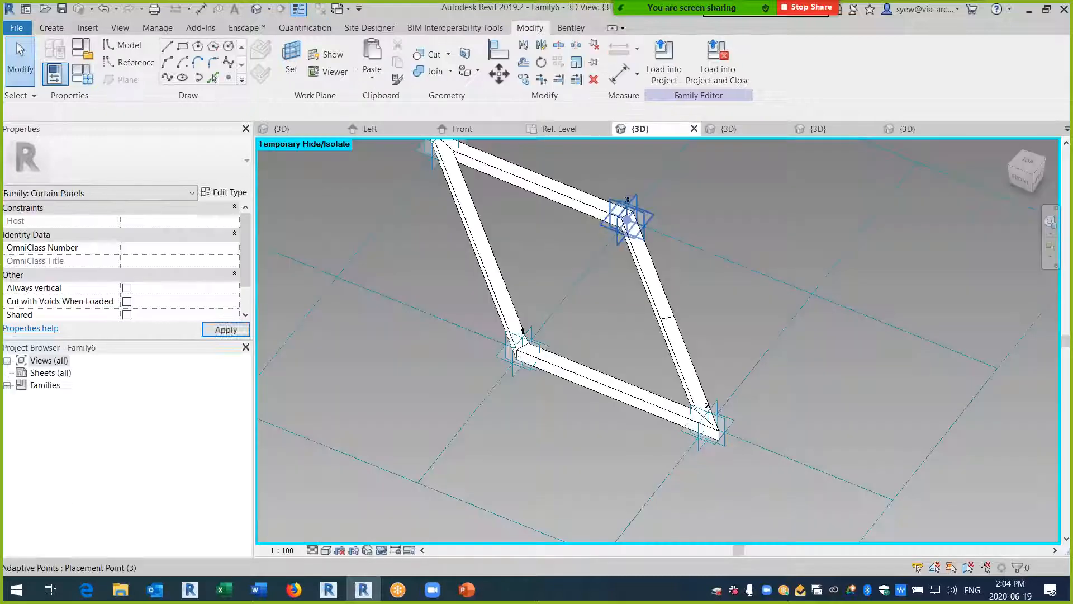
click(693, 129)
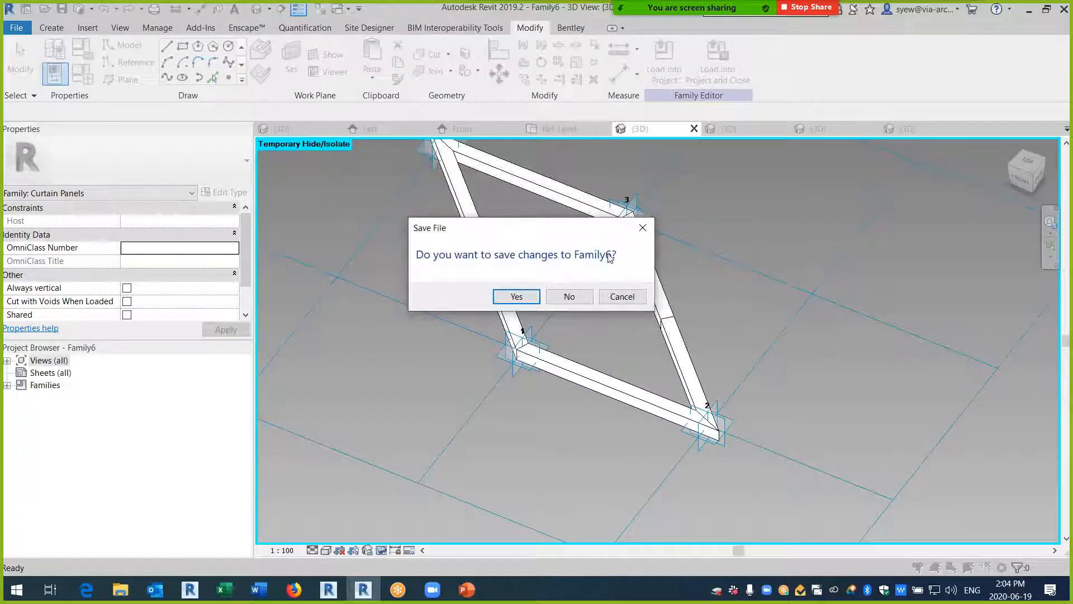
click(567, 293)
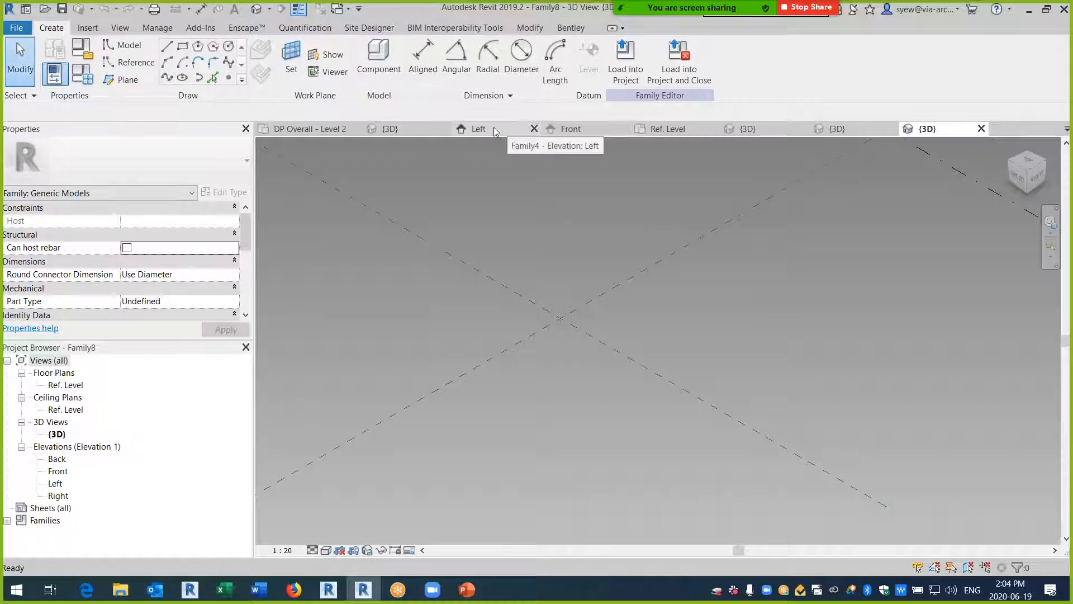
- Switch to Family4's Left elevation, keep that family open, and open its toilet fixture BM-00088_CST424EF for editing
click(494, 128)
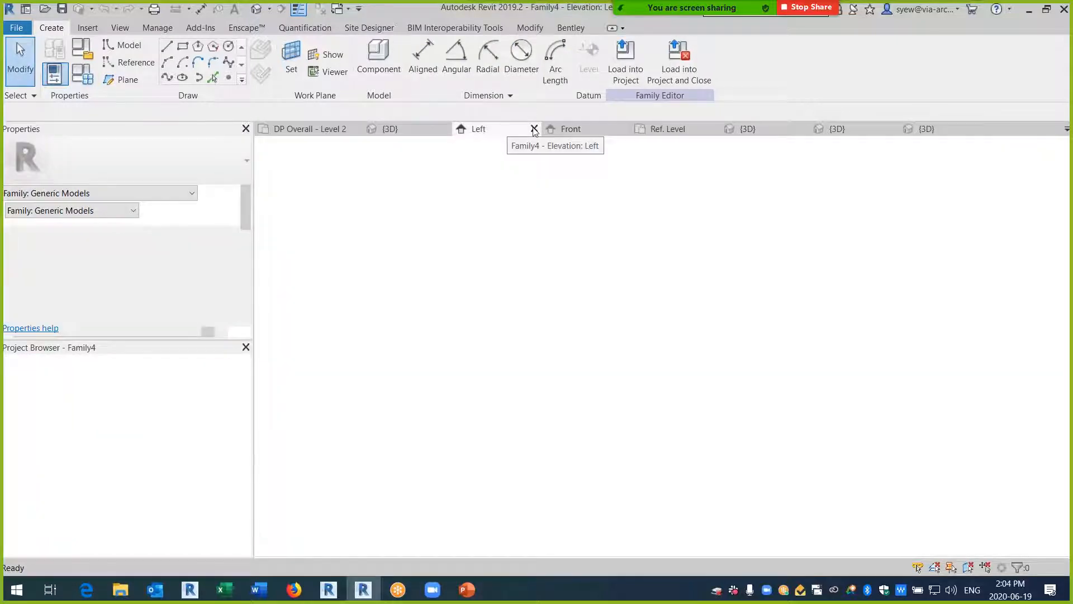
click(533, 129)
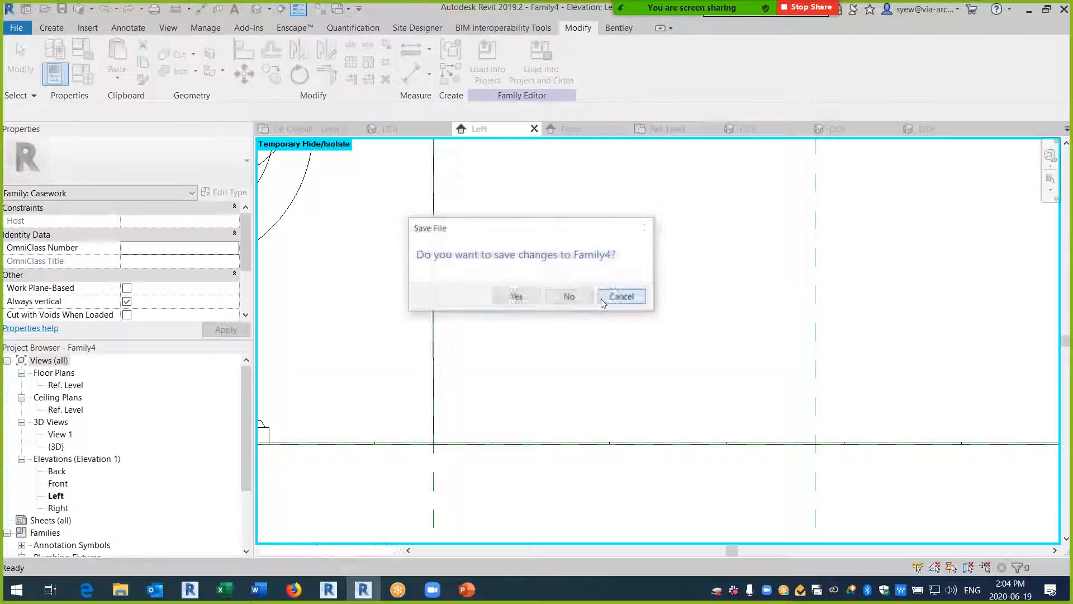
click(601, 304)
scroll(601, 305, down, 5)
click(499, 244)
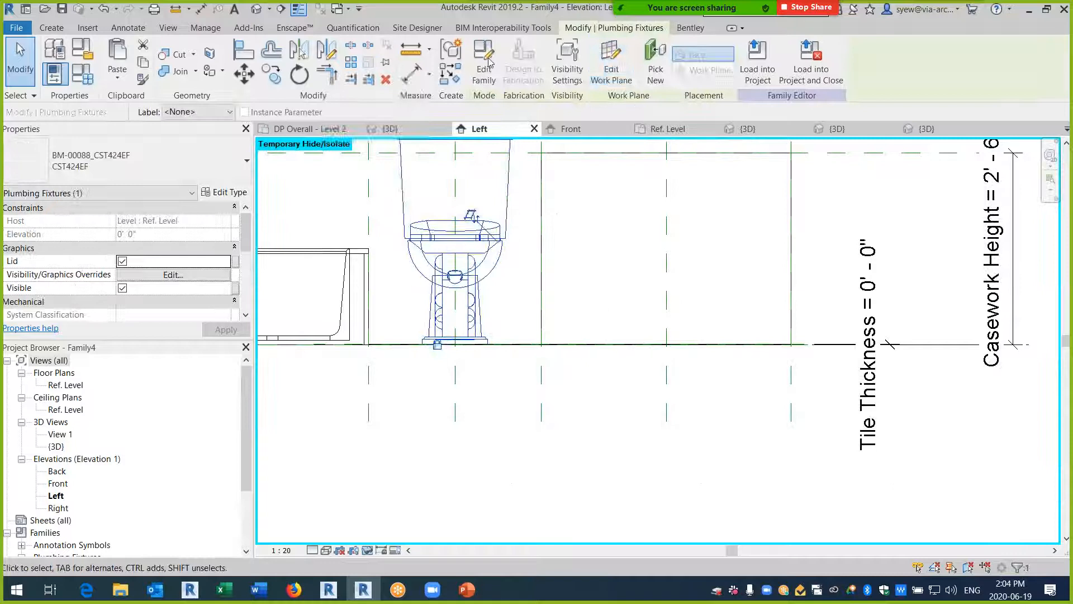
click(488, 63)
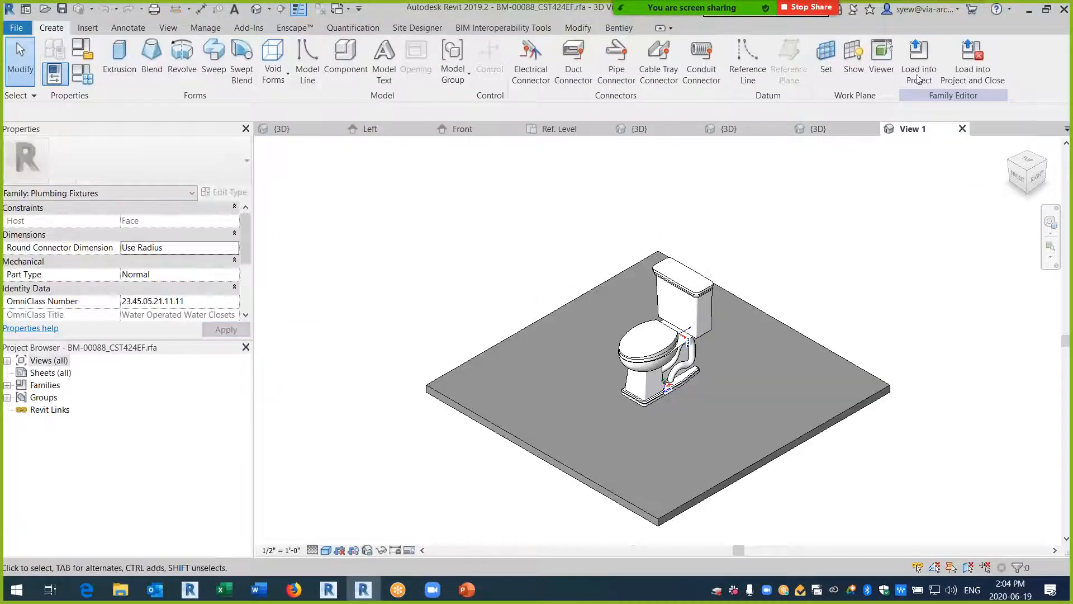
- Load the toilet family BM-00088_CST424EF.rfa into Family8
click(918, 78)
click(452, 300)
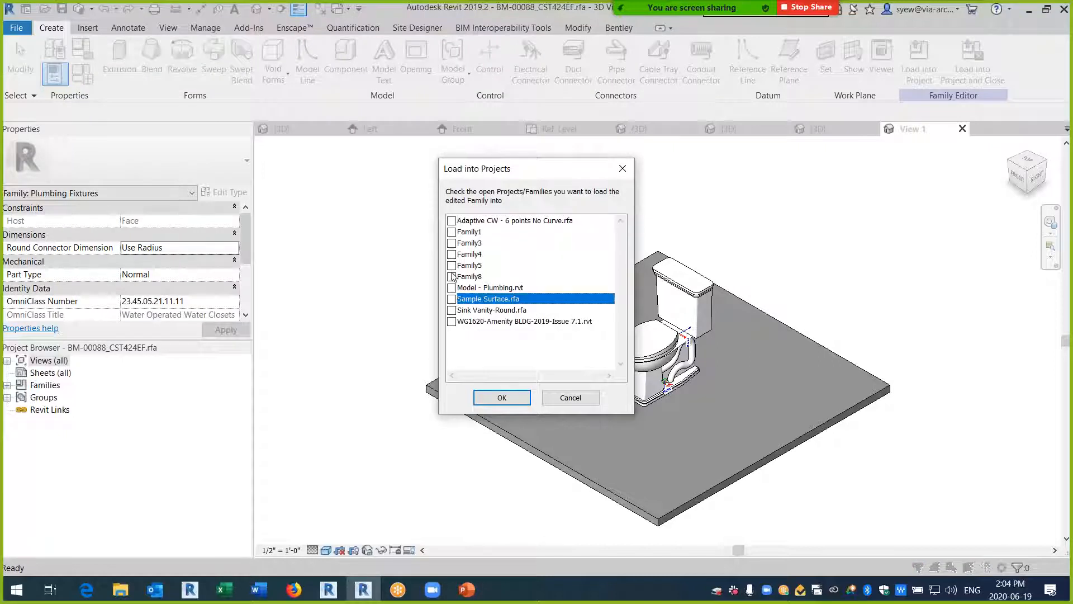
click(452, 277)
click(506, 400)
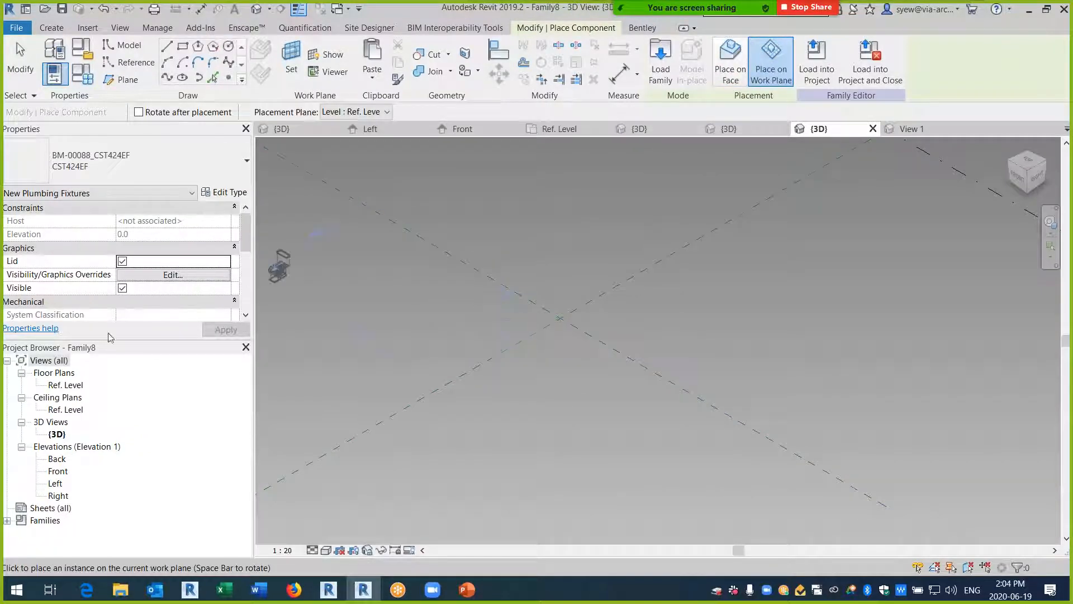
- Place one CST424EF toilet on the work plane at the reference plane intersection in the Ref. Level floor plan
double_click(67, 386)
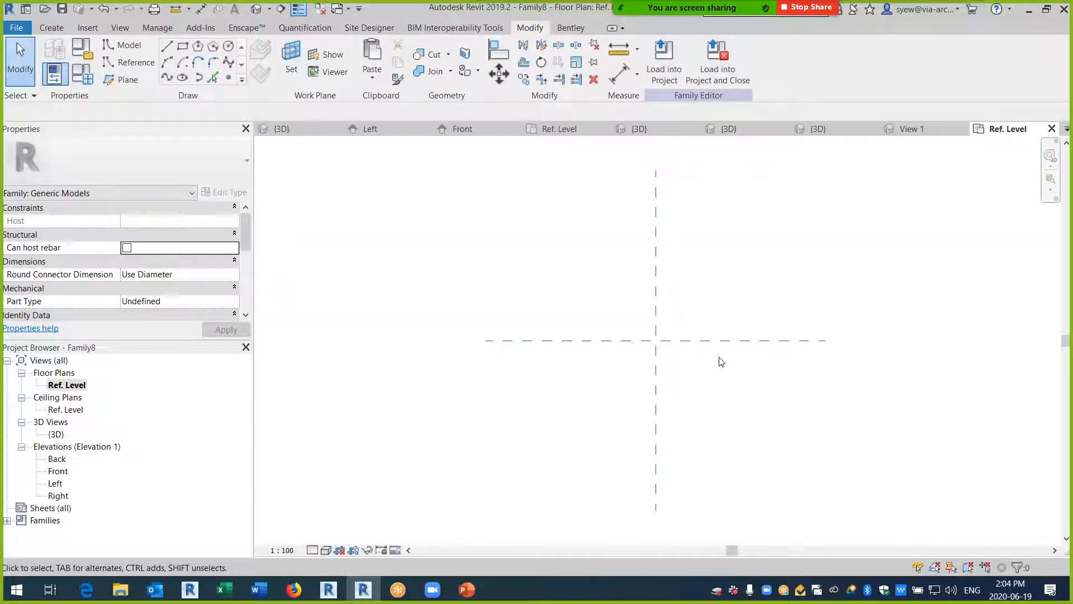
click(51, 28)
click(376, 60)
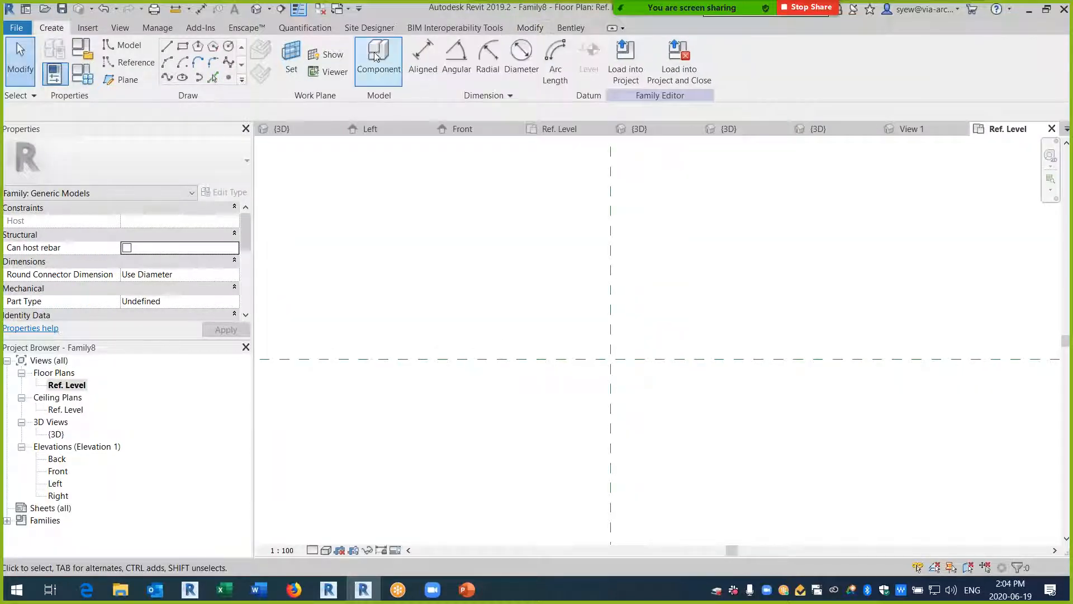
click(821, 62)
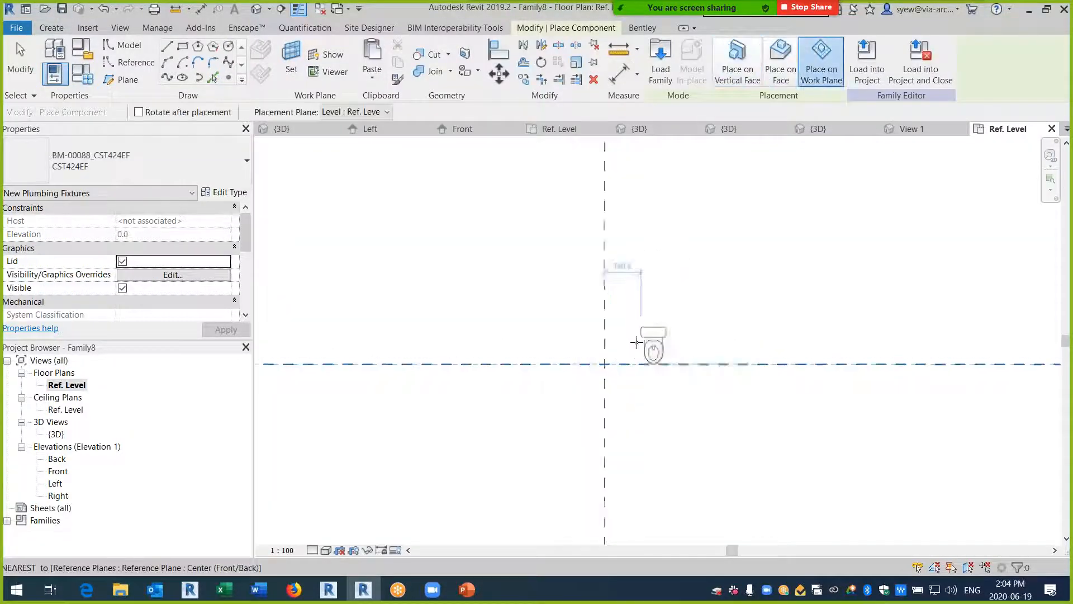
click(576, 390)
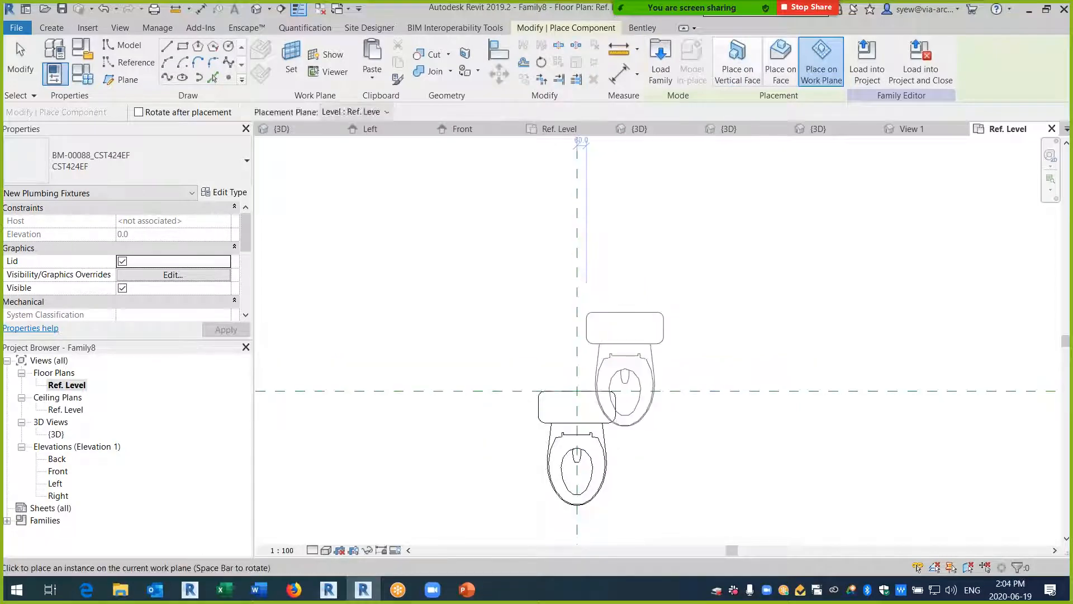
key(Escape)
key(Escape)
- Temporarily hide the toilet and place a reference point at the intersection of the two center reference planes
click(538, 410)
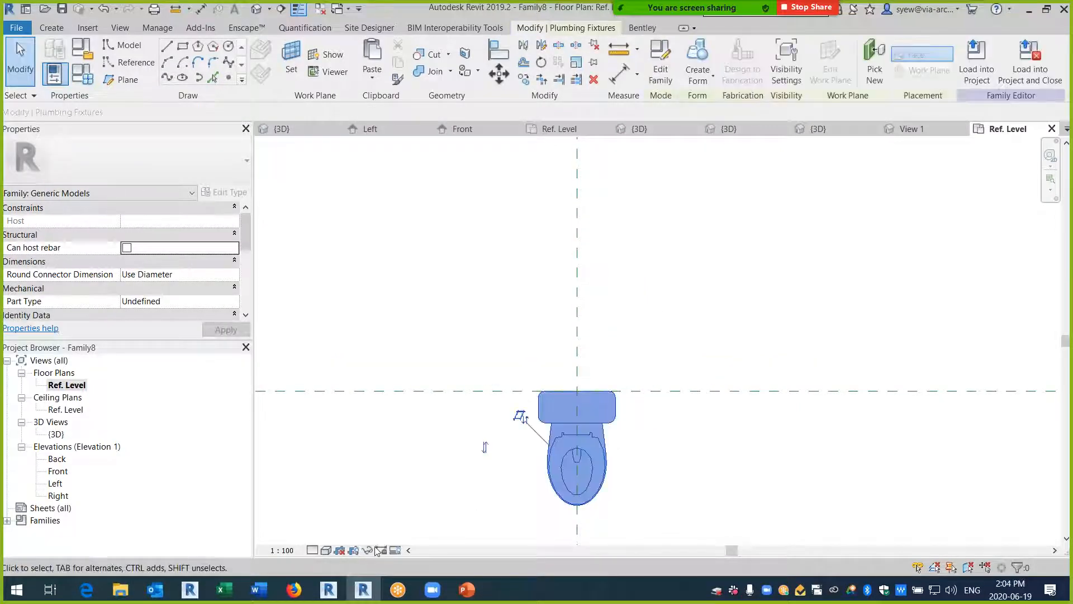
click(368, 550)
click(378, 515)
click(228, 77)
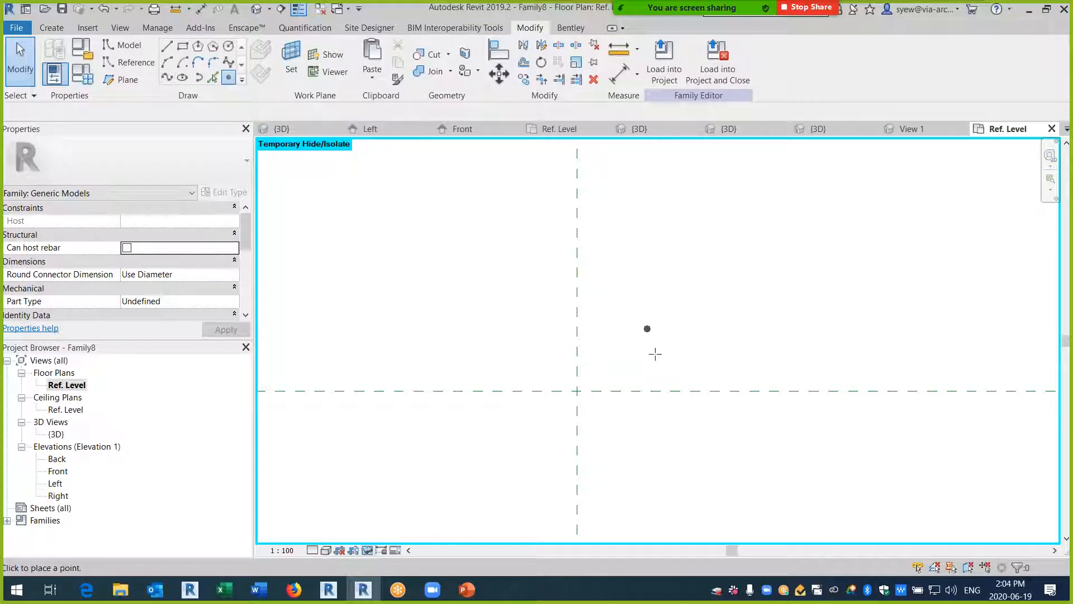
click(576, 391)
key(Escape)
key(Escape)
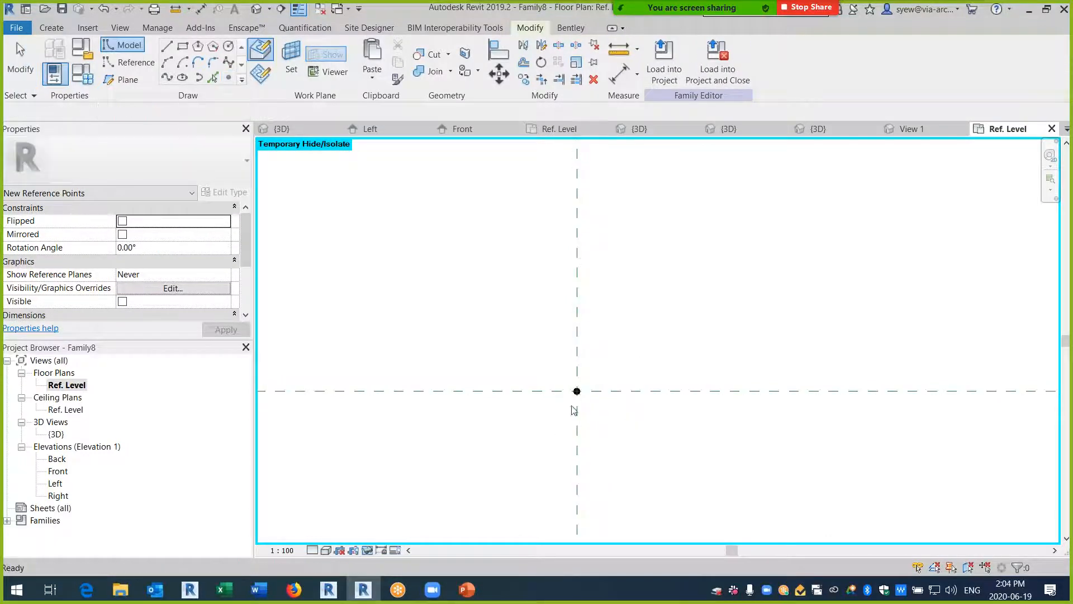
- Make the reference point at the intersection adaptive and reset the temporary hide to restore the toilet
click(576, 390)
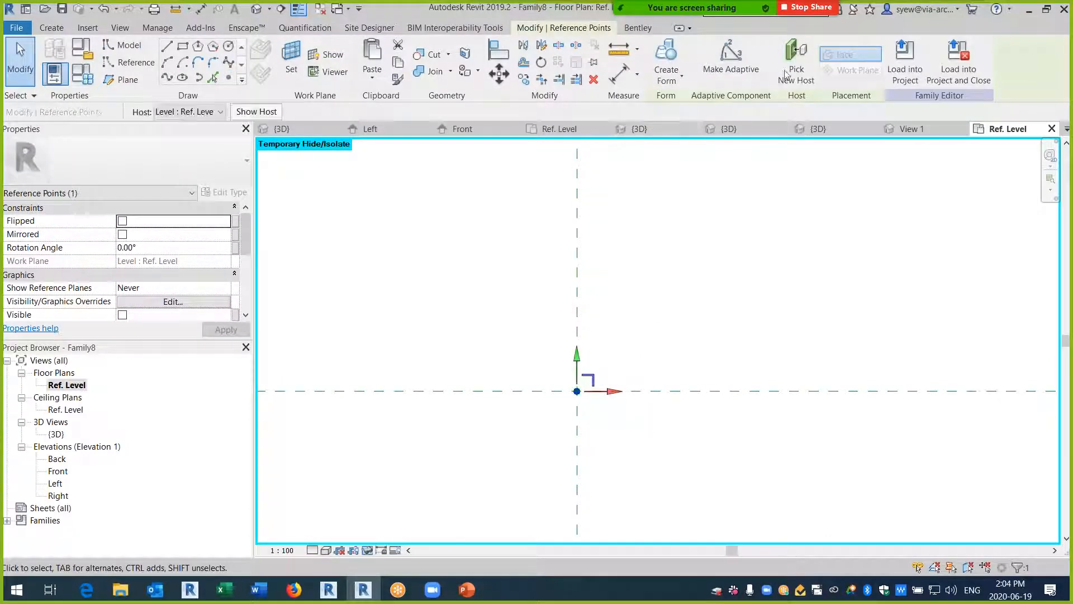
click(730, 72)
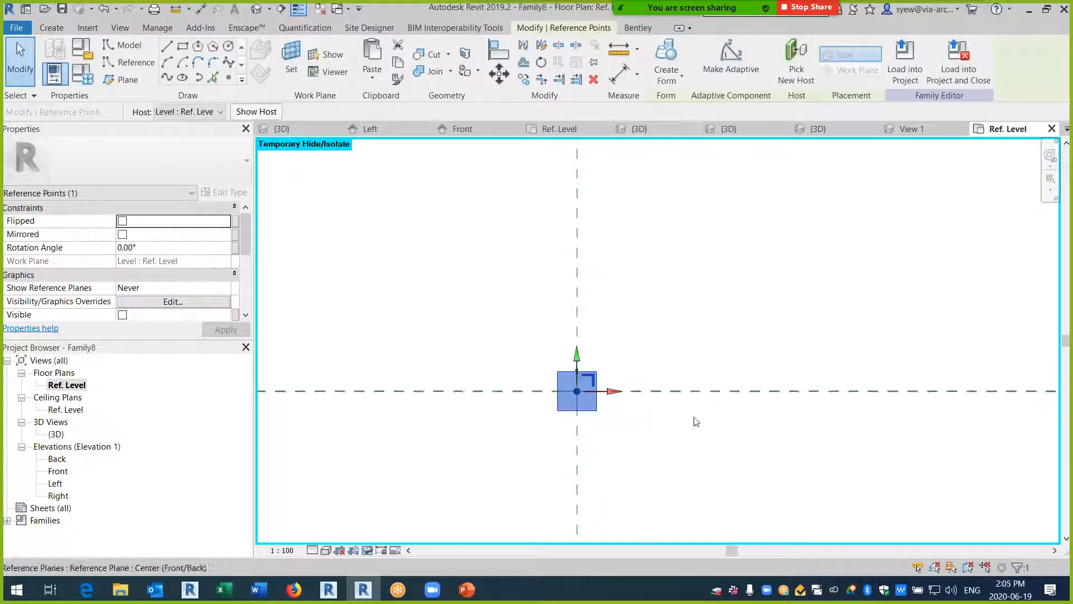
click(367, 549)
click(472, 534)
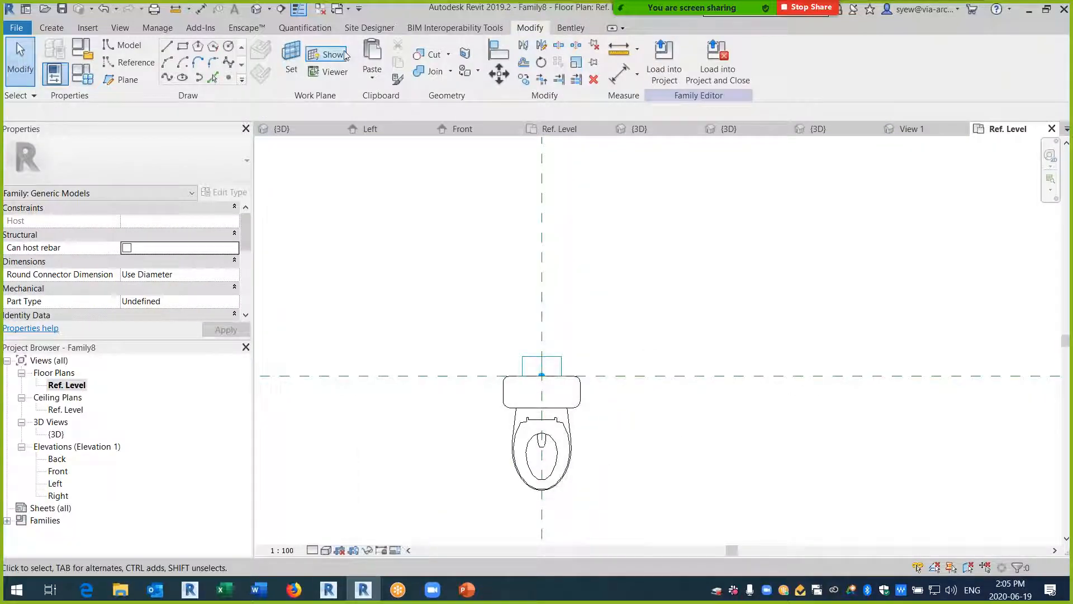
- Inspect the adaptive toilet family in 3D and load it into Sample Surface.rfa
click(260, 9)
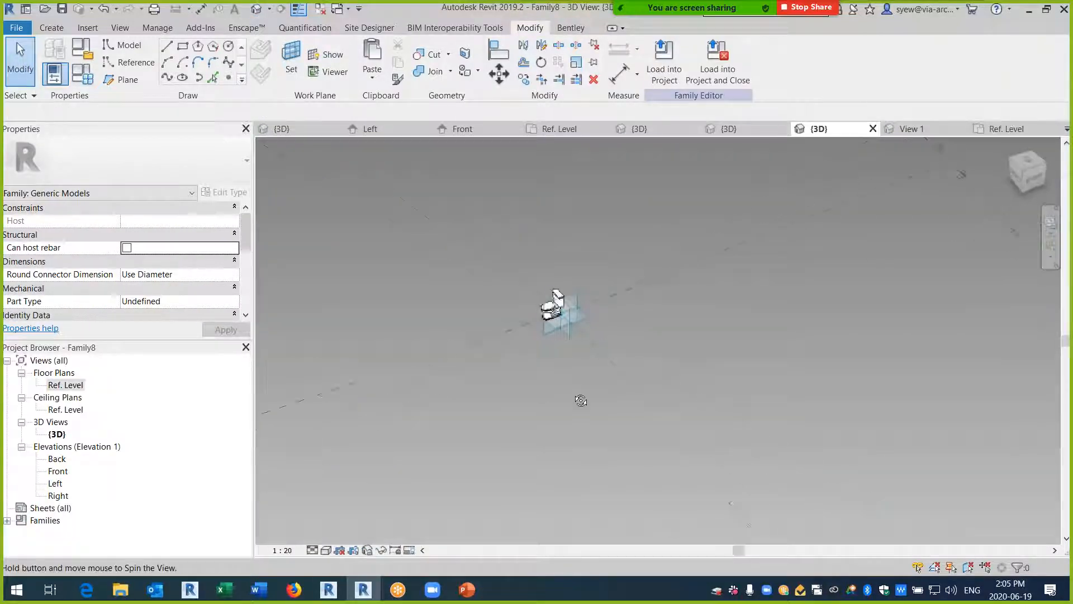
click(653, 73)
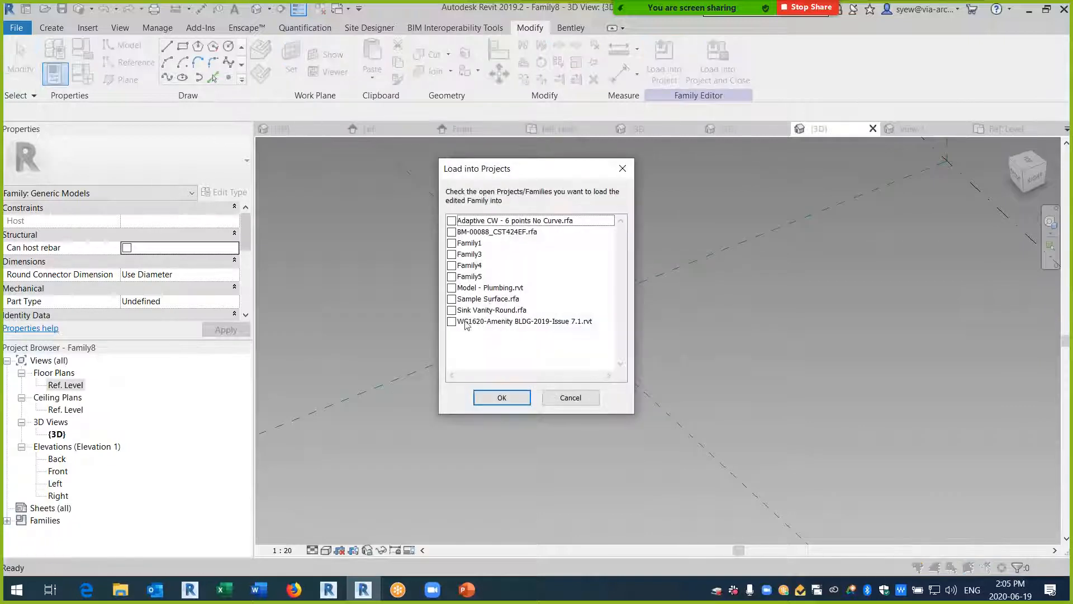
click(453, 307)
click(502, 397)
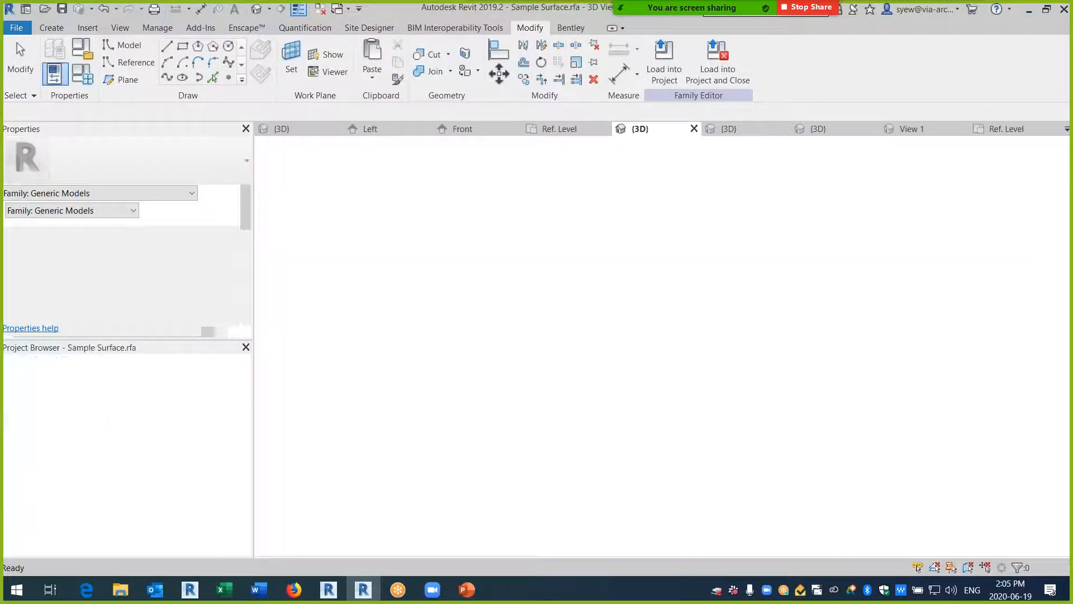
scroll(423, 428, up, 4)
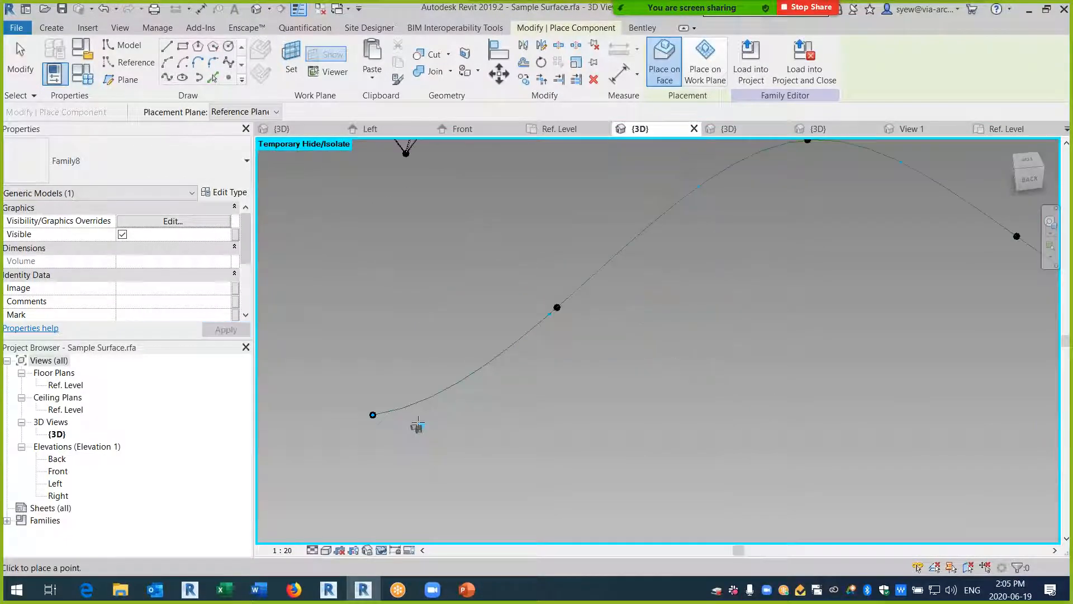
click(419, 401)
key(Escape)
key(Escape)
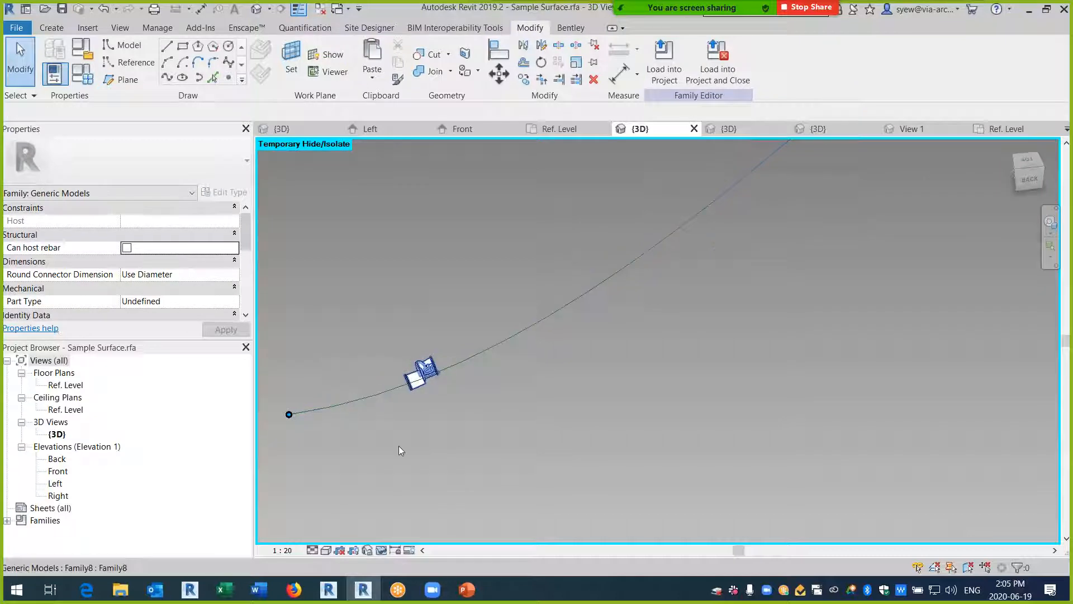
scroll(399, 447, down, 2)
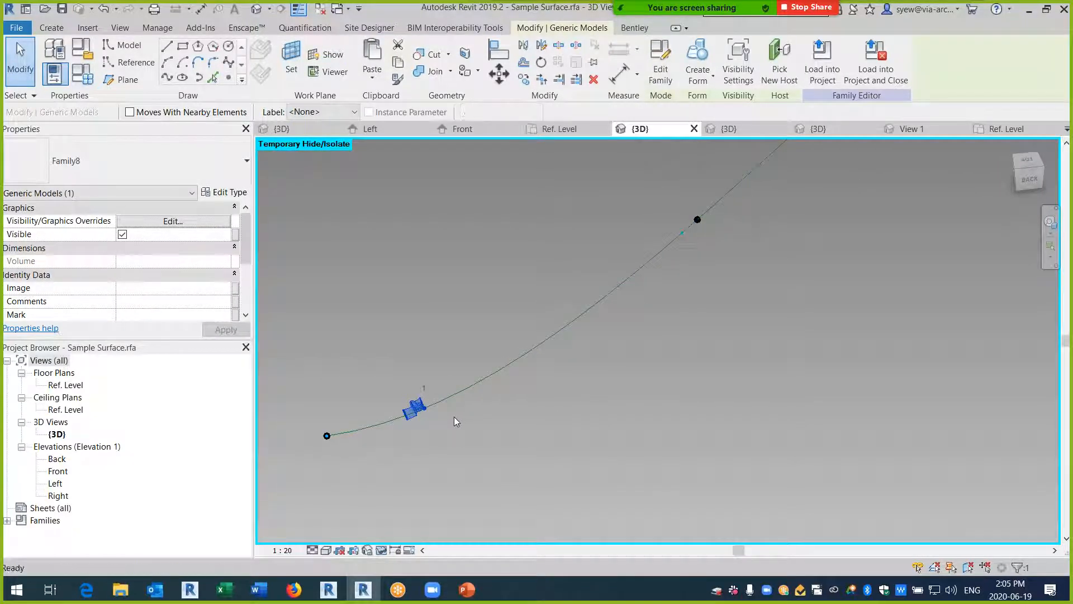
key(Delete)
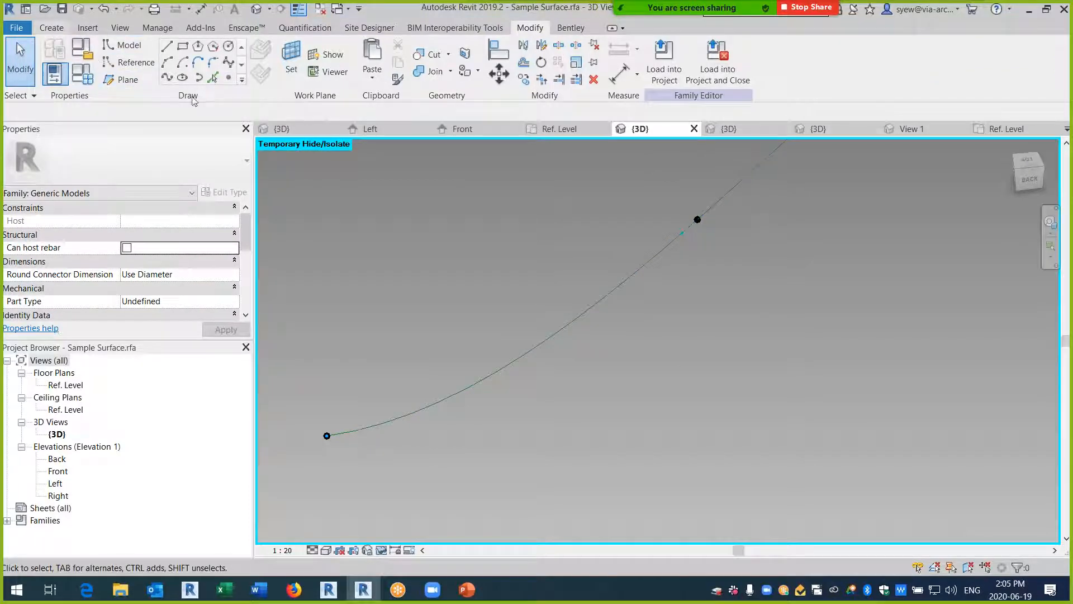
- Place one adaptive toilet component (Family8) on a node of the divided path
click(51, 28)
click(377, 62)
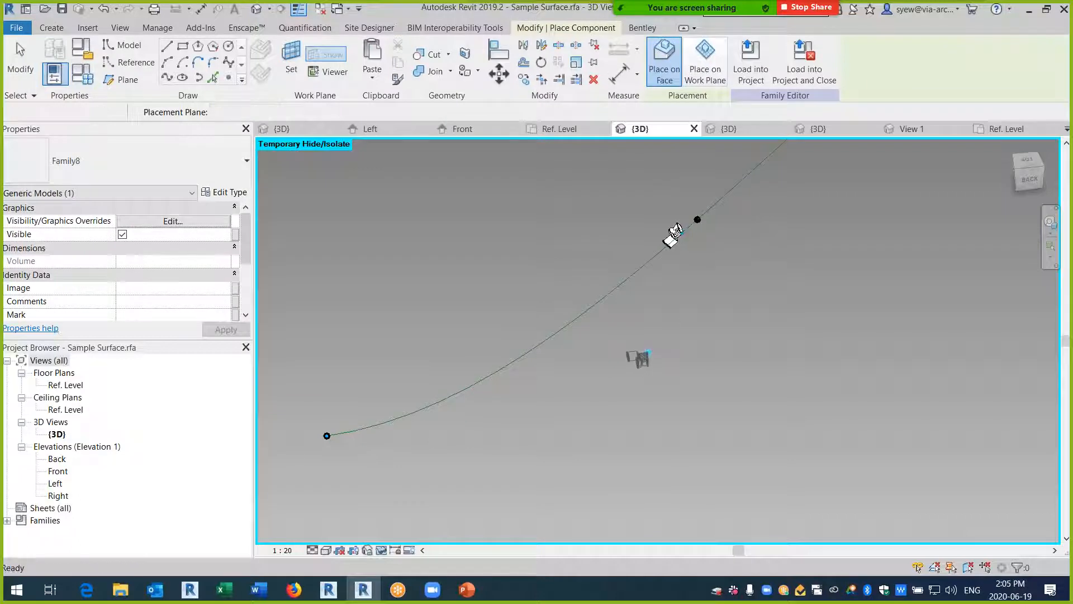
key(Escape)
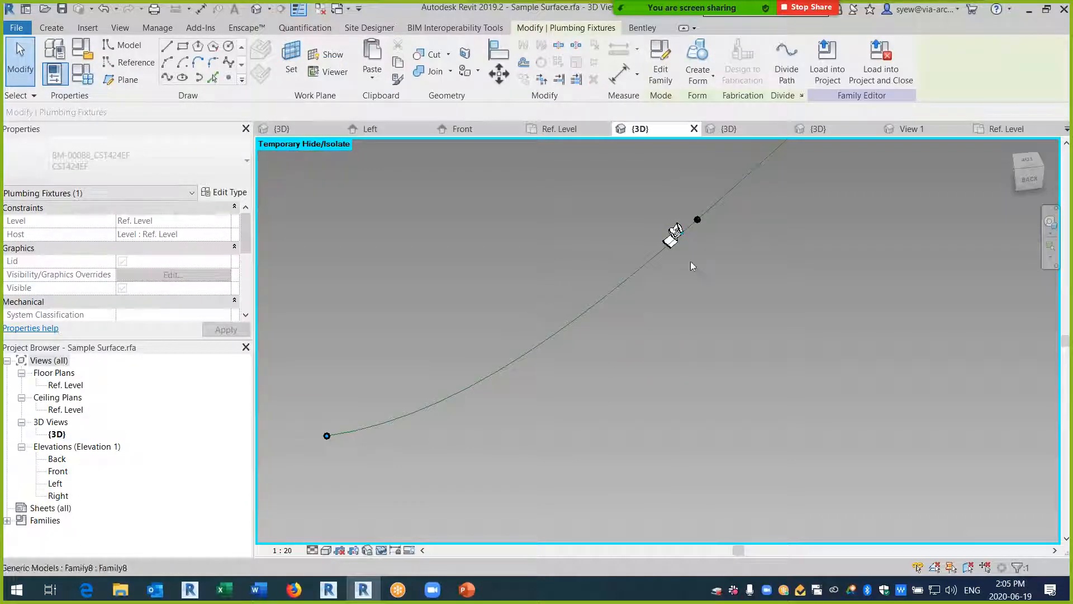
key(Escape)
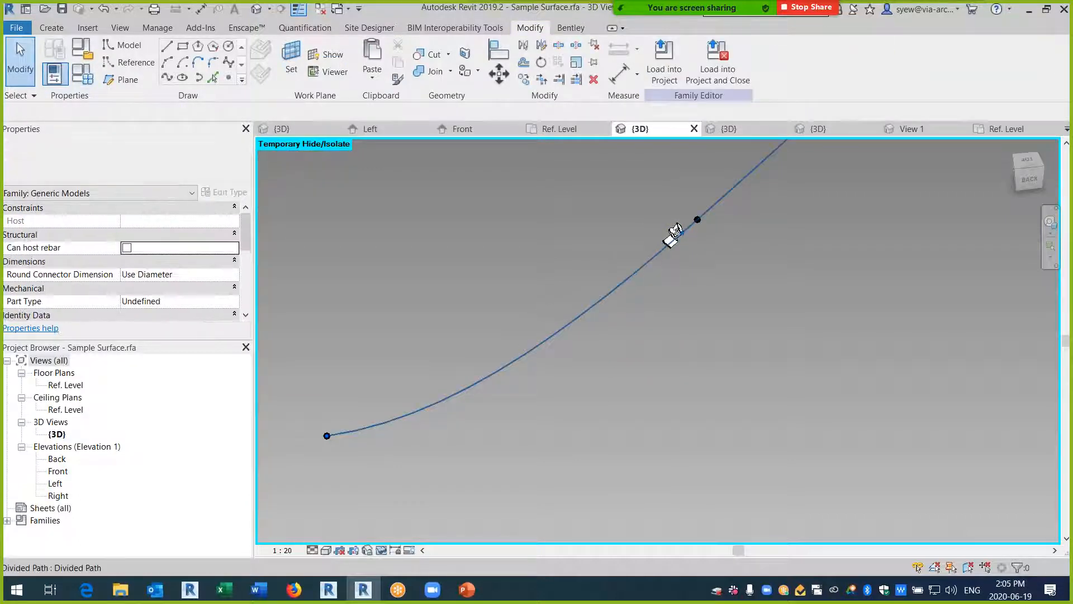
- Repeat the placed toilet component across all nodes of the divided path
click(653, 260)
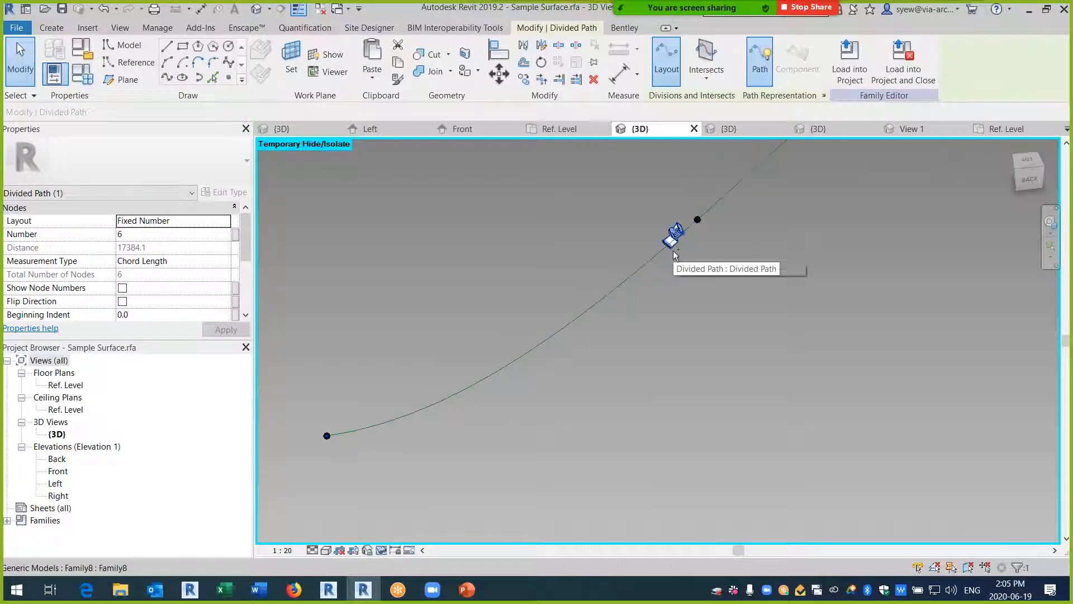
ctrl+click(674, 253)
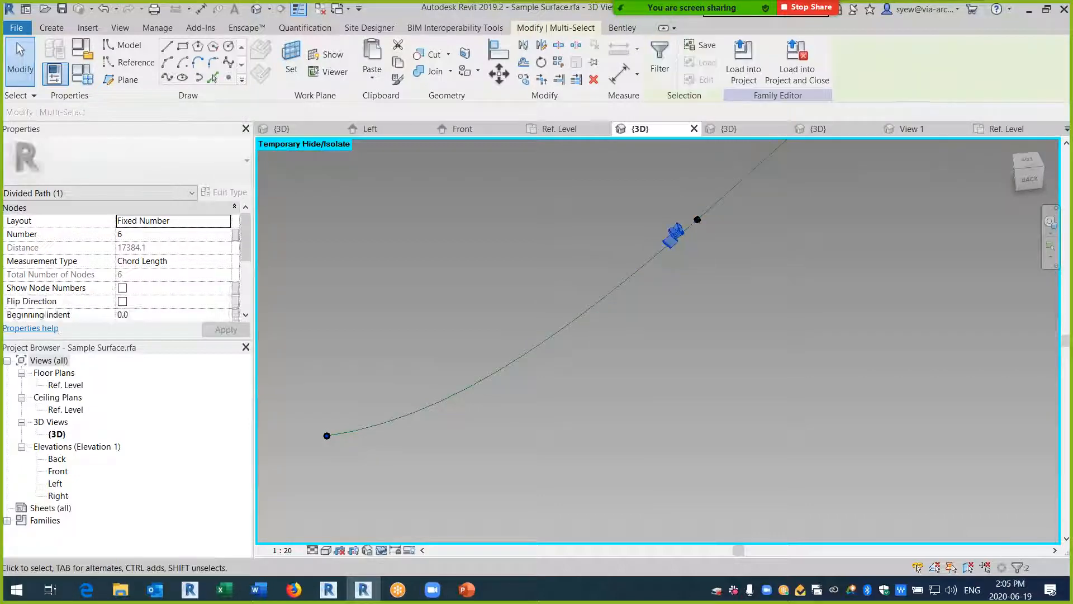
click(559, 63)
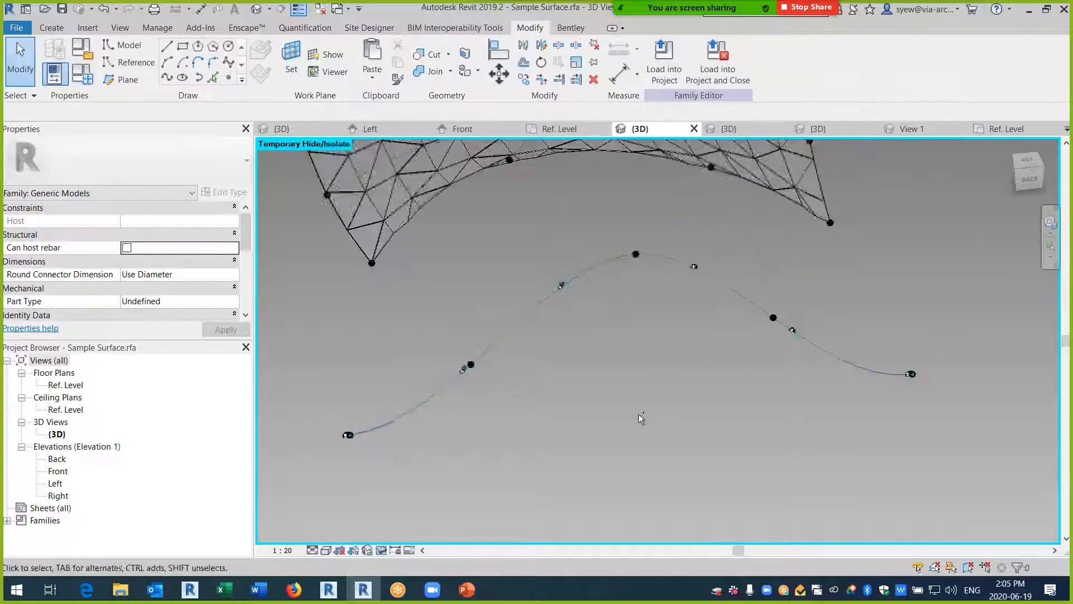
- Change the divided path's node layout to Fixed Distance and inspect the closely spaced row of toilets
scroll(503, 363, up, 3)
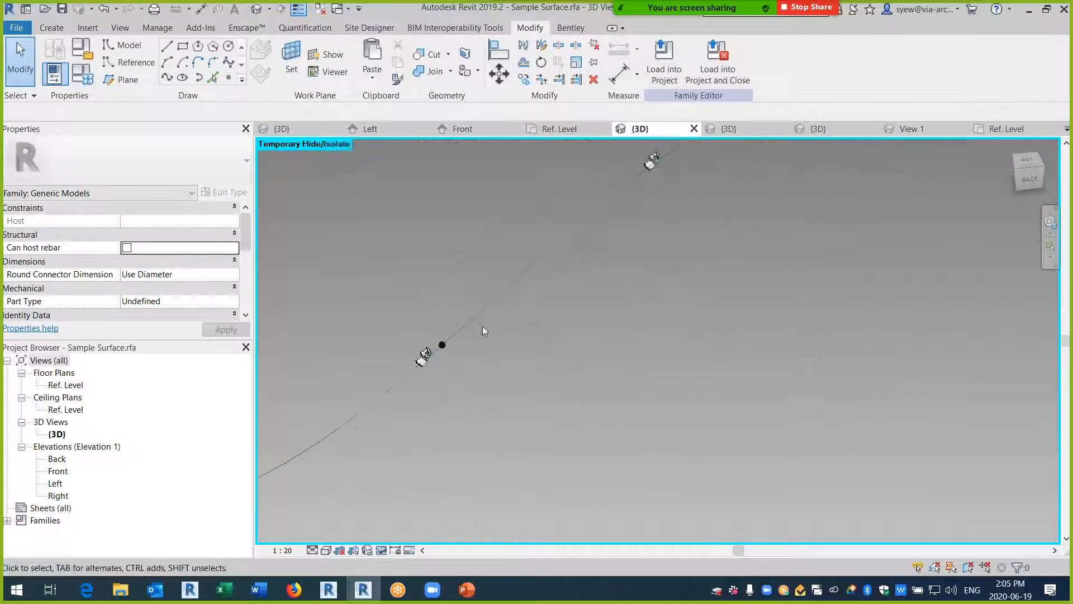
click(407, 378)
click(167, 235)
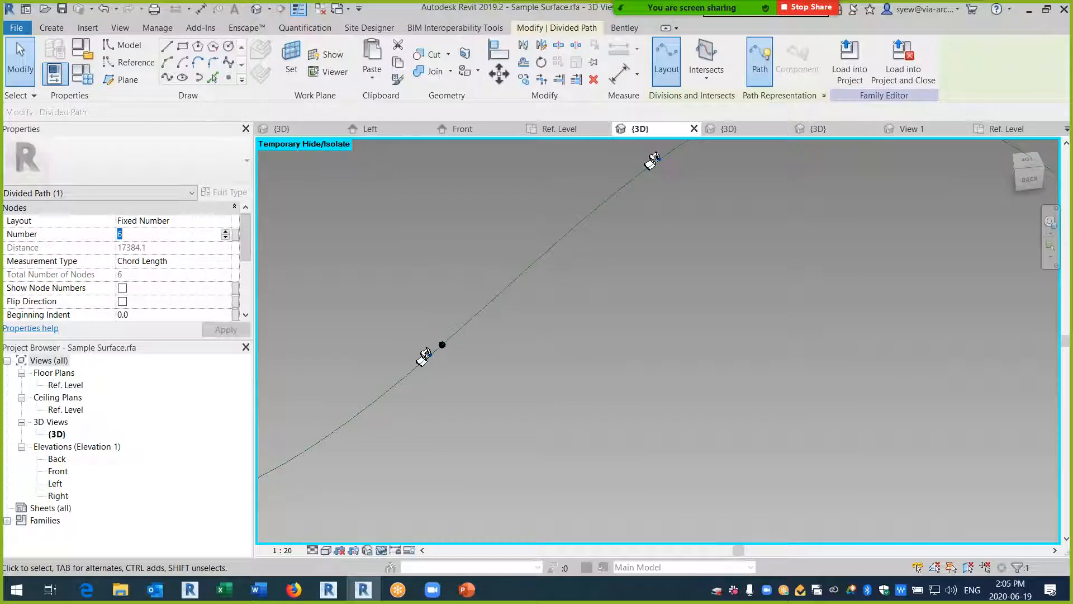
click(226, 223)
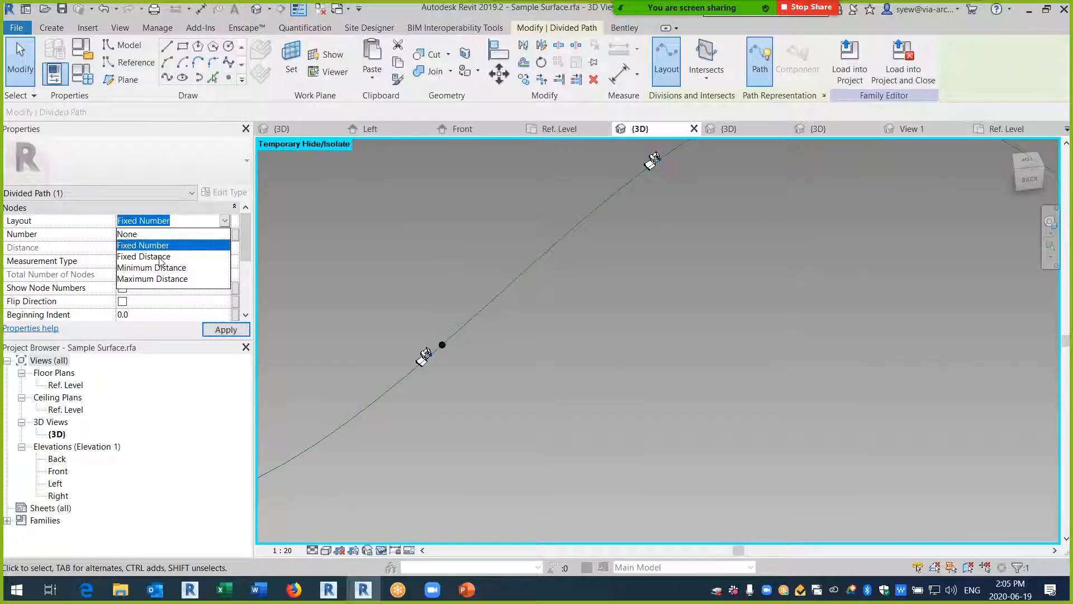
click(158, 256)
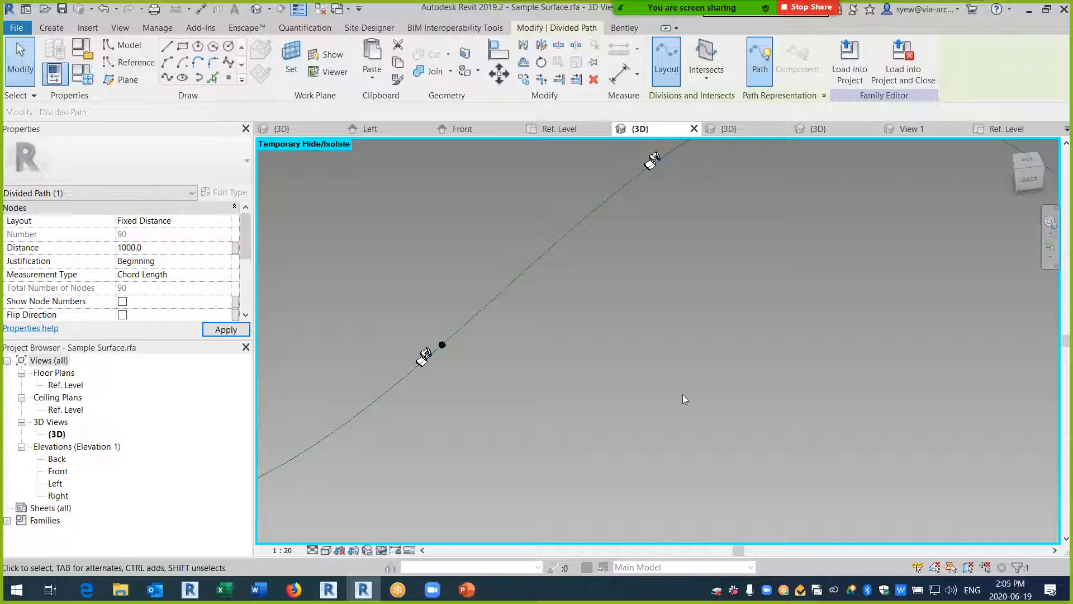
middle_drag(535, 373, 569, 375)
scroll(546, 211, up, 5)
key(Escape)
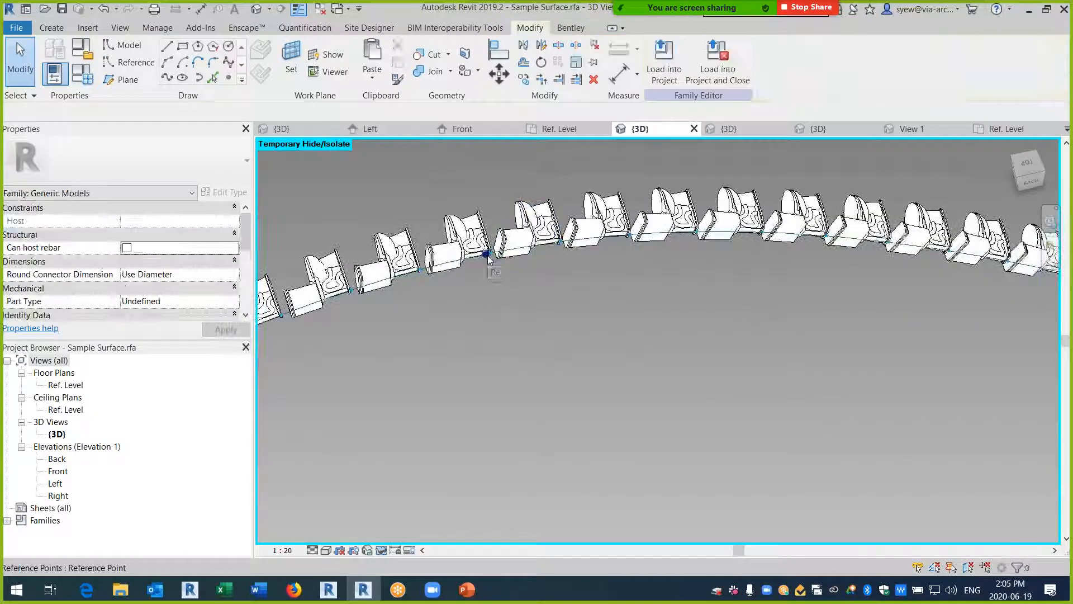
- Reshape the toilet-lined curve by moving one of its middle reference points, and inspect the repeated toilets along it
click(487, 254)
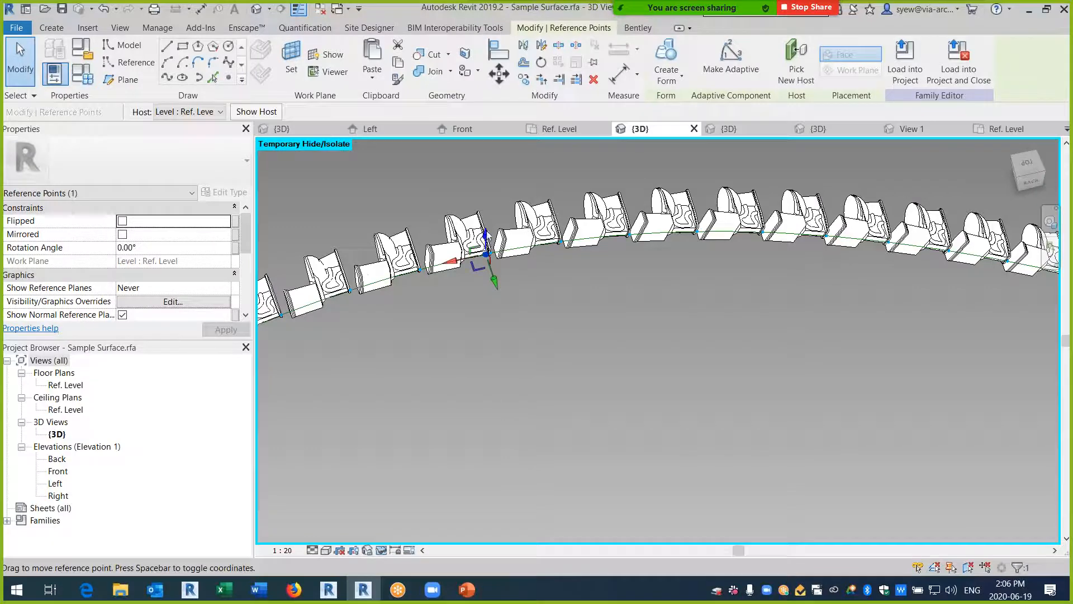
scroll(549, 373, down, 4)
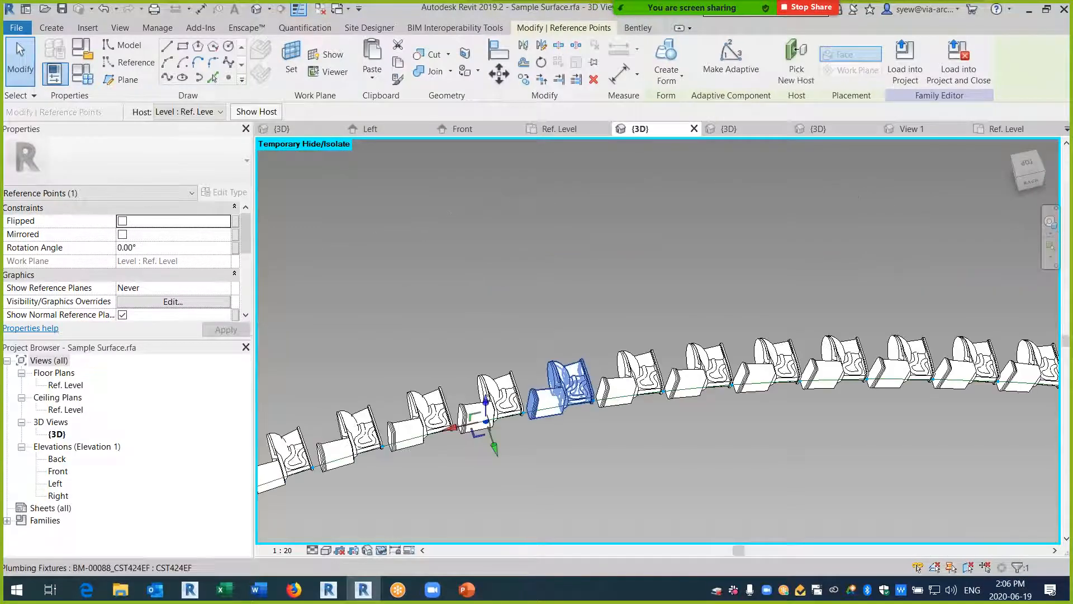
scroll(633, 334, down, 2)
shift+middle_drag(637, 327, 534, 262)
drag(532, 255, 542, 197)
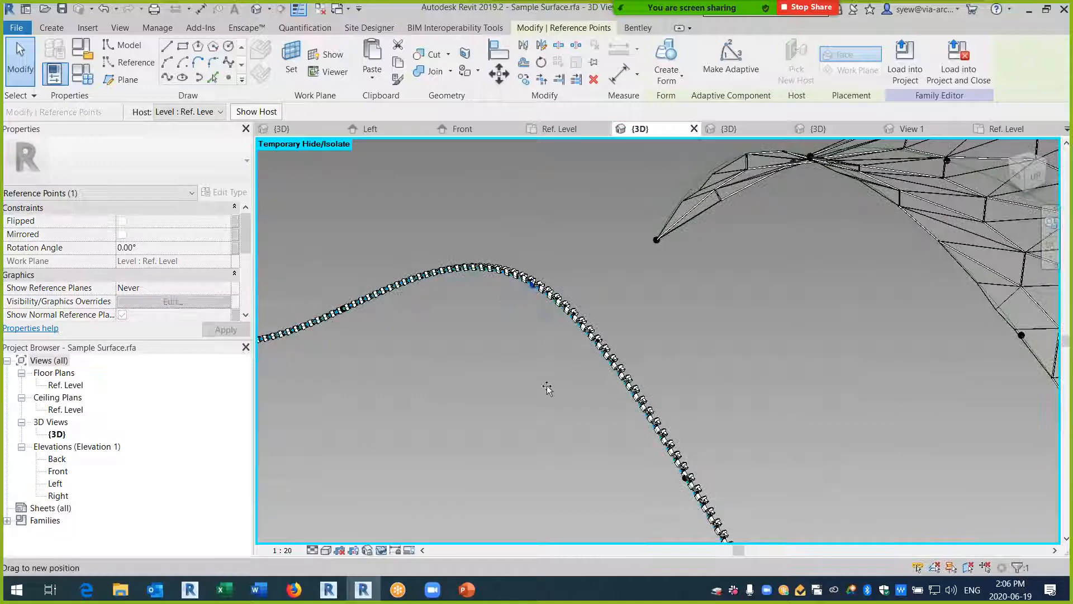
drag(603, 342, 590, 388)
middle_drag(564, 374, 687, 290)
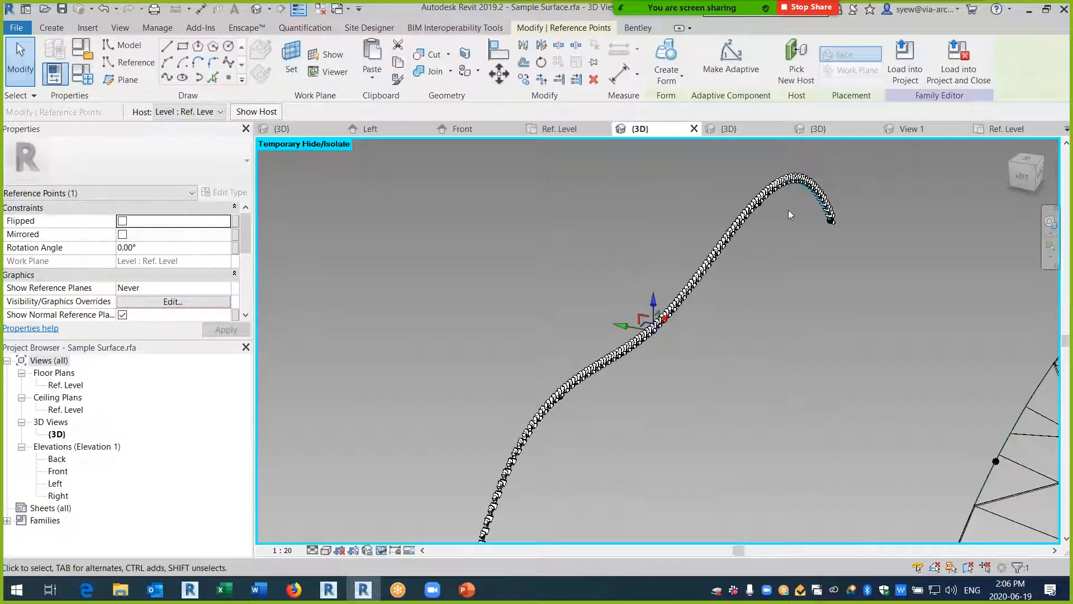
scroll(836, 182, up, 5)
shift+middle_drag(835, 184, 647, 273)
scroll(647, 267, down, 1)
middle_drag(653, 364, 662, 216)
scroll(662, 218, down, 2)
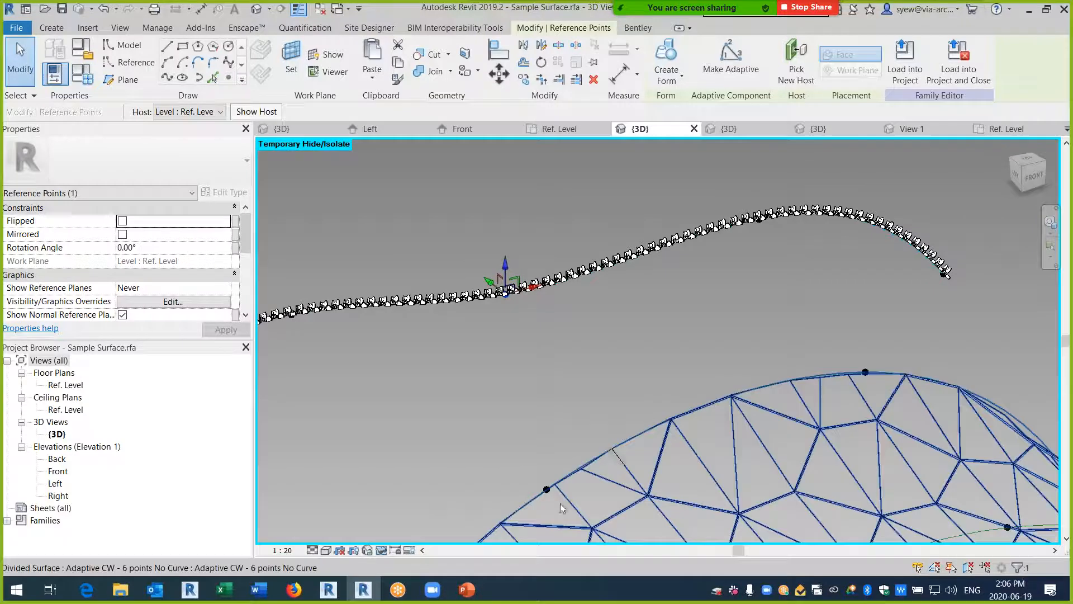
- Switch to Zoom and leave the screen-sharing meeting
click(433, 589)
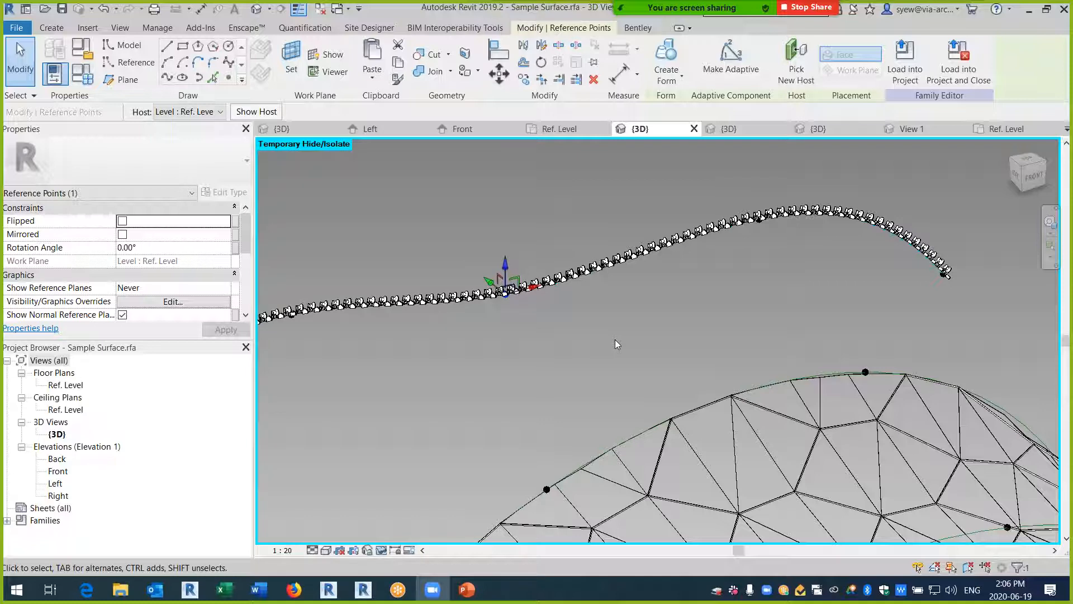
mouse_move(805, 8)
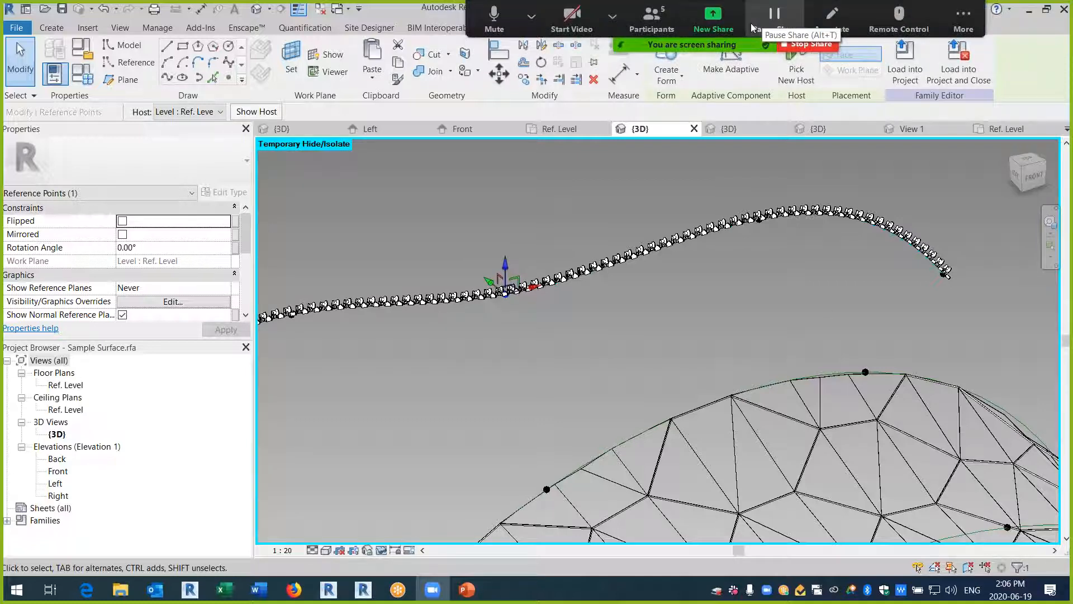
click(960, 19)
click(874, 193)
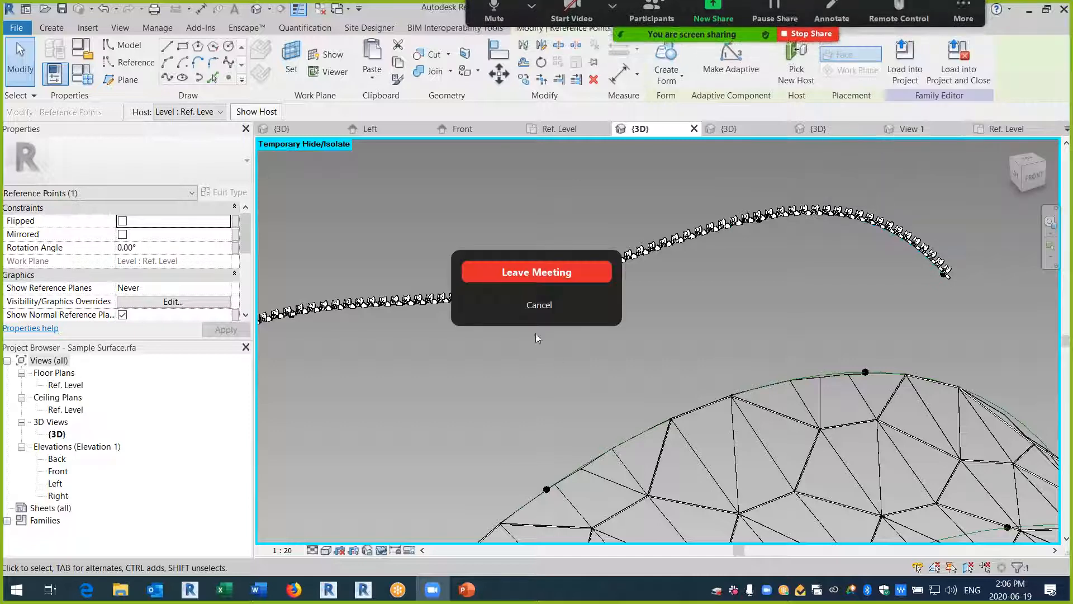
click(551, 203)
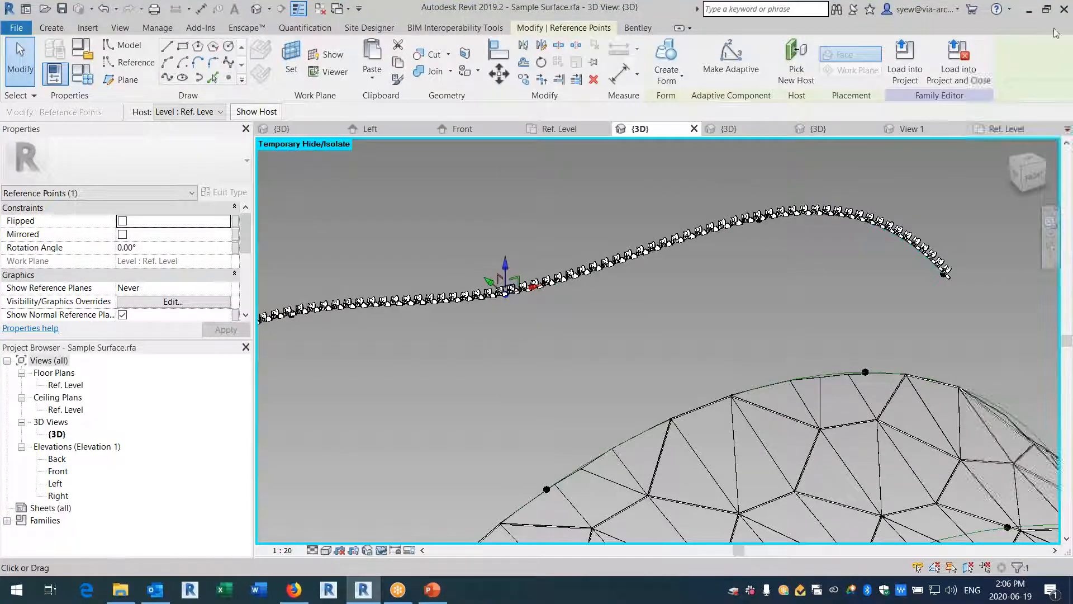